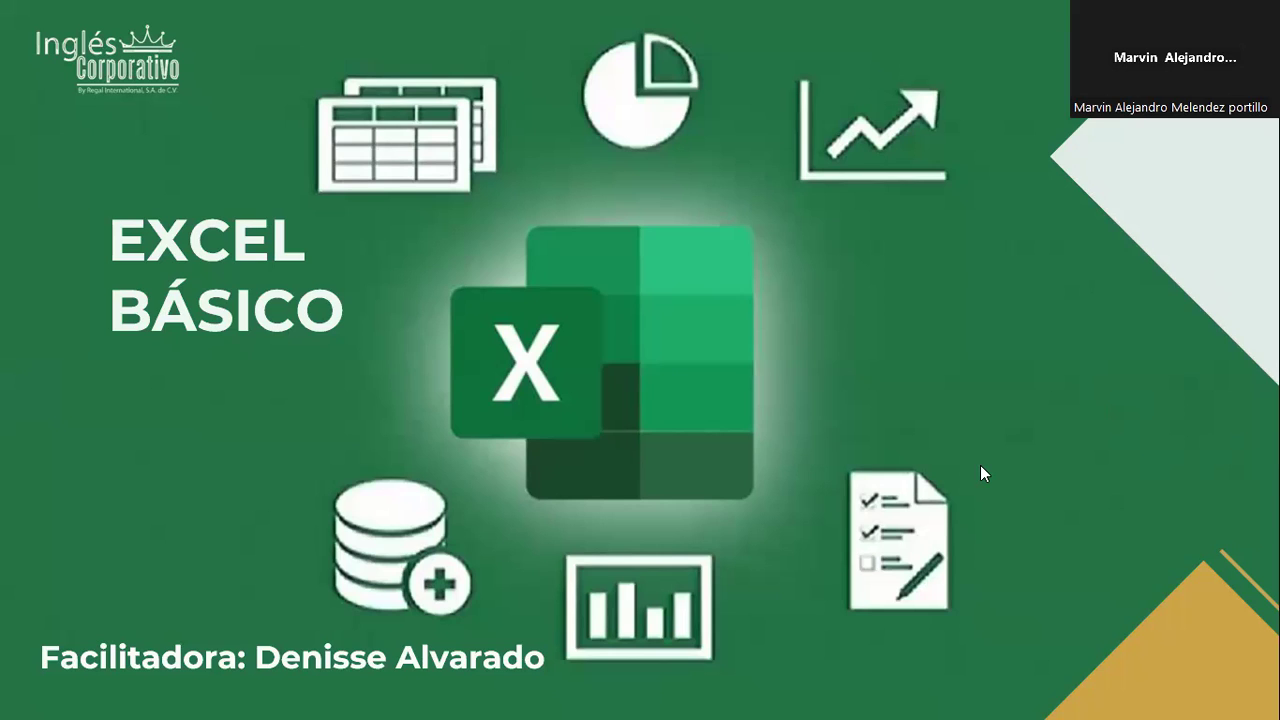
Step: Advance the slideshow past the title and Crear Tablas slides to the Objetivo slide
click(549, 302)
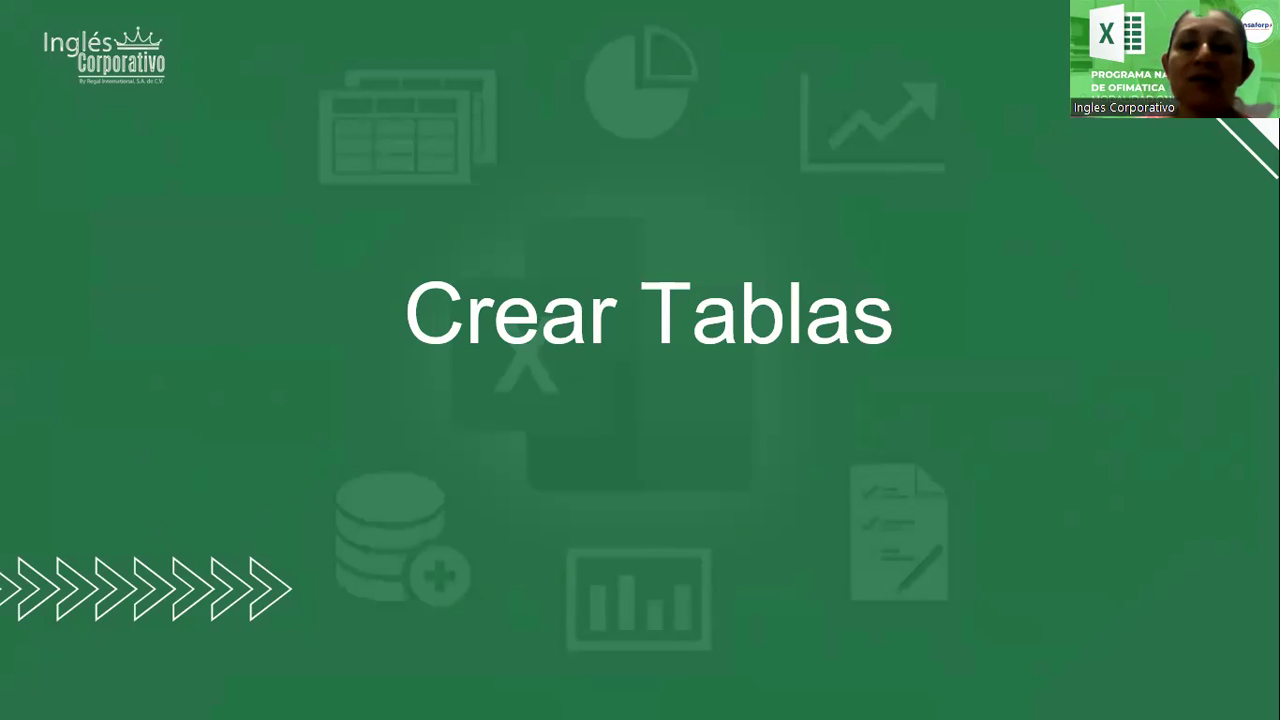
click(510, 347)
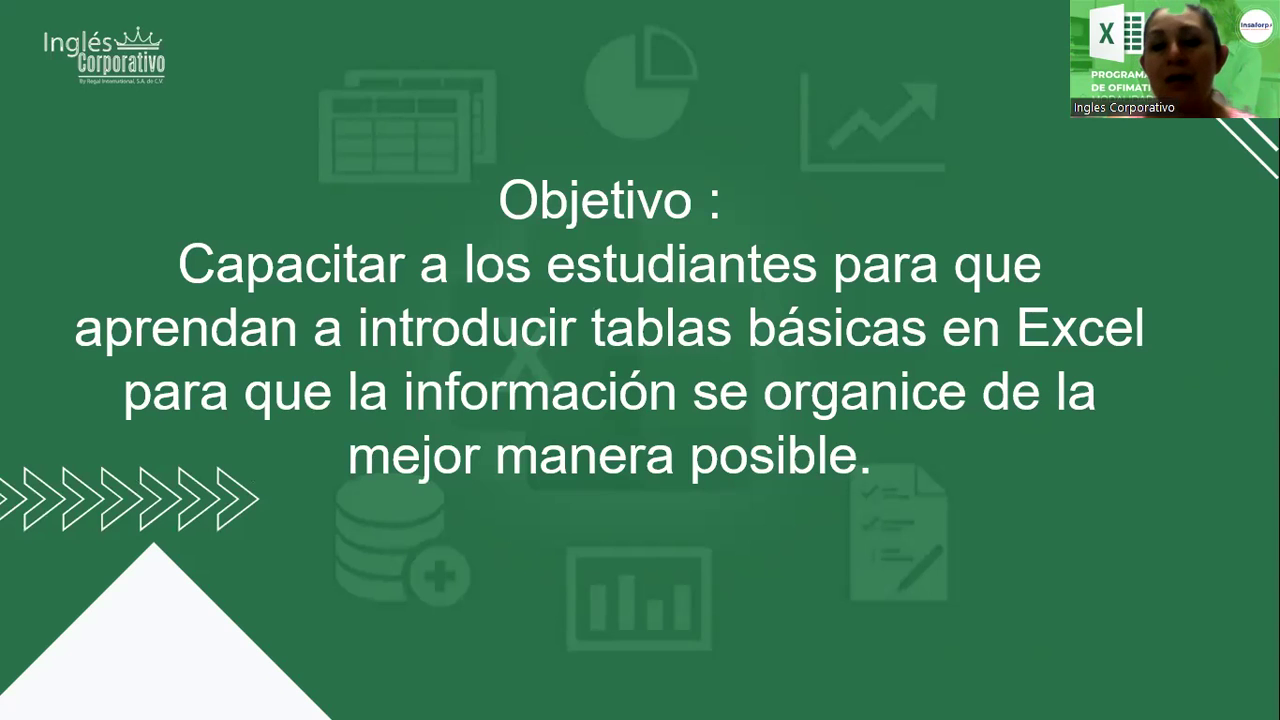
Step: Advance to the TABLAS slide showing the Equipo, Puntos and Goles example
click(632, 245)
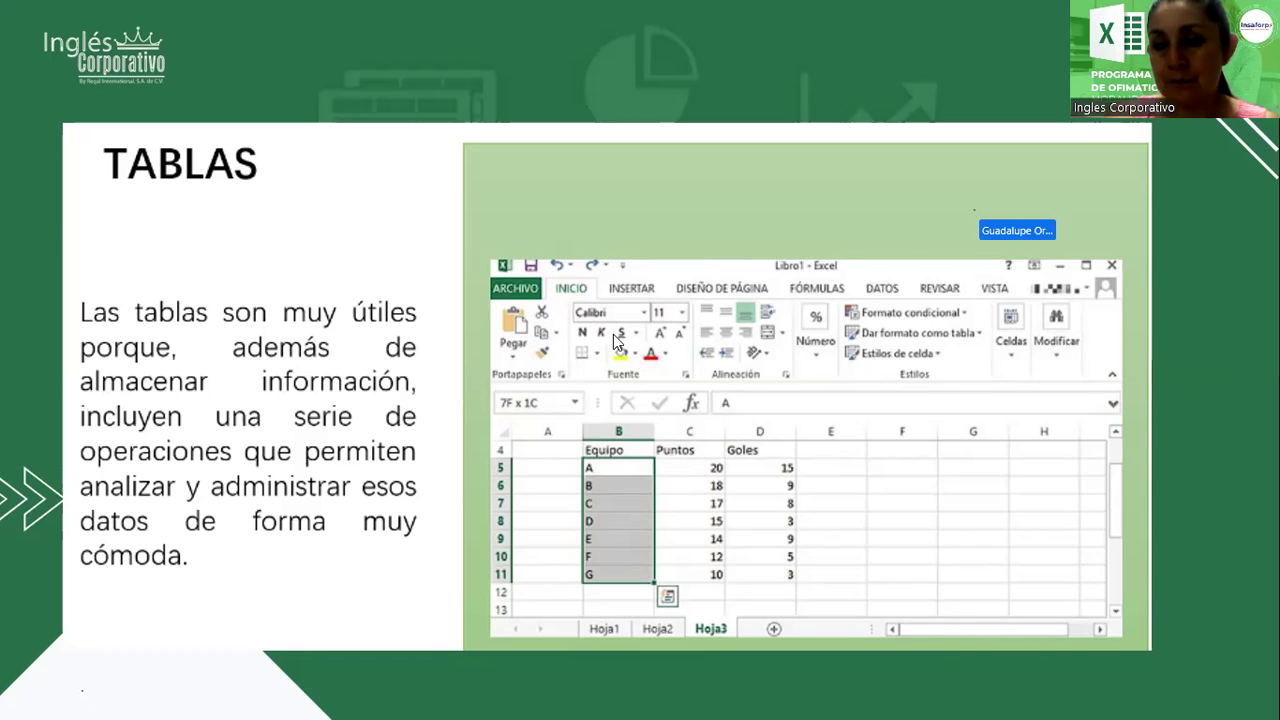
Step: Advance through the CREAR UNA TABLA slide to the end-of-presentation screen
click(757, 292)
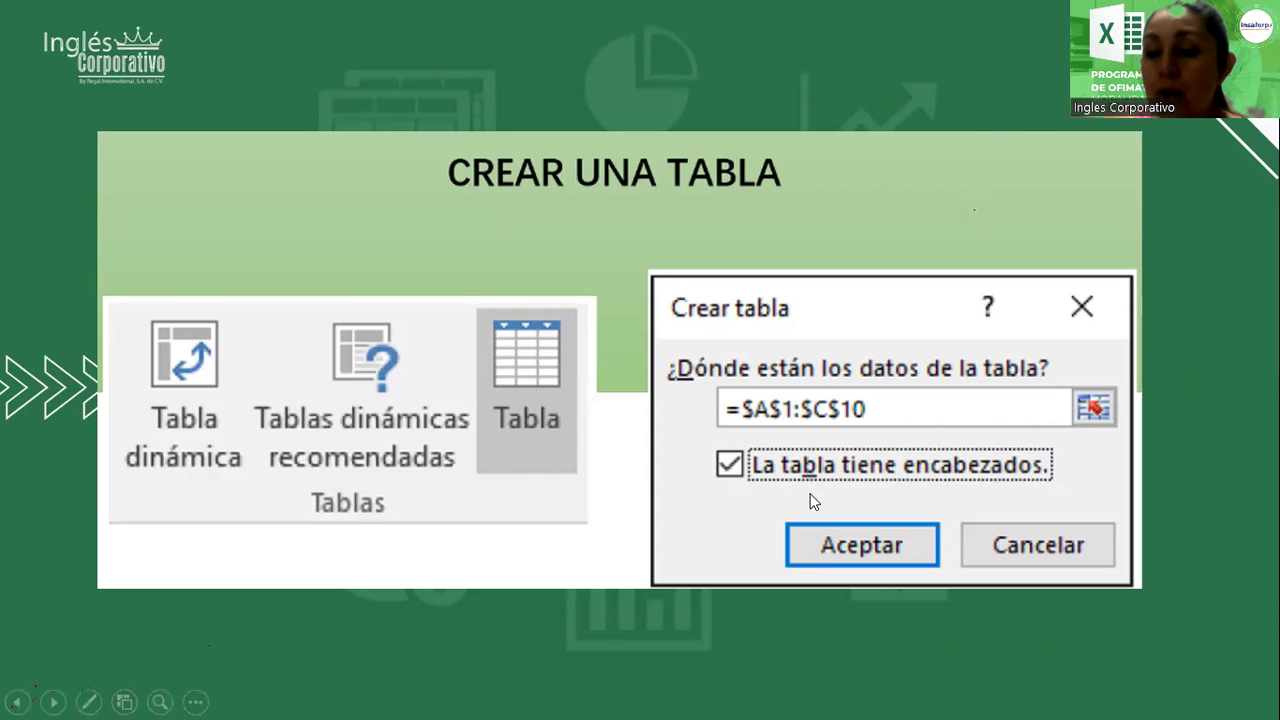
click(786, 341)
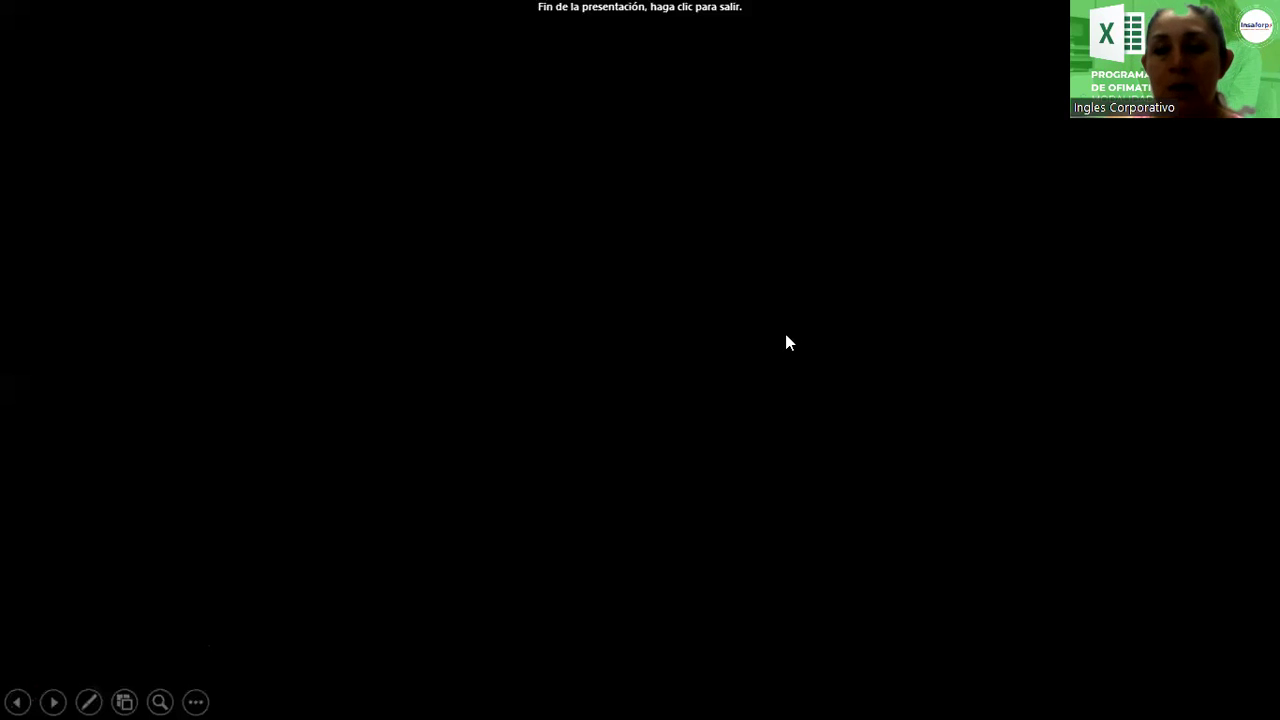
Step: Exit the finished slideshow to reveal the blank Libro1 workbook
click(786, 341)
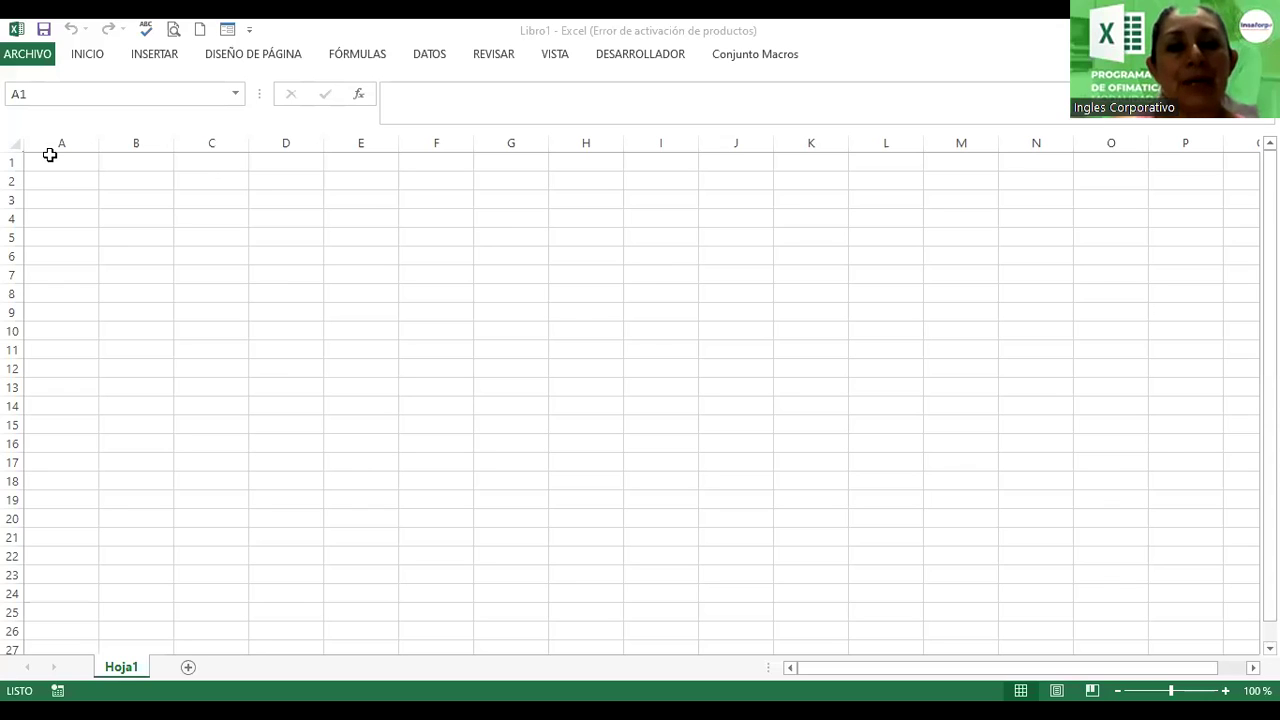
Step: Insert orange outlined WordArt 'Tablas de Datos' and position it over rows 1–5, columns D–I
click(145, 62)
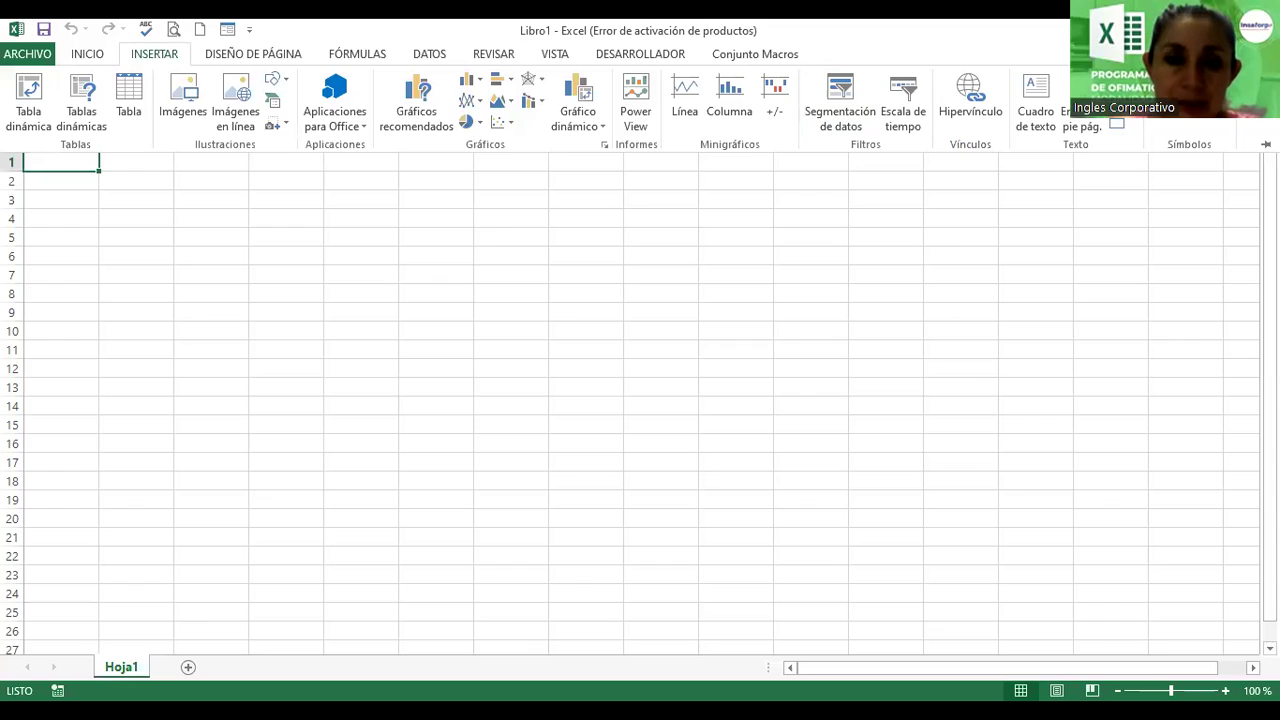
double_click(145, 56)
click(145, 62)
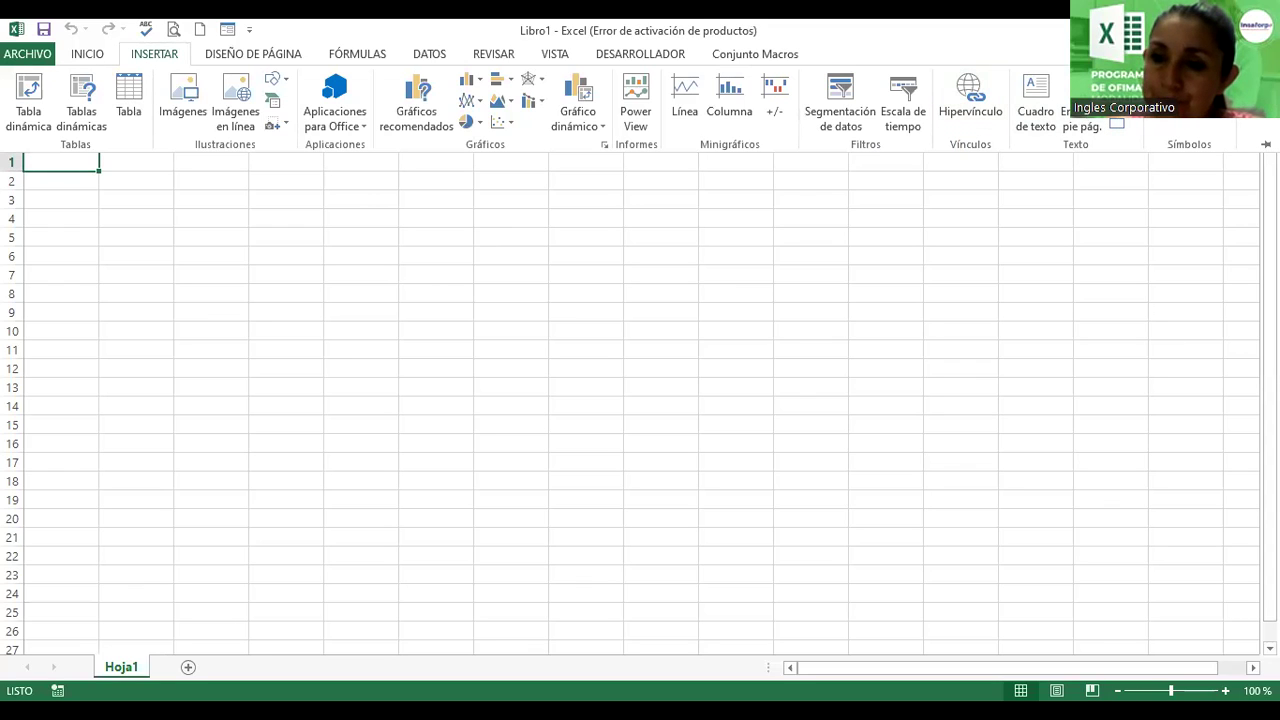
click(1140, 122)
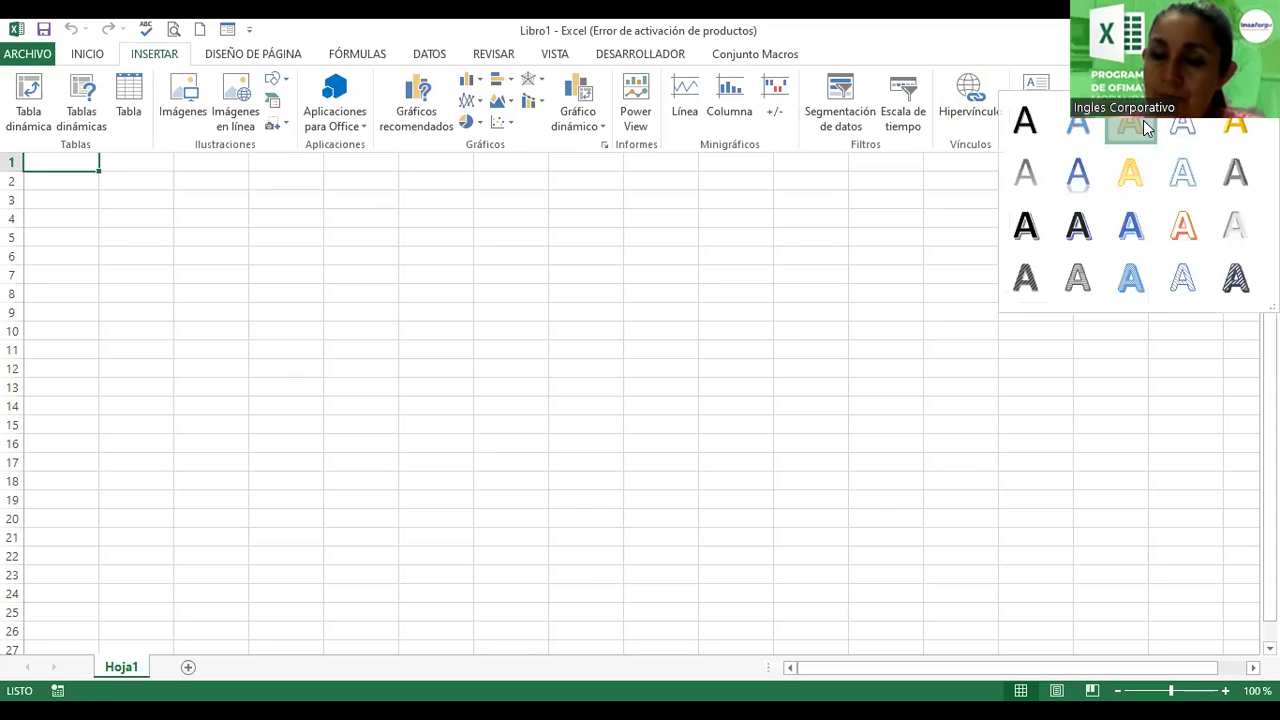
click(1133, 122)
text(Tablas de Datos)
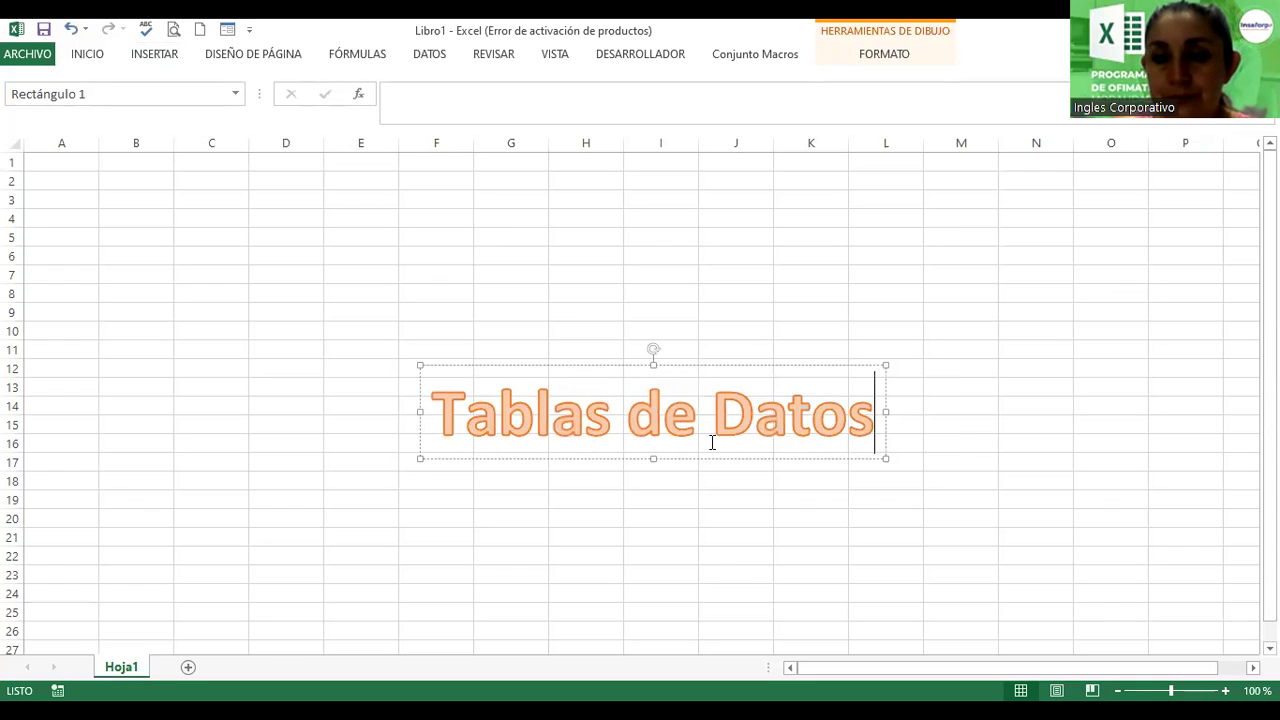
drag(714, 448, 526, 234)
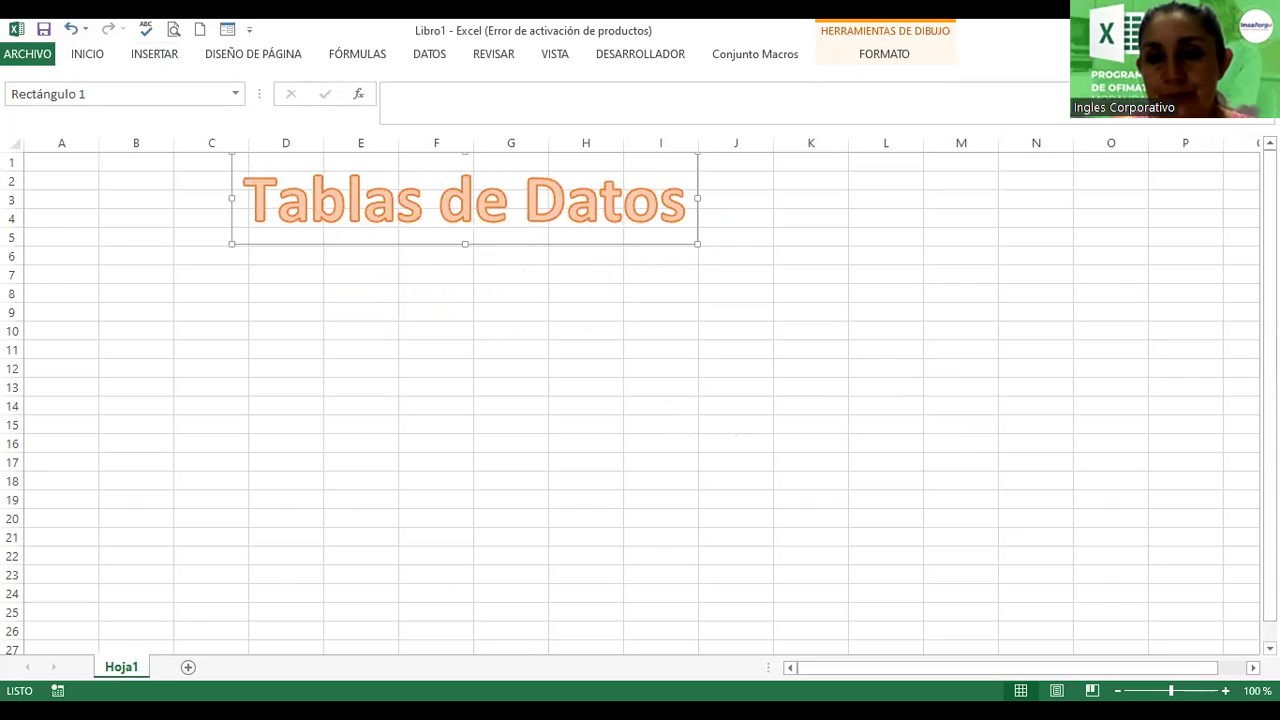
click(377, 241)
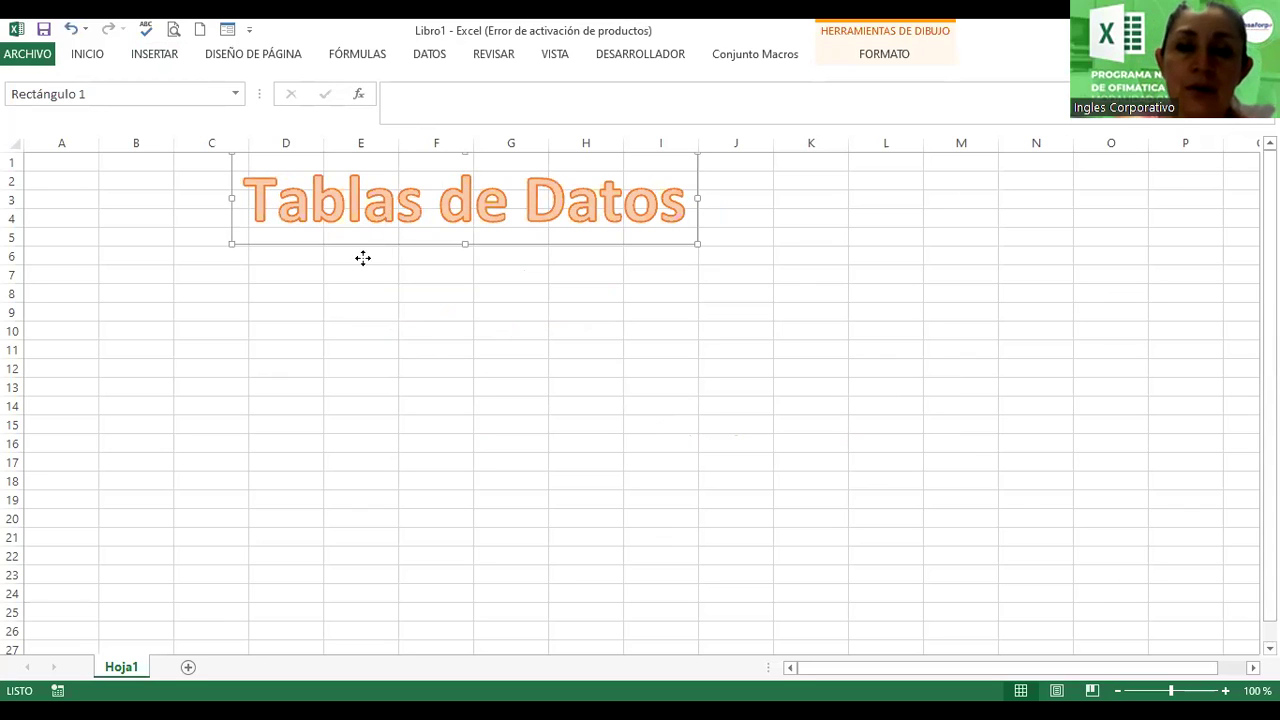
drag(363, 259, 410, 243)
Step: Zoom in and enter the headings No. in C7 and Categoría in D7
click(214, 274)
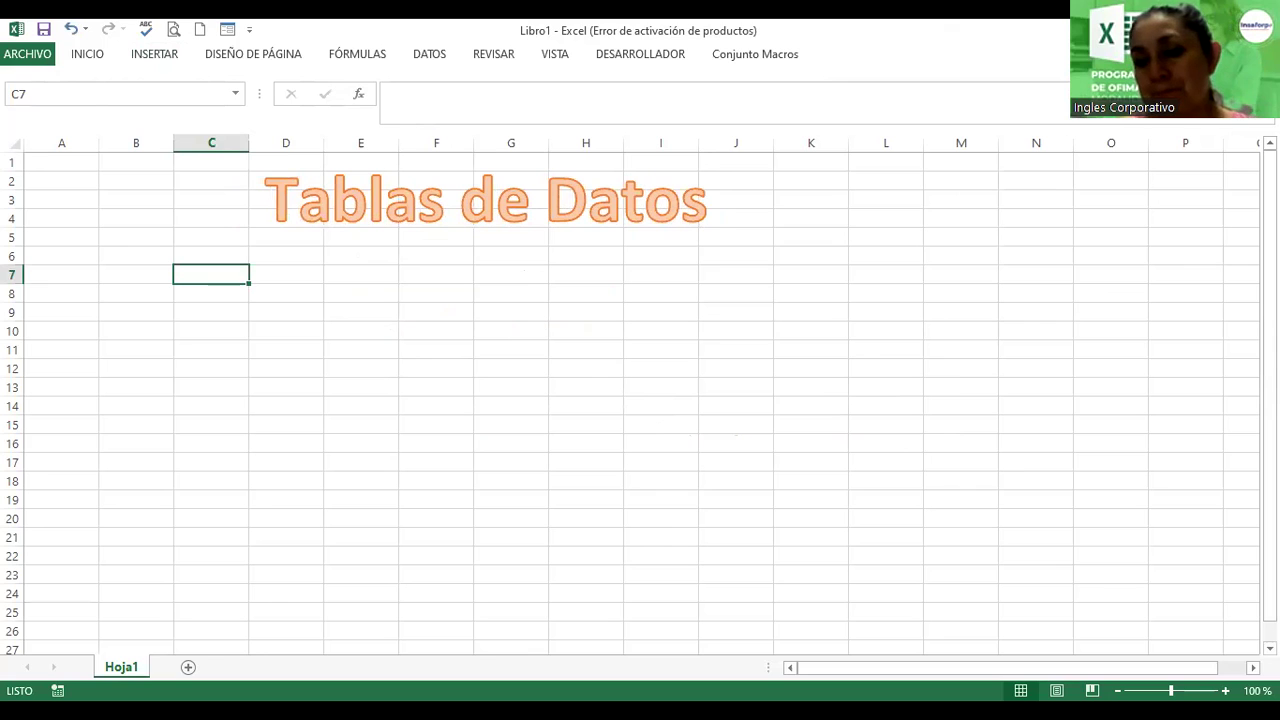
click(1225, 690)
click(1225, 690)
click(1225, 690)
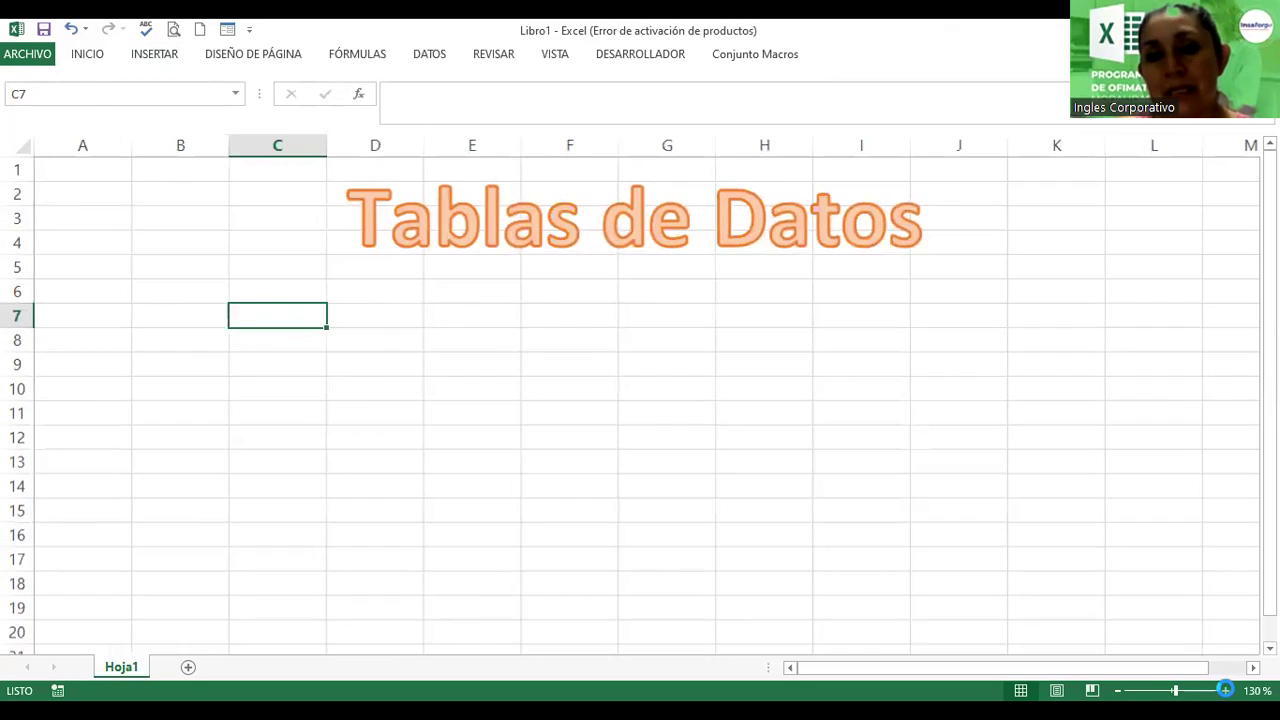
click(1225, 690)
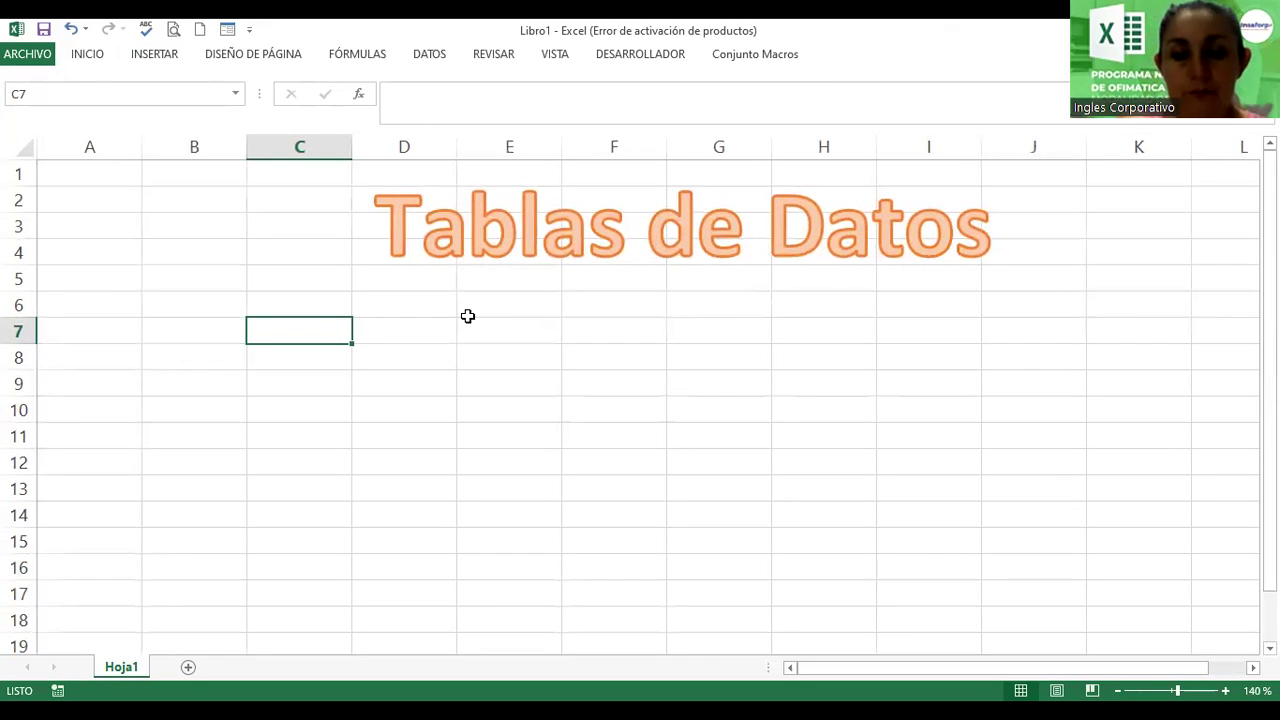
text(No.)
key(ctrl+Return)
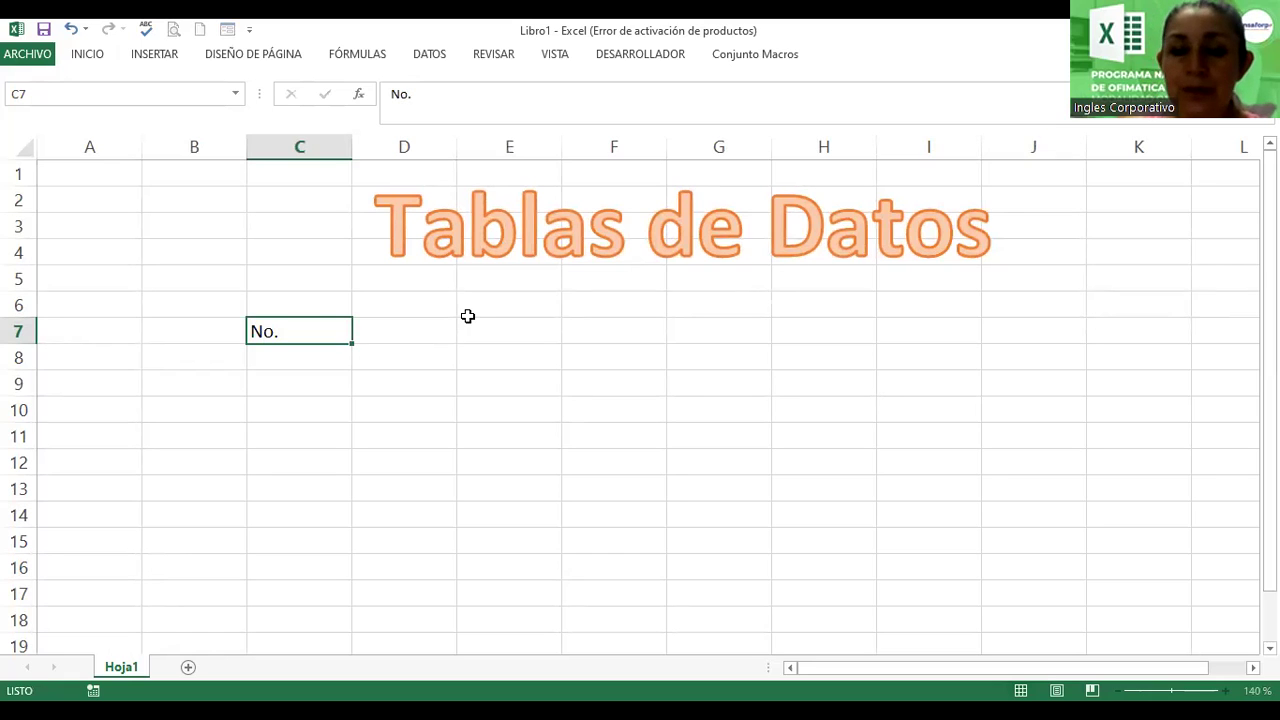
key(Tab)
text(Categor)
key(BackSpace)
key(BackSpace)
text(oría)
key(Tab)
Step: Add the headings Producto, Existencia and Sucursal in E7 through G7
text(Producto)
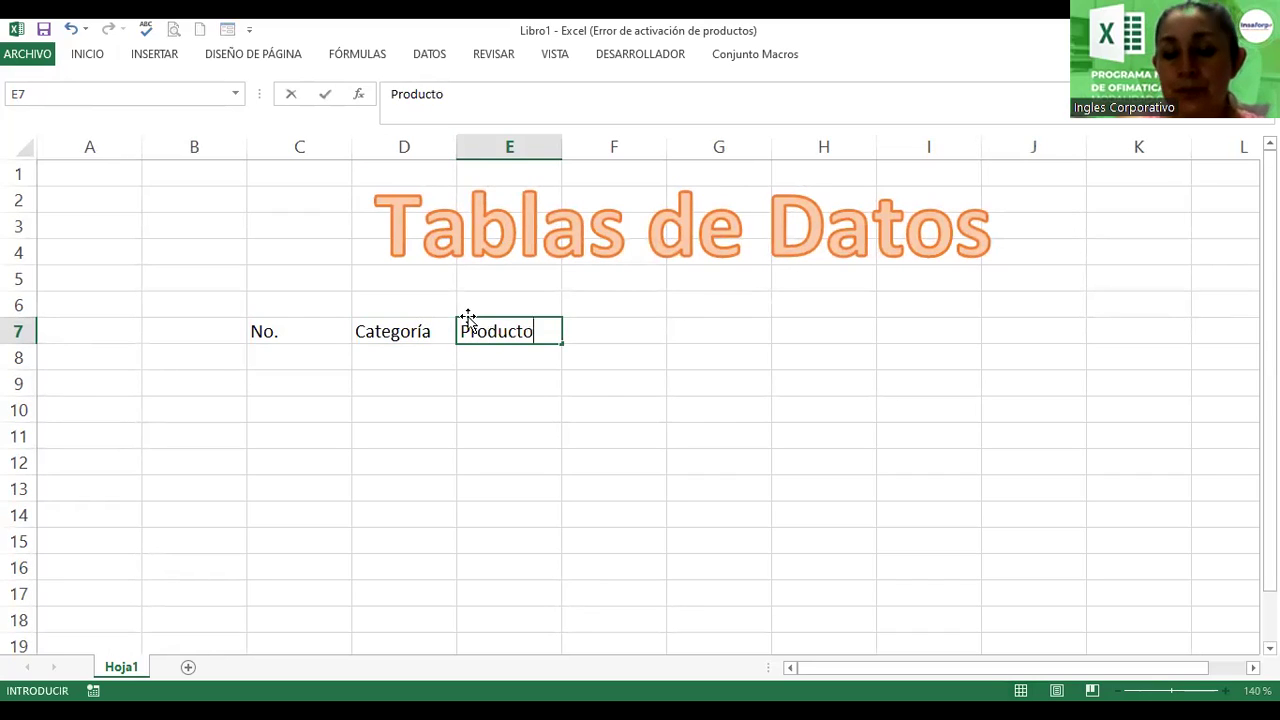
key(Tab)
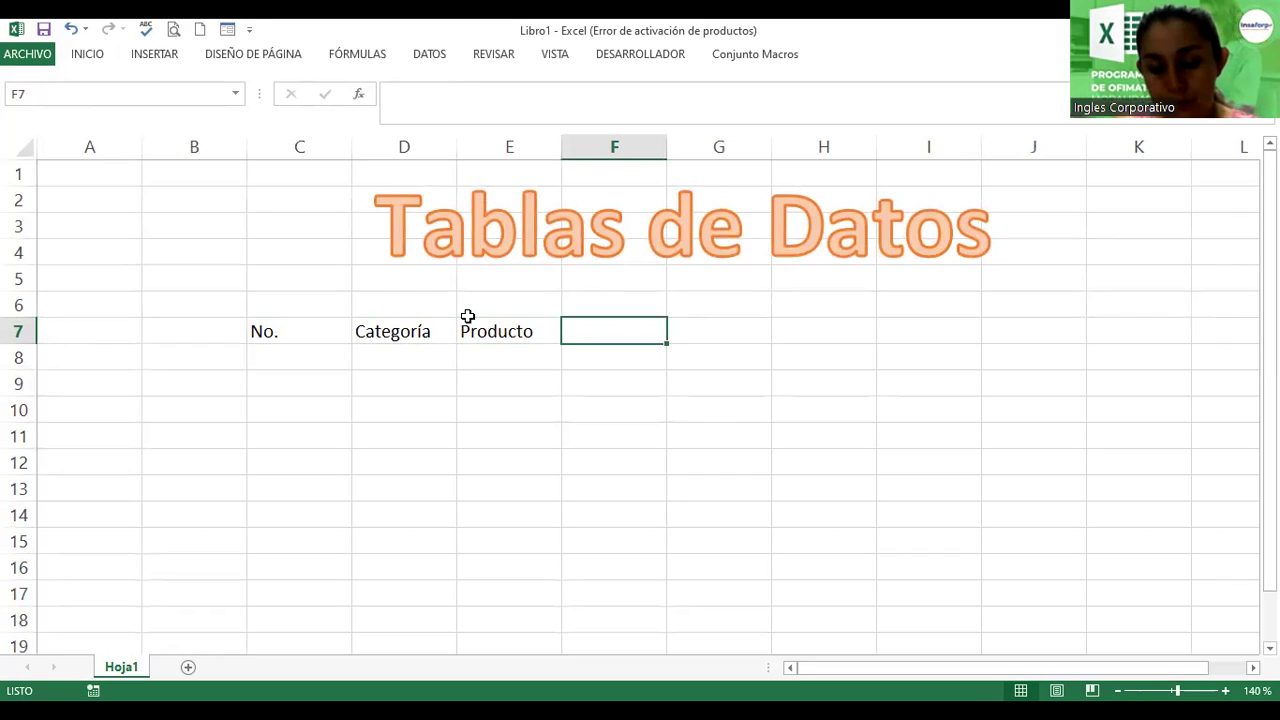
text(Existencia)
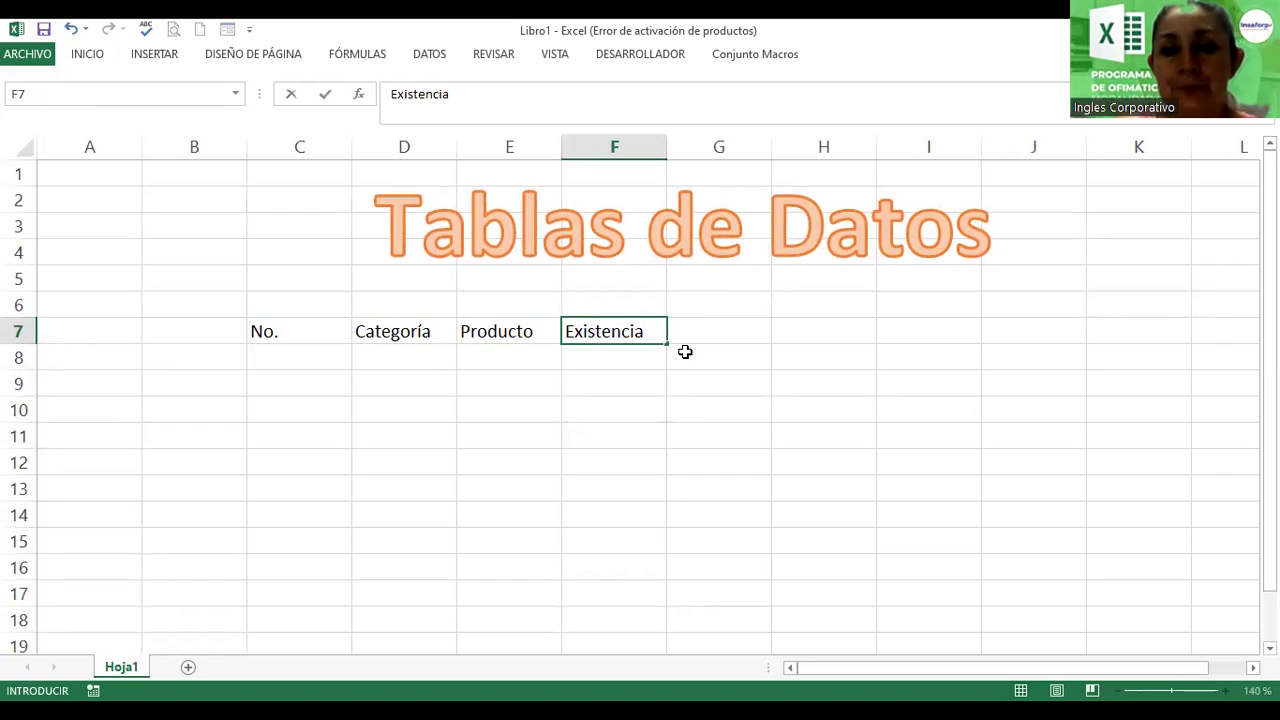
click(722, 329)
text(Sucursal)
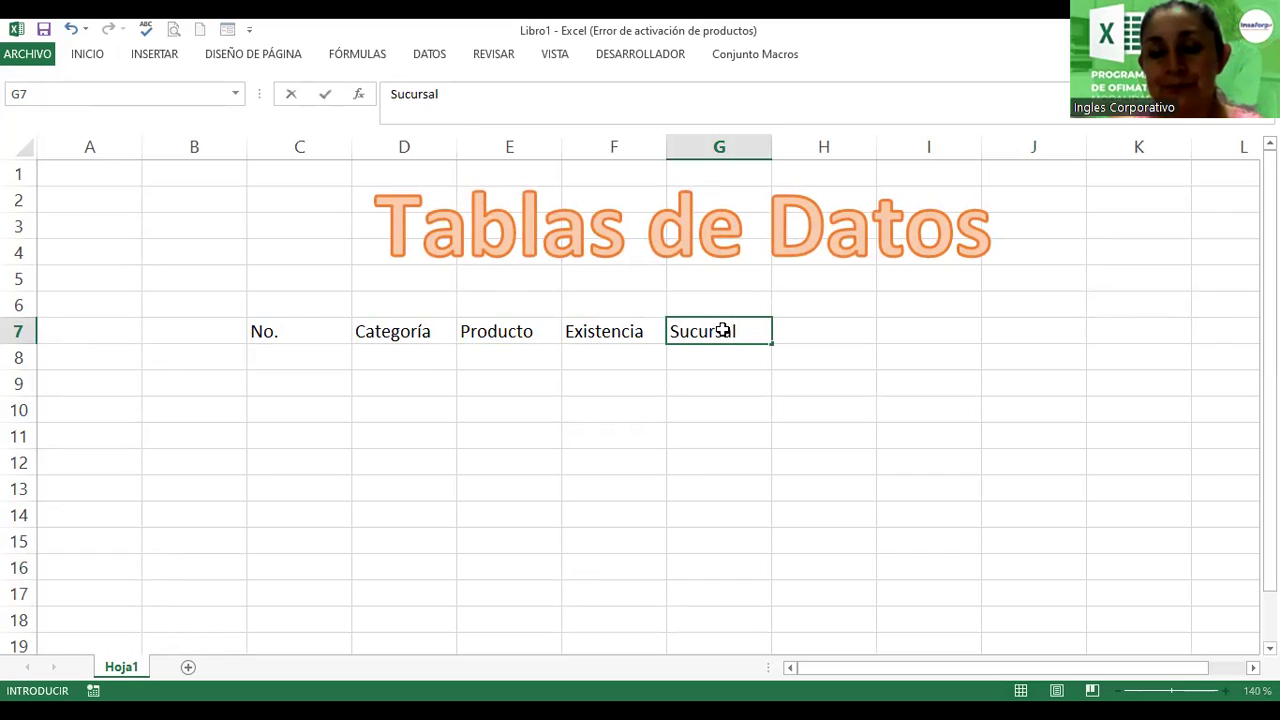
key(Return)
click(287, 356)
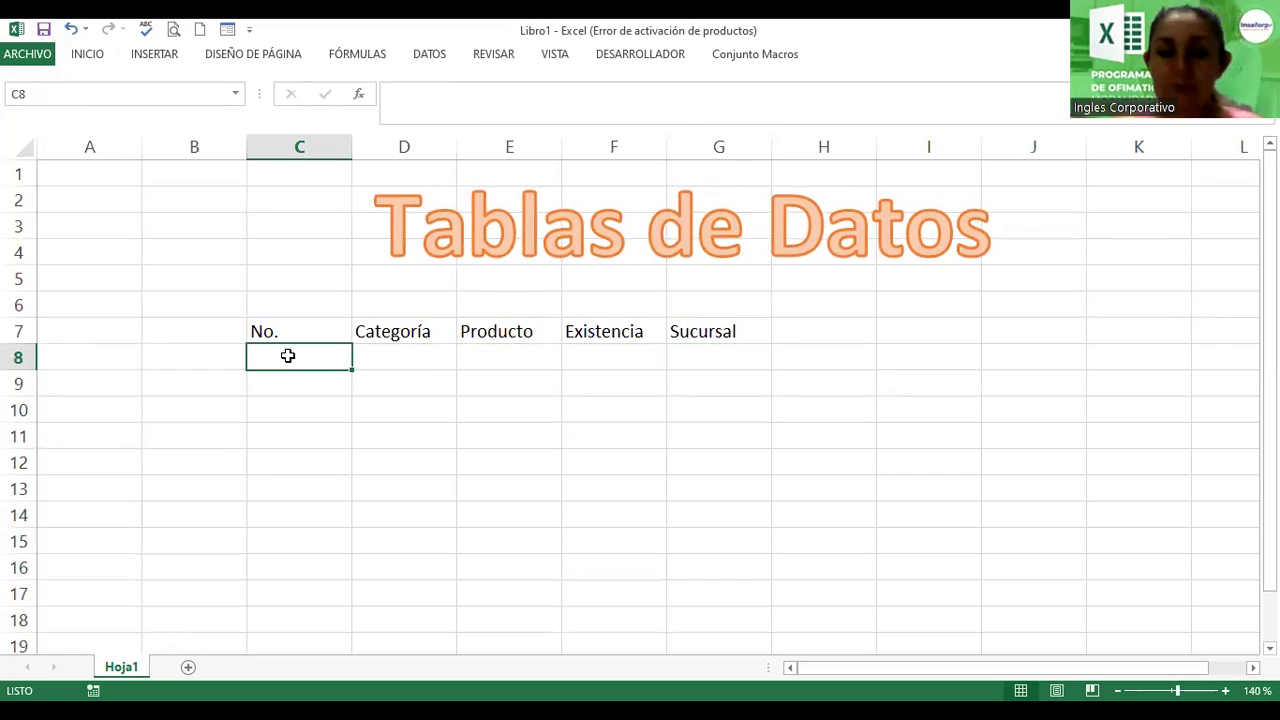
Step: Fill row 8 with Línea Blanca, Cocina, stock 100, branch A
click(383, 359)
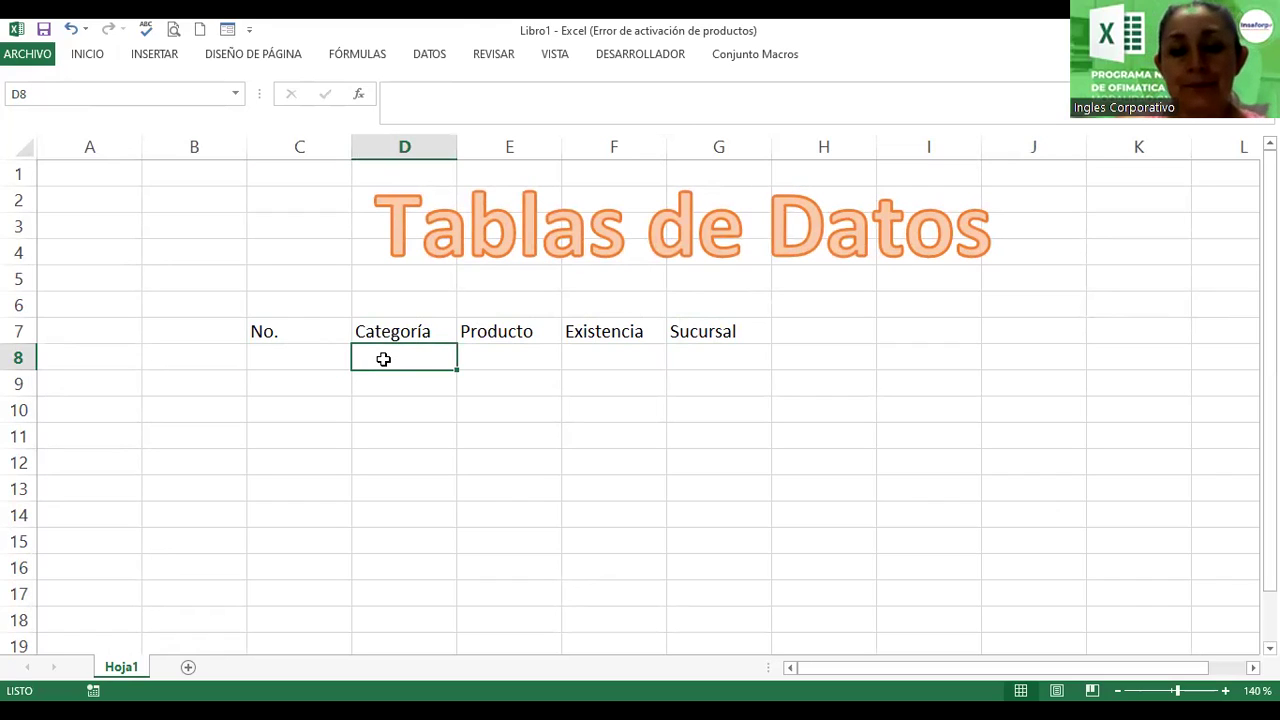
text(Línea B)
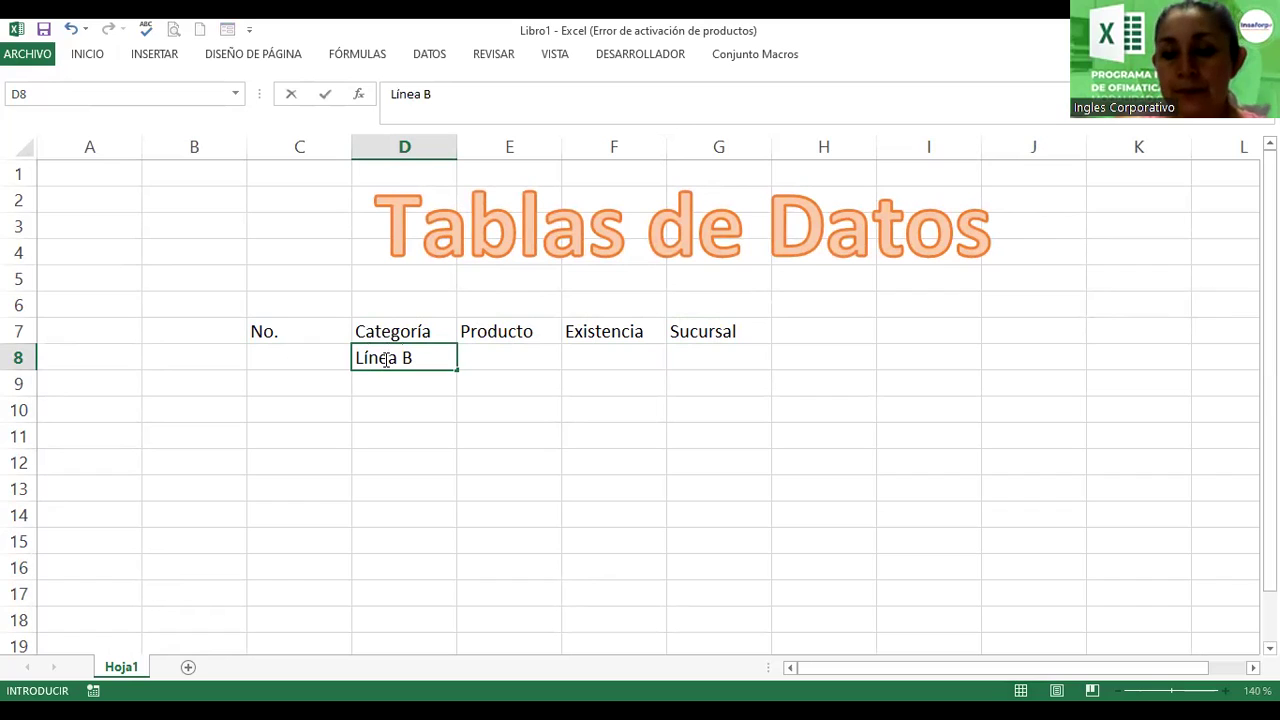
text(lanca)
key(Tab)
text(C)
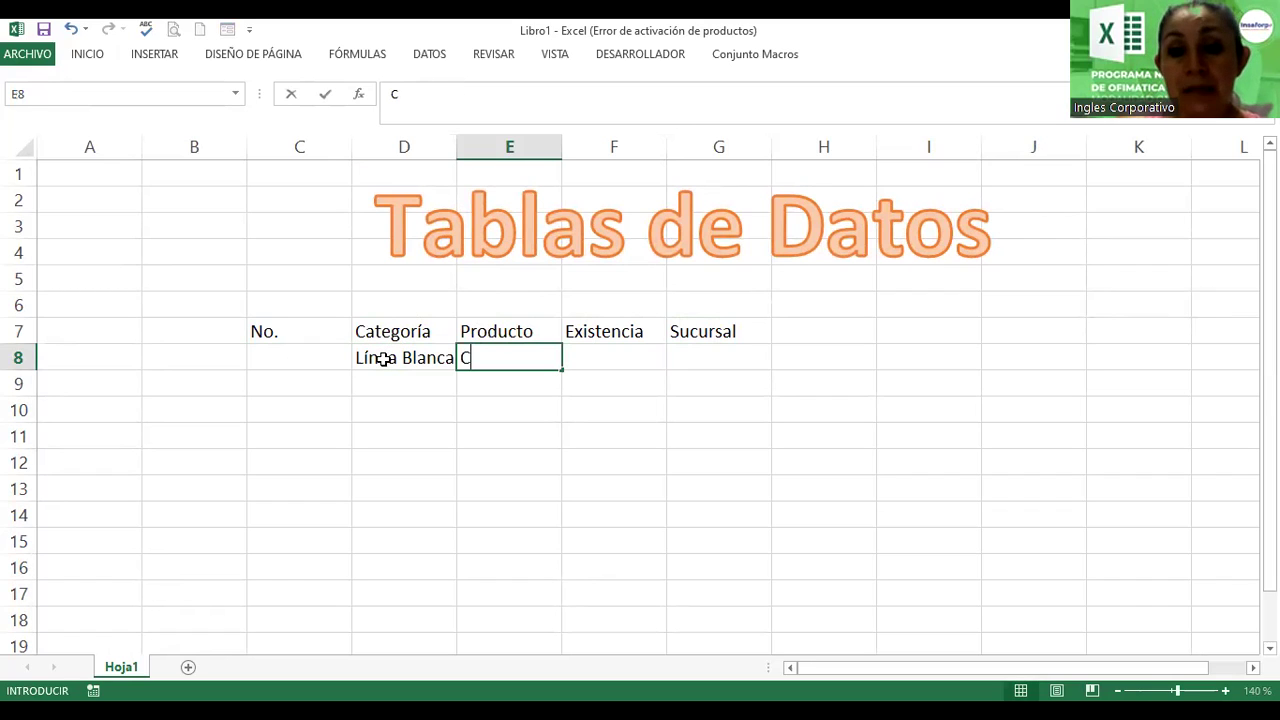
text(ocina)
key(Tab)
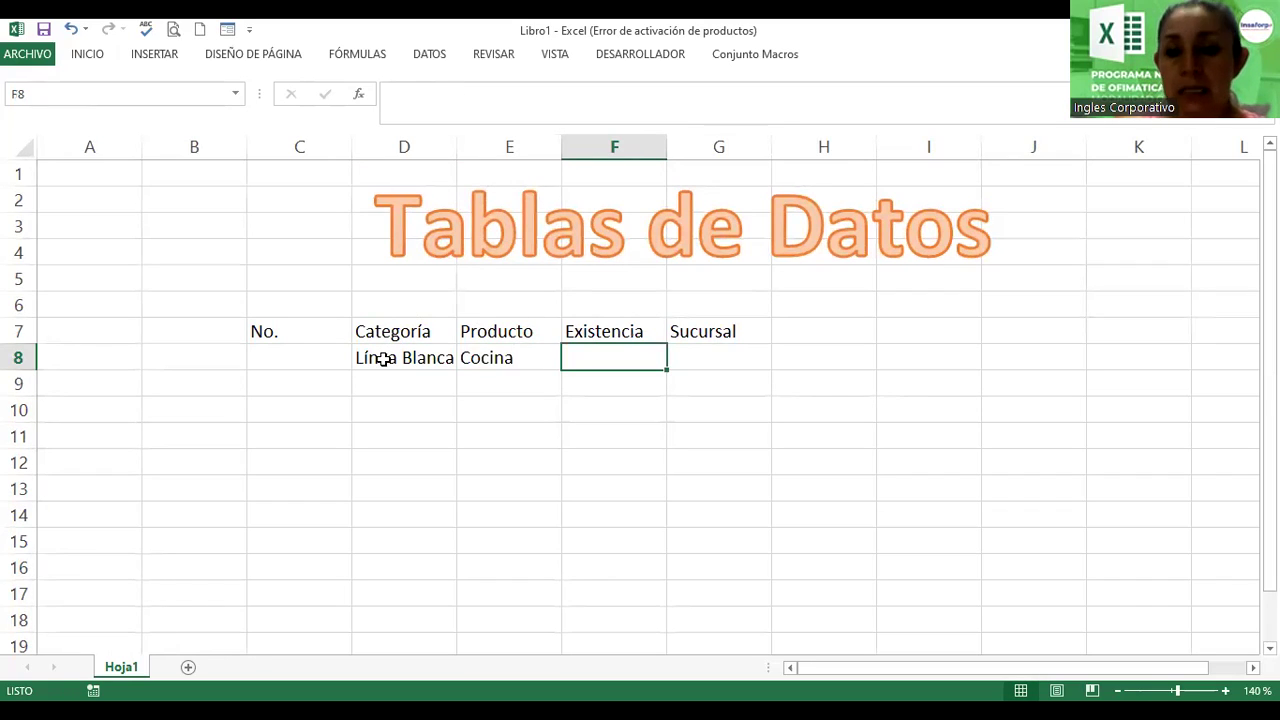
text(100)
key(Tab)
text(A)
key(Return)
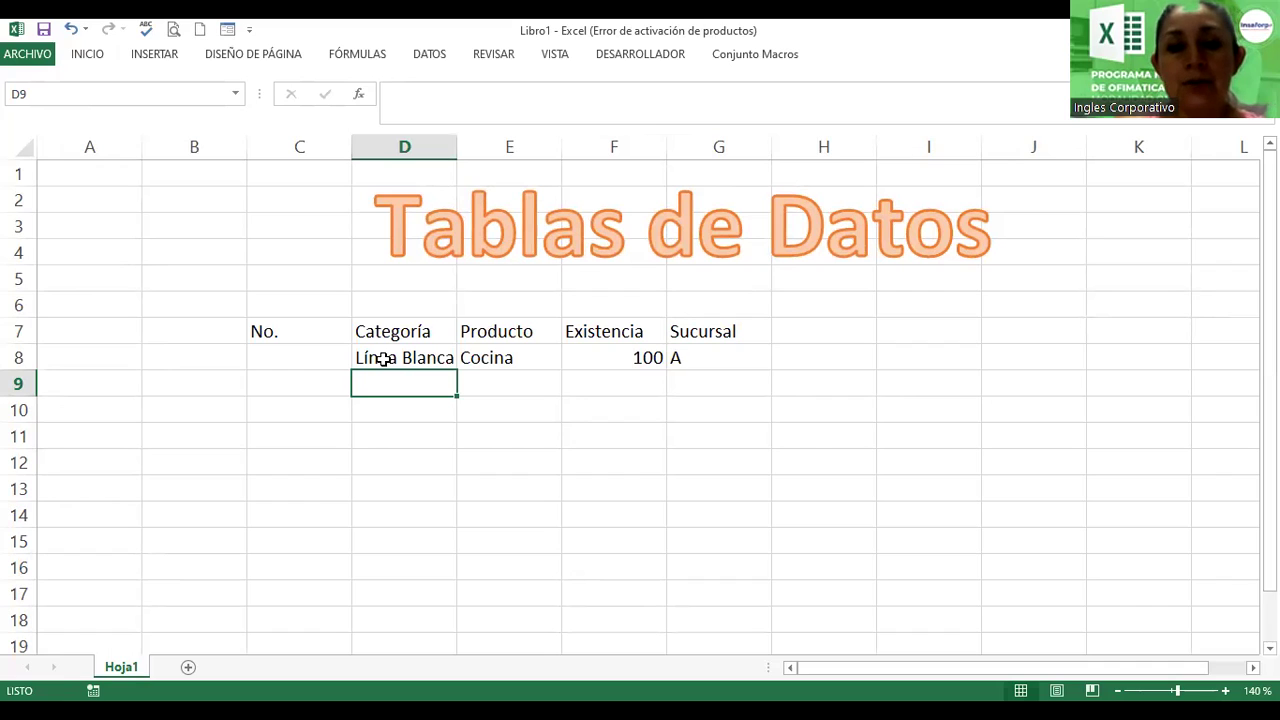
Step: Fill row 9 with Electrónico, Bocina, stock 50, branch B
text(Electrónico)
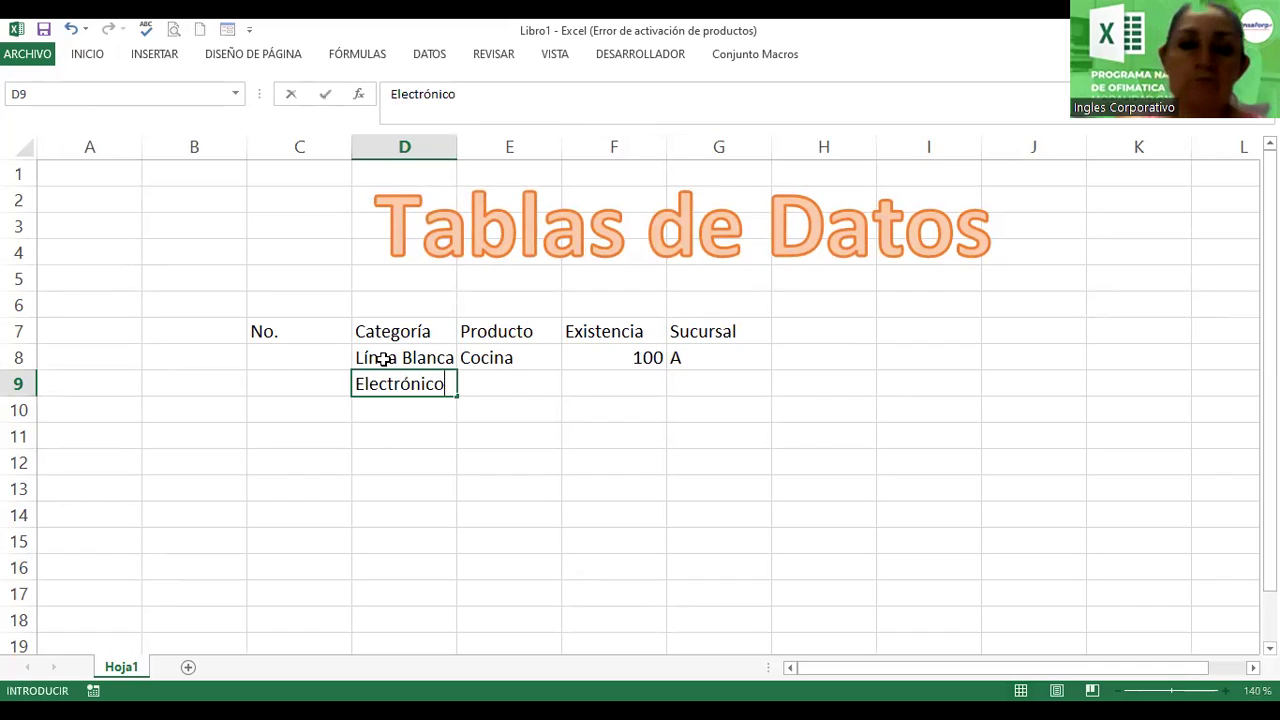
key(Tab)
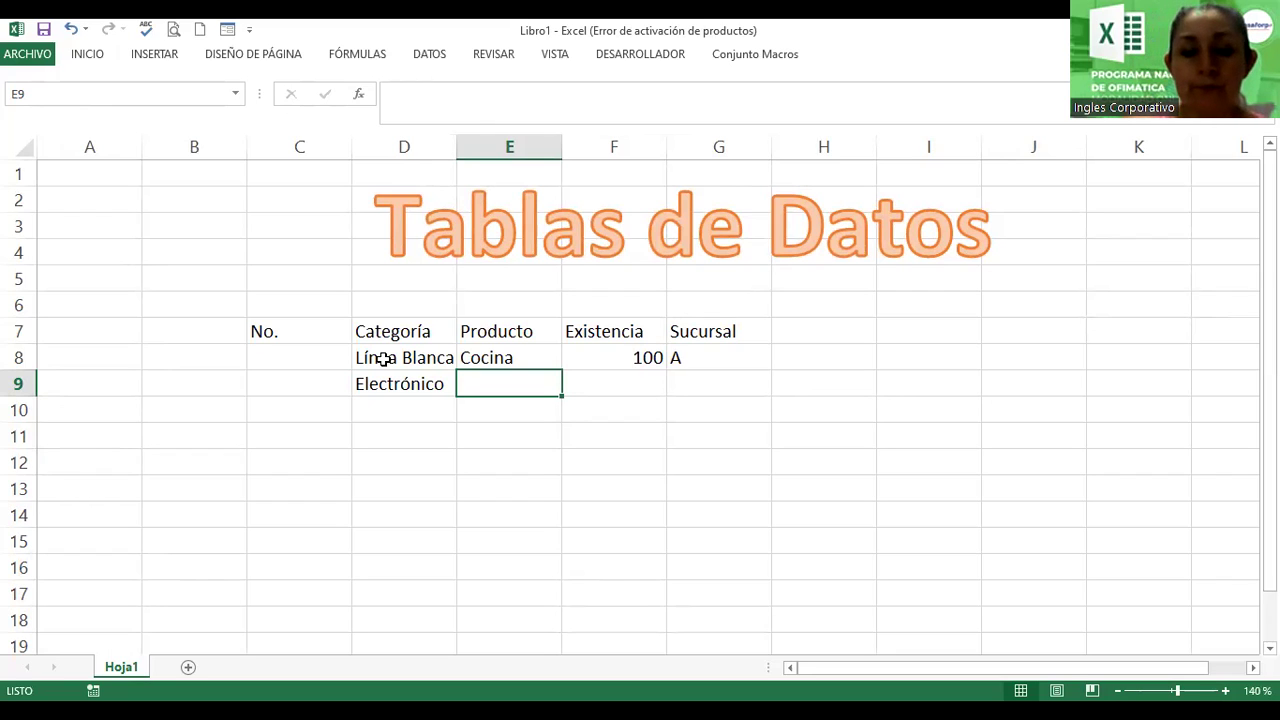
text(B)
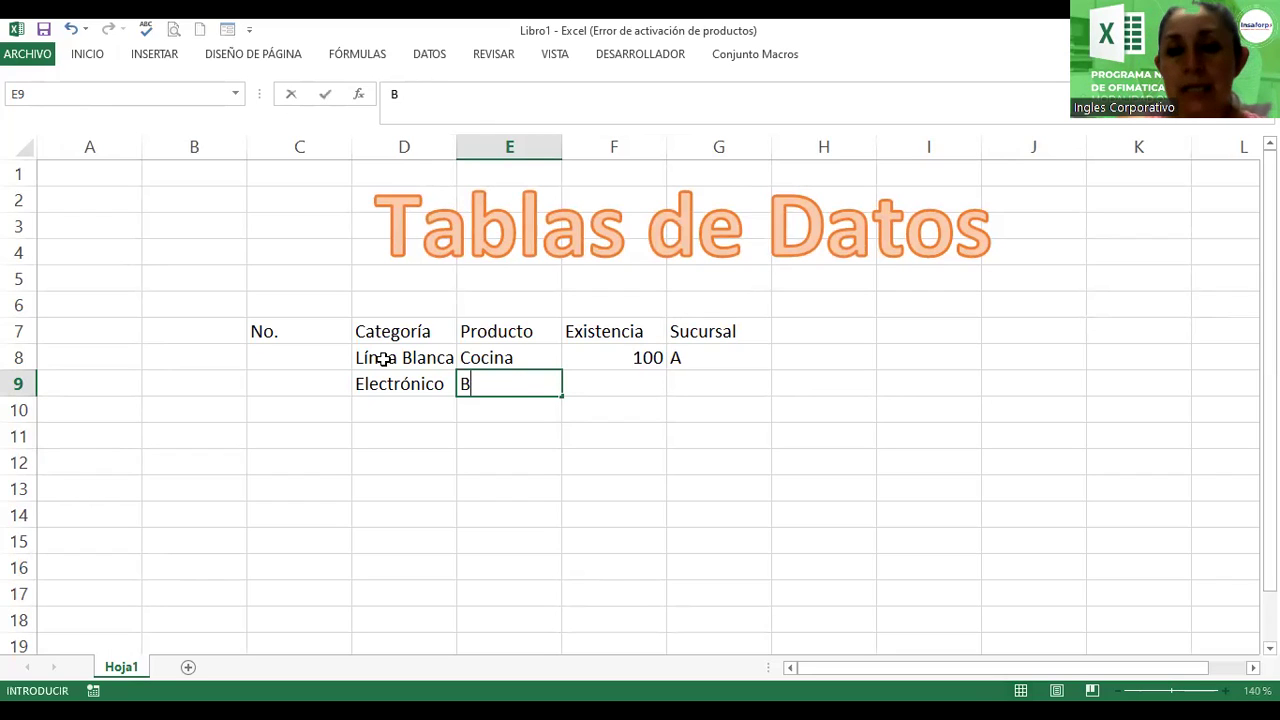
text(ocina)
key(Tab)
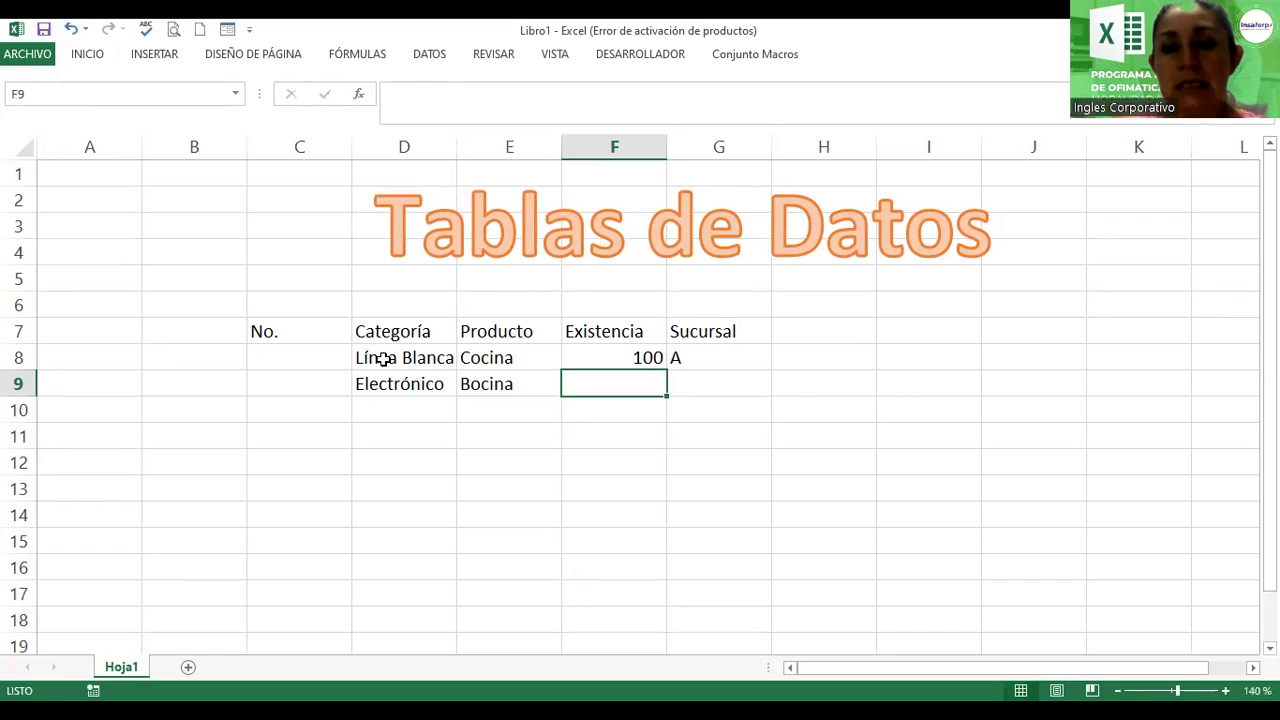
text(50)
key(Tab)
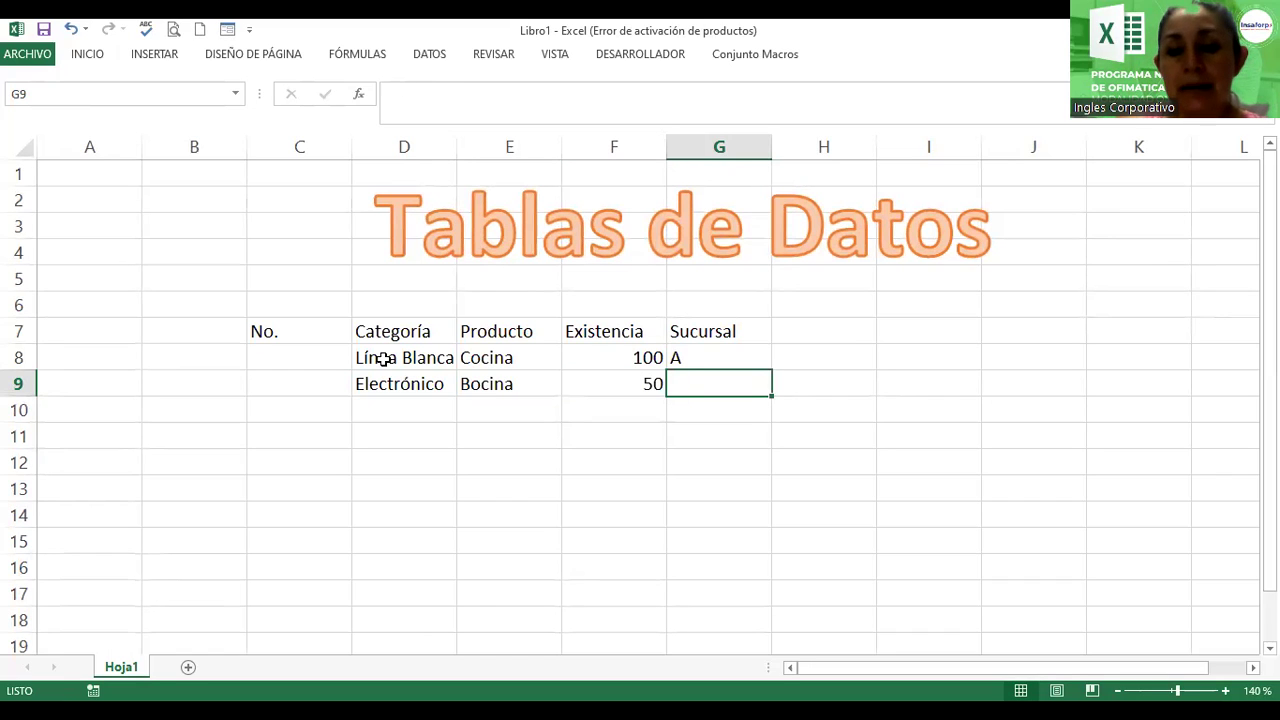
text(B)
key(Return)
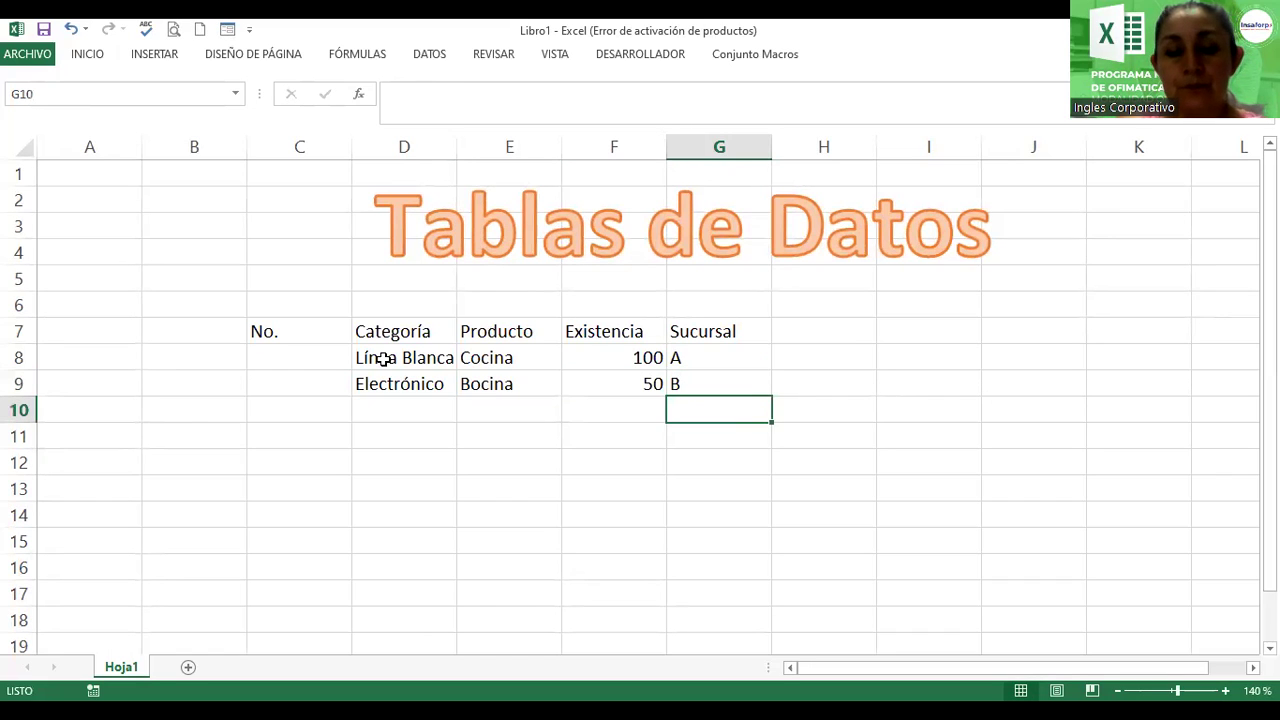
Step: Fill row 10 with Electrodoméstico, Cafeteral, stock 25, branch C, widening column D
key(Left)
key(Left)
key(Left)
text(E)
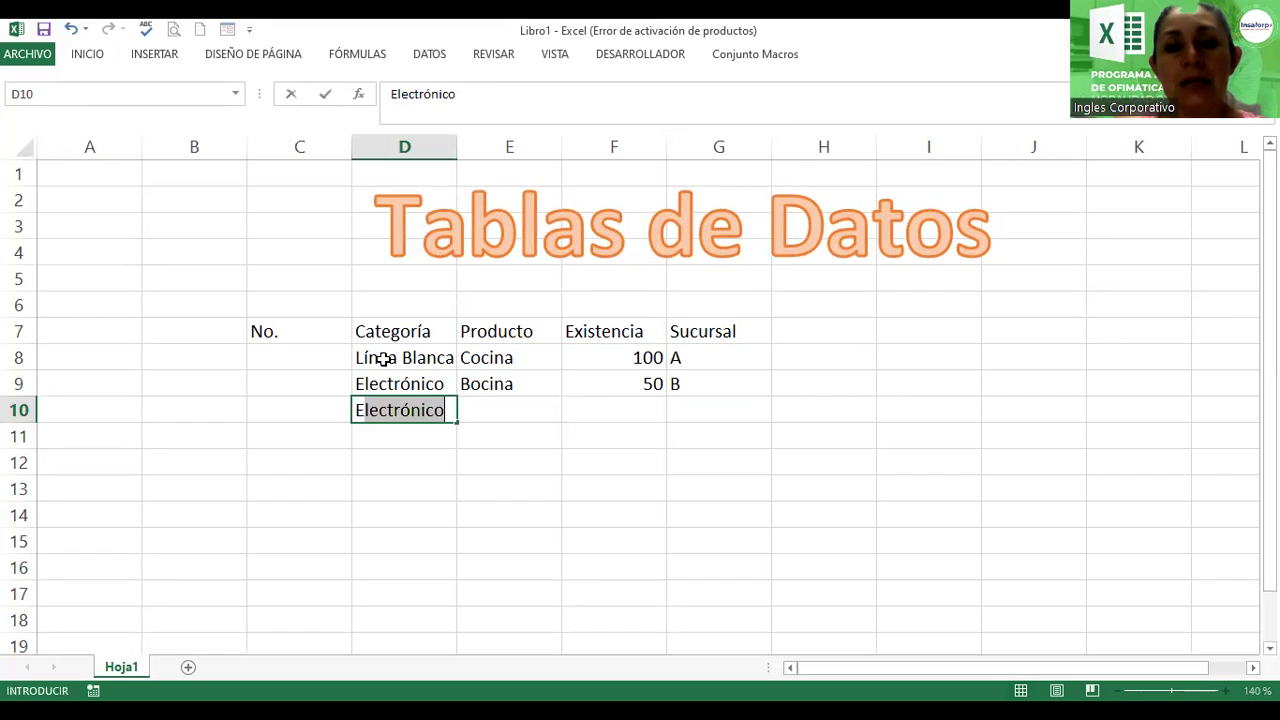
text(lectrodom)
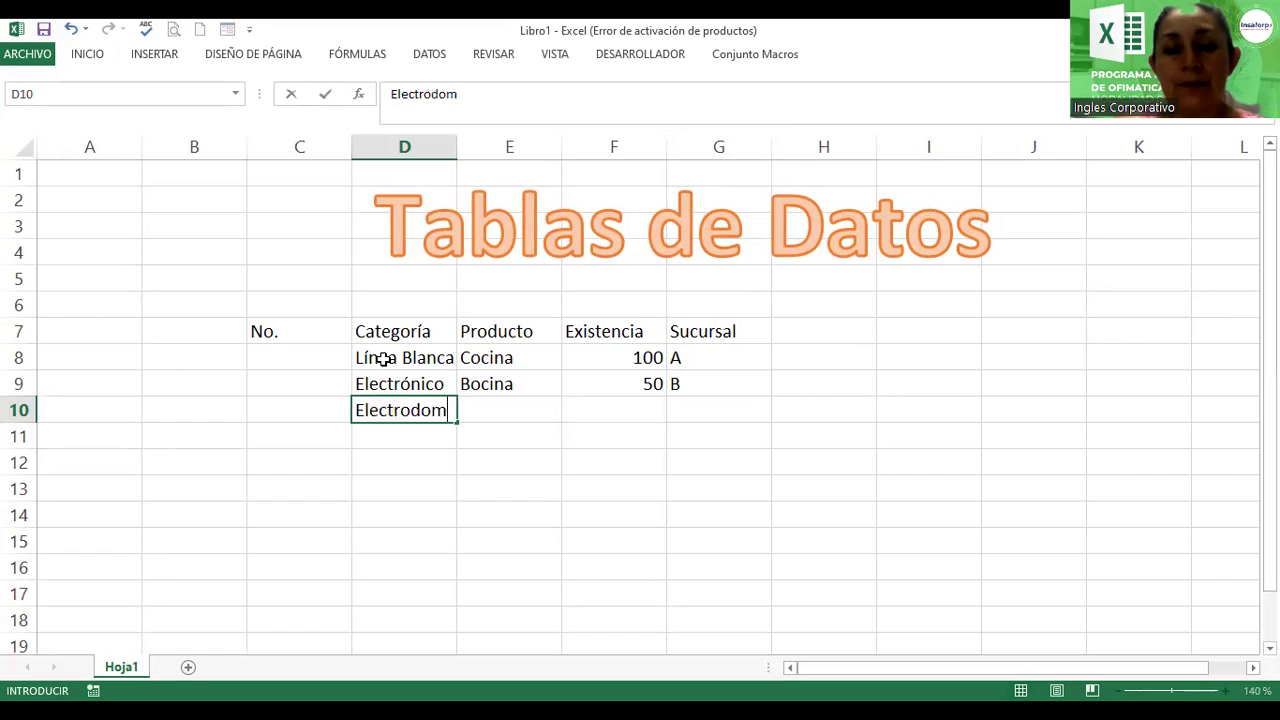
text(éstico)
key(Tab)
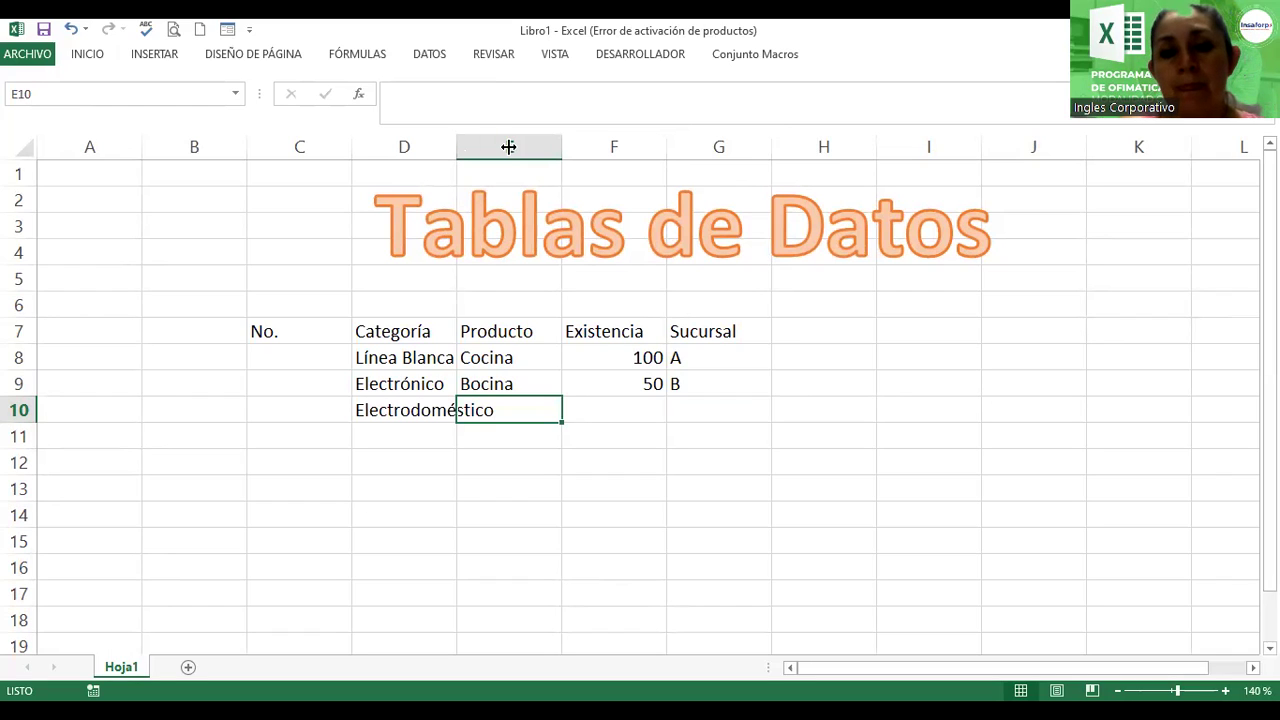
drag(456, 147, 508, 147)
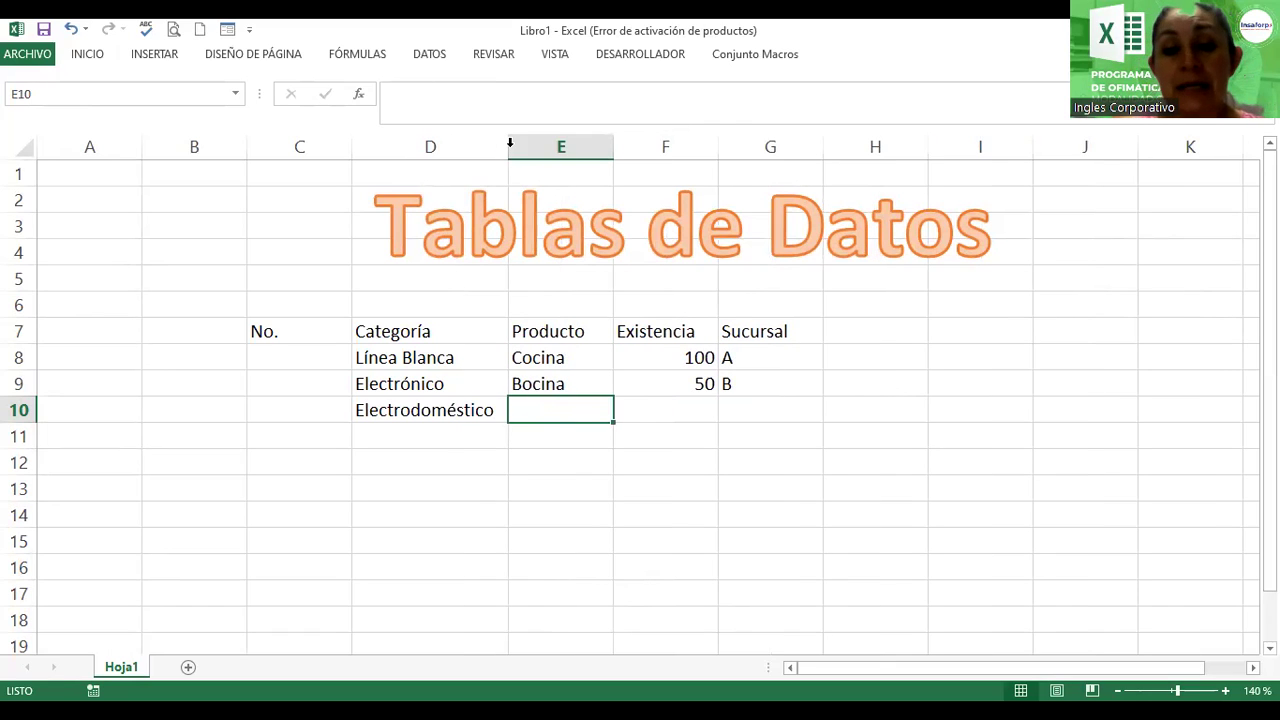
text(Cafet)
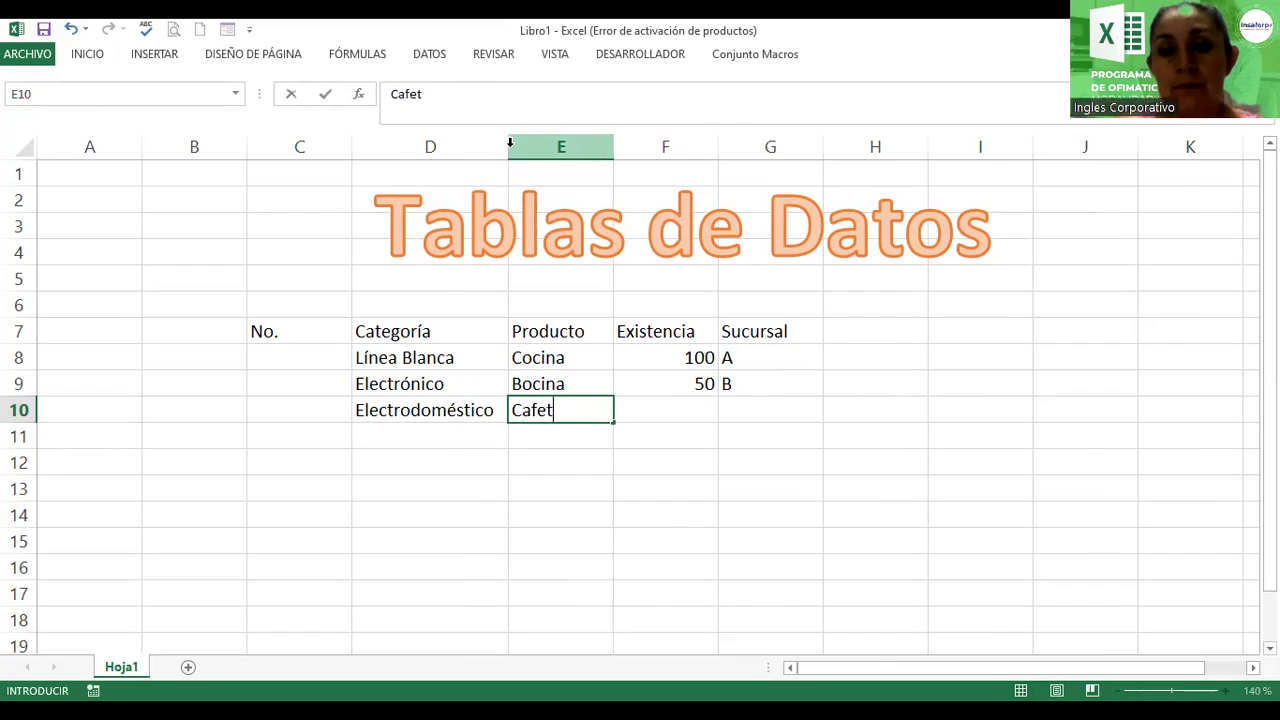
text(eral)
key(Tab)
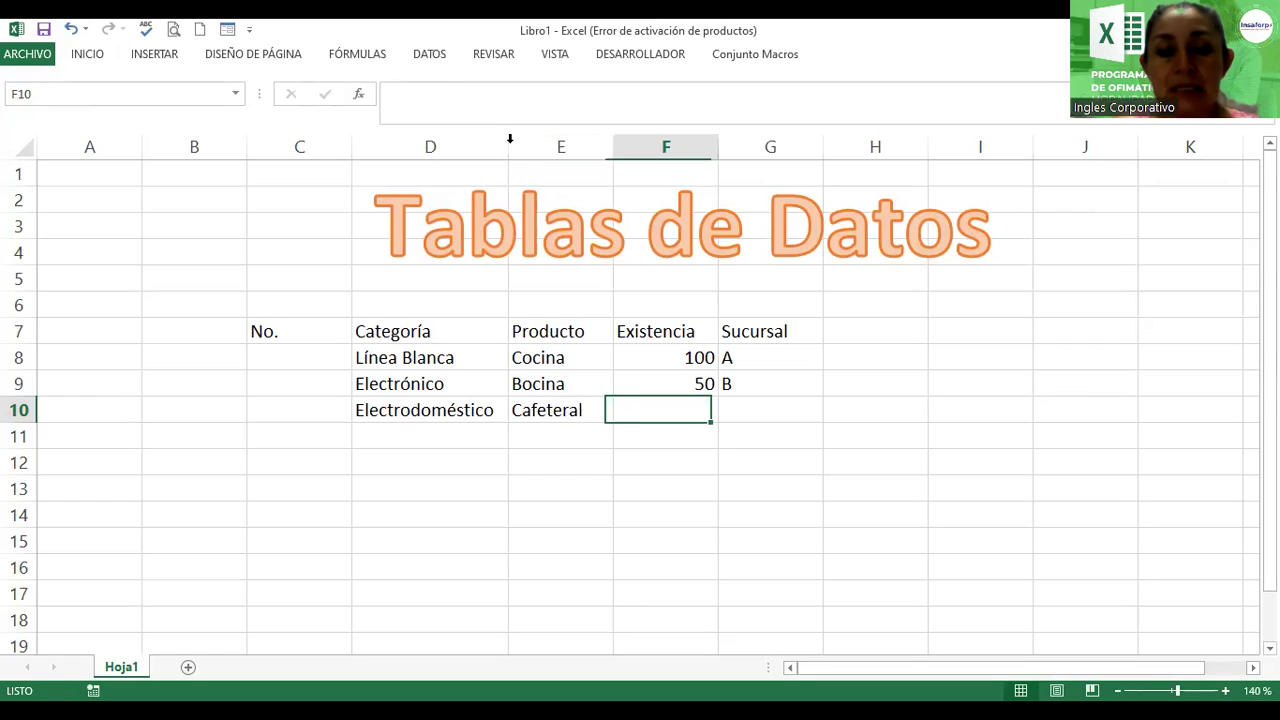
text(25)
key(Tab)
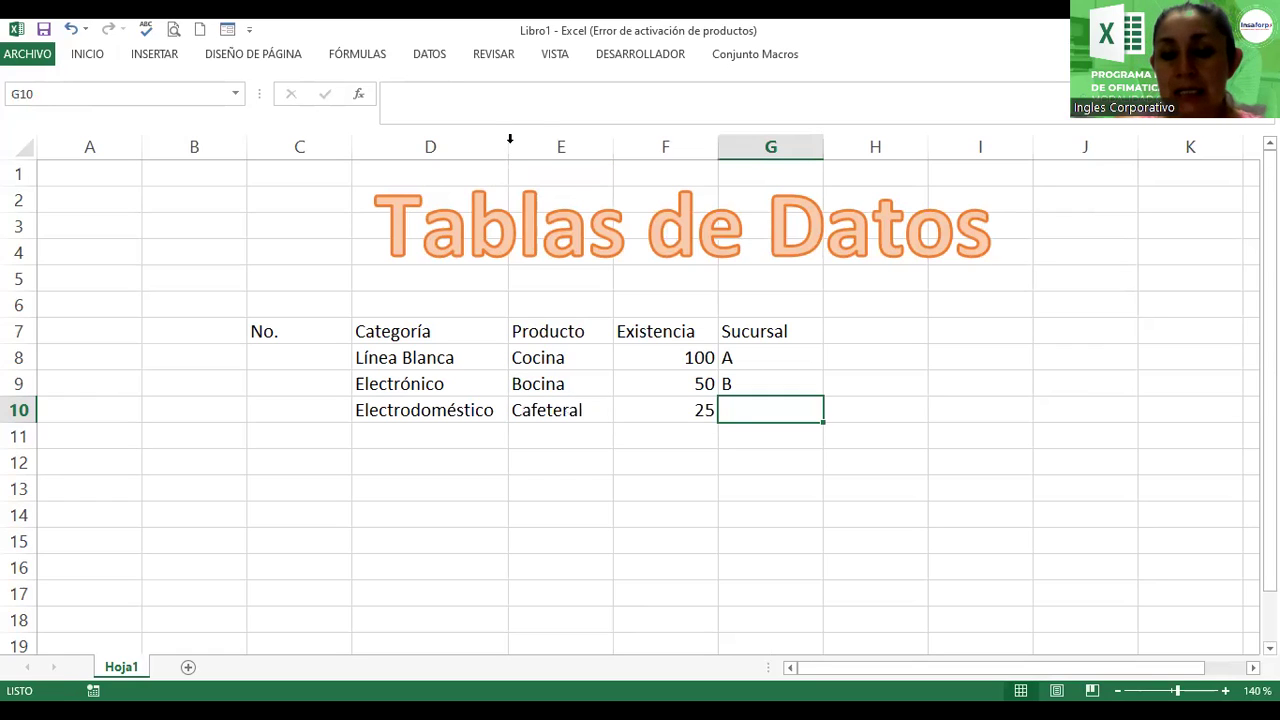
text(C)
key(Return)
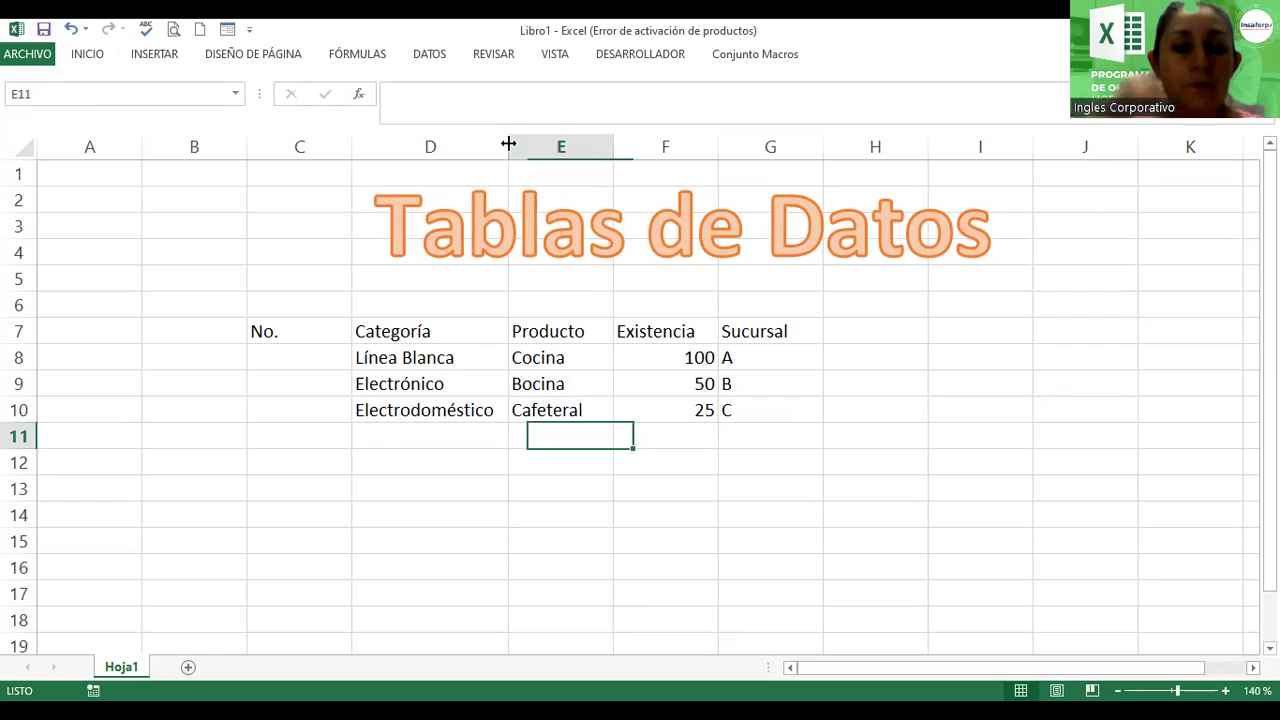
Step: Fill row 11 with Área de baño, Tina, stock 30, branch A
key(Left)
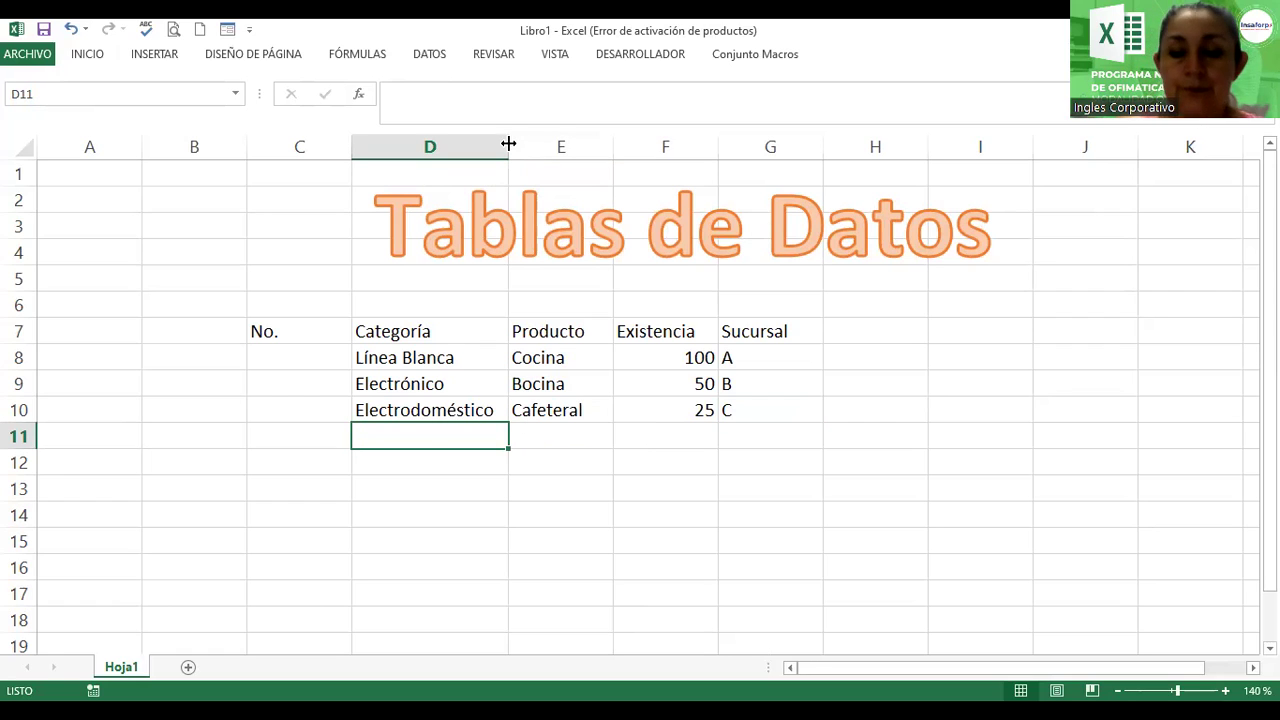
text(Á)
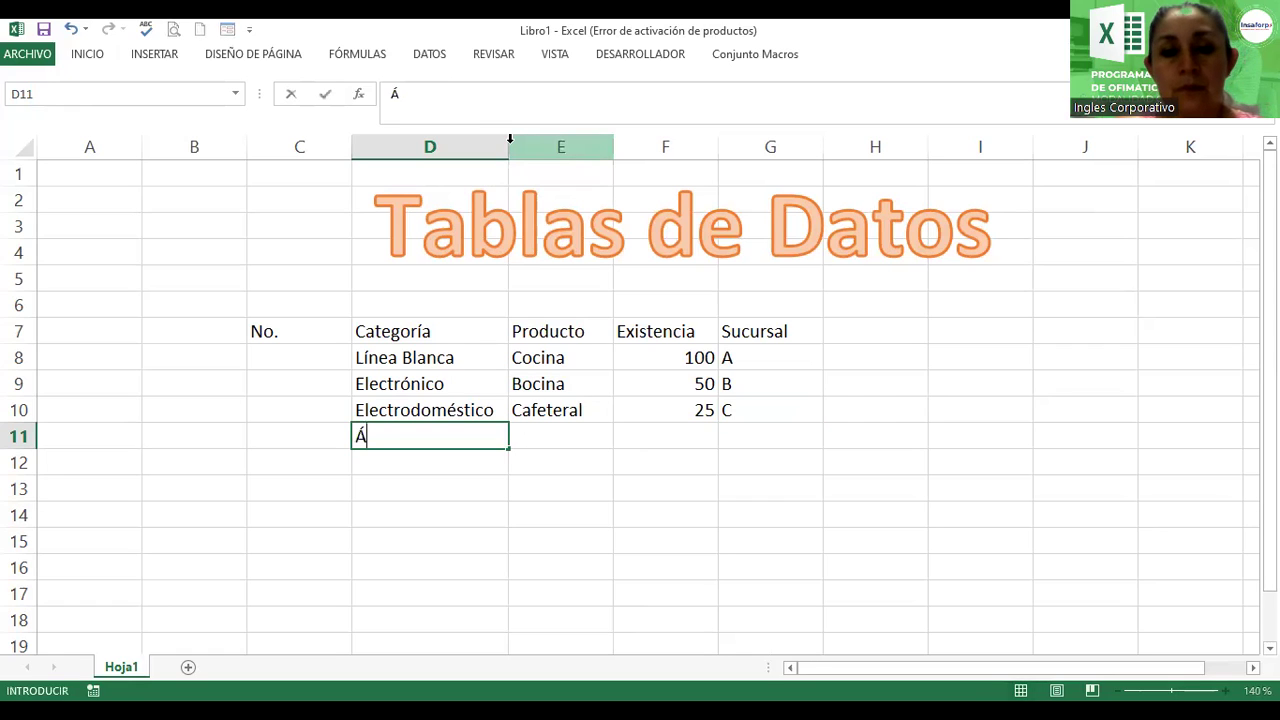
text(rea de )
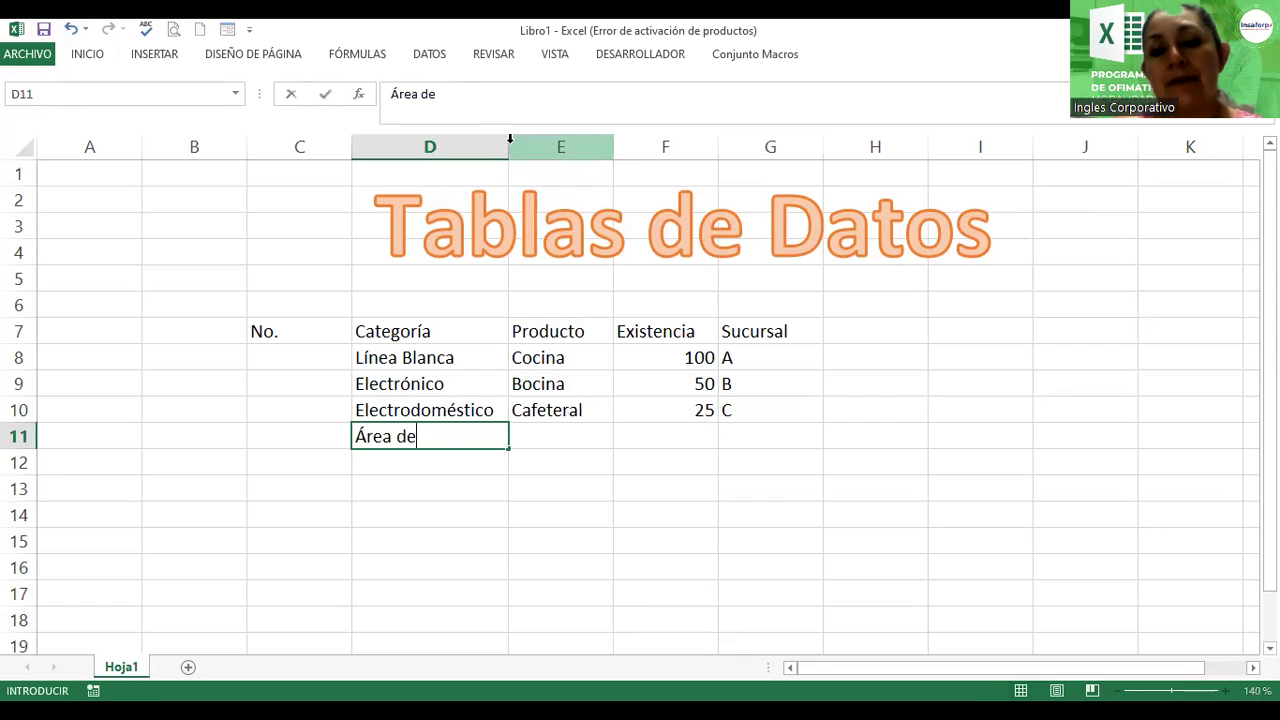
text(baño)
key(Tab)
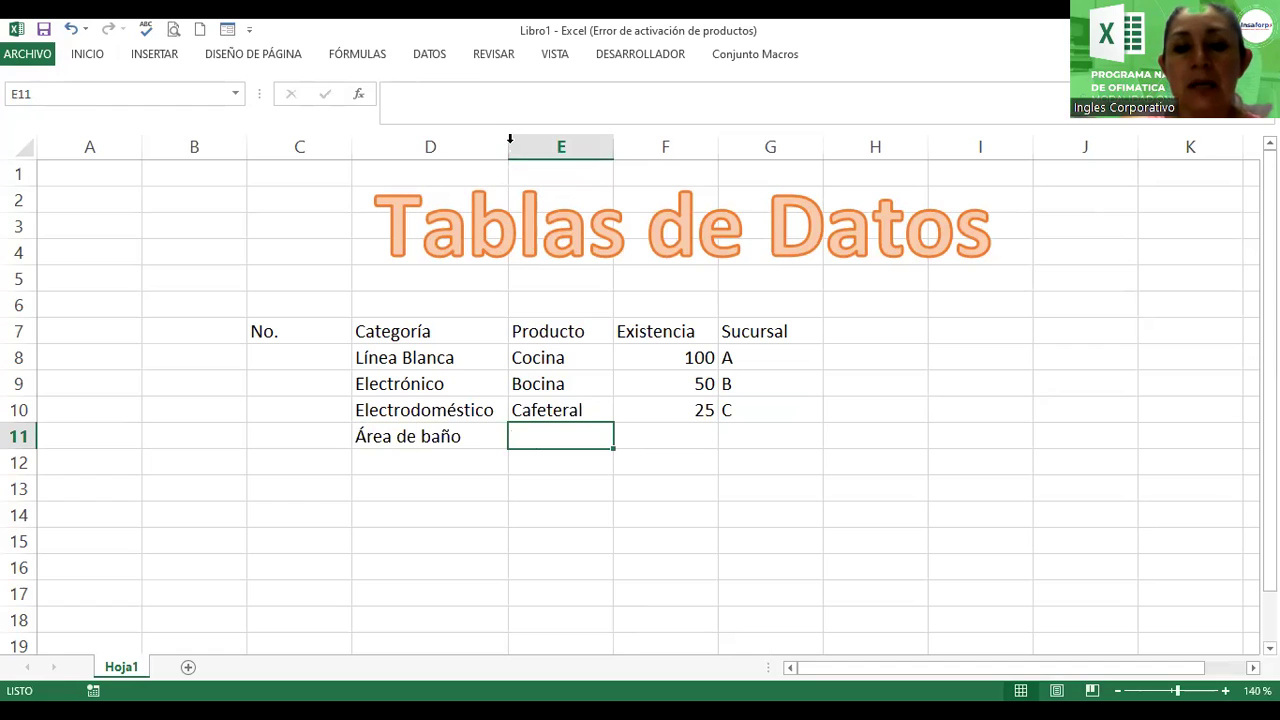
text(Tina)
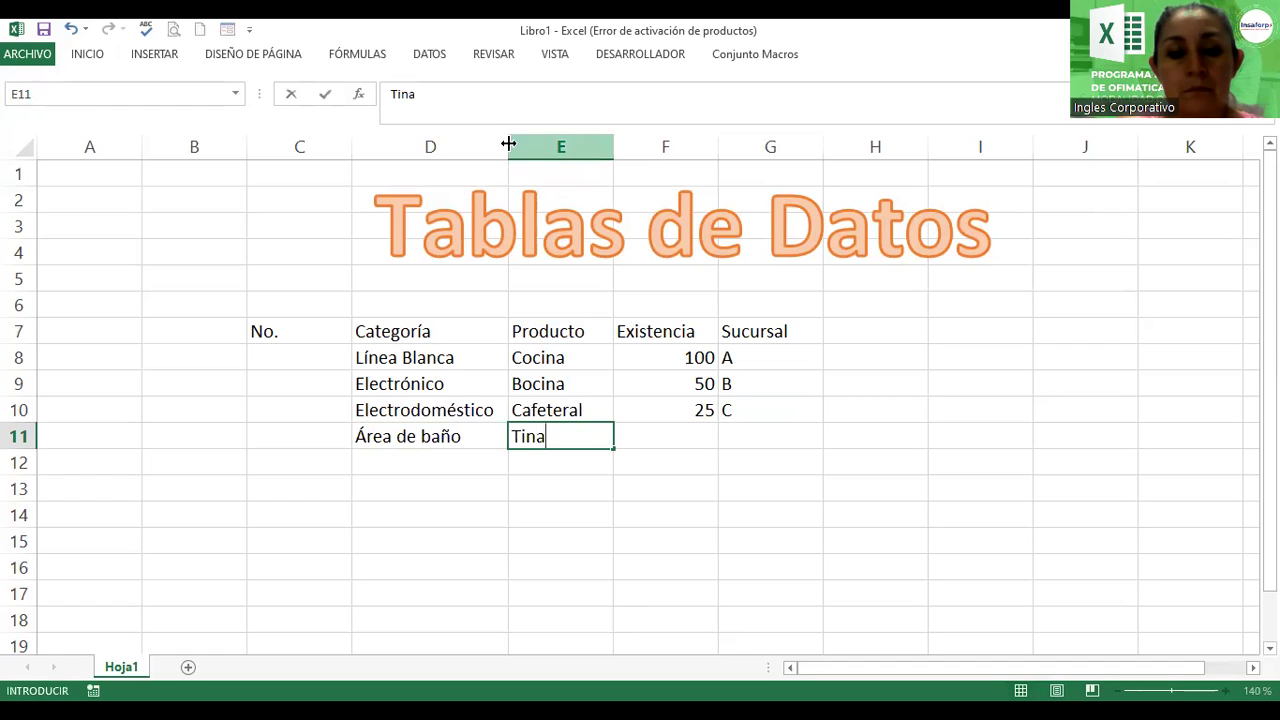
key(Tab)
text(30)
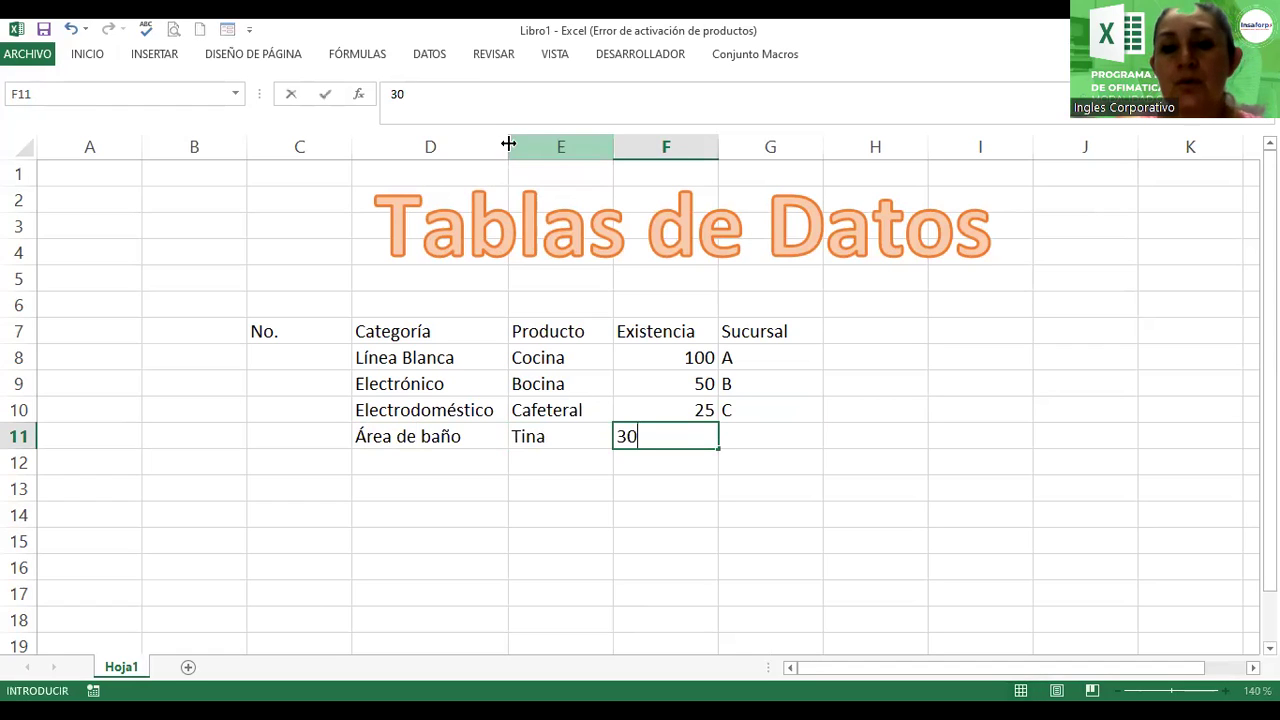
key(Tab)
text(A)
key(Return)
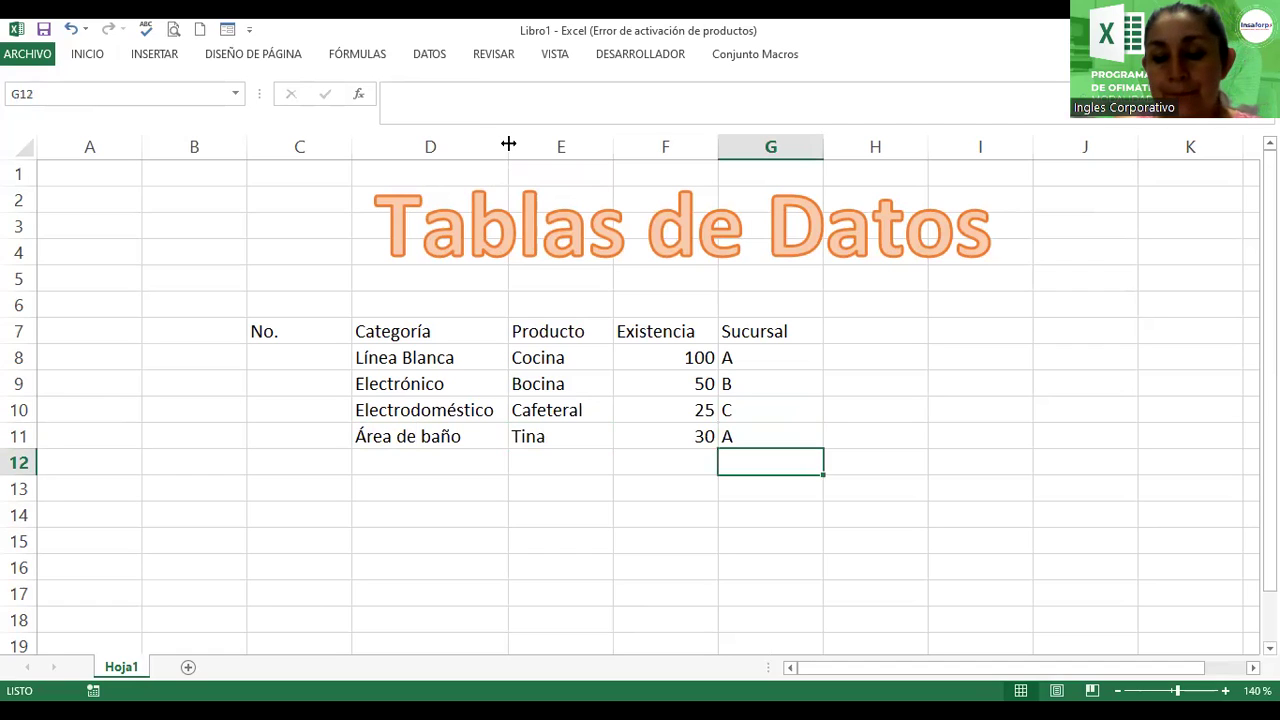
key(Return)
Step: Fill row 12 with Electrodoméstico, Licuadora, stock 50, branch C
key(Up)
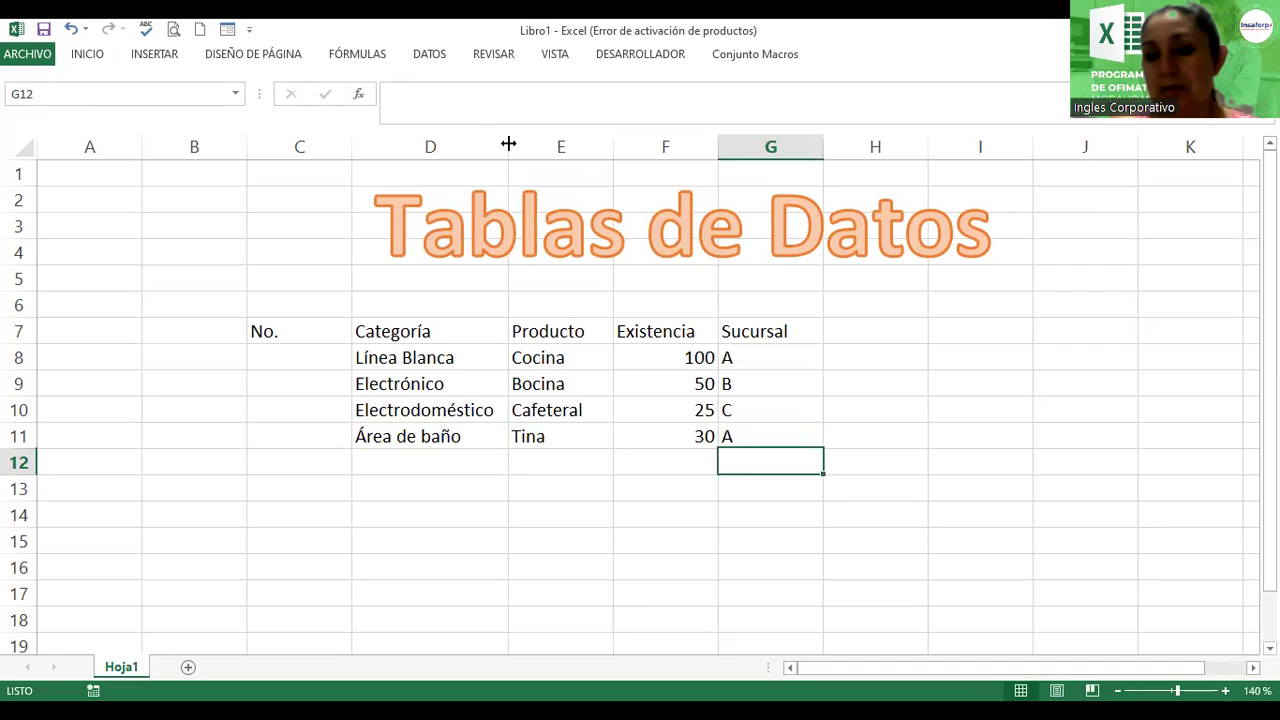
key(Left)
key(Left)
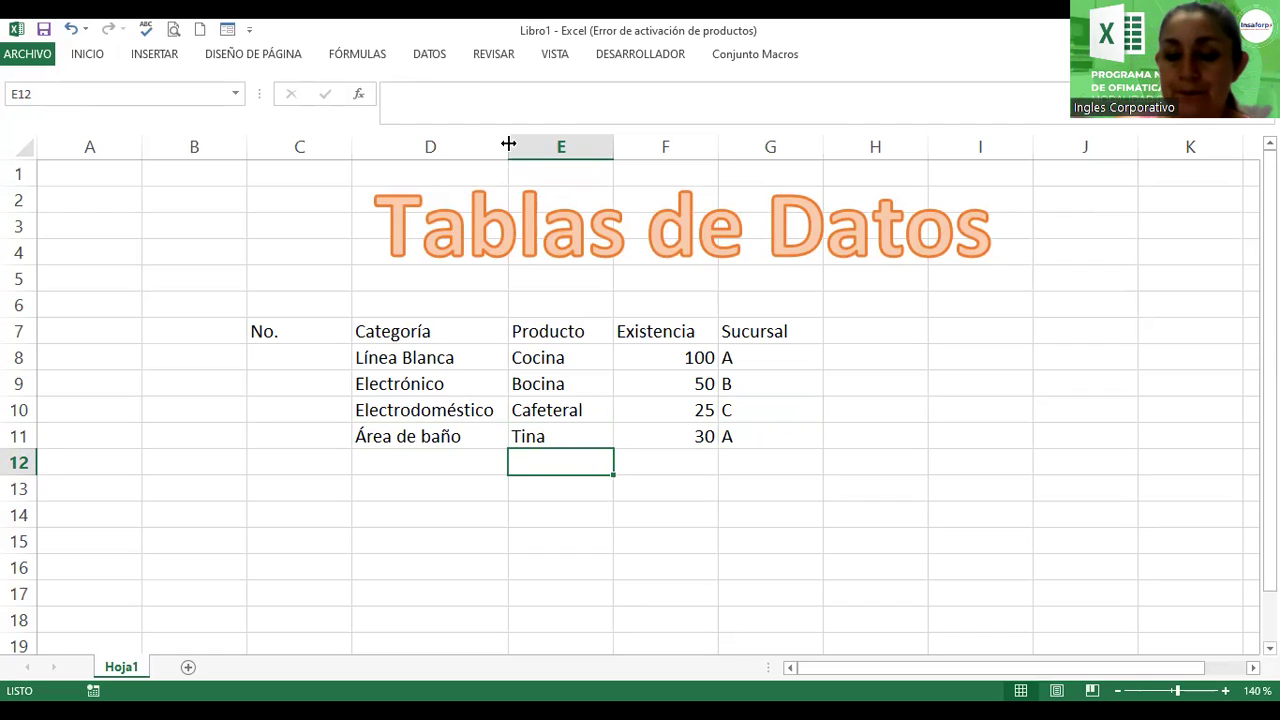
key(Left)
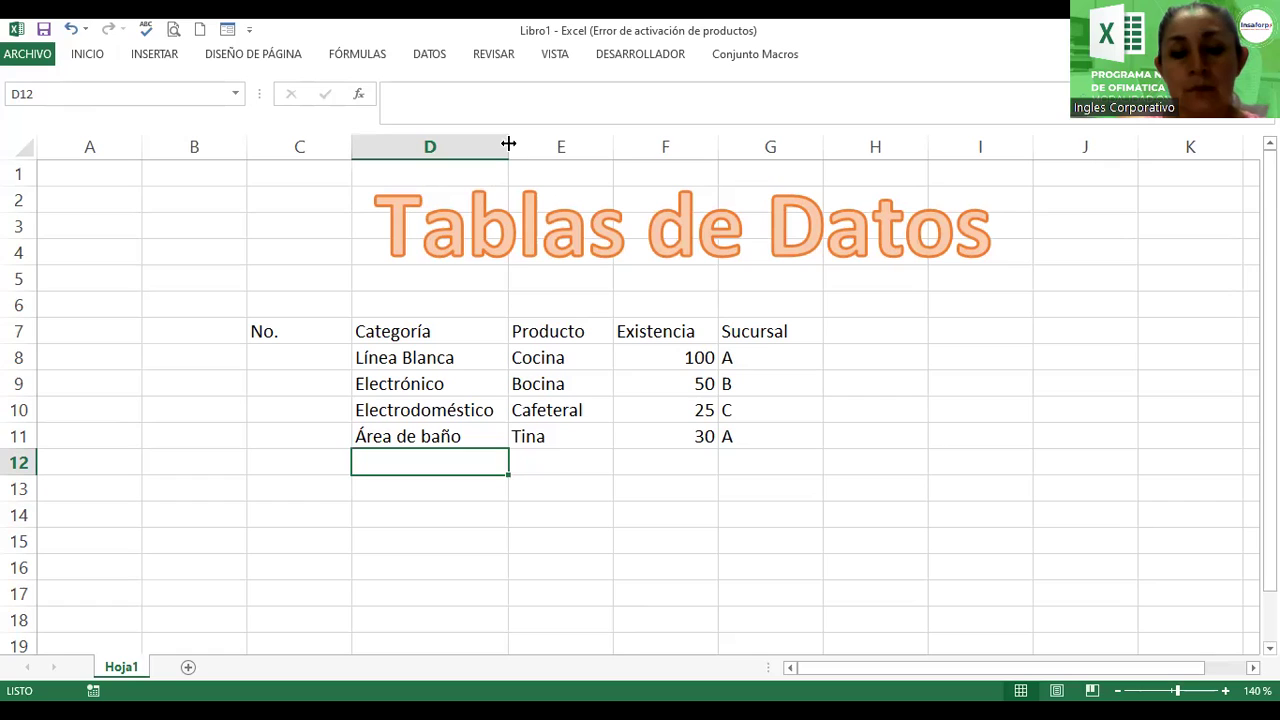
text(Elect)
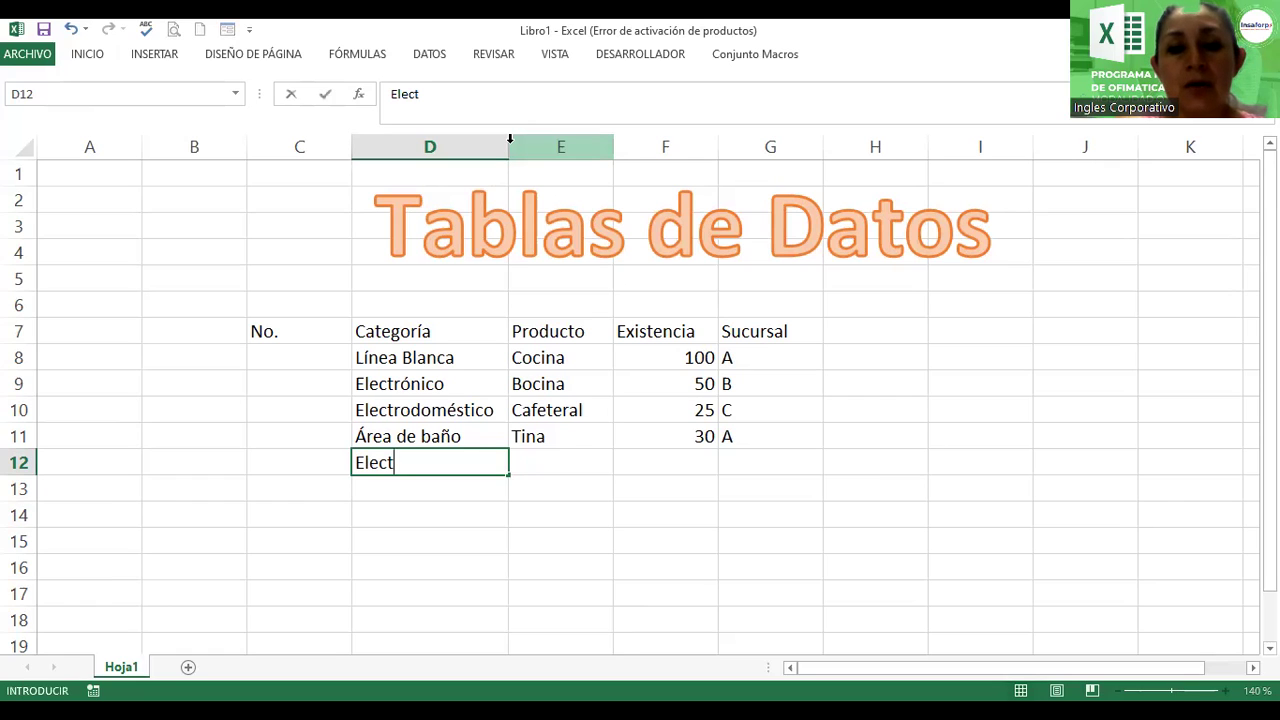
text(ro)
key(Tab)
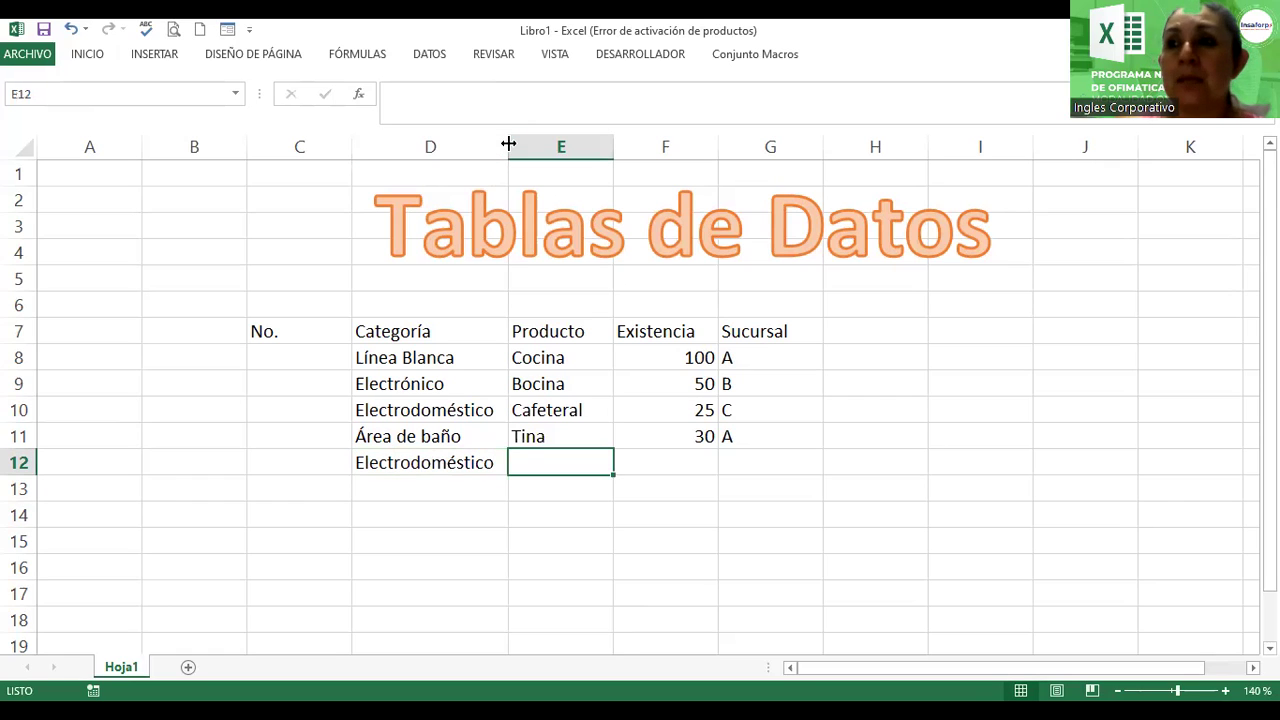
text(Li)
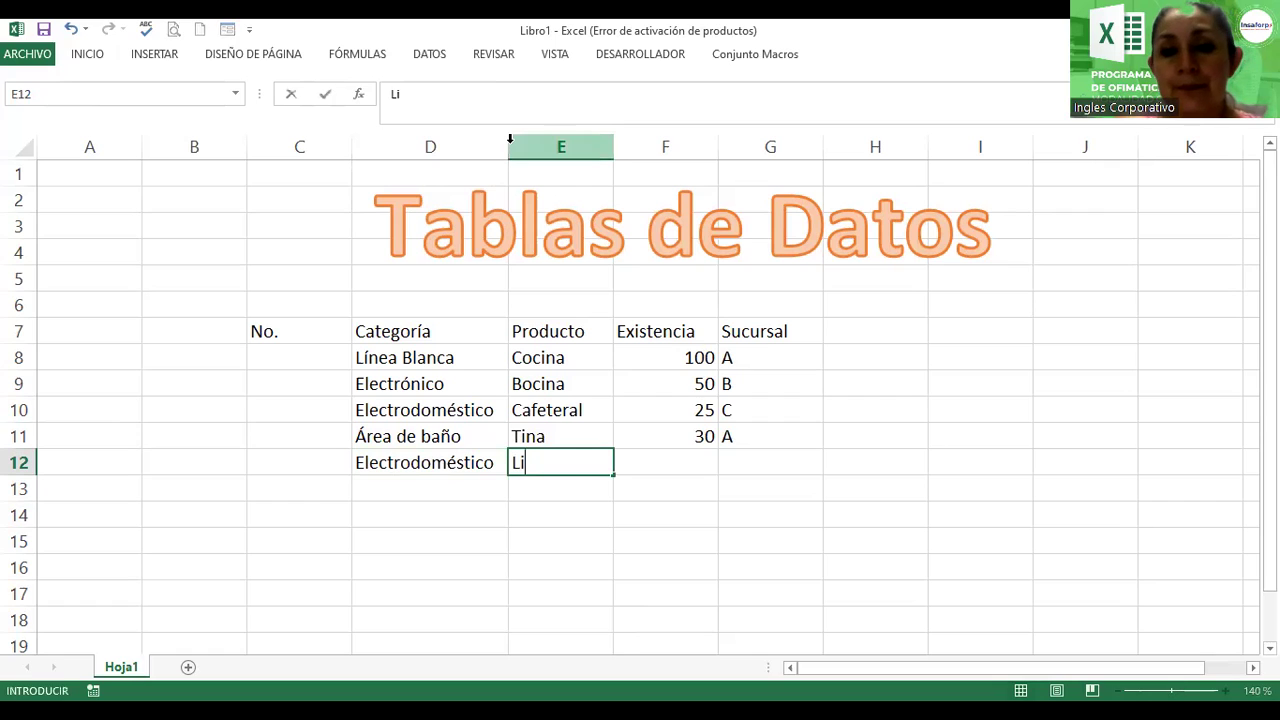
text(cuadora)
key(Tab)
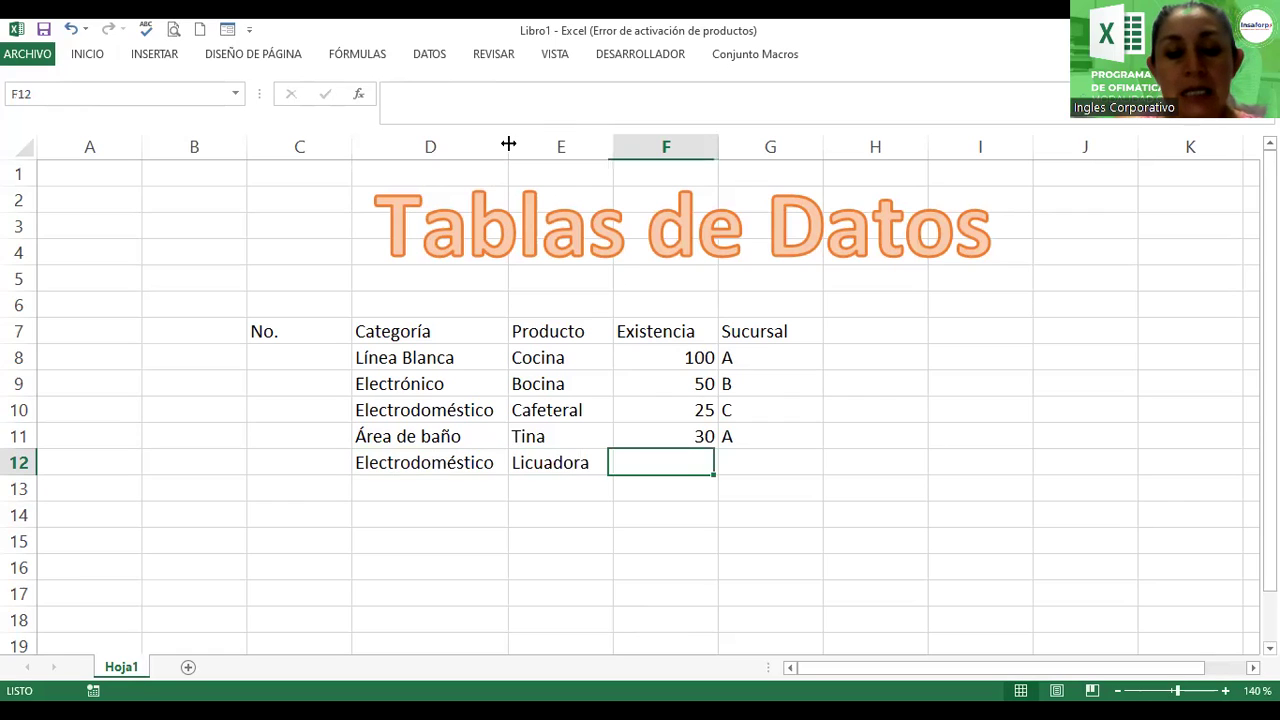
text(50)
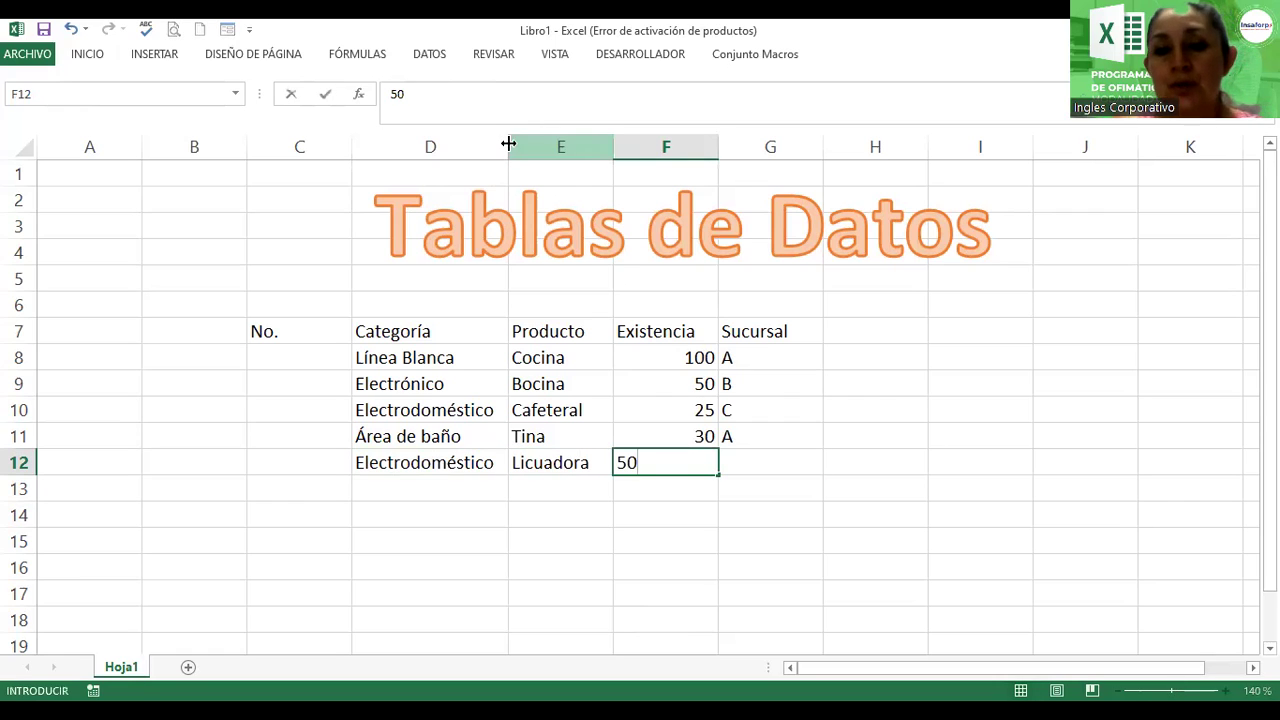
key(Tab)
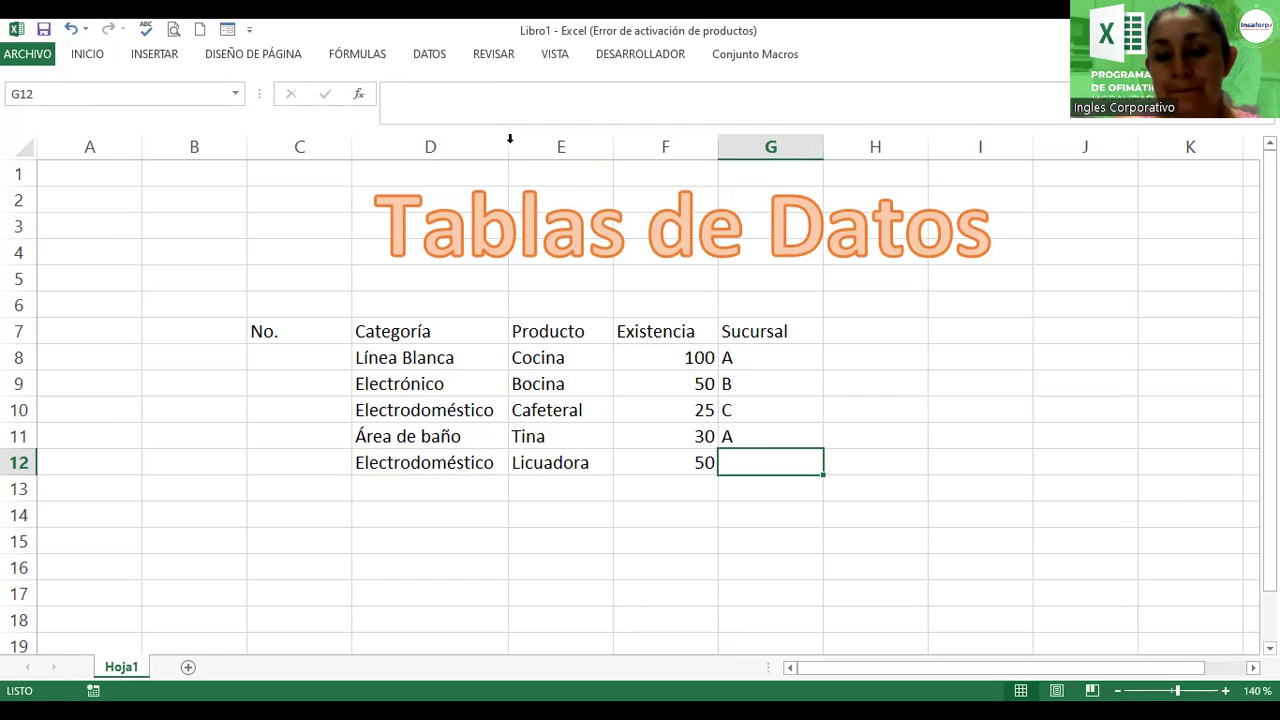
text(C)
key(Return)
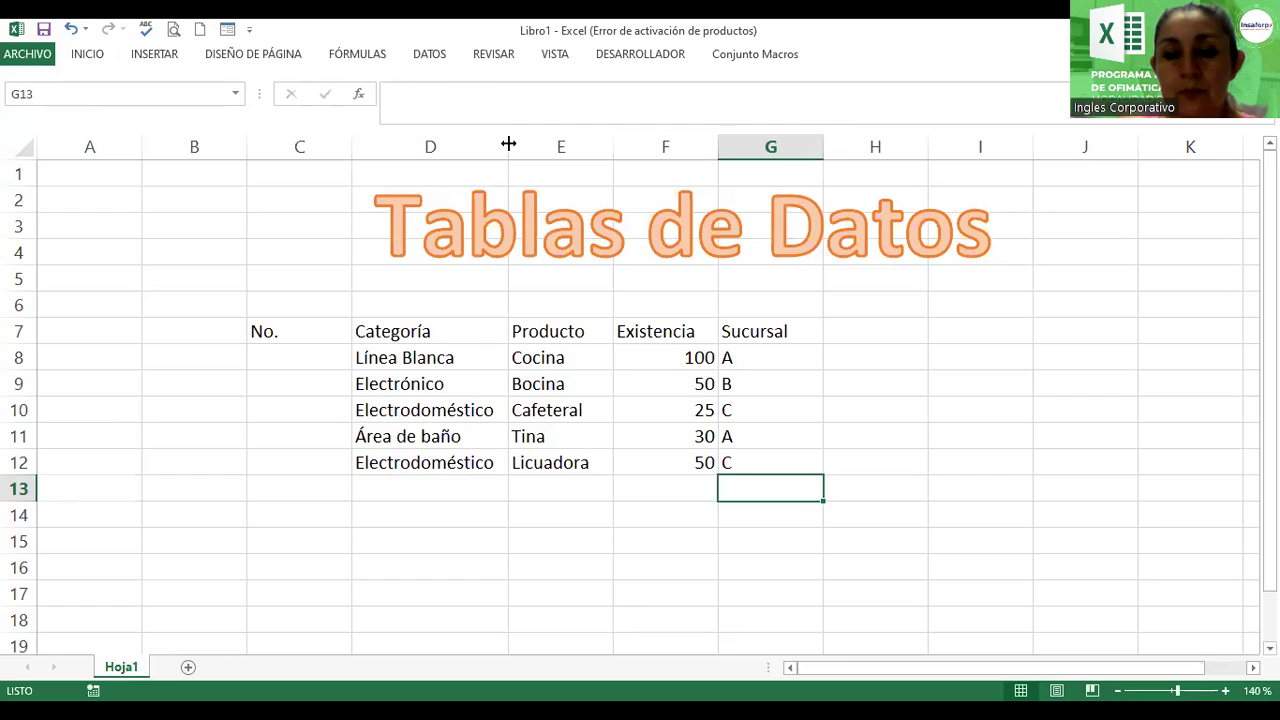
Step: Fill row 13 with Muebles, Juego de Sala, stock 25, branch B
key(Left)
key(Left)
key(Left)
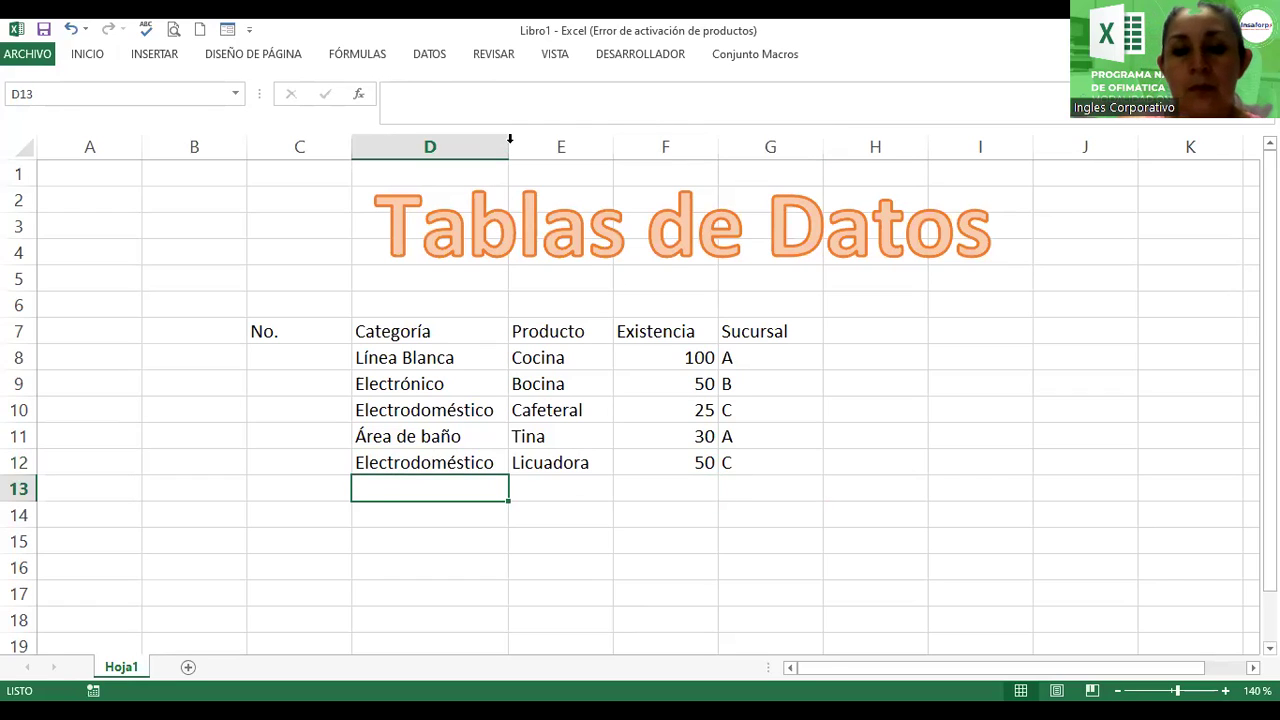
text(Muebles)
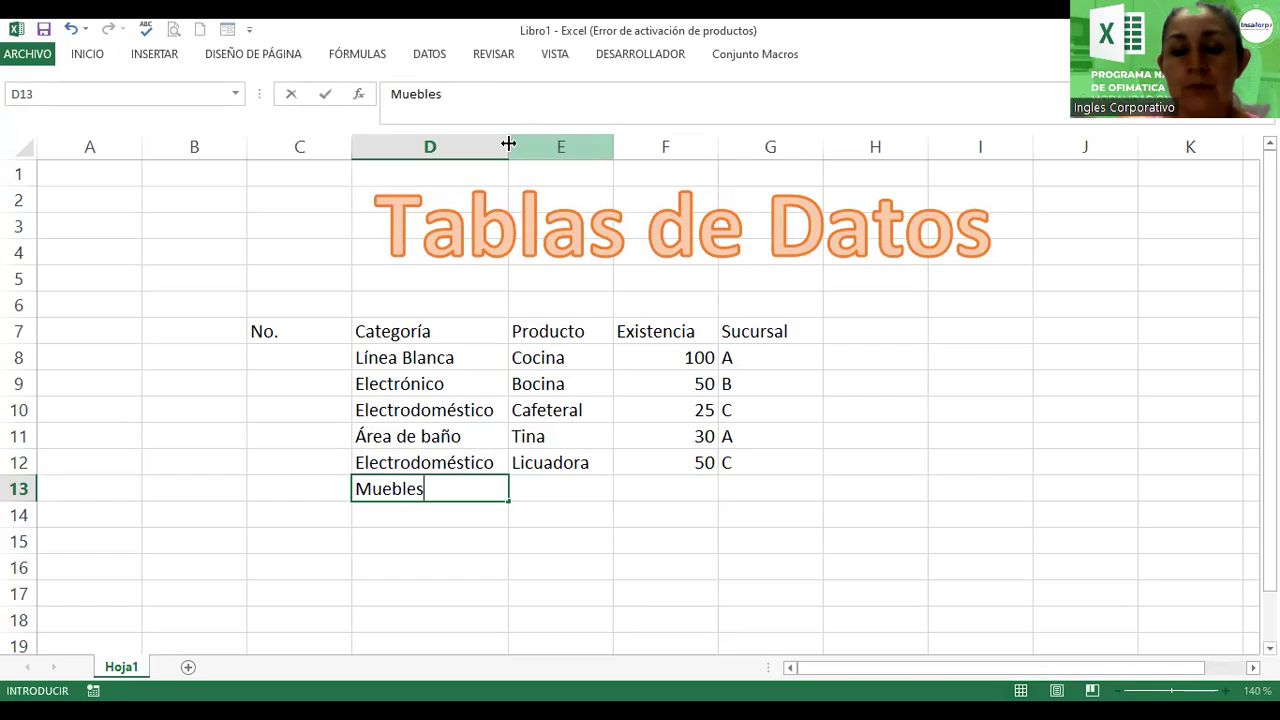
key(Tab)
key(F2)
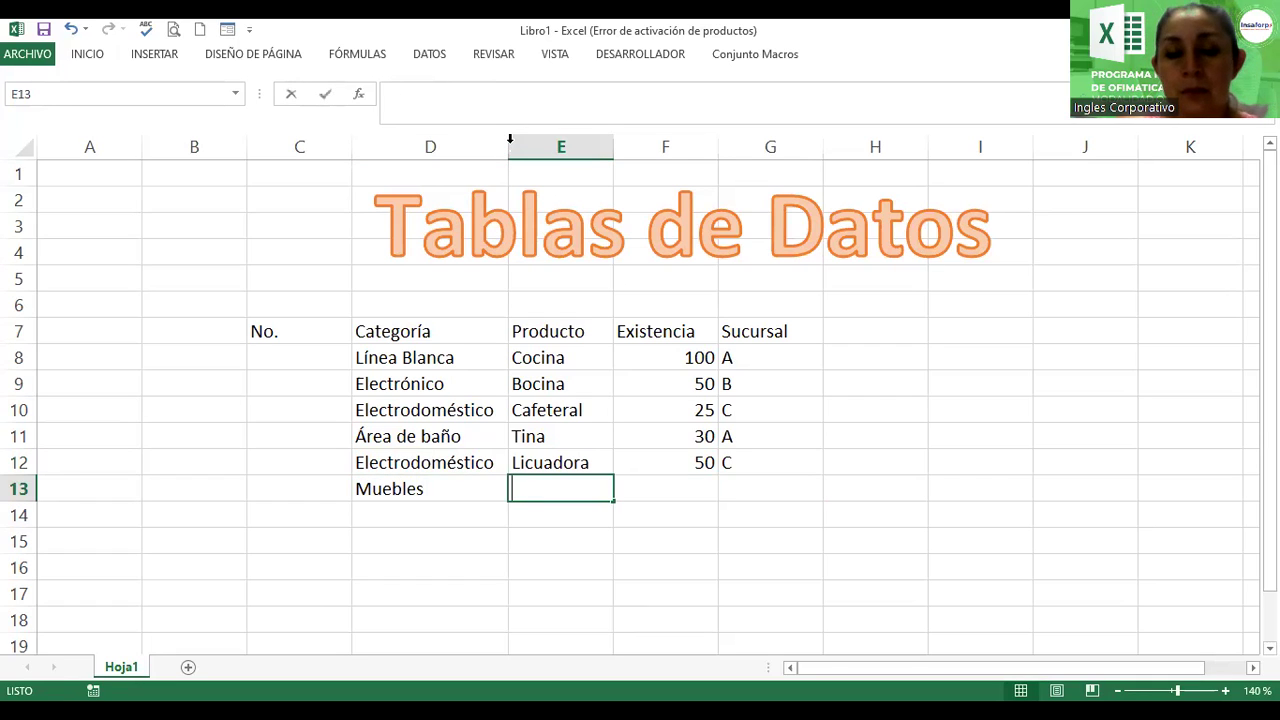
text(C)
key(BackSpace)
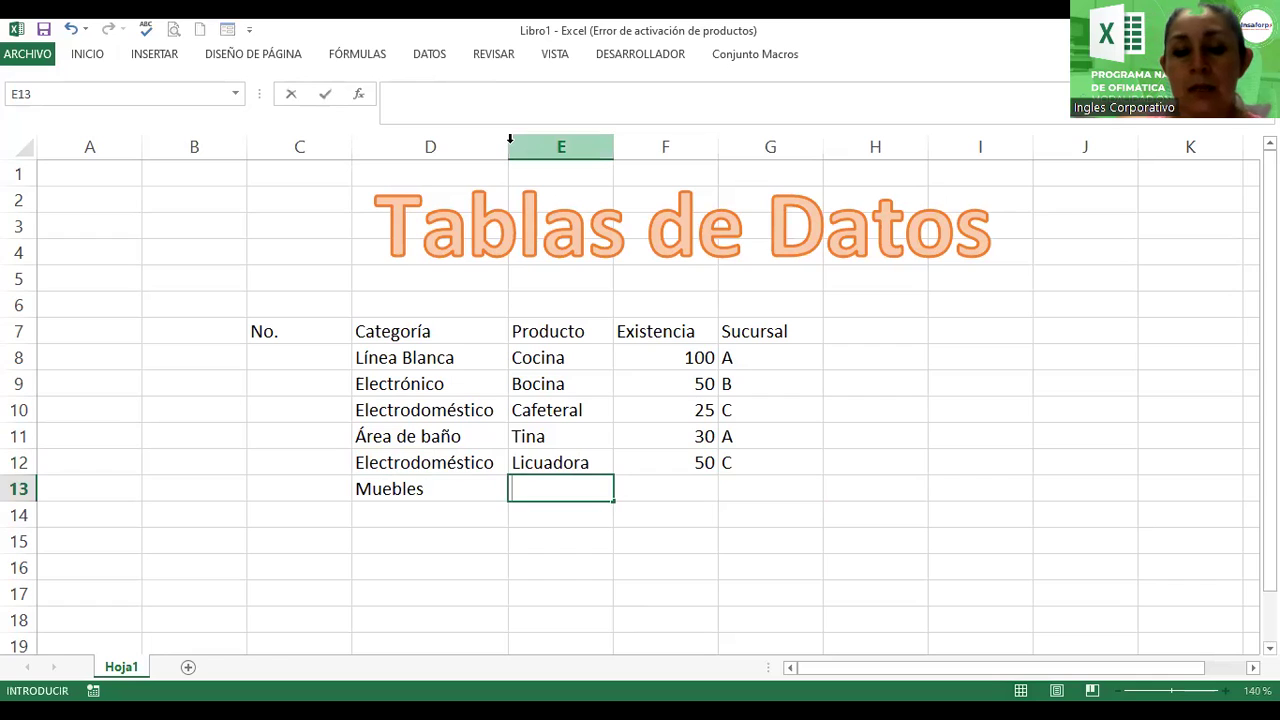
text(J)
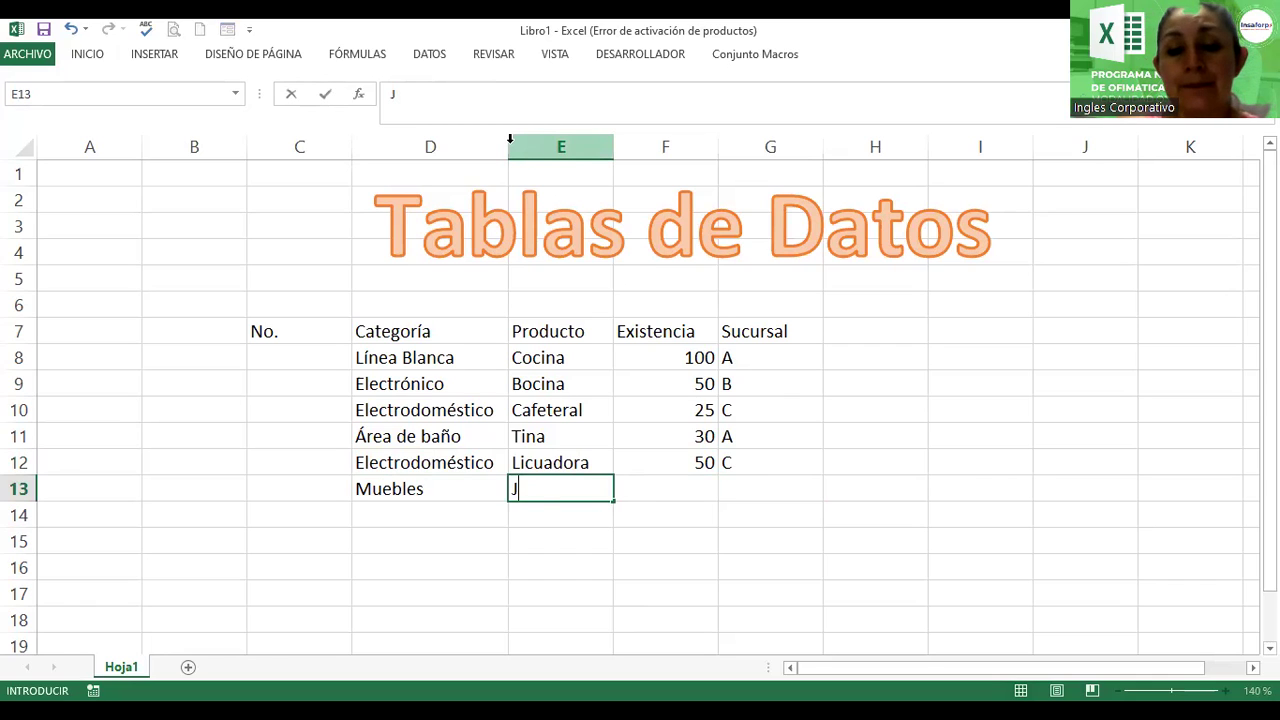
text(uego de S)
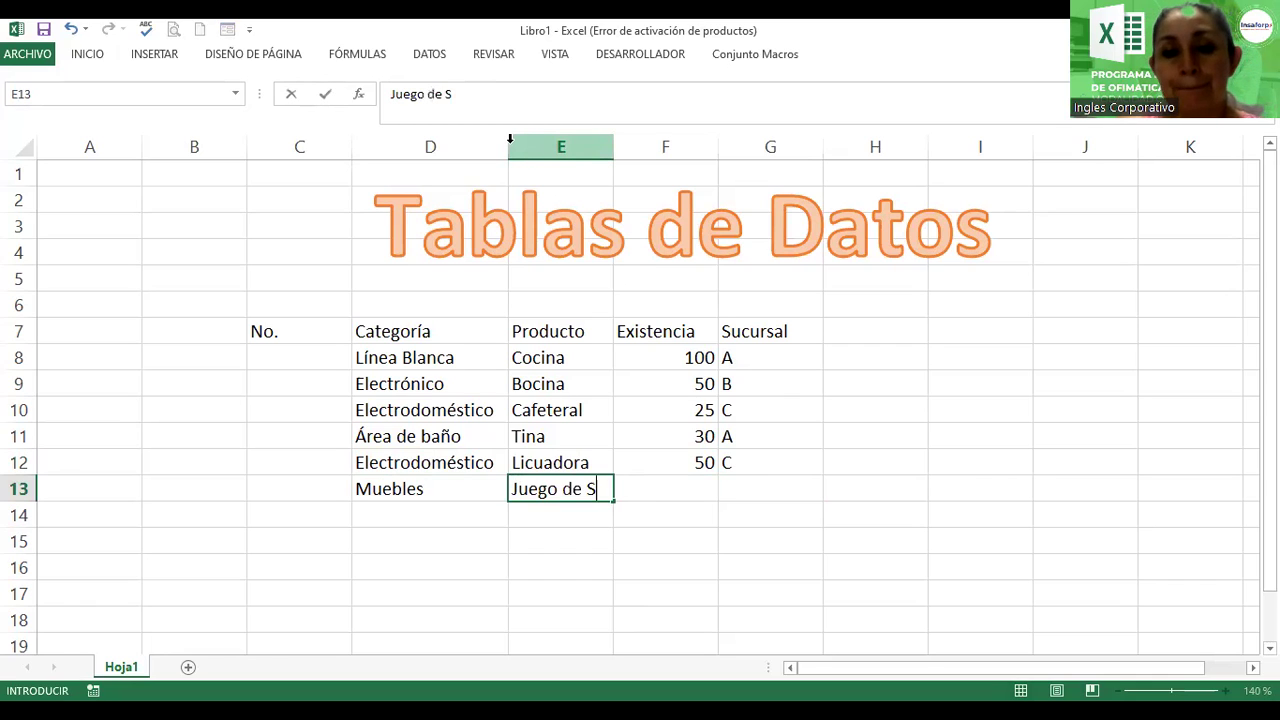
text(ala)
key(Tab)
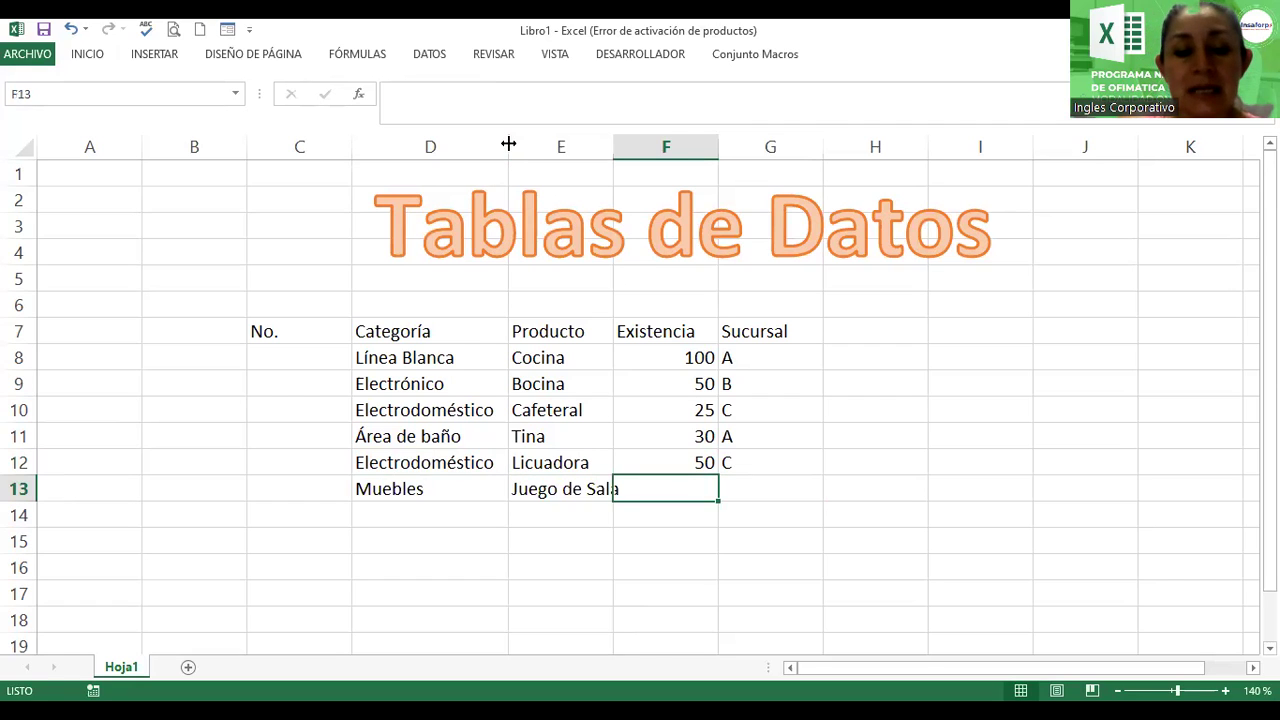
text(25)
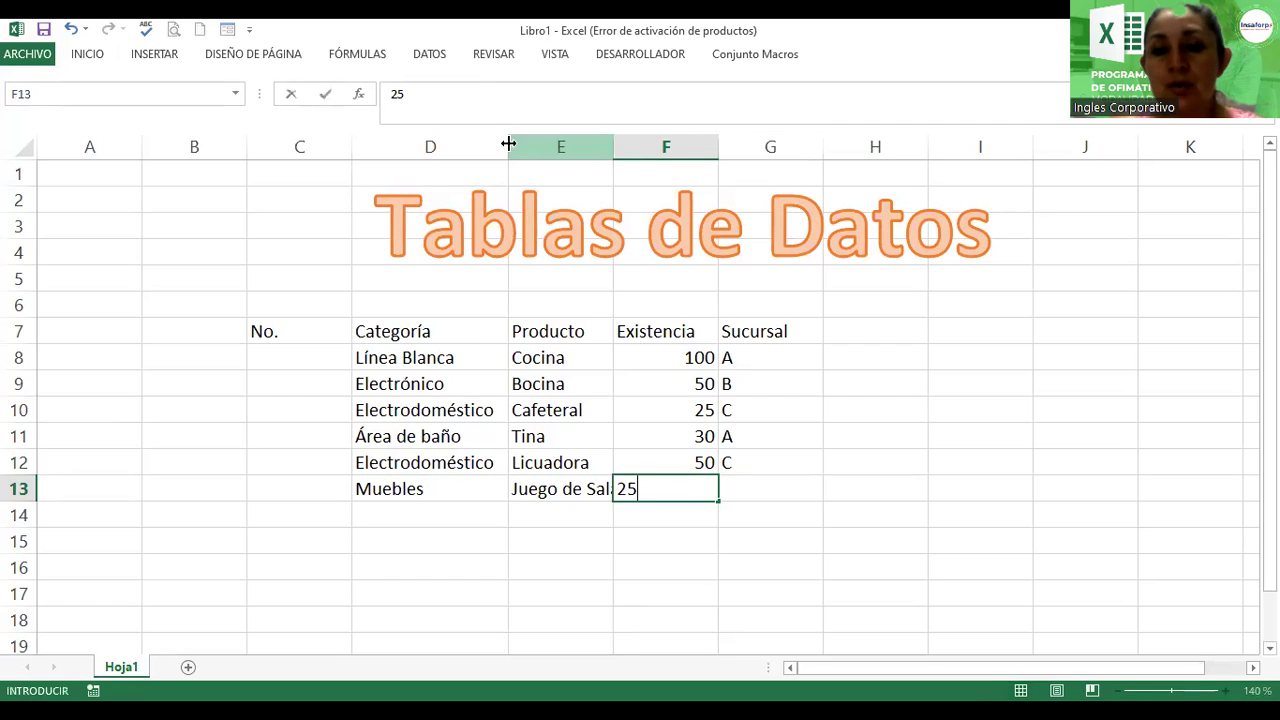
key(Tab)
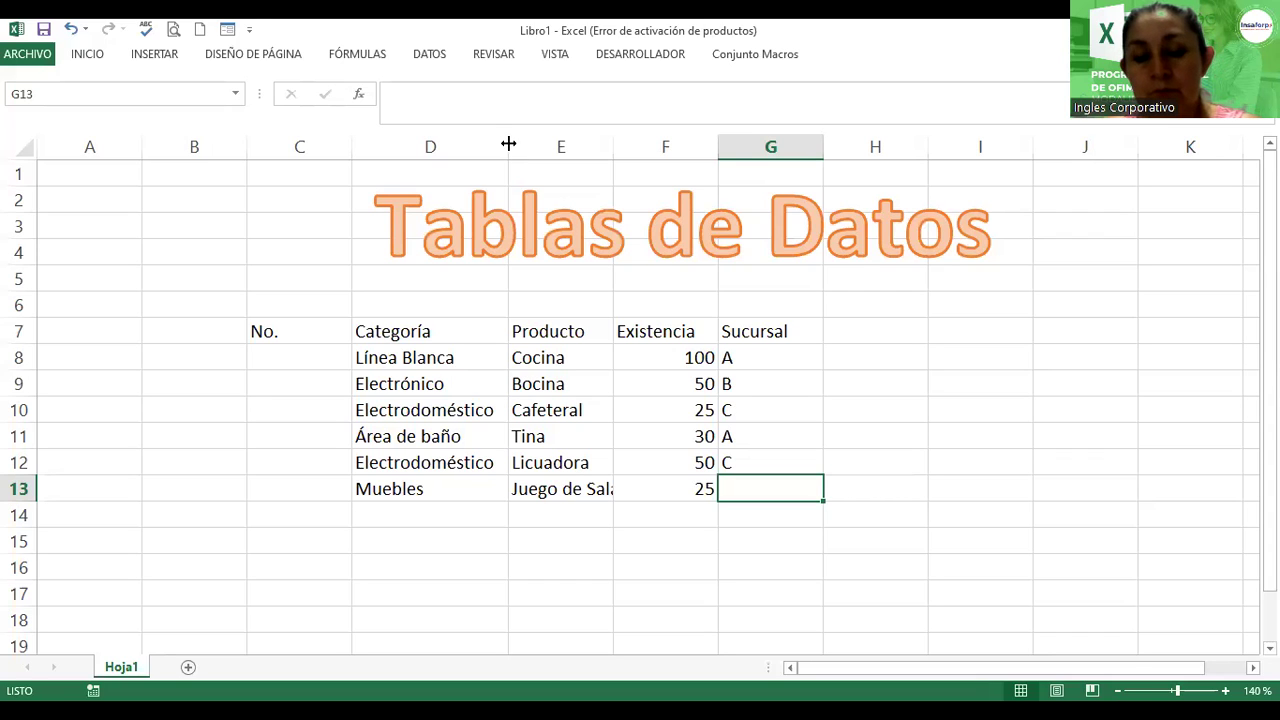
text(B)
key(Return)
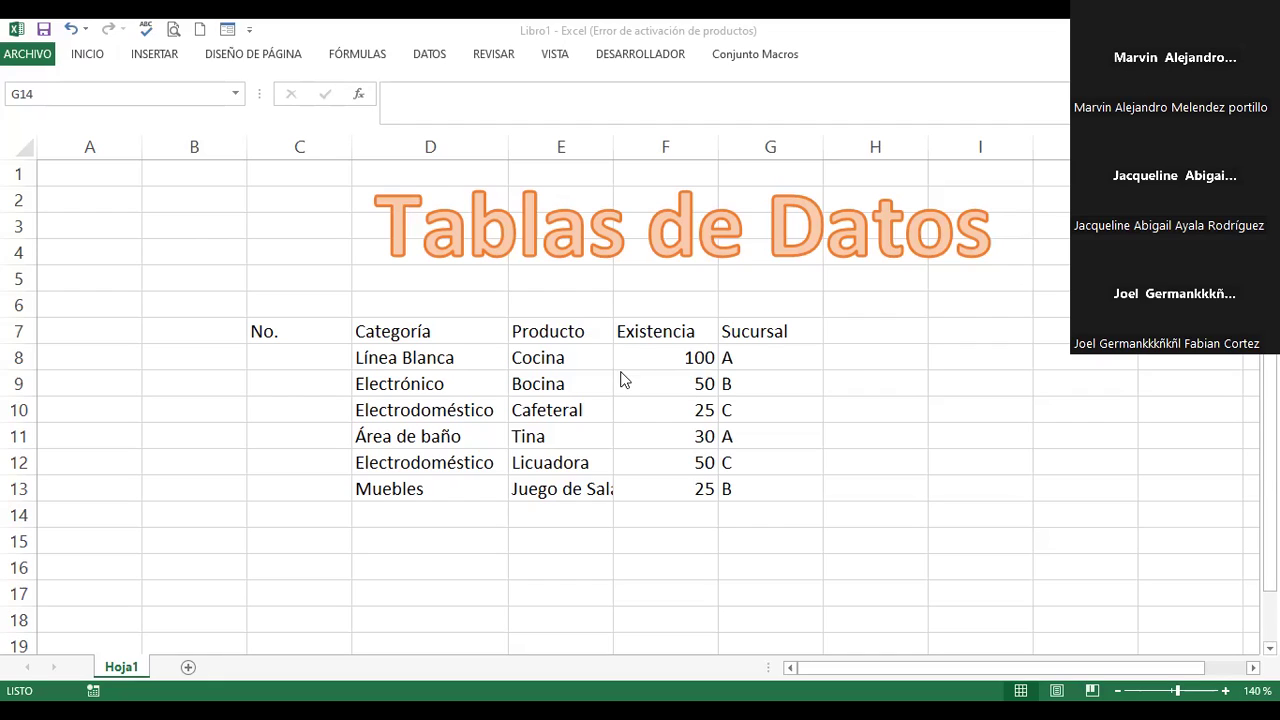
Step: Enter 1 in C8, fill the series down to 6 in C13, and center it
click(312, 352)
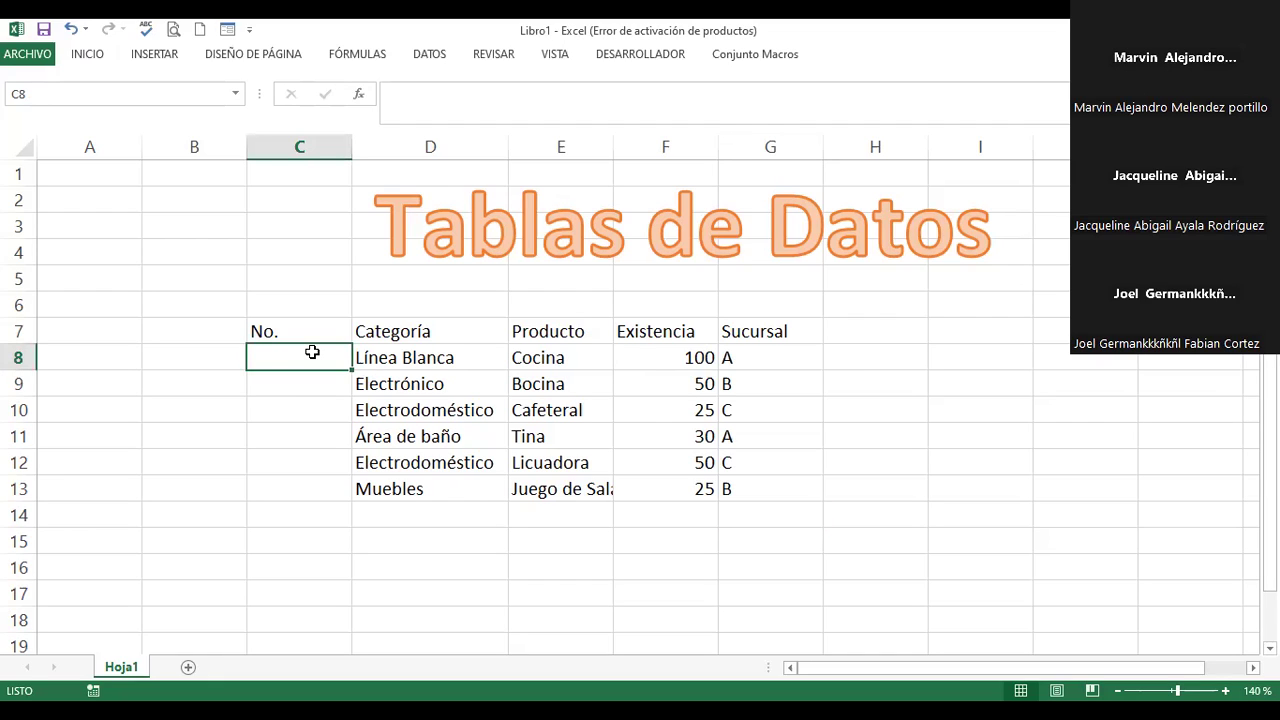
text(1)
key(Return)
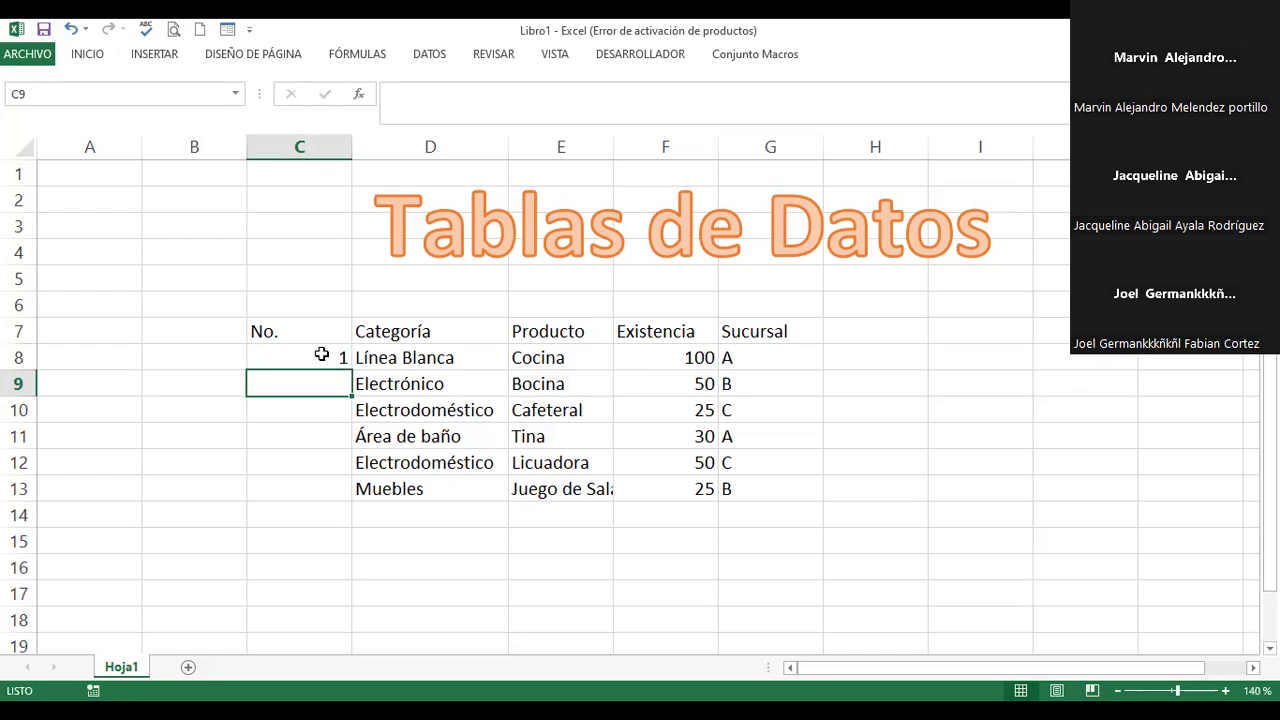
click(325, 355)
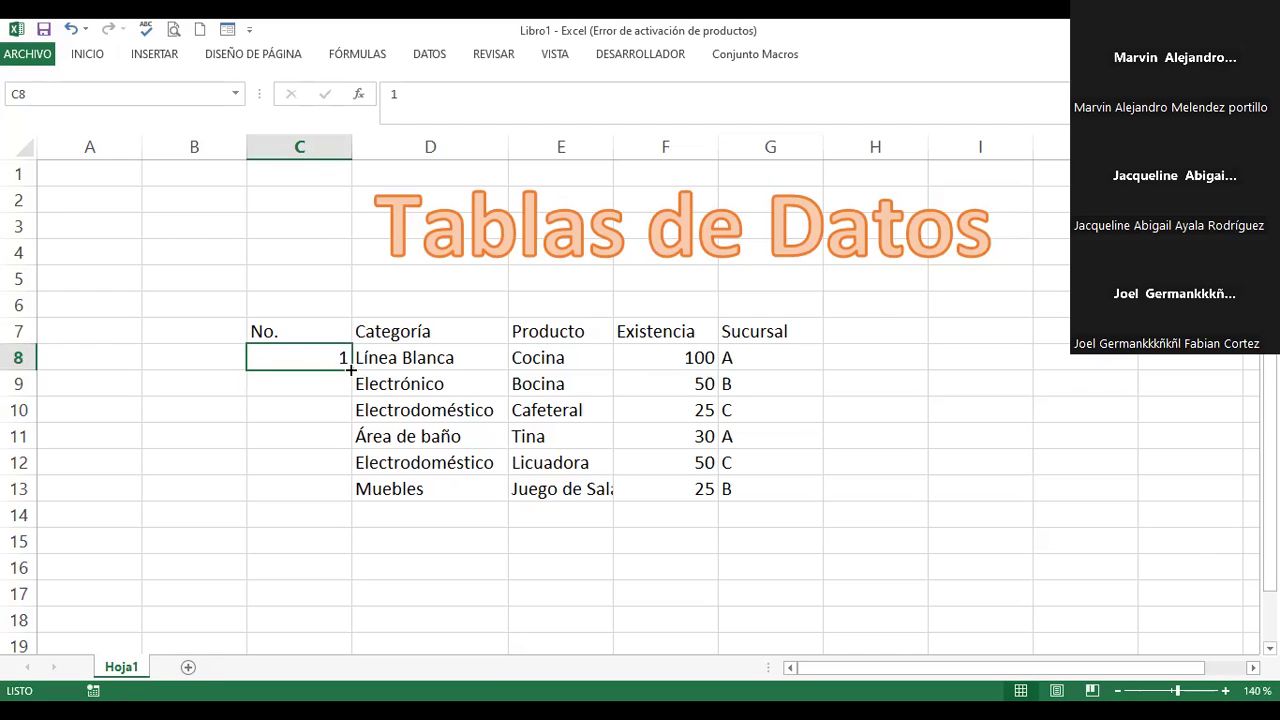
drag(351, 368, 355, 467)
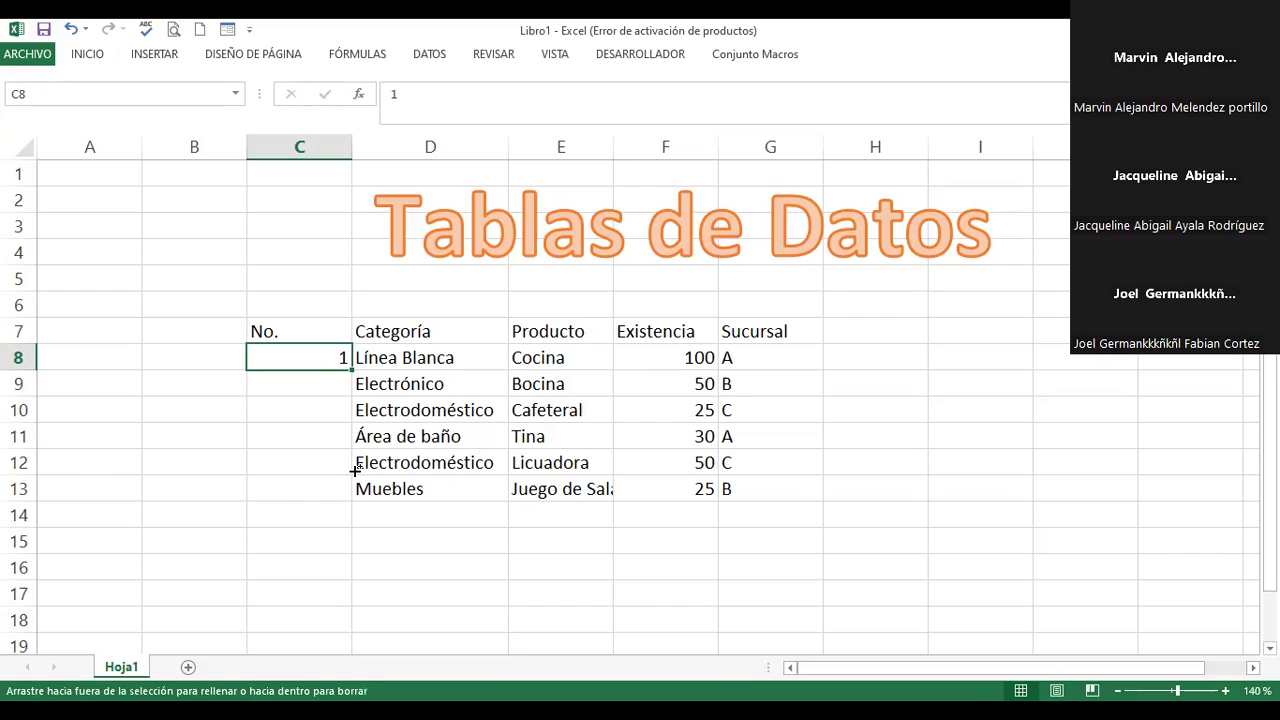
drag(355, 467, 355, 490)
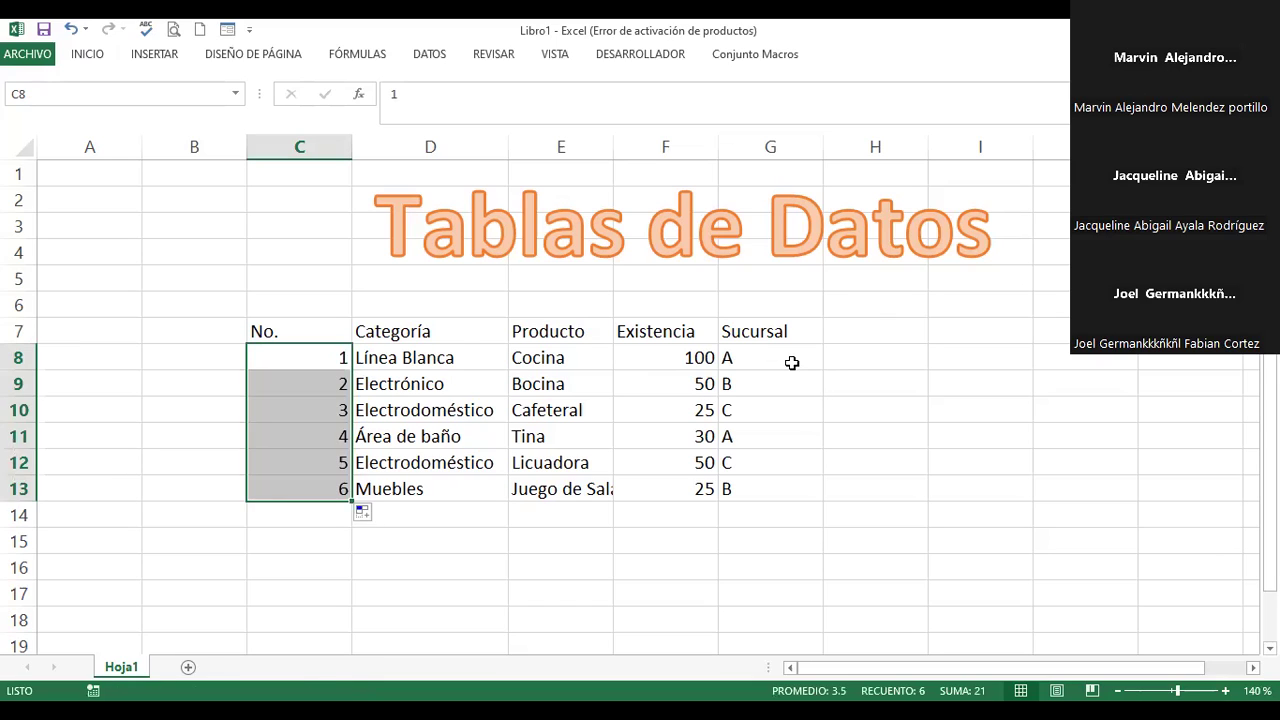
click(77, 58)
click(313, 118)
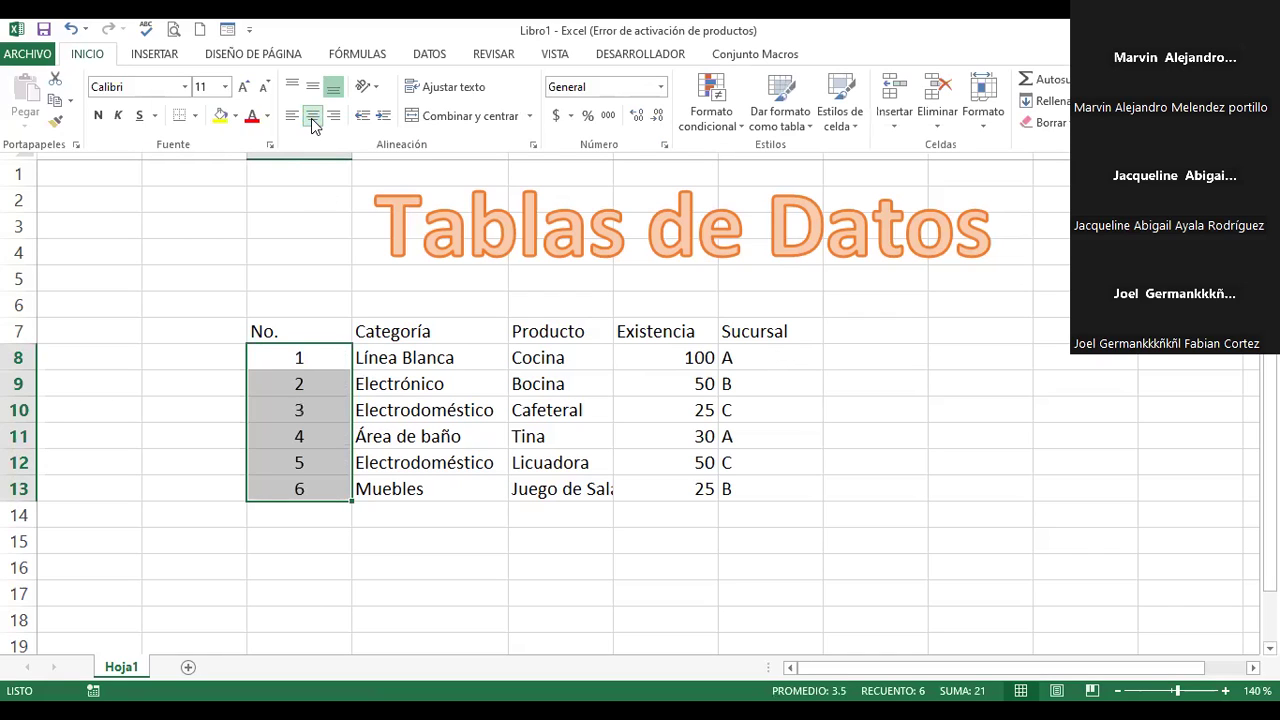
click(585, 365)
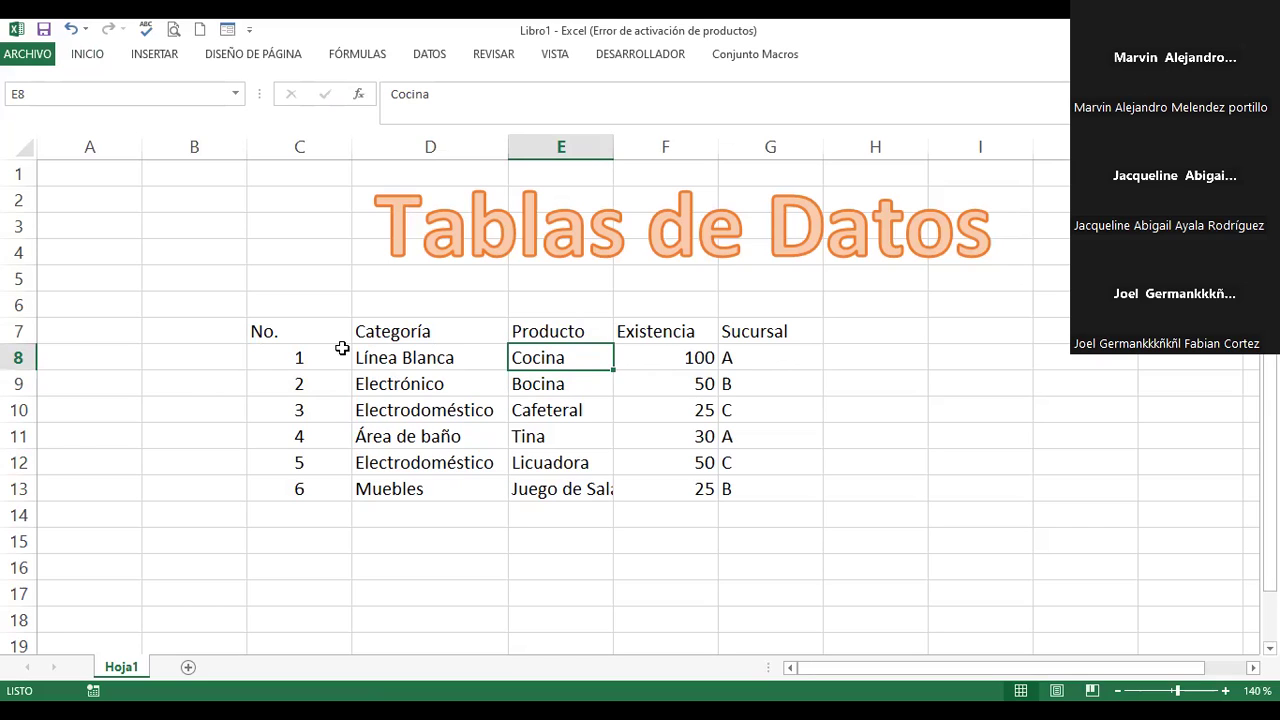
Step: Turn C7:G13 into a table with headers via Insertar > Tabla
mouse_move(265, 325)
mouse_down()
mouse_move(651, 406)
mouse_move(758, 483)
mouse_up()
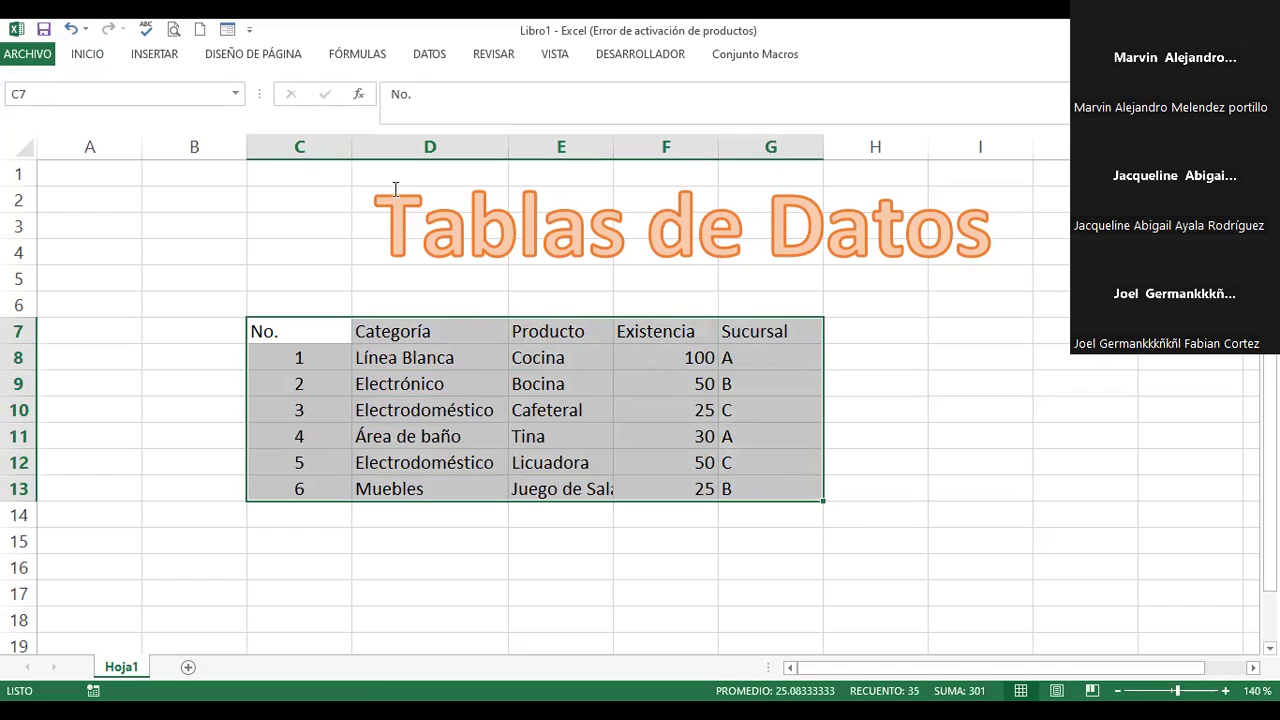
click(145, 56)
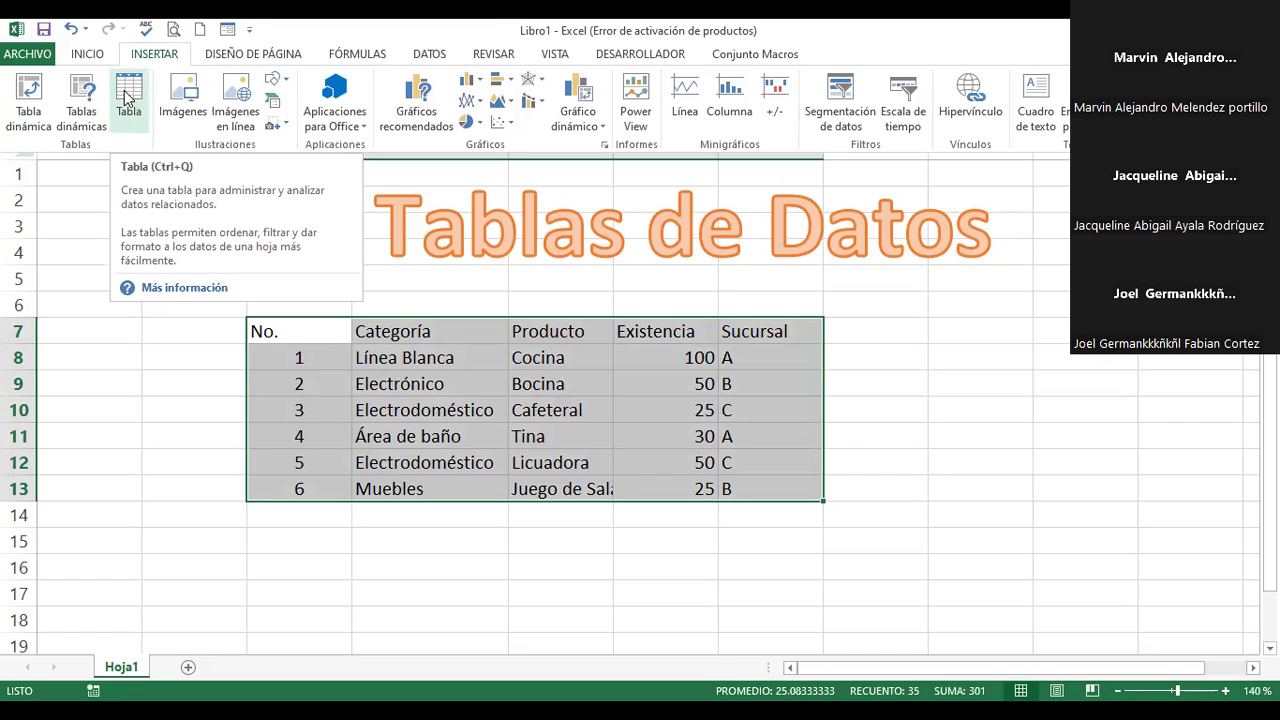
click(126, 96)
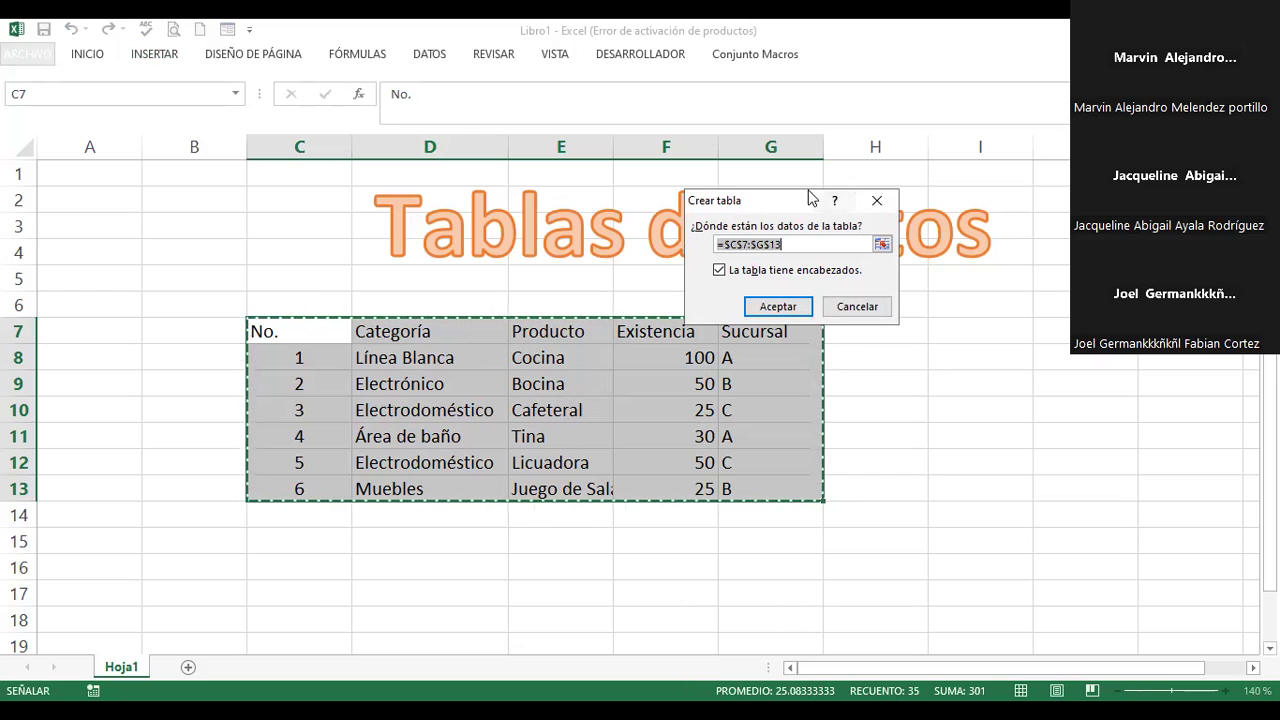
drag(780, 186, 762, 111)
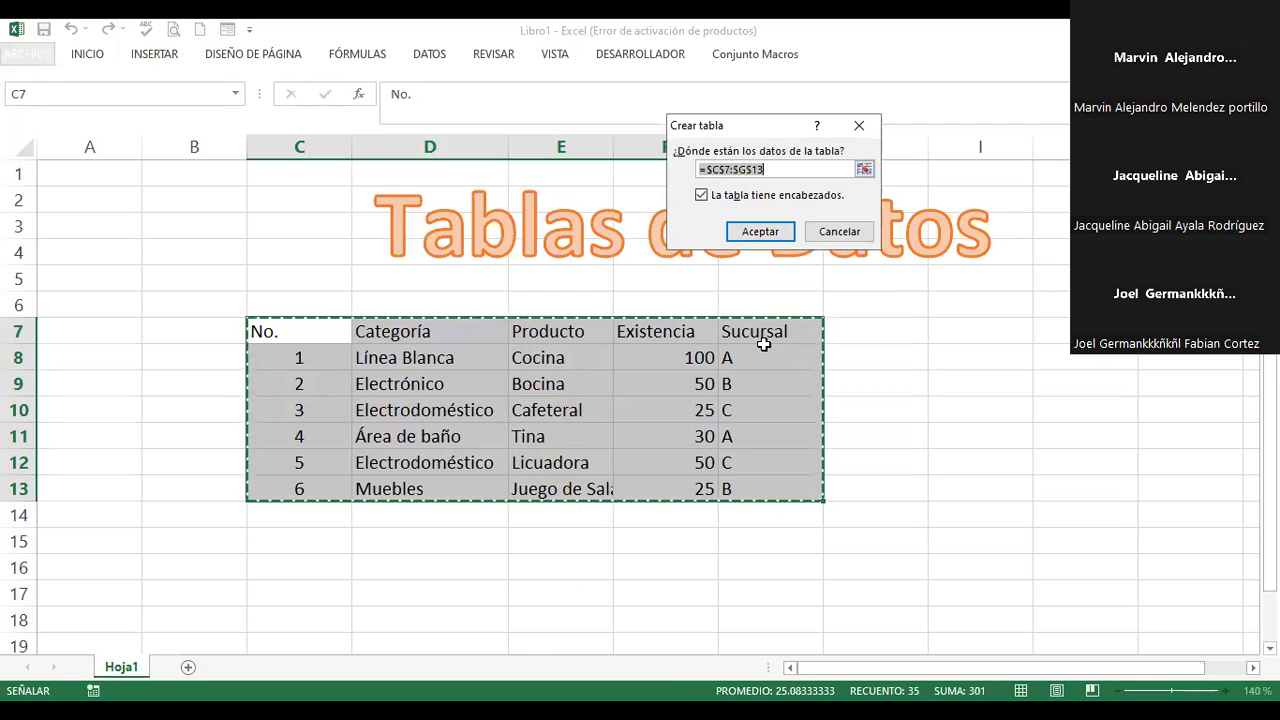
click(752, 231)
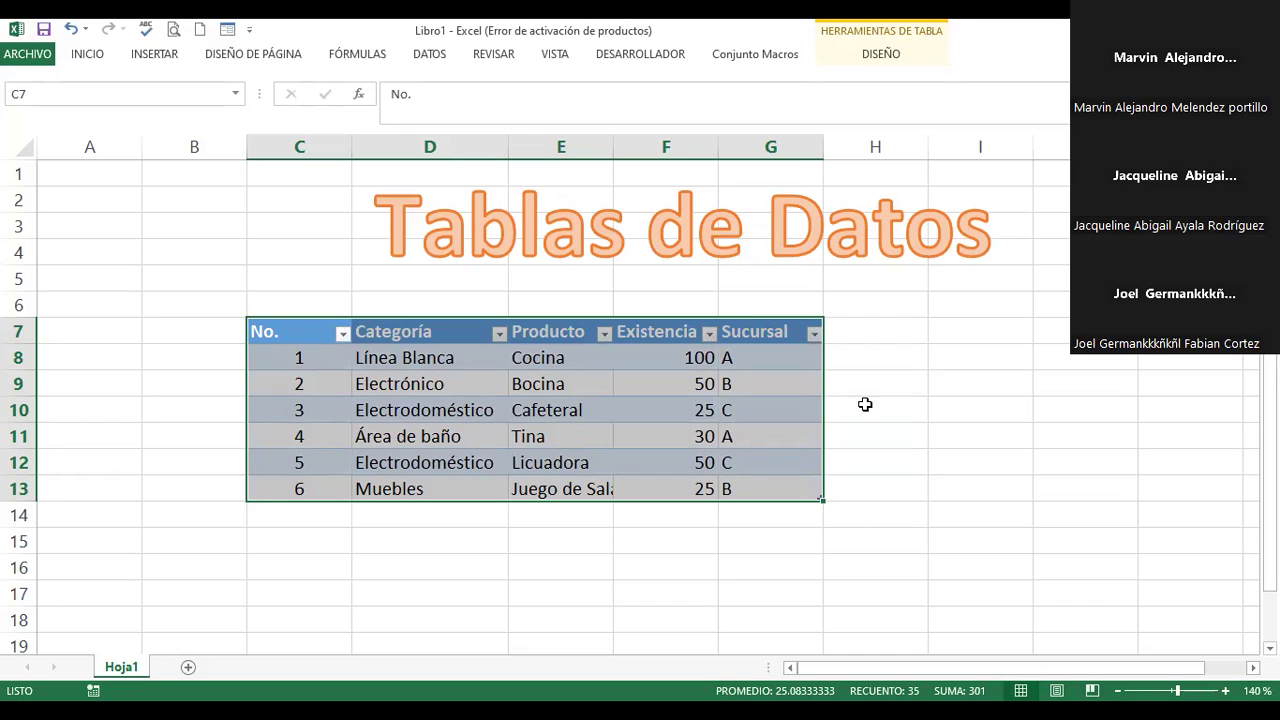
Step: Check the Existencia and Sucursal headers and the stock value 50 in row 9
click(675, 336)
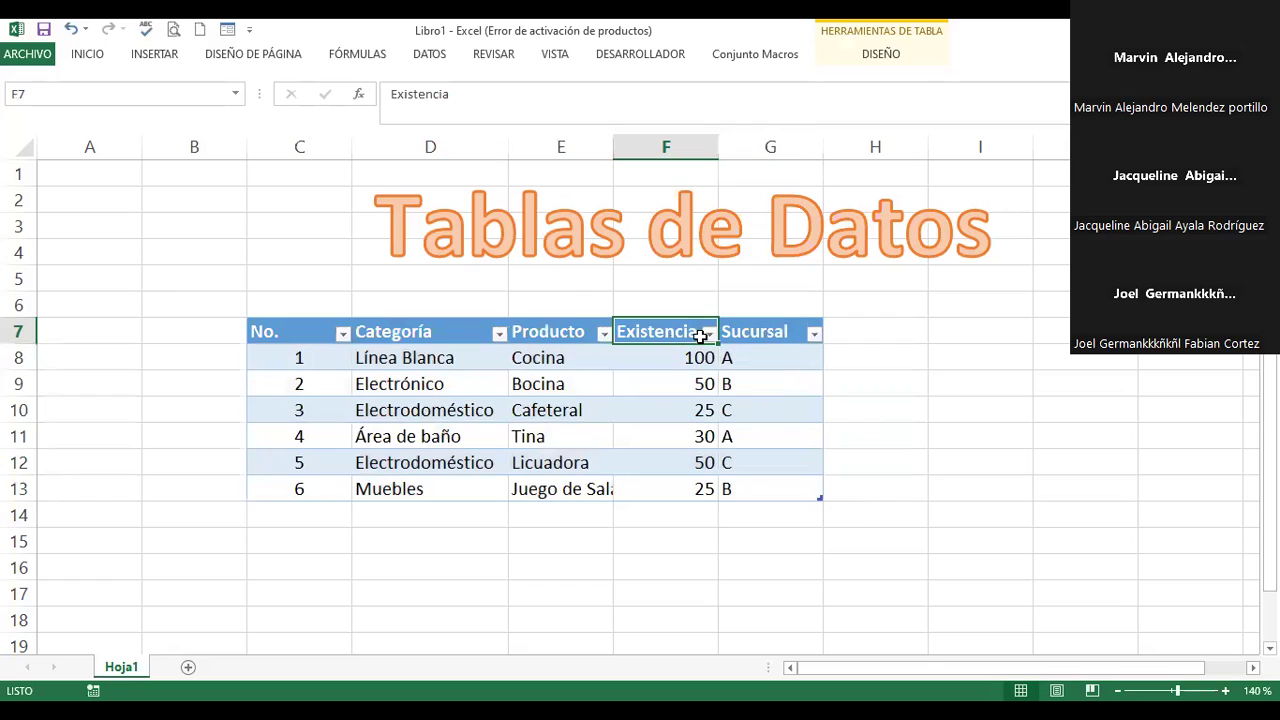
click(753, 332)
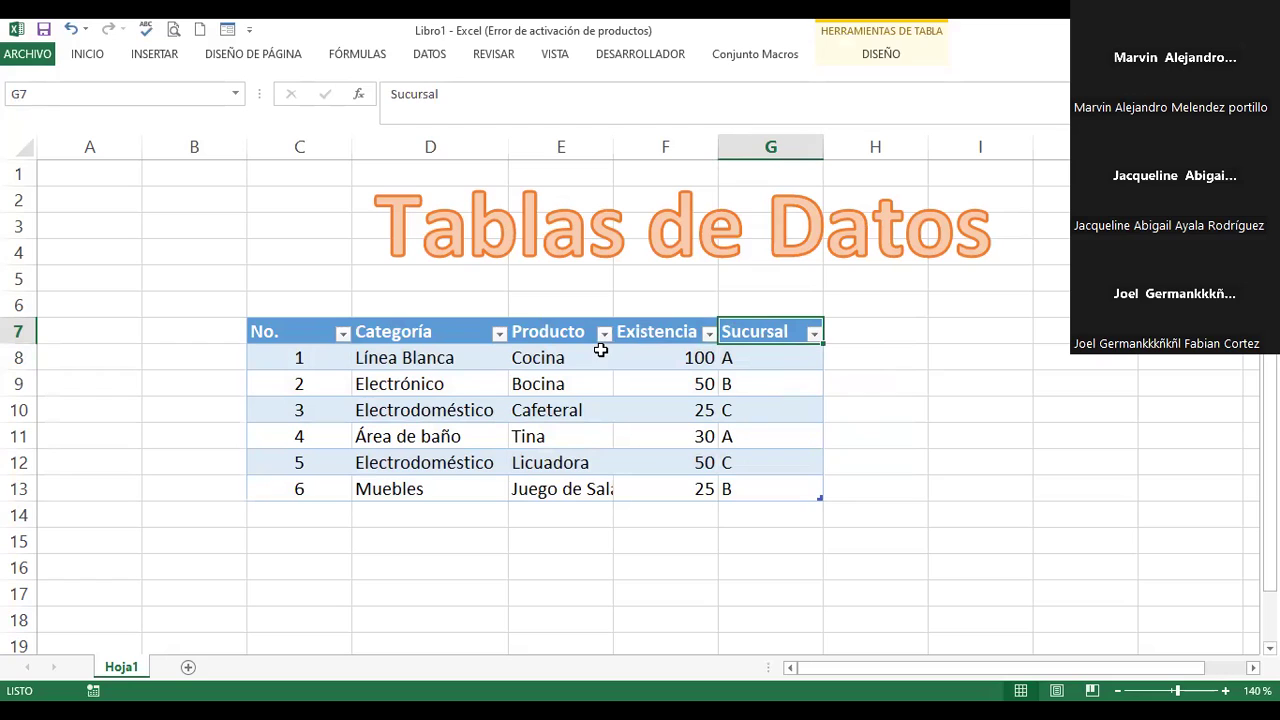
click(634, 396)
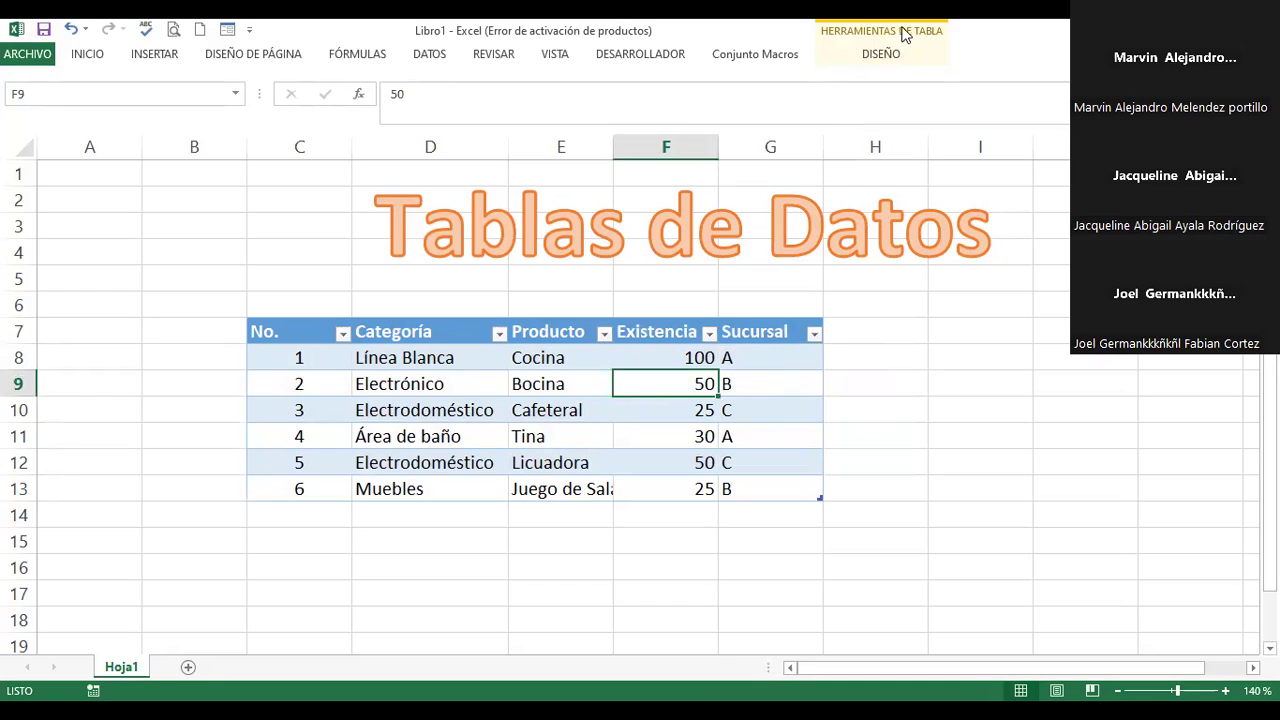
click(887, 56)
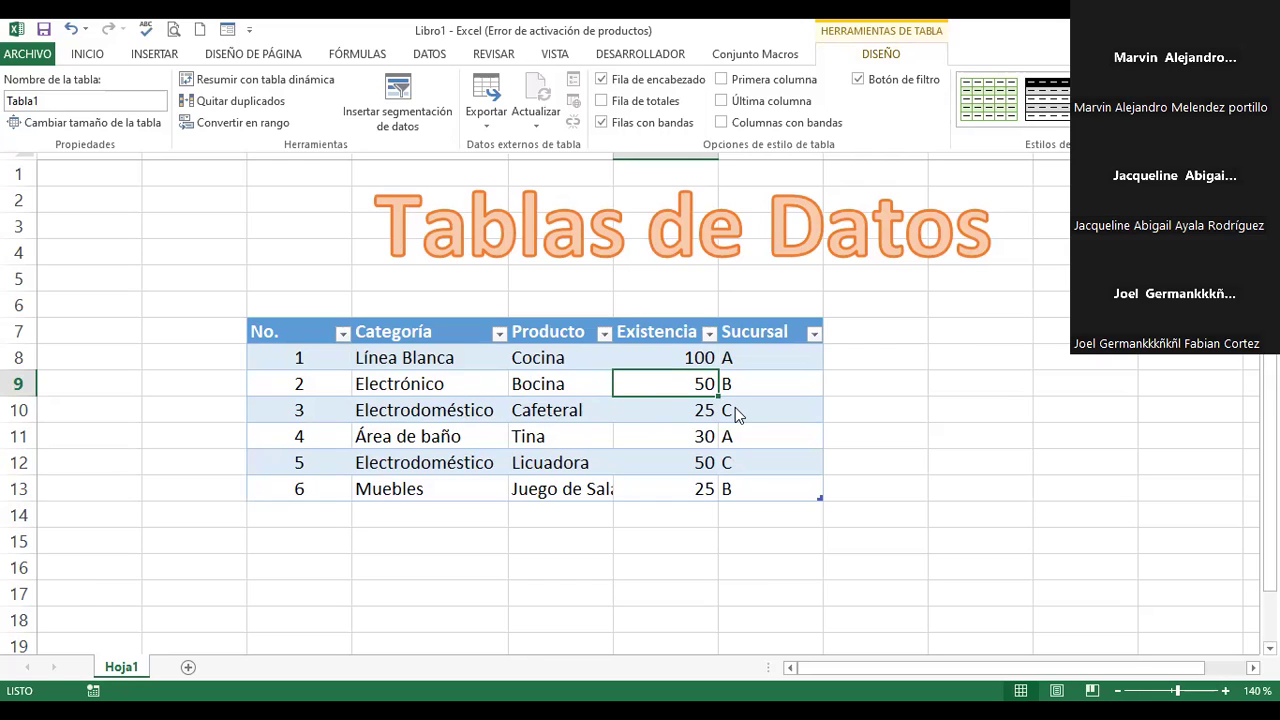
Step: Shift the Tablas de Datos WordArt title left so it starts over column C
click(891, 383)
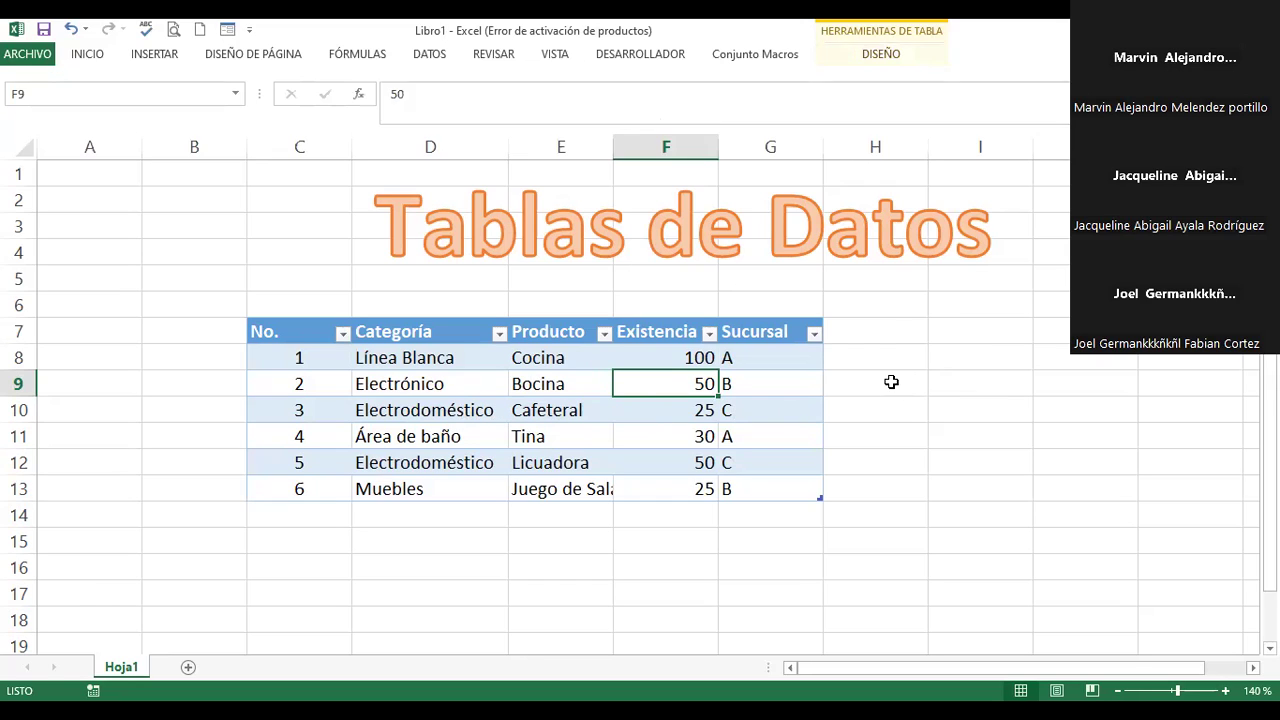
click(891, 382)
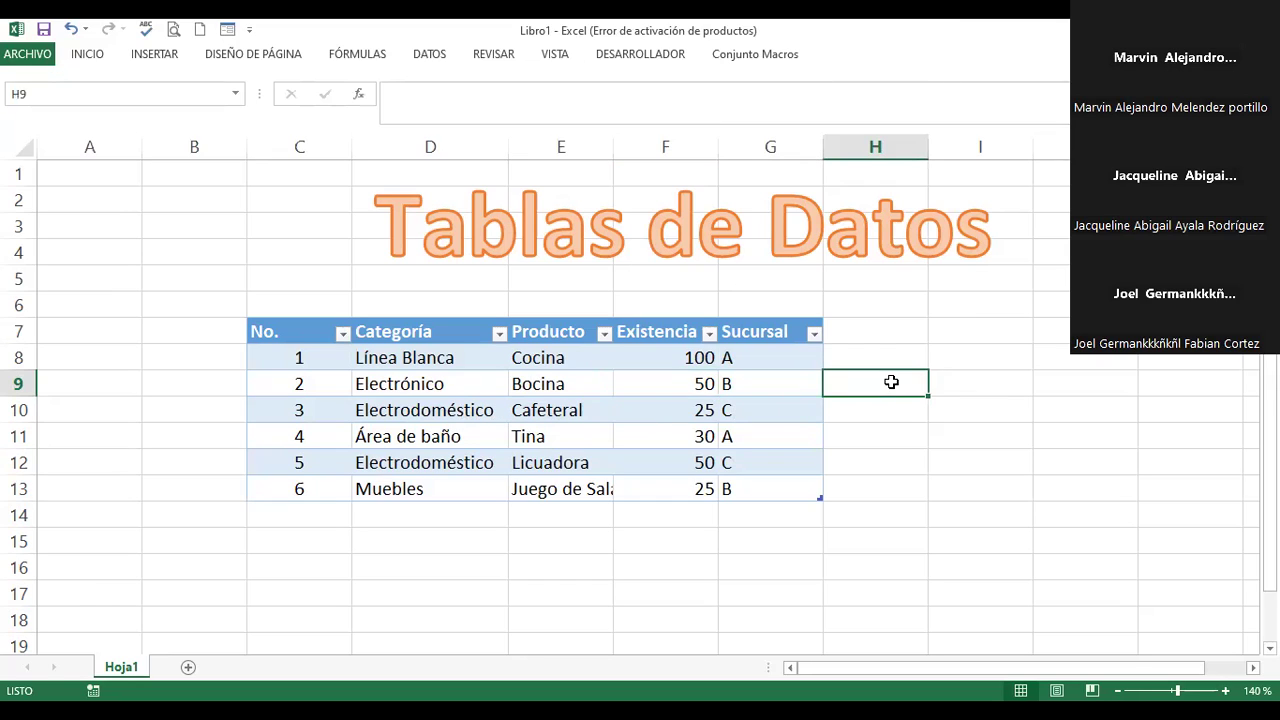
click(924, 300)
click(870, 228)
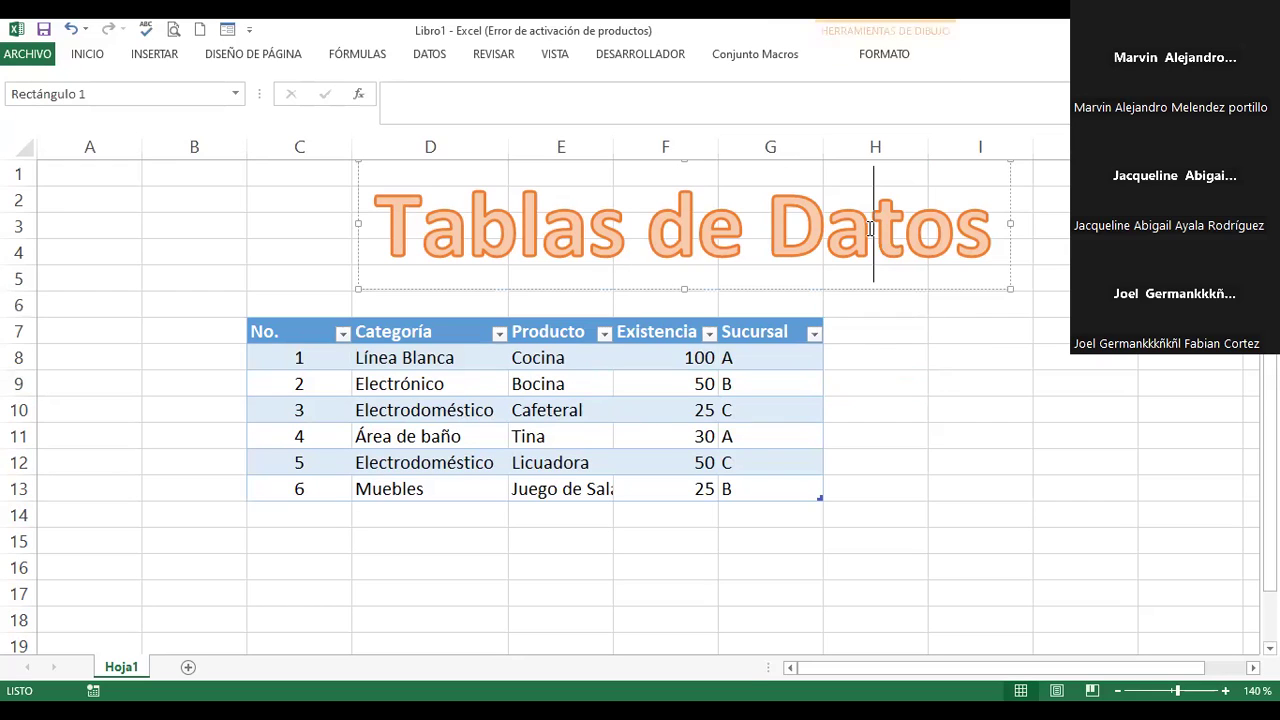
click(835, 289)
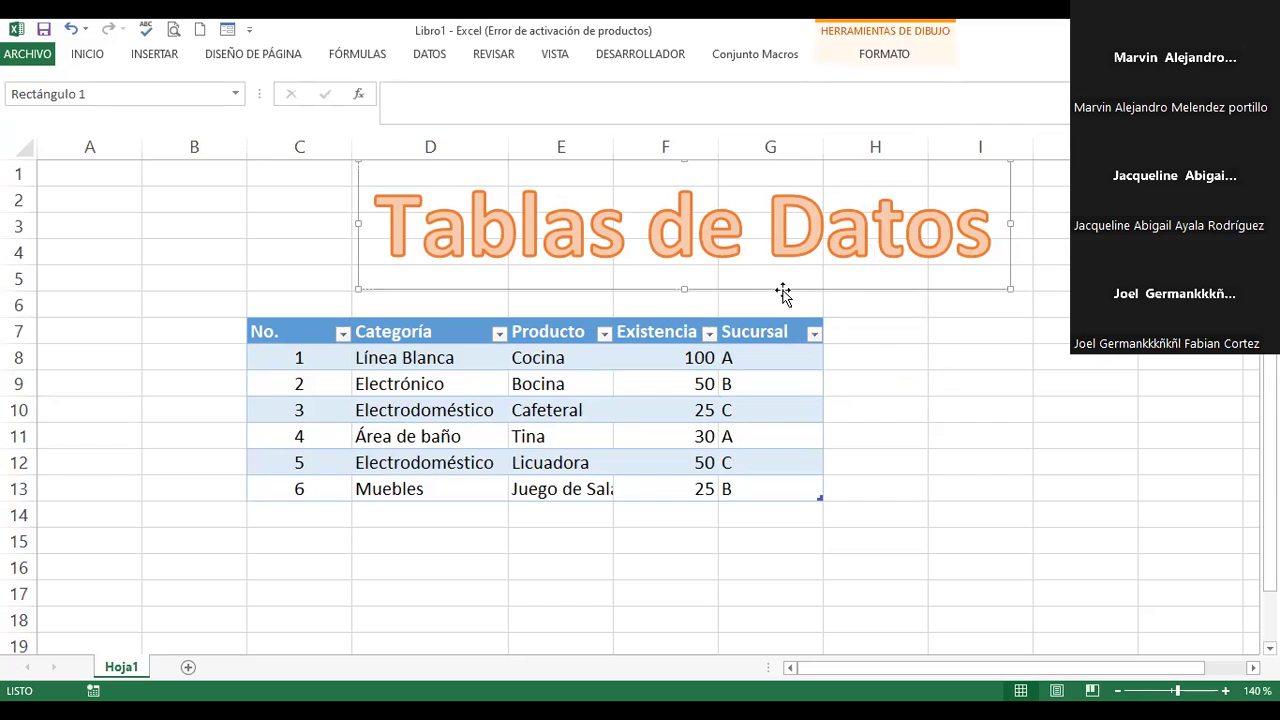
drag(783, 289, 653, 288)
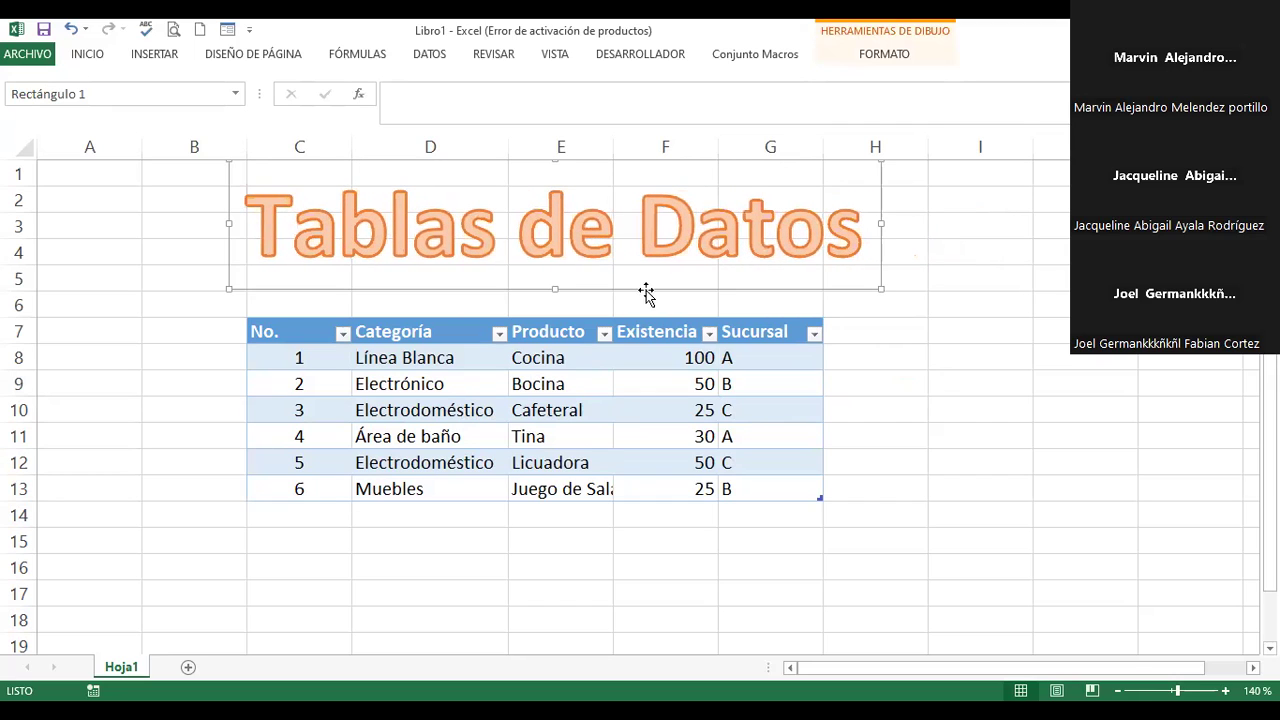
click(921, 322)
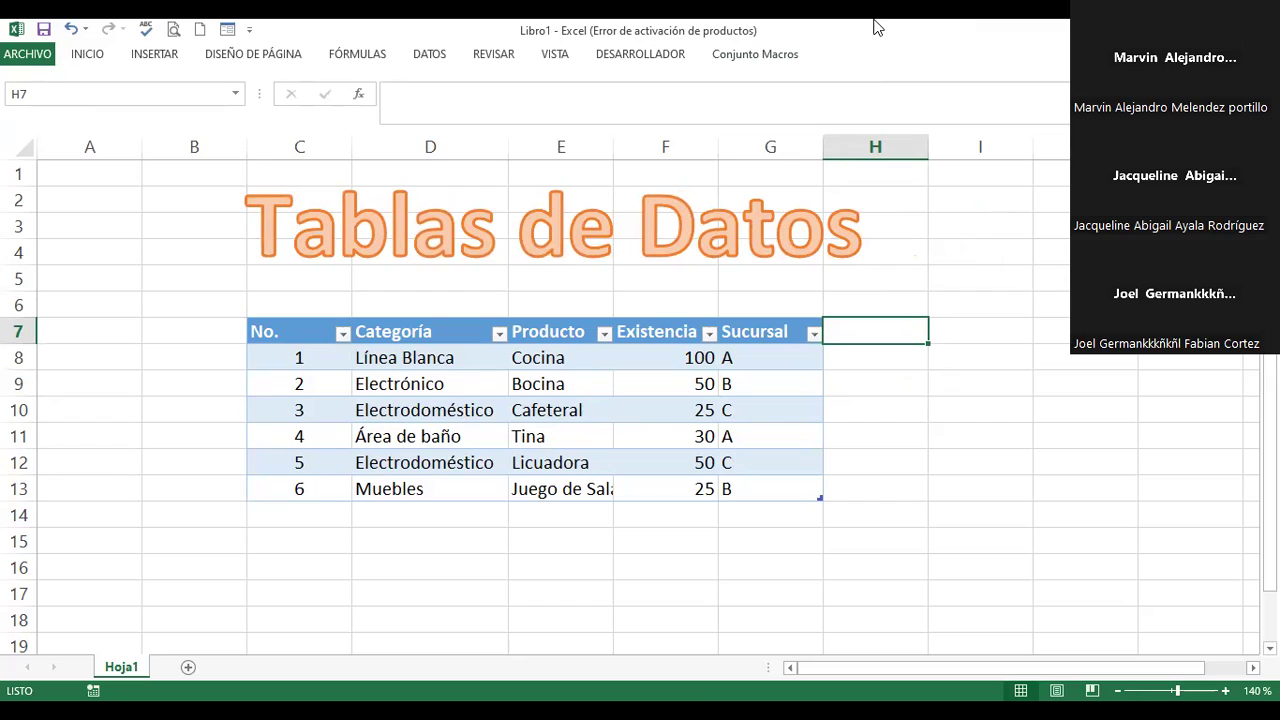
Step: Turn off the table's Filter Button option so the product headers show no dropdown arrows
click(537, 411)
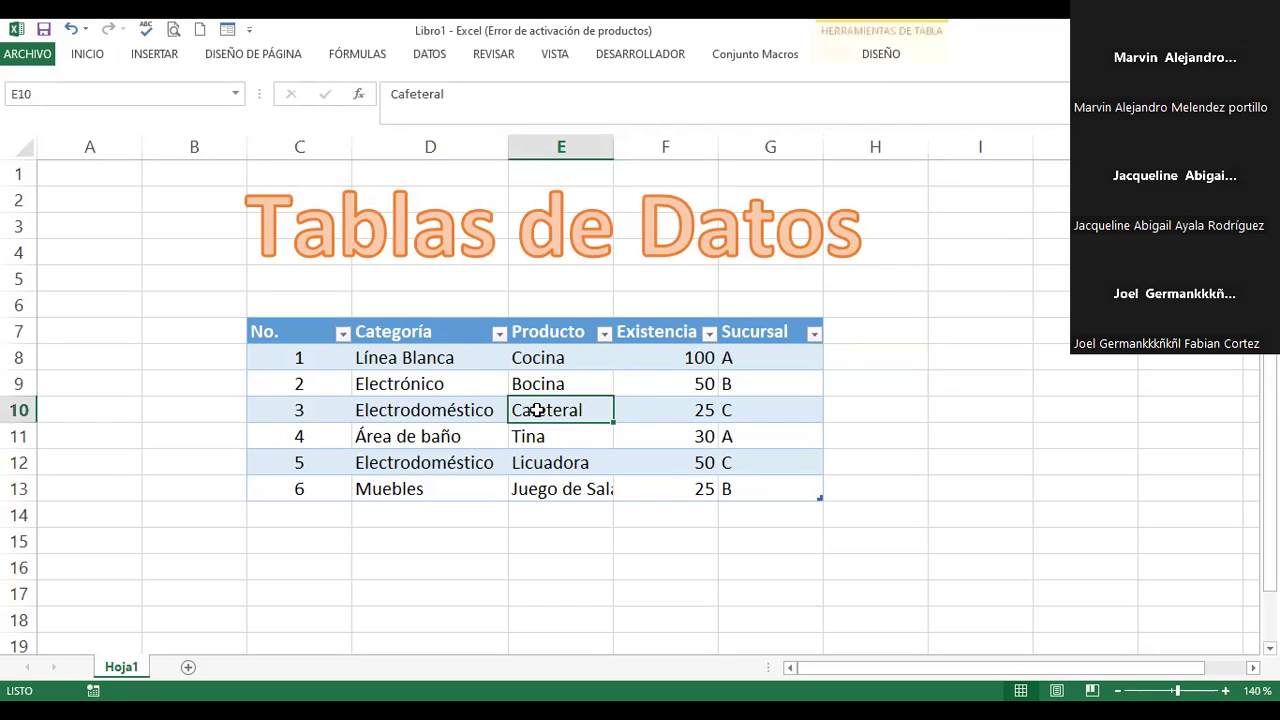
drag(420, 404, 420, 388)
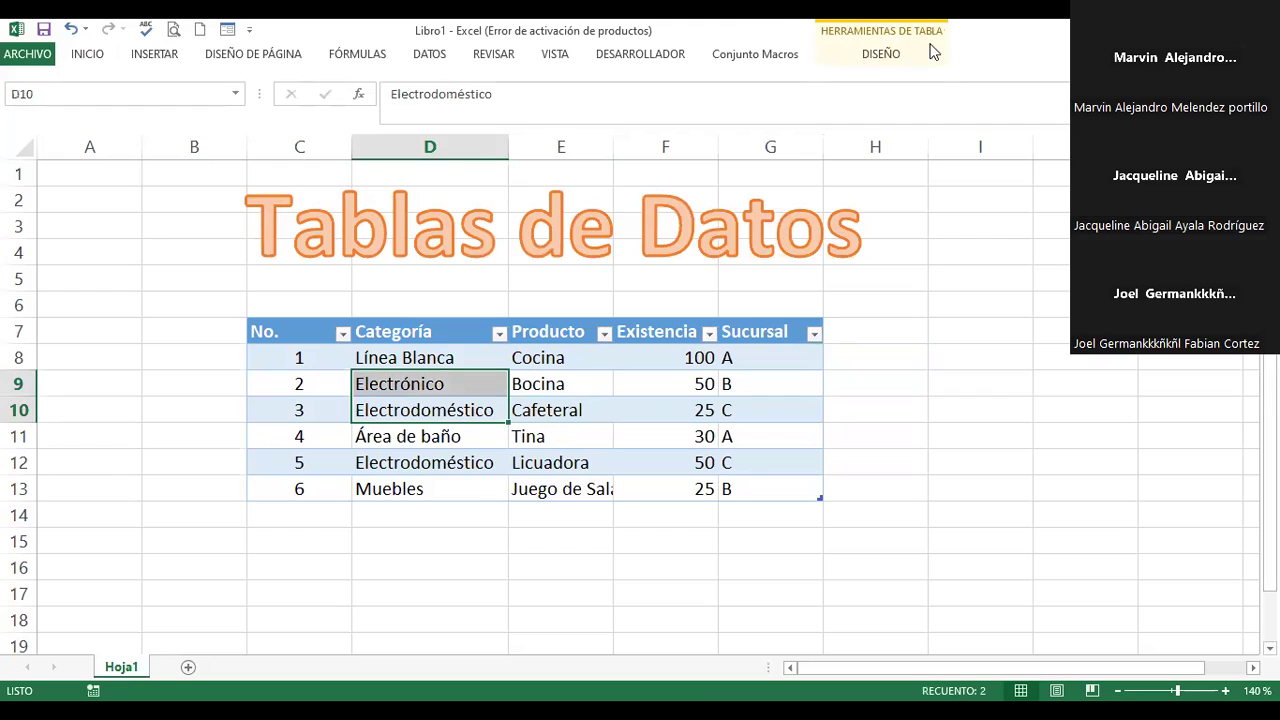
click(879, 55)
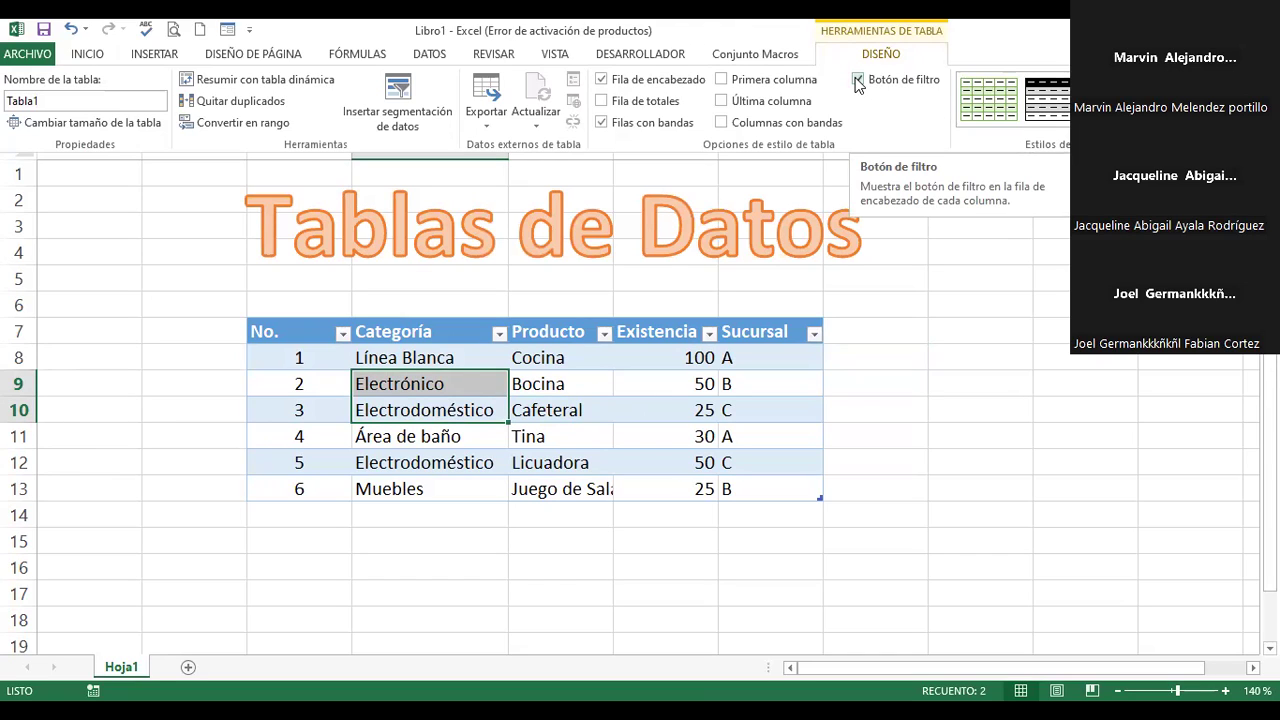
click(856, 81)
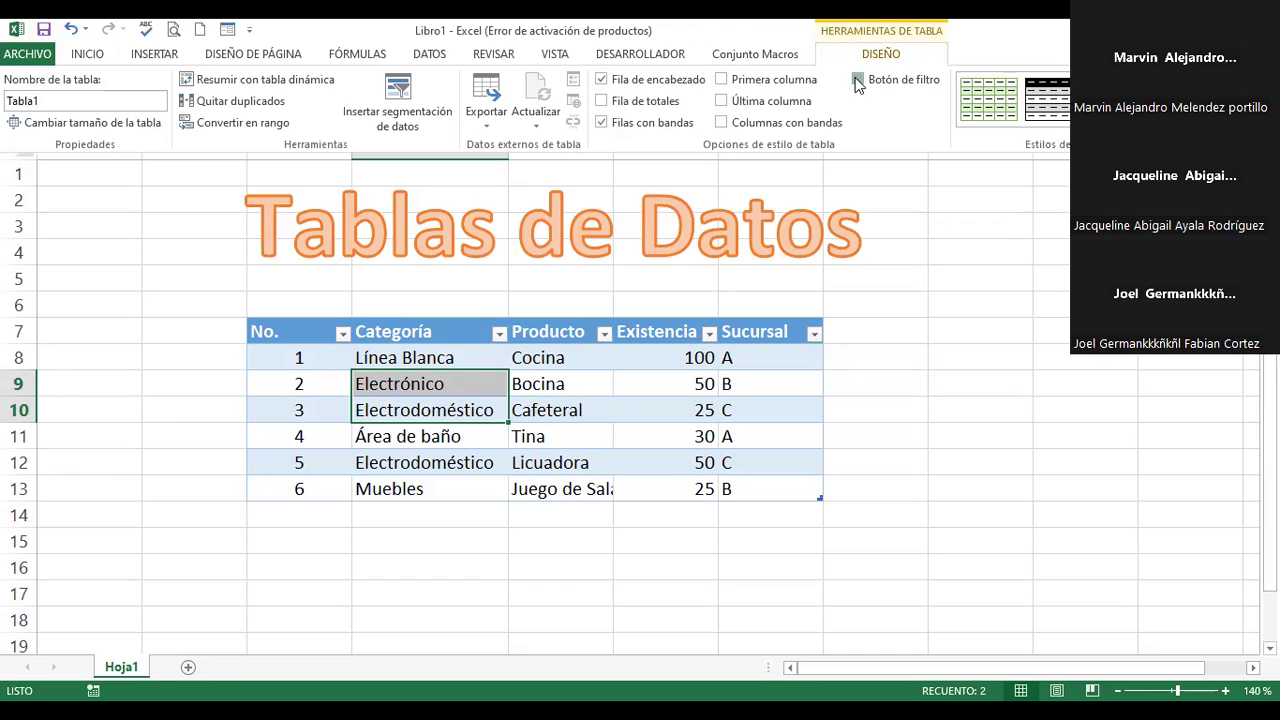
click(856, 81)
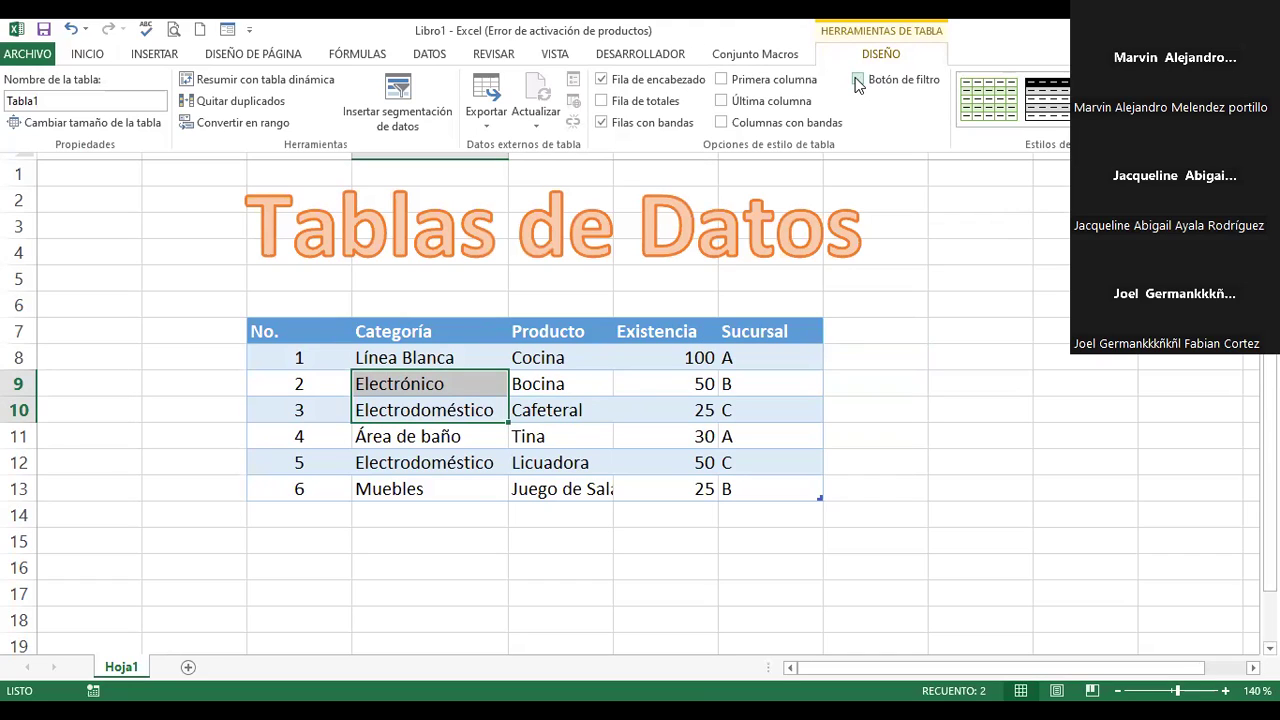
click(623, 404)
Step: Bold and centre the Sucursal letters in G8:G13, and widen the Producto column to fit 'Juego de Sala'
drag(777, 357, 785, 480)
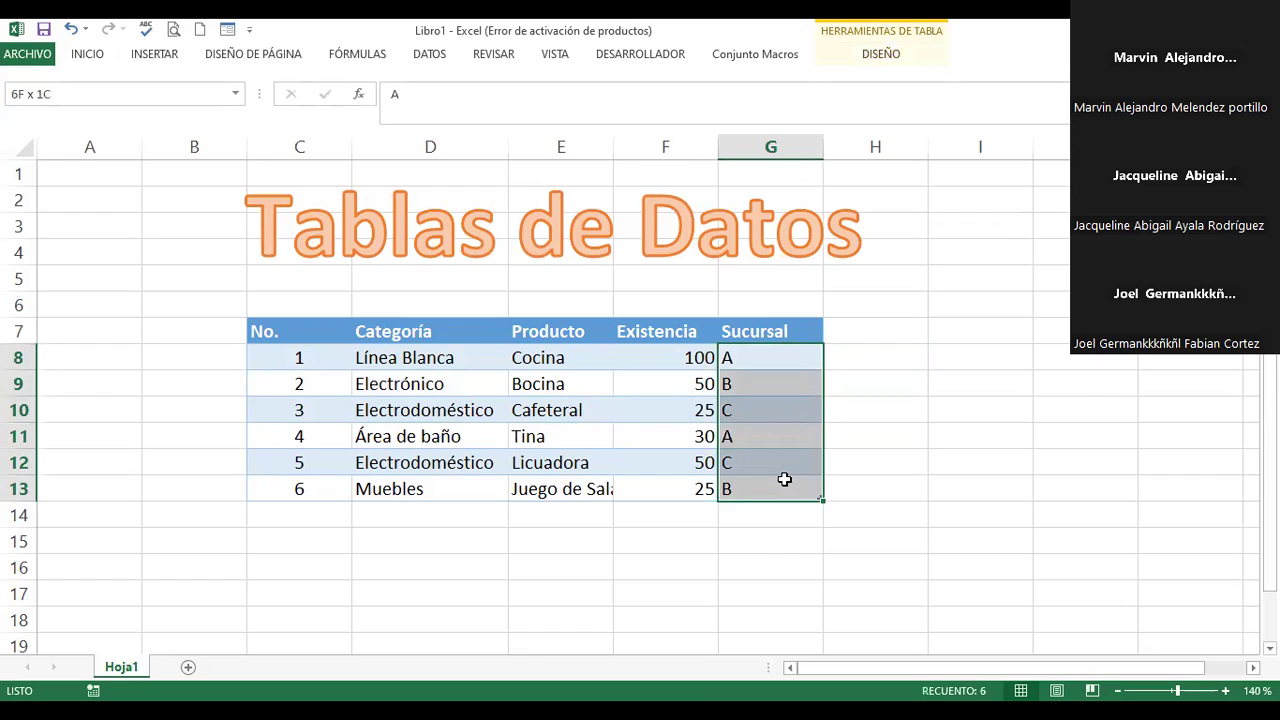
click(87, 56)
click(98, 115)
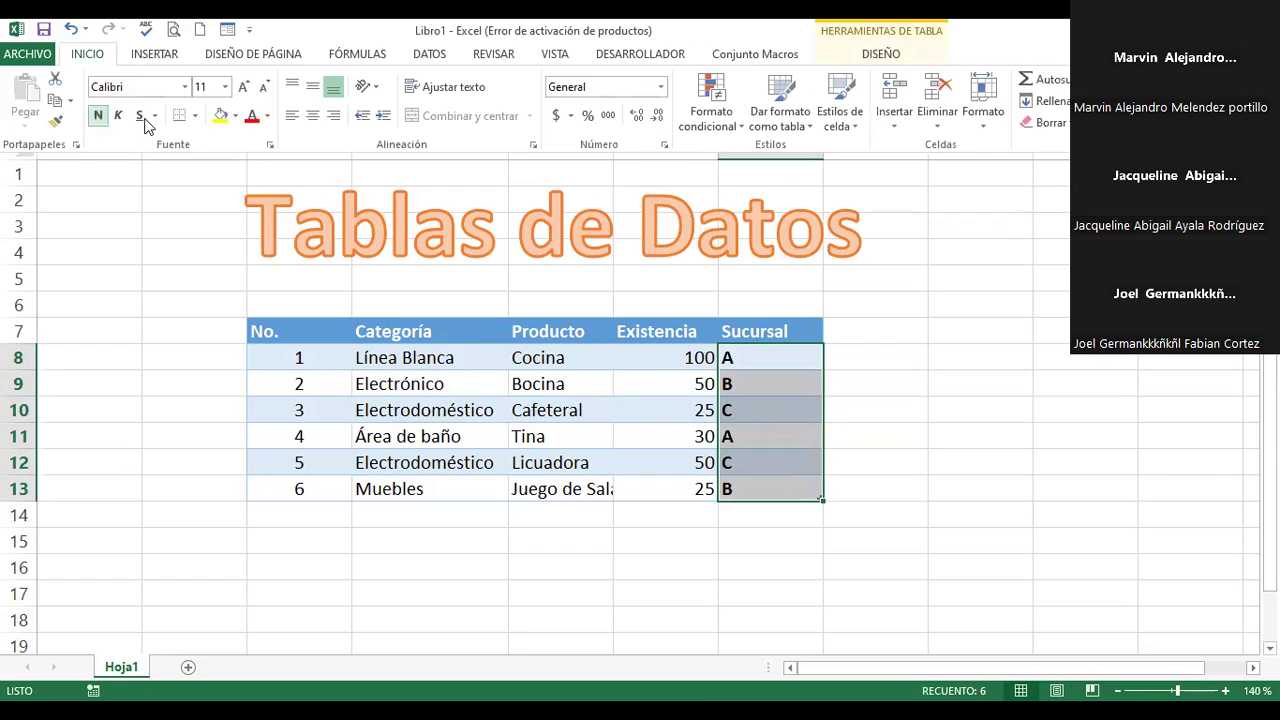
click(313, 115)
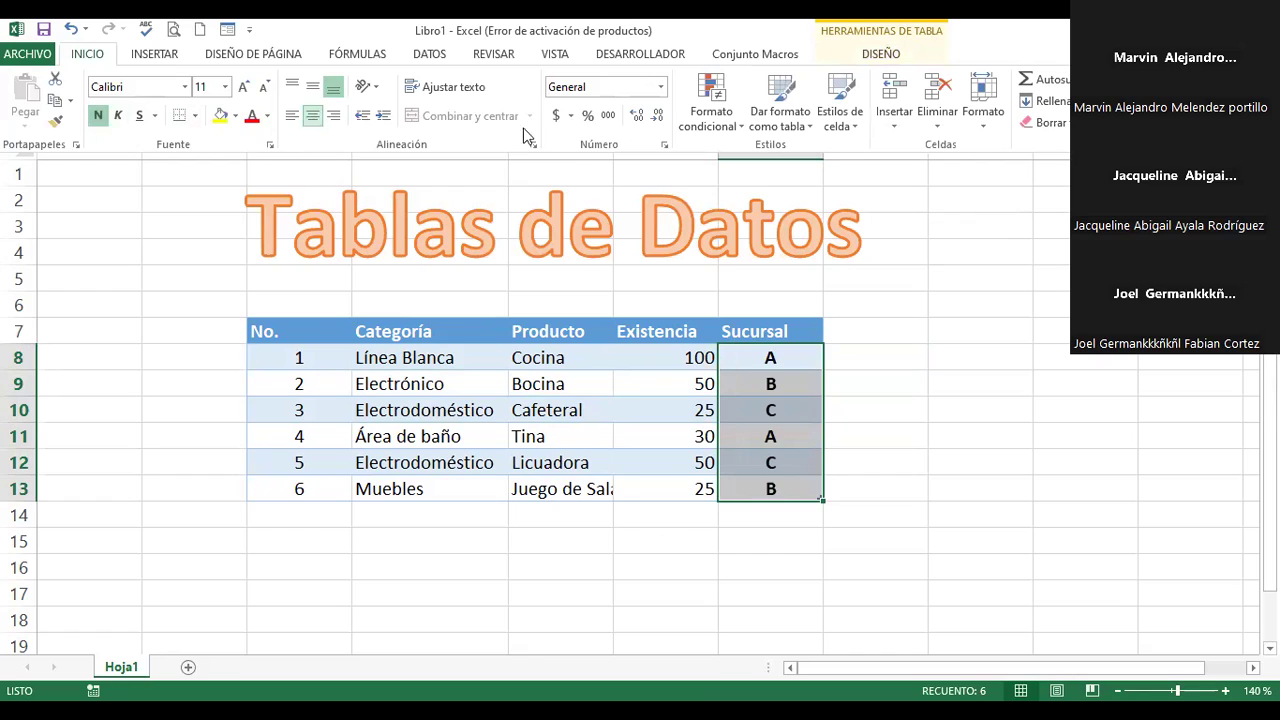
click(615, 380)
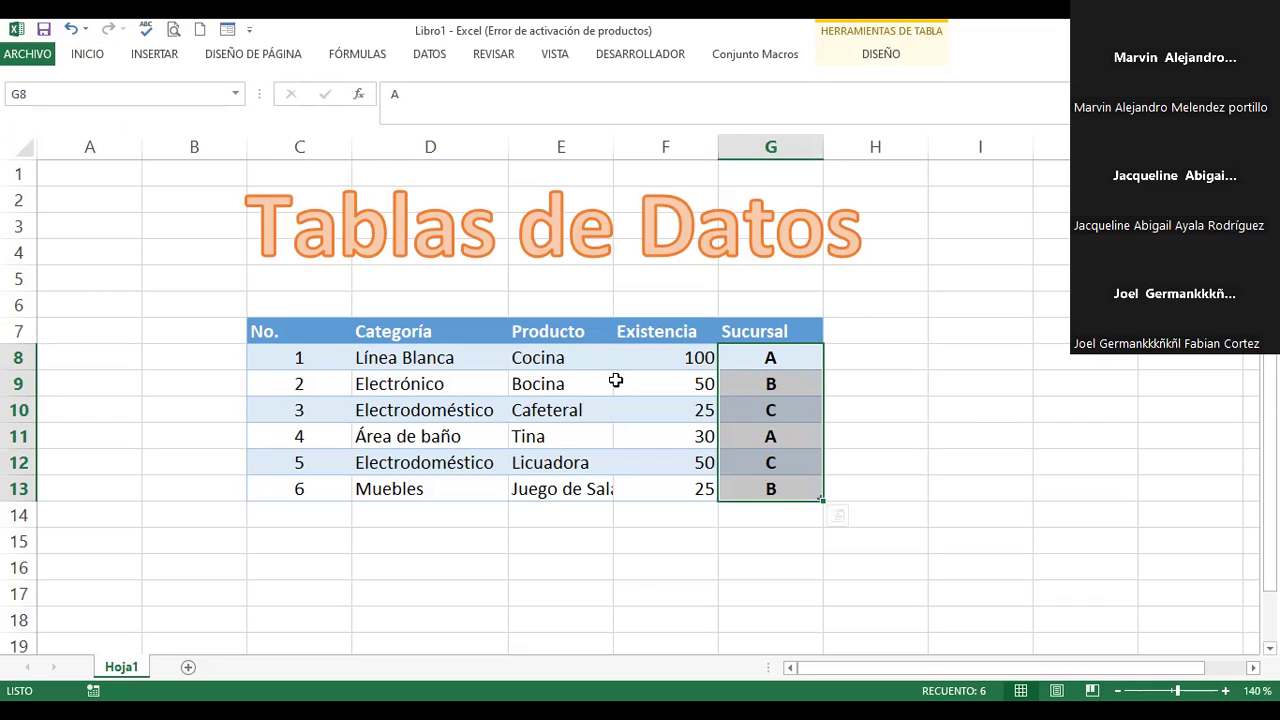
click(583, 517)
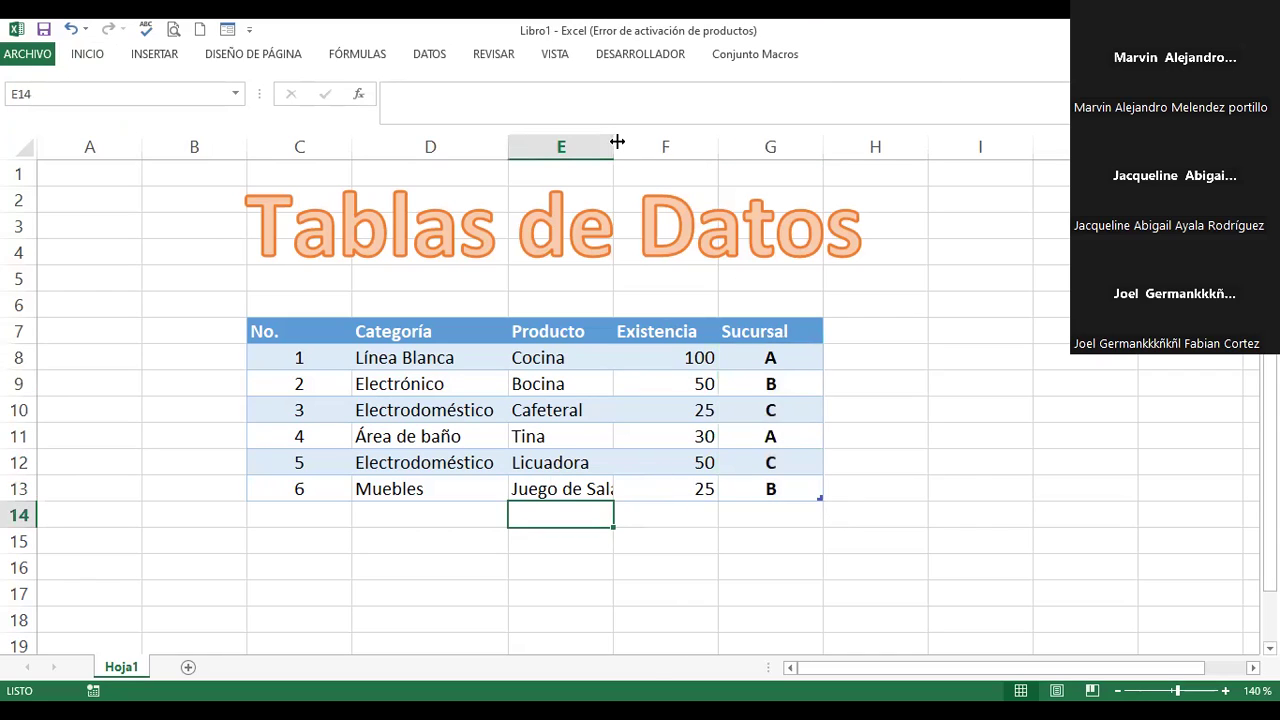
drag(645, 144, 640, 144)
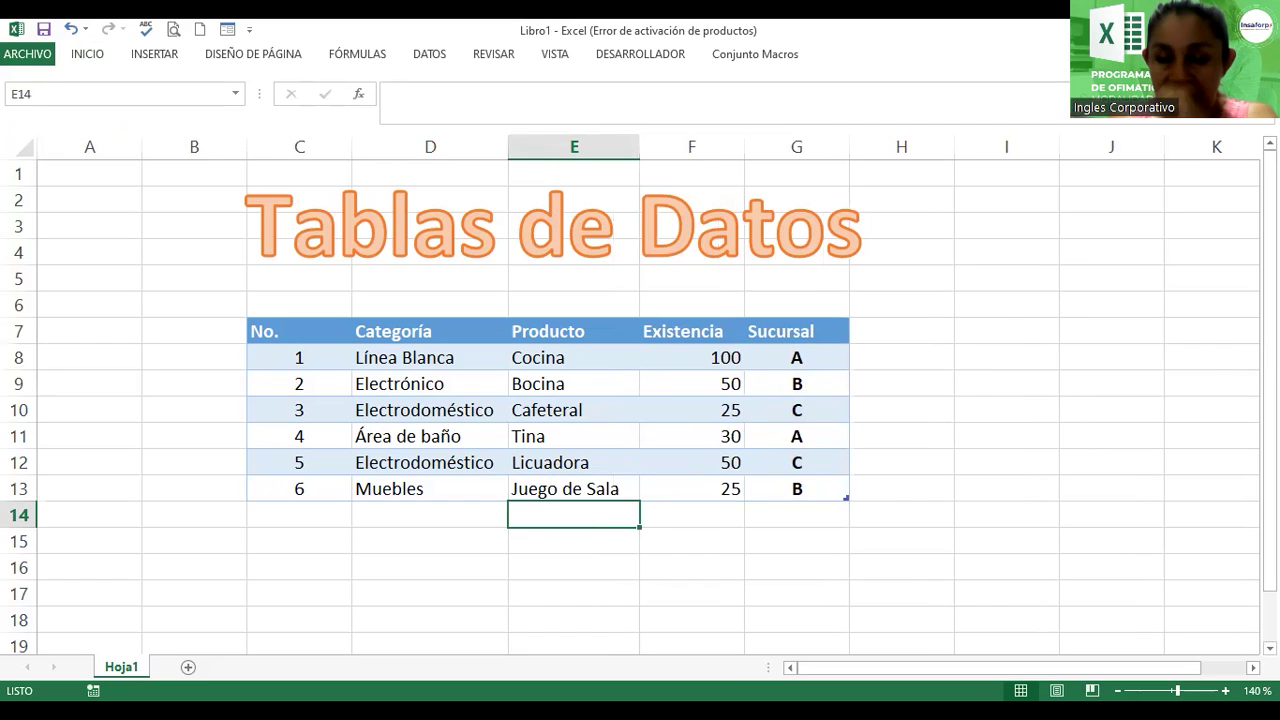
Step: Draw a Curved Right Arrow in columns A–B beside the product table and widen it slightly
click(148, 53)
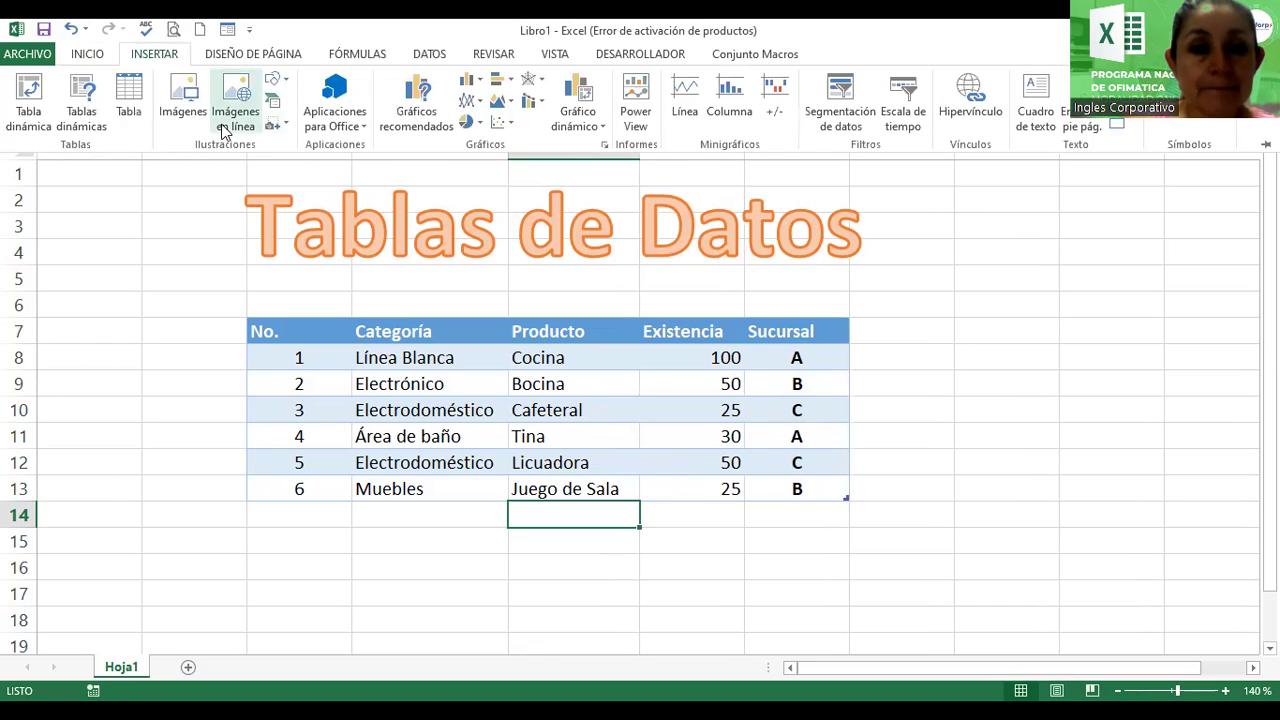
click(277, 79)
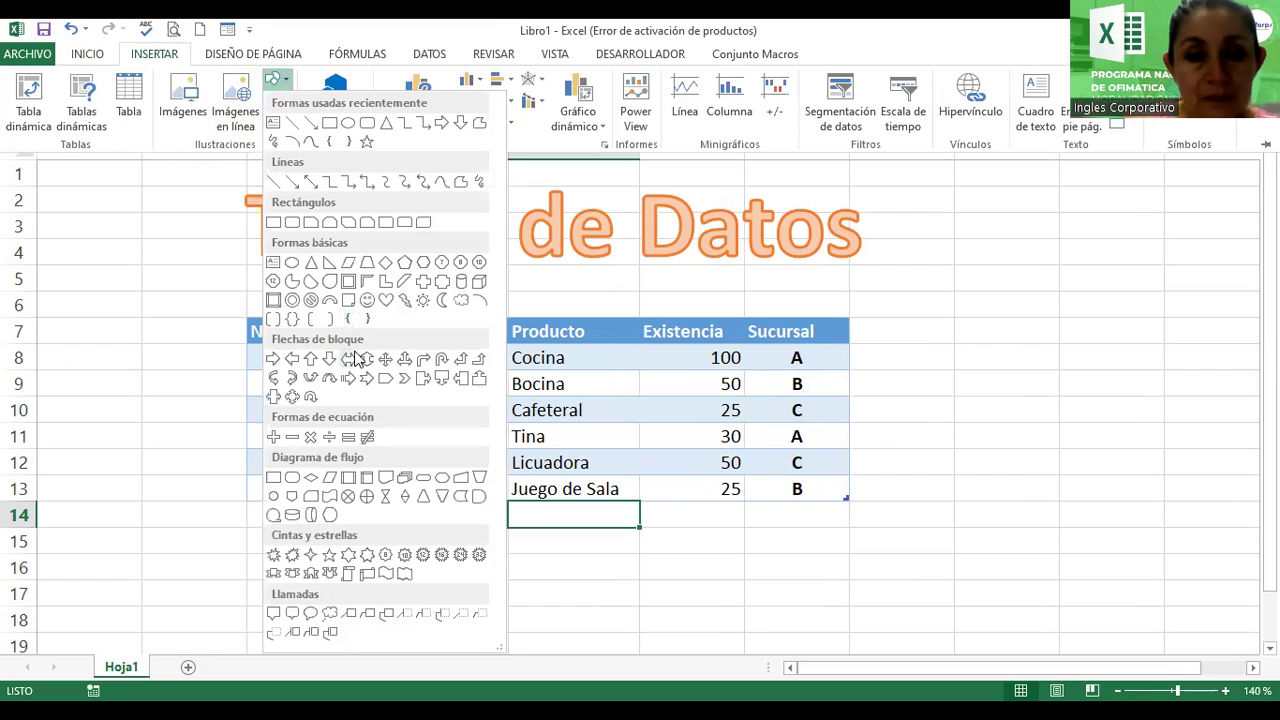
click(292, 378)
mouse_move(143, 322)
mouse_down()
mouse_move(63, 497)
mouse_move(185, 457)
mouse_move(172, 460)
mouse_up()
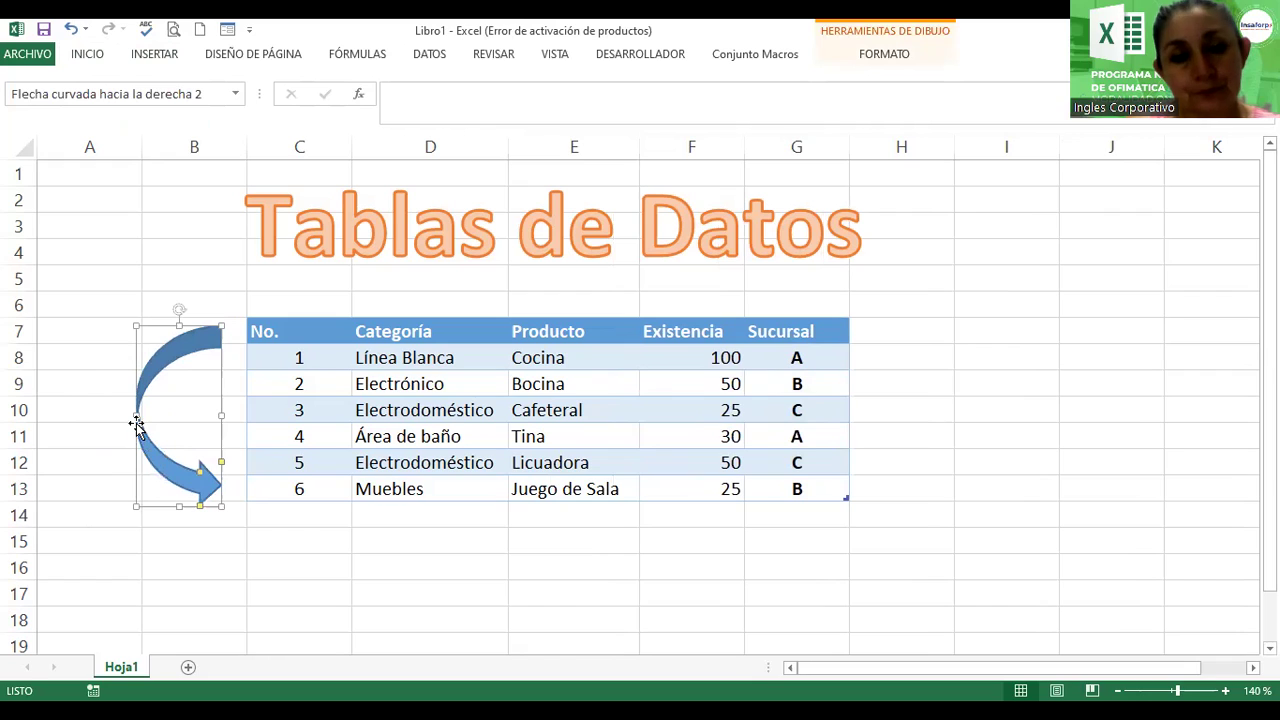
drag(137, 418, 126, 417)
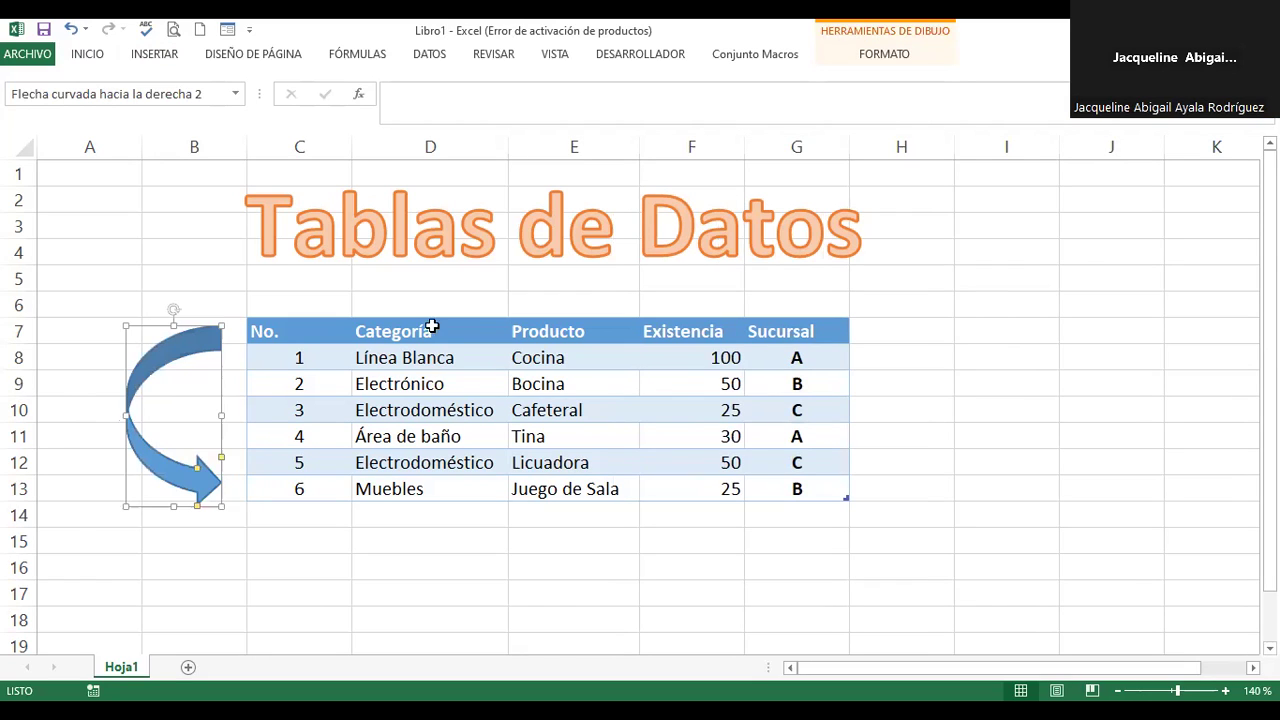
click(677, 339)
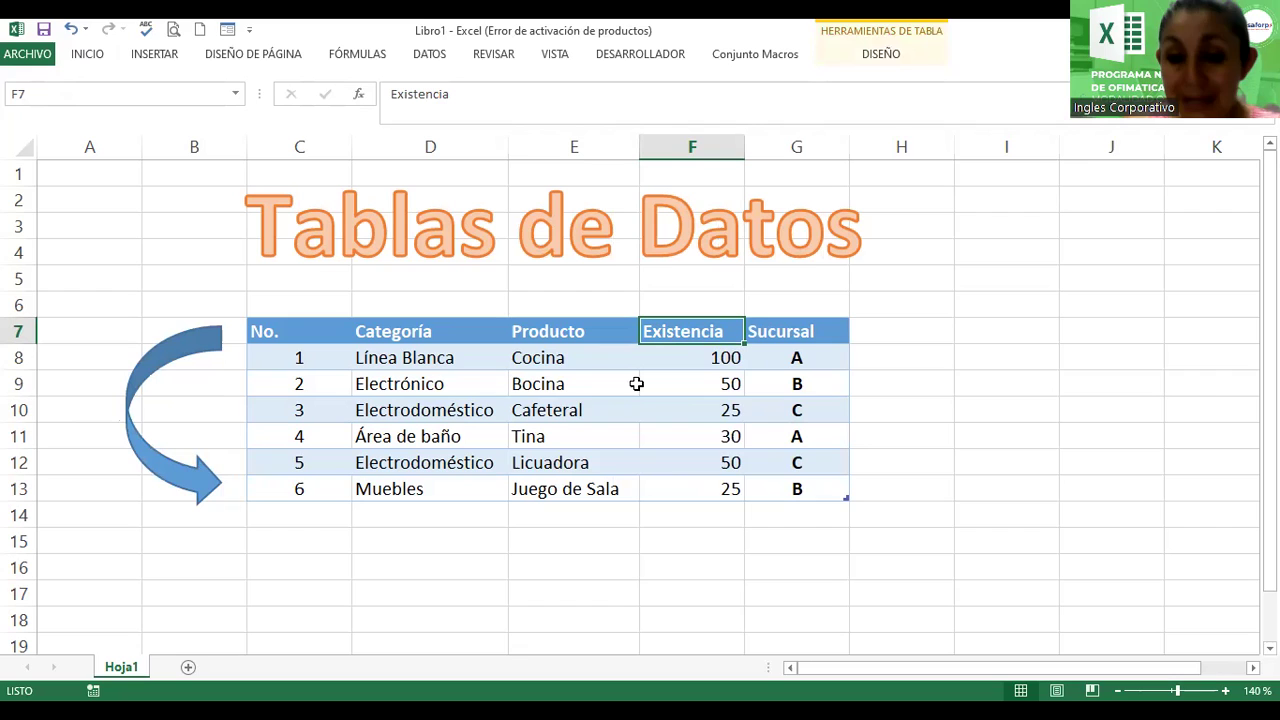
click(878, 56)
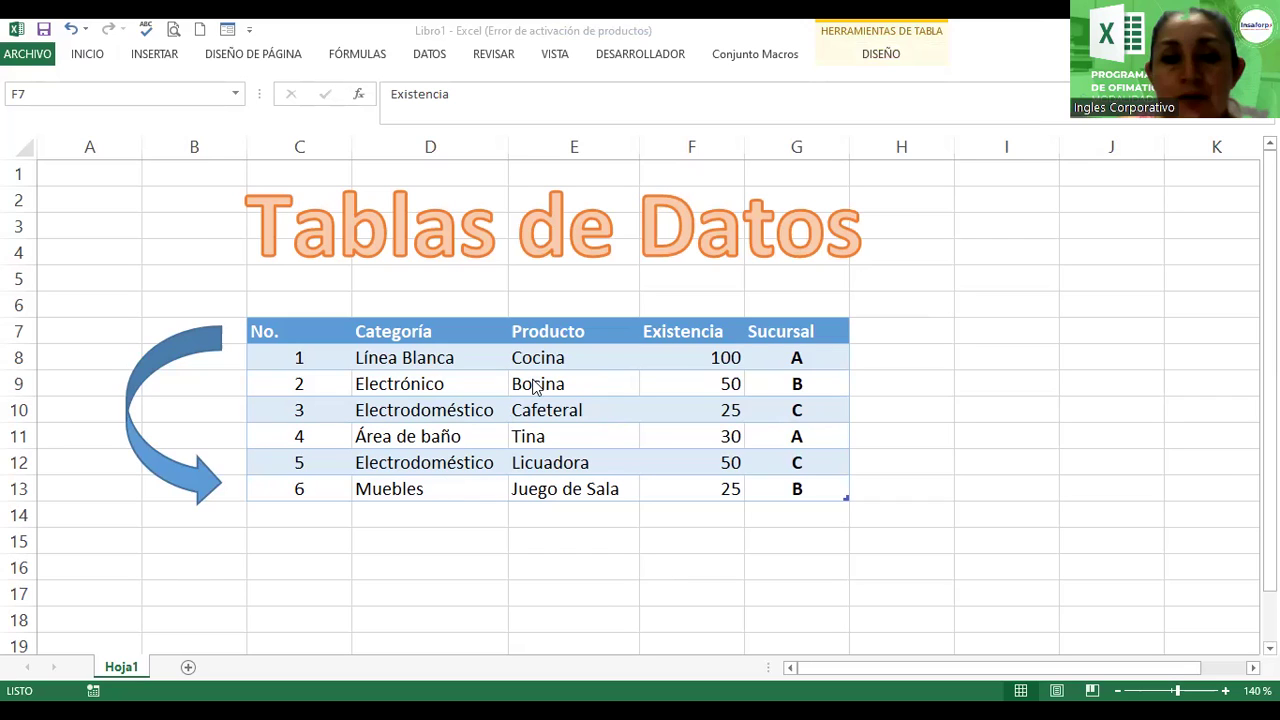
Step: Insert a Bing online photo of assorted appliances found by searching 'Electrodomésticos'
click(154, 54)
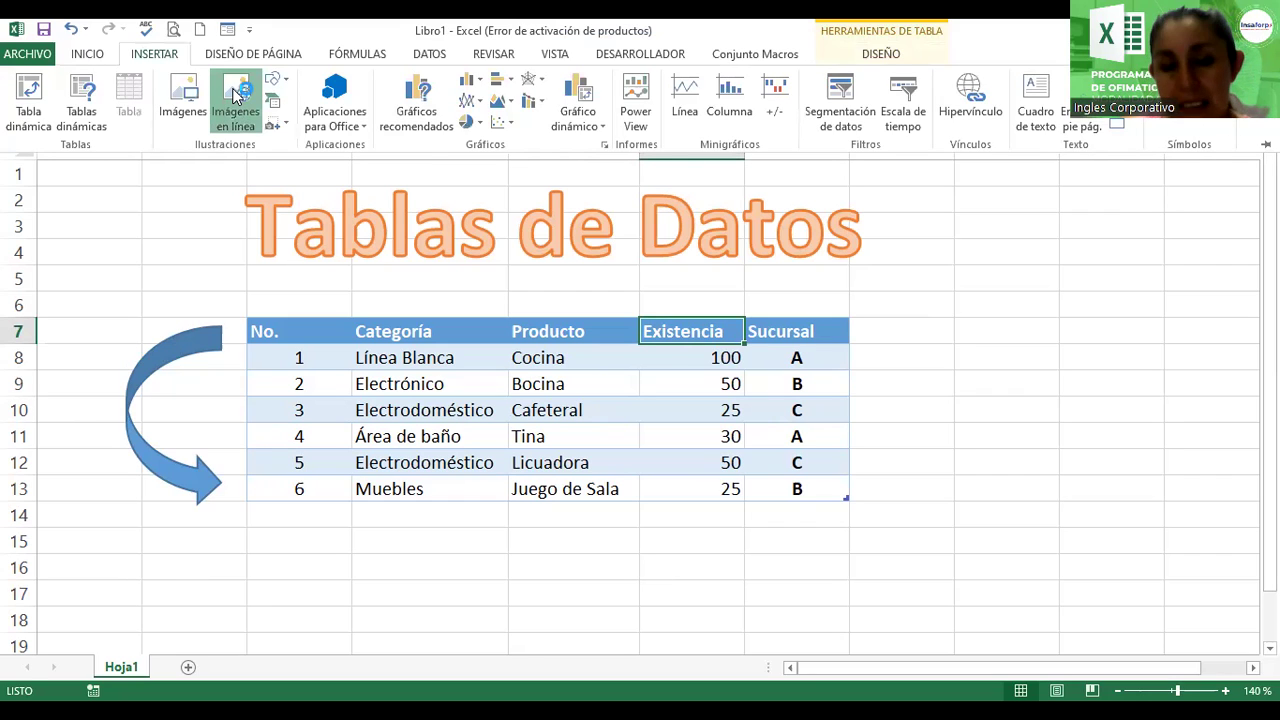
click(236, 94)
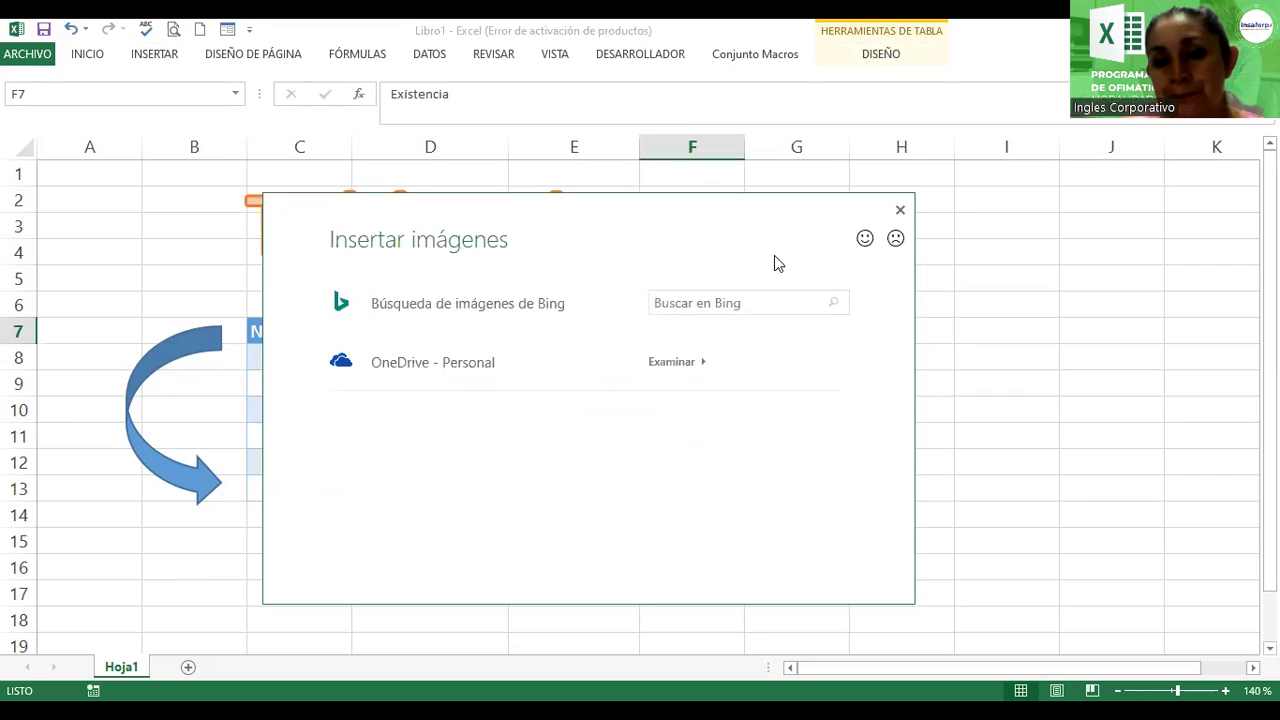
click(738, 303)
text(Electrodomésticos)
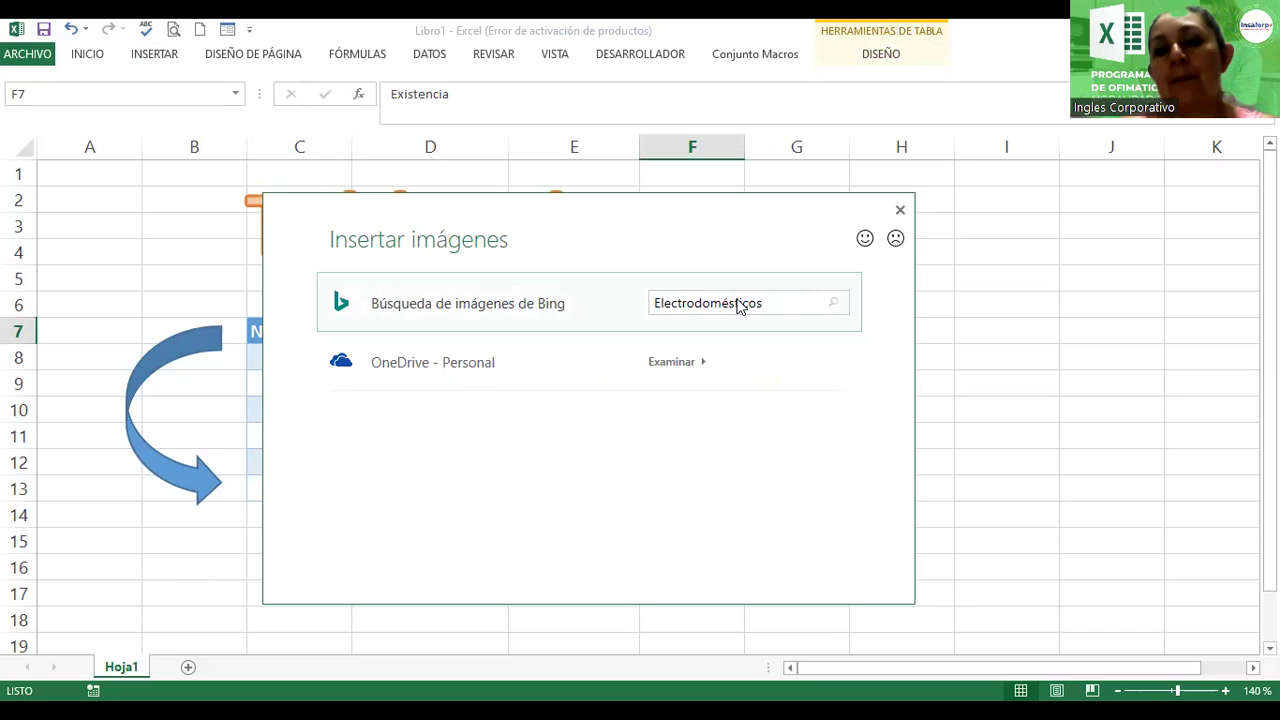
key(Return)
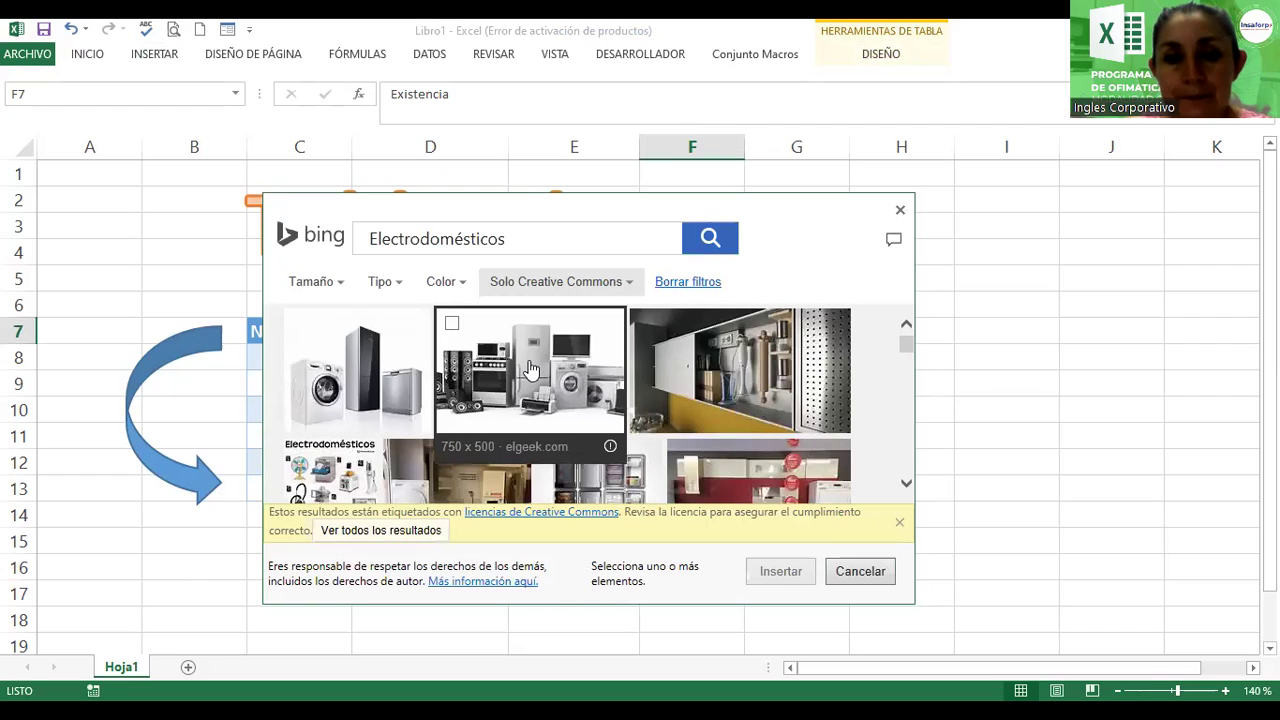
click(530, 372)
click(791, 572)
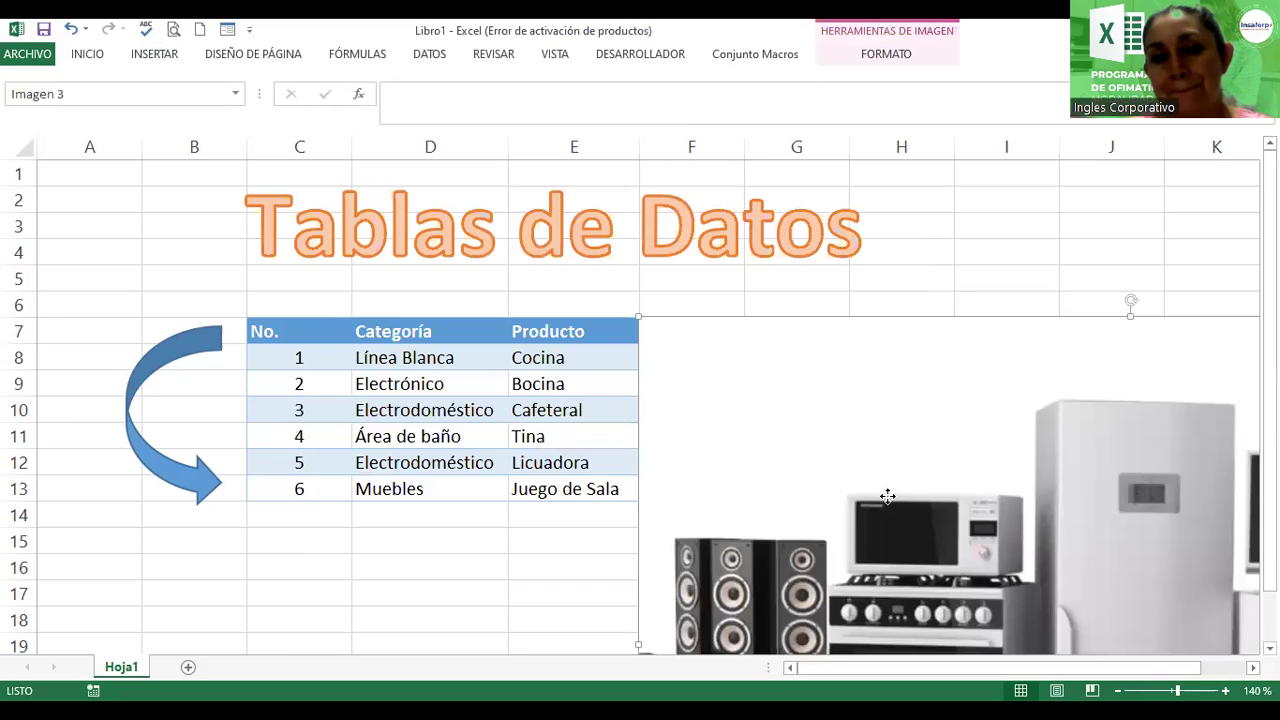
Step: Resize the appliances photo and position it across columns H–K, right of the product table
drag(769, 423, 499, 365)
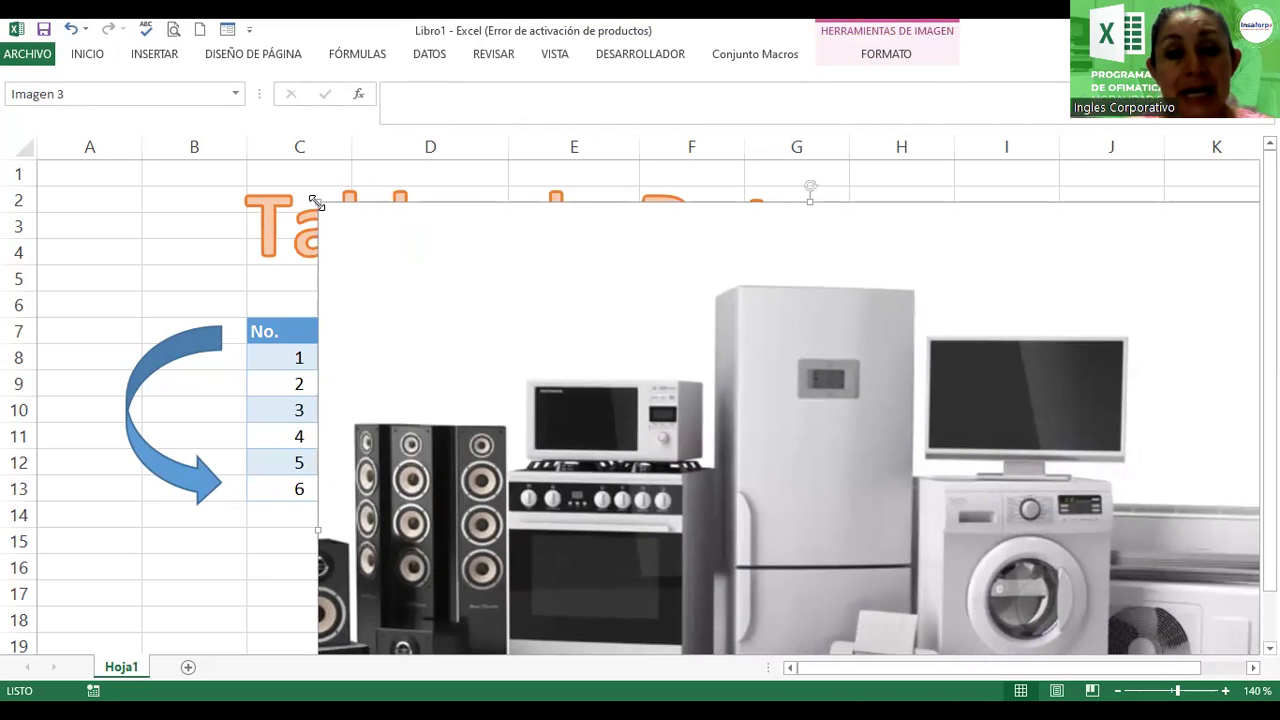
drag(316, 202, 860, 470)
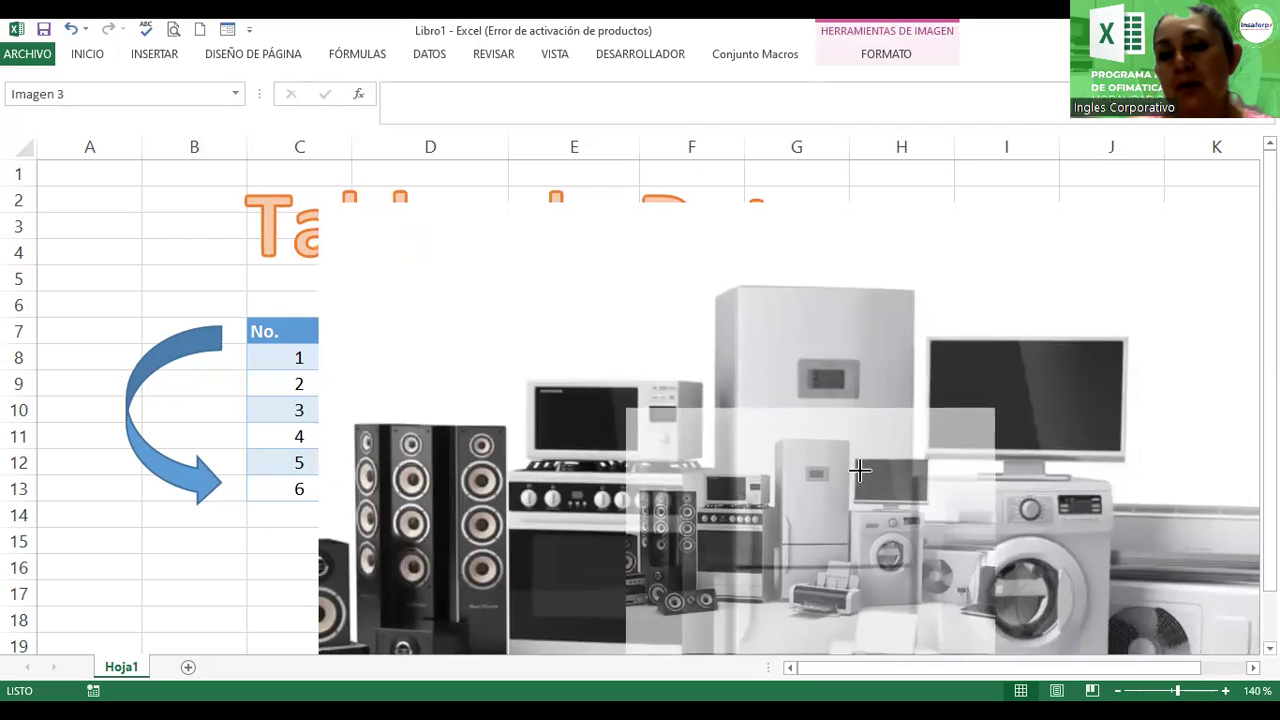
drag(860, 470, 820, 440)
mouse_move(911, 524)
mouse_down()
mouse_move(948, 455)
mouse_move(1152, 401)
mouse_up()
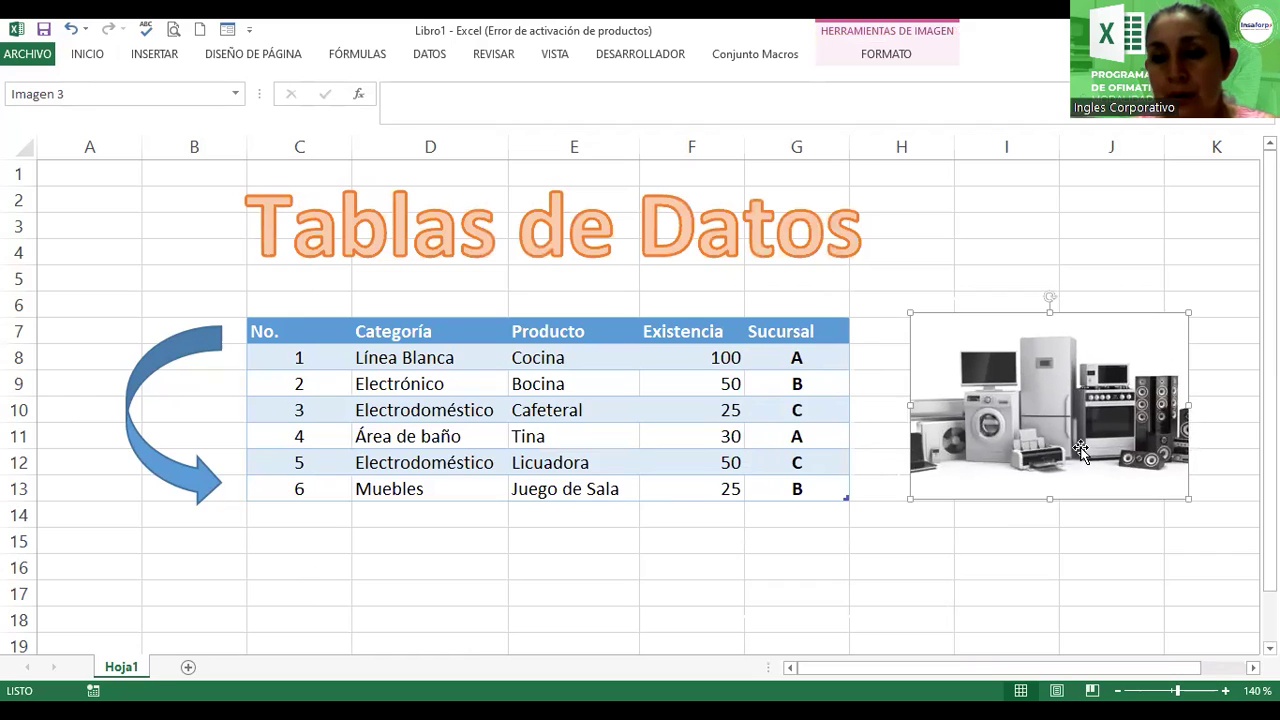
drag(1188, 313, 1162, 330)
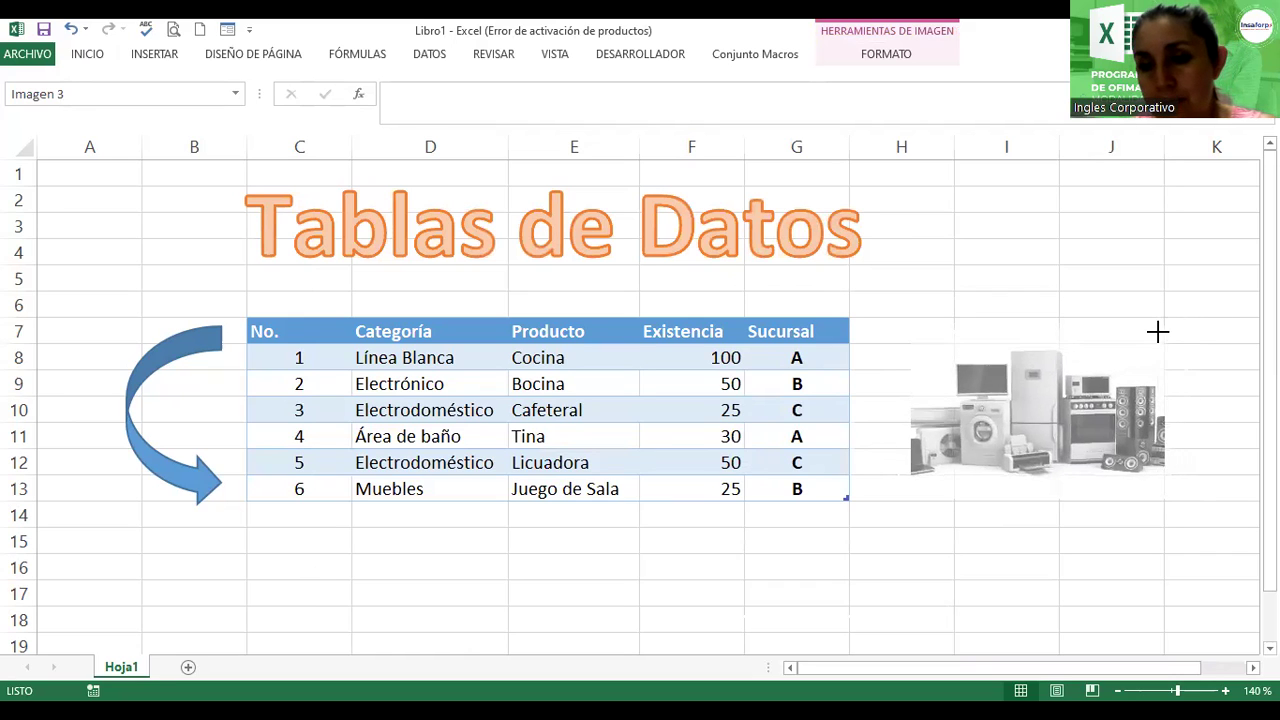
drag(1016, 408, 1029, 412)
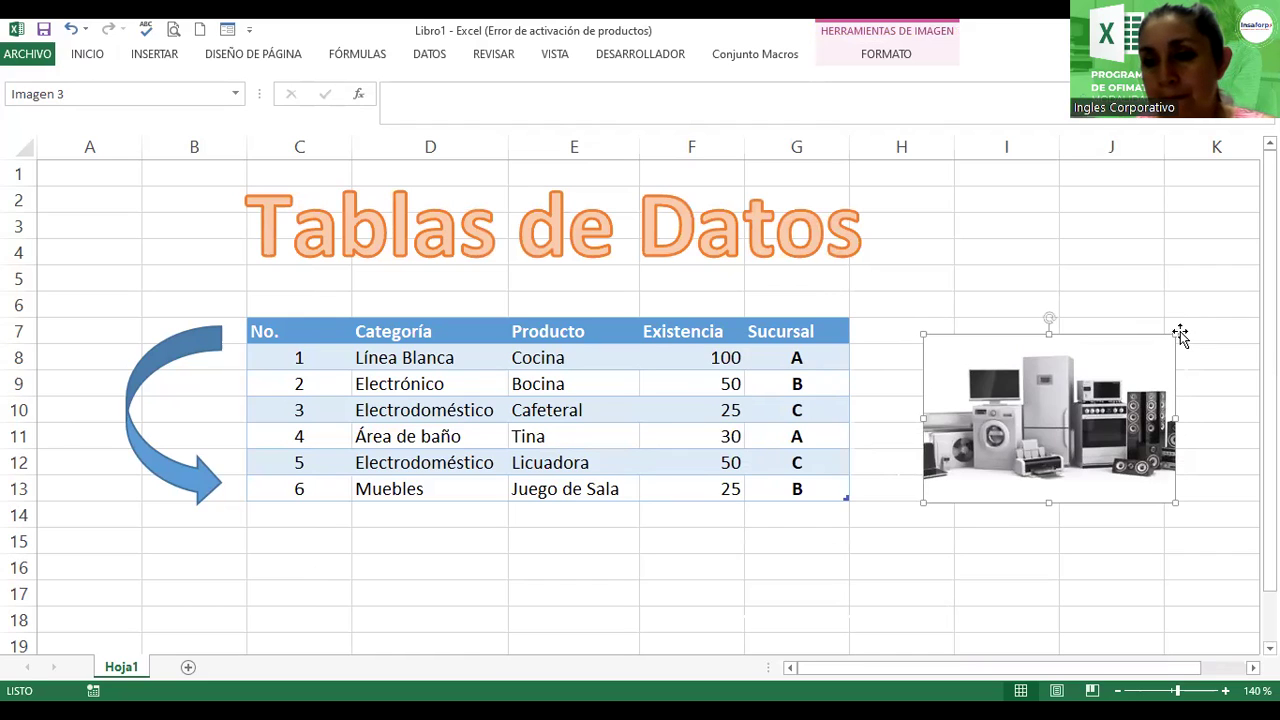
mouse_move(1176, 334)
mouse_down()
mouse_move(1191, 301)
mouse_move(1217, 308)
mouse_up()
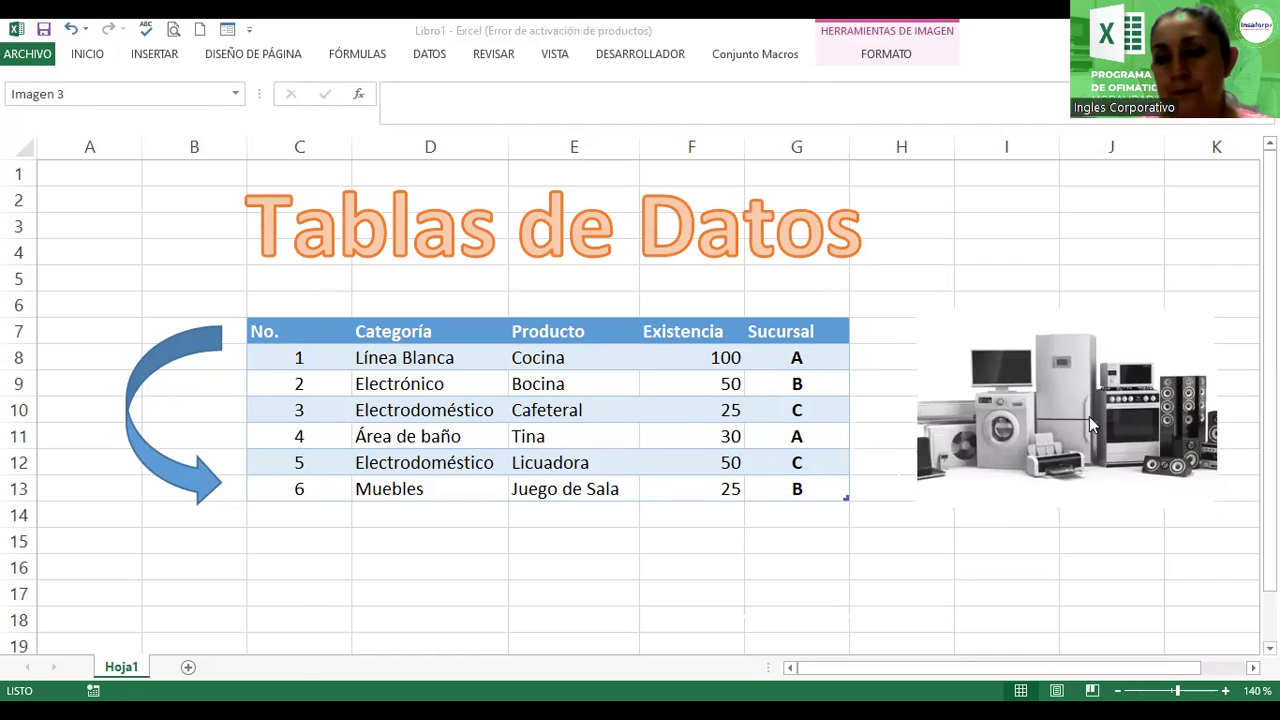
mouse_move(1090, 420)
mouse_down()
mouse_move(1060, 395)
mouse_move(1062, 342)
mouse_up()
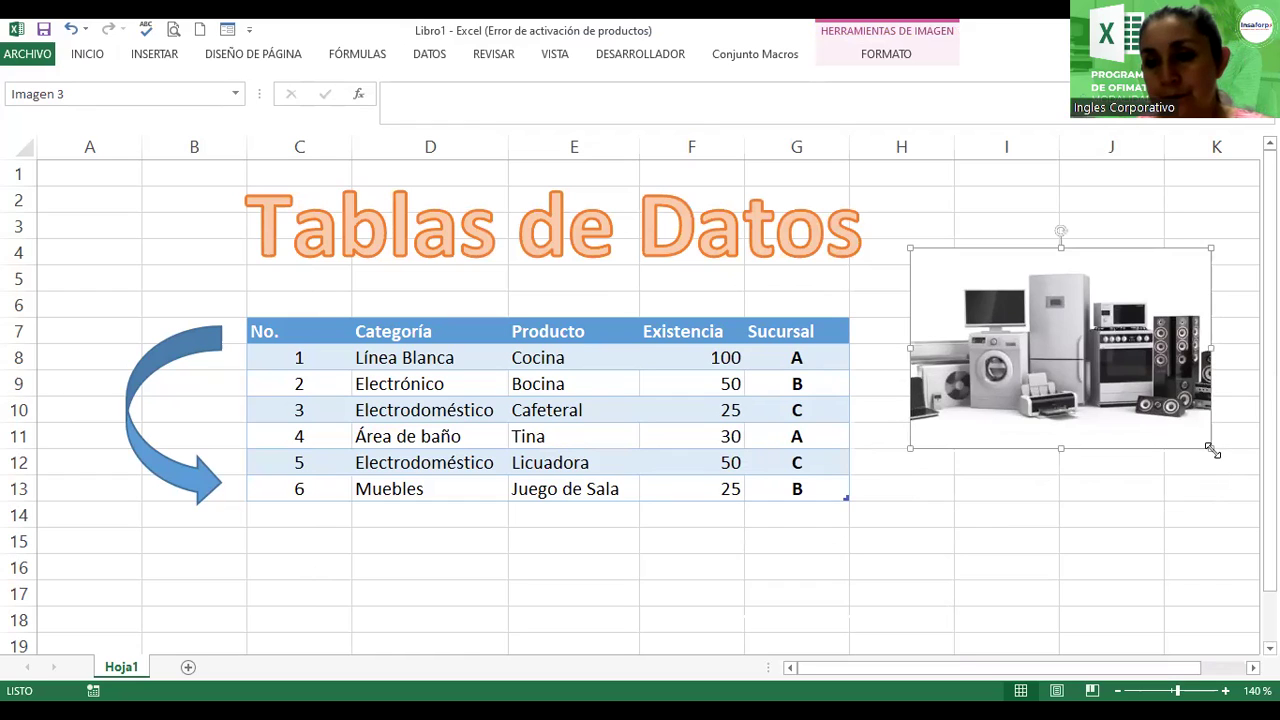
drag(1211, 449, 1240, 468)
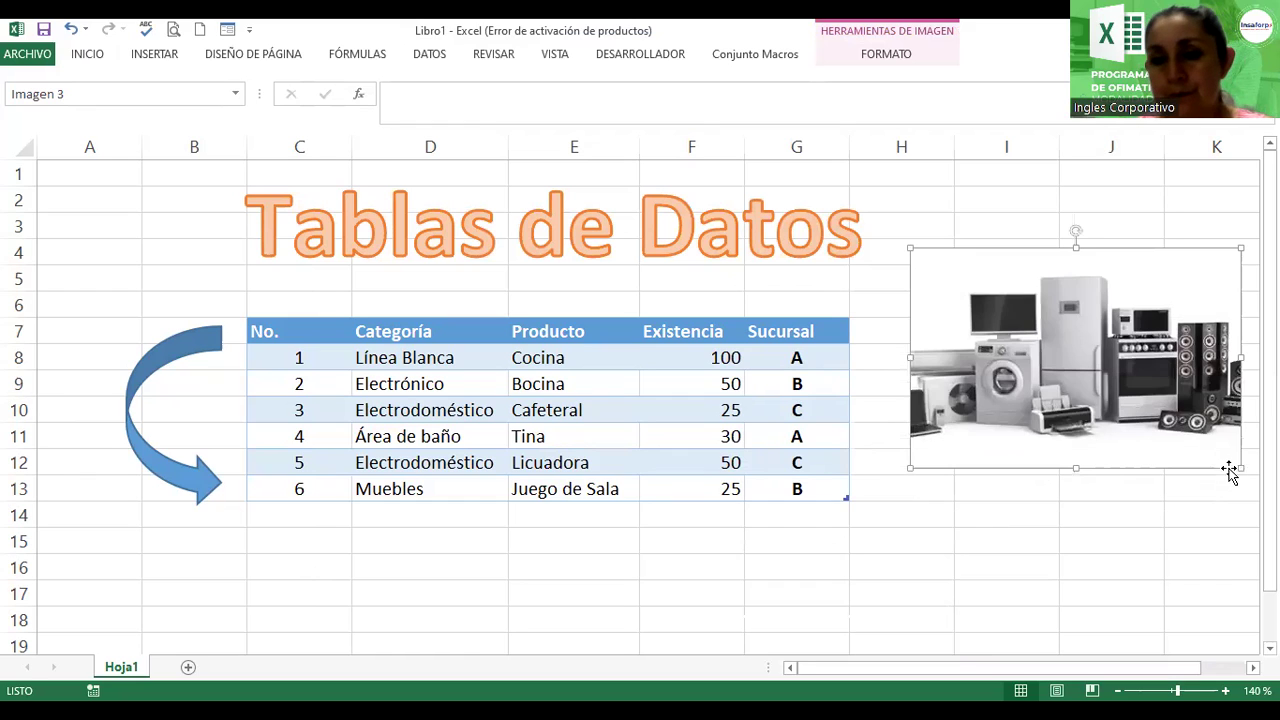
Step: Move the appliances photo slightly lower and apply the thin white frame picture style
click(866, 55)
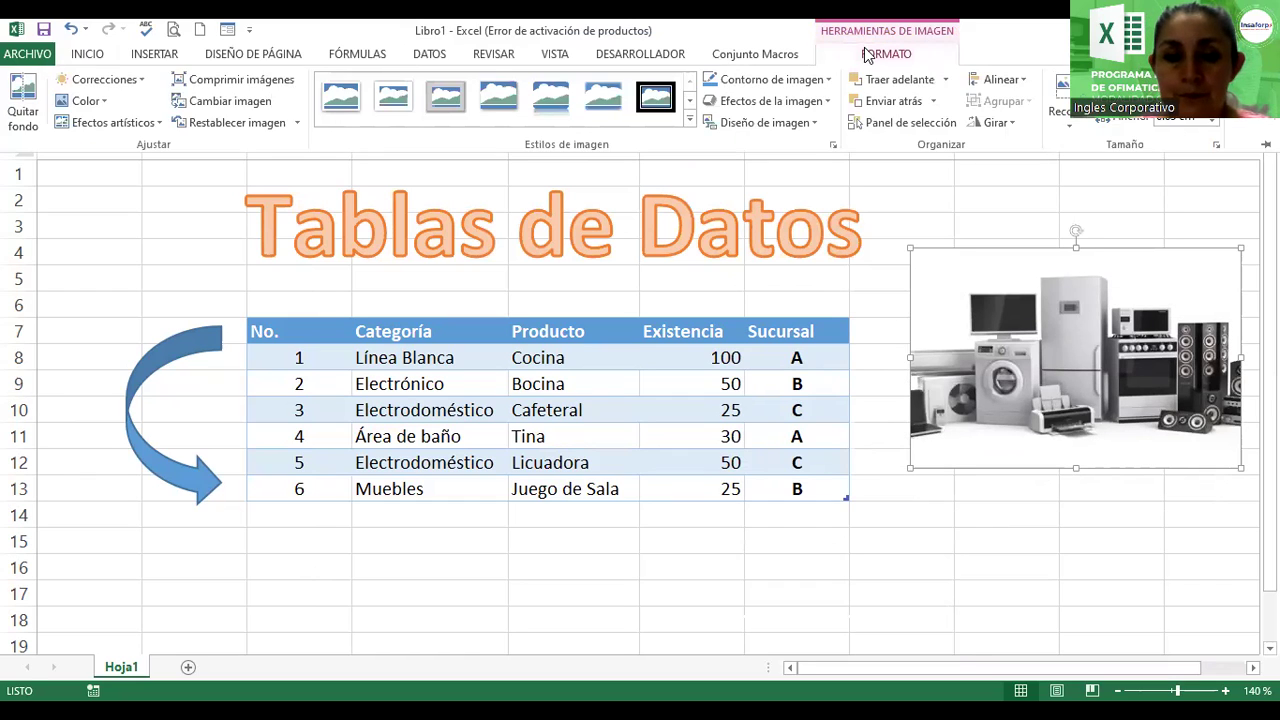
double_click(866, 55)
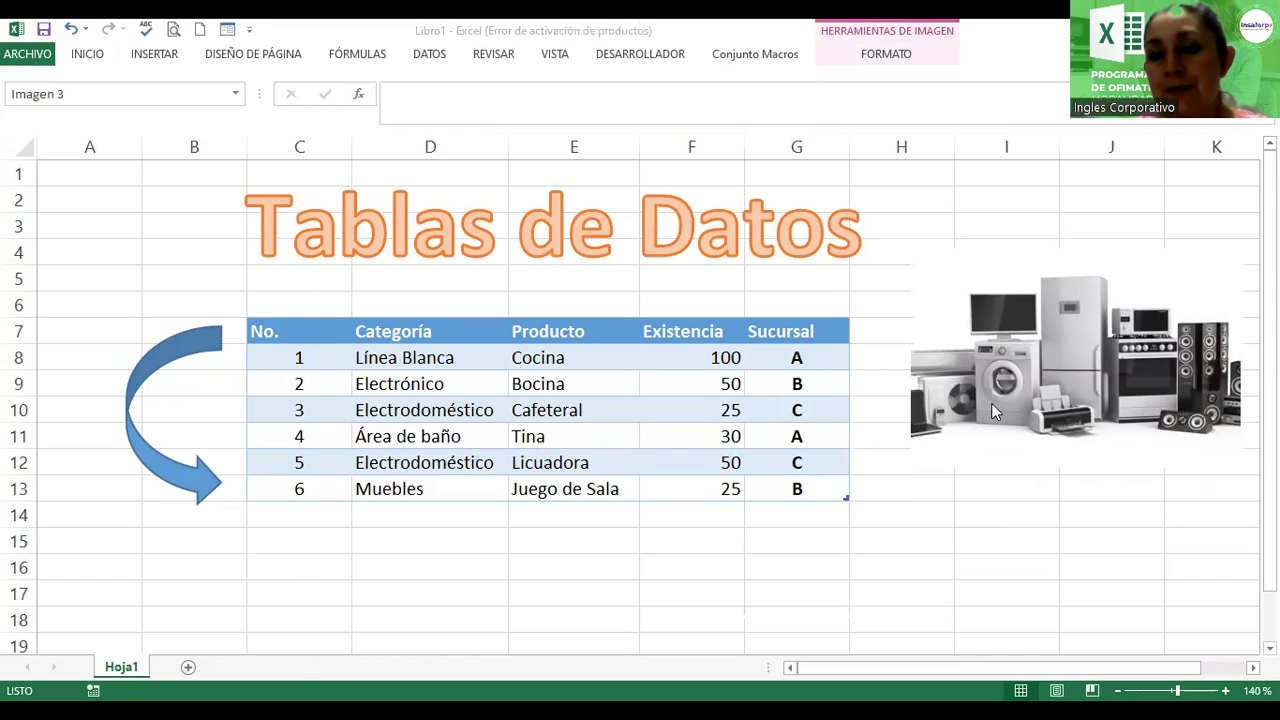
drag(991, 403, 991, 427)
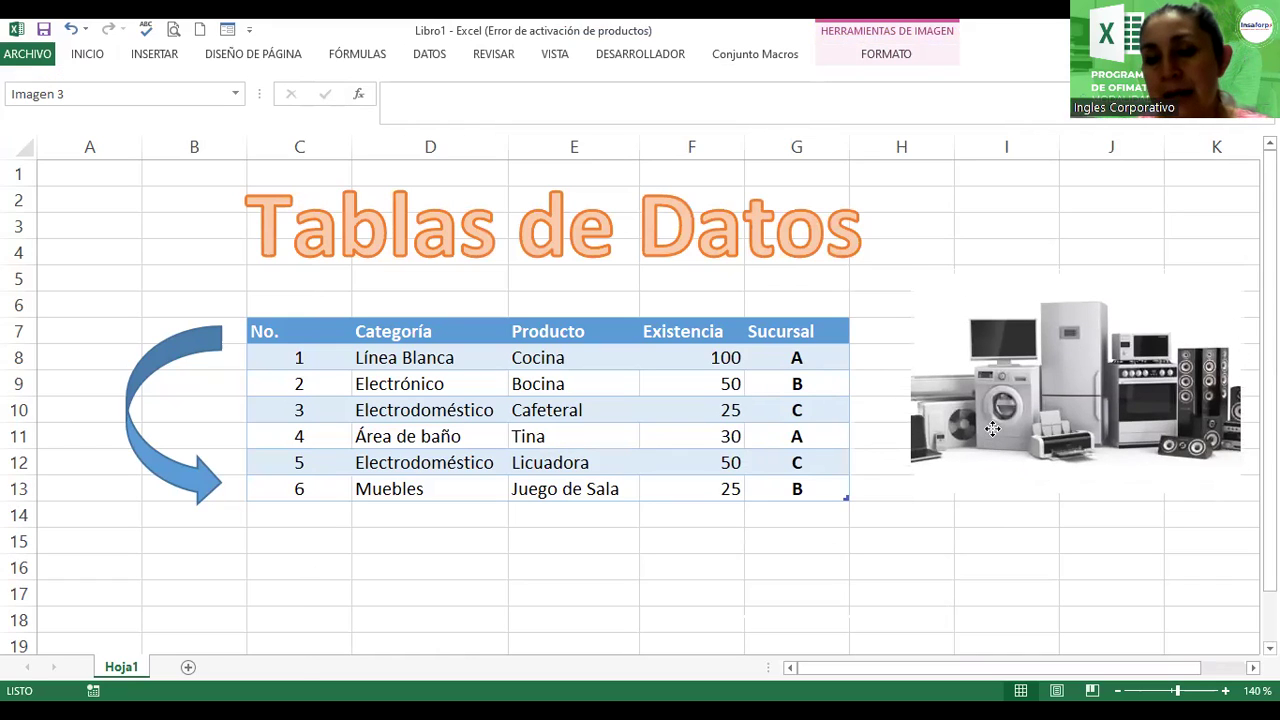
click(884, 58)
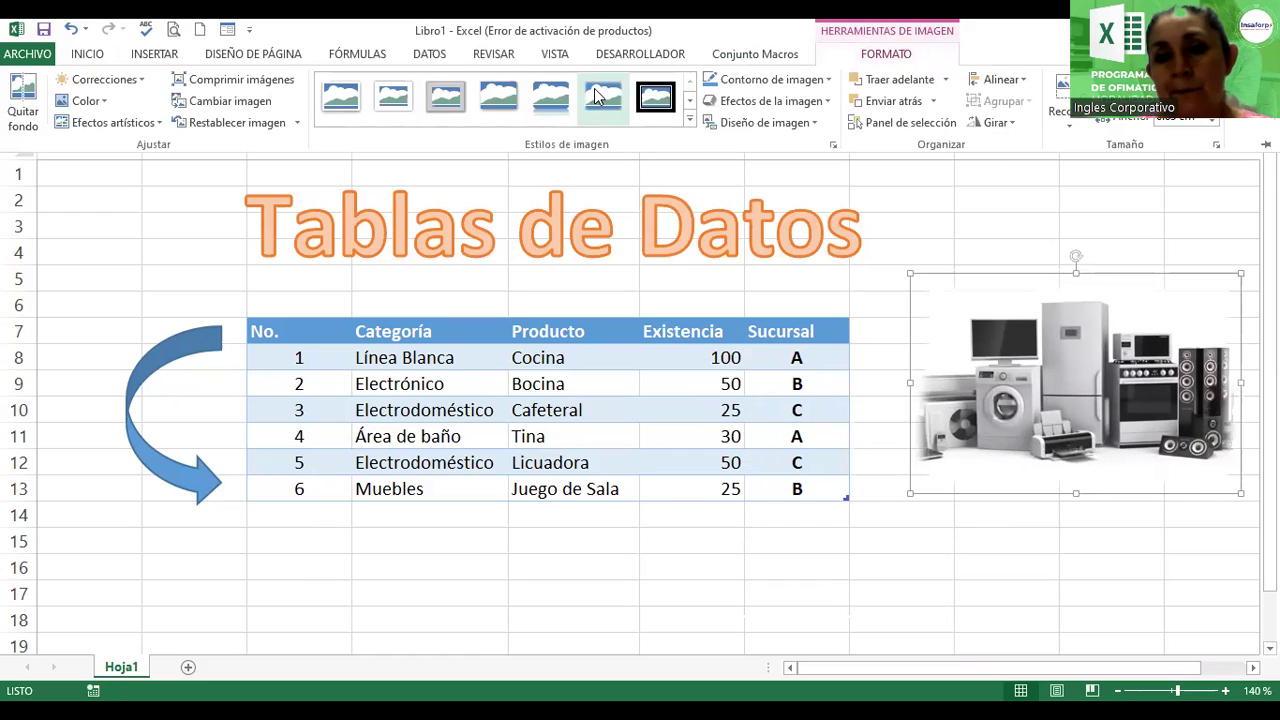
click(459, 103)
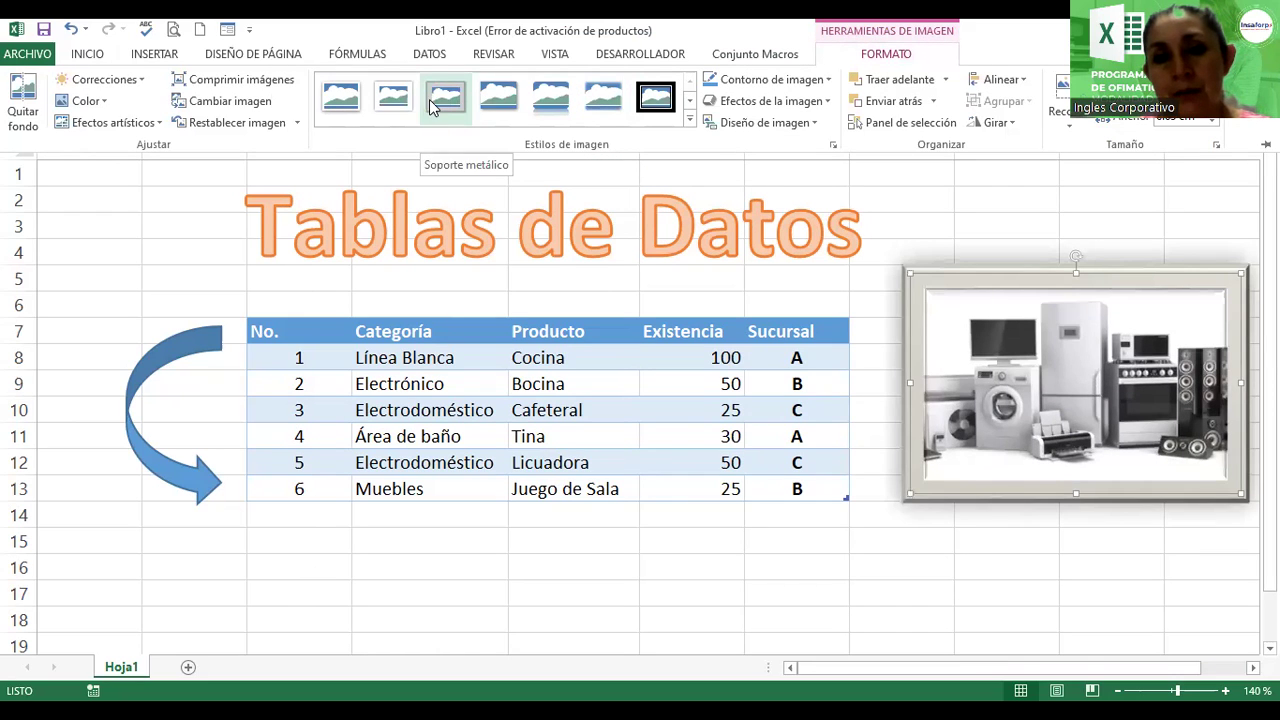
click(345, 97)
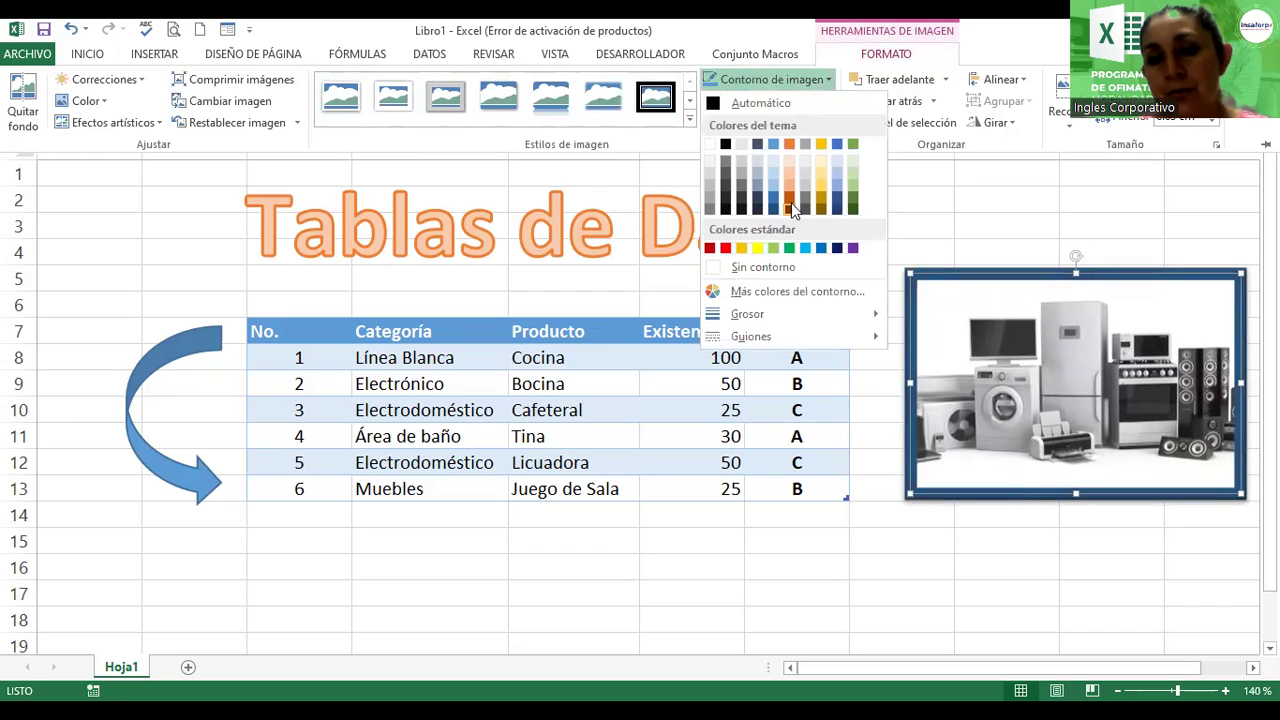
Step: Give the framed photo an orange border and nudge it slightly left and down
click(795, 197)
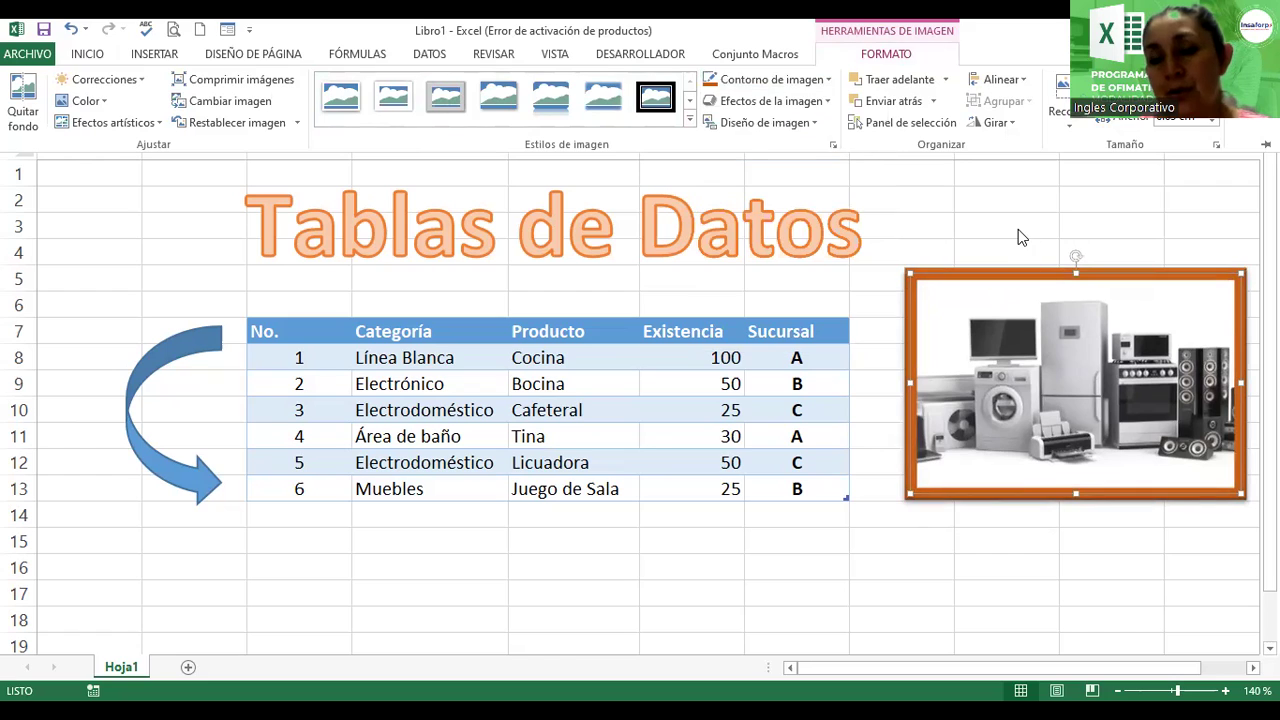
key(ctrl+F1)
drag(988, 340, 973, 355)
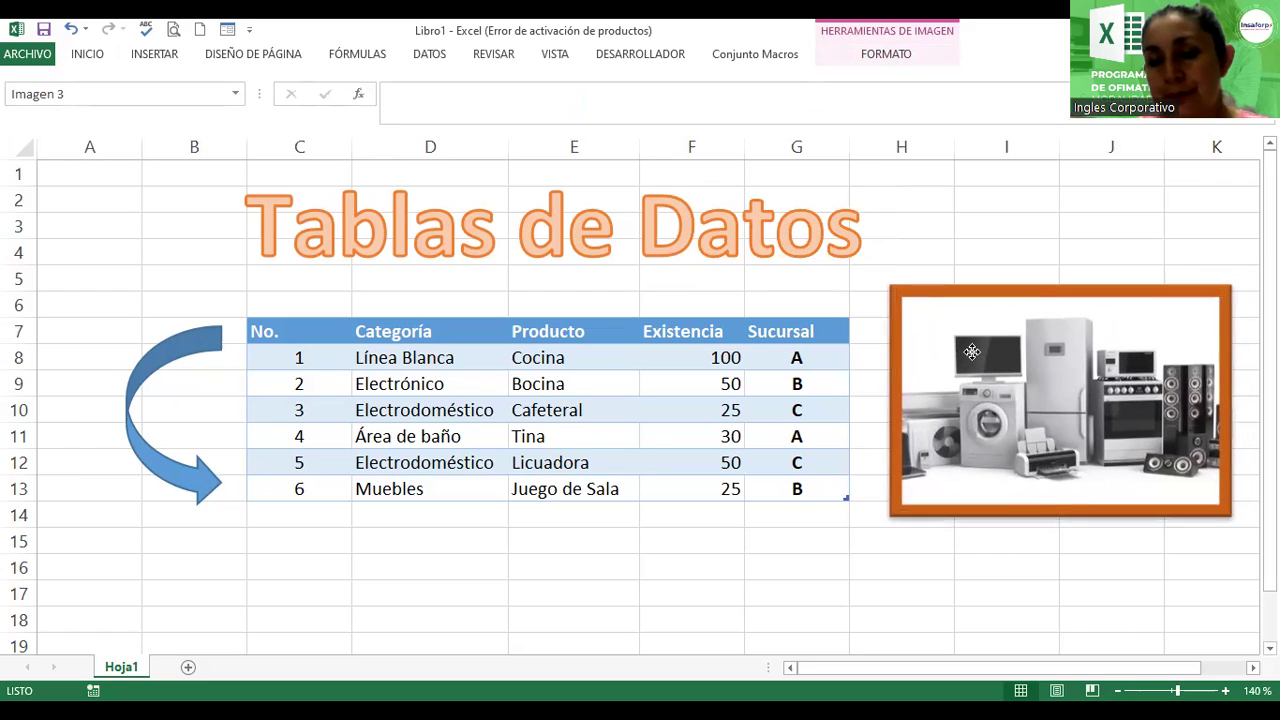
click(971, 564)
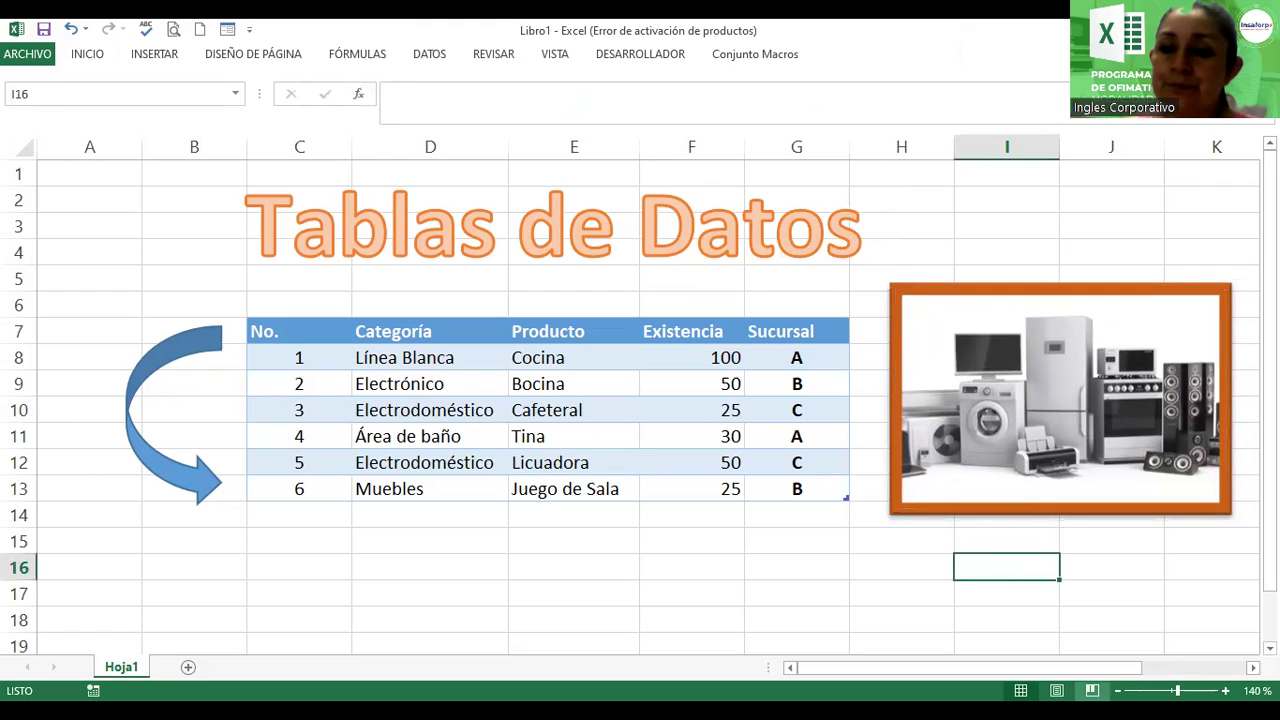
Step: Zoom the sheet out to 120% and rename the Hoja1 worksheet to 'Tabla de datos'
click(1117, 690)
click(1117, 690)
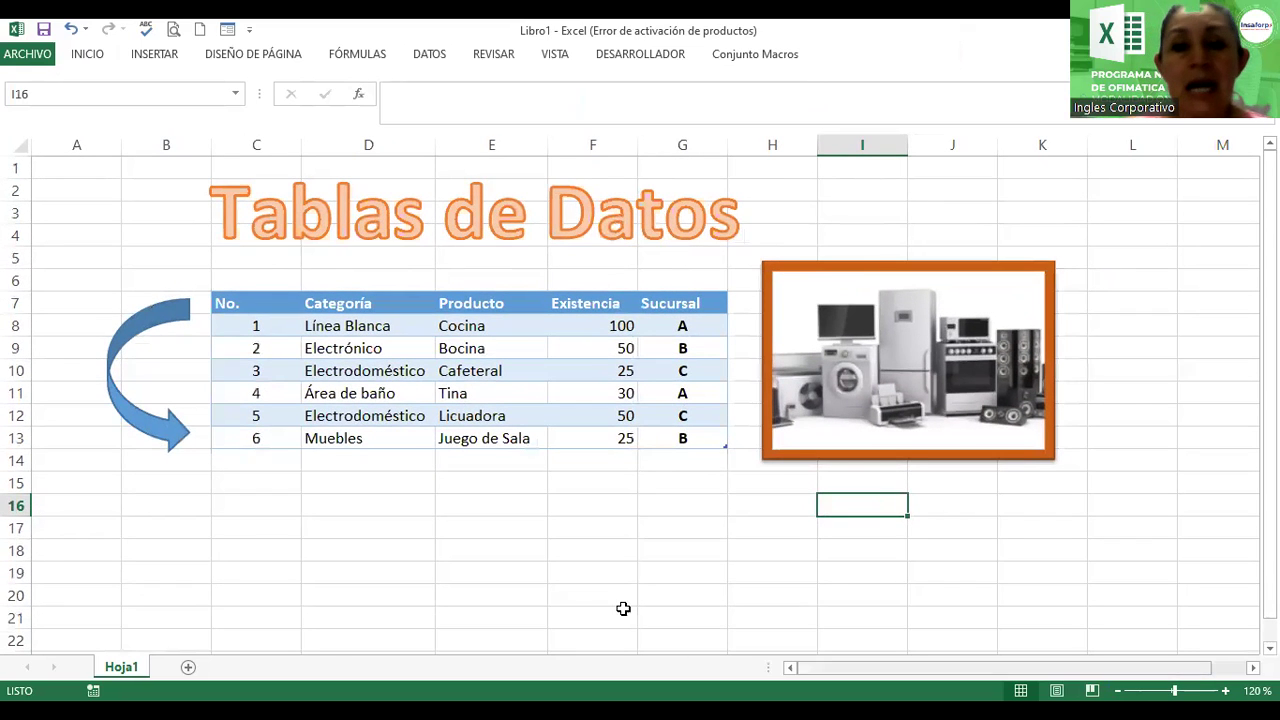
double_click(122, 666)
text(Tabla de datos)
key(Return)
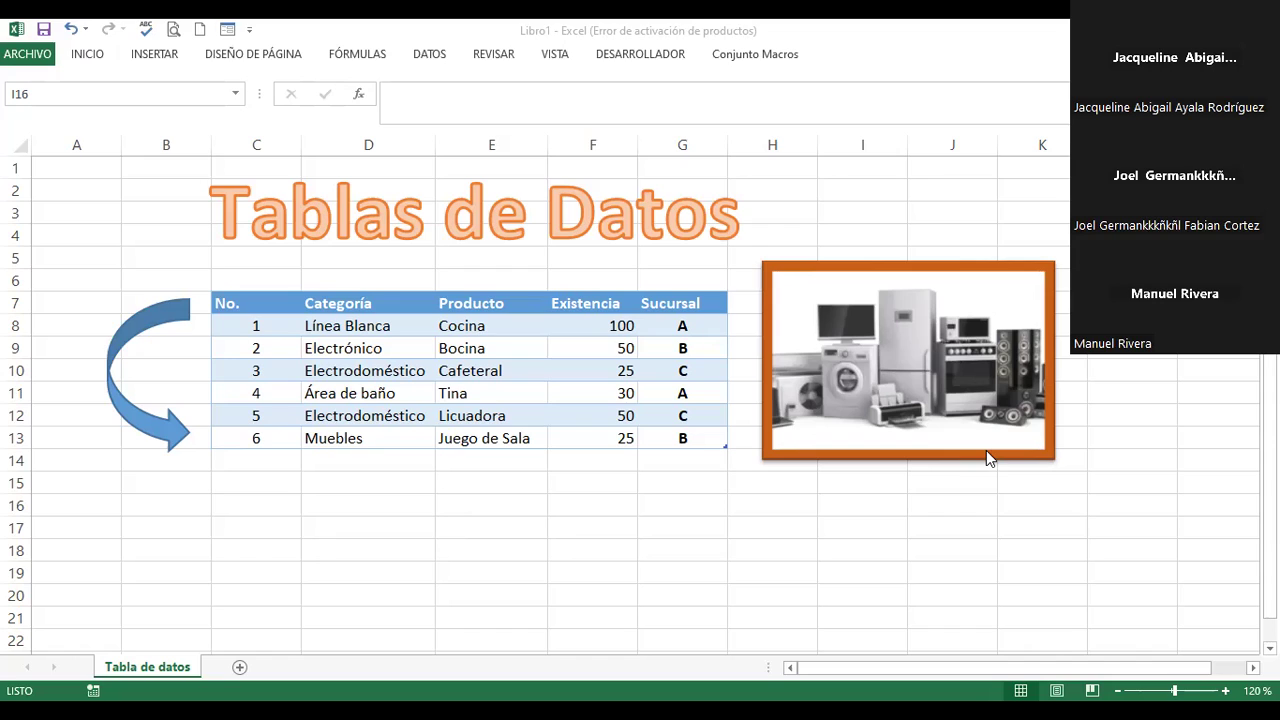
click(220, 508)
Step: Enter the headings Código, Supervisor and Artículo in cells C20 to E20
click(250, 520)
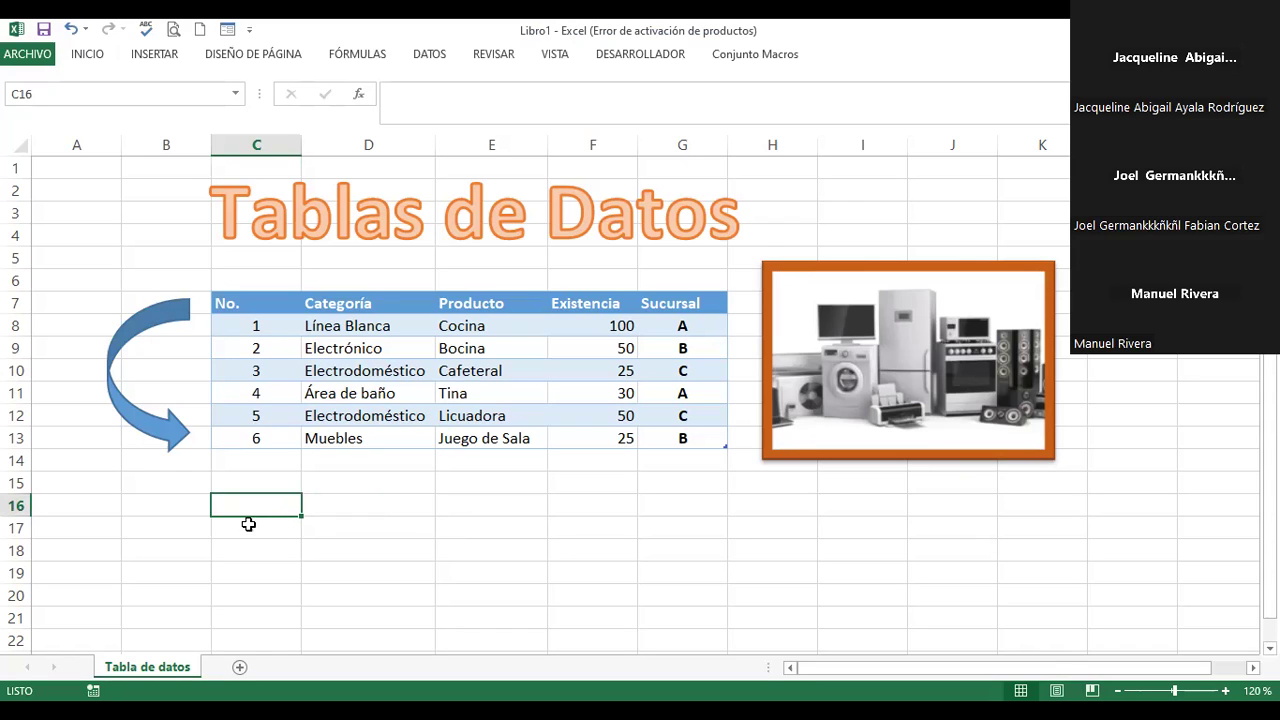
click(259, 592)
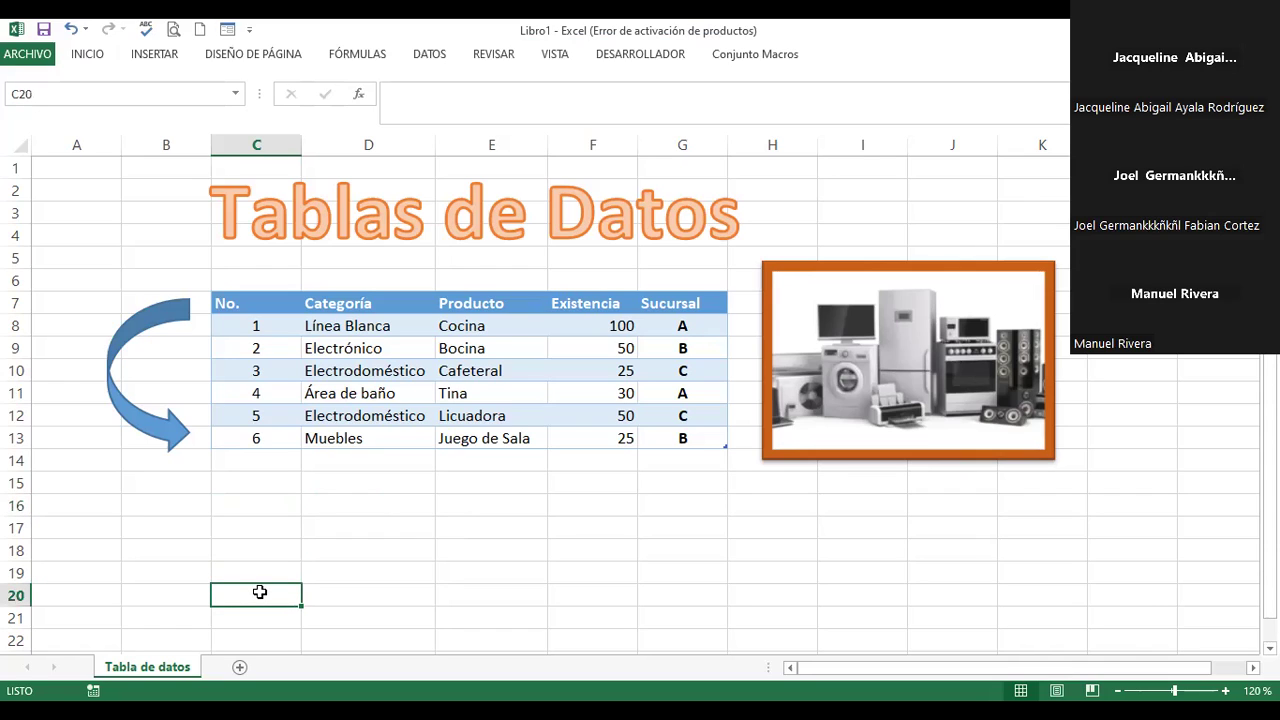
text(Códi)
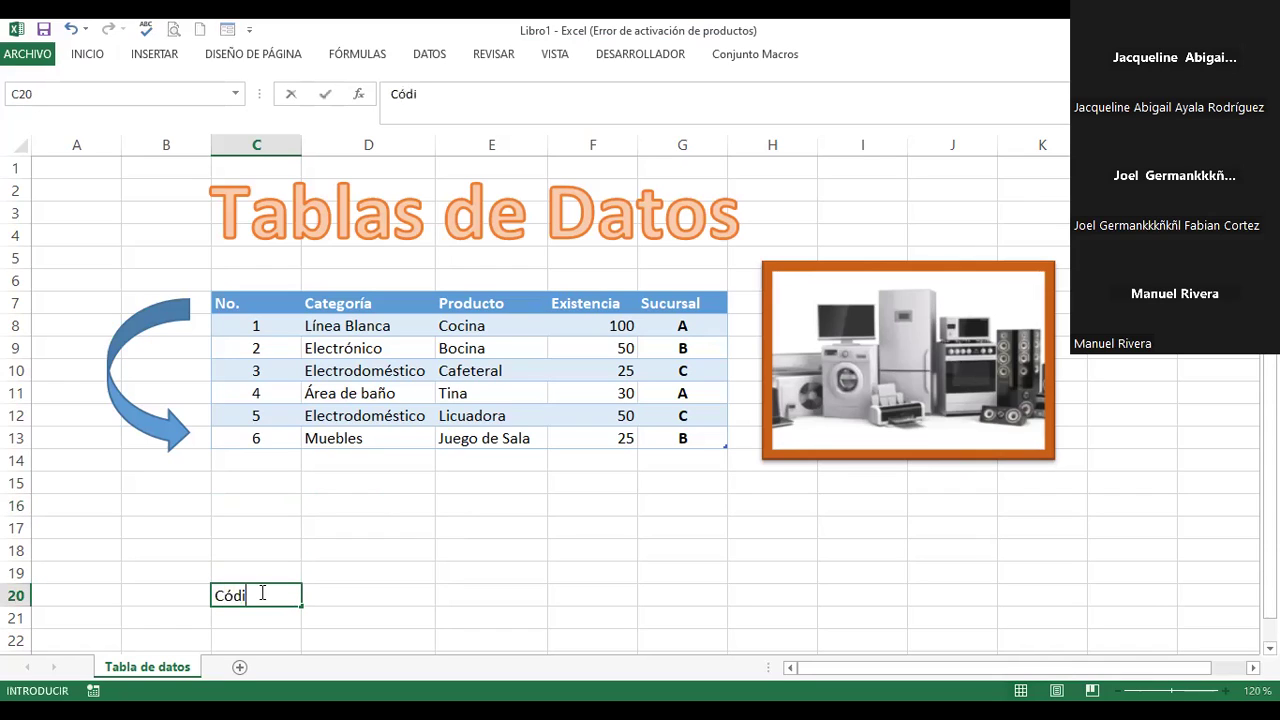
text(go)
key(Tab)
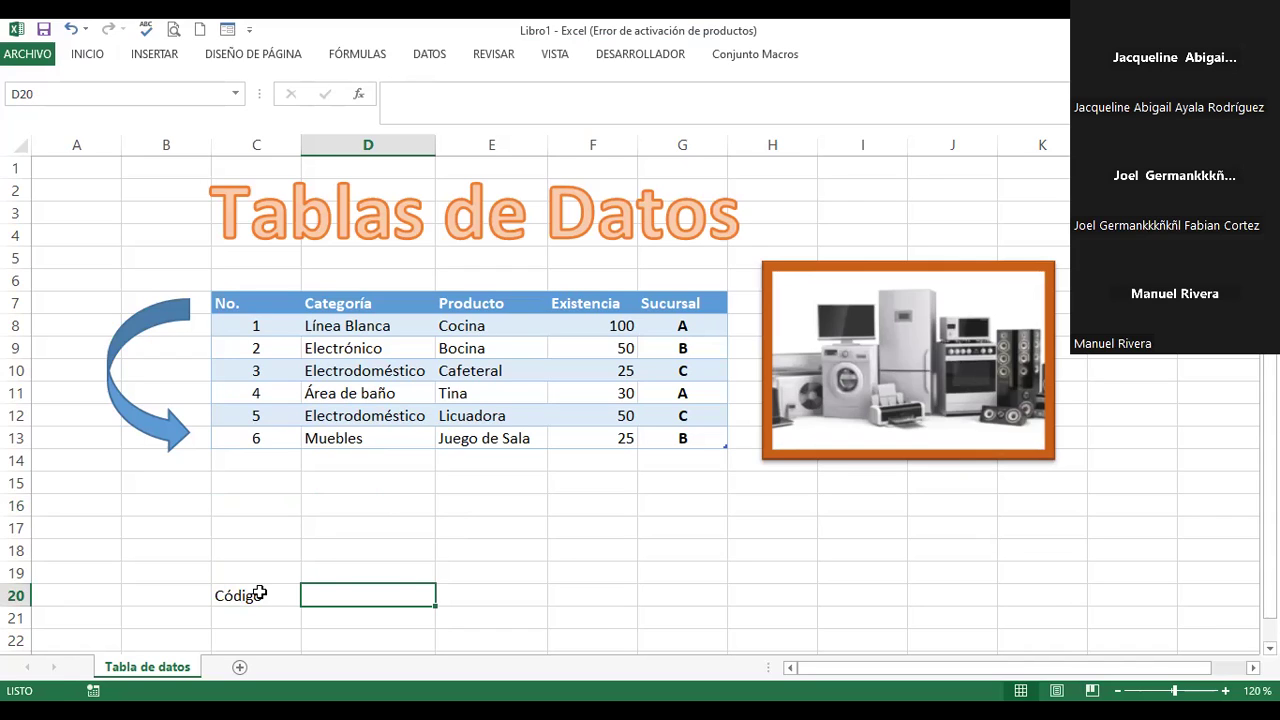
text(Supervisor)
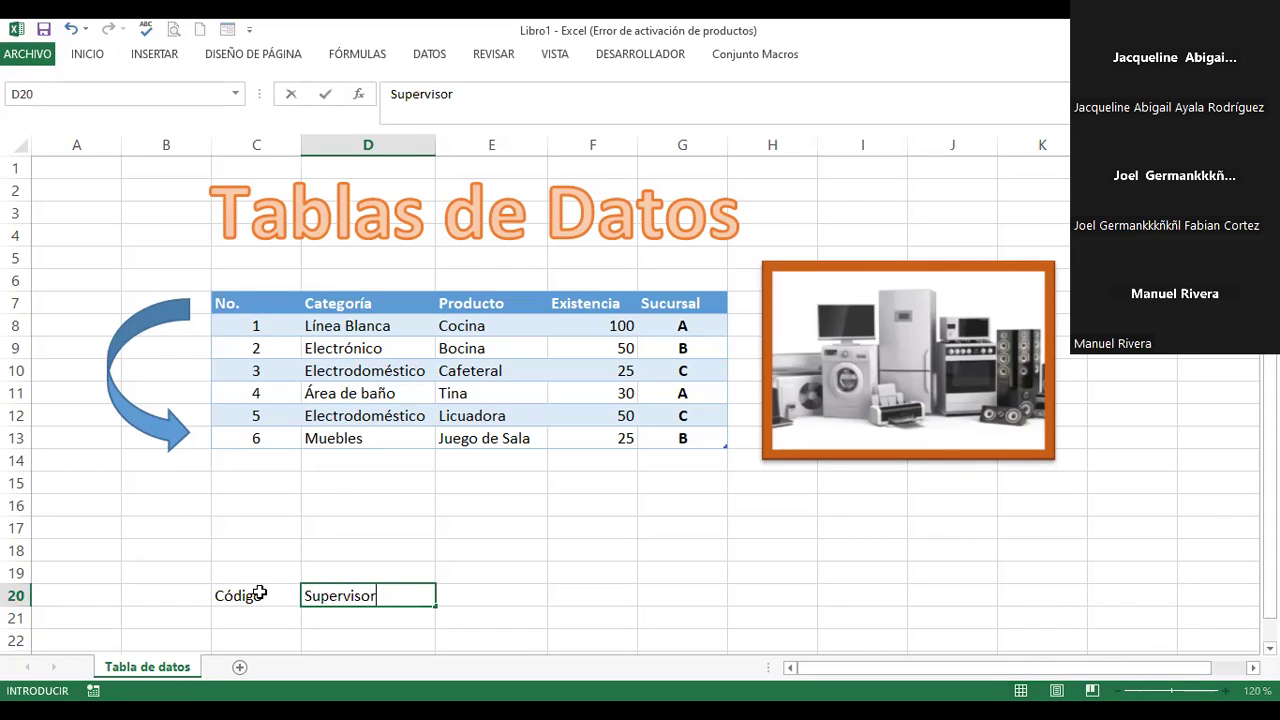
key(Tab)
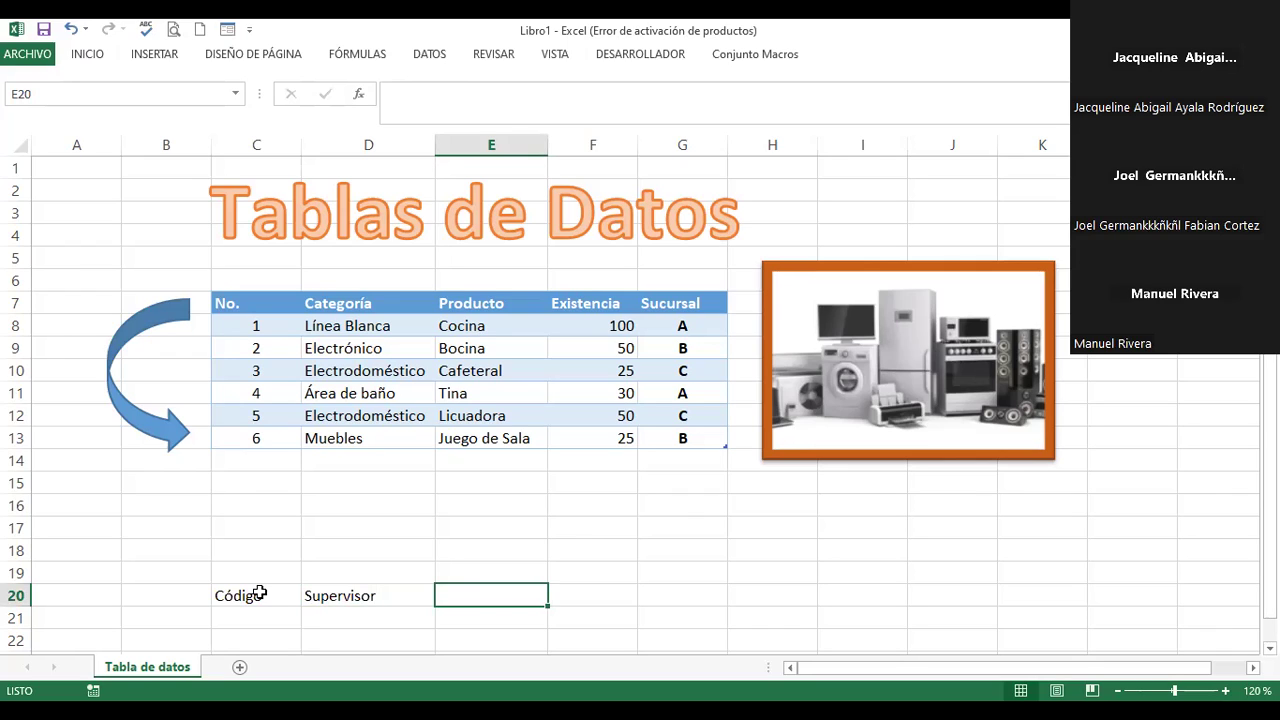
text(A)
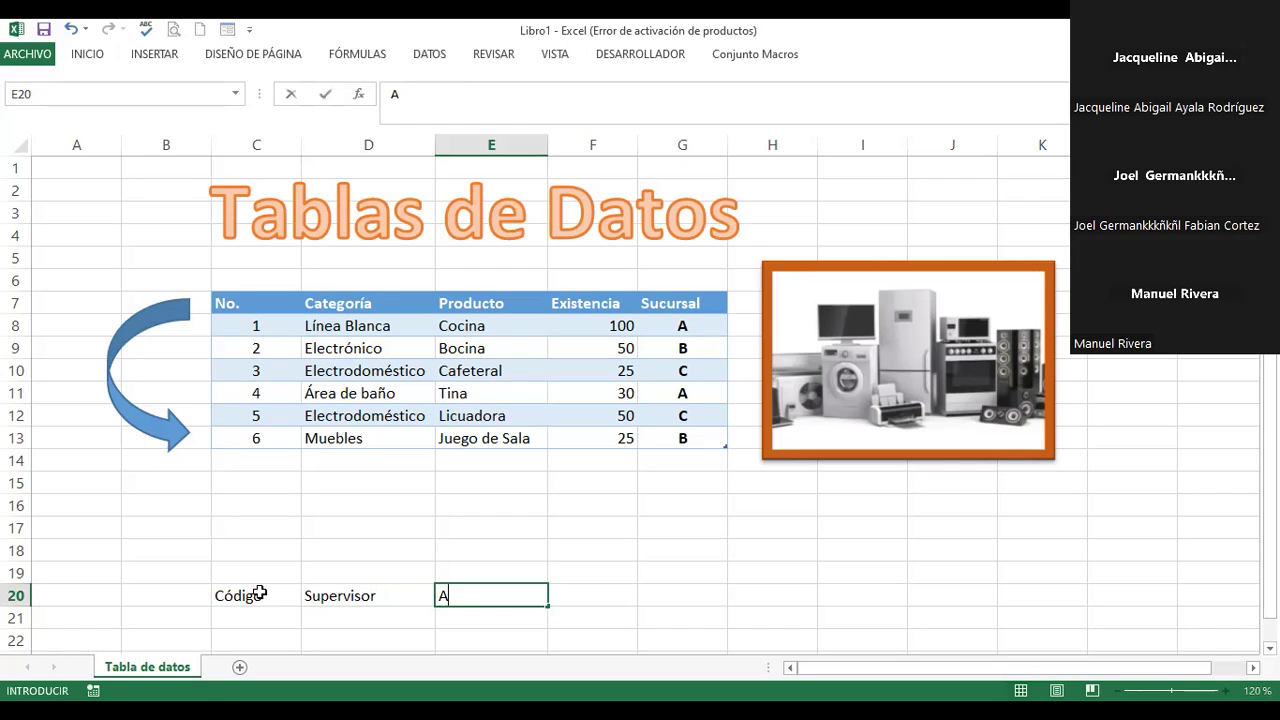
text(rtículo)
key(Tab)
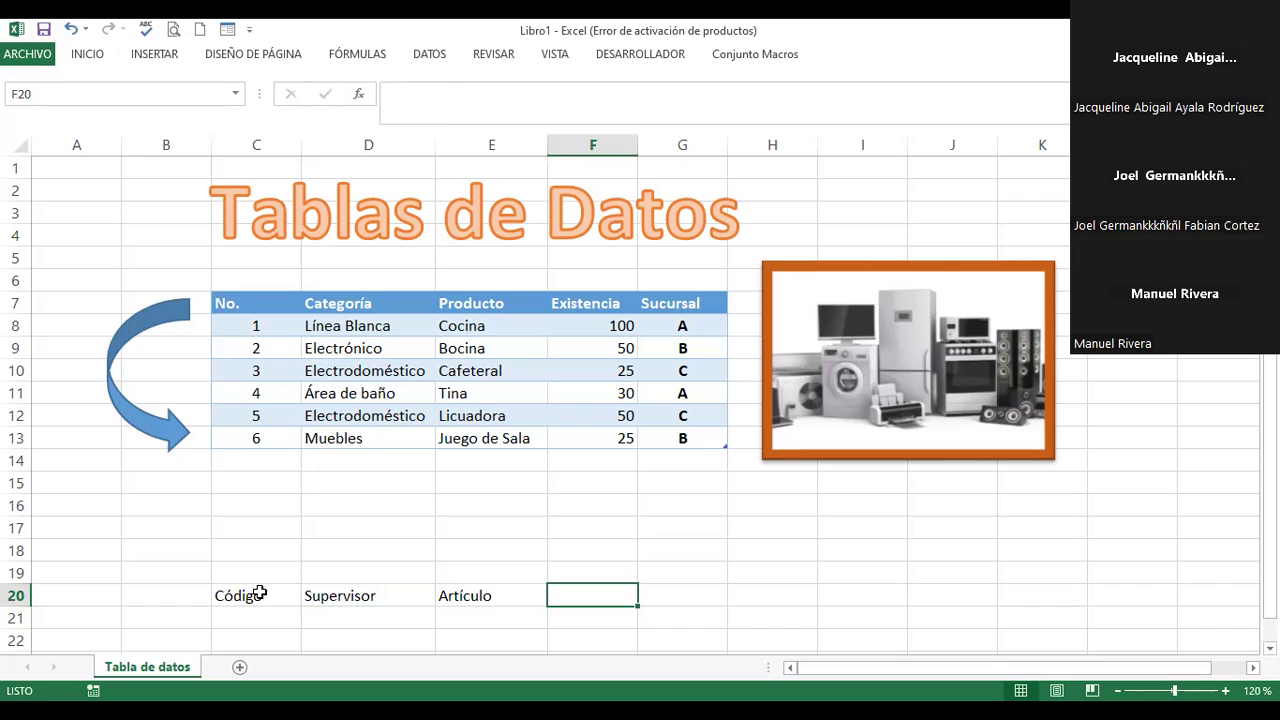
Step: Add the headings Precio and Cantidad in F20 and G20, correcting typos
text(Precio d)
key(BackSpace)
key(Tab)
text(CAnti)
key(BackSpace)
key(BackSpace)
key(BackSpace)
key(BackSpace)
text(antidad)
key(Return)
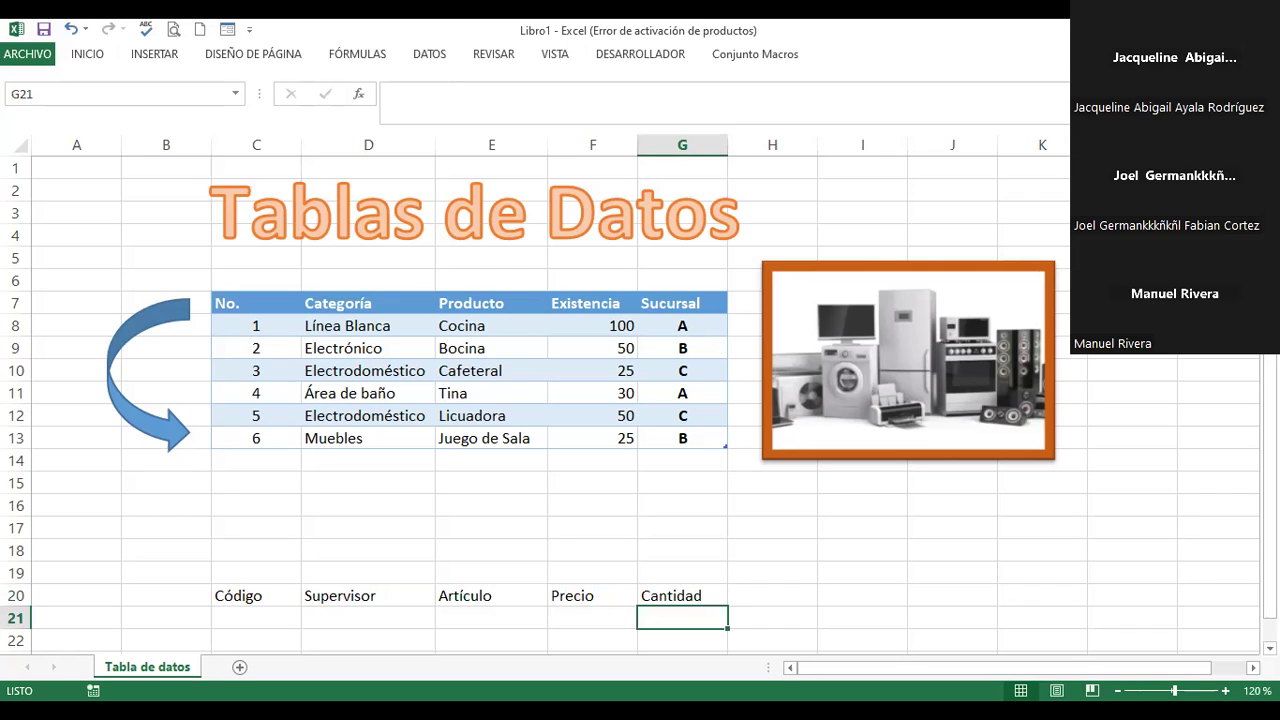
key(alt+Tab)
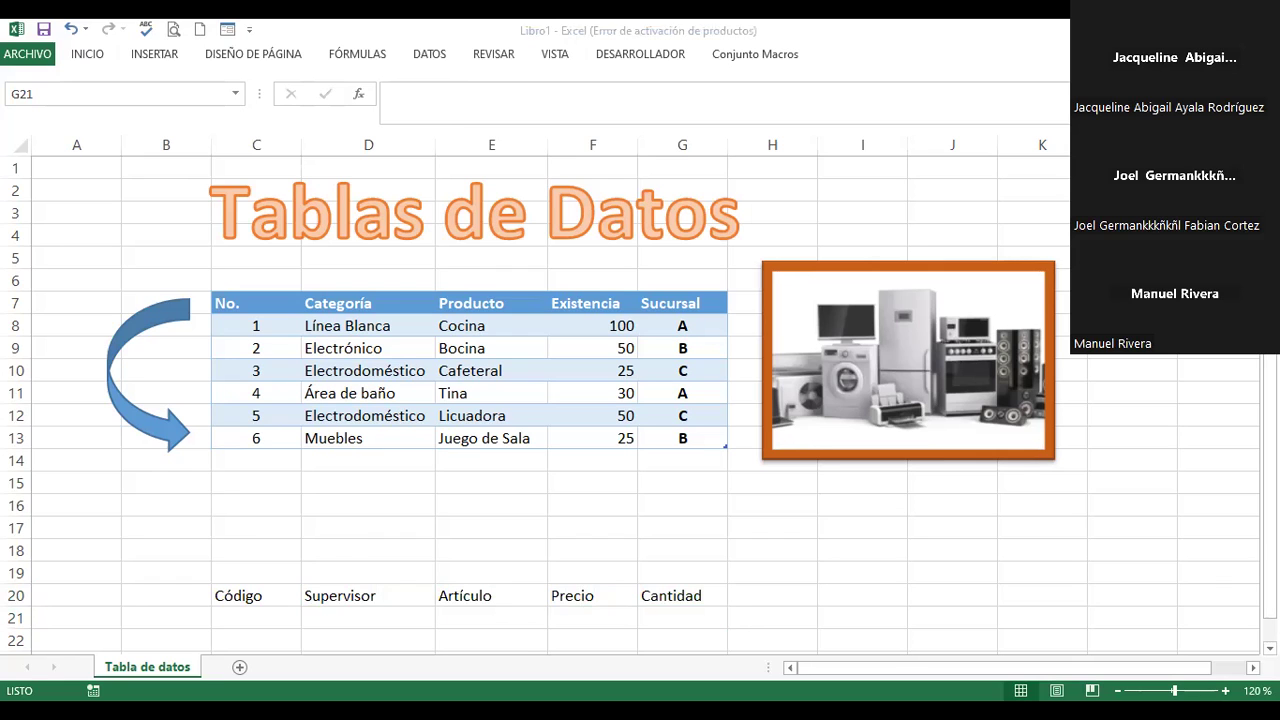
Step: Enter the code '001020 in cell C21 as text, keeping its leading zeros
click(1270, 648)
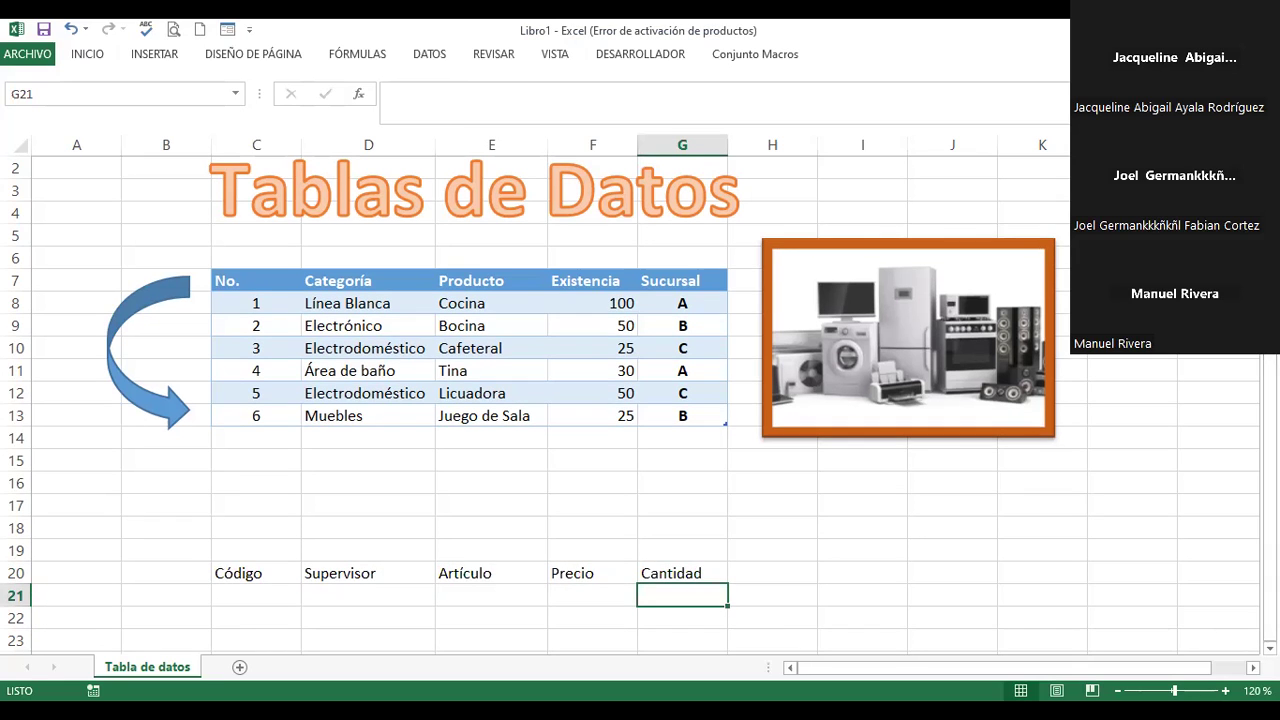
click(1270, 648)
click(1270, 648)
scroll(717, 606, down, 2)
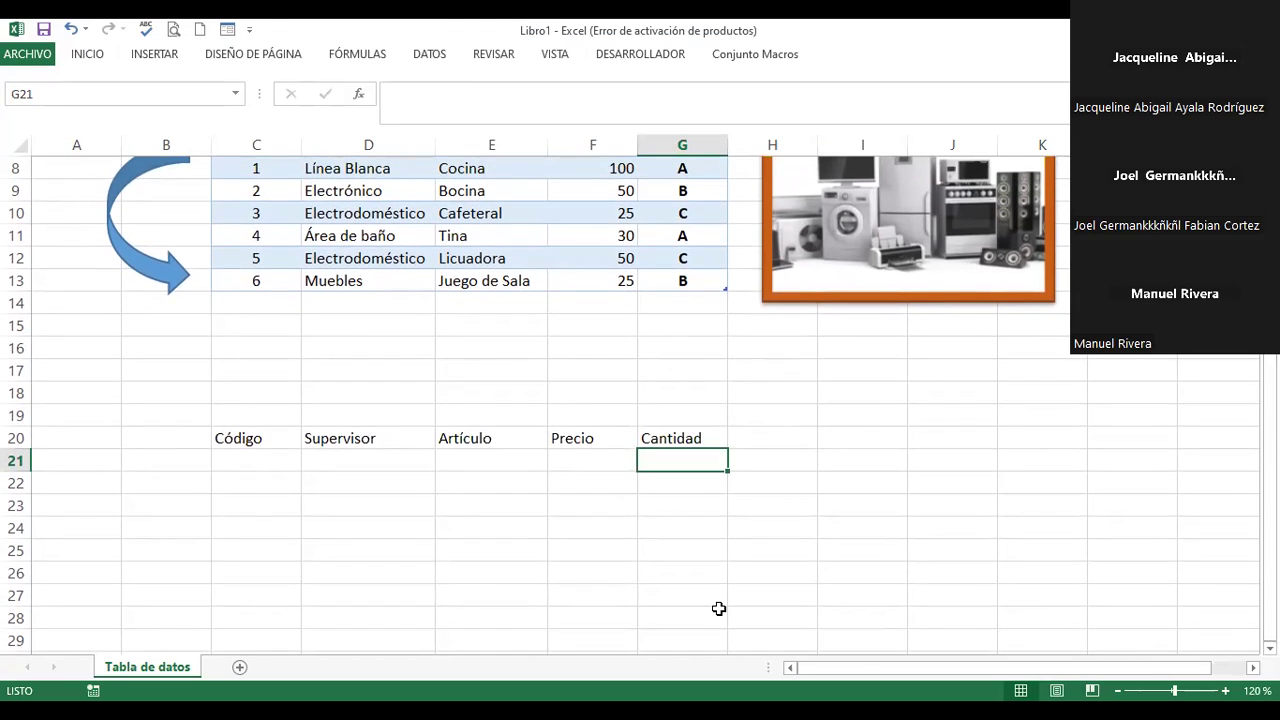
click(239, 466)
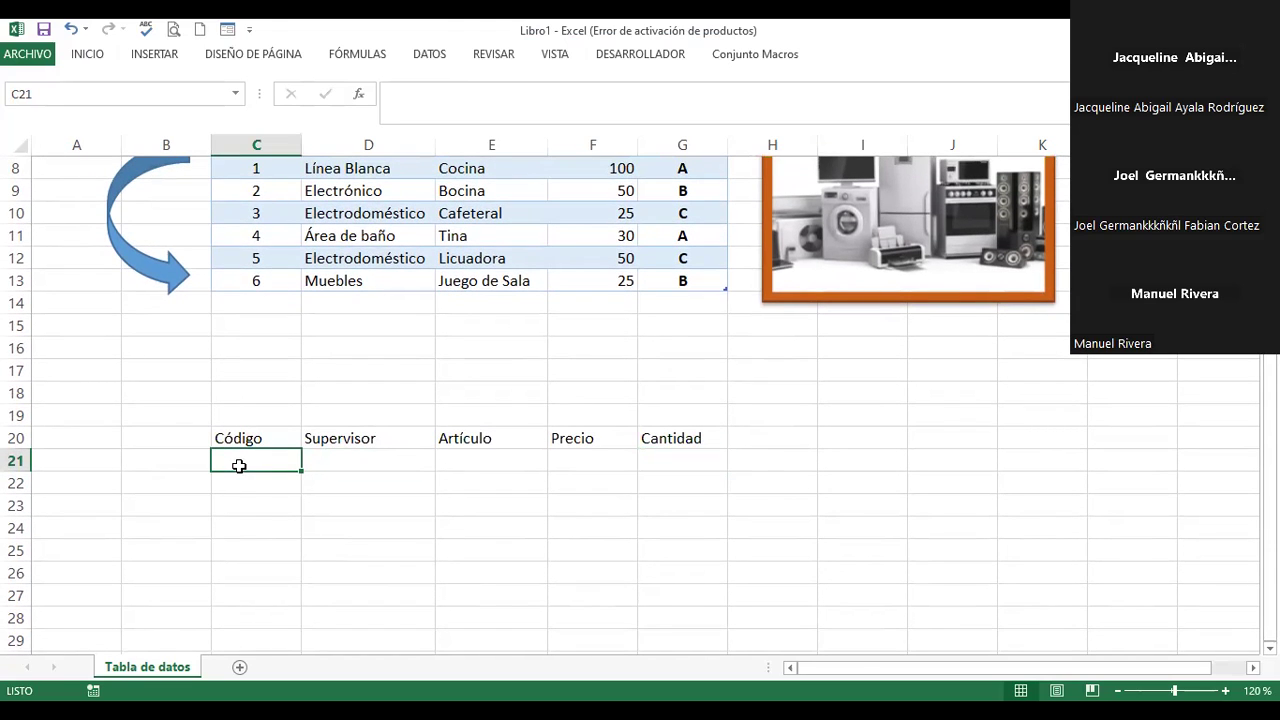
text('0010)
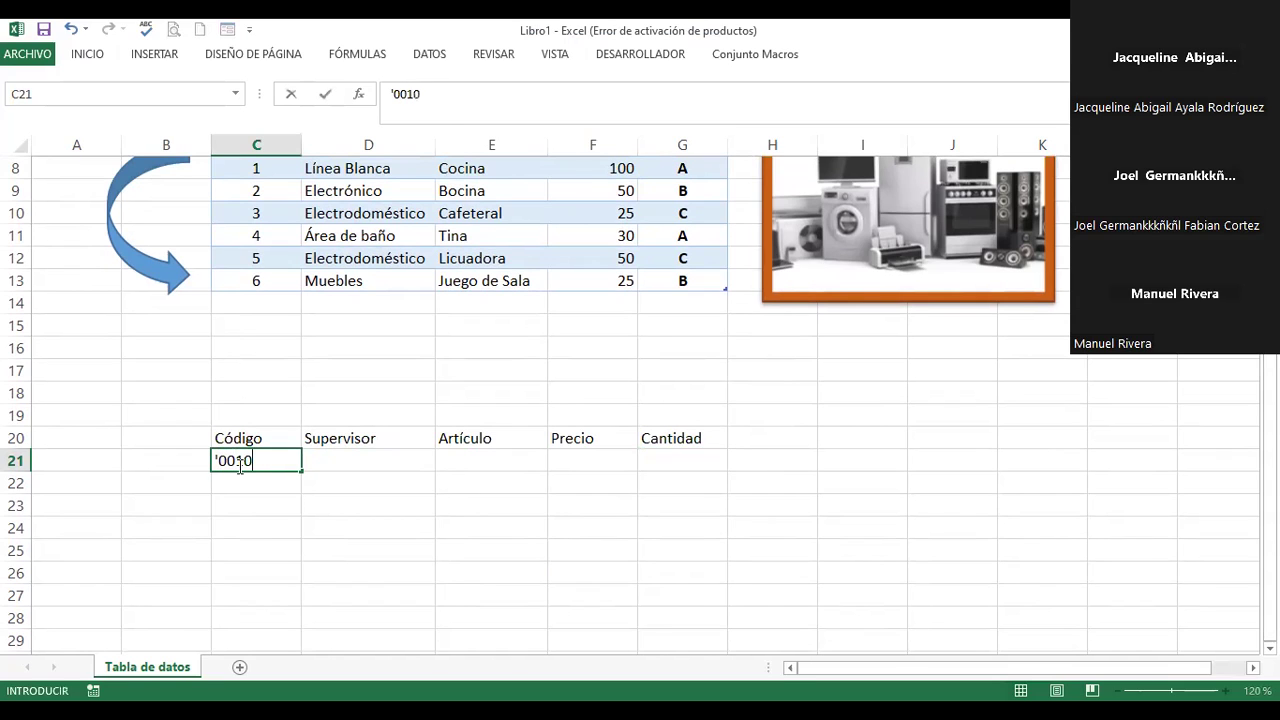
text(20)
key(Return)
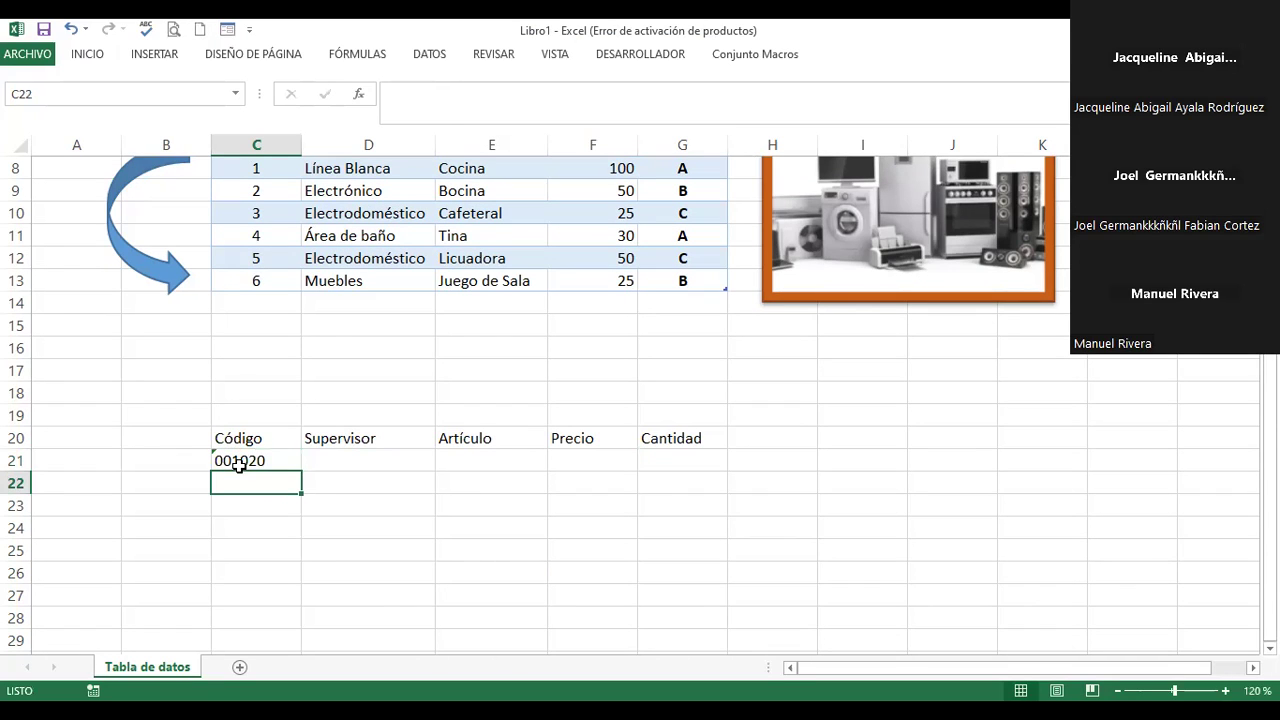
click(239, 462)
double_click(242, 461)
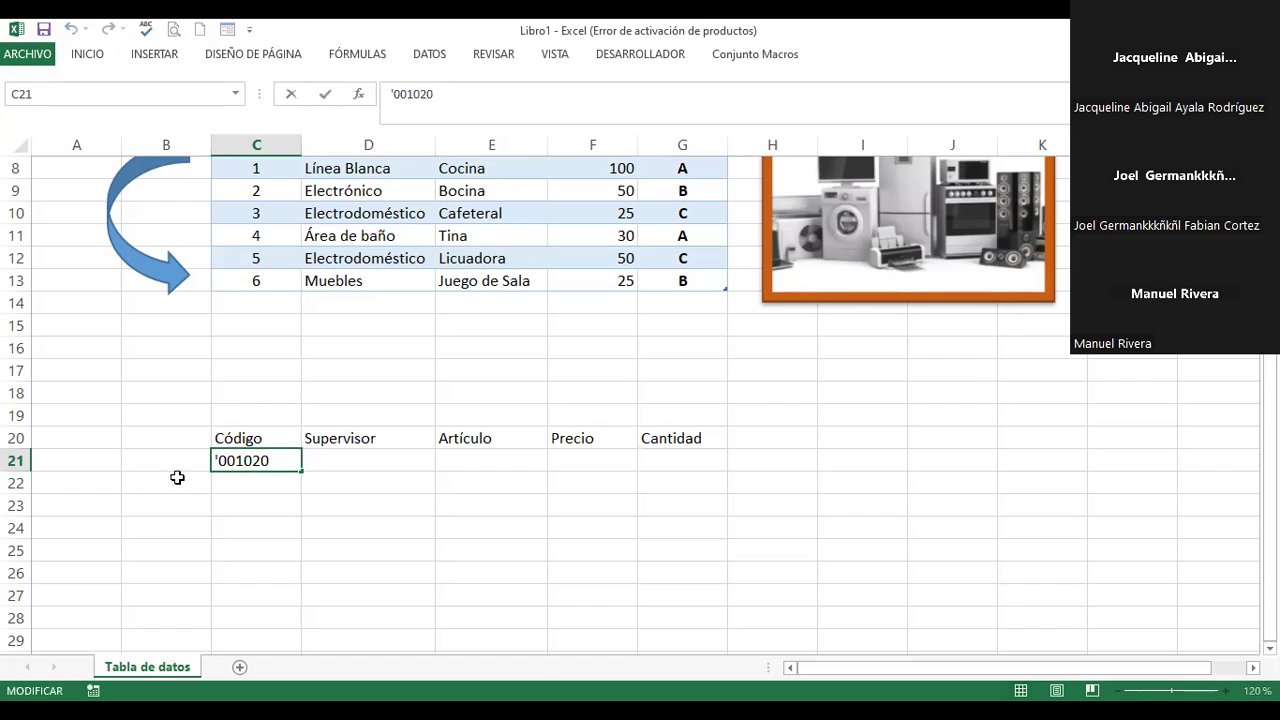
click(217, 464)
key(Return)
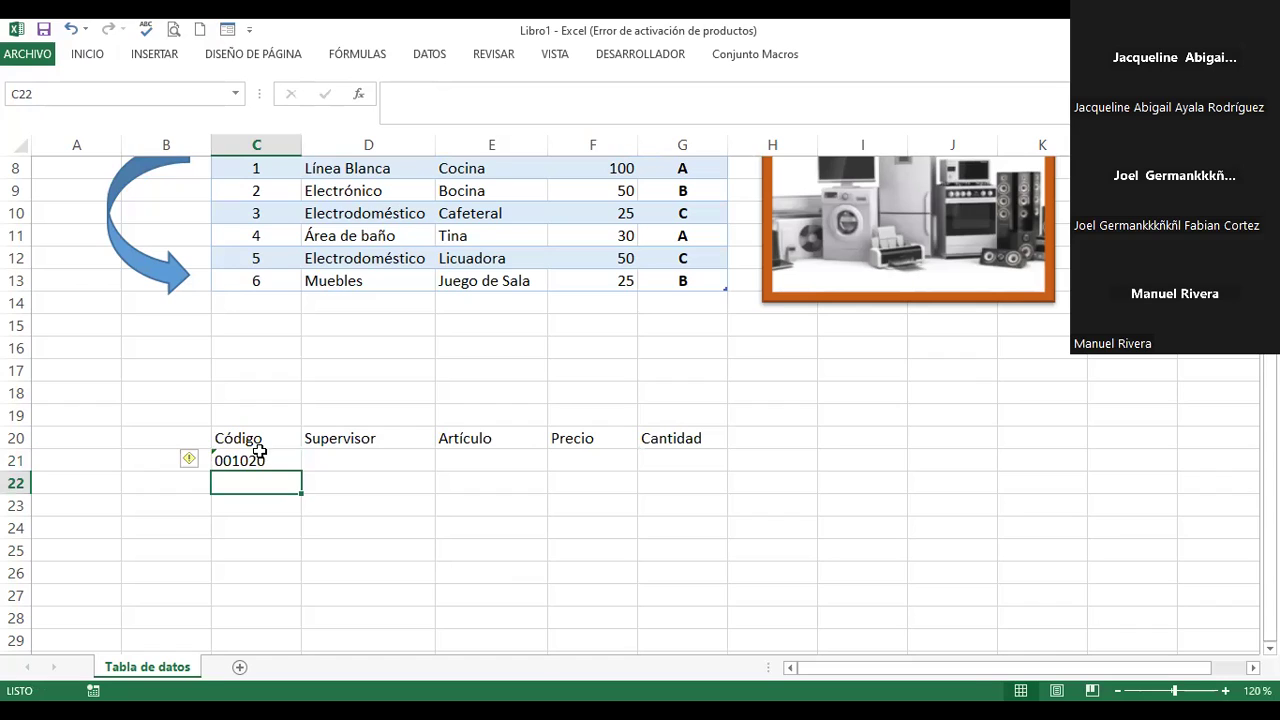
Step: Fill the codes 001021 through 001027 down column C to C28
click(258, 455)
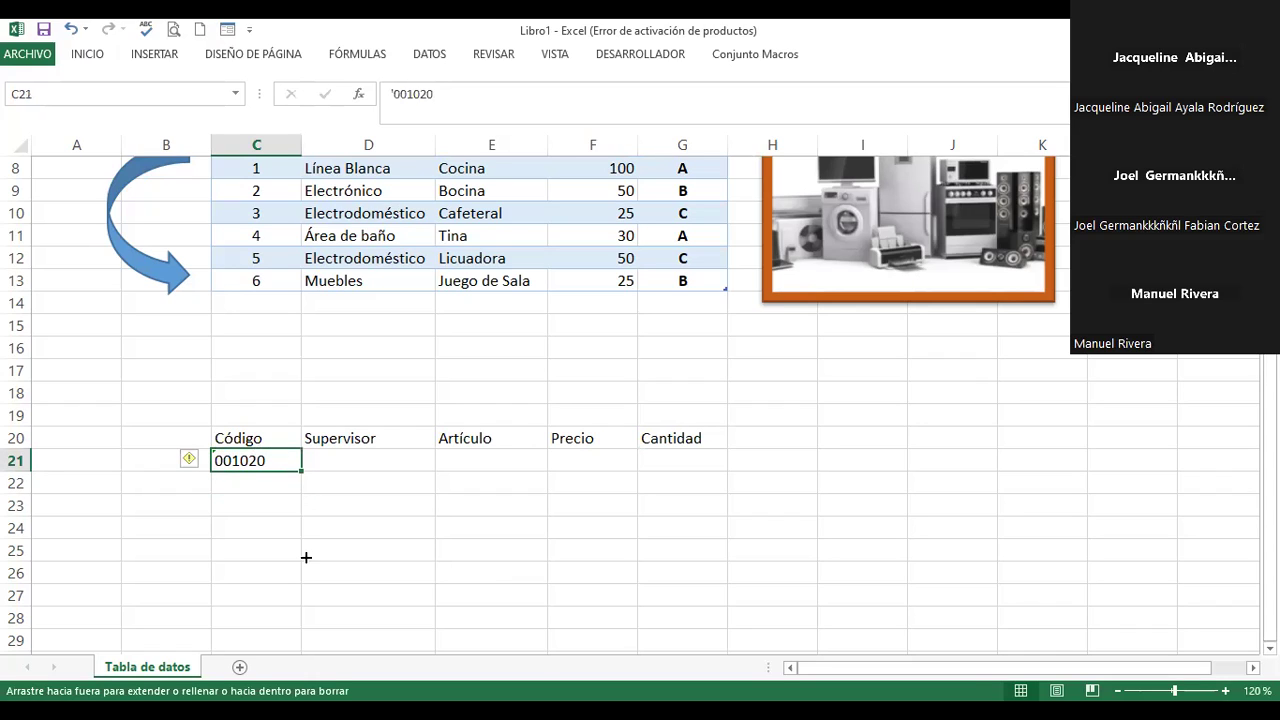
drag(308, 595, 308, 595)
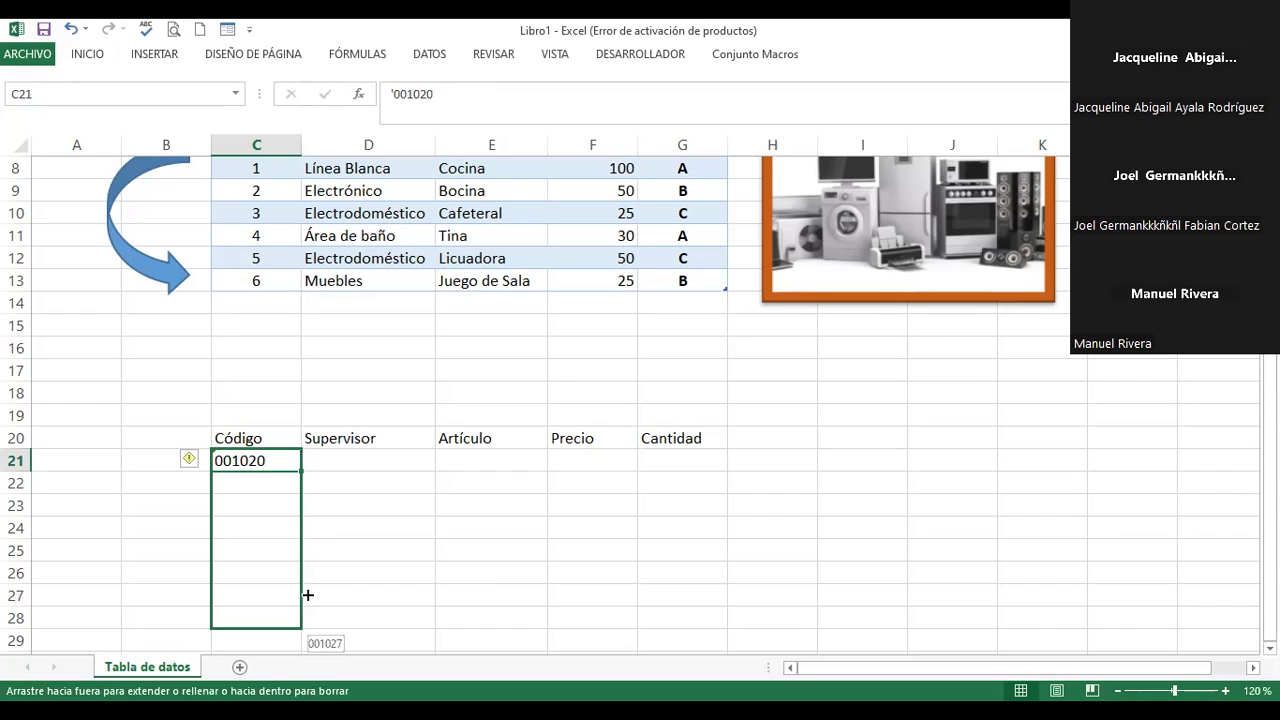
drag(308, 595, 337, 603)
click(358, 458)
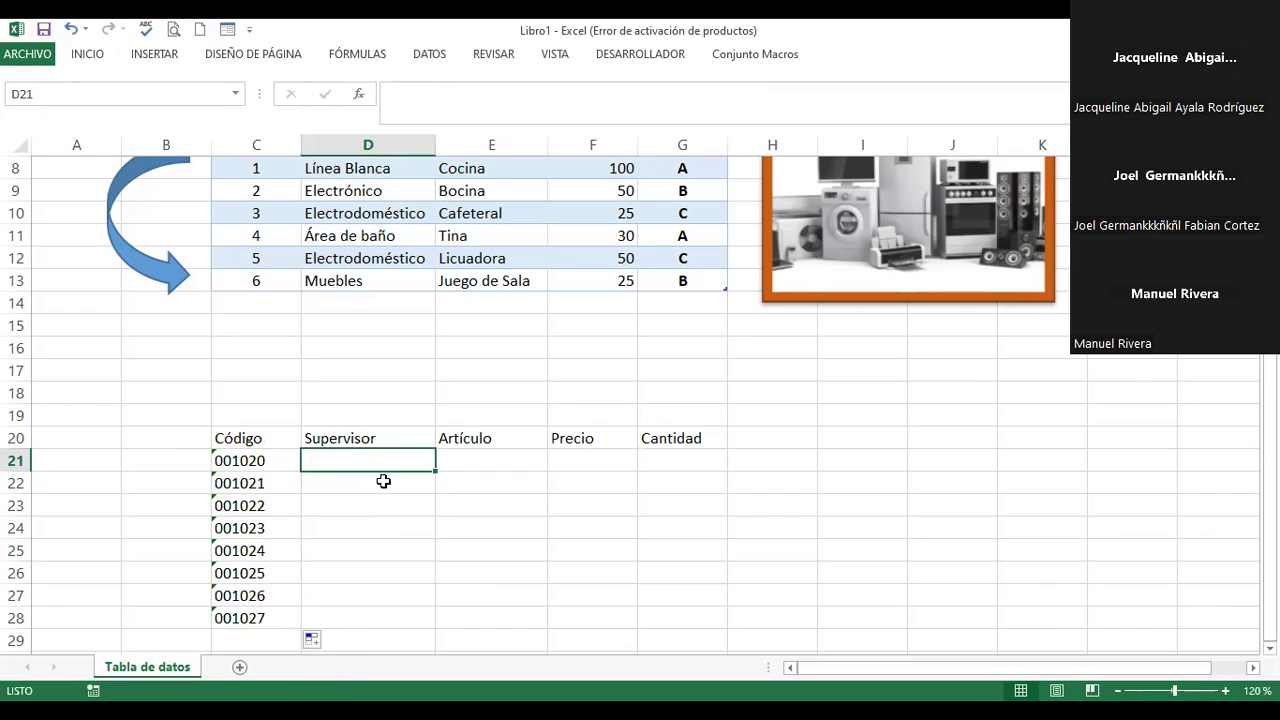
Step: Fill row 21 with the supervisor's name, Mouse inalambrico, price 12 and quantity 5
text(Miguel Pla)
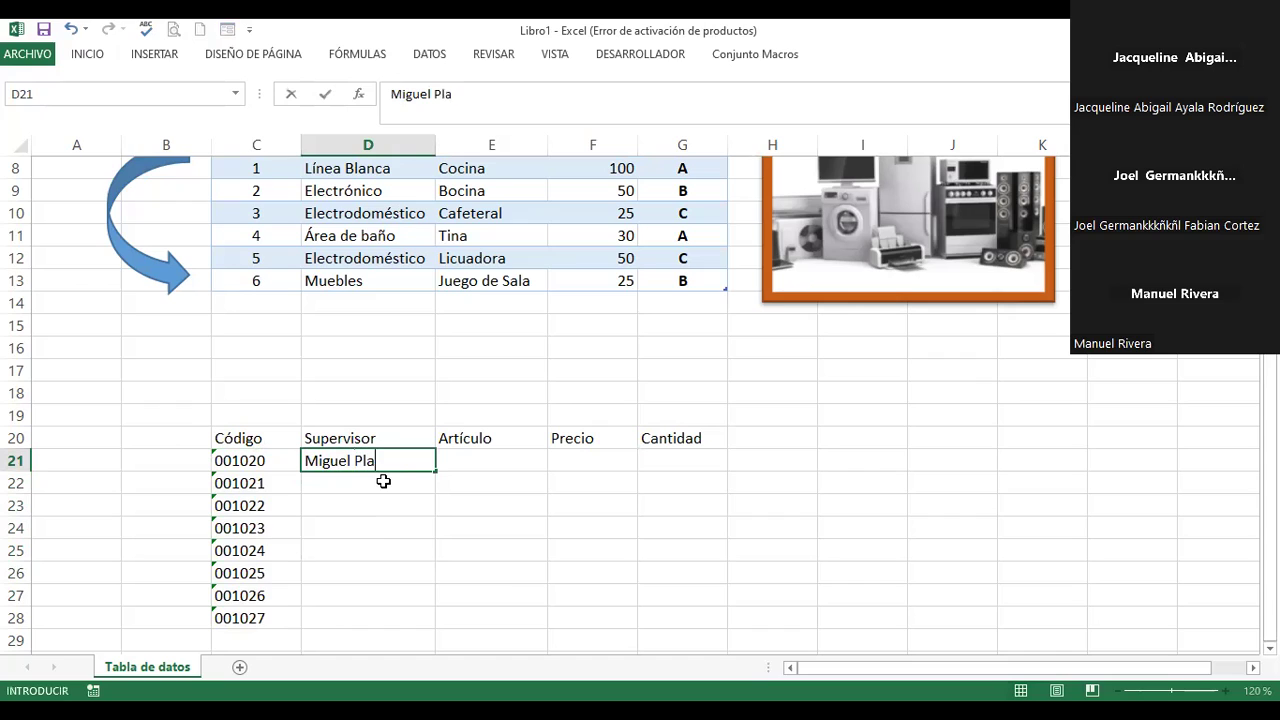
text(ero)
key(BackSpace)
key(BackSpace)
key(BackSpace)
text(tero)
key(Tab)
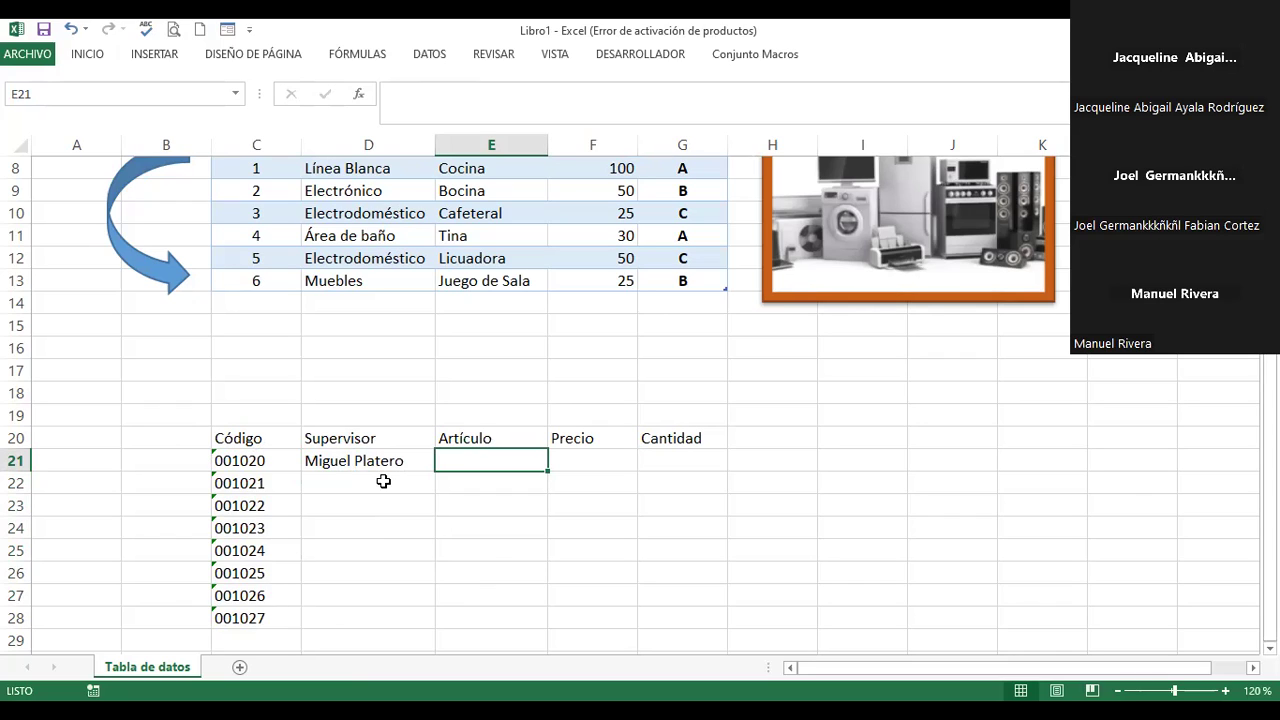
text(Mouse inalambrico)
key(Tab)
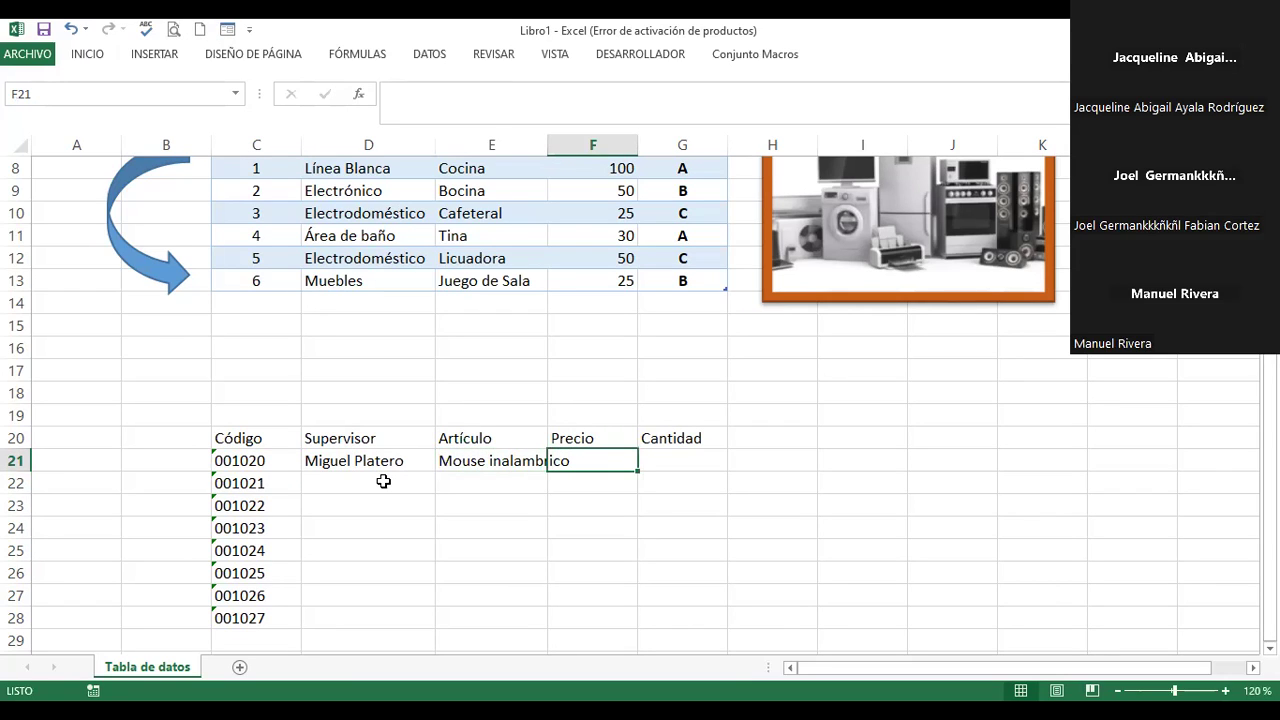
text(12)
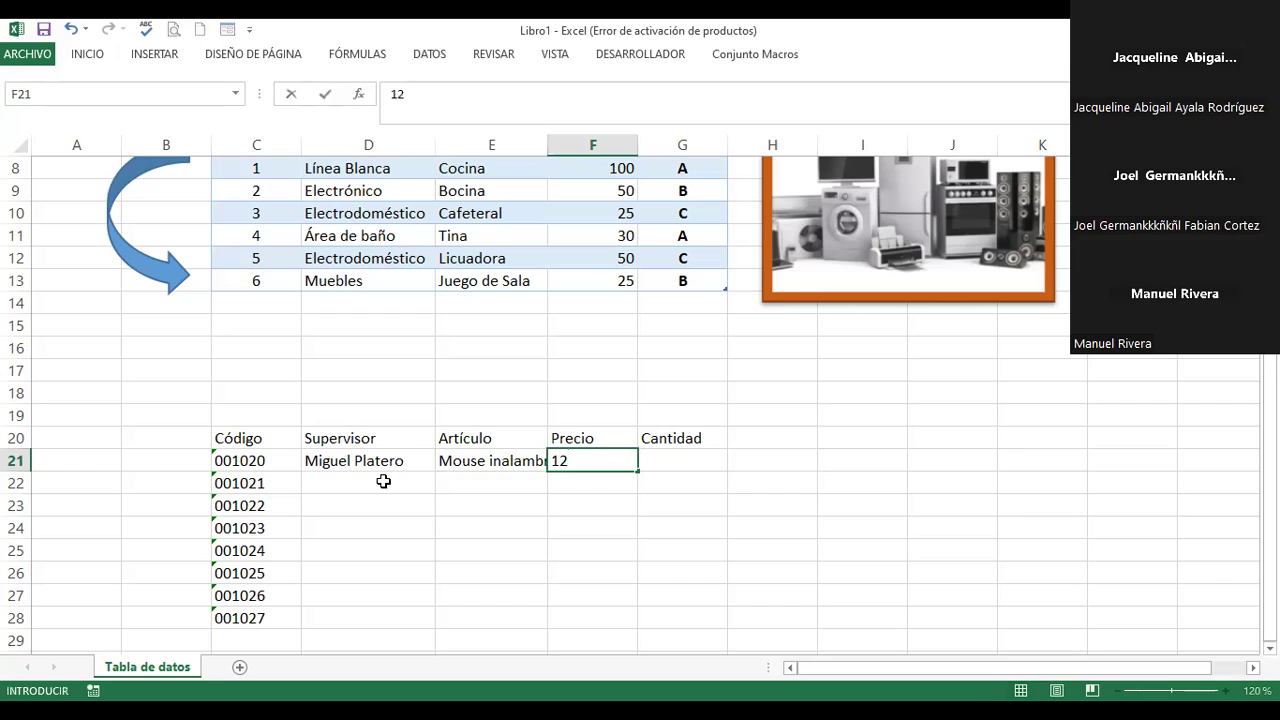
key(Tab)
text(5)
key(Return)
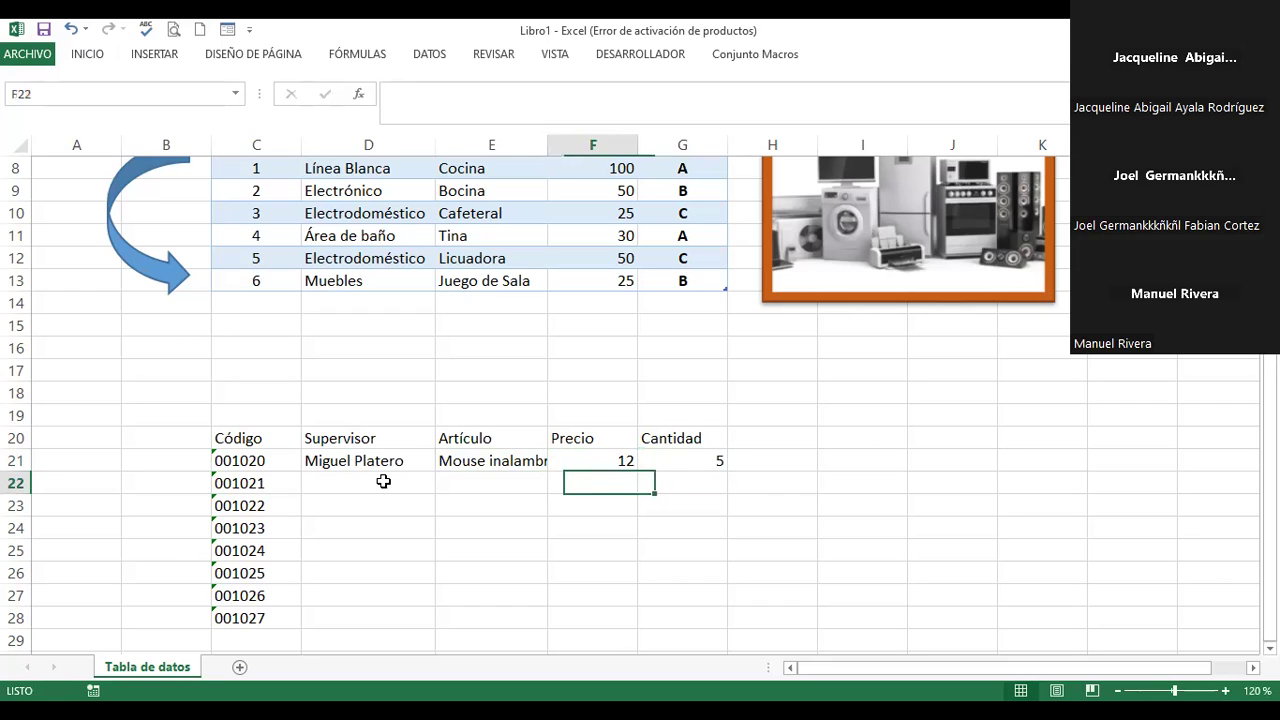
Step: Fill row 22 with the second supervisor's name, Monitor 14", price 125 and quantity 3
key(Left)
key(Left)
text(Olga Villalta)
key(ctrl+Return)
key(Right)
text(Monito)
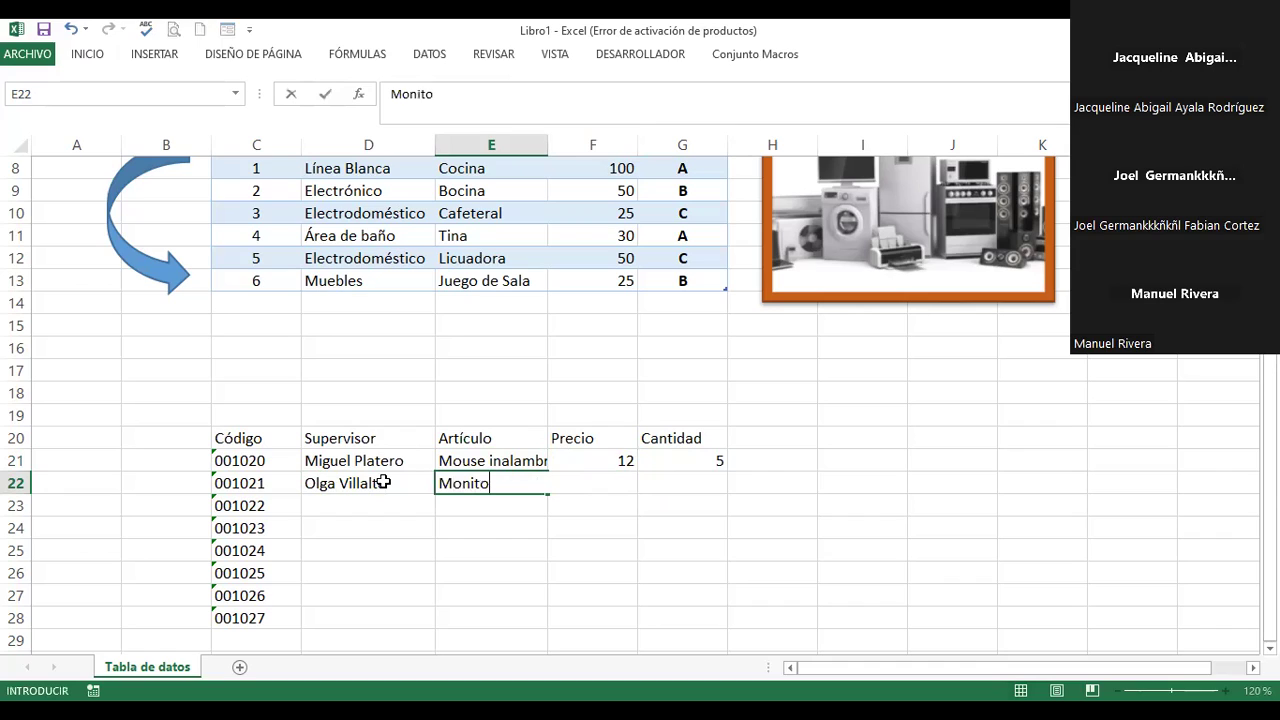
text(r)
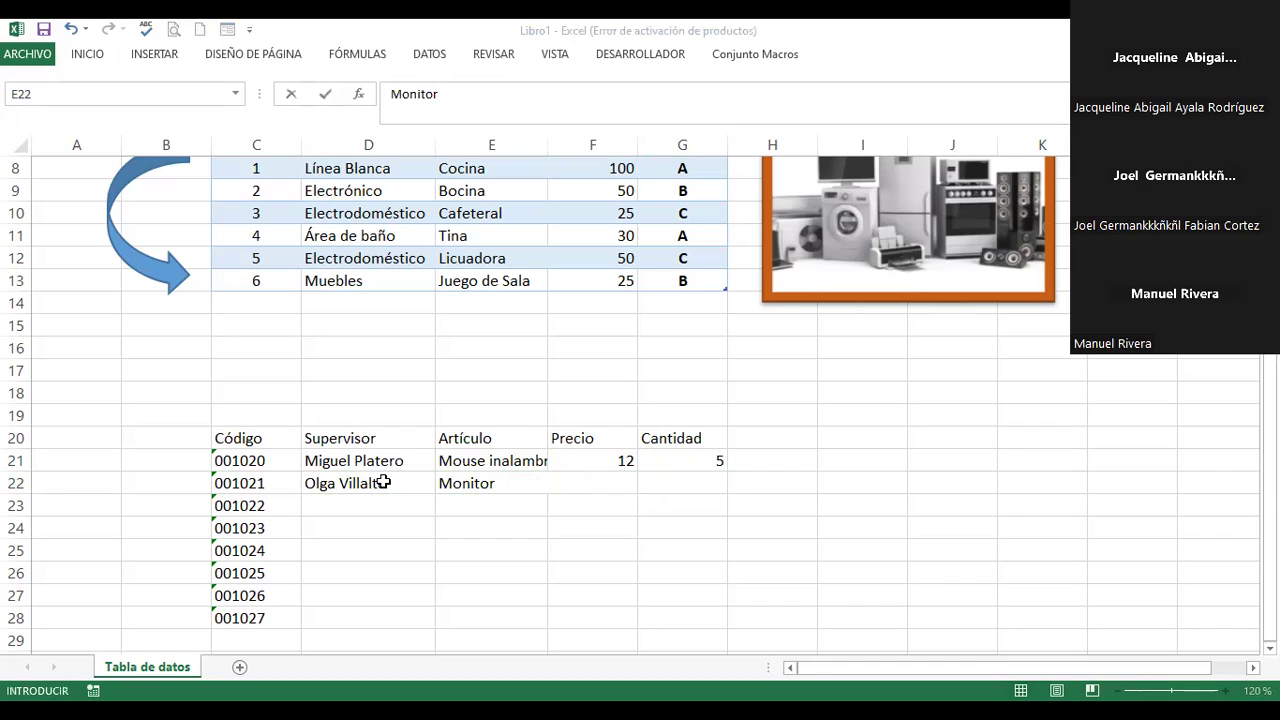
text( 14")
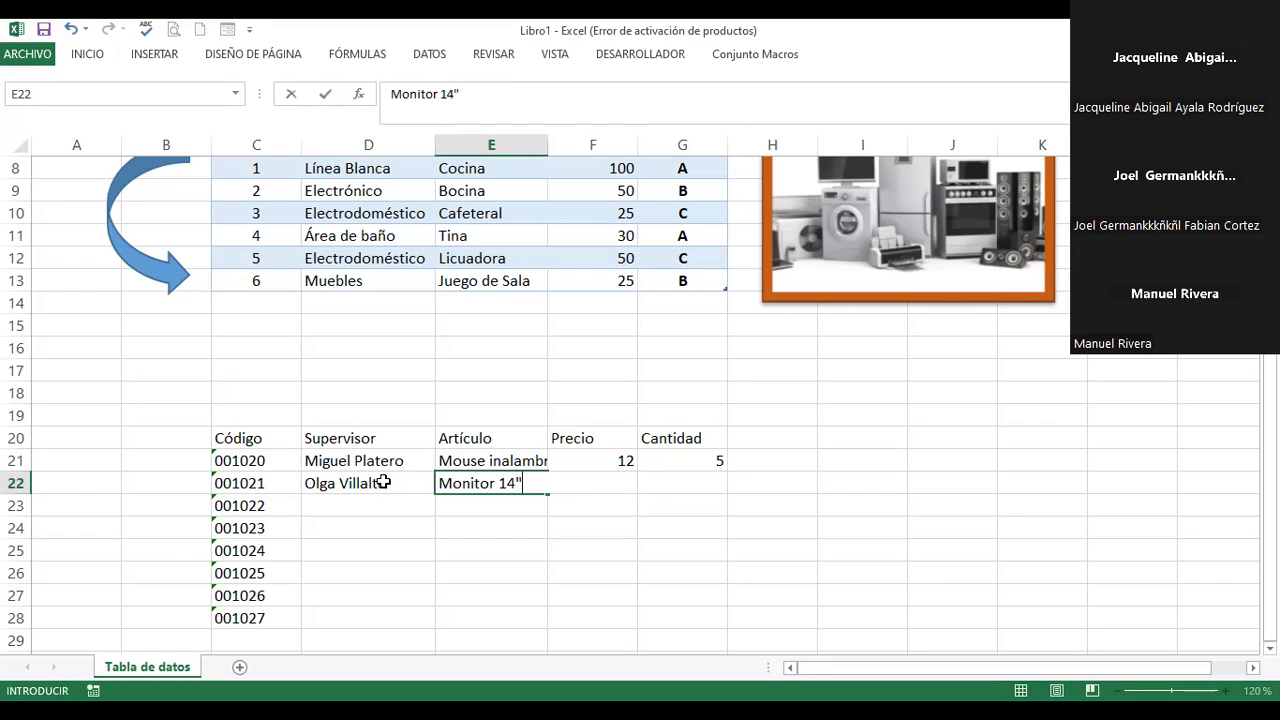
key(Tab)
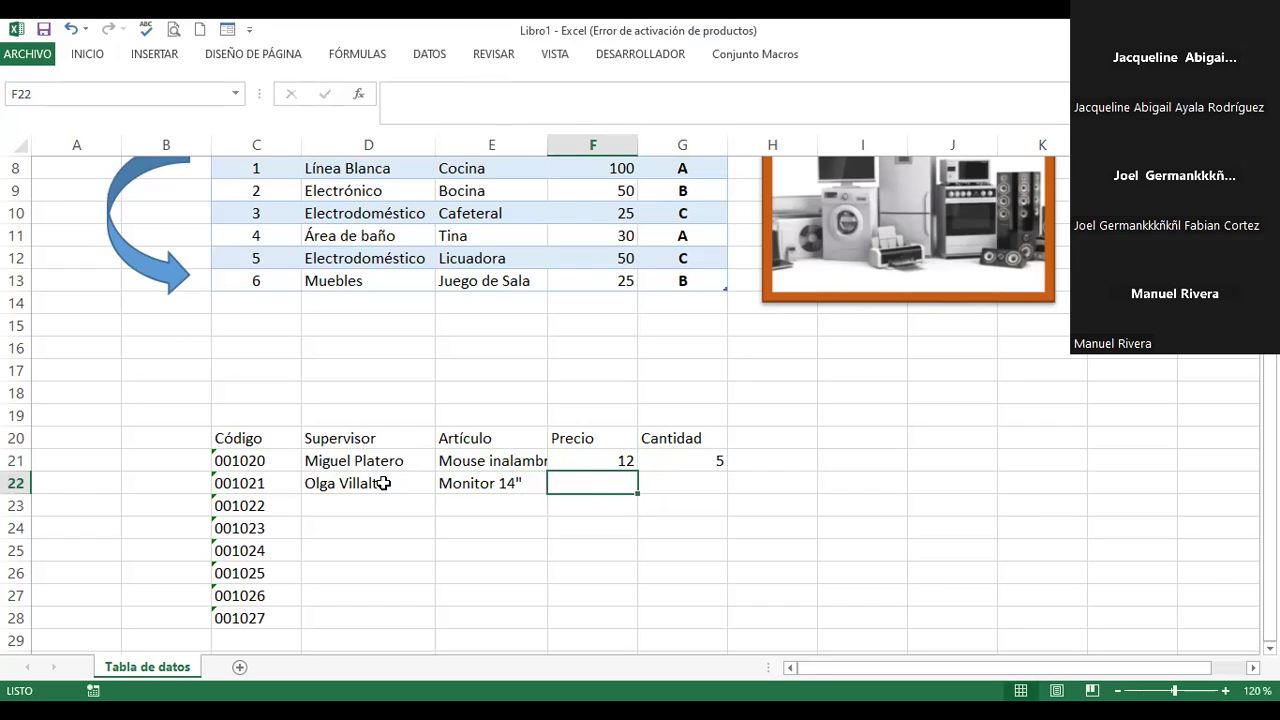
click(383, 483)
key(Tab)
key(Tab)
text(125)
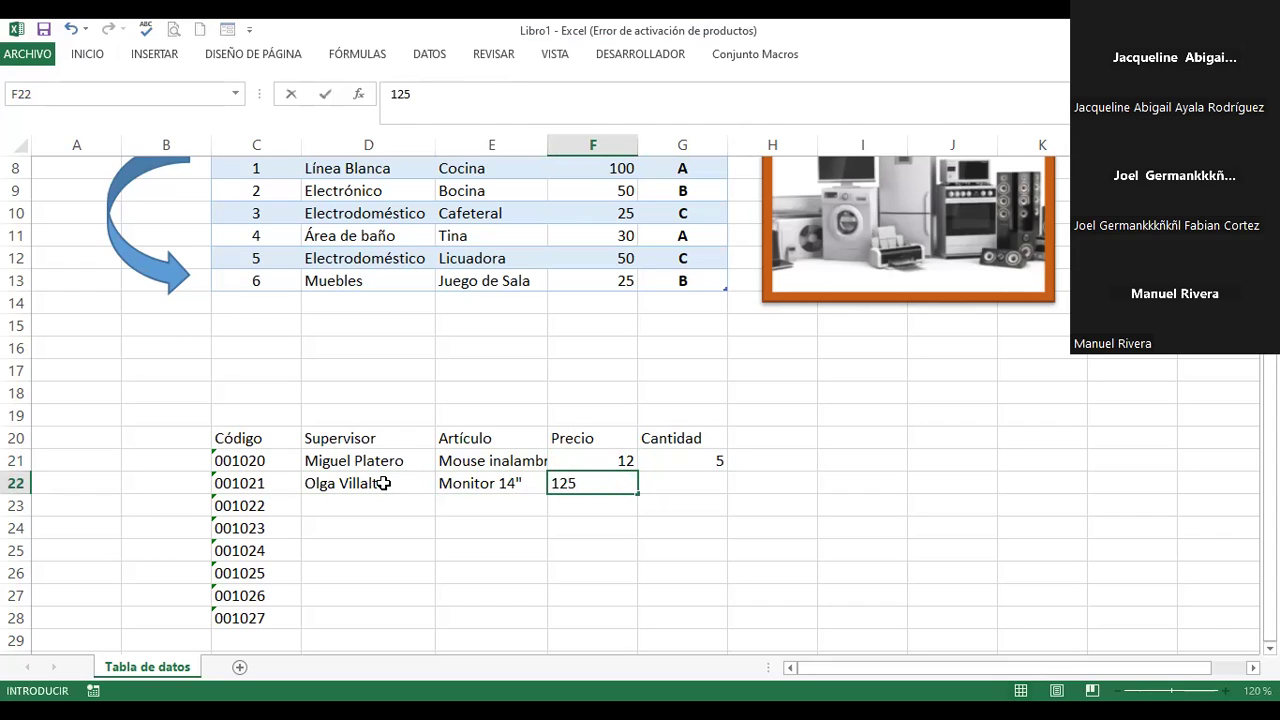
key(Tab)
text(3)
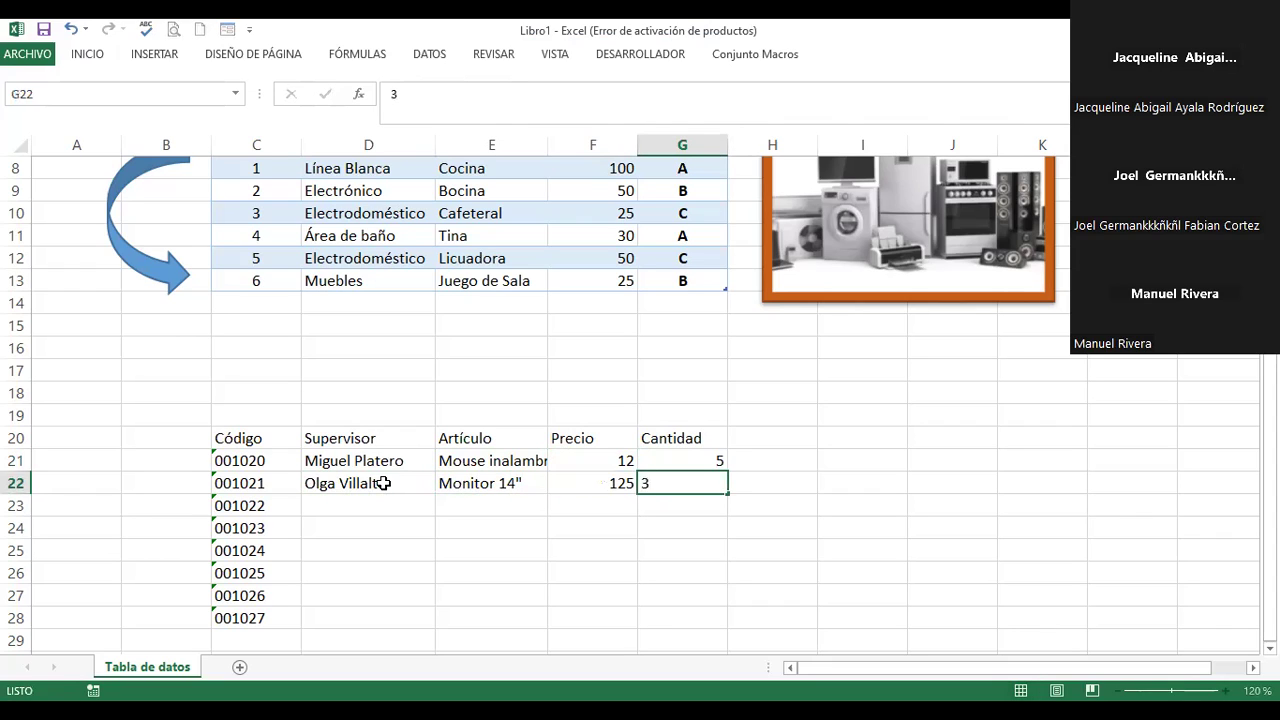
key(Return)
key(Left)
key(Left)
key(Left)
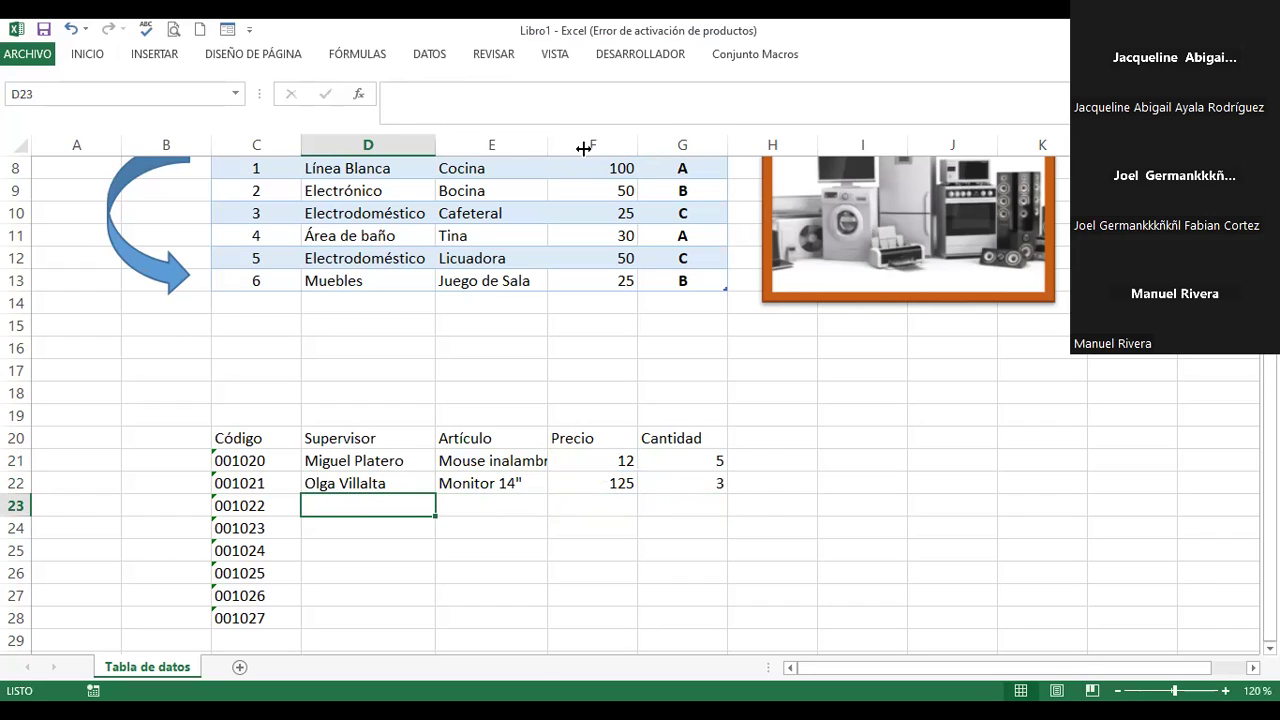
Step: Widen column E and enter row 23's supervisor name and the article Impresora Lasser
drag(583, 148, 585, 148)
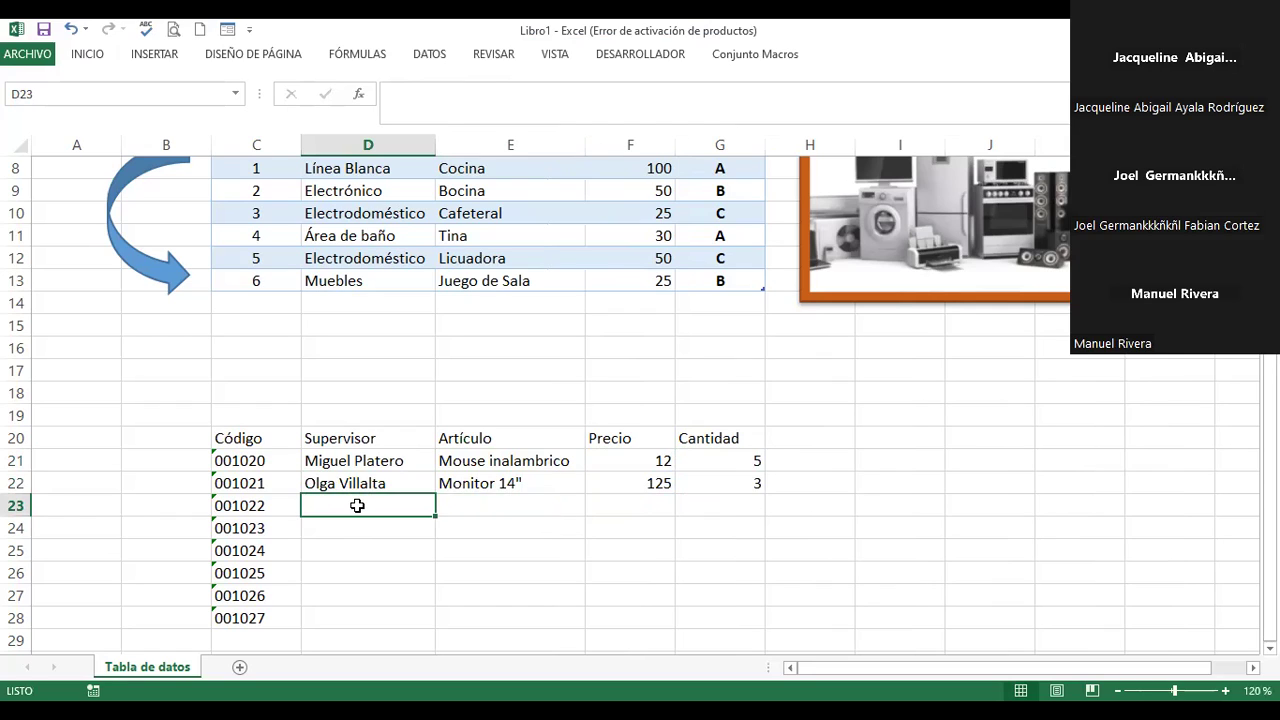
text(Camila Campos)
key(Tab)
text(Impresoa)
key(BackSpace)
key(BackSpace)
text(ra Lasser)
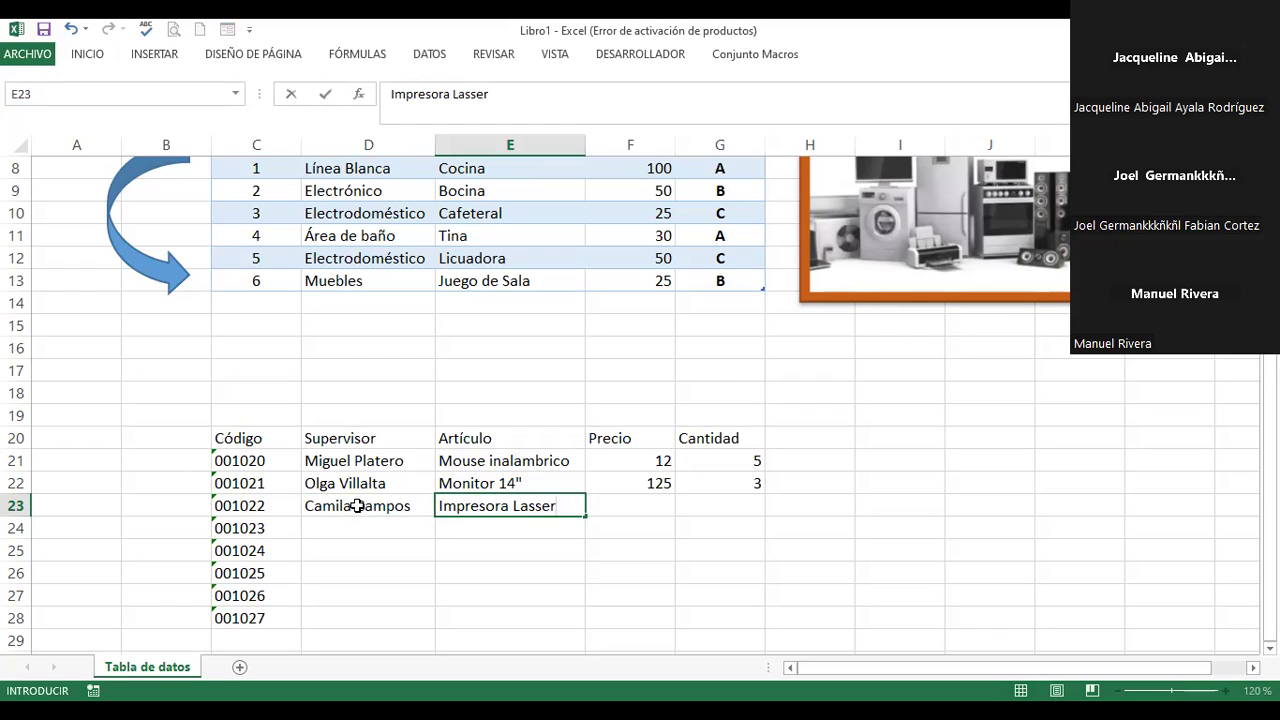
key(Tab)
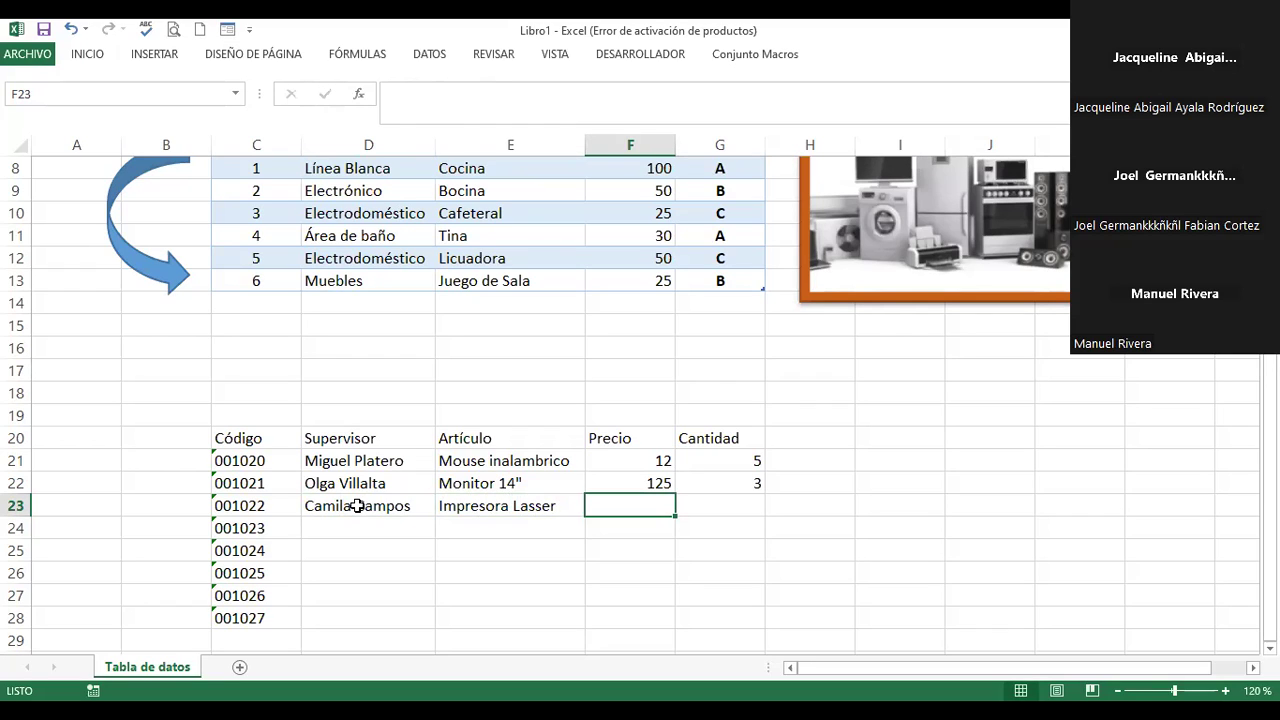
Step: Enter price 87 and quantity 2 in row 23
text(87)
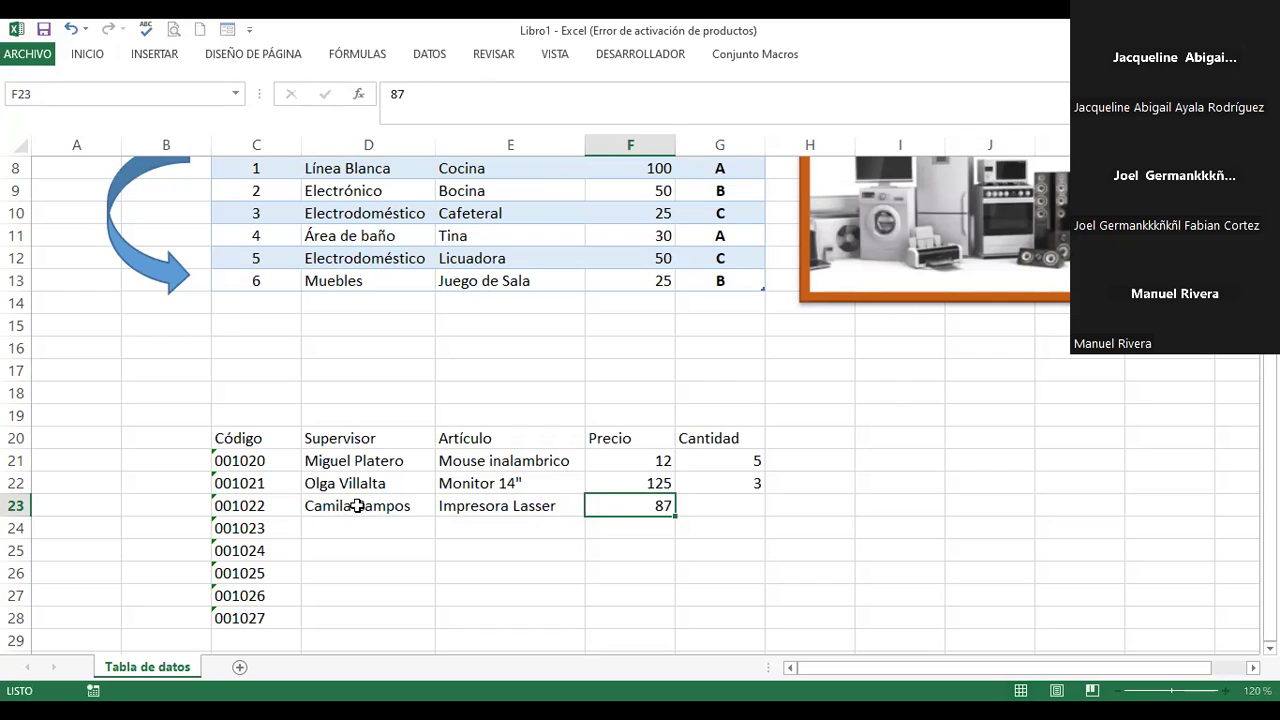
key(Tab)
text(2)
key(Down)
key(Left)
key(Left)
key(Left)
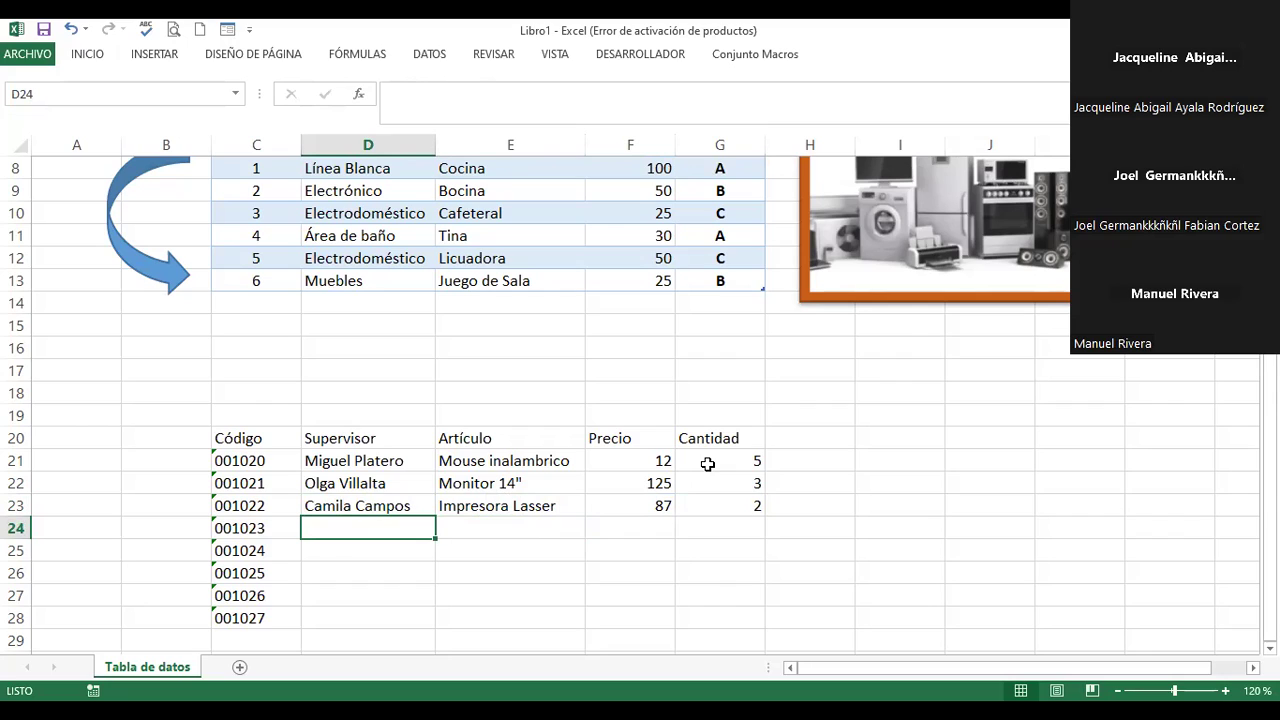
click(745, 490)
click(361, 526)
Step: Zoom the sheet to 150% to see the lower rows of the list
ctrl+scroll(361, 526, down, 2)
ctrl+scroll(361, 526, down, 1)
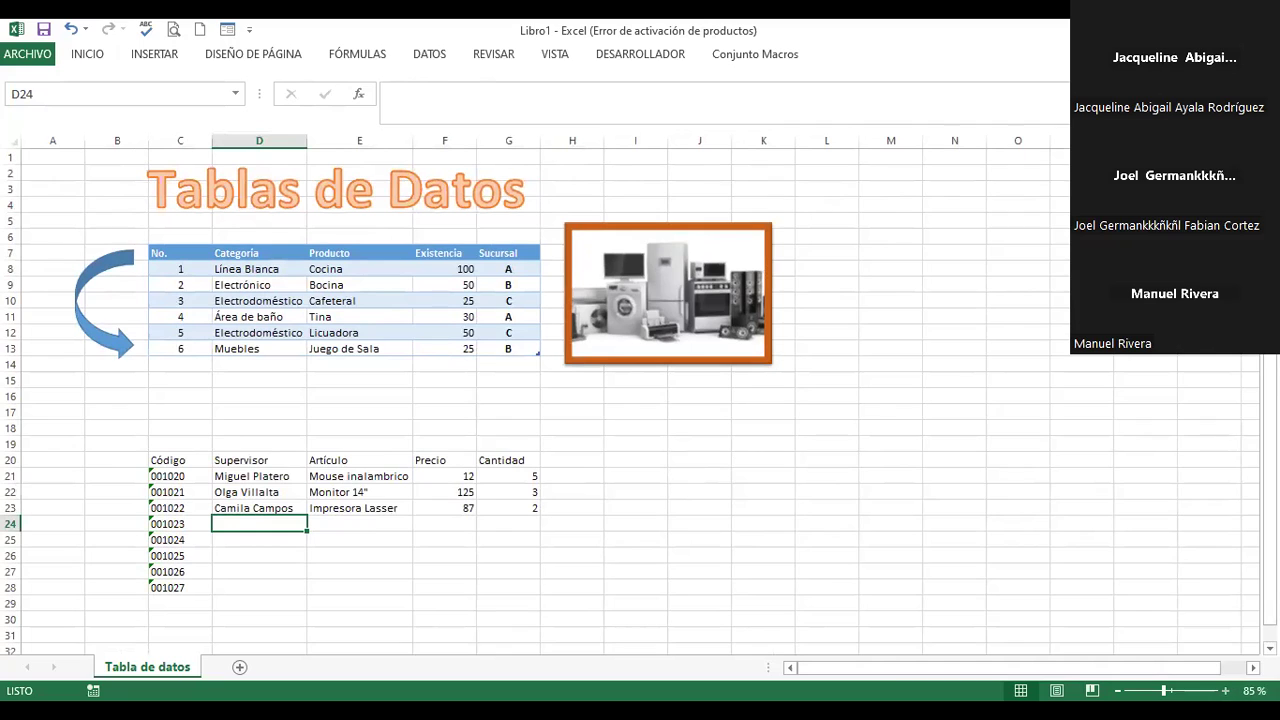
click(1225, 690)
click(1225, 690)
click(1225, 690)
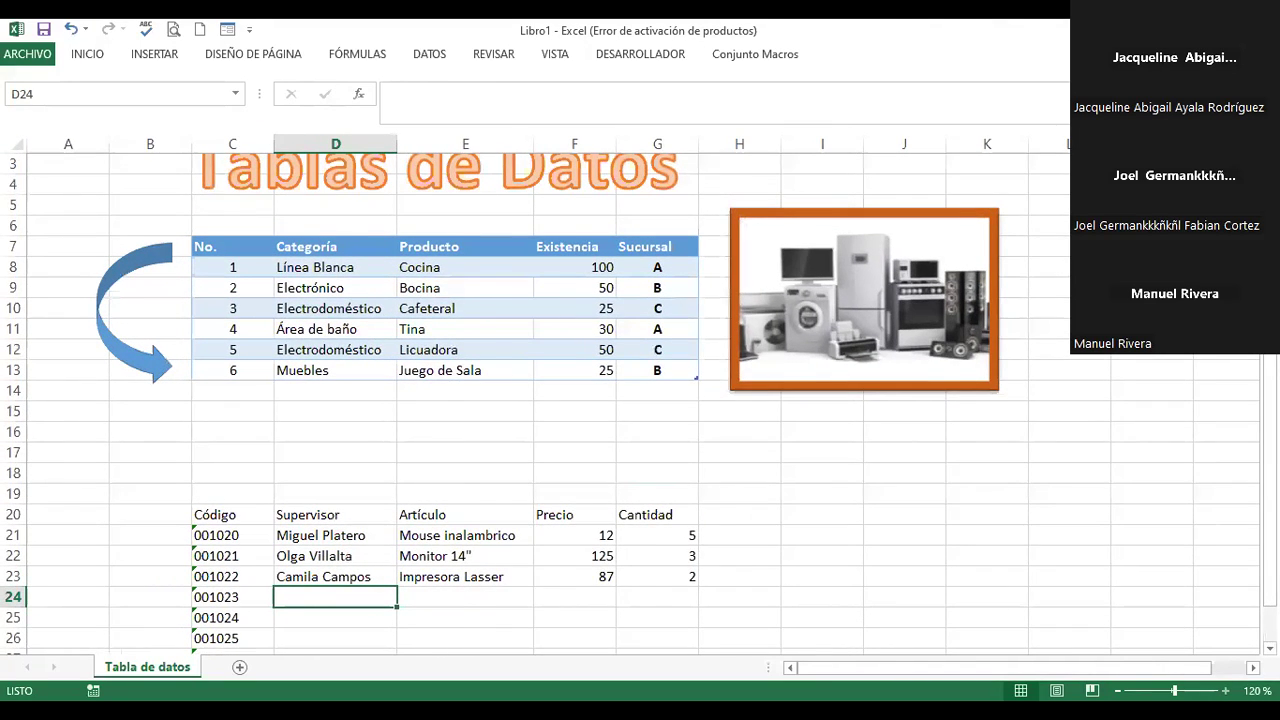
click(1225, 690)
click(1225, 690)
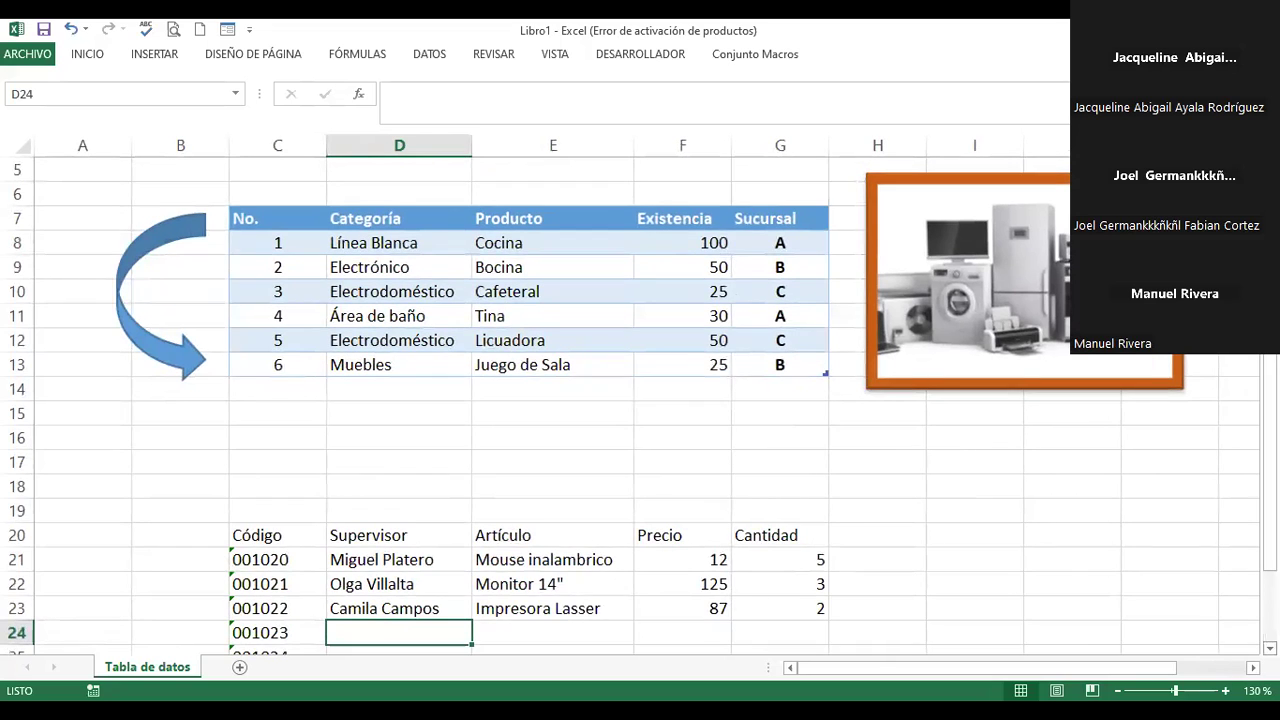
scroll(1269, 648, down, 4)
click(1269, 648)
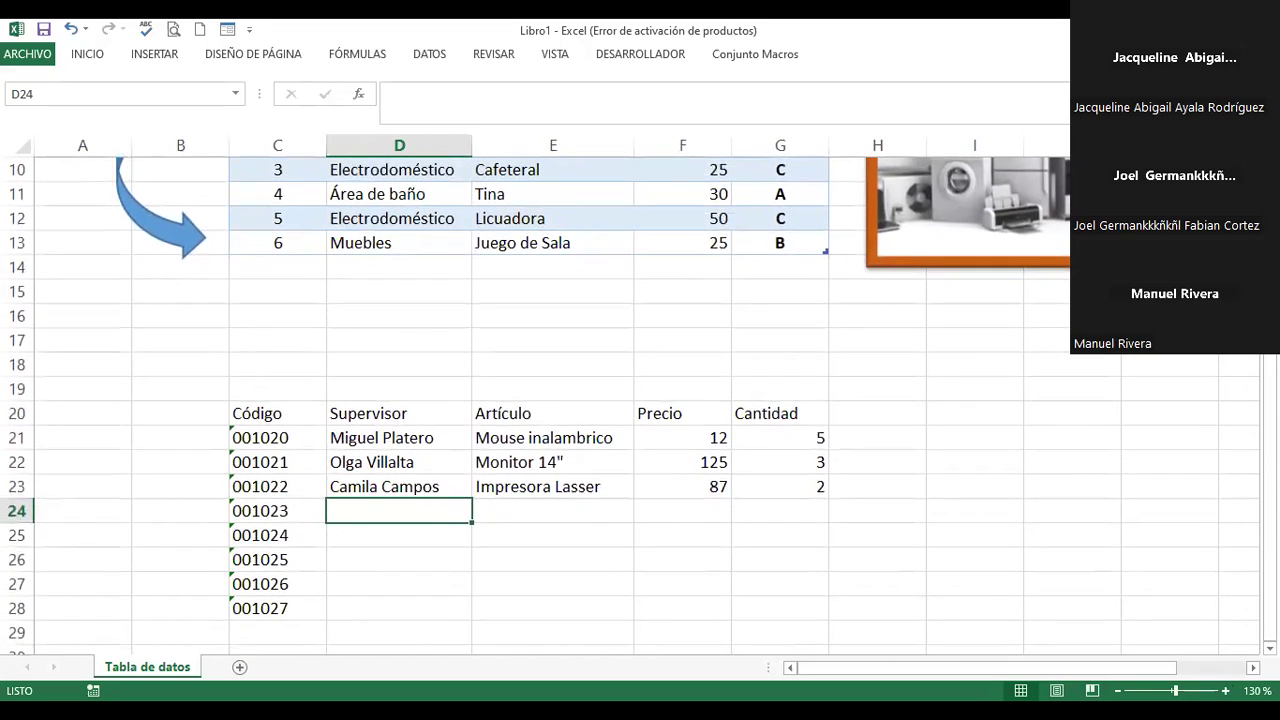
click(1225, 690)
click(1225, 690)
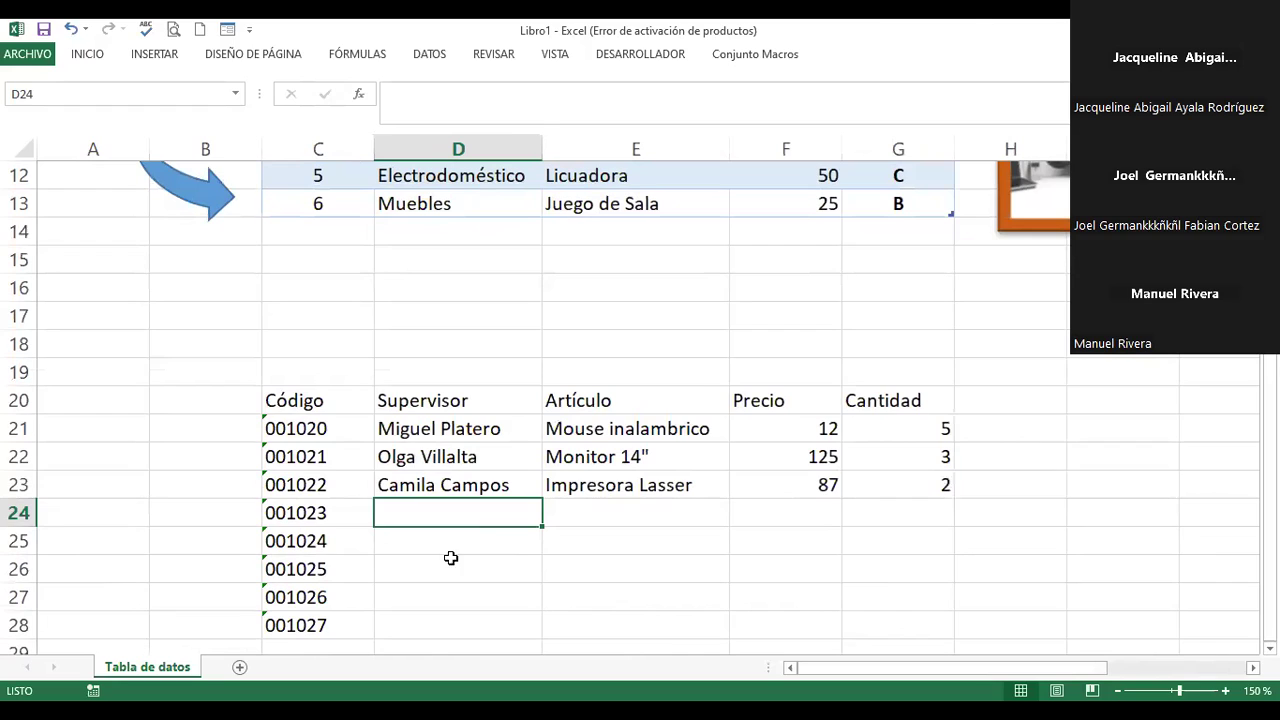
Step: Fill row 24 with the supervisor's name, Laptop Dell, price 650 and quantity 3
text(Argentina Pérez)
key(Tab)
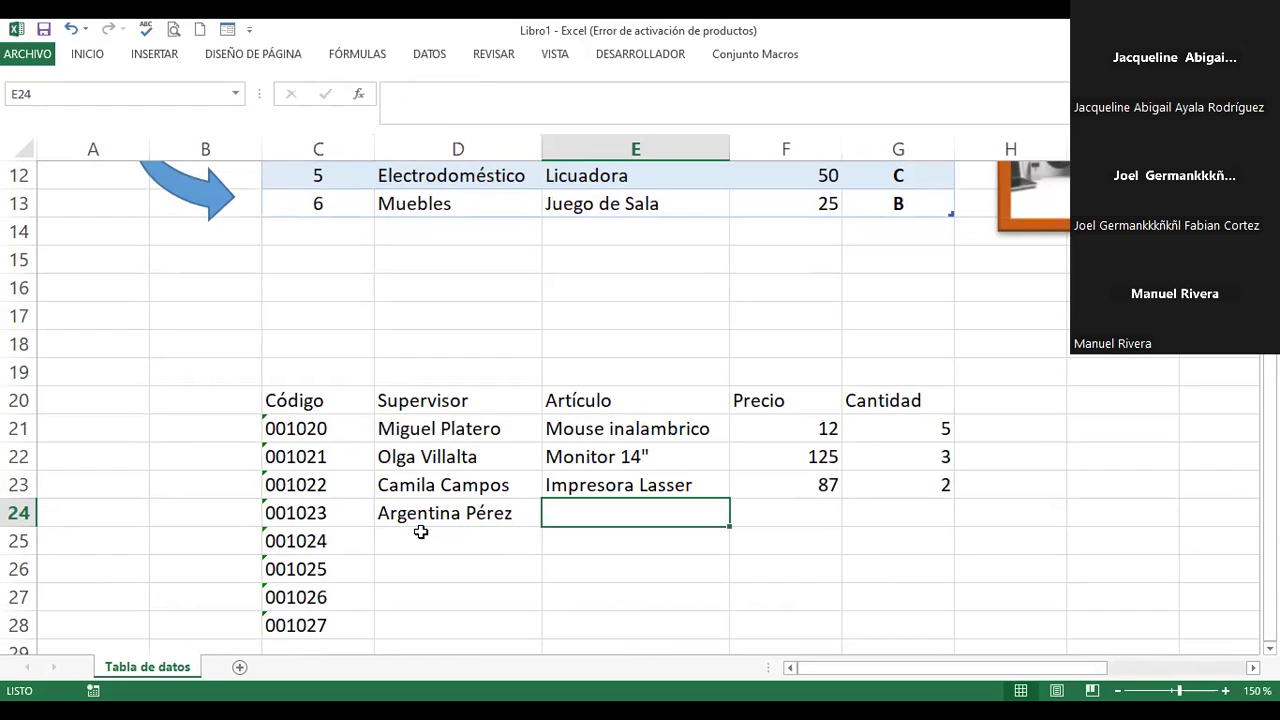
text(Laptop )
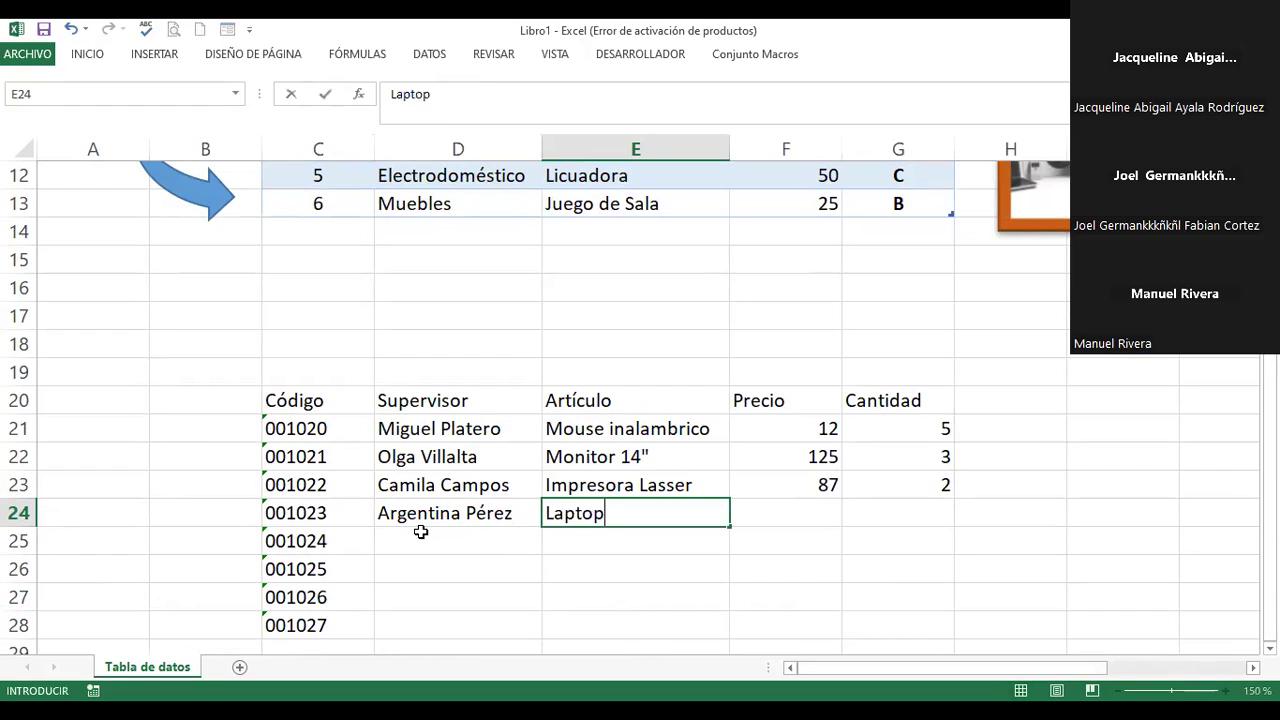
text(Dell)
key(Tab)
text(650)
key(Tab)
text(3)
key(Return)
Step: In row 25 enter the supervisor's name and the article Bocina bluethoo
key(Left)
key(Left)
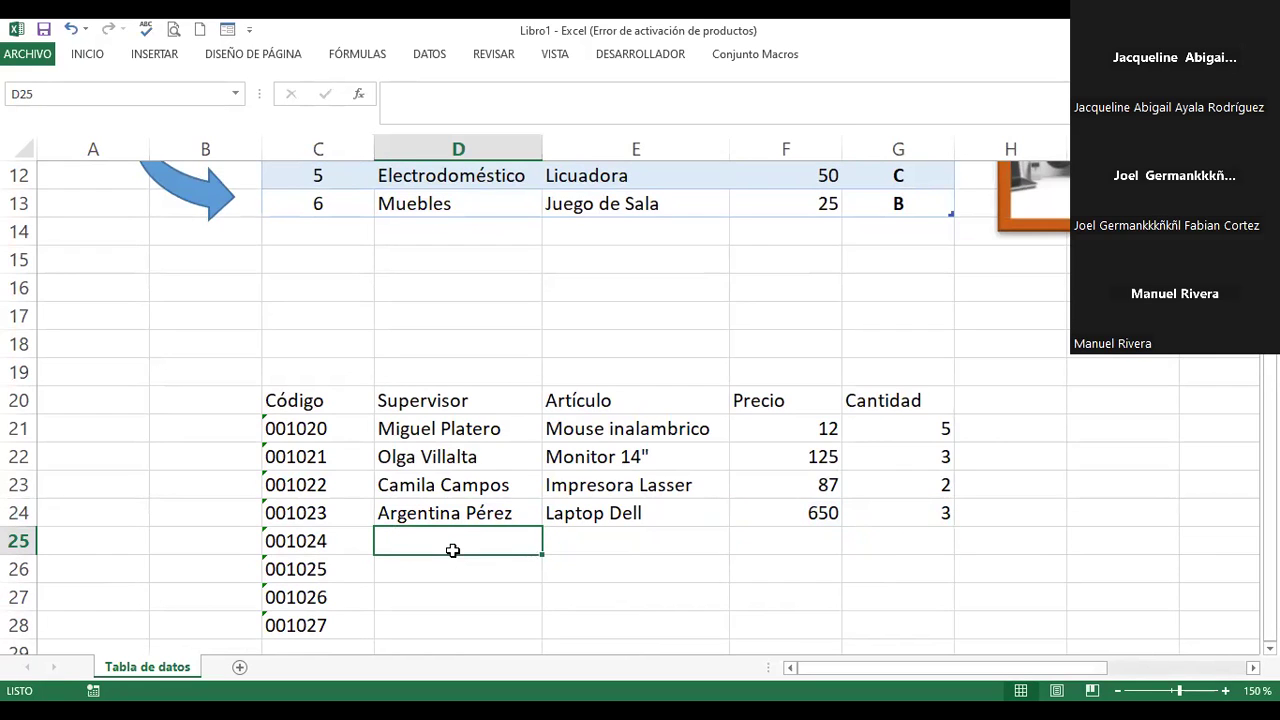
text(Jo)
text(el C)
text(hama)
key(BackSpace)
text(magua)
key(Tab)
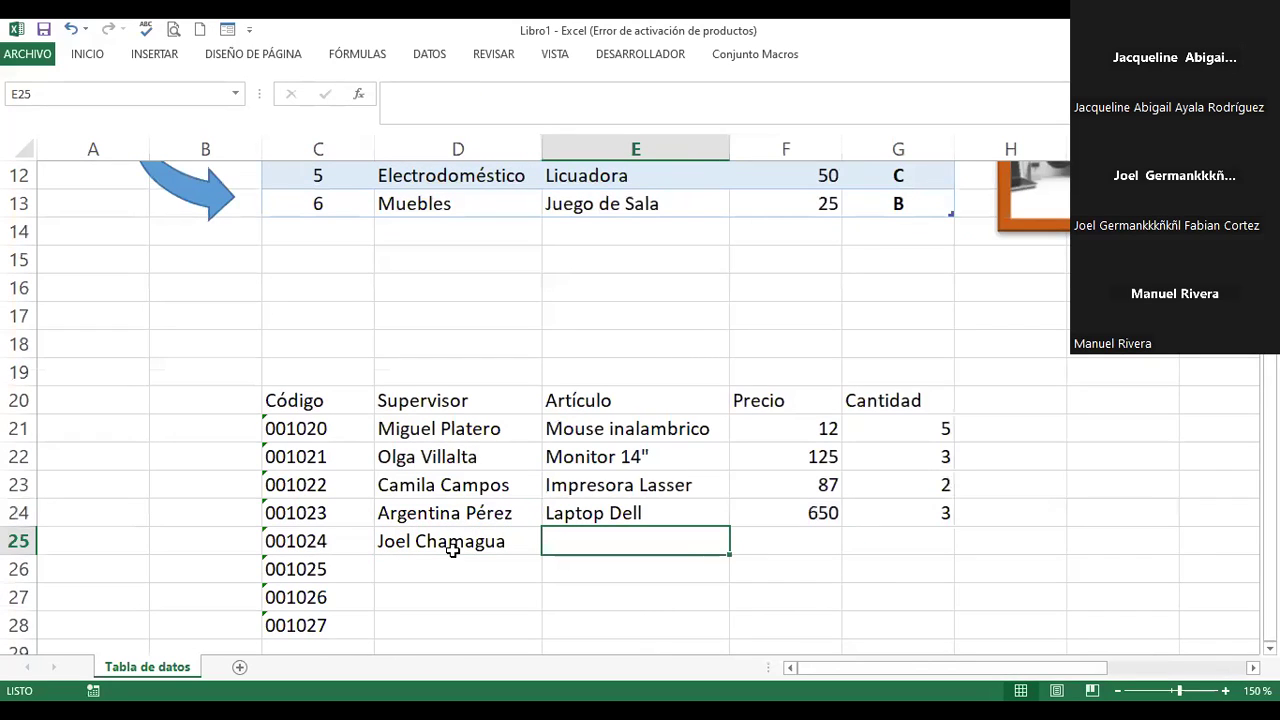
text(Bocinas)
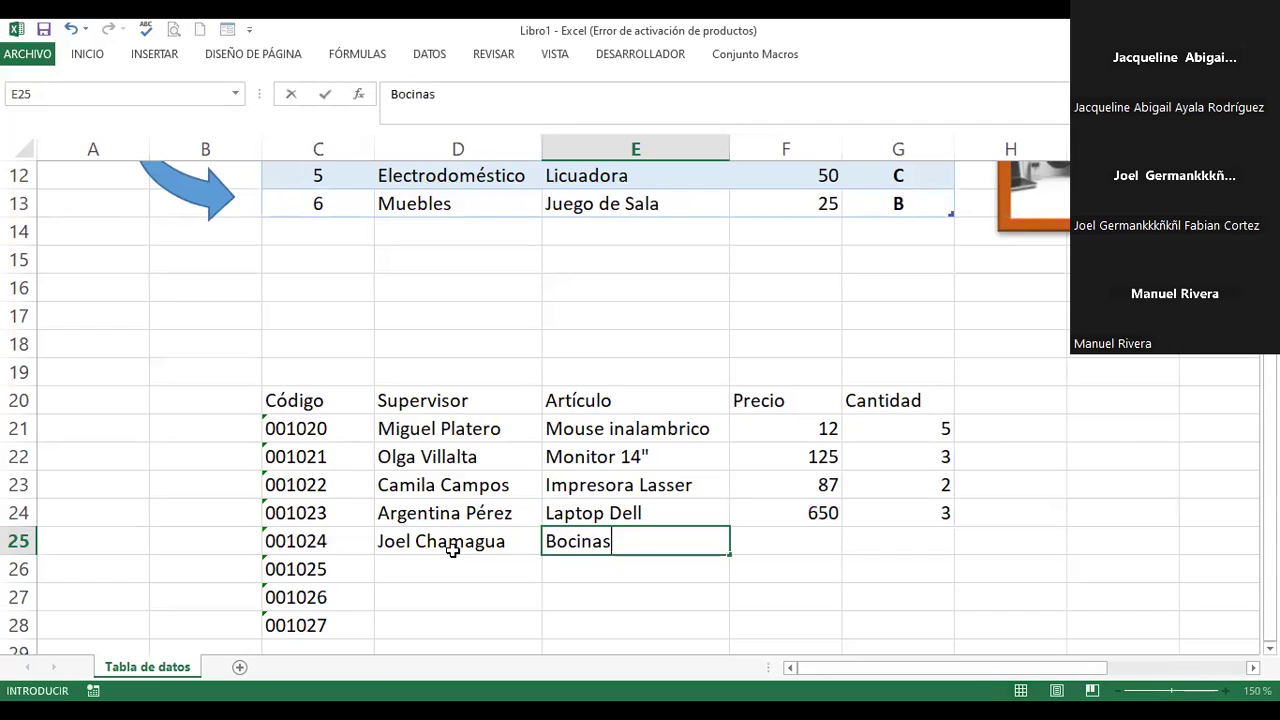
key(BackSpace)
key(BackSpace)
text(Inalambri)
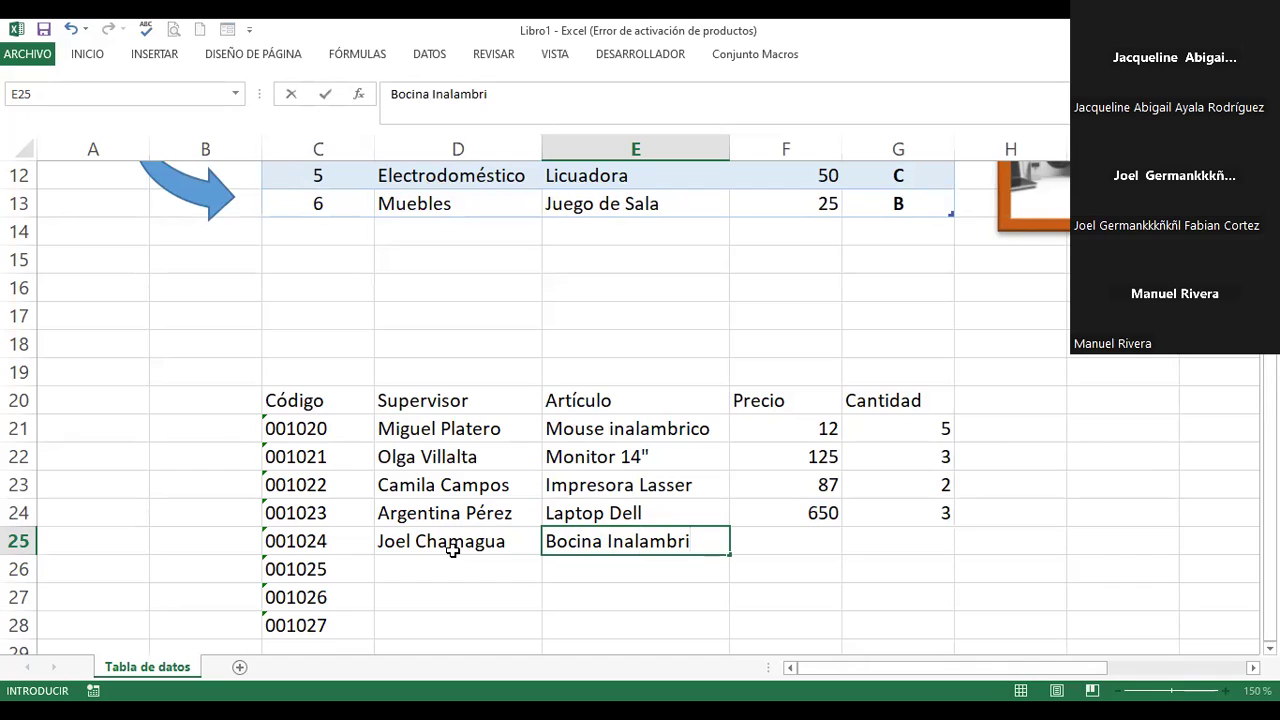
key(BackSpace)
key(BackSpace)
key(BackSpace)
key(BackSpace)
key(BackSpace)
key(BackSpace)
key(BackSpace)
key(BackSpace)
key(BackSpace)
key(BackSpace)
text(bluethoo)
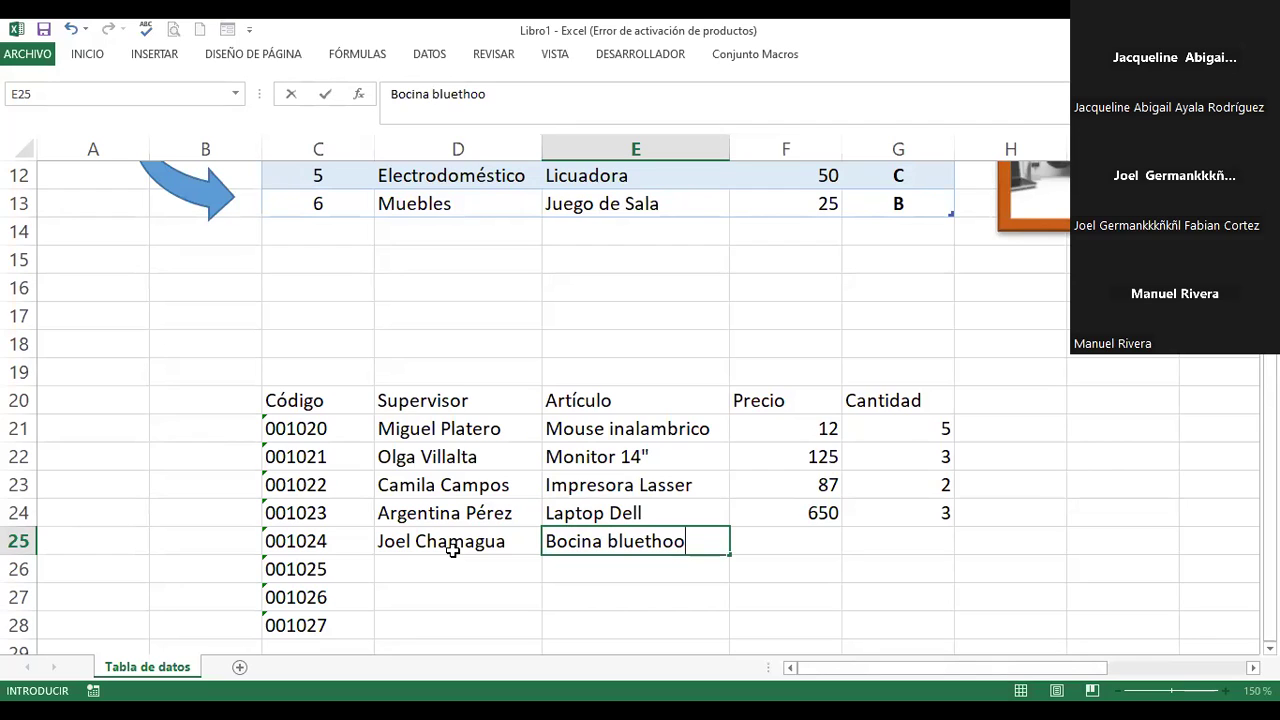
key(Tab)
Step: Give row 25 price 45 and quantity 3
text(45)
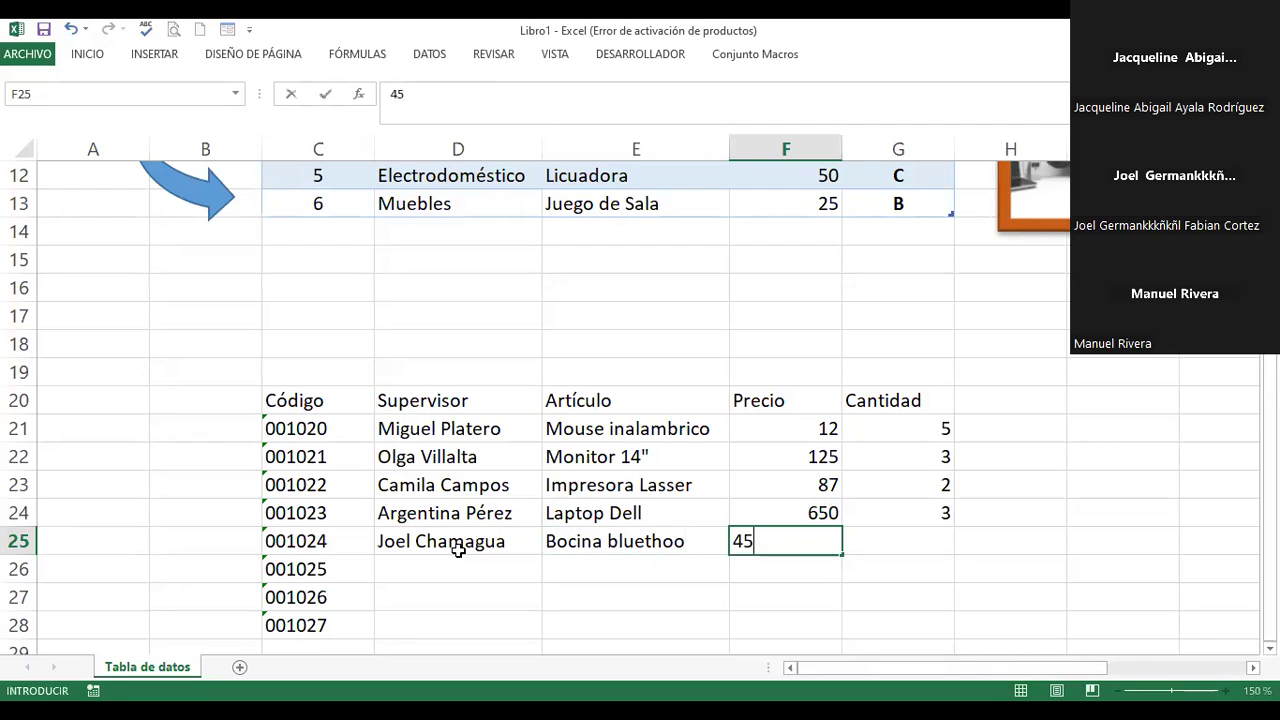
key(Tab)
text(3)
key(Return)
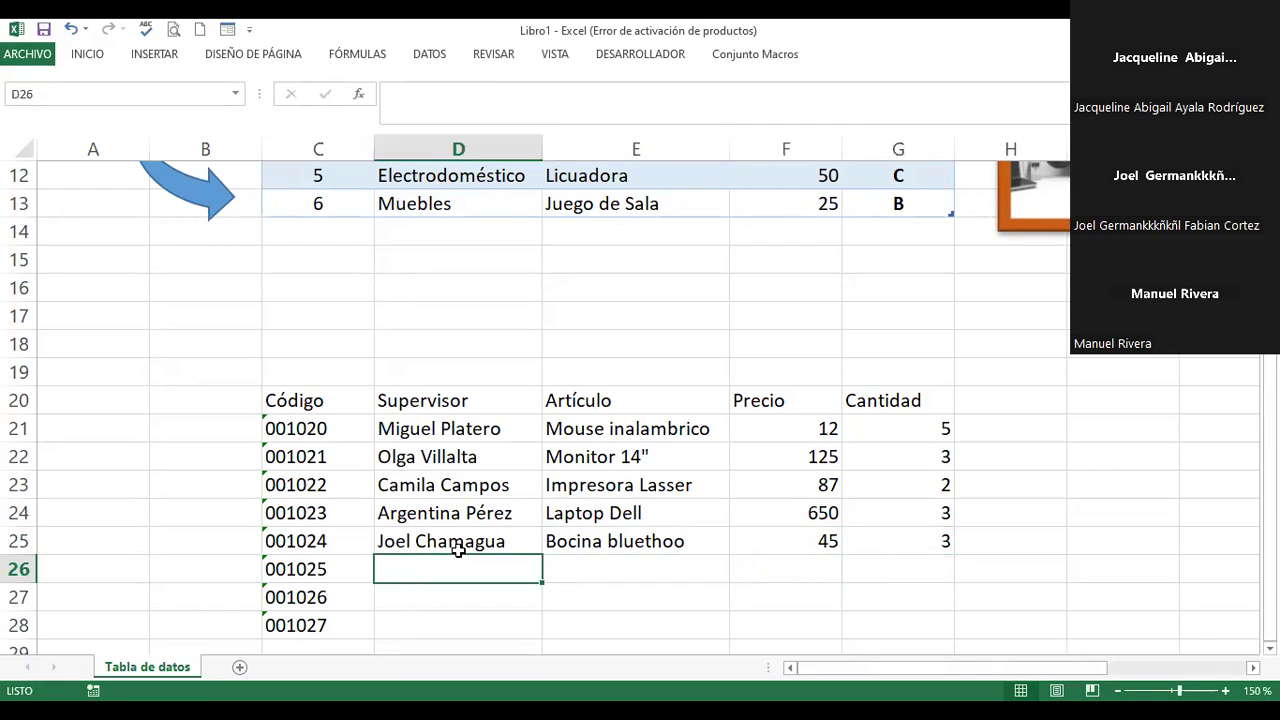
Step: Fill row 26 with the supervisor's name, Lápiz optico, price 56 and quantity 2
text(Jesem Torres)
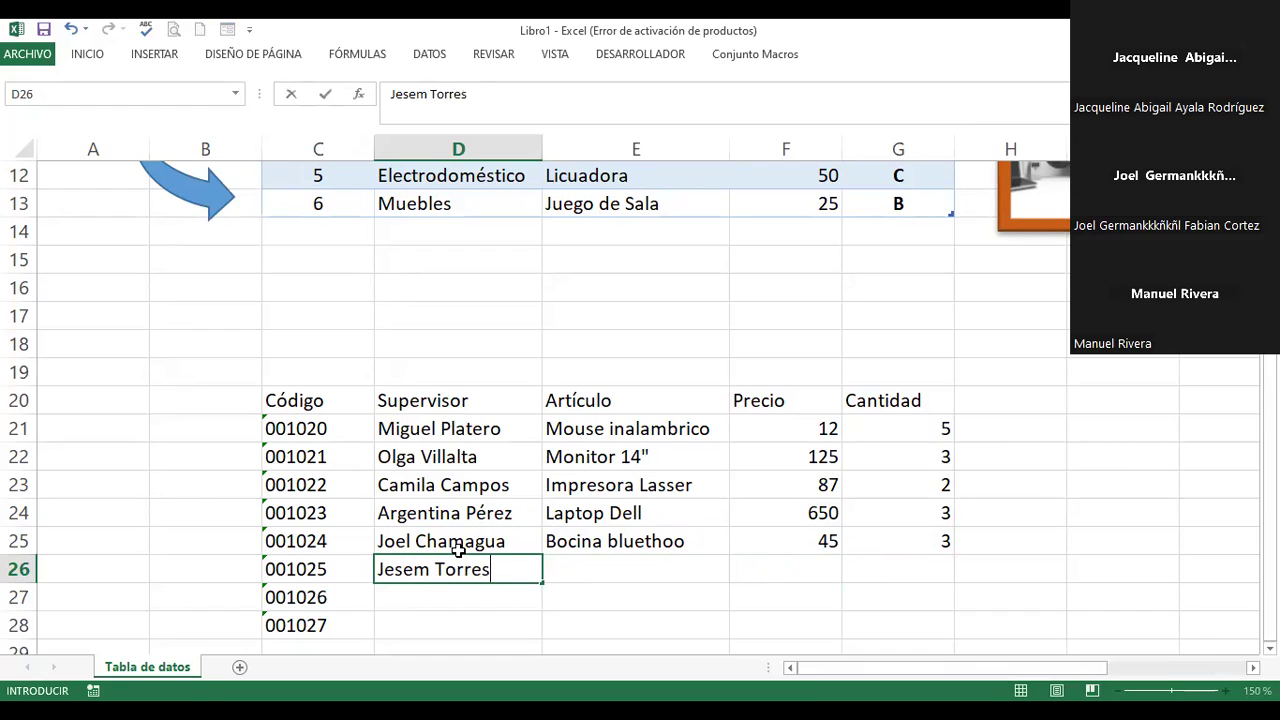
key(Tab)
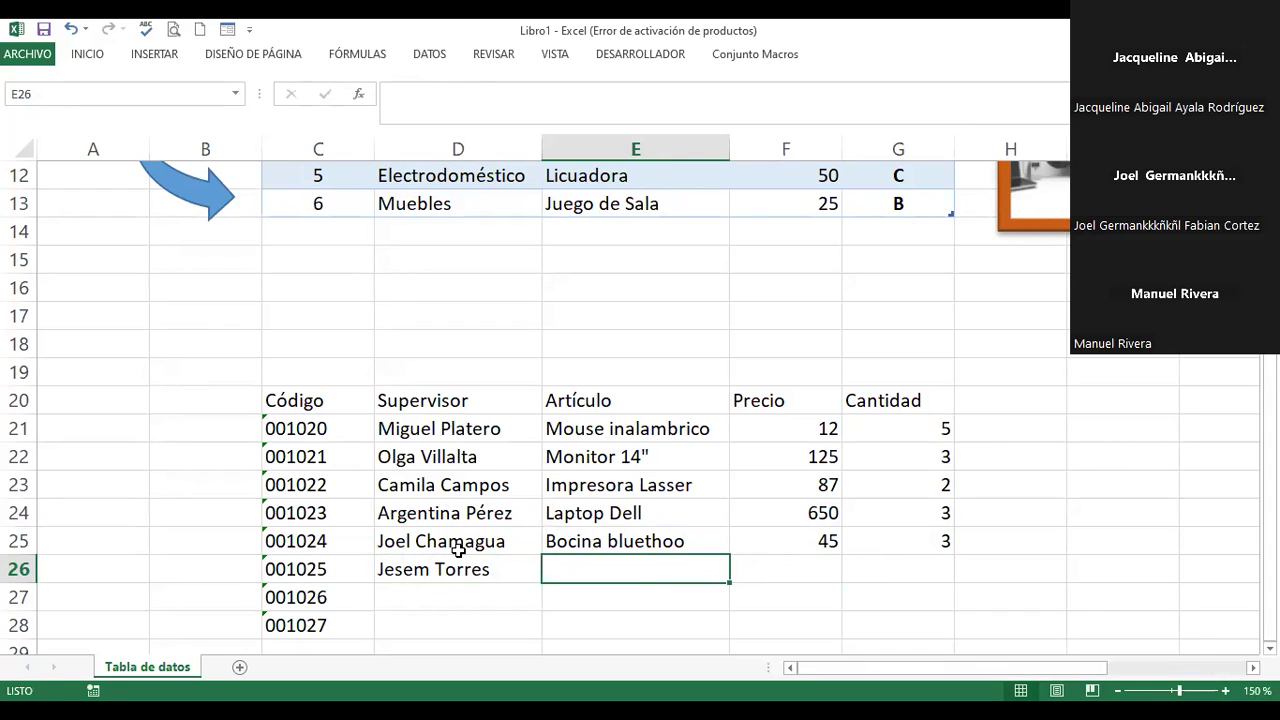
text(Lápiz optico)
key(Tab)
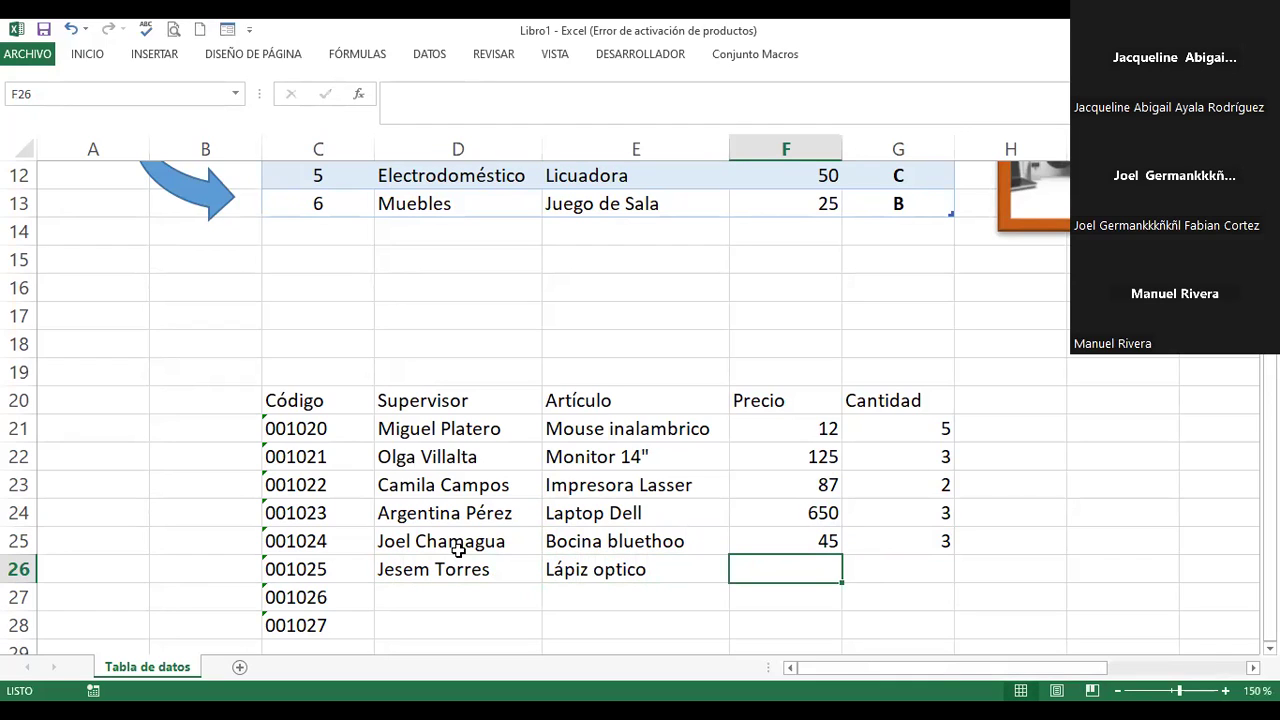
text(56)
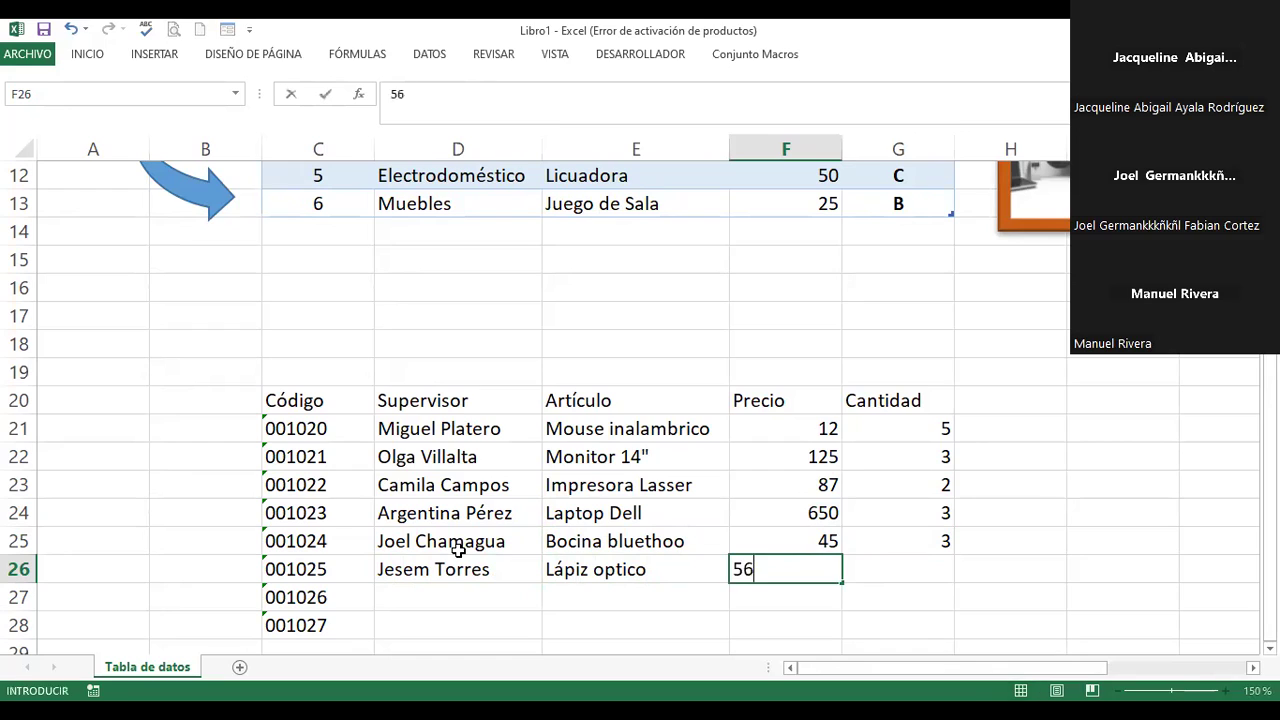
key(Tab)
text(2)
key(Return)
Step: Fill row 27 with the supervisor's name, Teclado inalambrico, price 25 and quantity 1
key(Left)
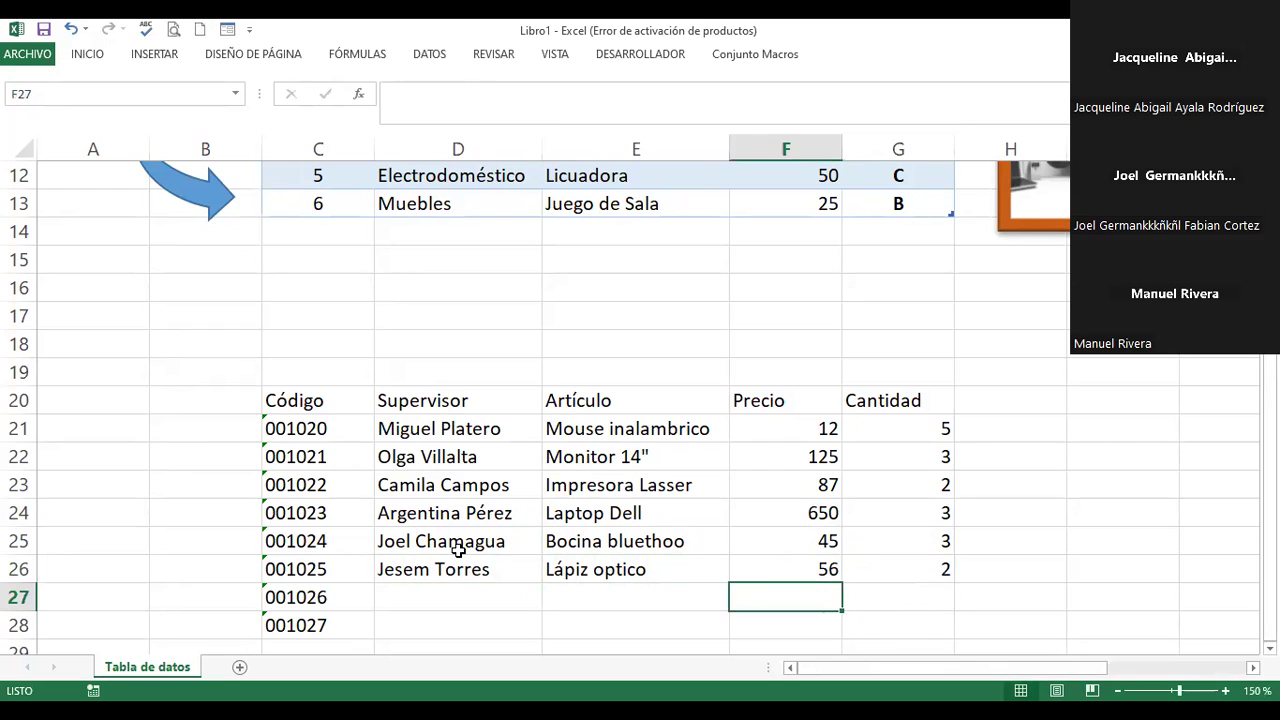
key(Left)
key(Left)
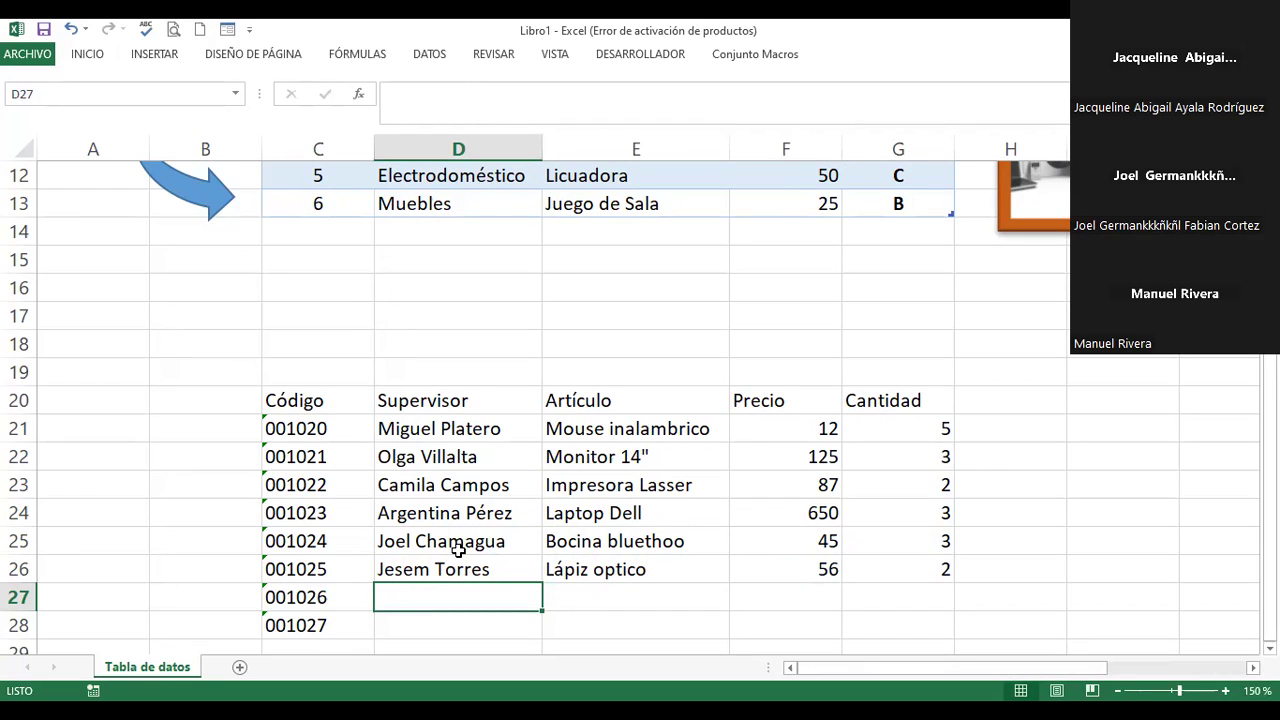
key(Down)
key(Down)
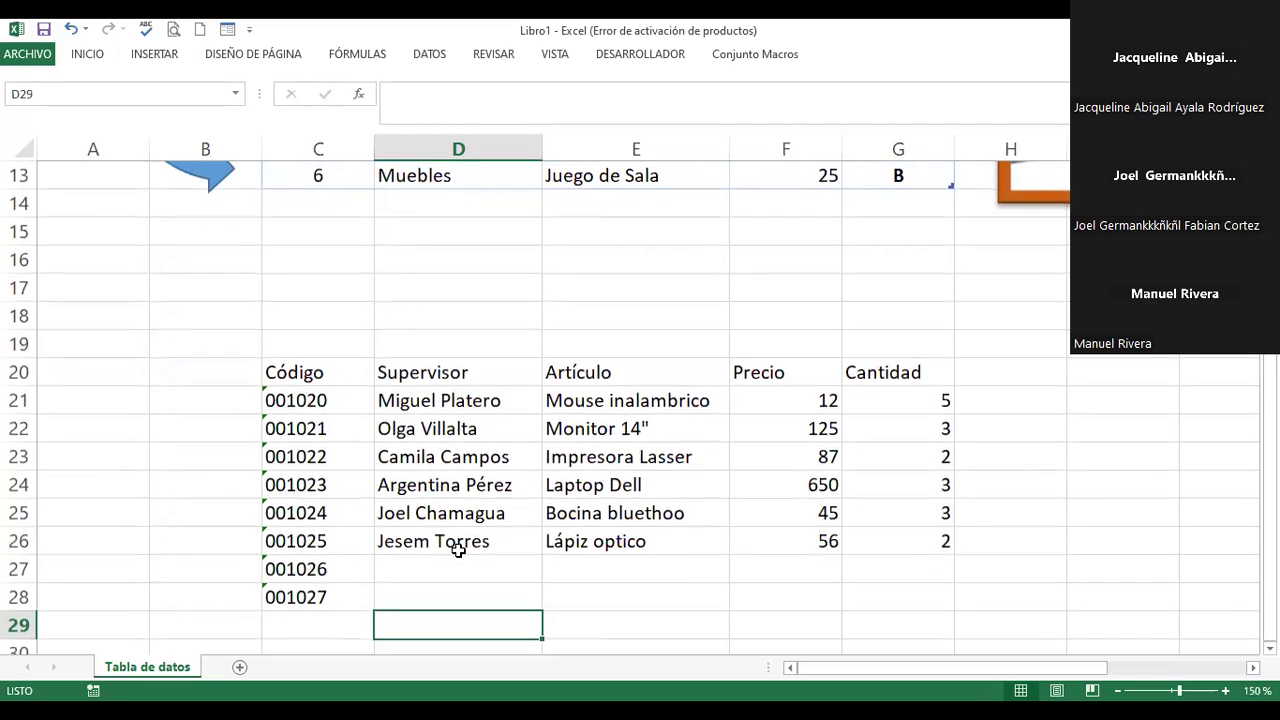
key(Up)
key(Up)
text(Rocio Villalta)
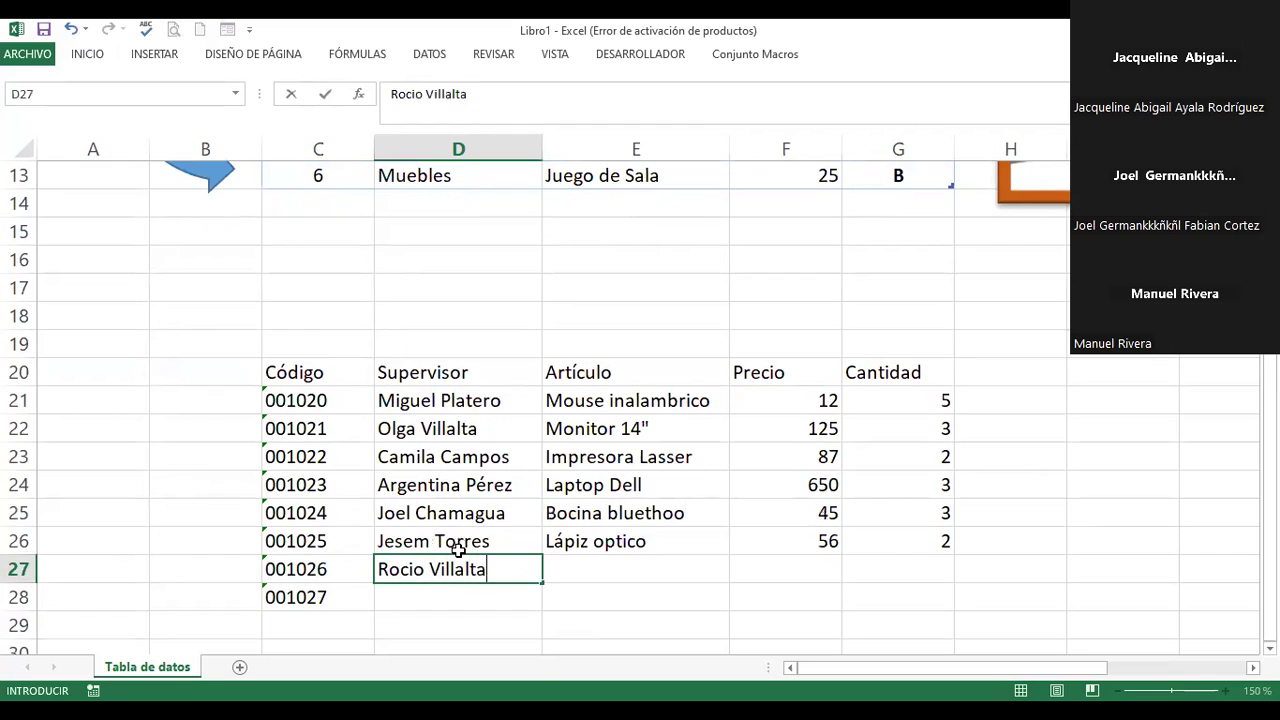
key(Tab)
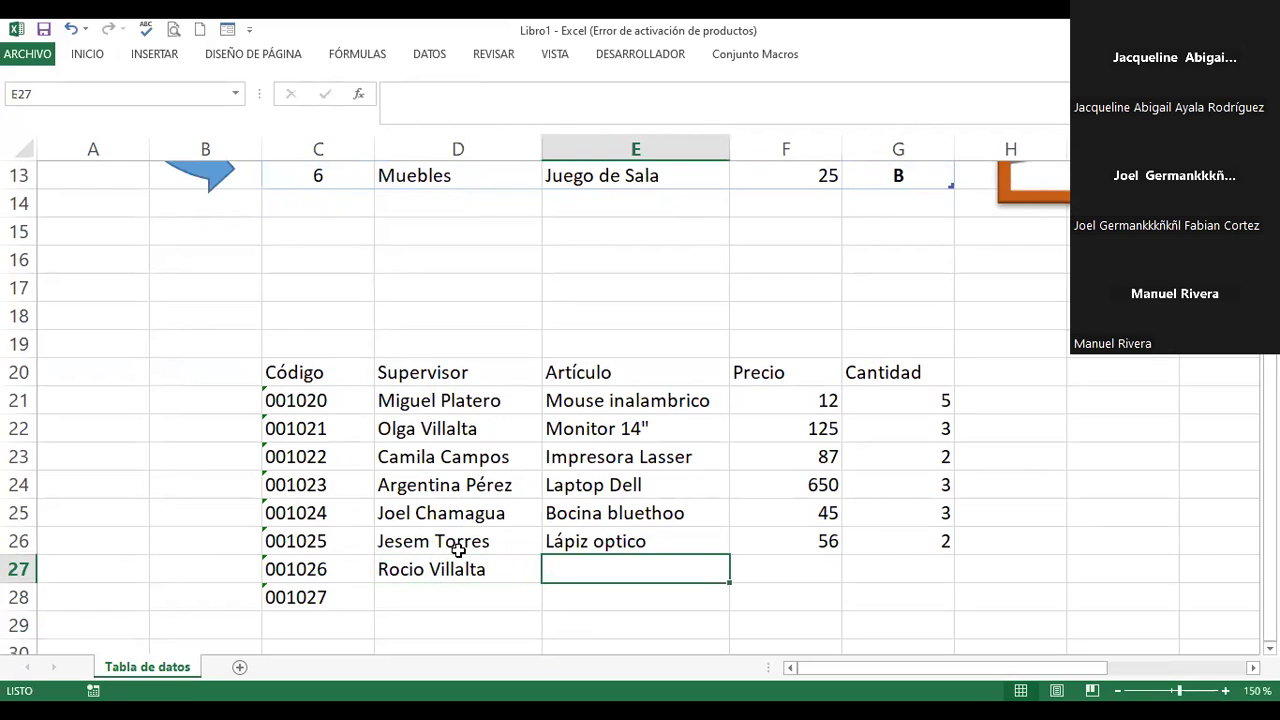
text(Teclado in)
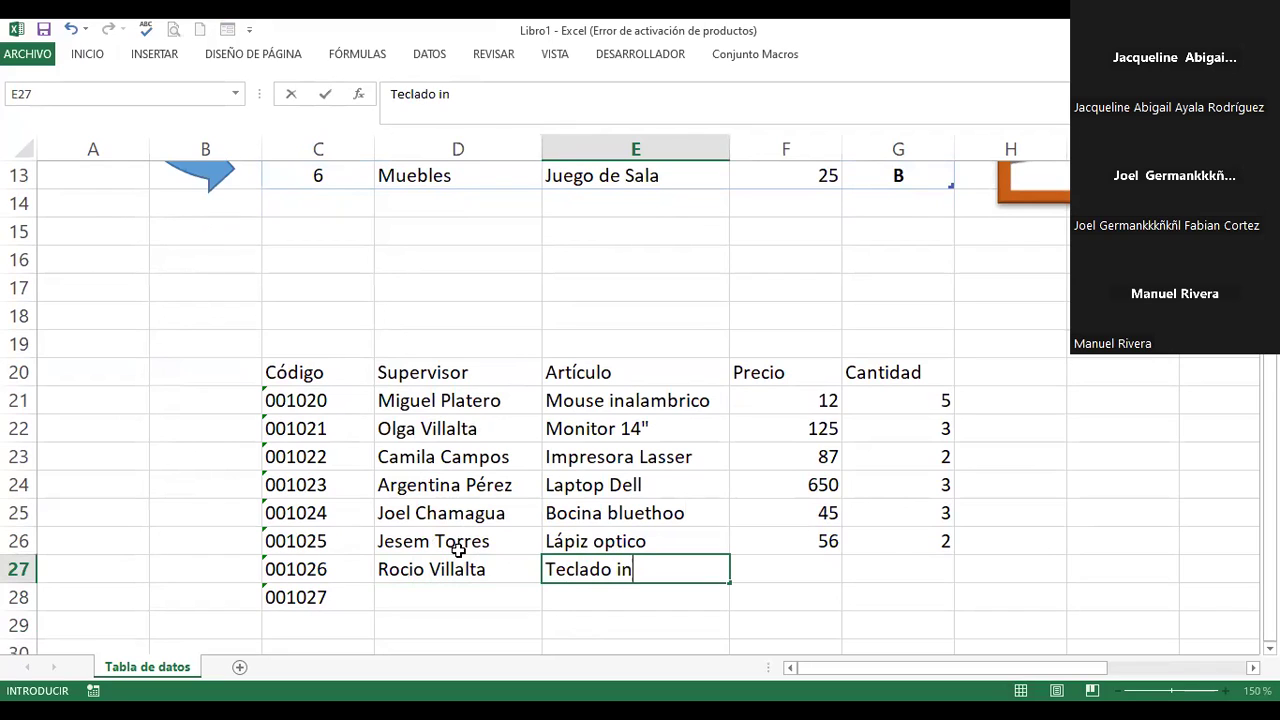
text(alambrico)
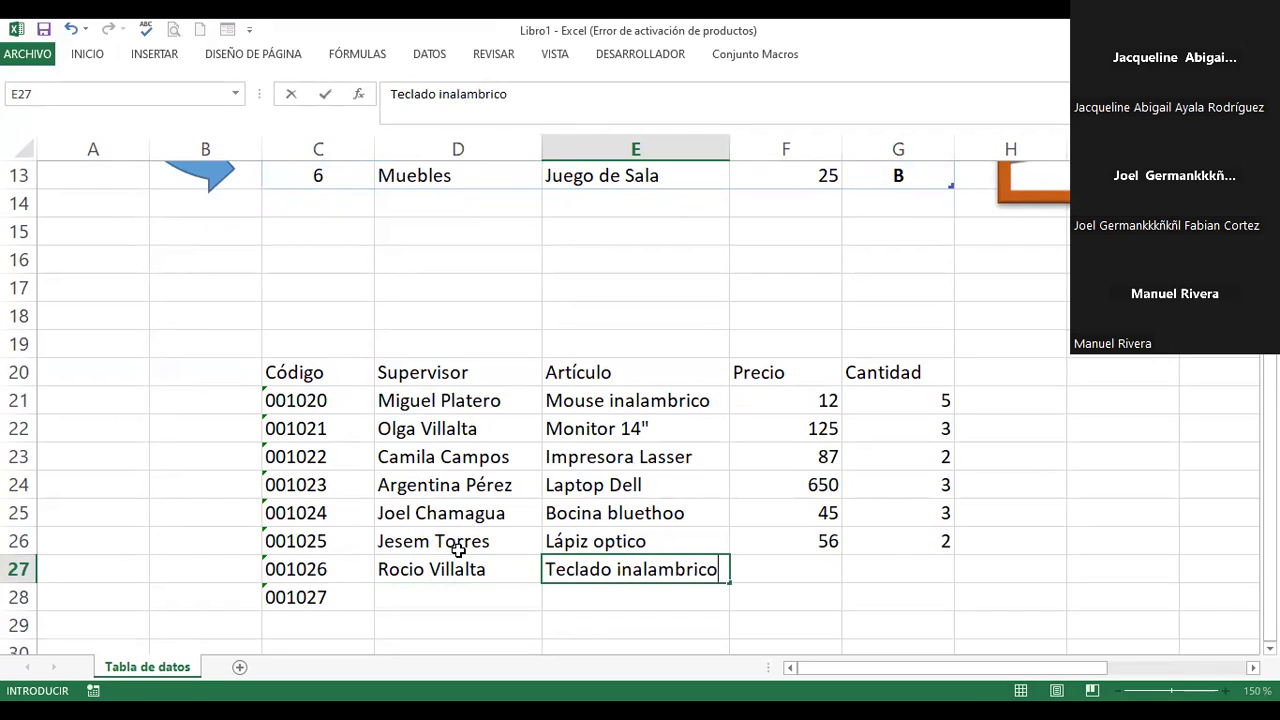
key(Tab)
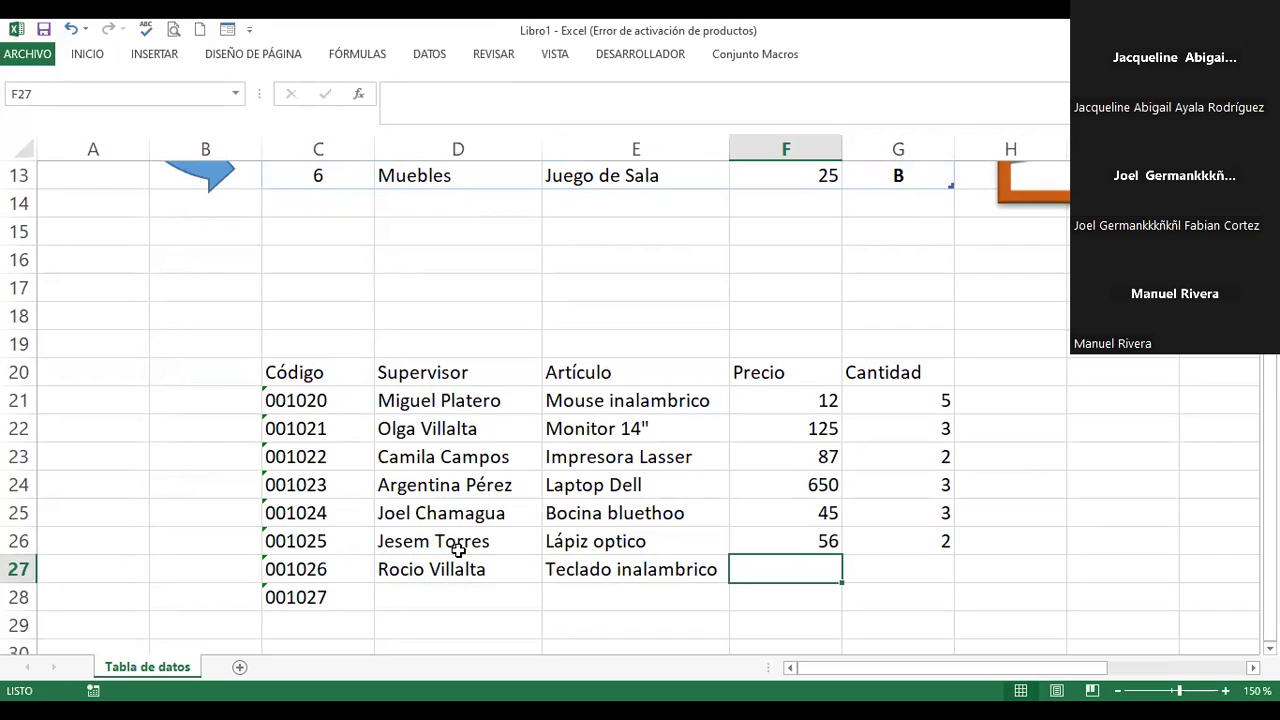
text(25)
key(Tab)
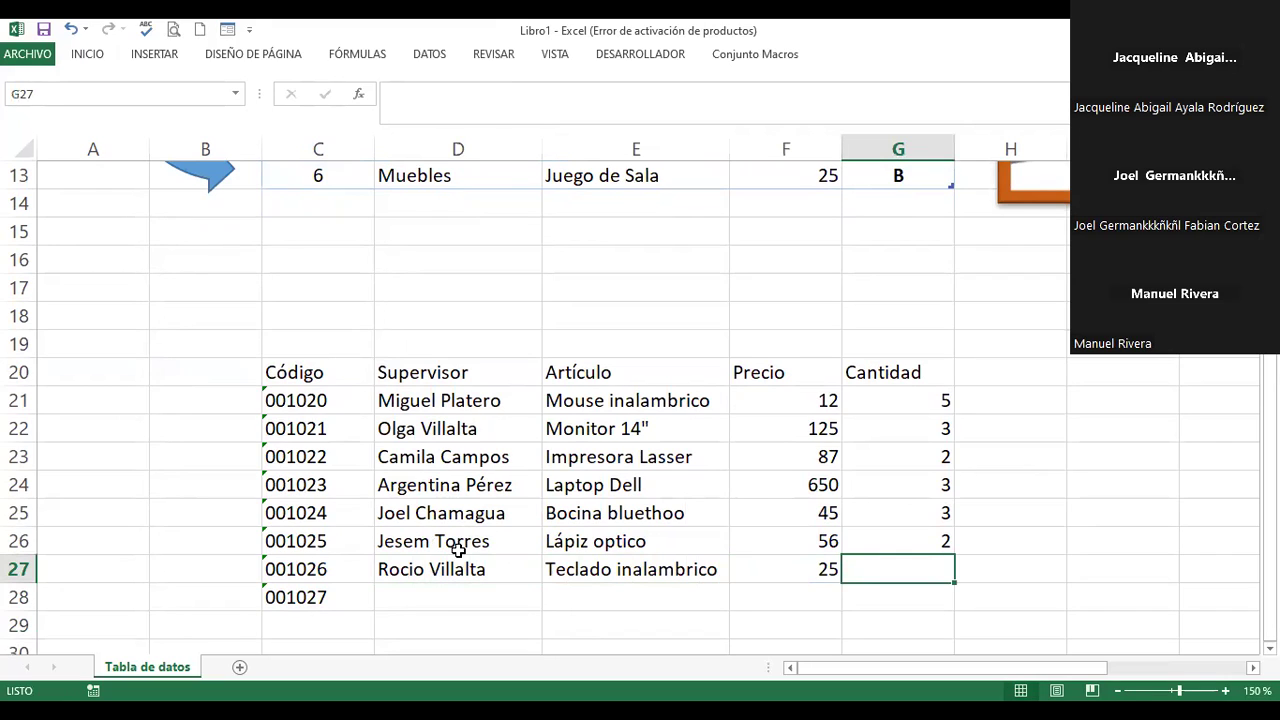
text(1)
key(Down)
key(Left)
key(Left)
key(Left)
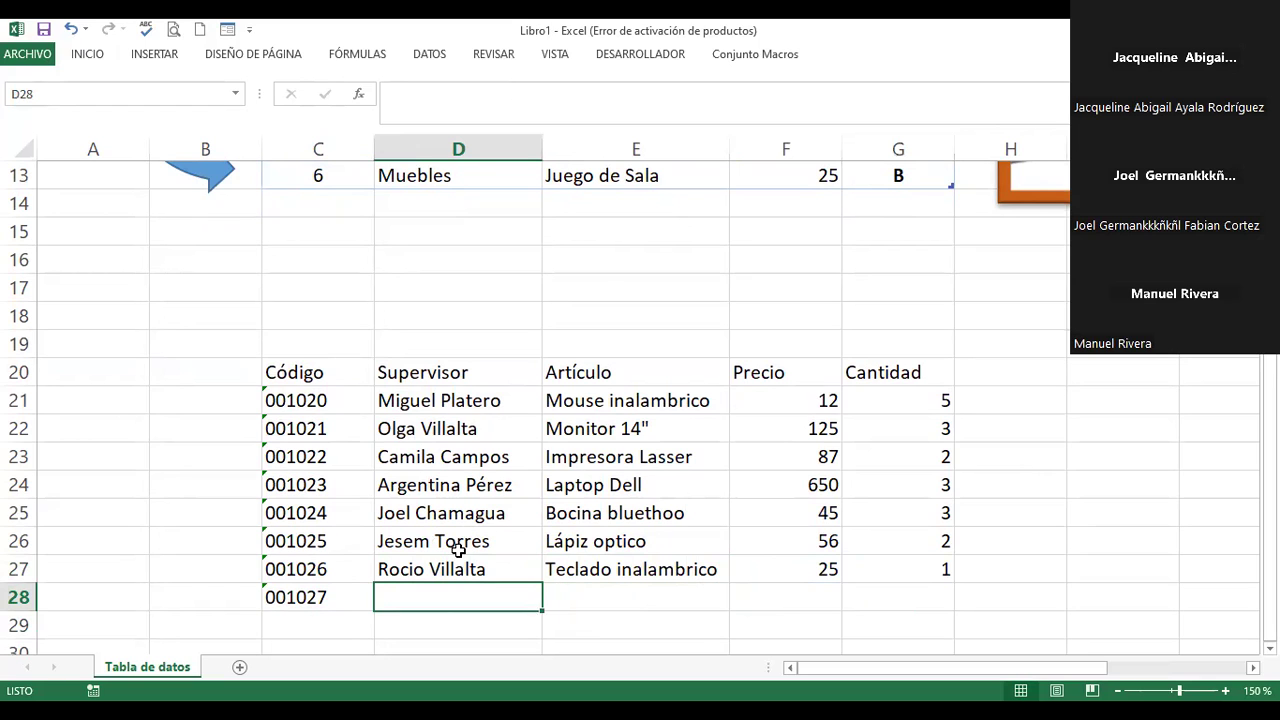
Step: Enter the supervisor's name in D28
ctrl+scroll(458, 550, down, 5)
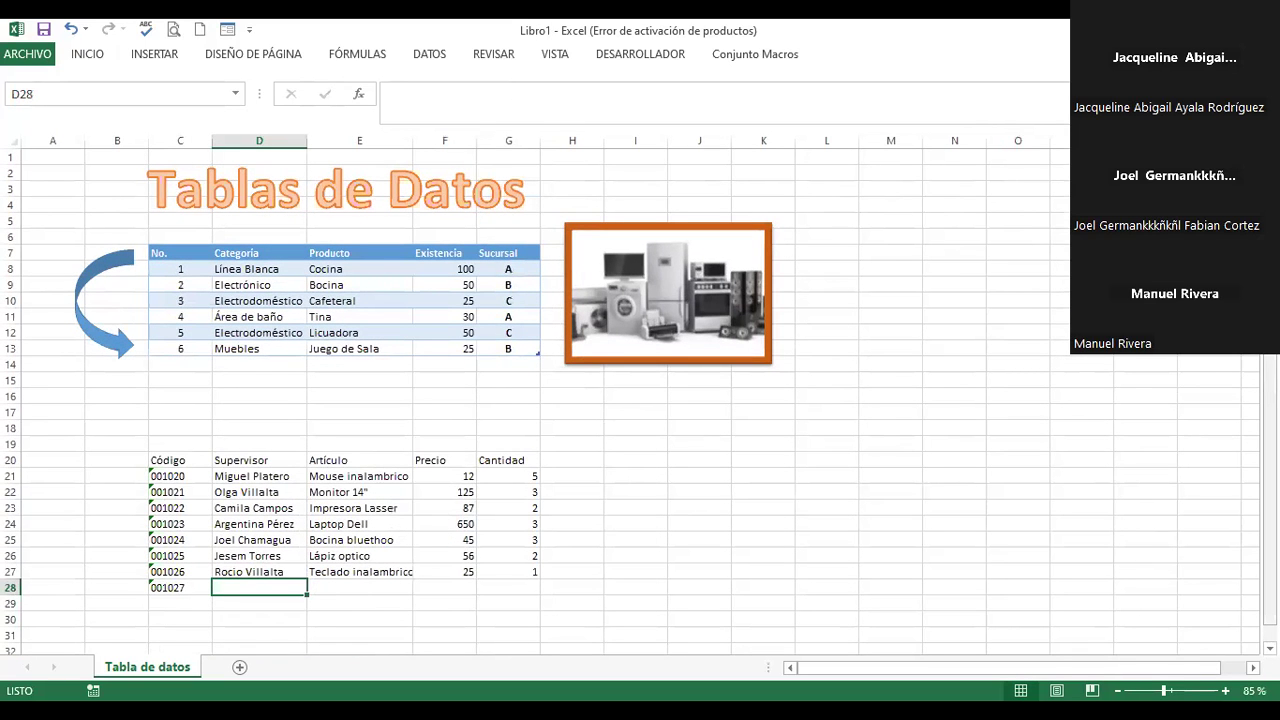
ctrl+scroll(640, 400, up, 1)
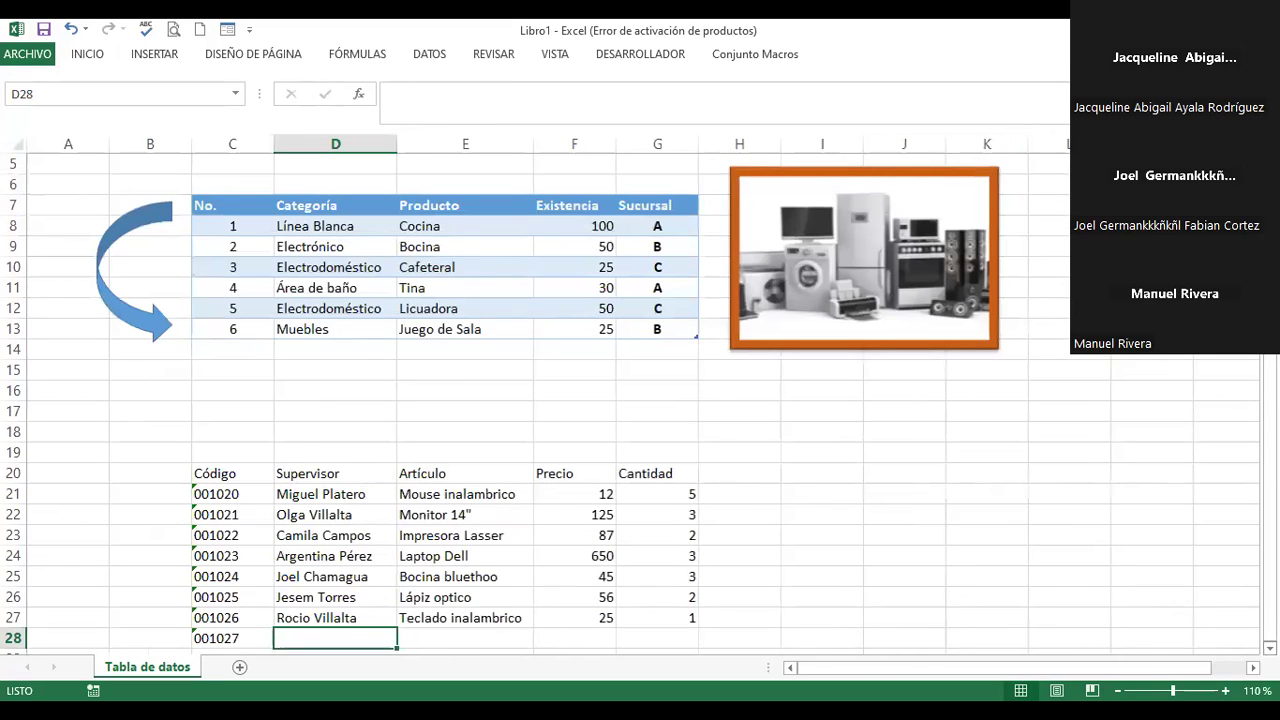
ctrl+scroll(640, 400, up, 1)
scroll(640, 400, down, 1)
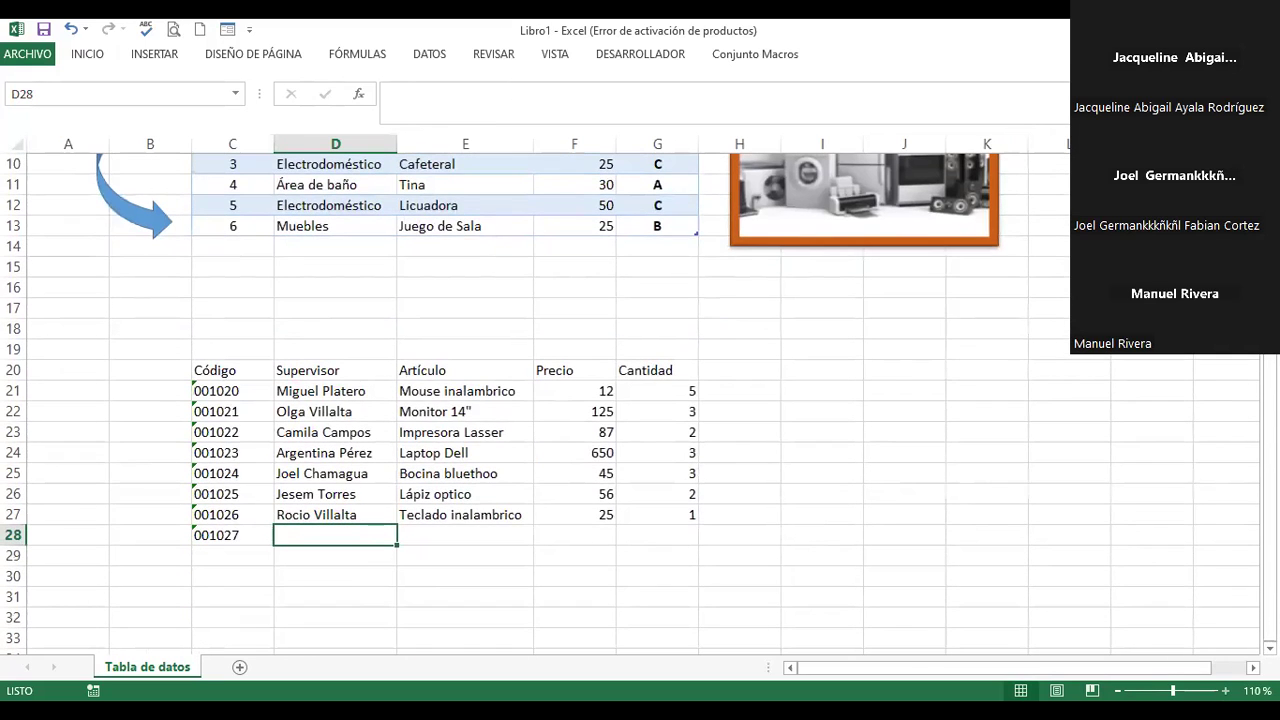
scroll(640, 400, up, 1)
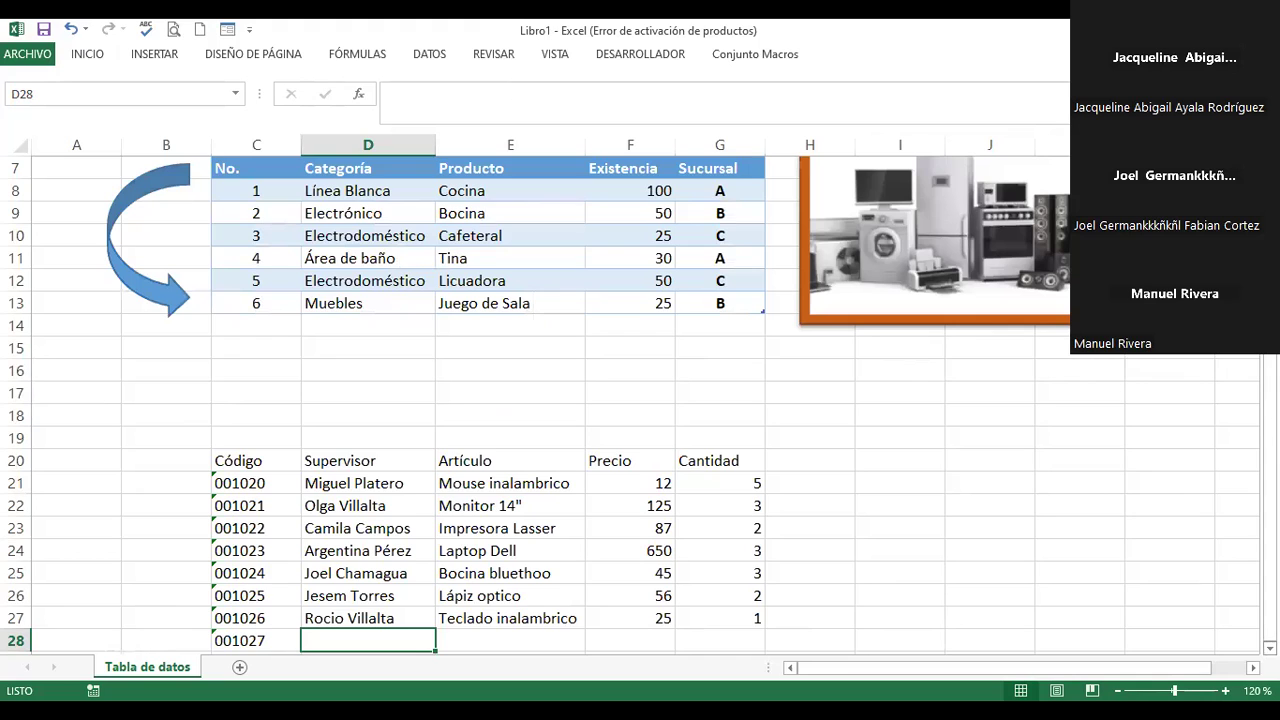
ctrl+scroll(640, 400, up, 1)
scroll(1192, 665, down, 1)
text(Angel Villanueva)
key(Tab)
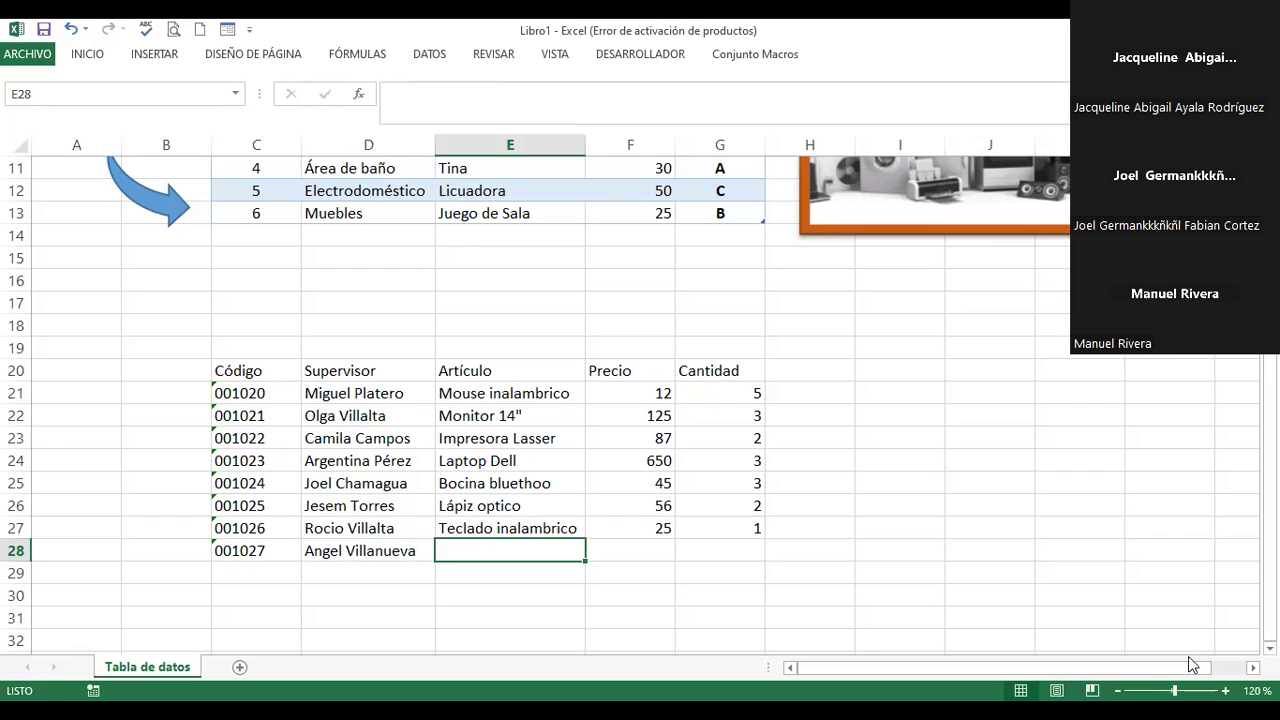
Step: Enter the article 'Soporte de Laptop' in E28
text(Soporte)
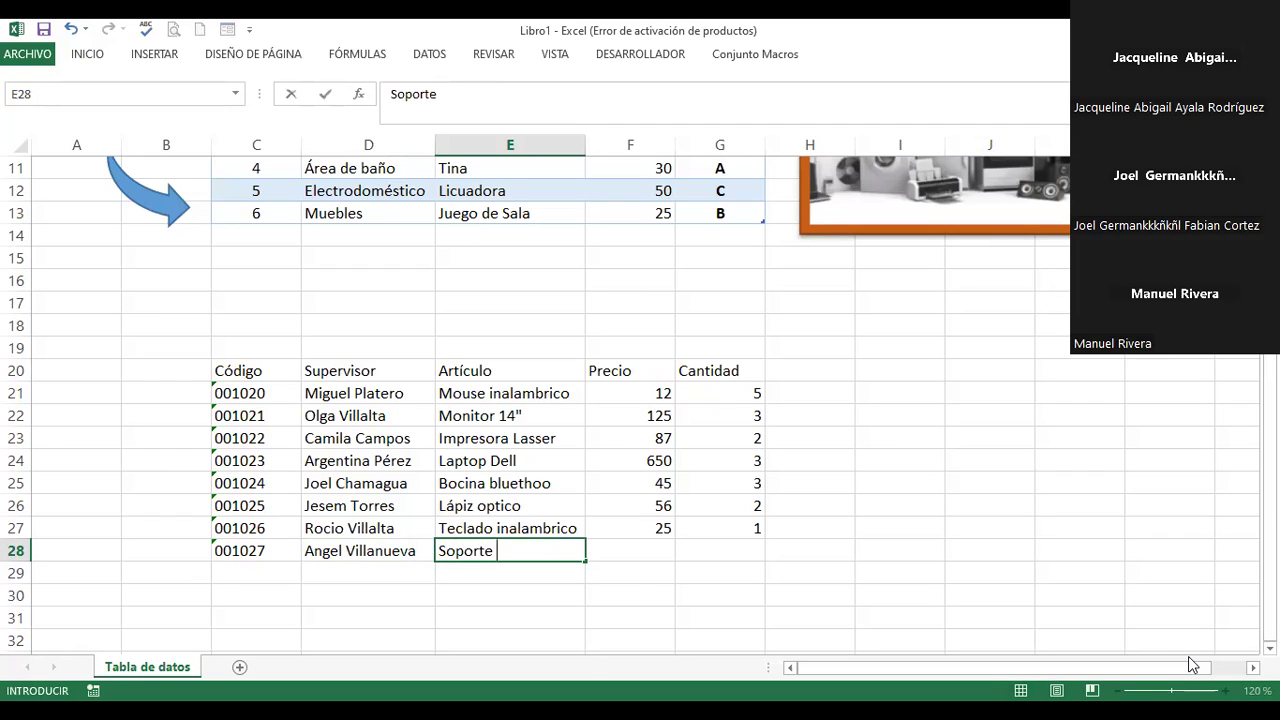
click(810, 640)
text(Lat)
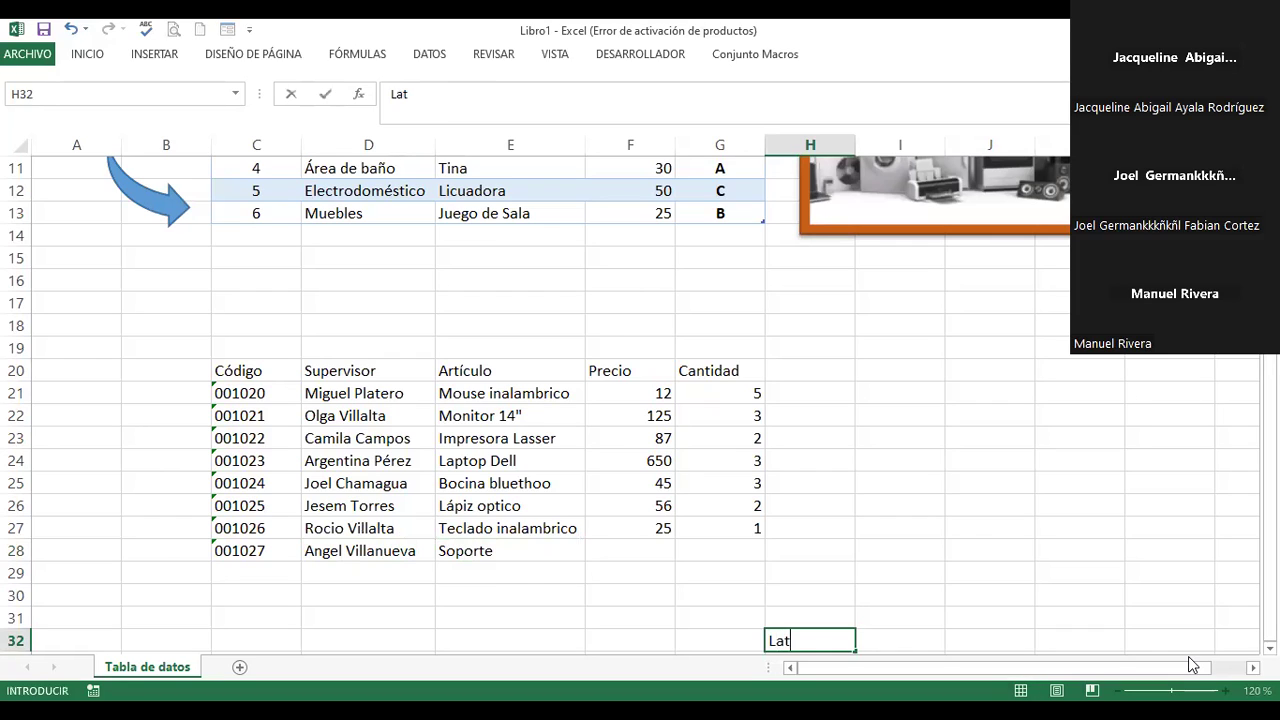
key(Escape)
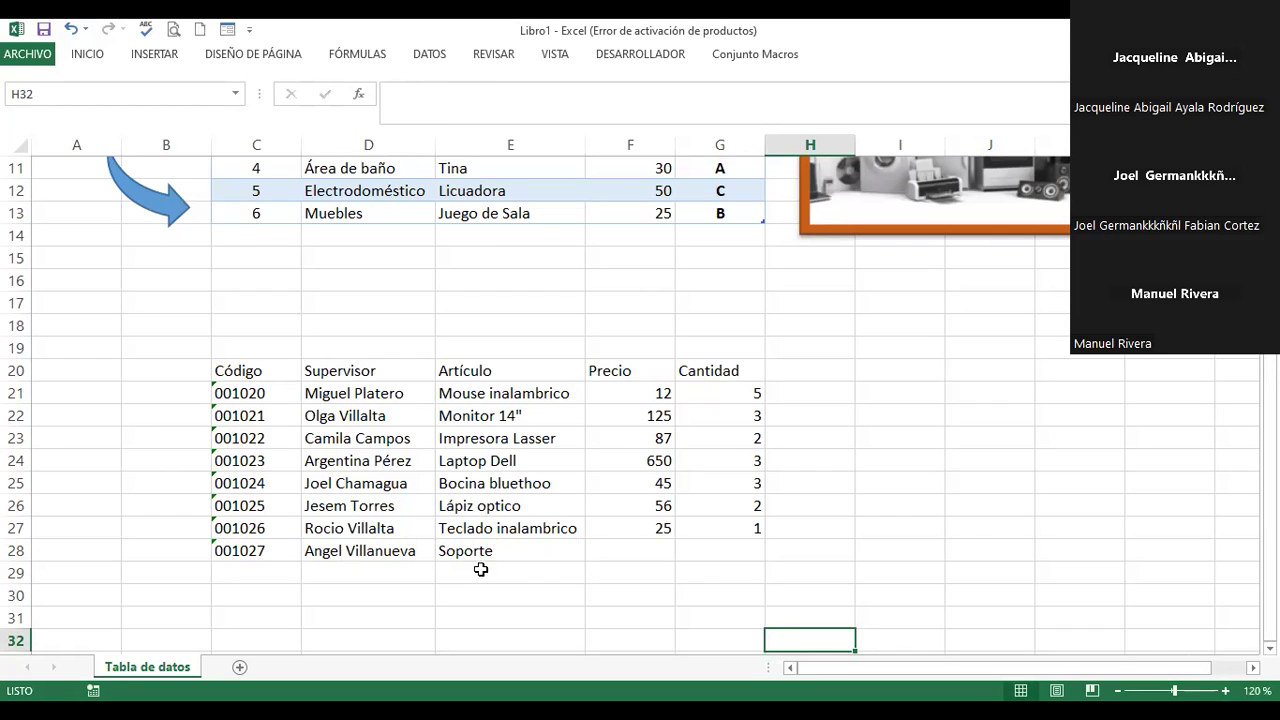
double_click(503, 551)
text(de Laptop)
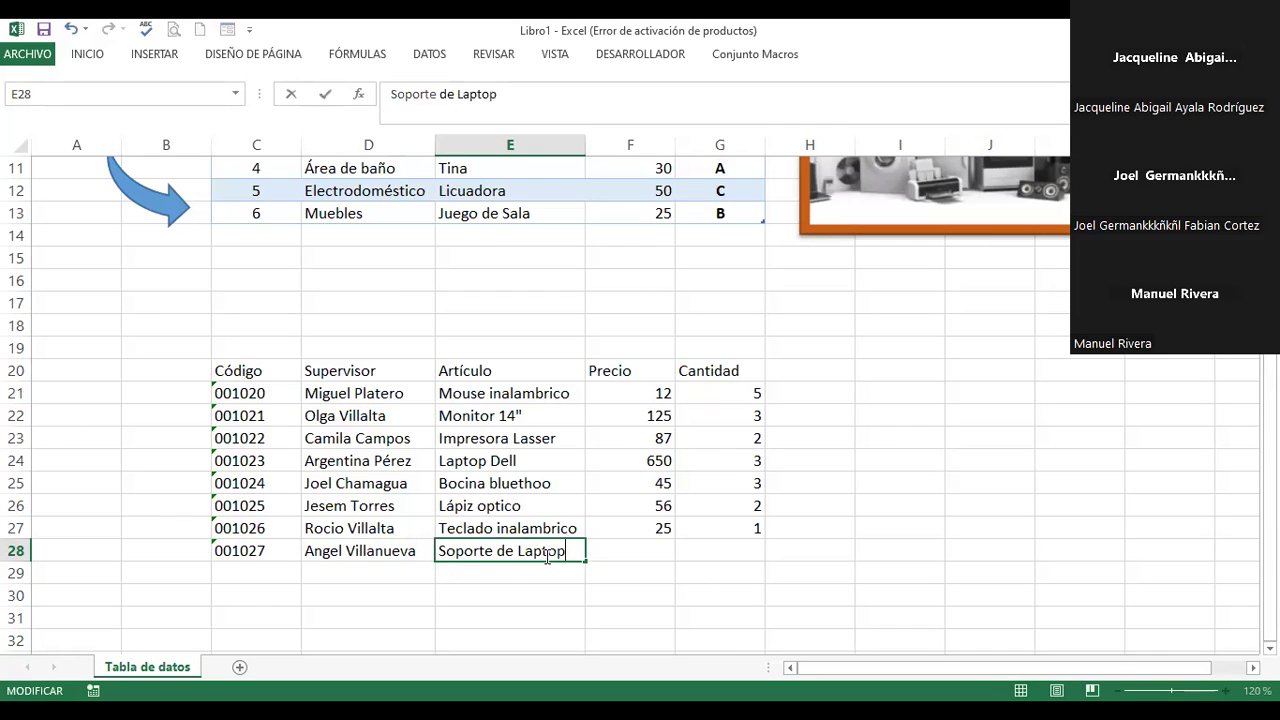
click(624, 558)
Step: Set row 28's price to 15 and quantity to 3
text(14)
key(BackSpace)
text(5)
key(Tab)
text(3)
key(Return)
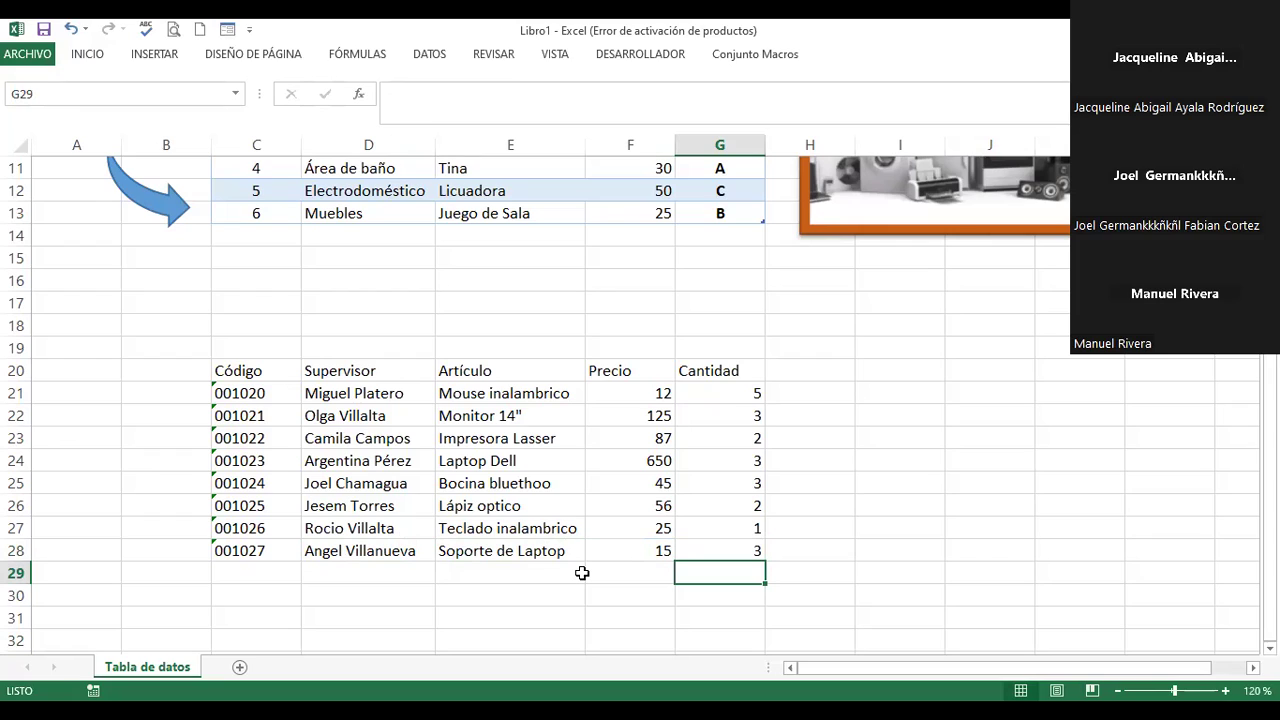
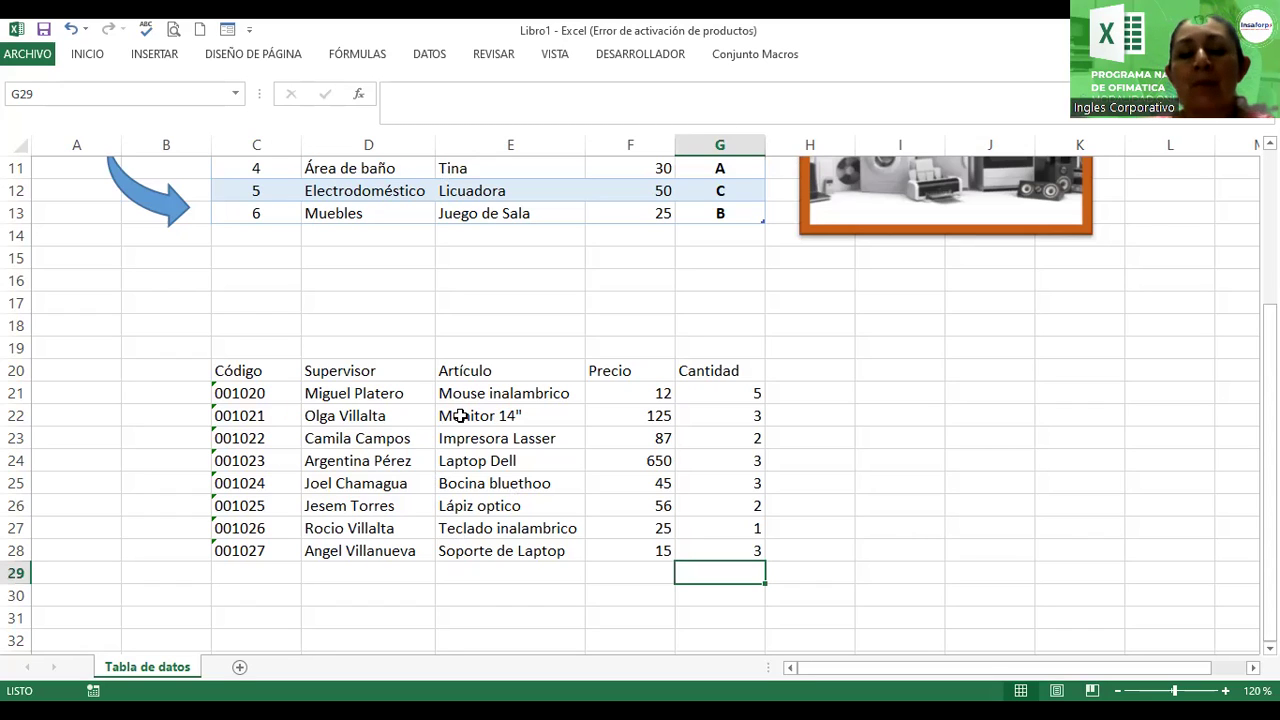
Step: Select the Código-to-Cantidad data block C20:G28, headings included
drag(266, 374, 653, 536)
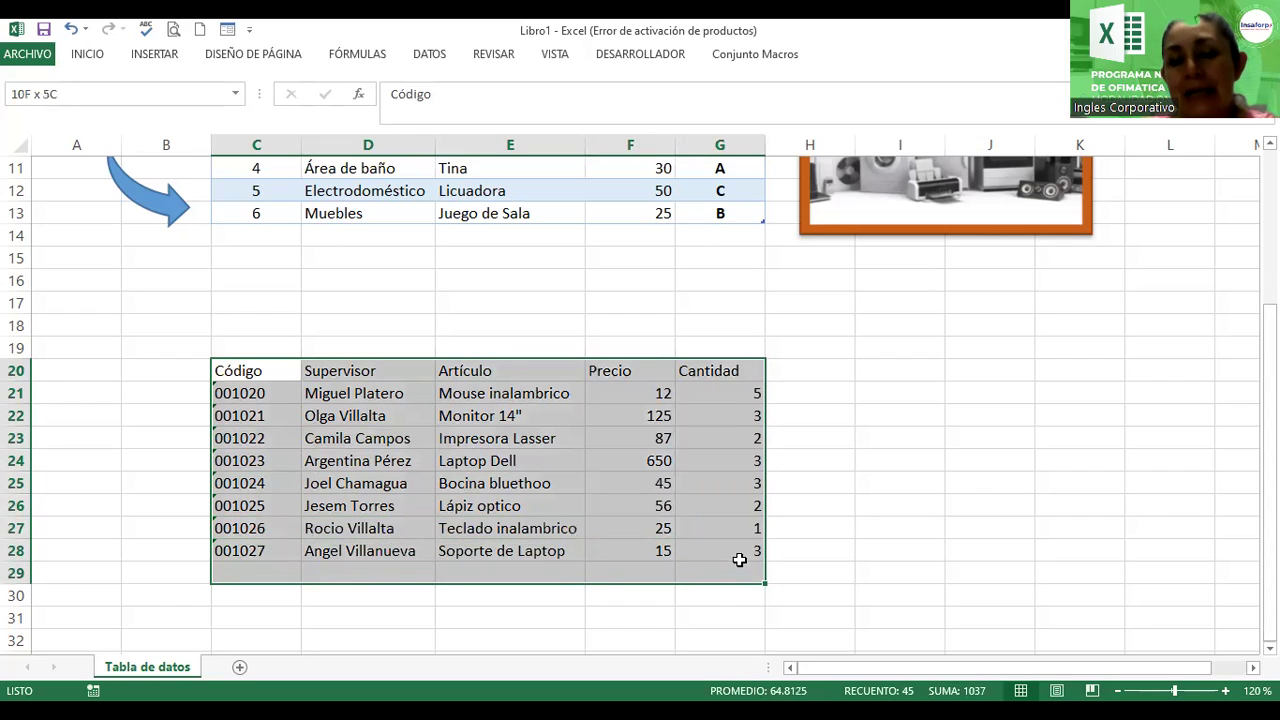
drag(653, 536, 750, 553)
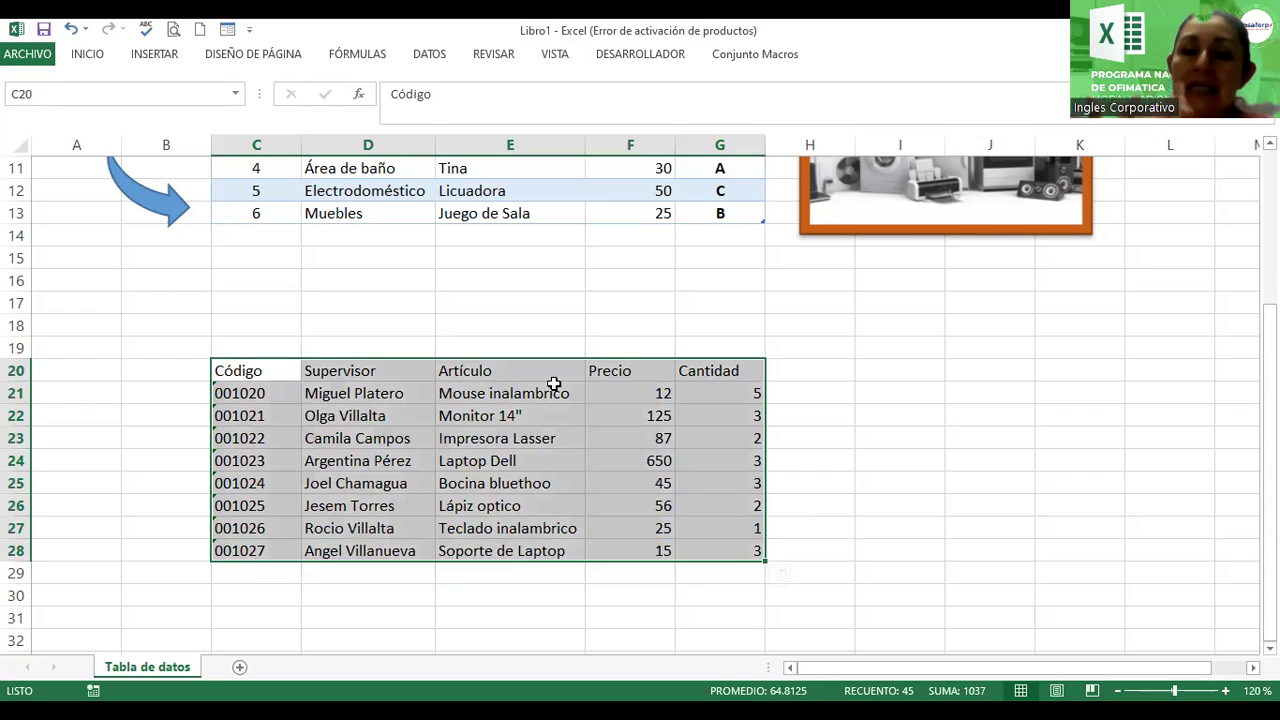
click(85, 56)
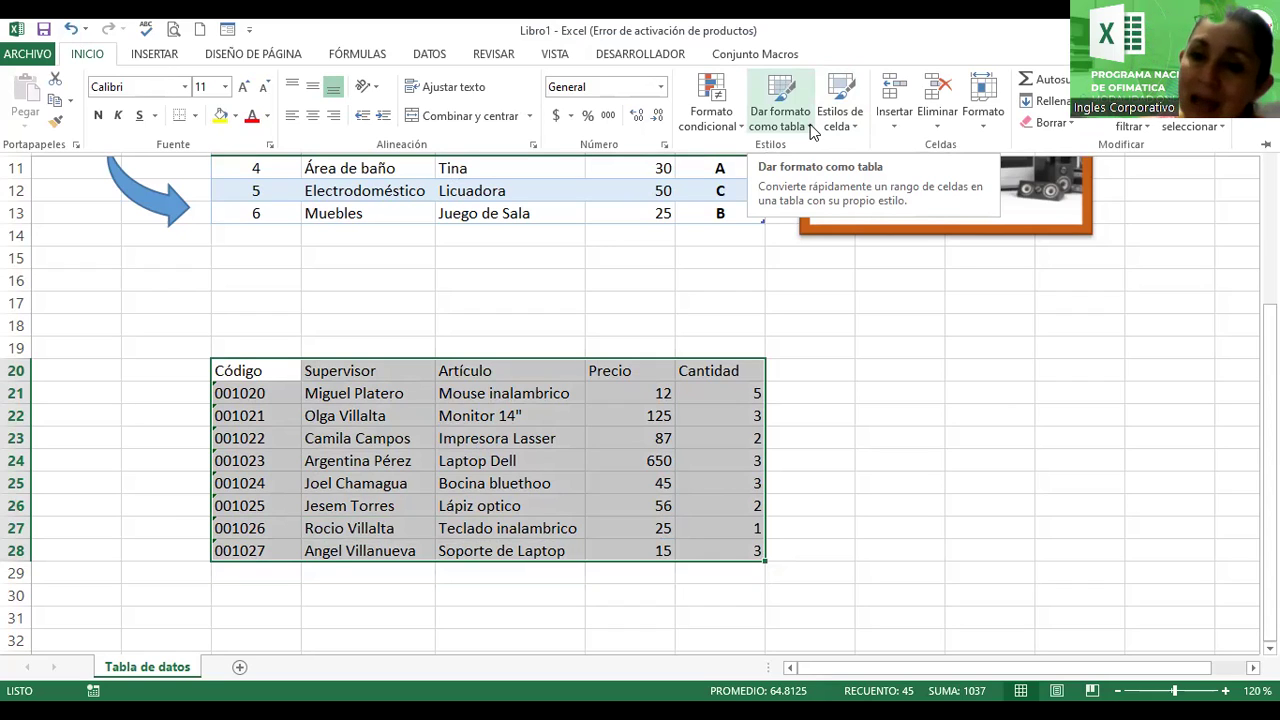
Step: Format C20:G28 as a table with headers in a medium green banded style
click(812, 132)
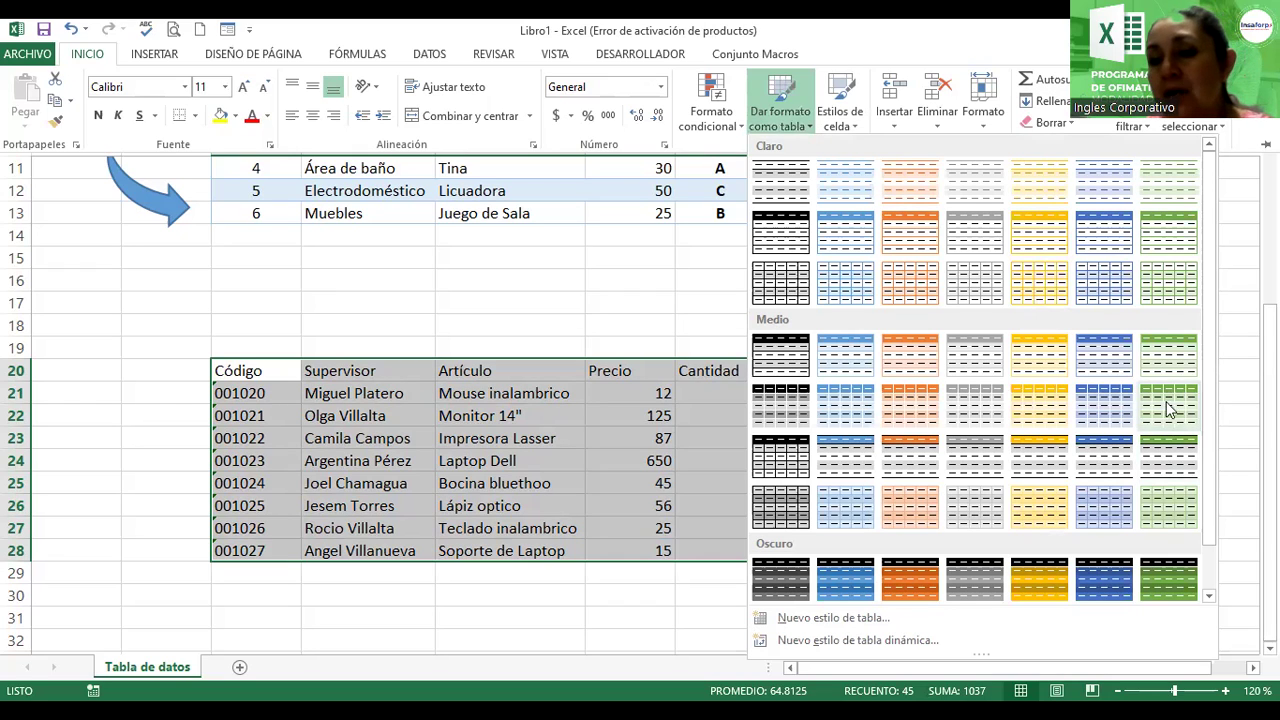
click(1164, 457)
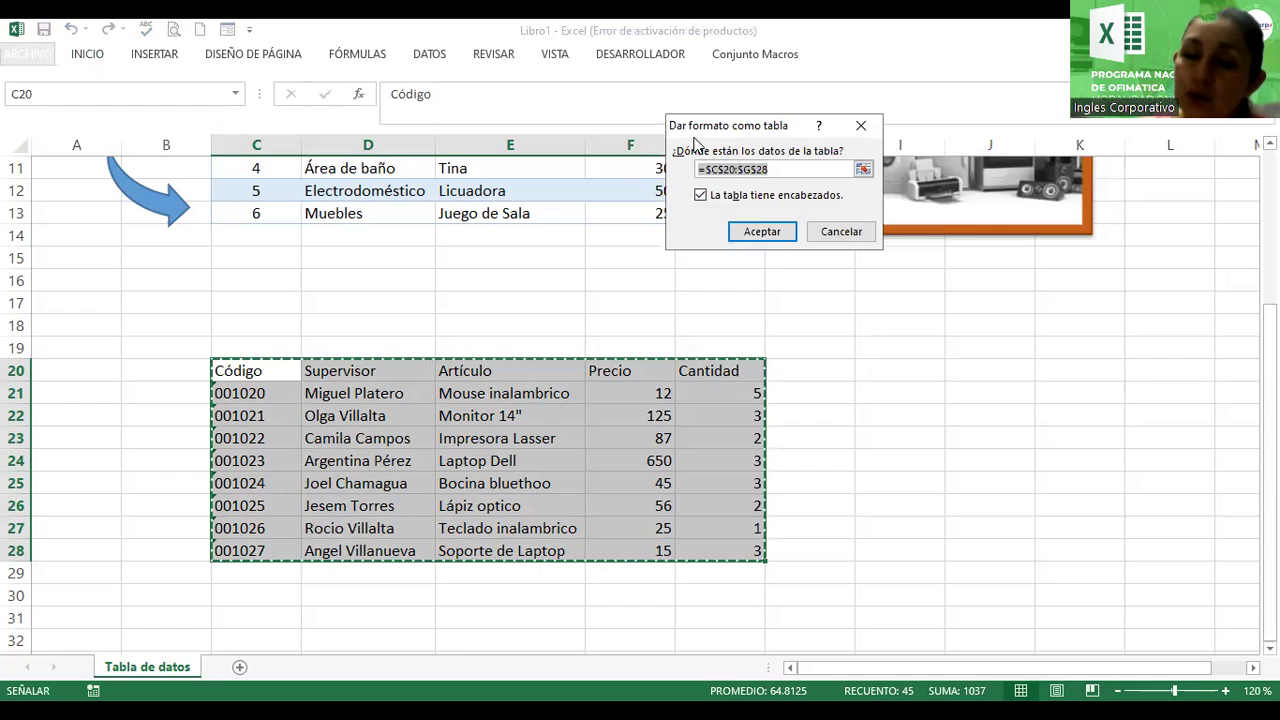
drag(700, 125, 570, 152)
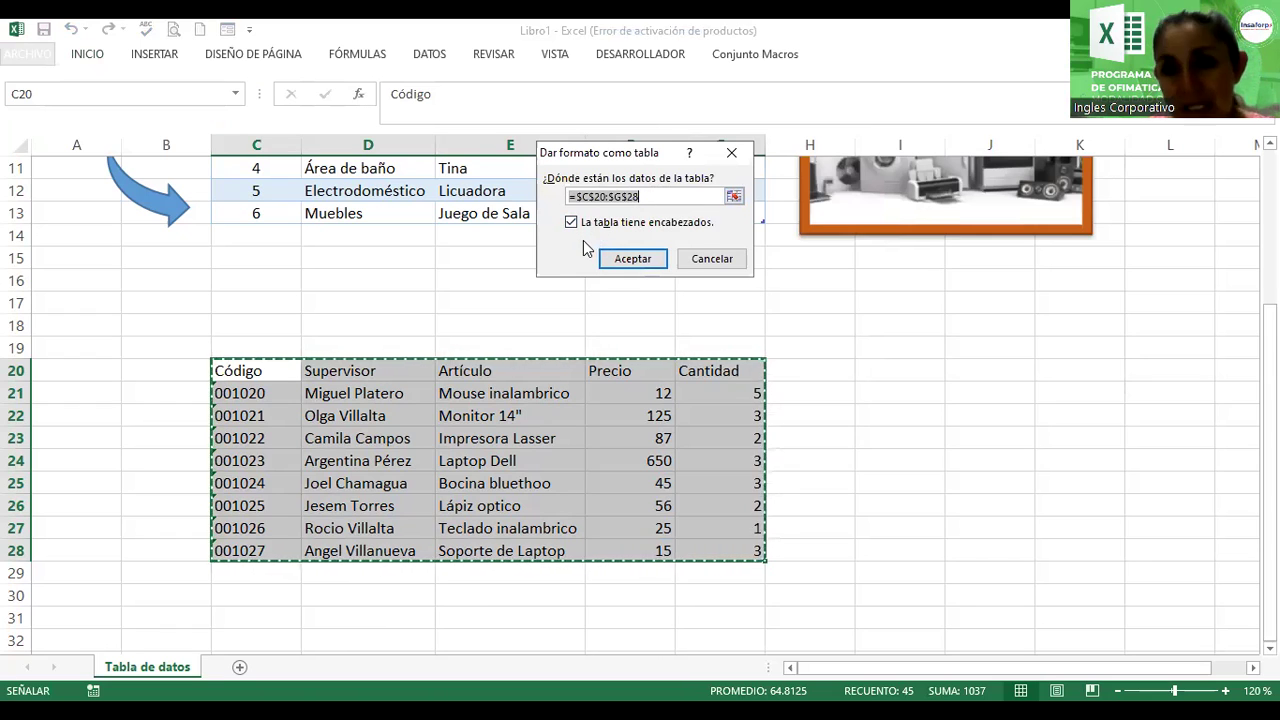
click(636, 260)
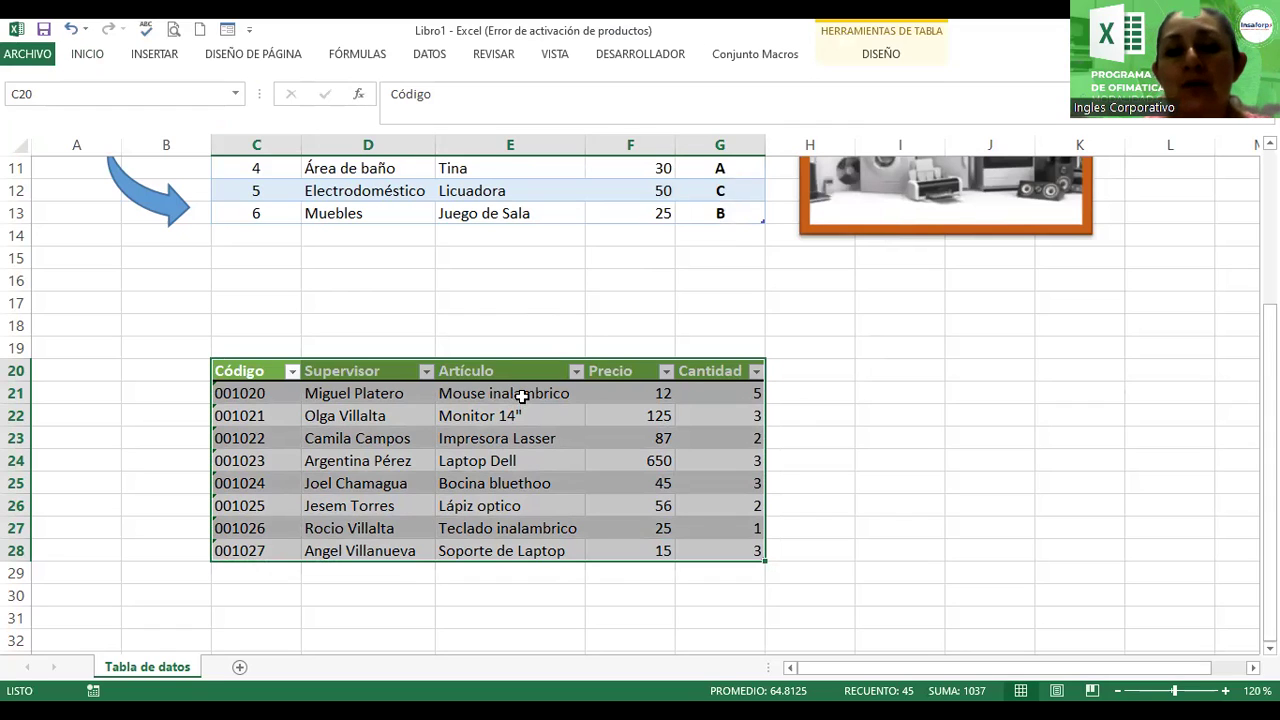
click(874, 60)
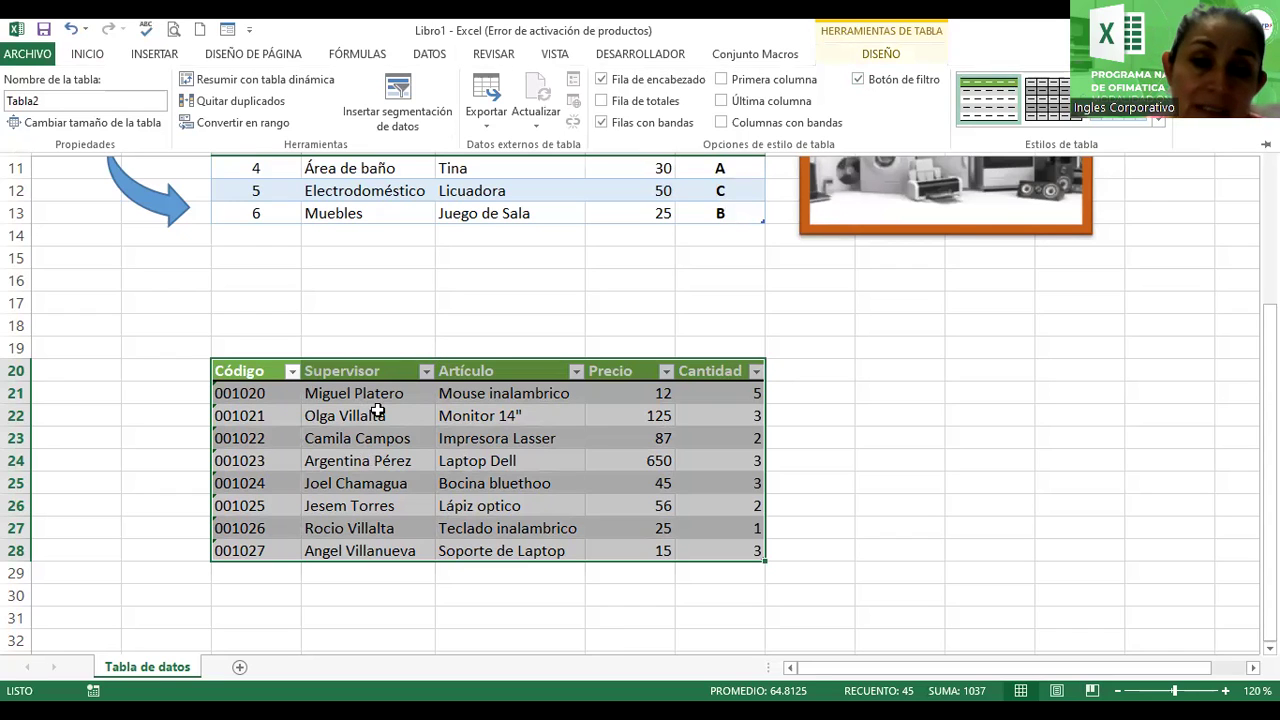
click(378, 412)
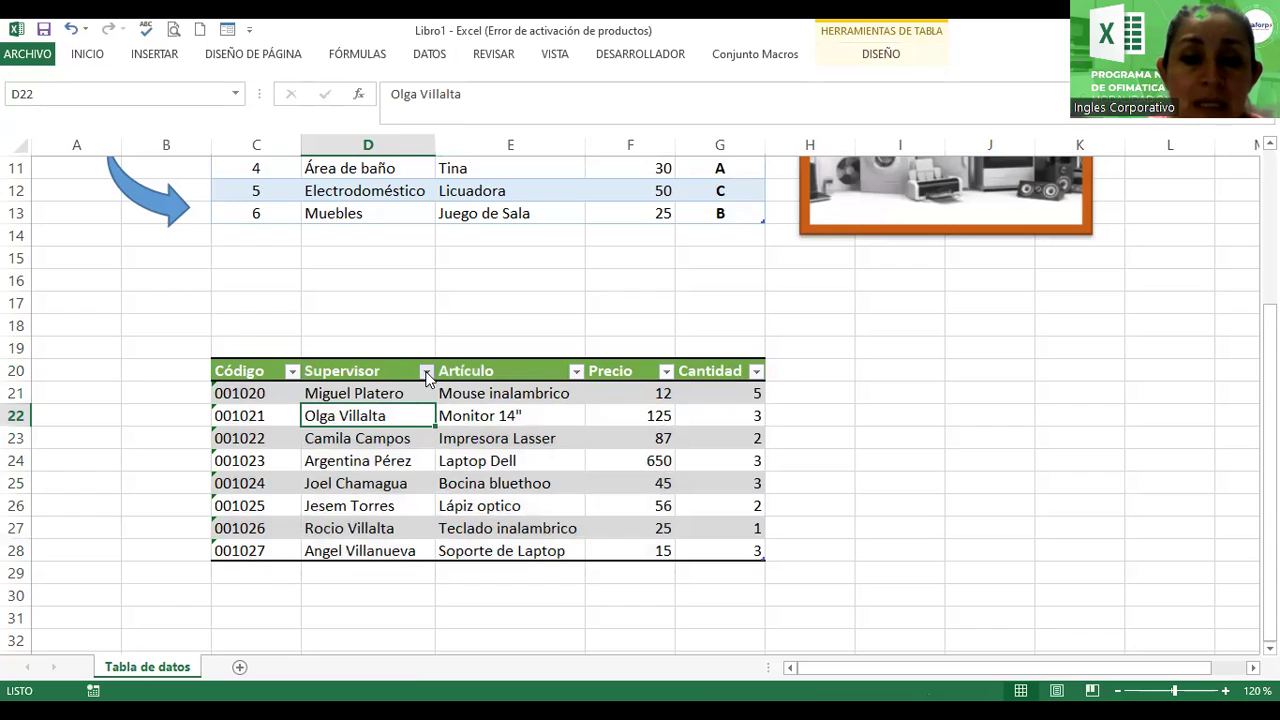
click(426, 372)
click(223, 501)
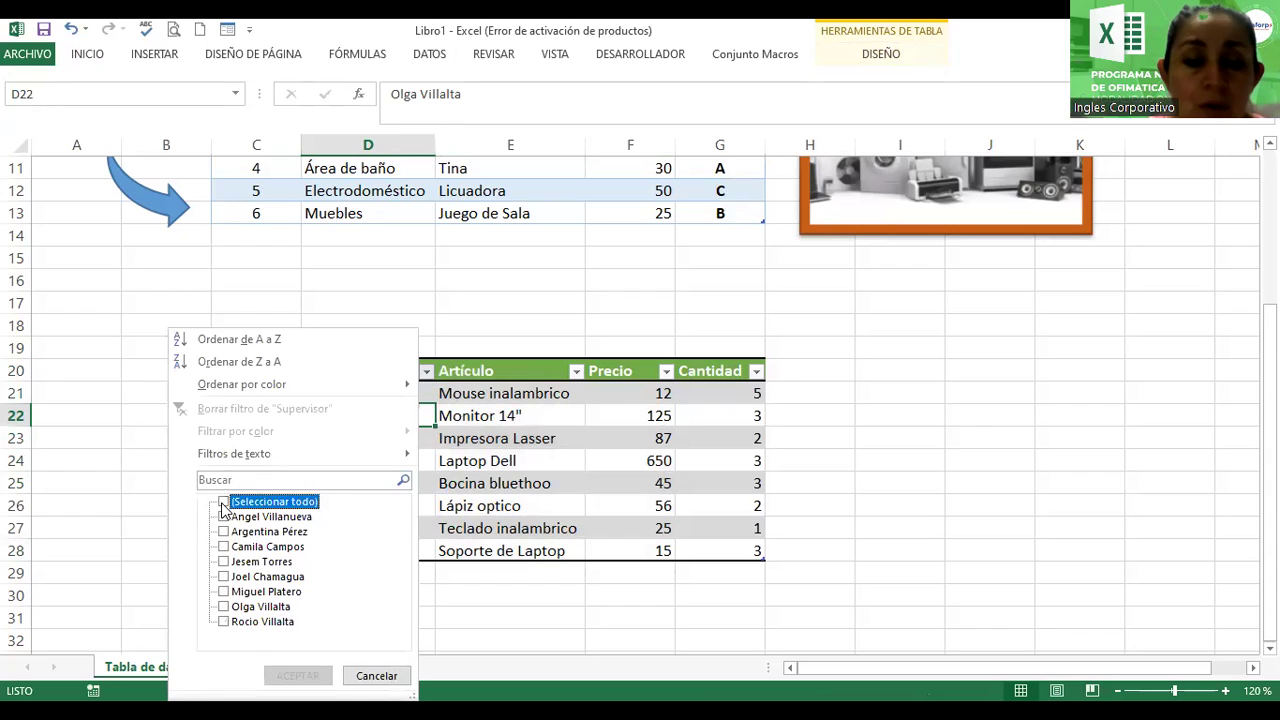
click(223, 561)
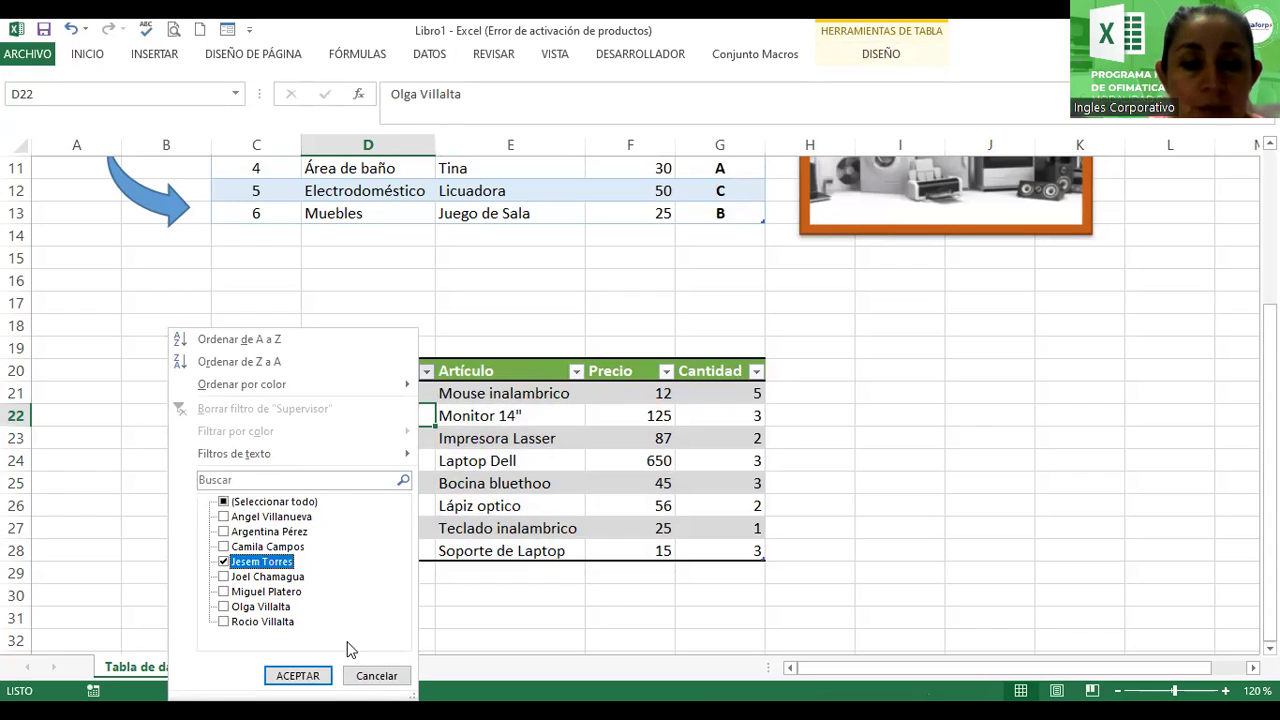
click(296, 676)
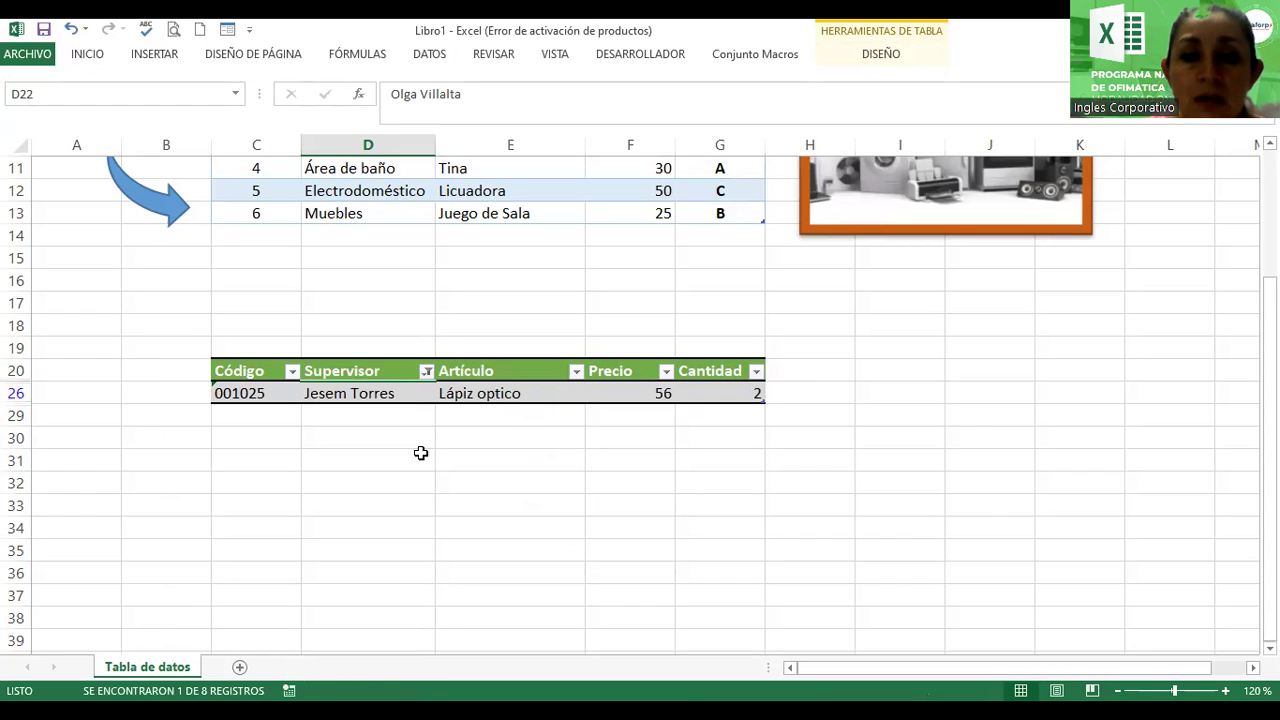
click(427, 371)
click(223, 501)
click(291, 678)
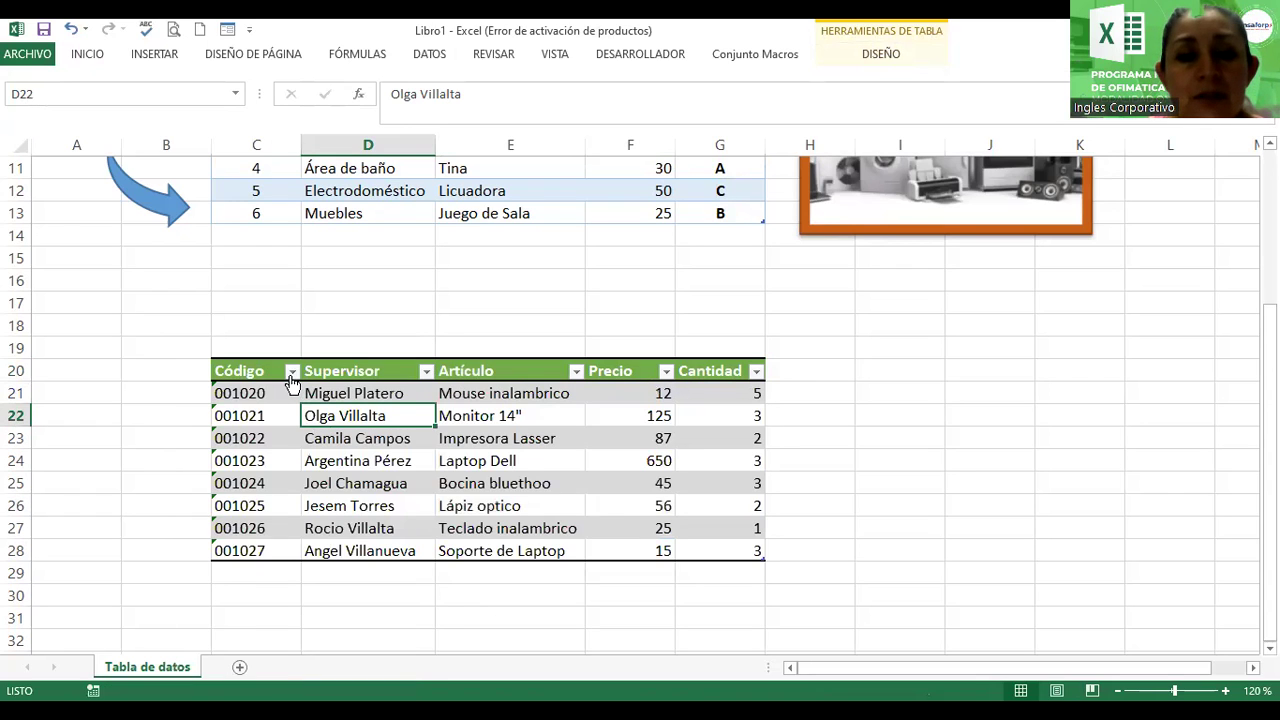
Step: Filter the Código column to codes 001020, 001023 and 001025
click(290, 372)
click(89, 501)
click(89, 516)
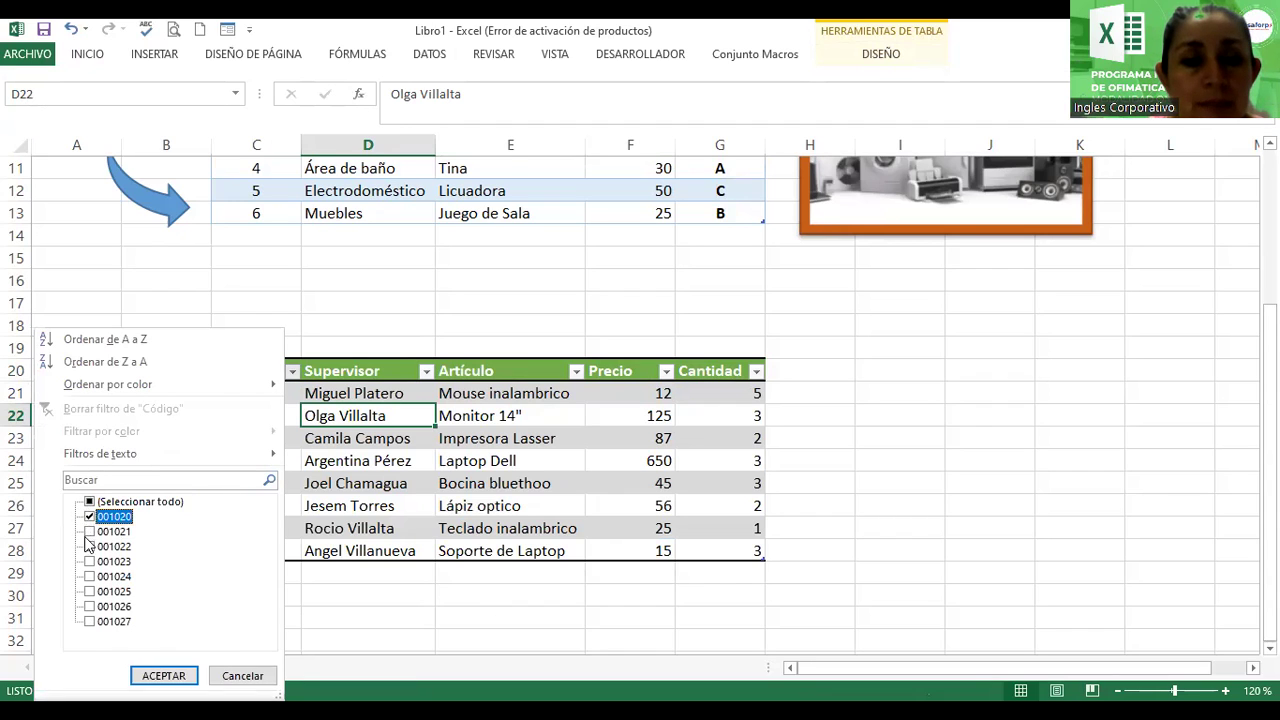
click(89, 562)
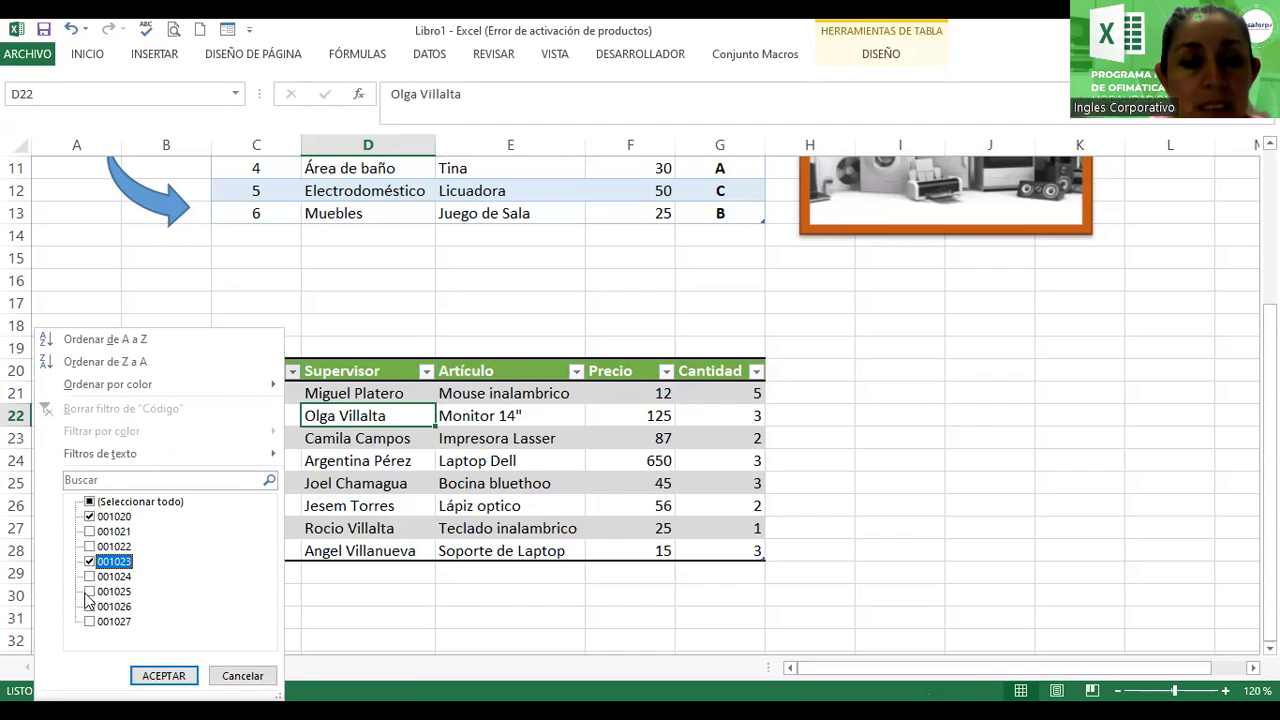
click(89, 591)
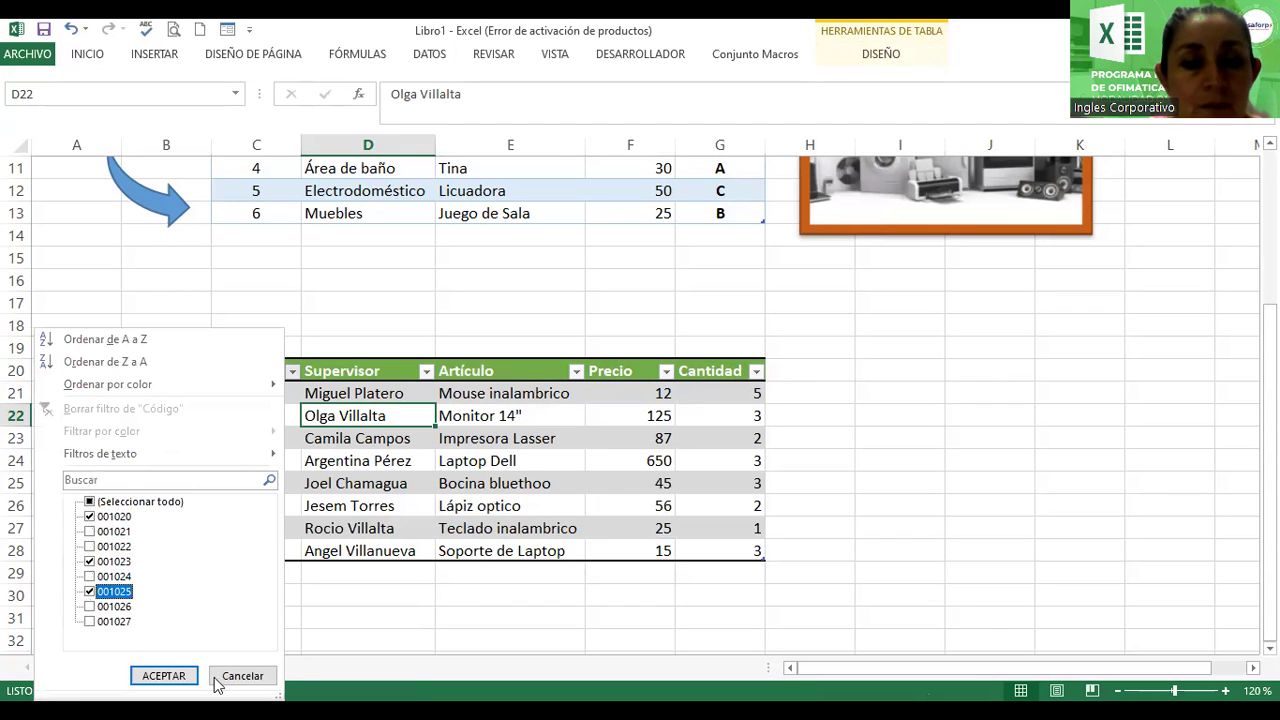
click(164, 676)
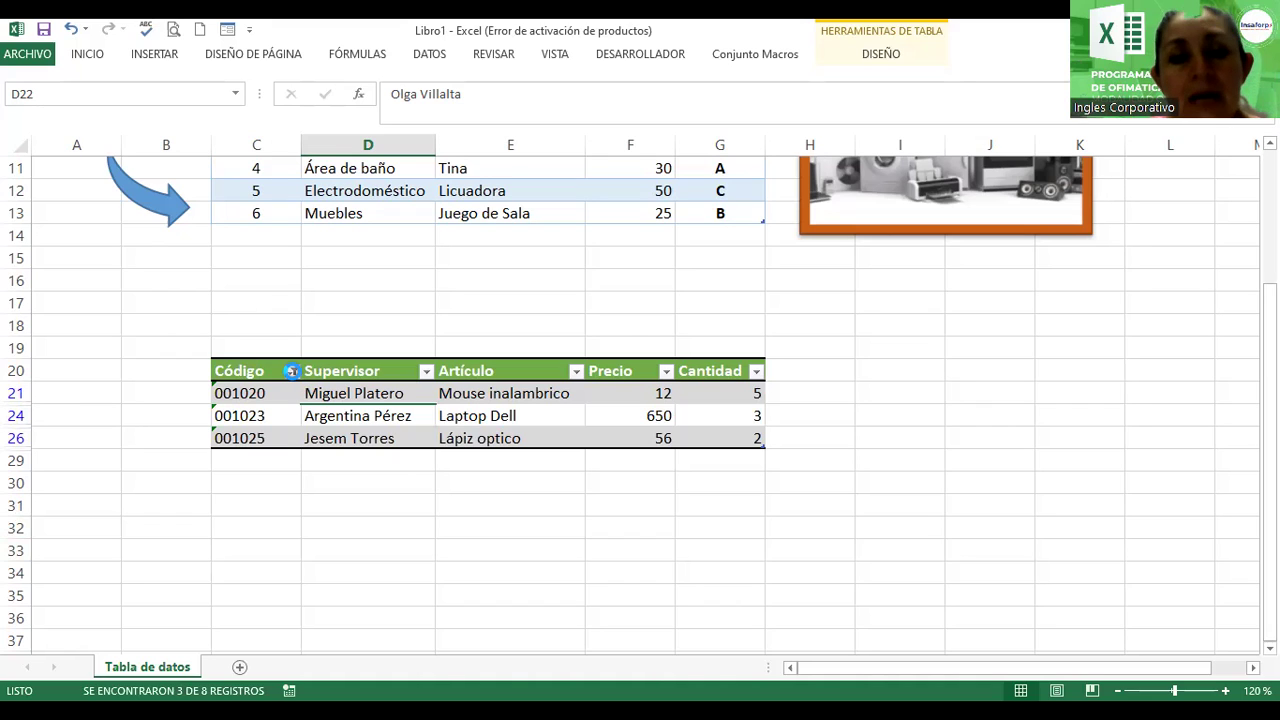
Step: Redo the Código filter so only 001020, 001023 and 001026 are shown
click(292, 371)
click(91, 501)
click(91, 501)
click(89, 516)
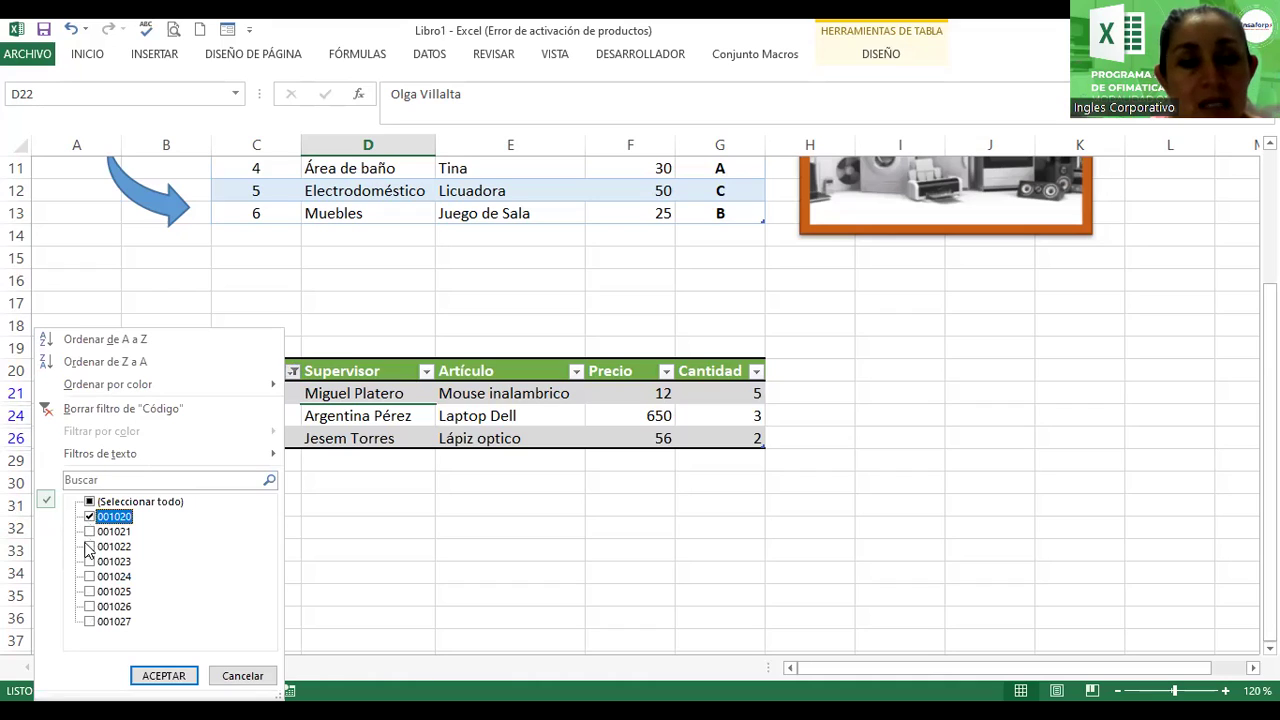
click(89, 562)
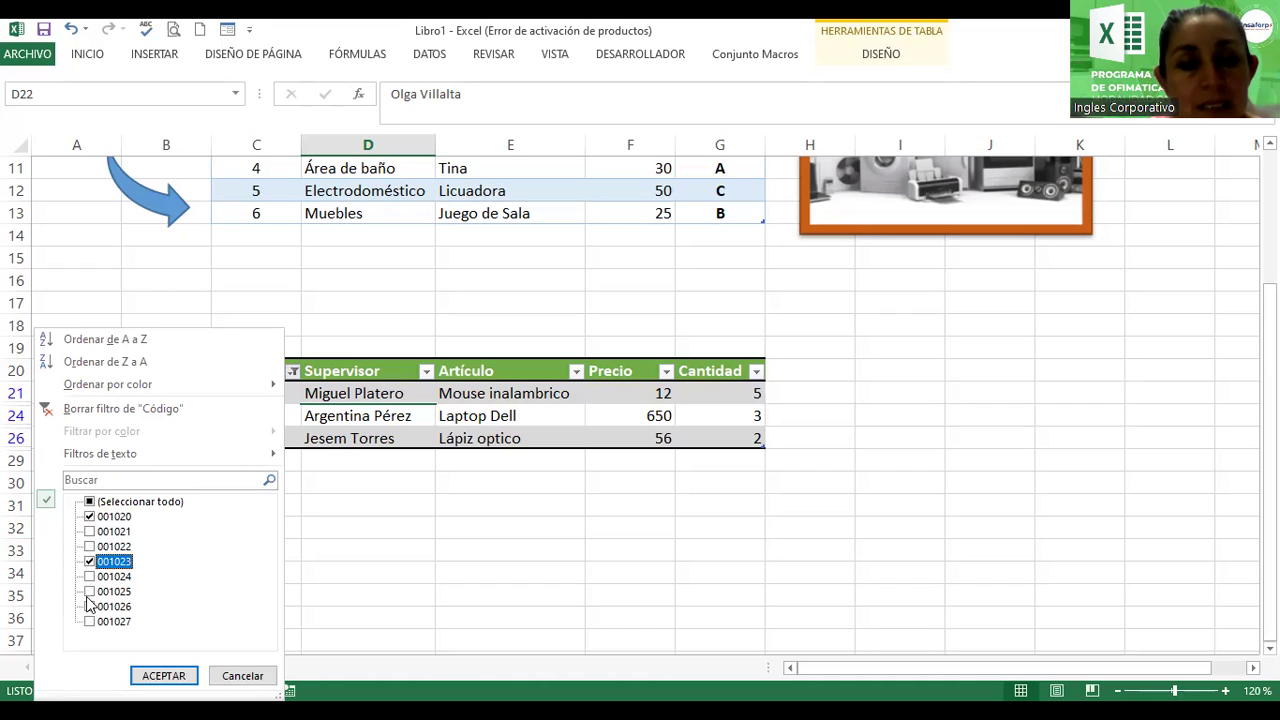
click(89, 606)
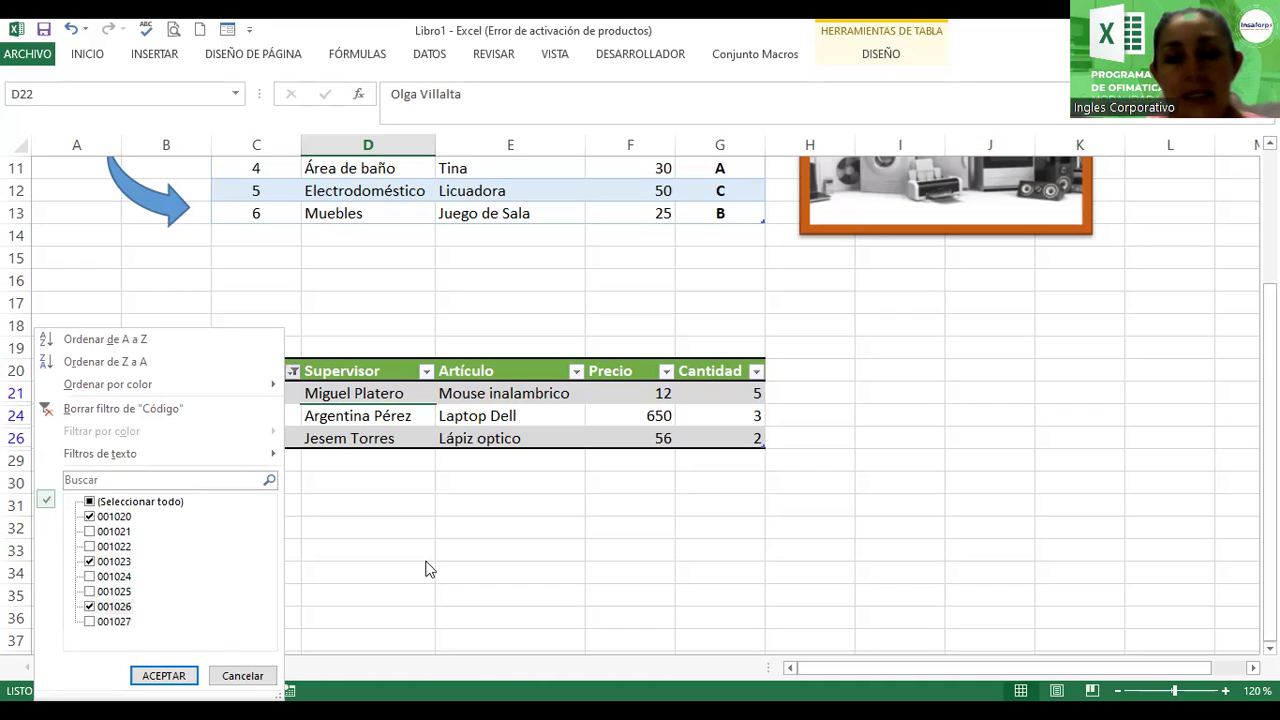
click(146, 679)
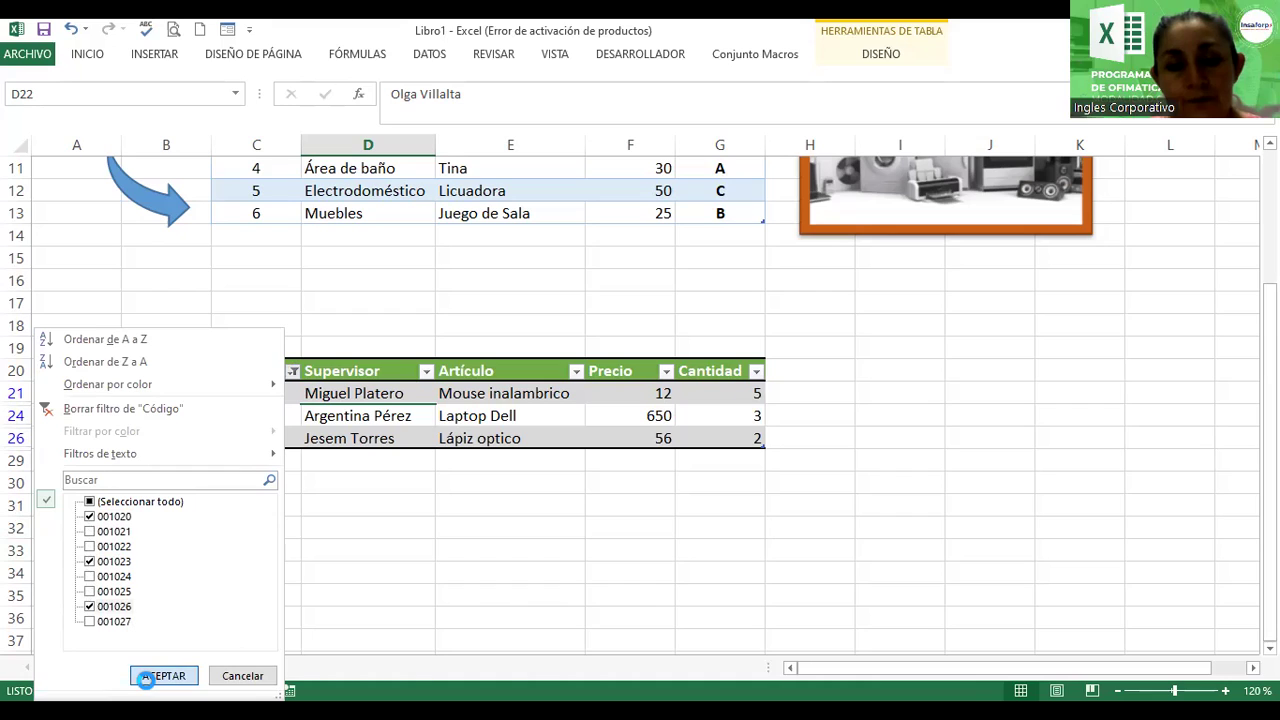
click(146, 677)
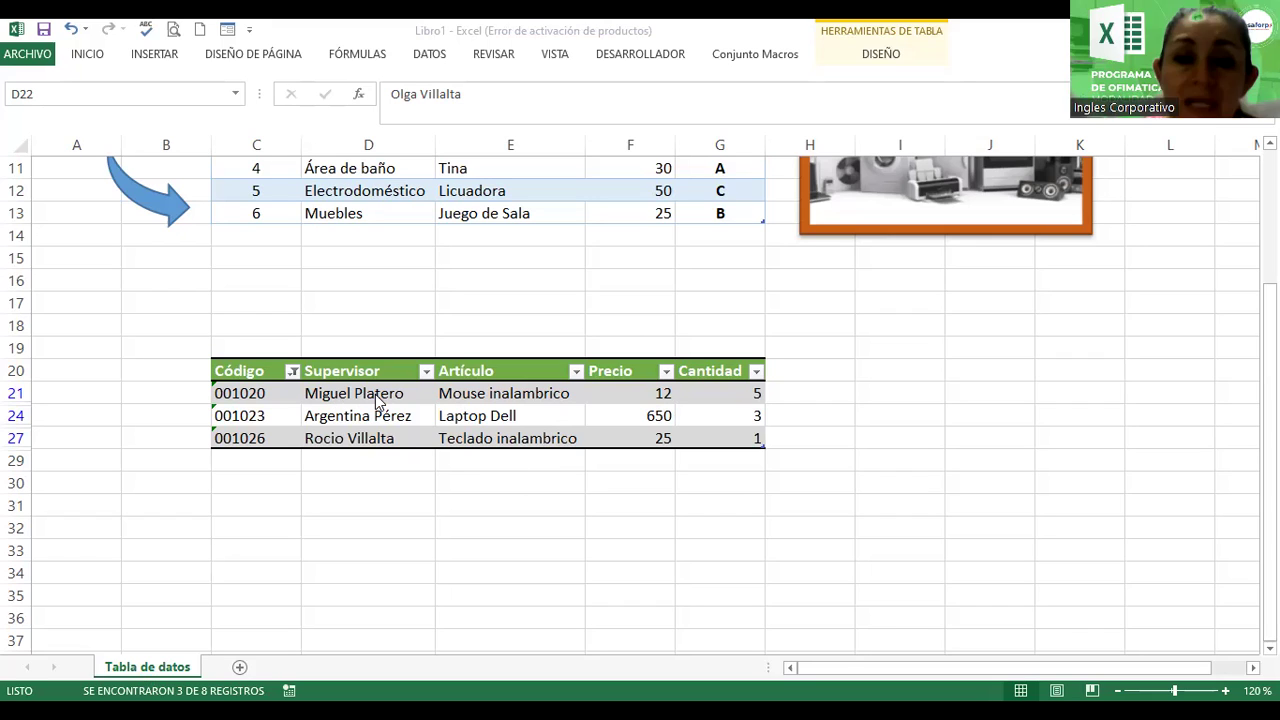
Step: Clear the Código filter so all eight rows return
click(289, 372)
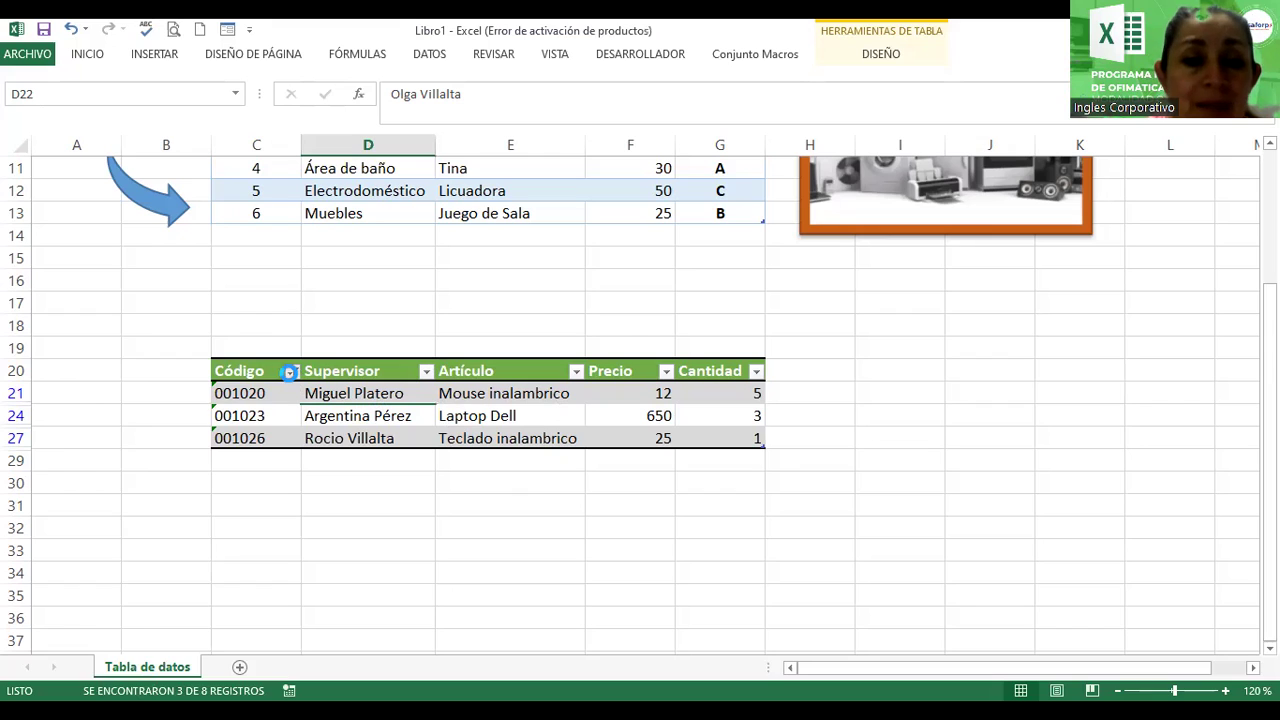
click(90, 409)
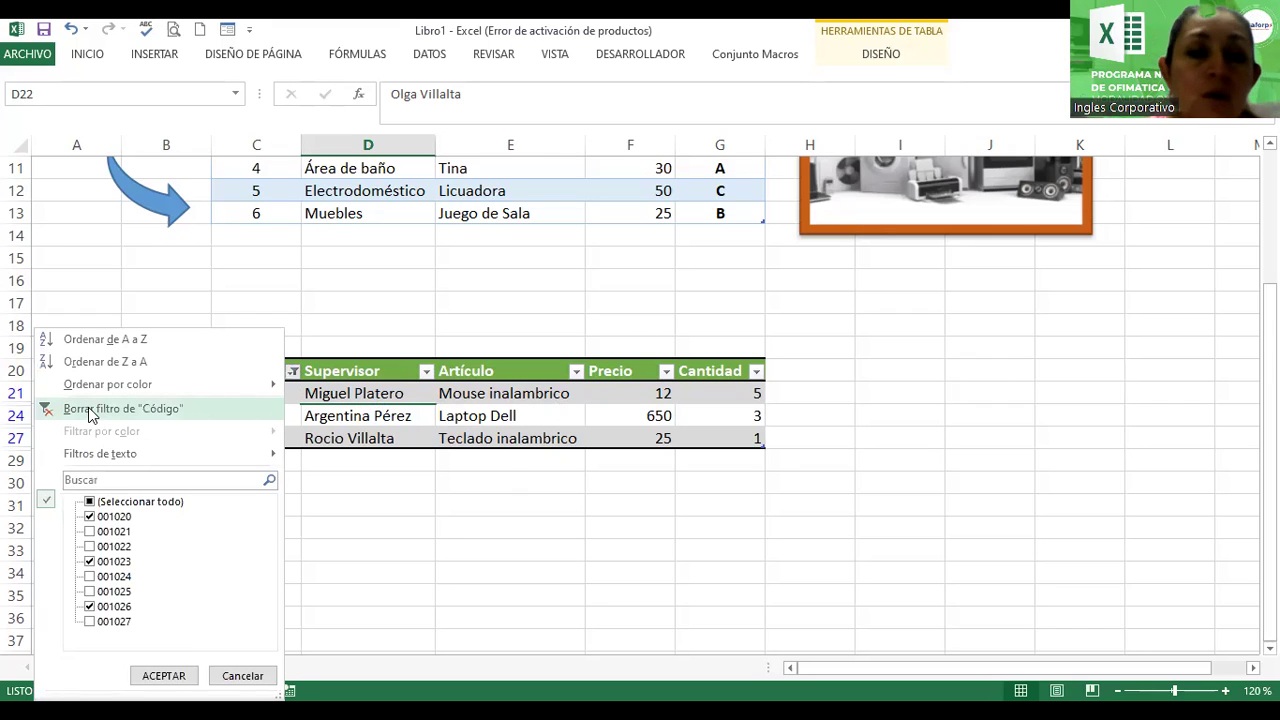
click(857, 427)
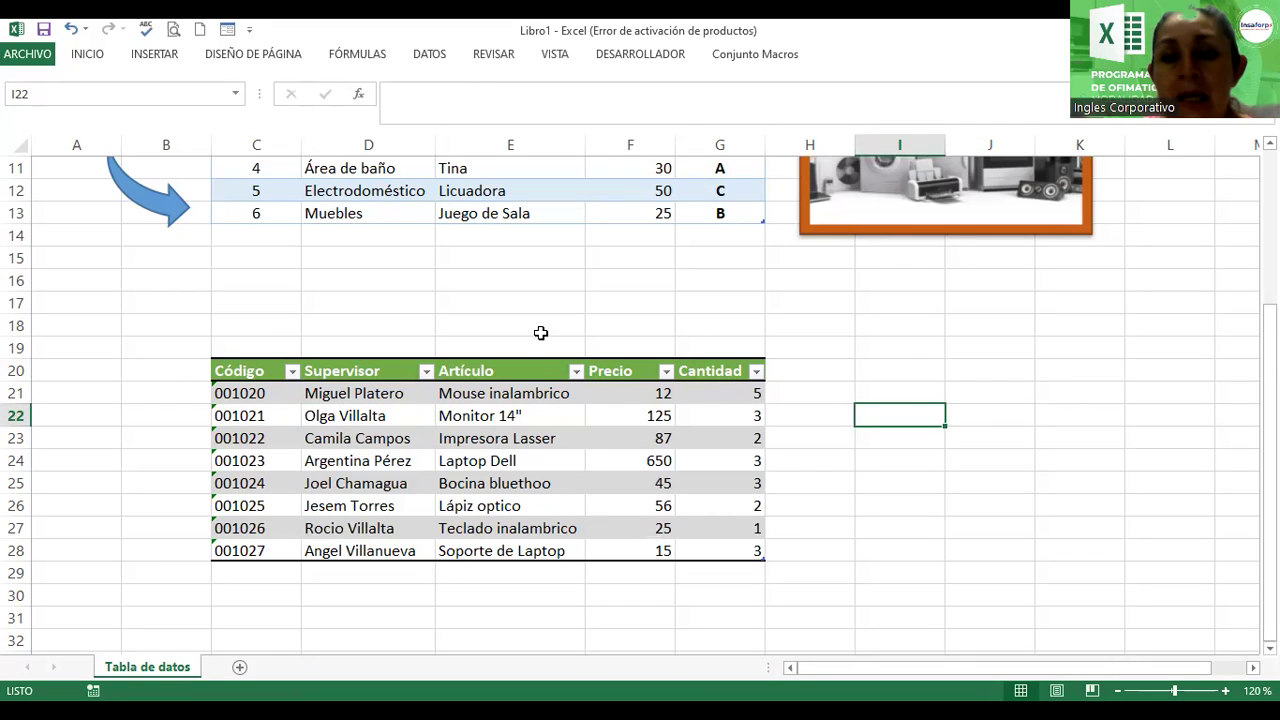
Step: Turn off the Botón de filtro option in the table's design settings
click(503, 435)
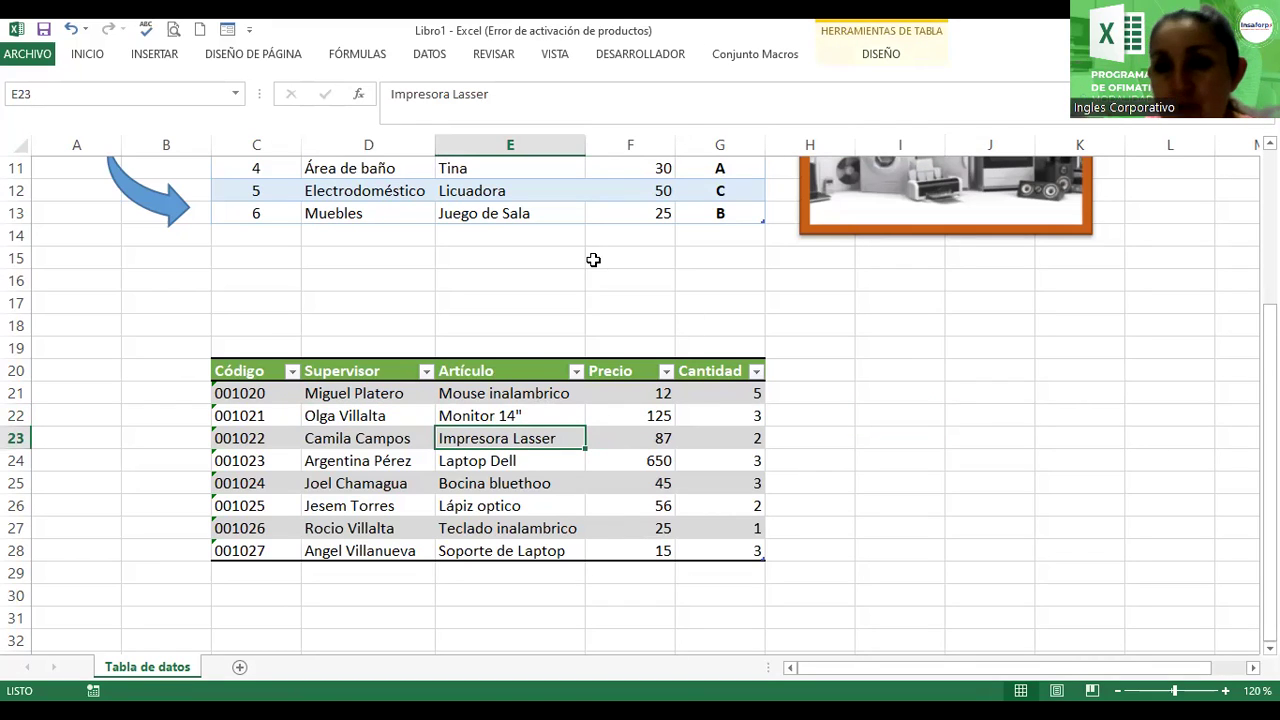
click(869, 60)
click(858, 80)
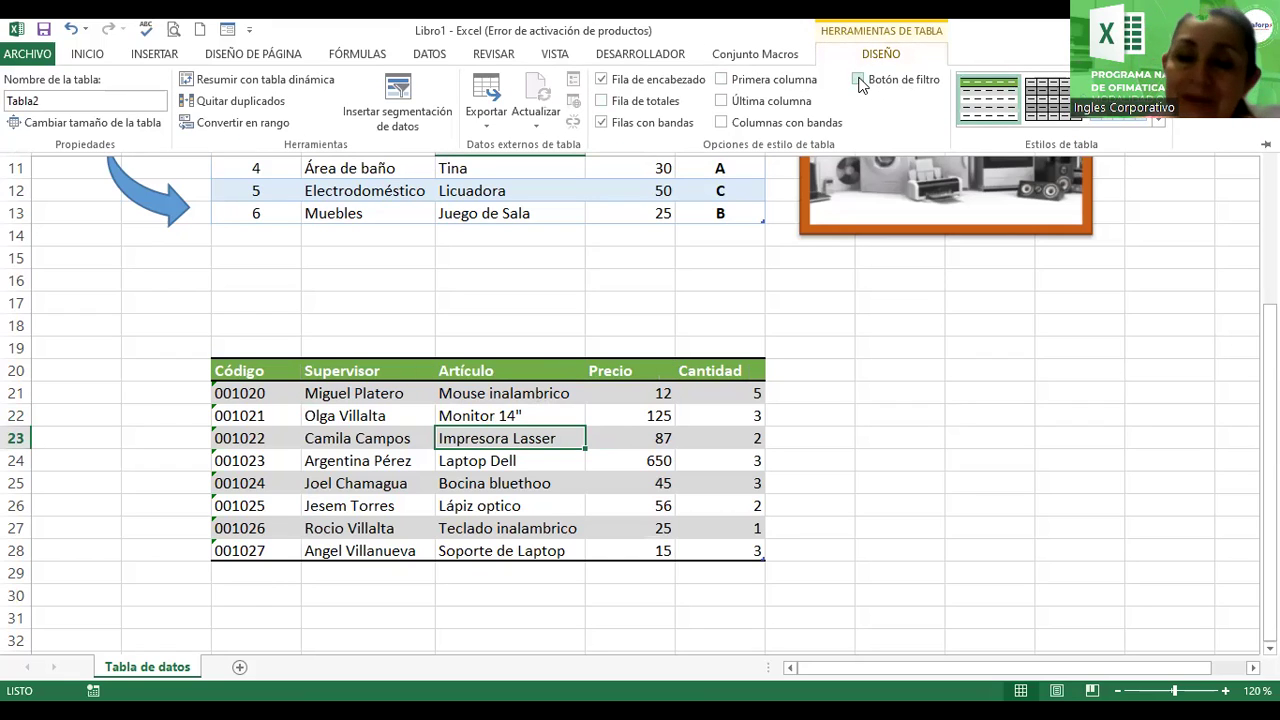
Step: Toggle the header row and banded rows on and off, leaving both on
click(601, 80)
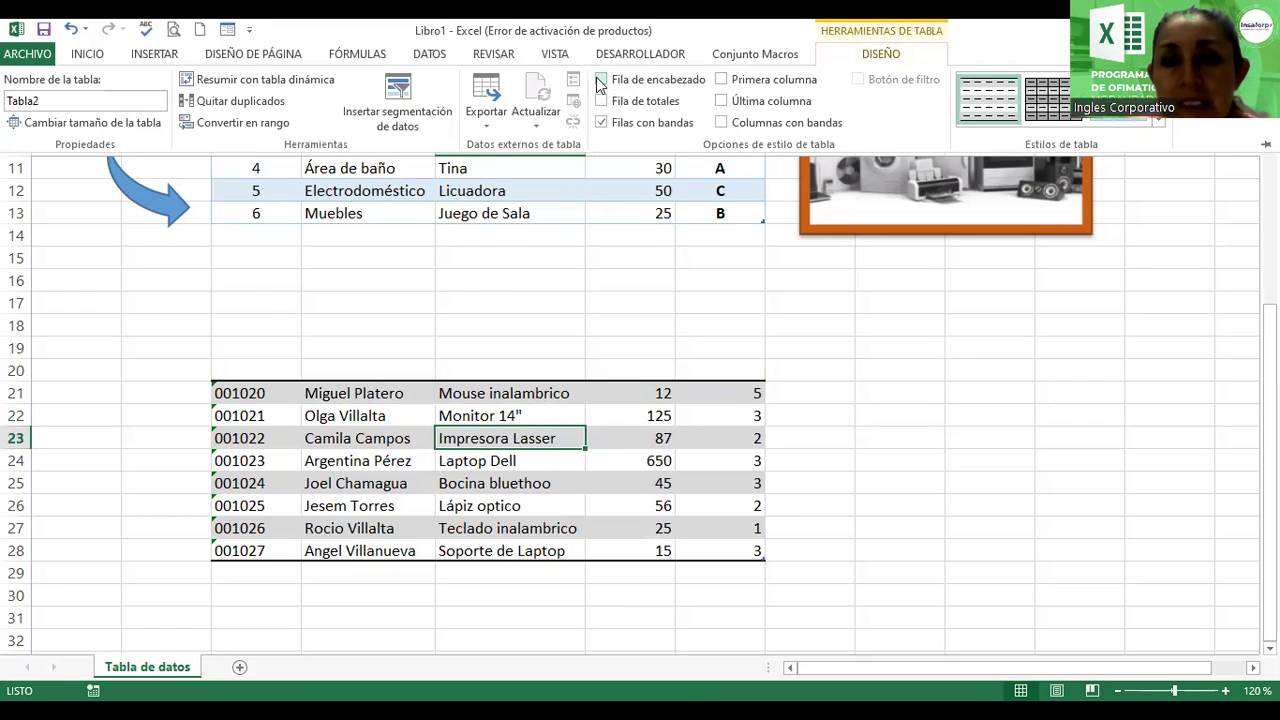
click(601, 80)
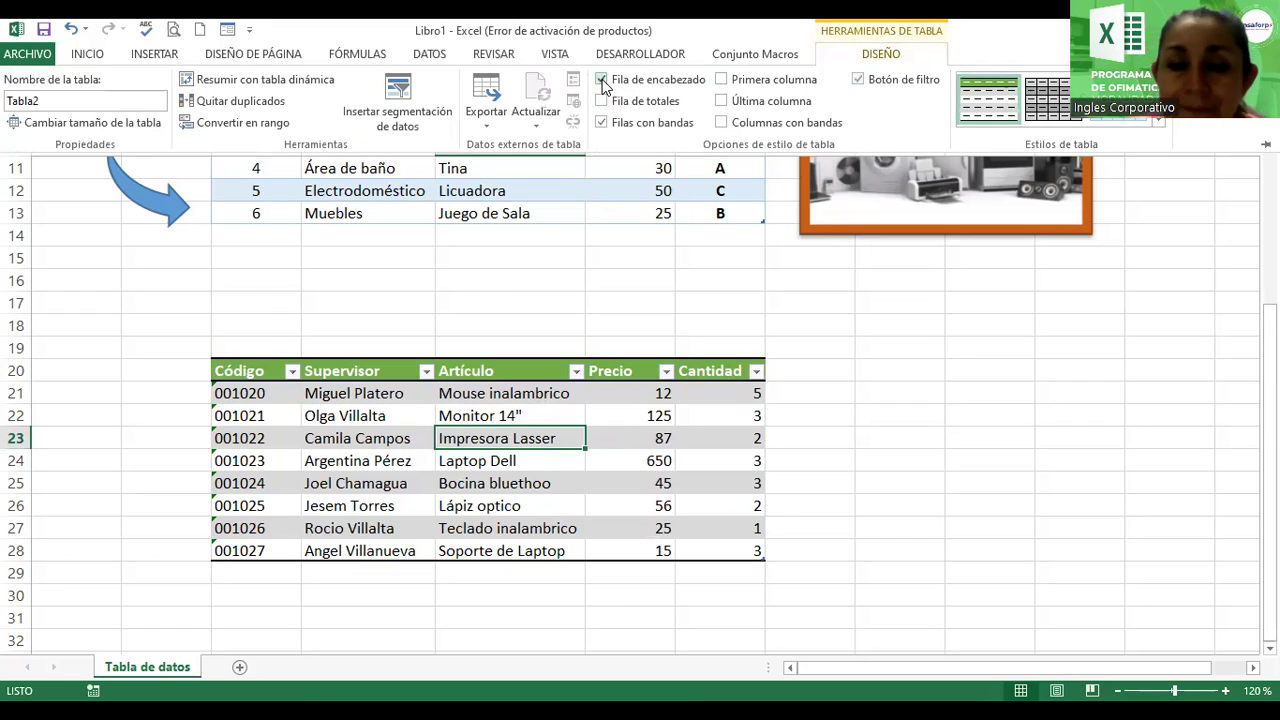
click(601, 80)
click(601, 80)
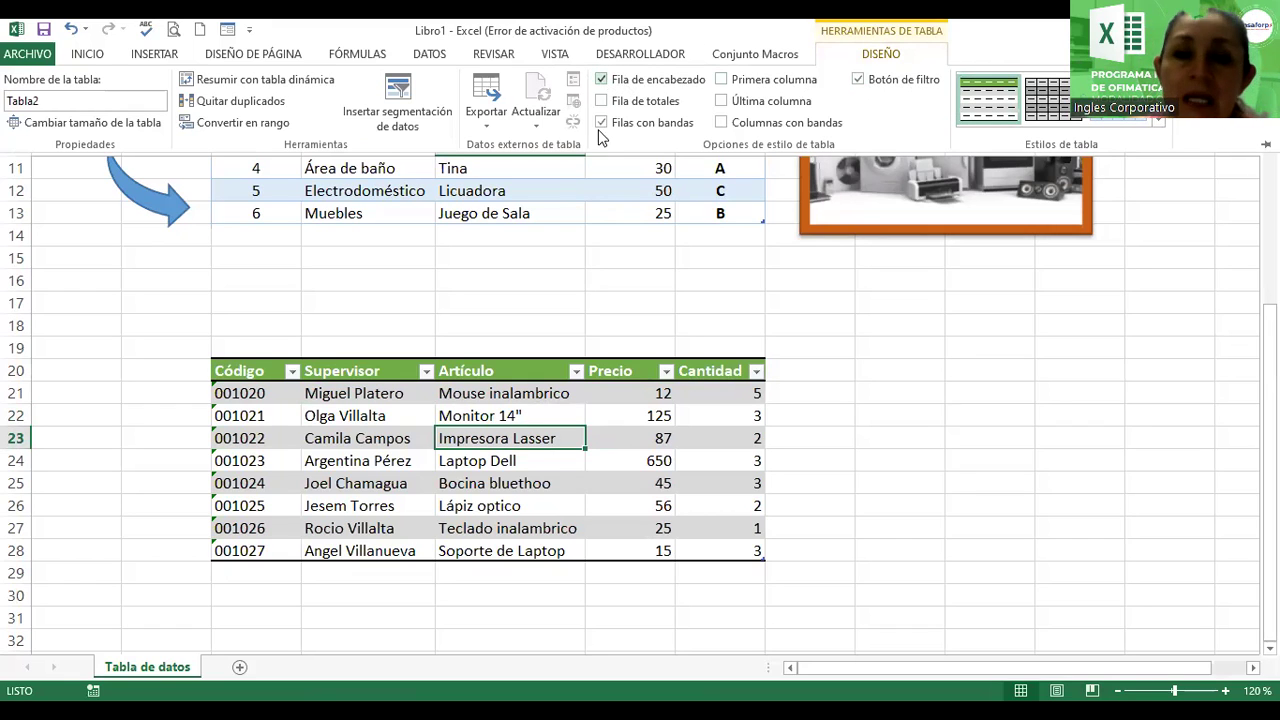
click(601, 123)
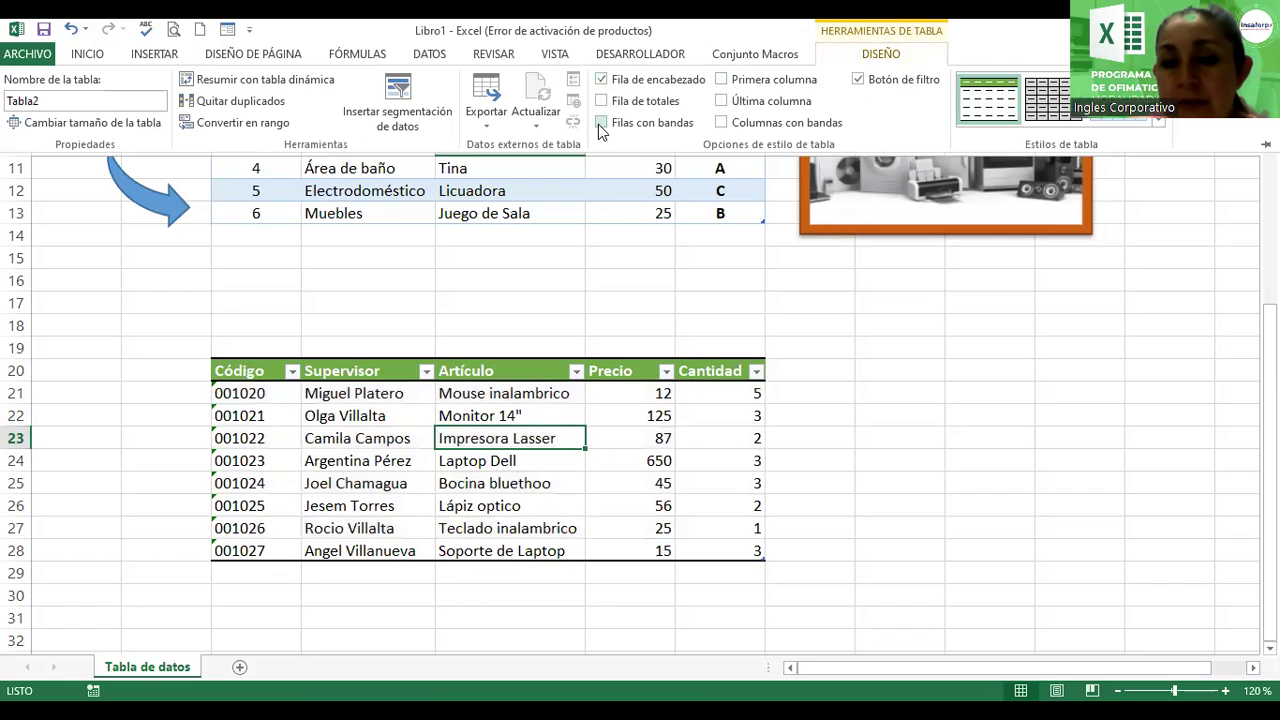
click(601, 123)
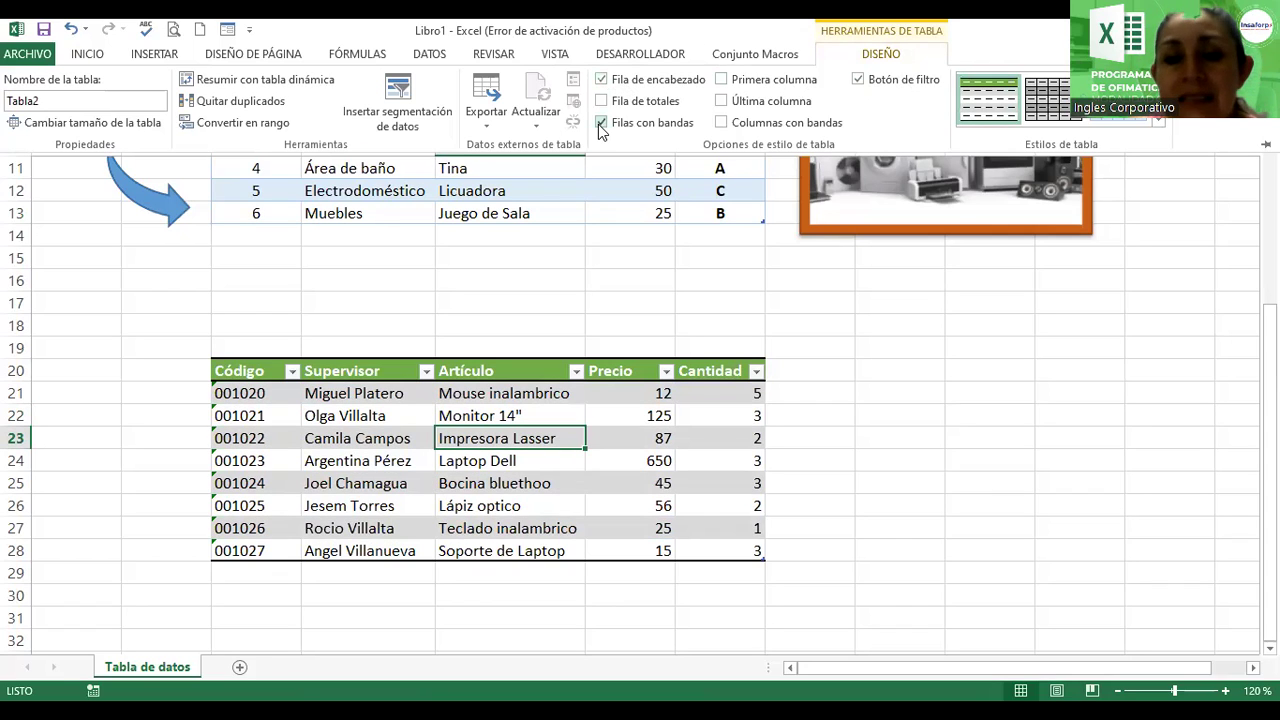
click(601, 123)
click(601, 123)
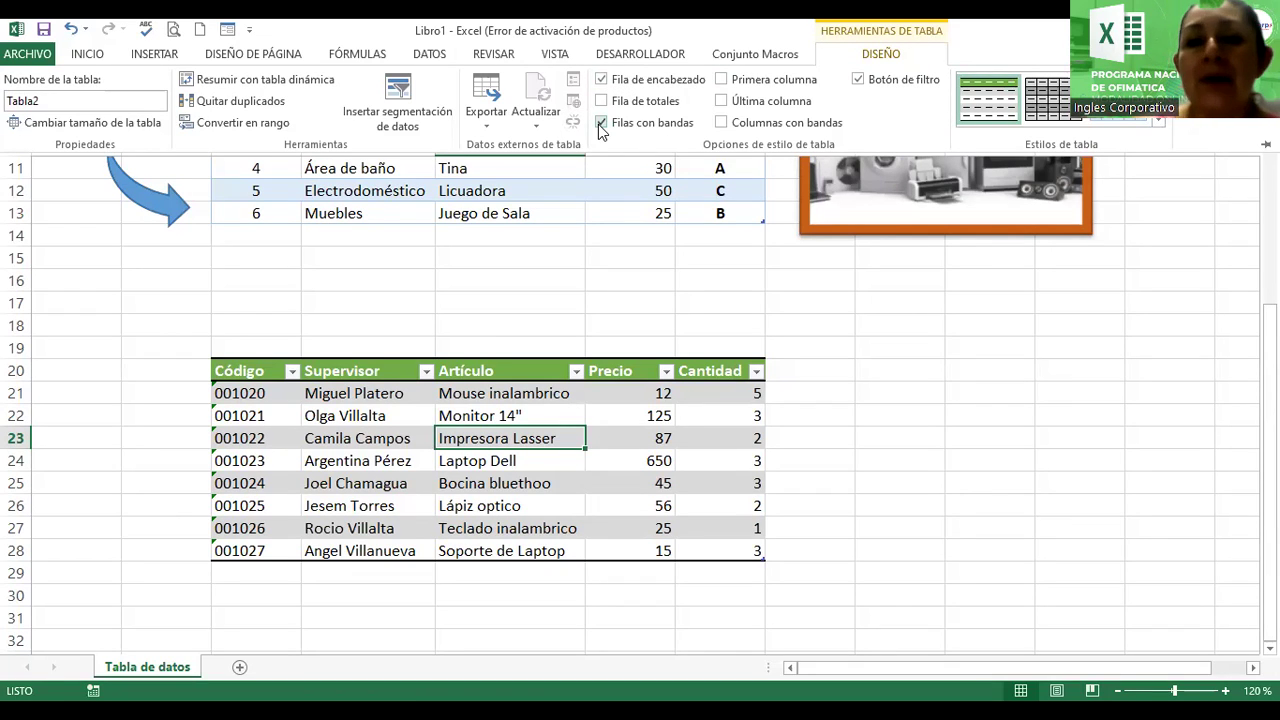
Step: Toggle banded columns several times and switch the header Filter Button setting
click(721, 123)
click(721, 123)
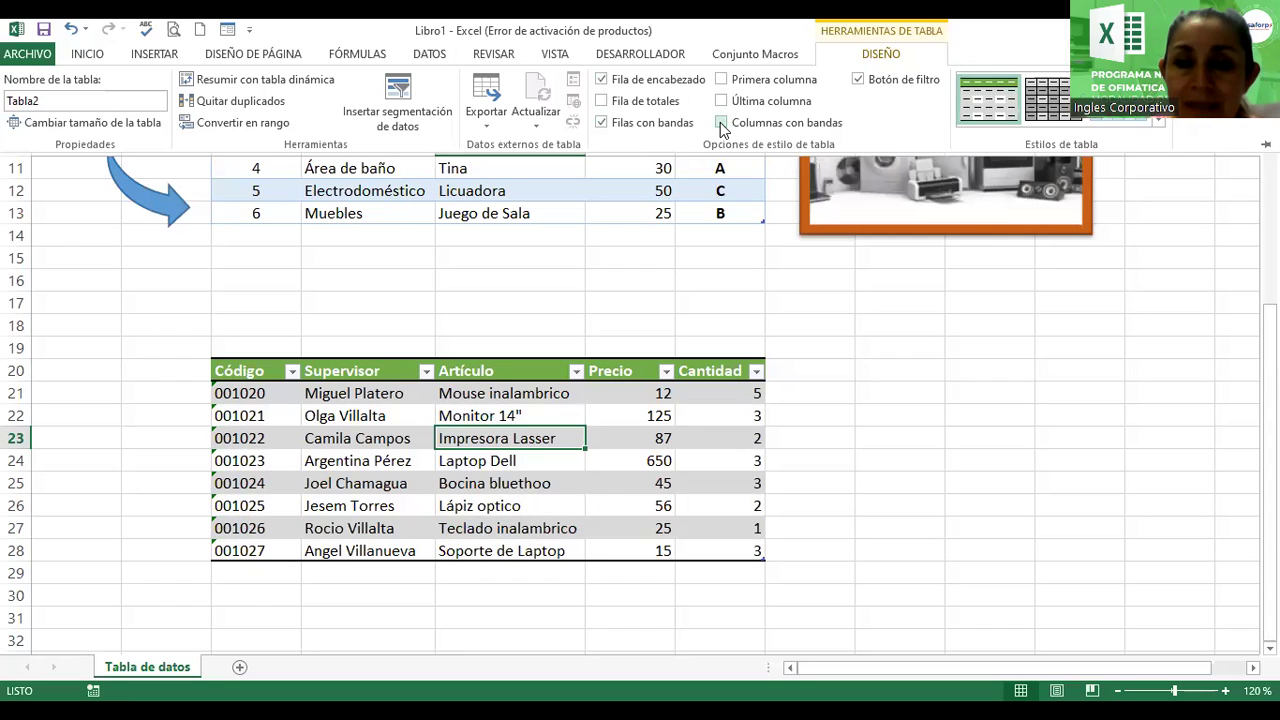
click(721, 123)
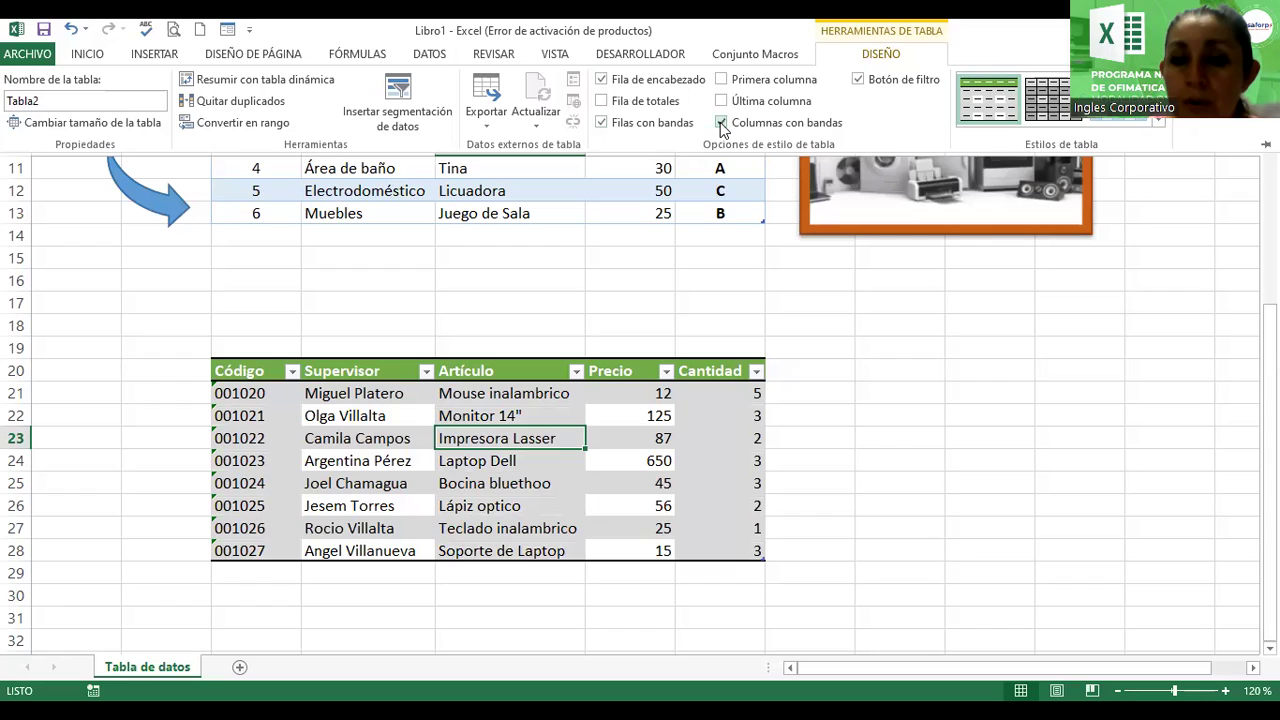
click(721, 123)
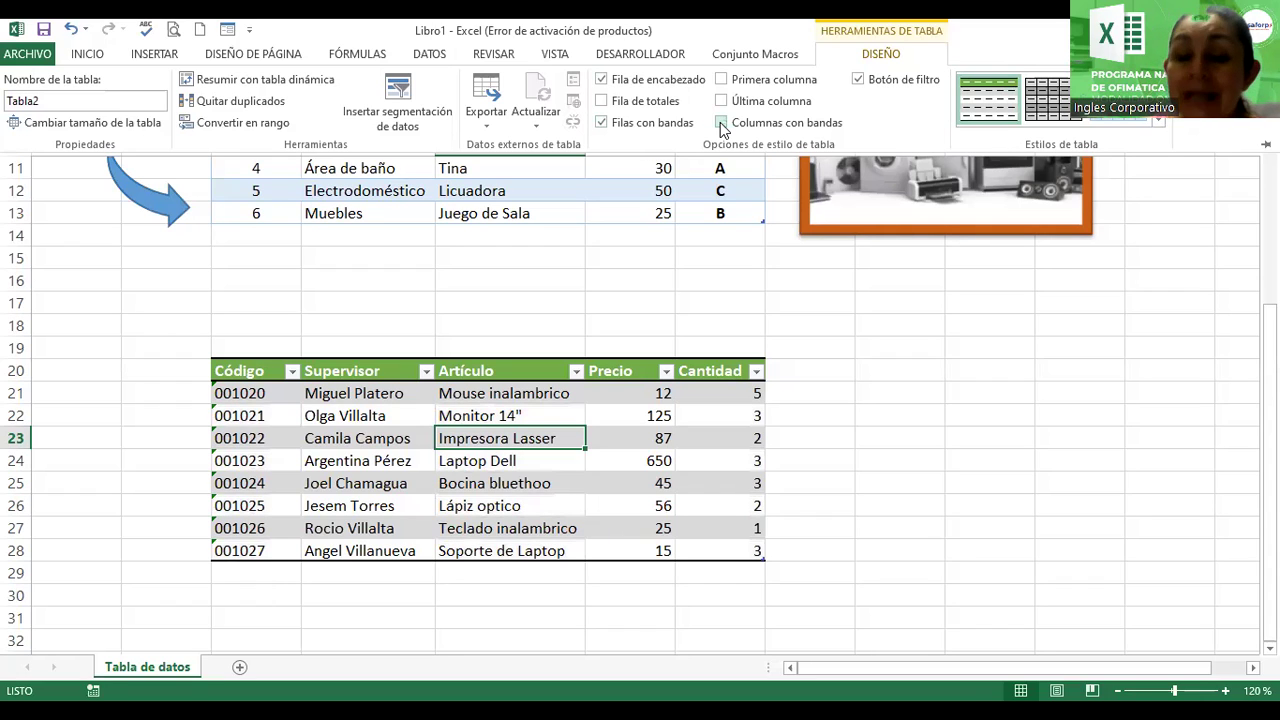
click(721, 123)
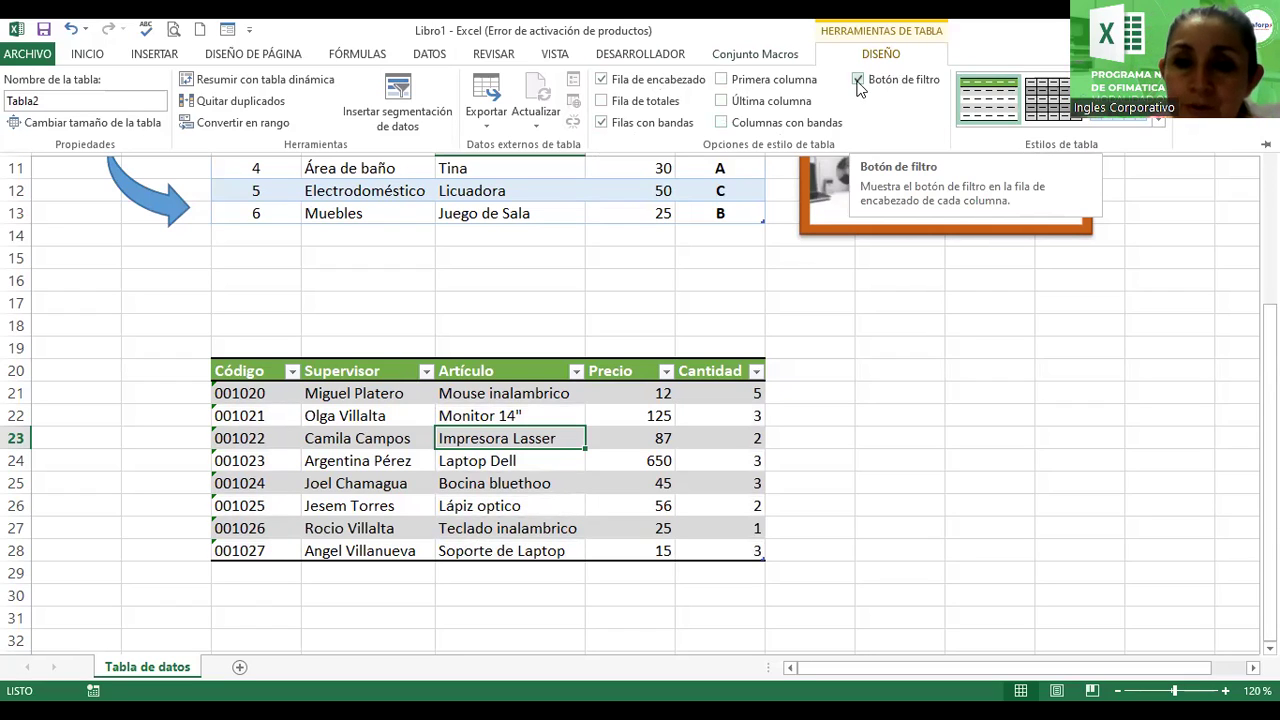
click(857, 88)
Step: Draw a curved block arrow to the right of the lower table
key(Escape)
mouse_move(1270, 478)
mouse_down()
mouse_move(1270, 438)
mouse_move(1270, 478)
mouse_move(1270, 458)
mouse_up()
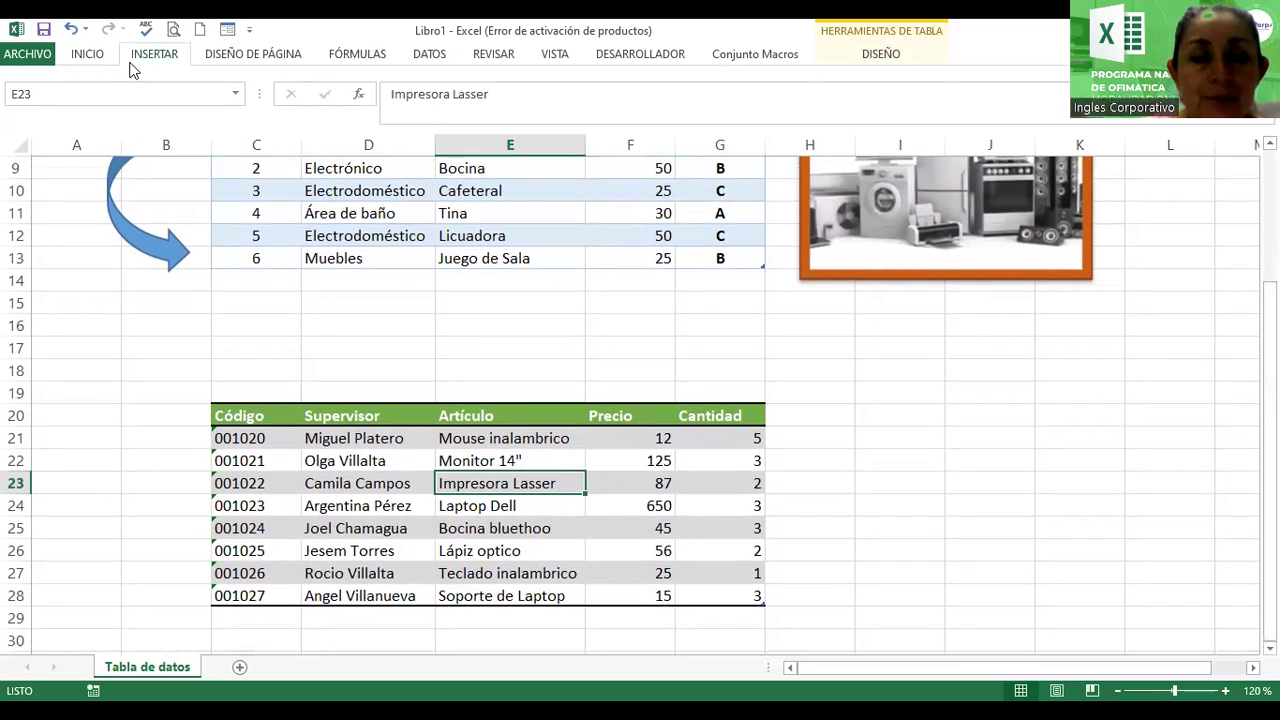
click(135, 57)
click(285, 79)
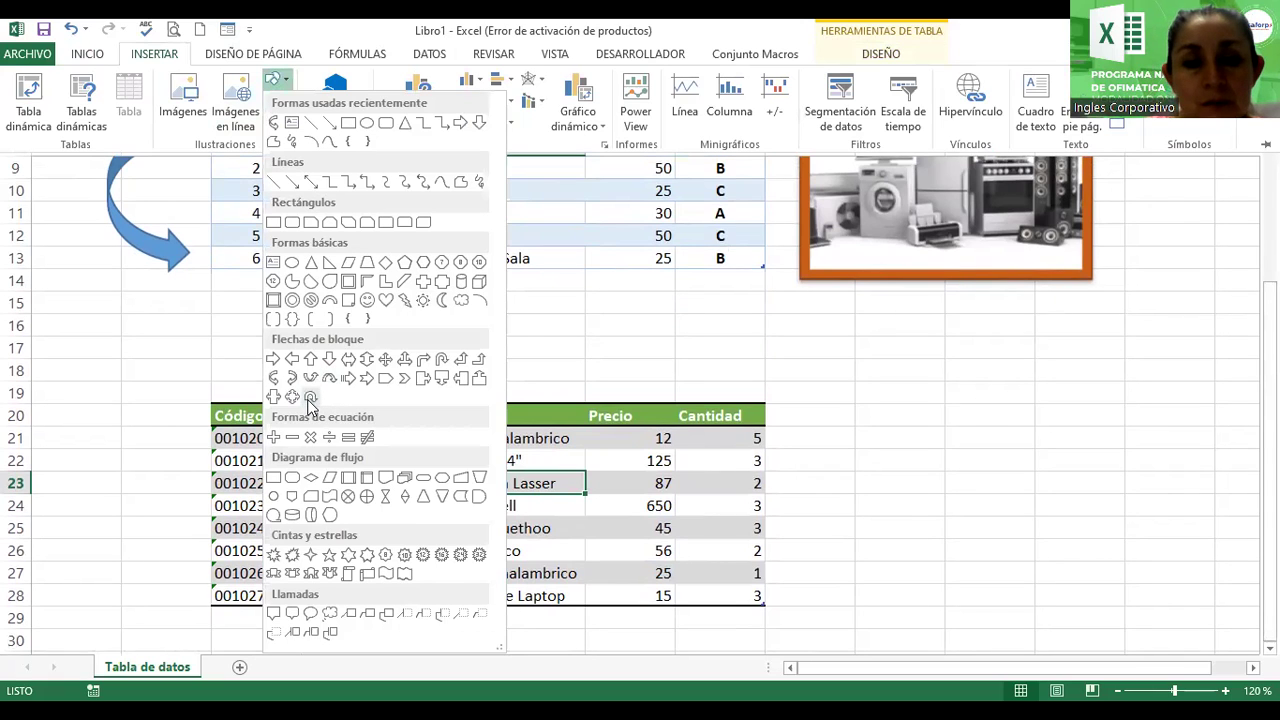
click(310, 398)
mouse_move(823, 522)
mouse_down()
mouse_move(876, 450)
mouse_move(871, 406)
mouse_up()
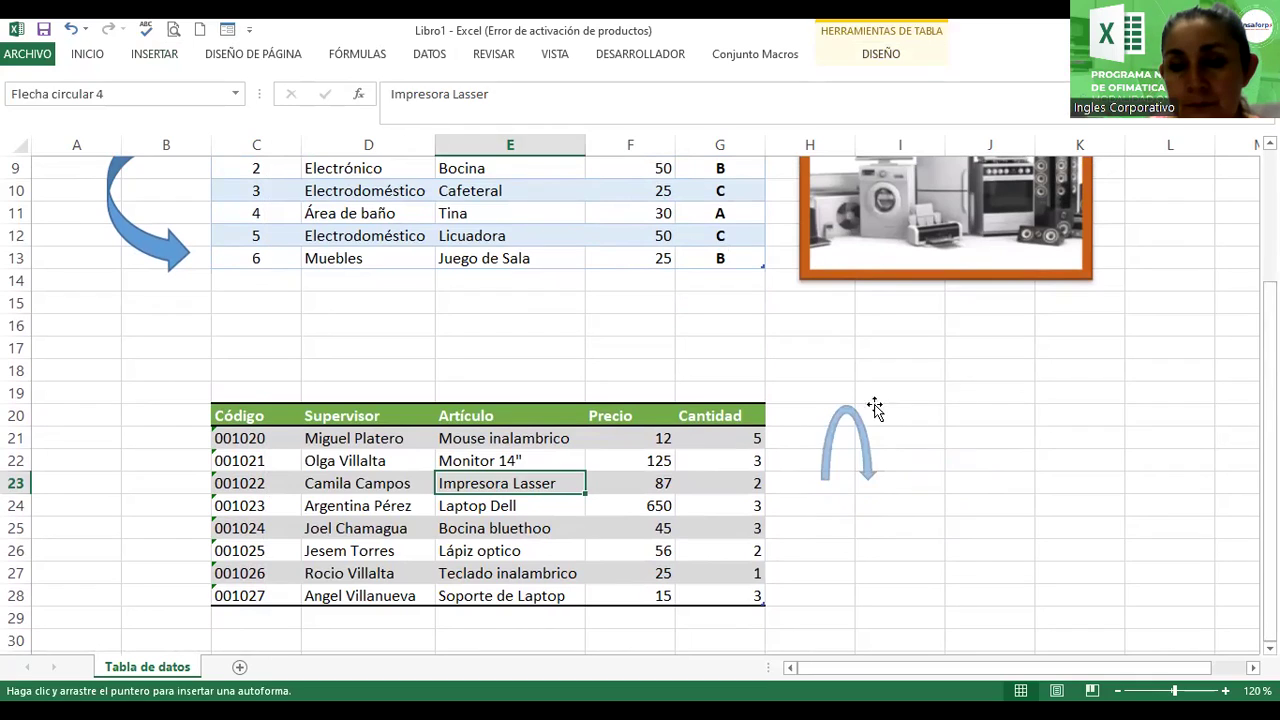
Step: Widen the curved arrow into an arc and position it above the table's right side
mouse_move(865, 453)
mouse_down()
mouse_move(845, 387)
mouse_move(996, 410)
mouse_up()
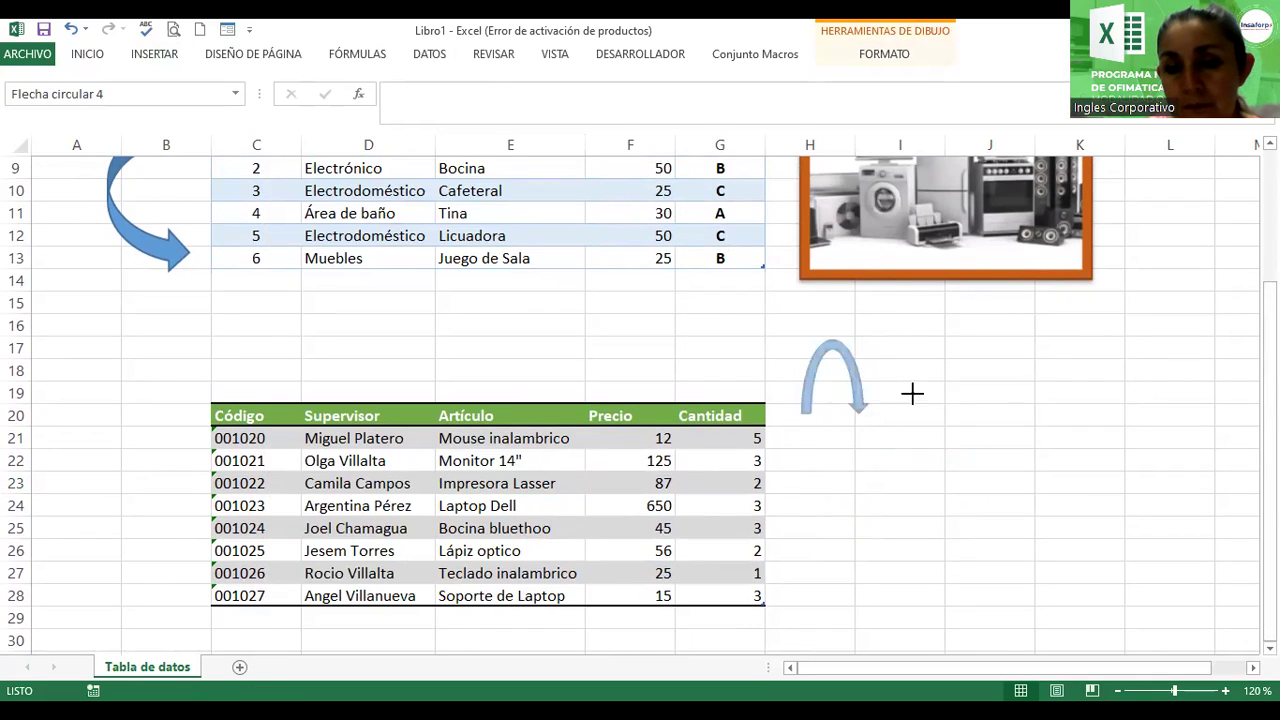
click(898, 340)
drag(898, 340, 895, 312)
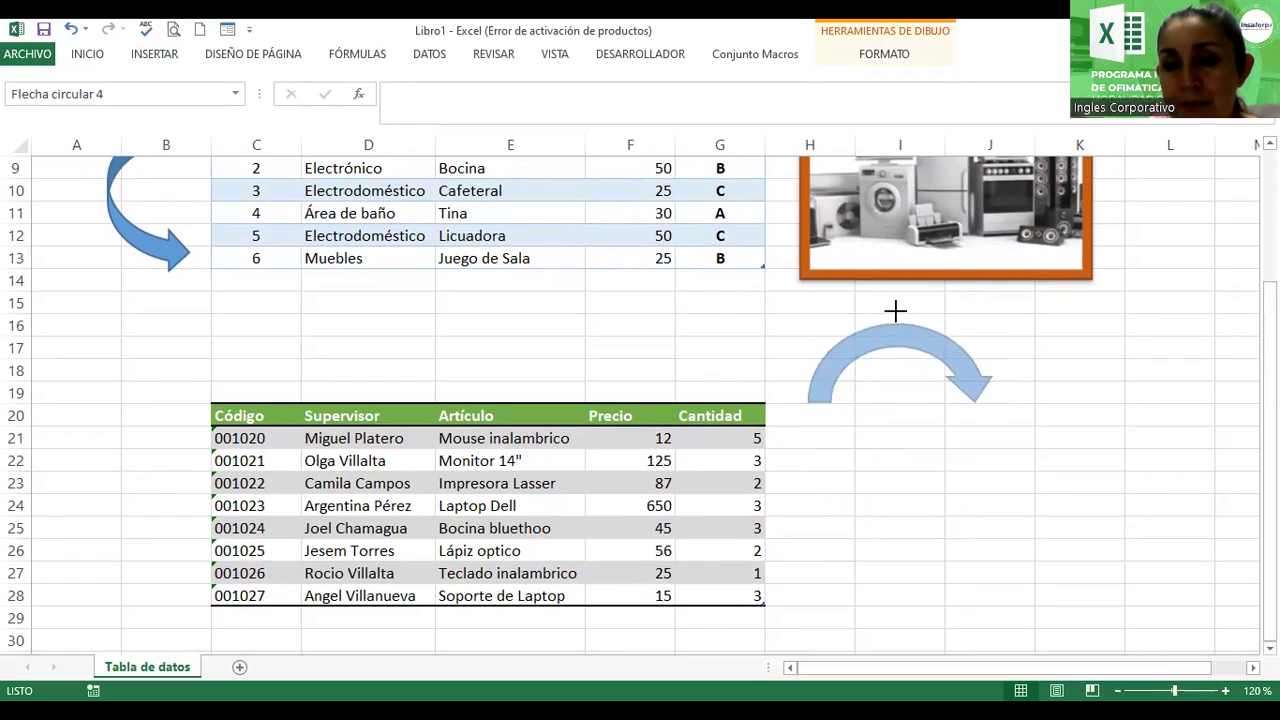
click(895, 314)
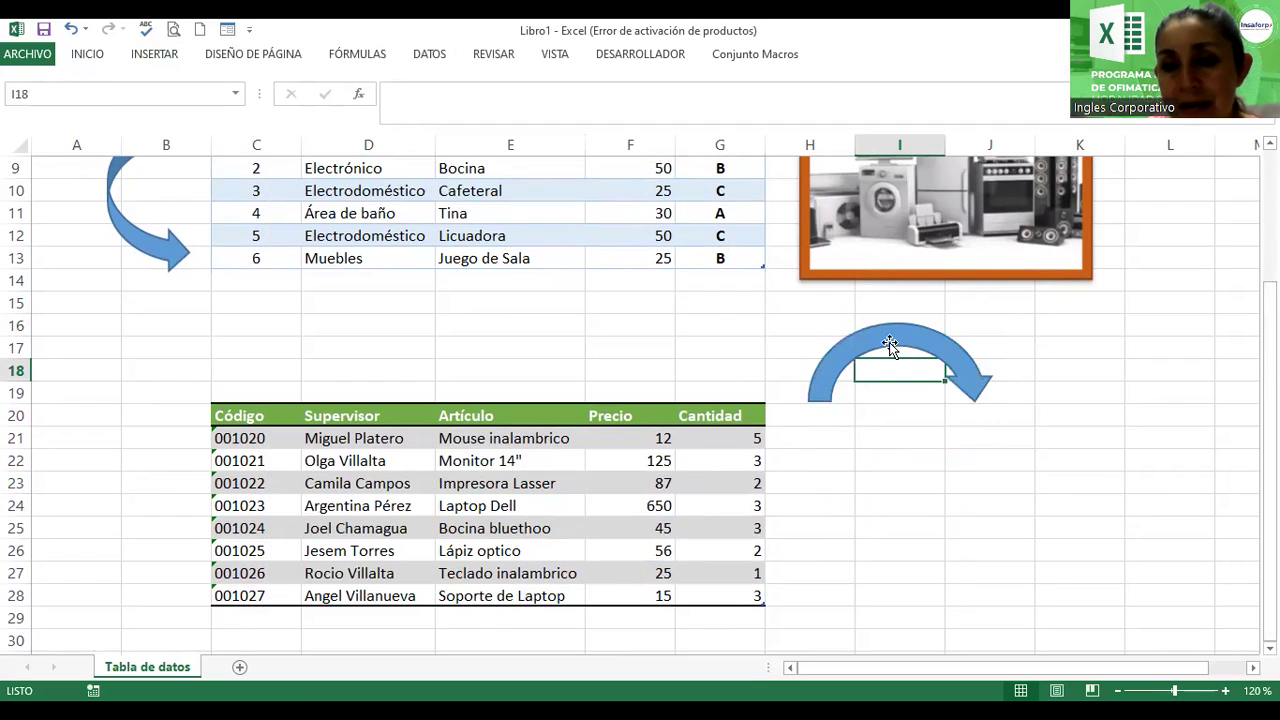
click(889, 342)
drag(892, 316, 892, 292)
drag(951, 348, 944, 378)
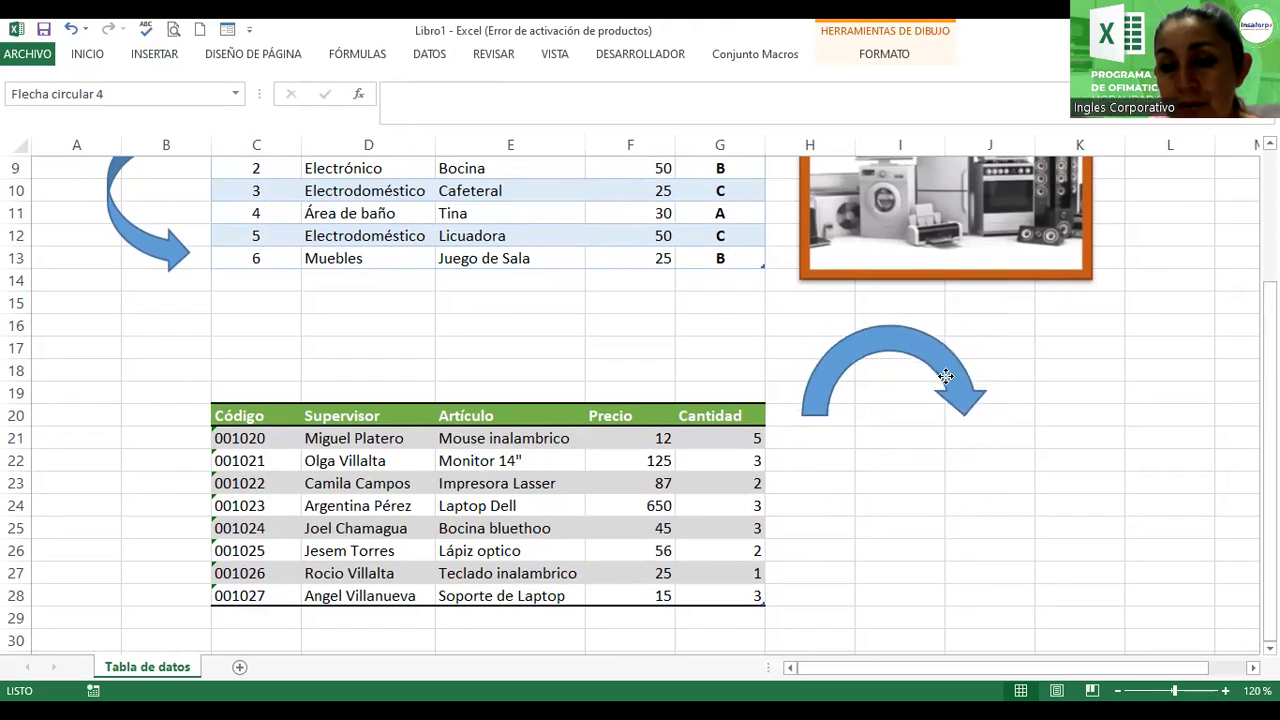
click(1076, 513)
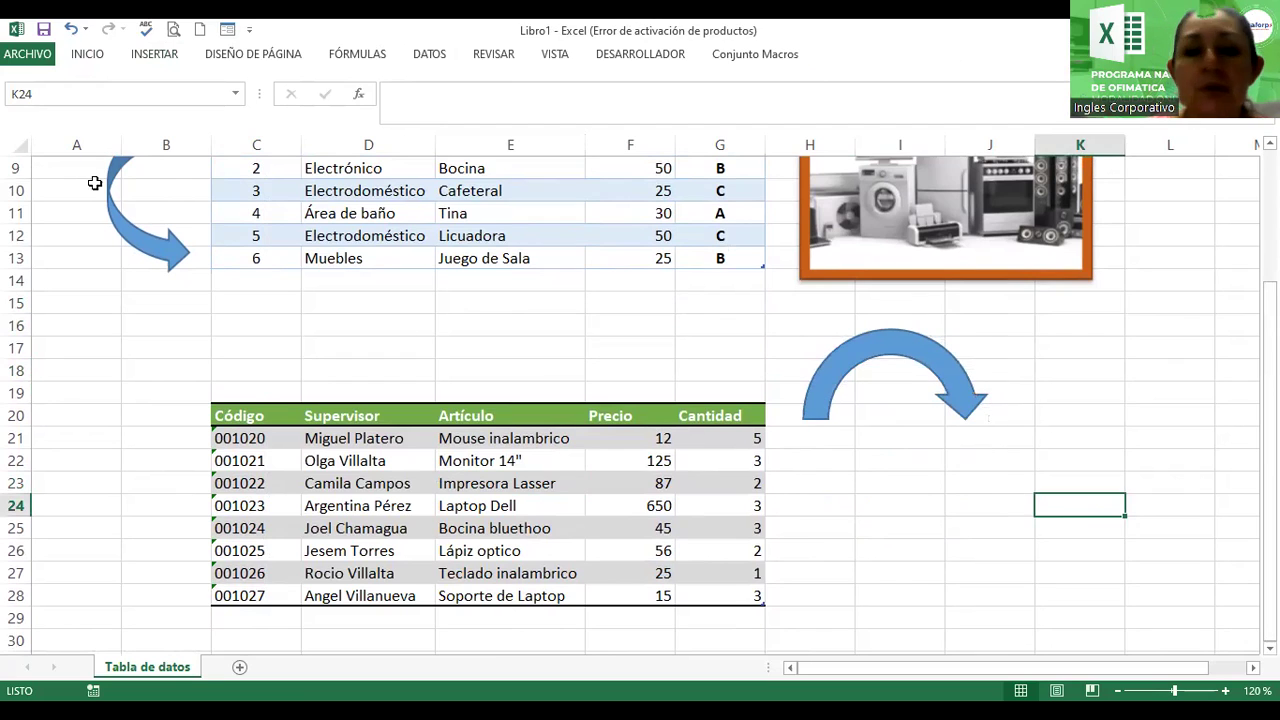
Step: Insert an online photo of phones found by searching 'dispositivos tecnológicos'
click(152, 56)
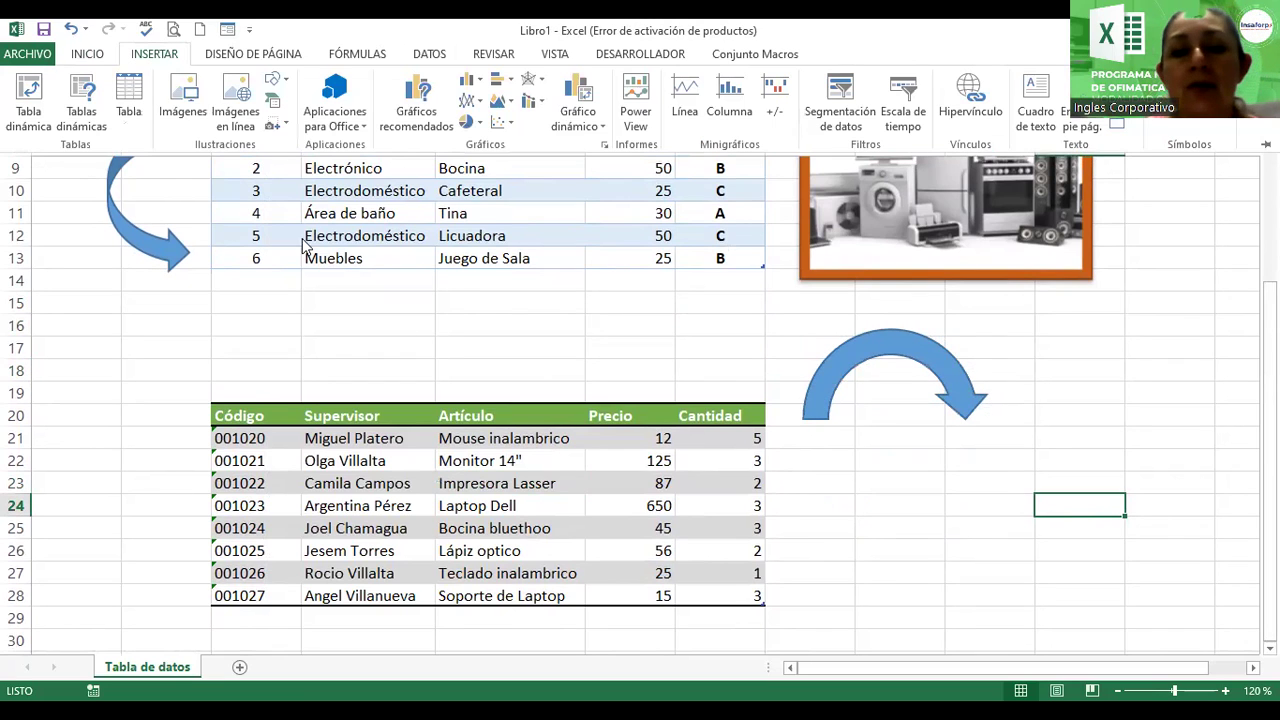
click(232, 115)
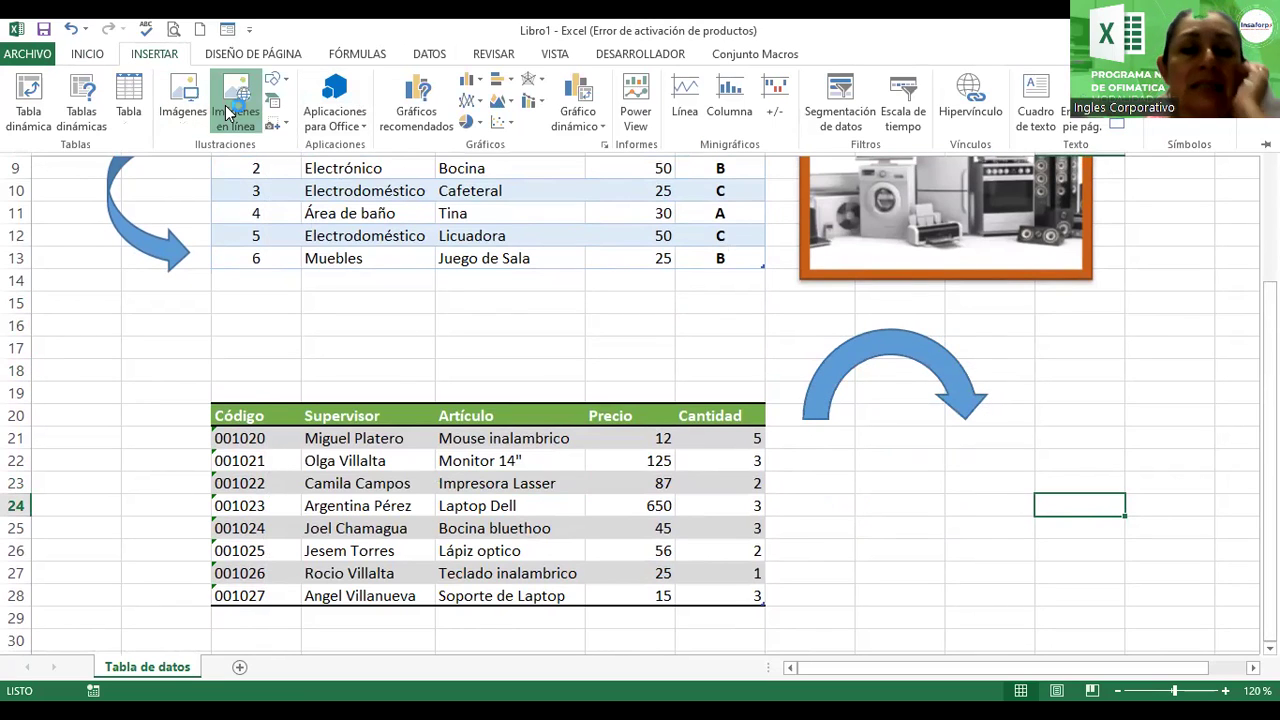
click(787, 300)
text(dispositivos t)
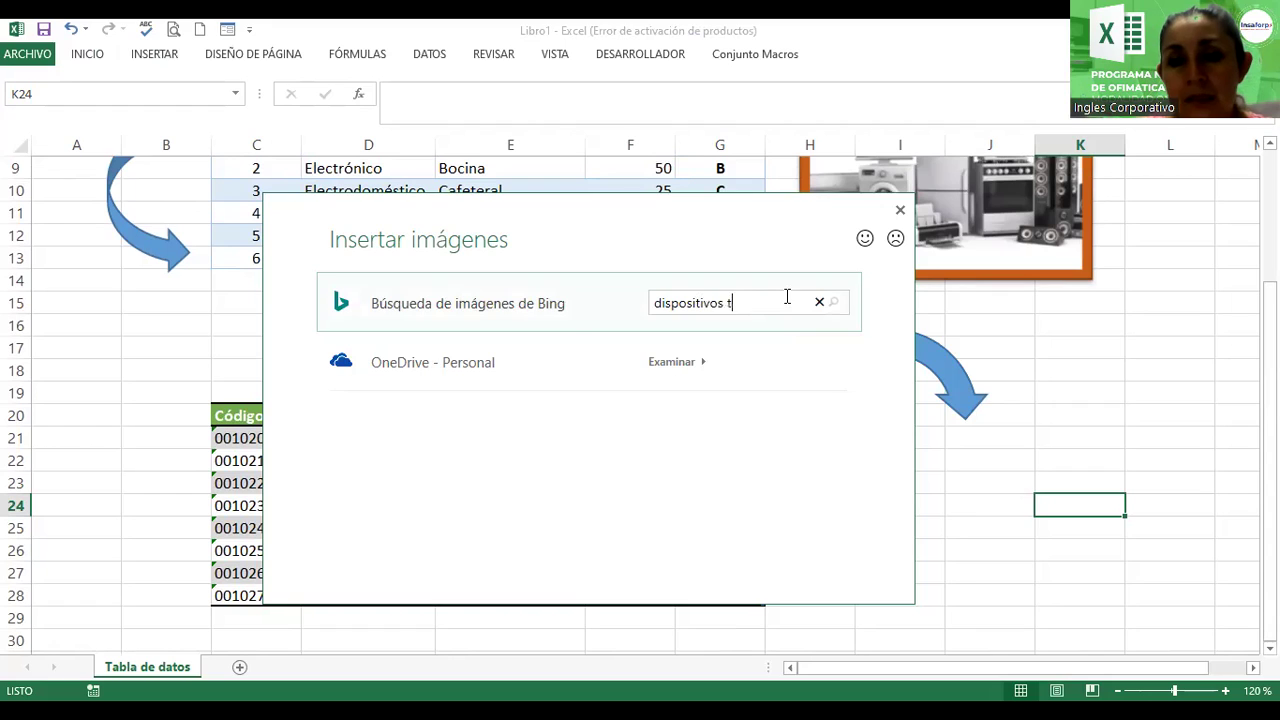
text(rec)
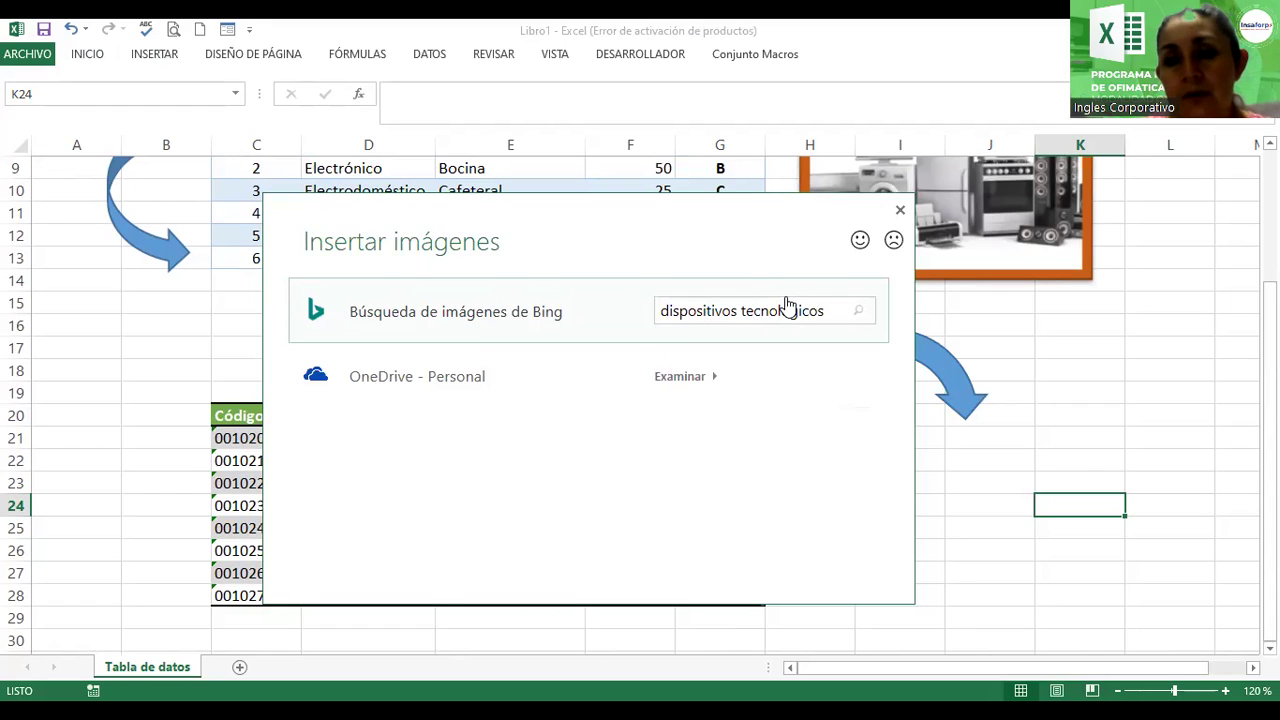
key(Return)
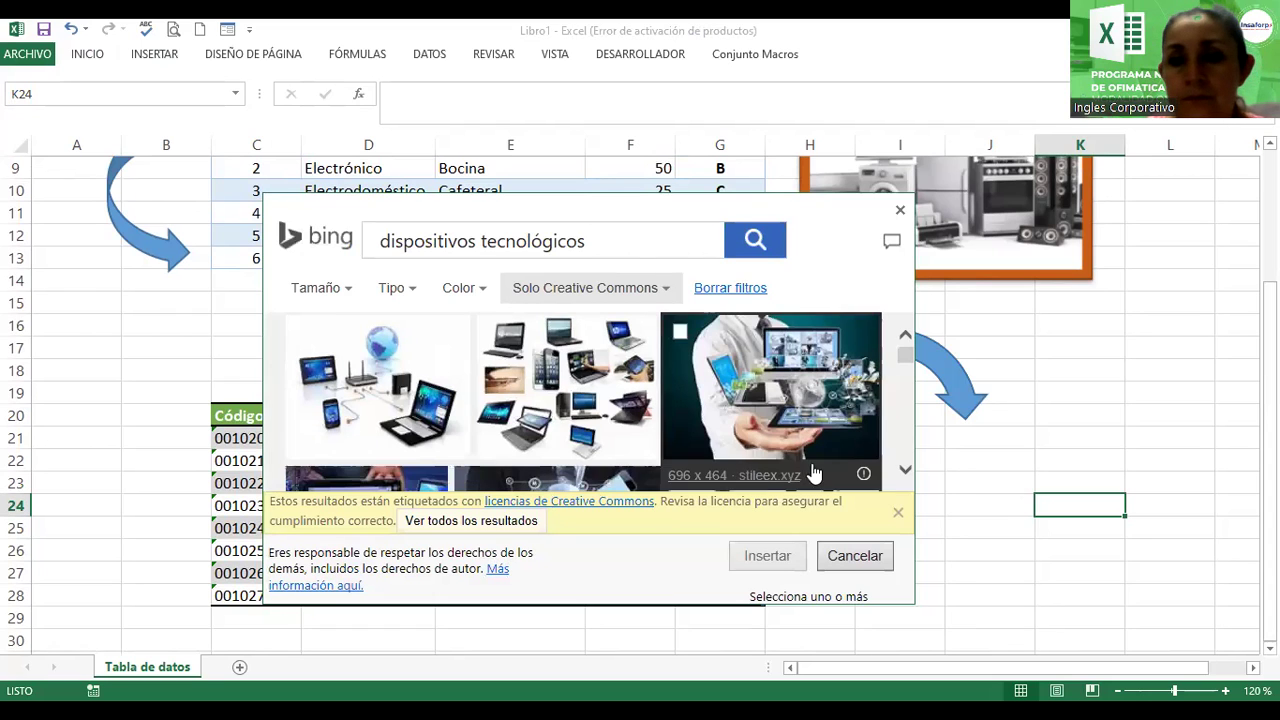
click(905, 469)
click(905, 469)
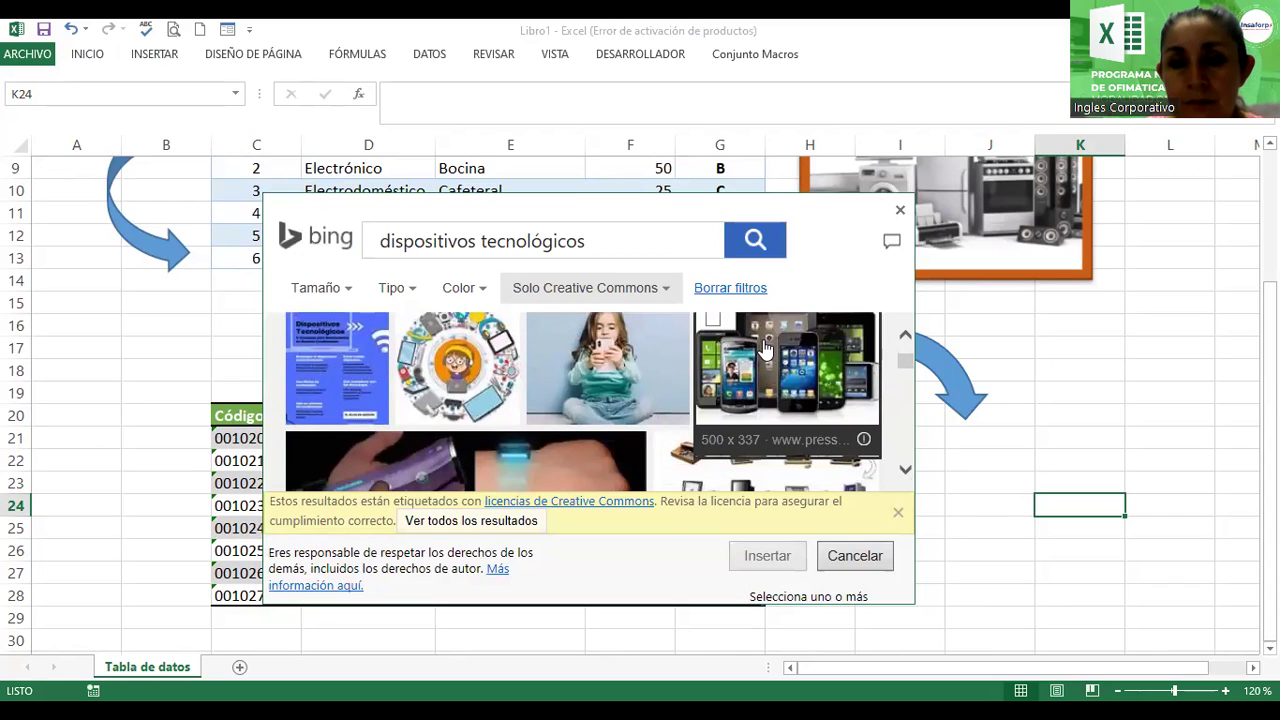
click(760, 345)
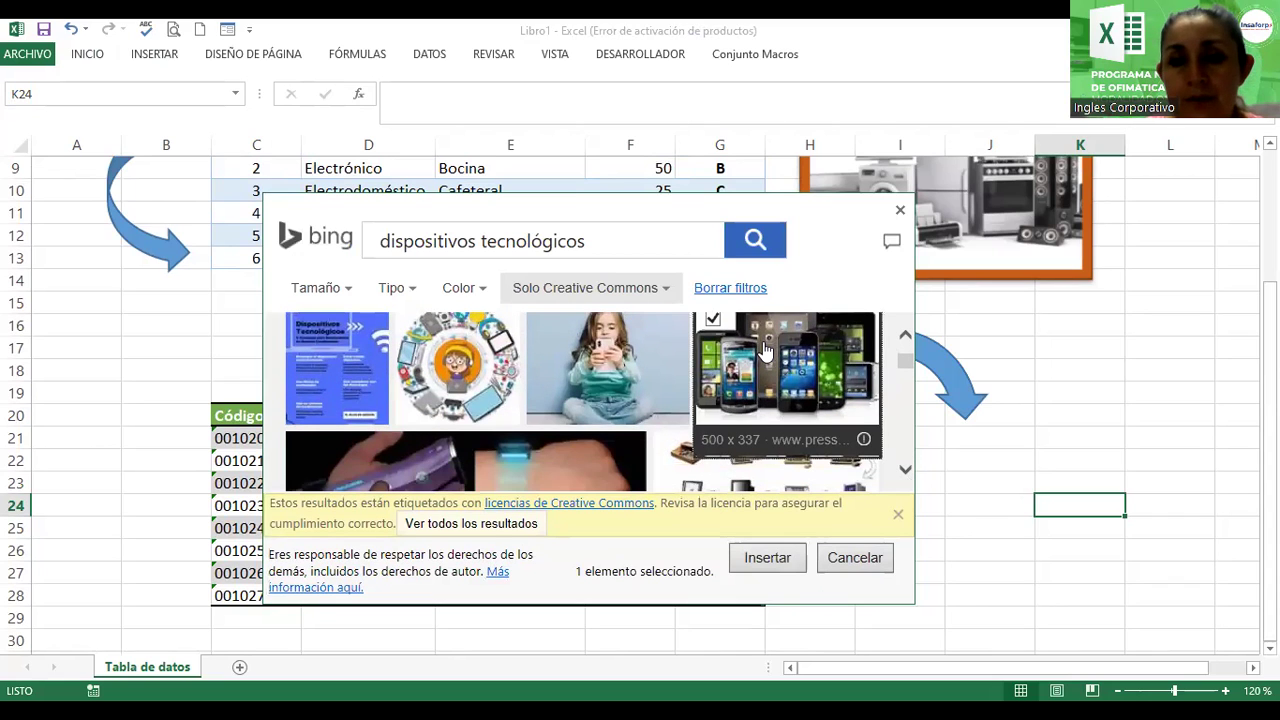
click(767, 557)
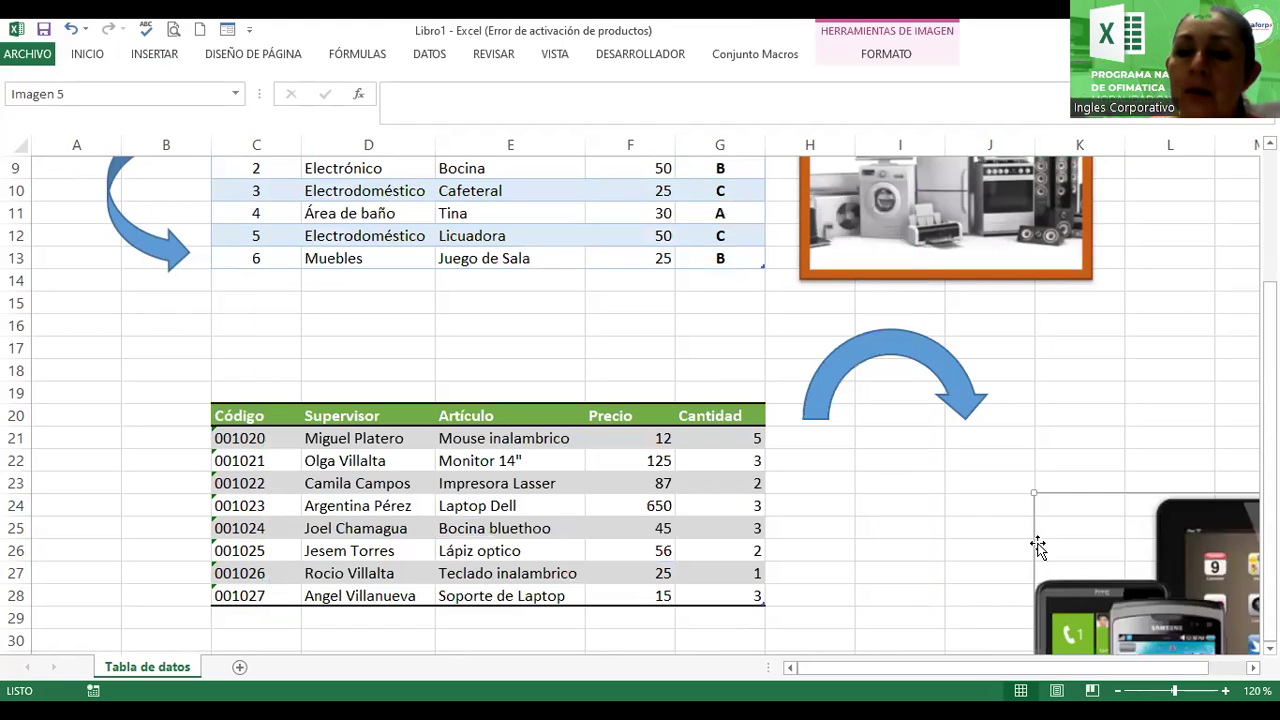
Step: Shrink the phones photo and place it right of the table under the arrow
drag(1110, 595, 1040, 203)
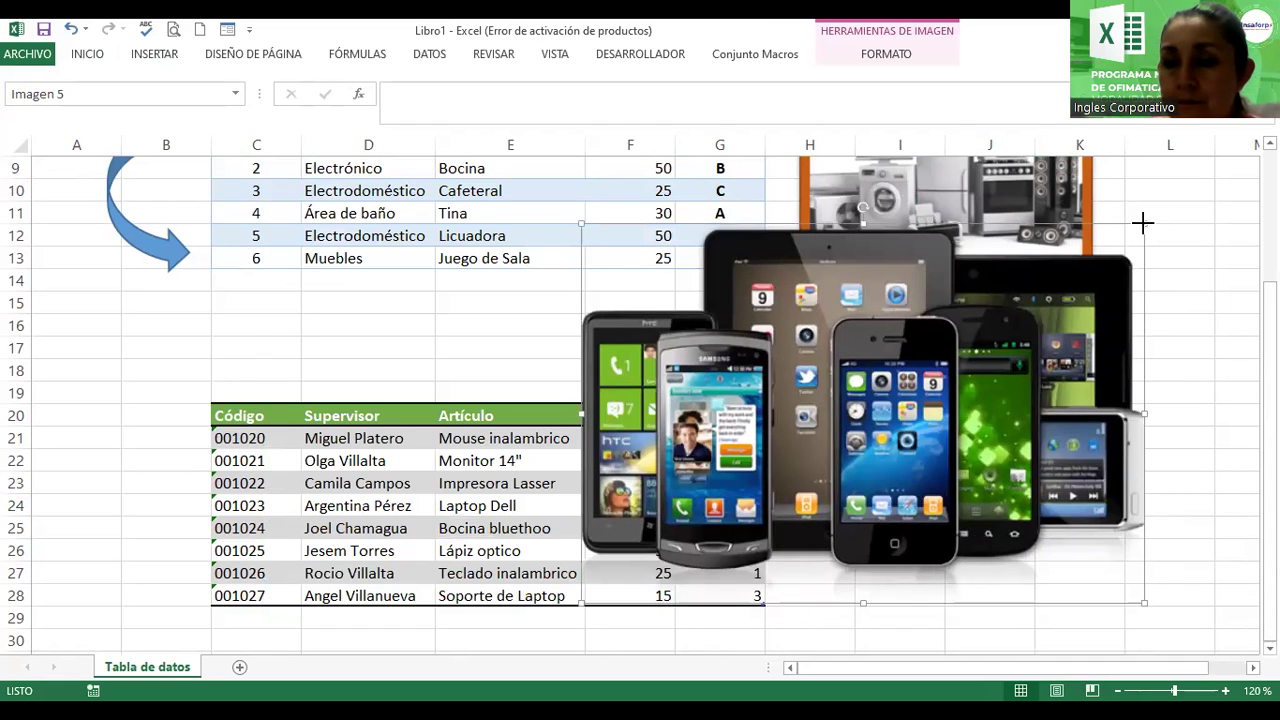
drag(1143, 224, 882, 400)
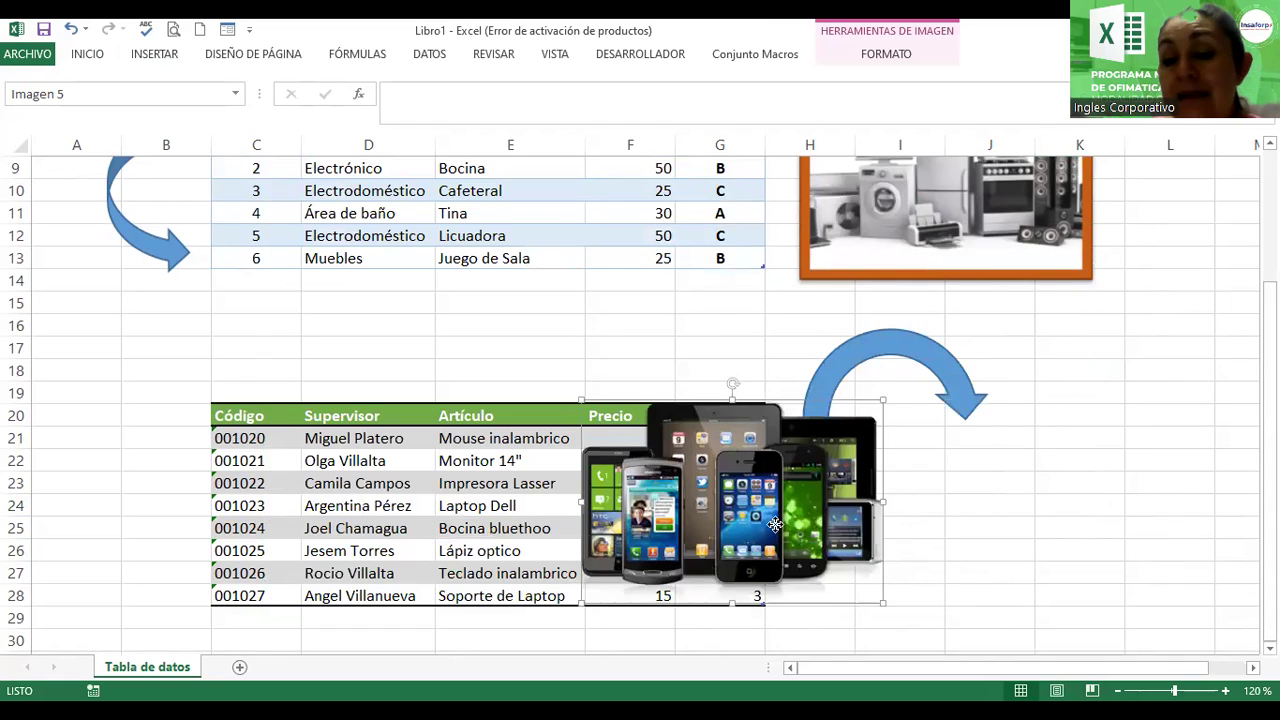
drag(775, 524, 989, 554)
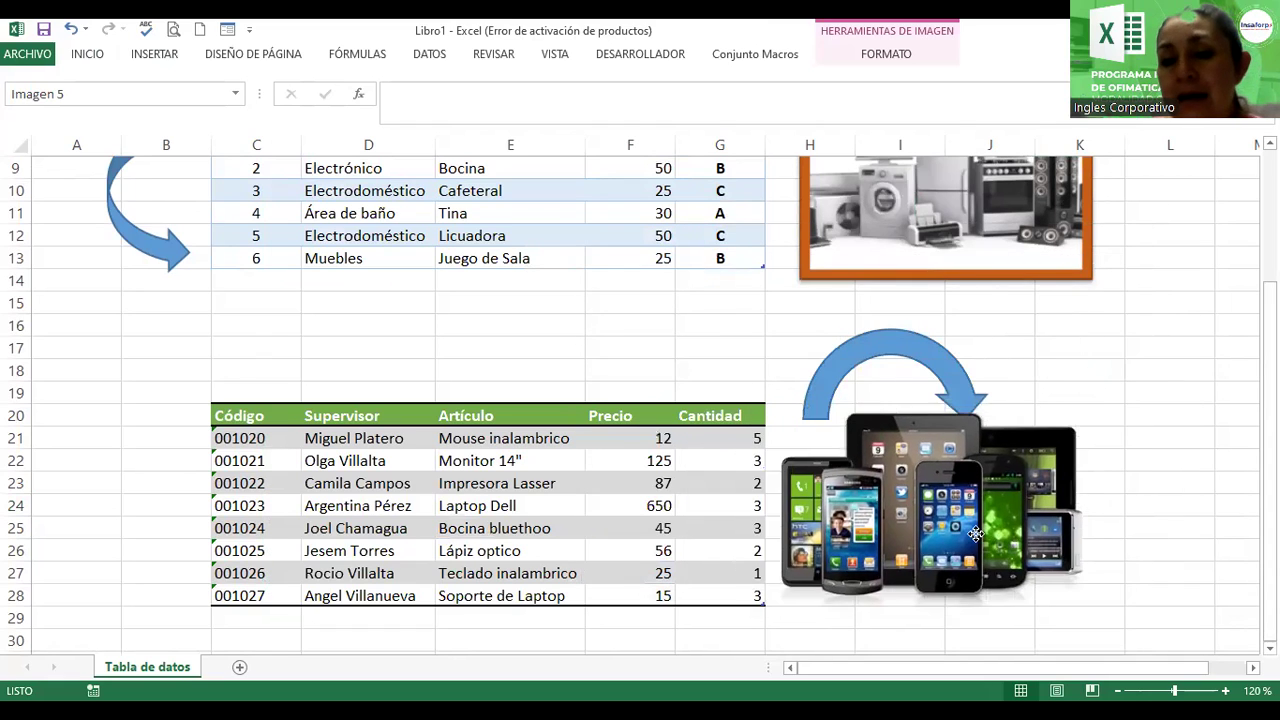
click(1270, 648)
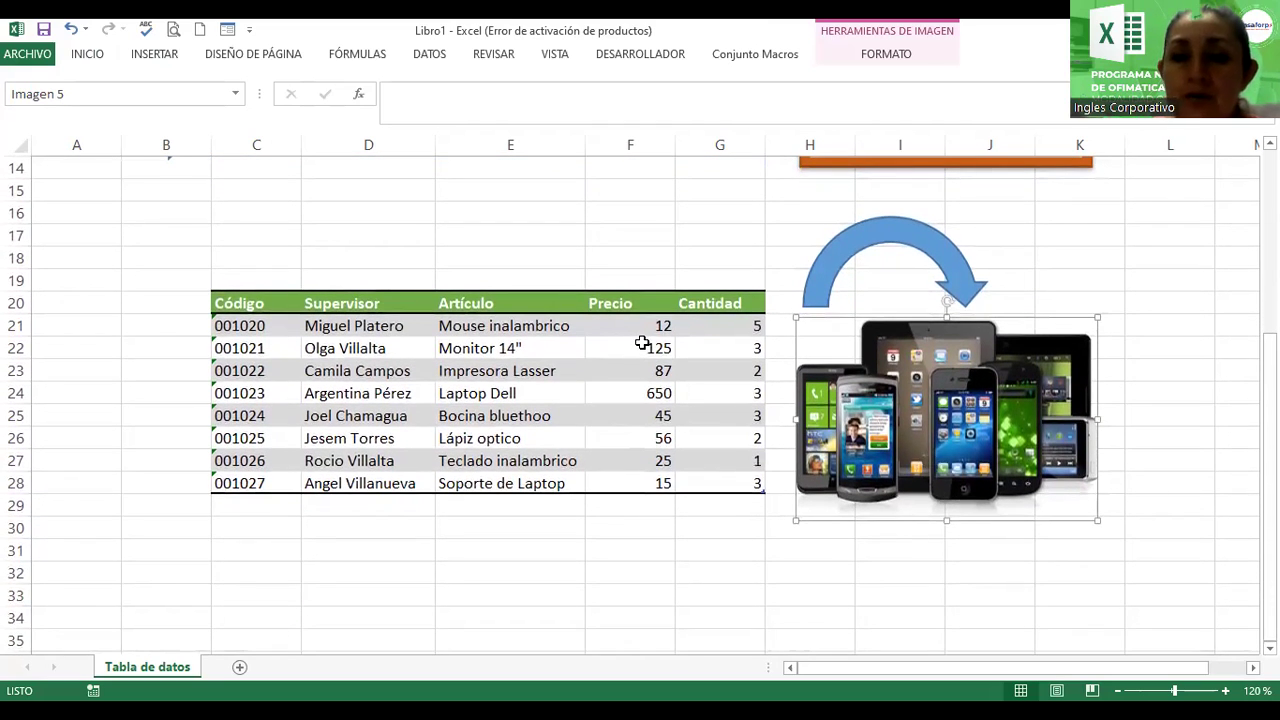
drag(642, 322, 655, 483)
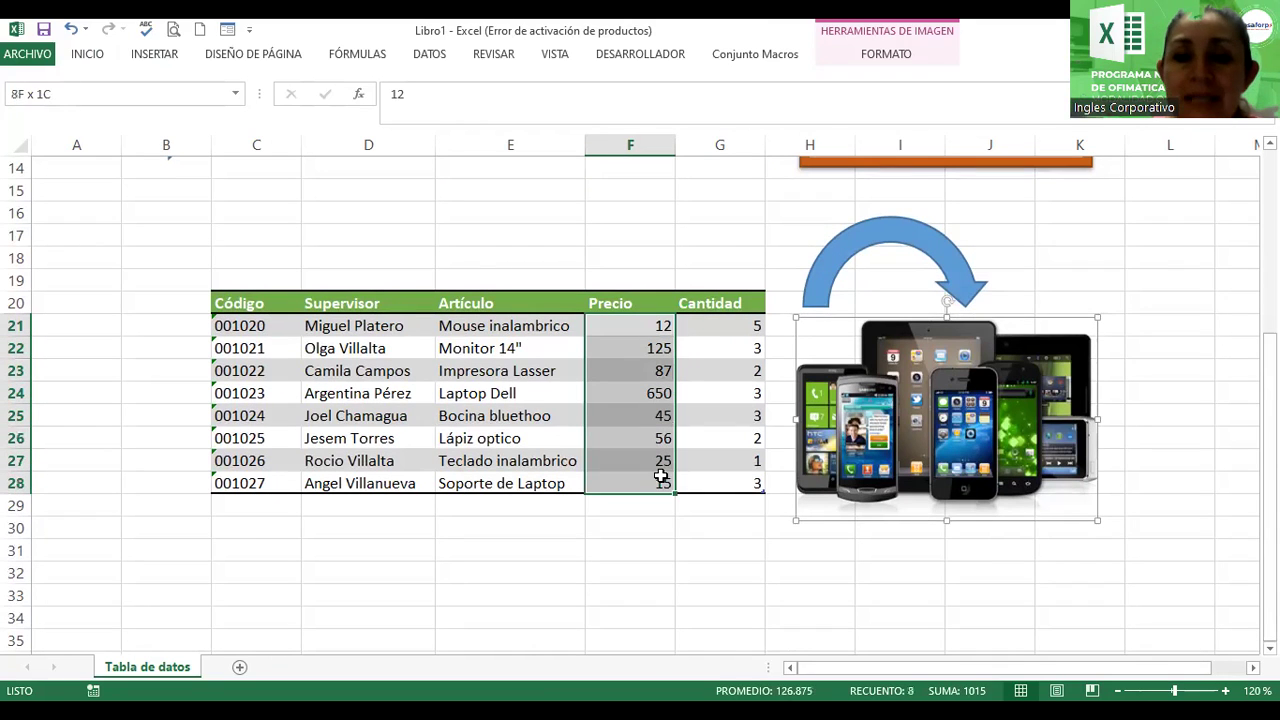
Step: Give the Precio values accounting currency format and make them bold
click(87, 64)
click(557, 116)
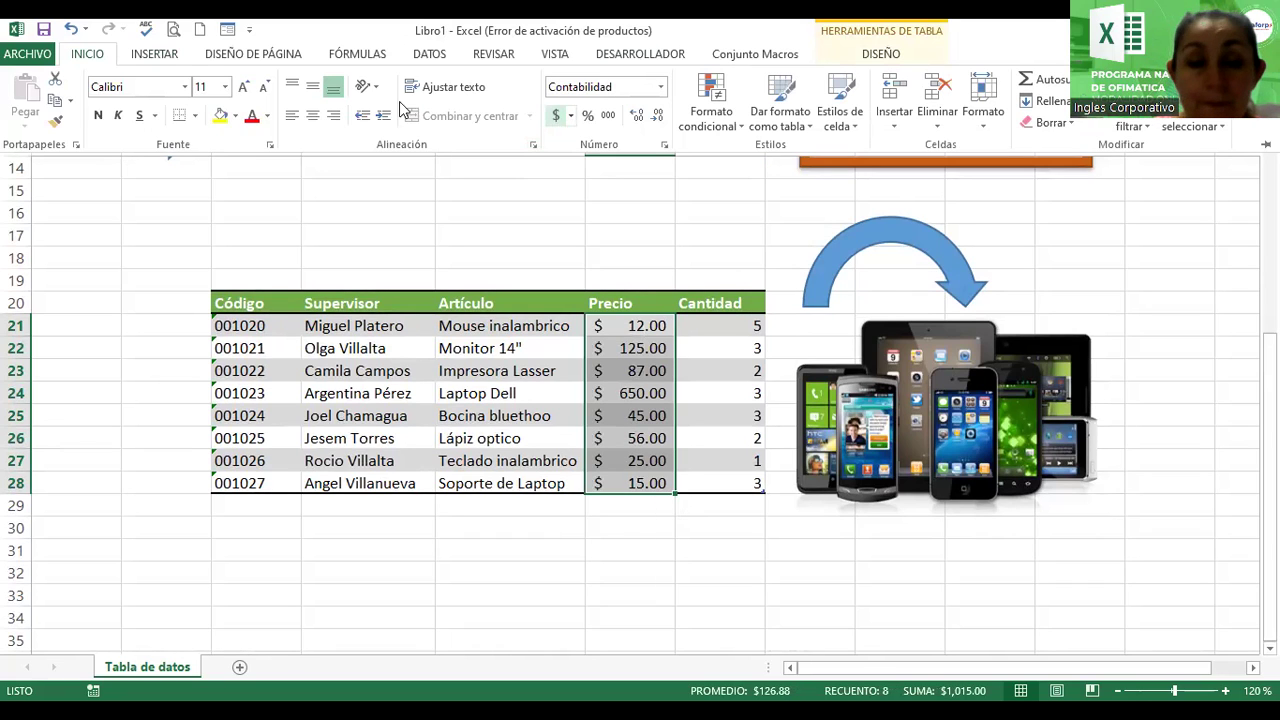
click(98, 115)
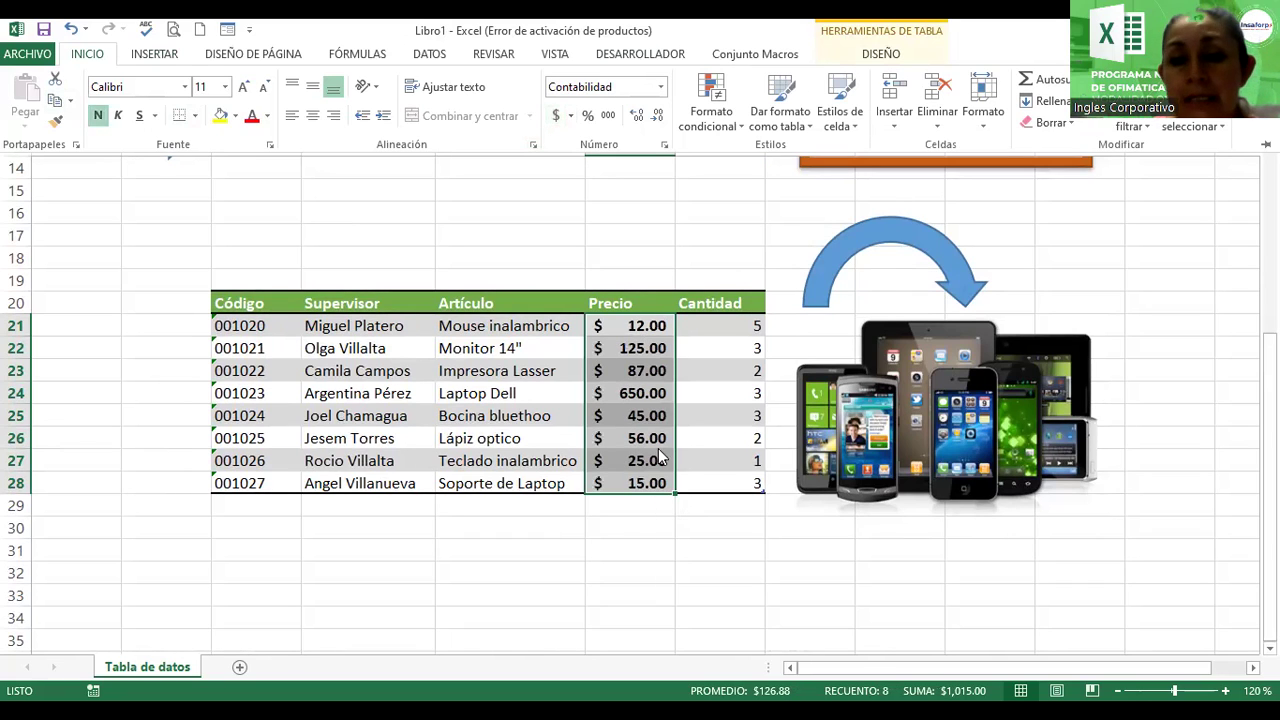
Step: Make the Cantidad values in G21:G28 bold, centered and blue
click(741, 322)
drag(740, 326, 737, 483)
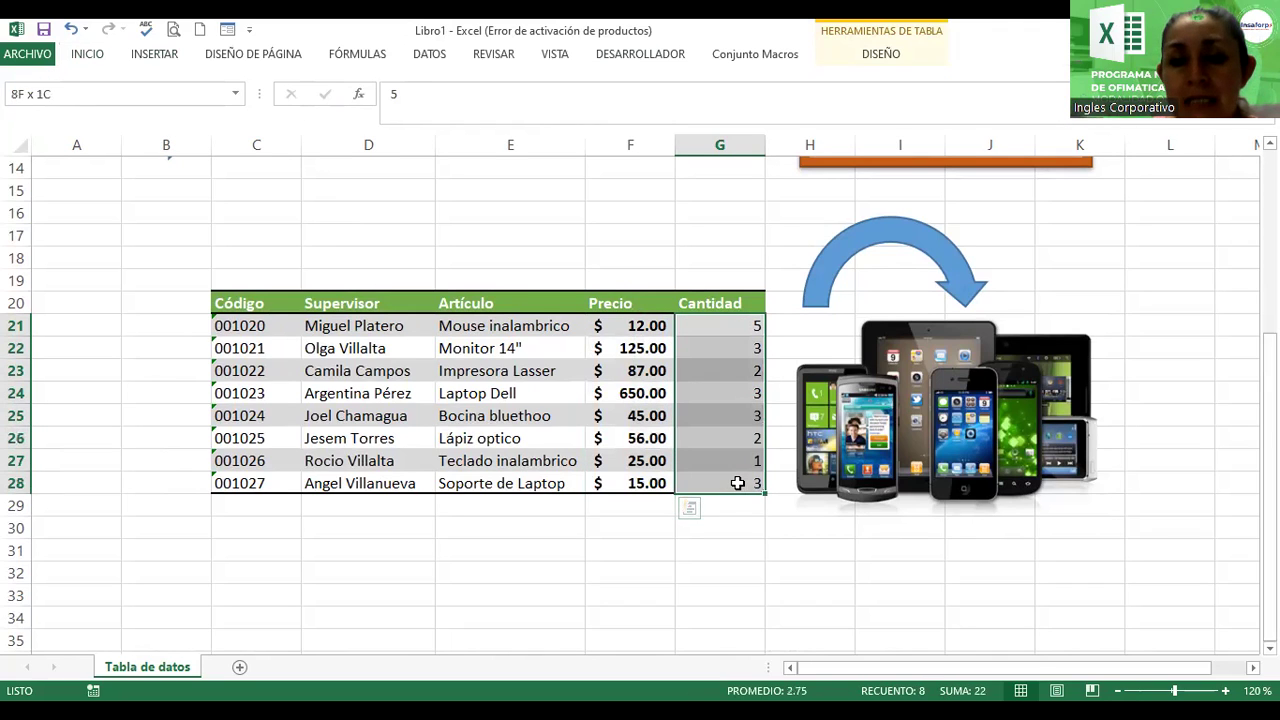
click(90, 55)
click(99, 116)
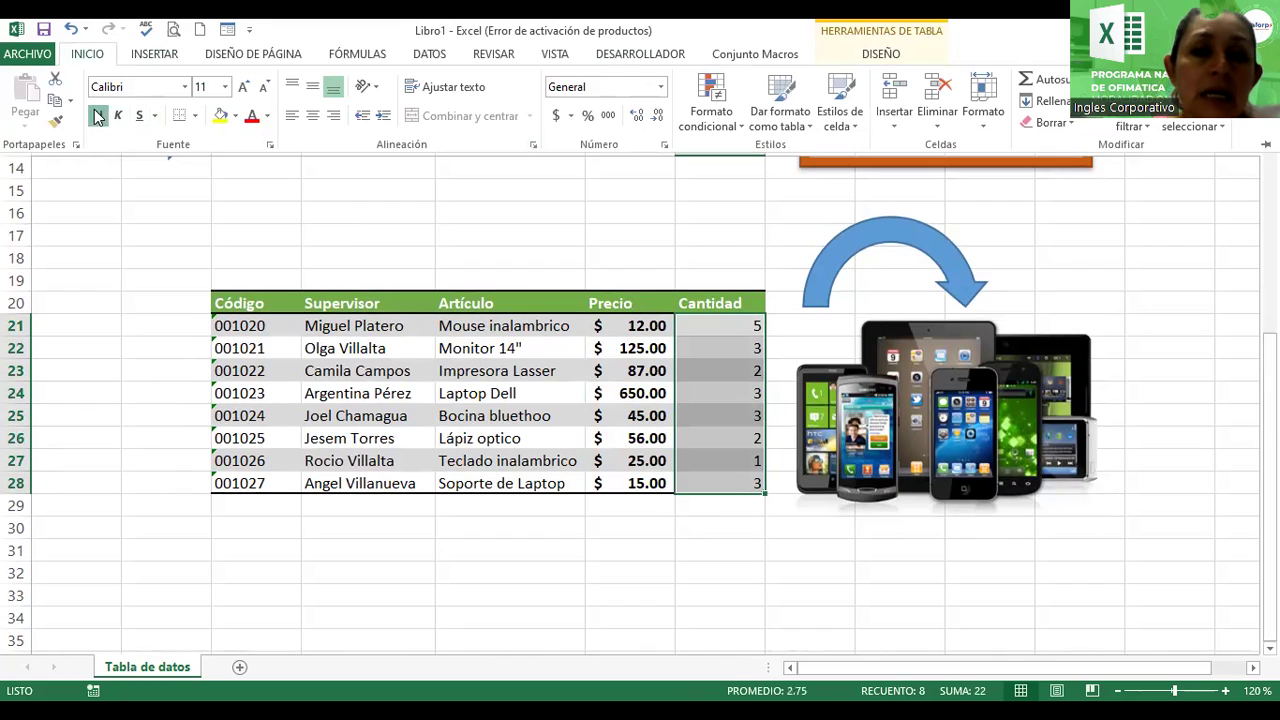
click(313, 117)
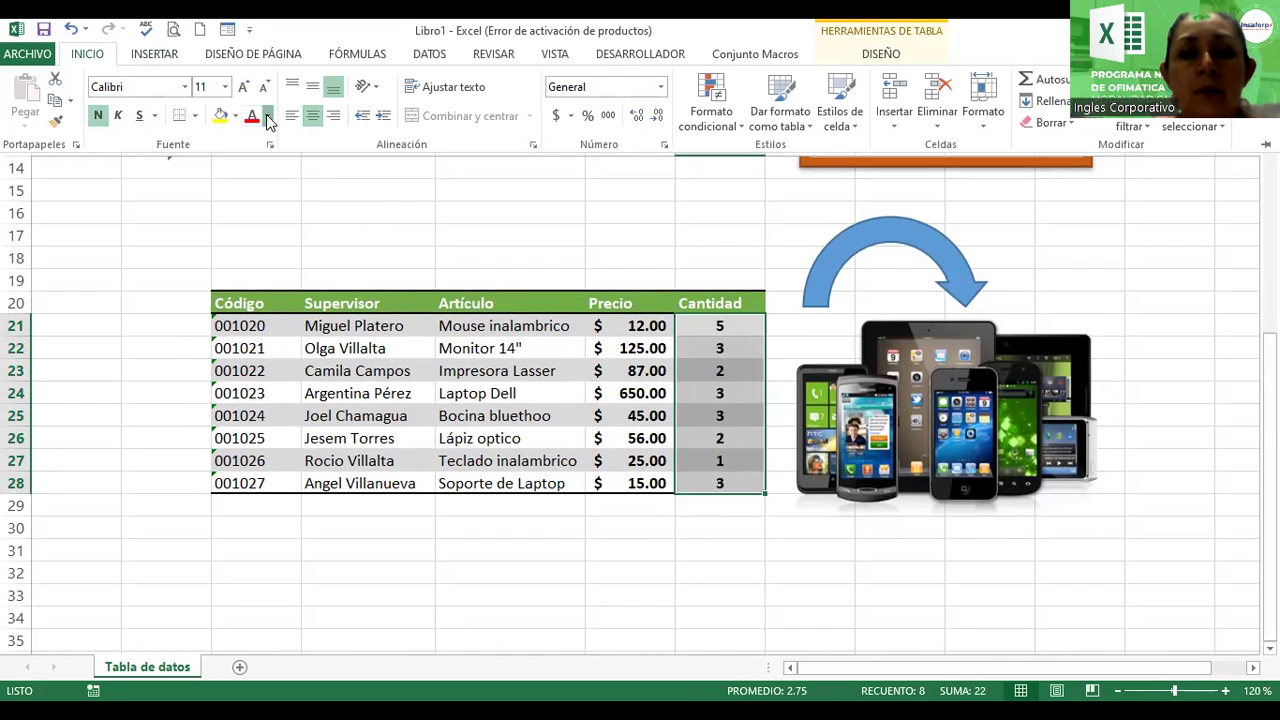
click(268, 116)
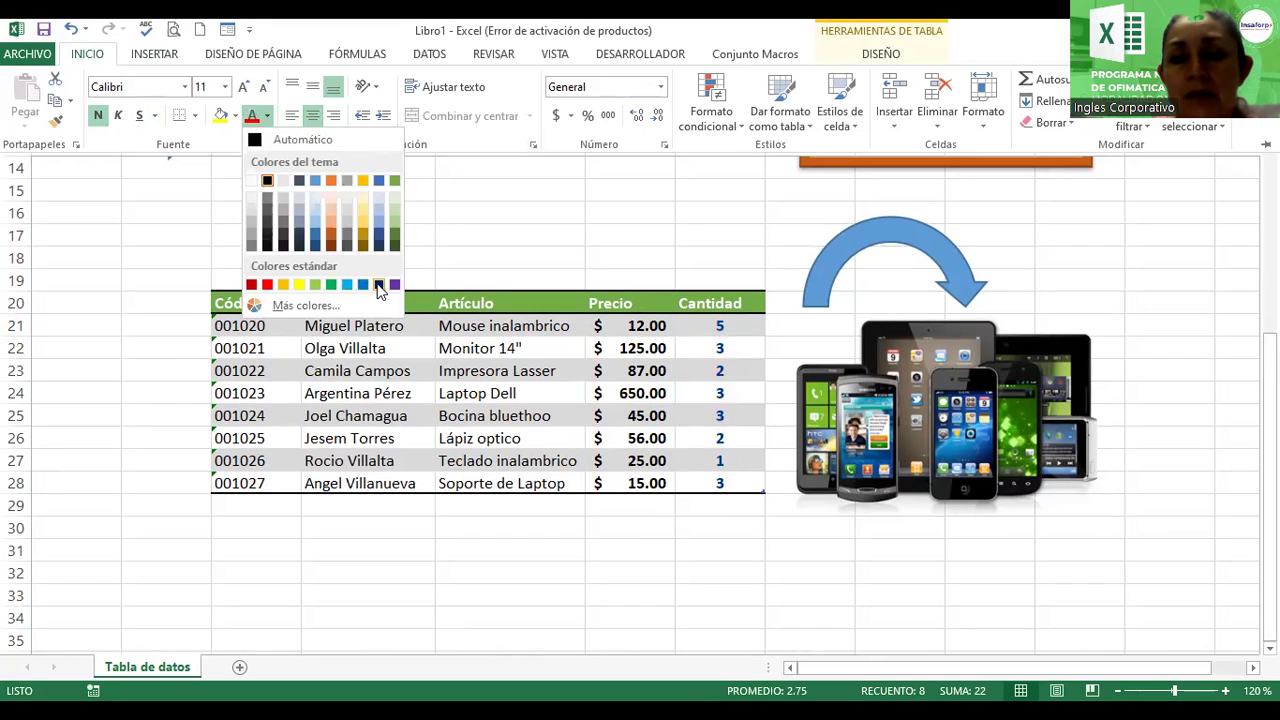
click(716, 355)
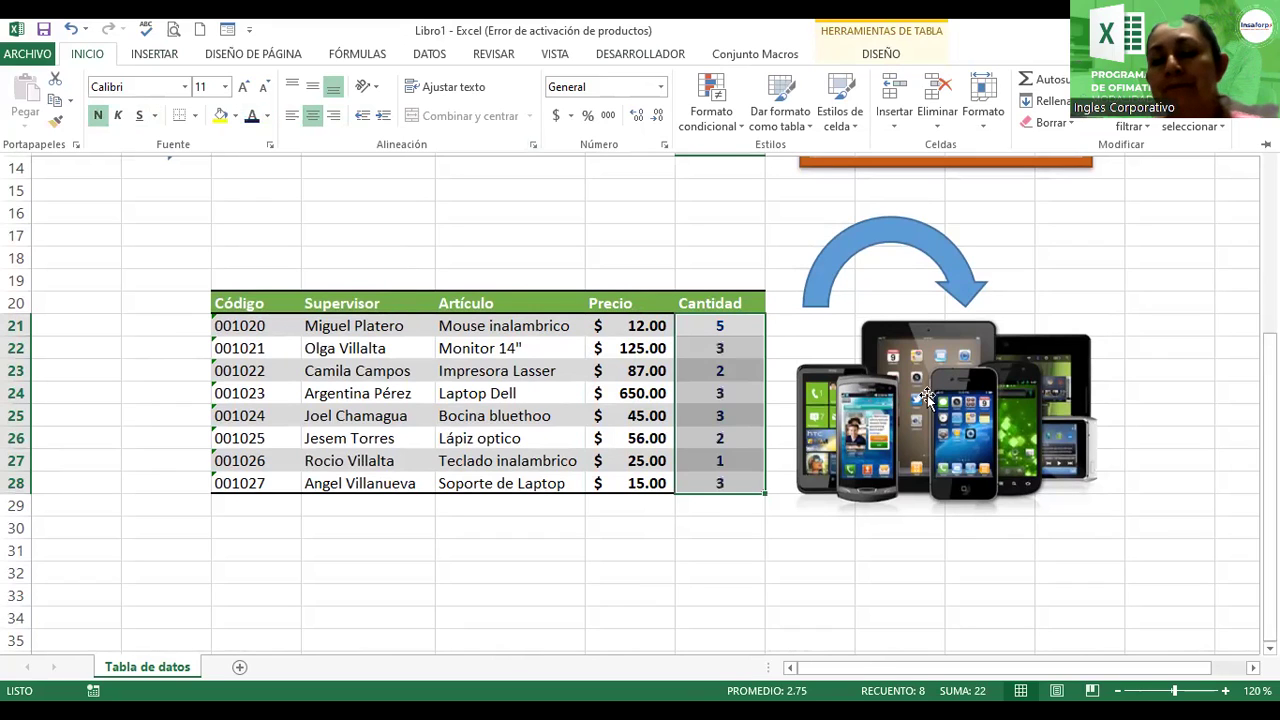
key(ctrl+F1)
click(965, 271)
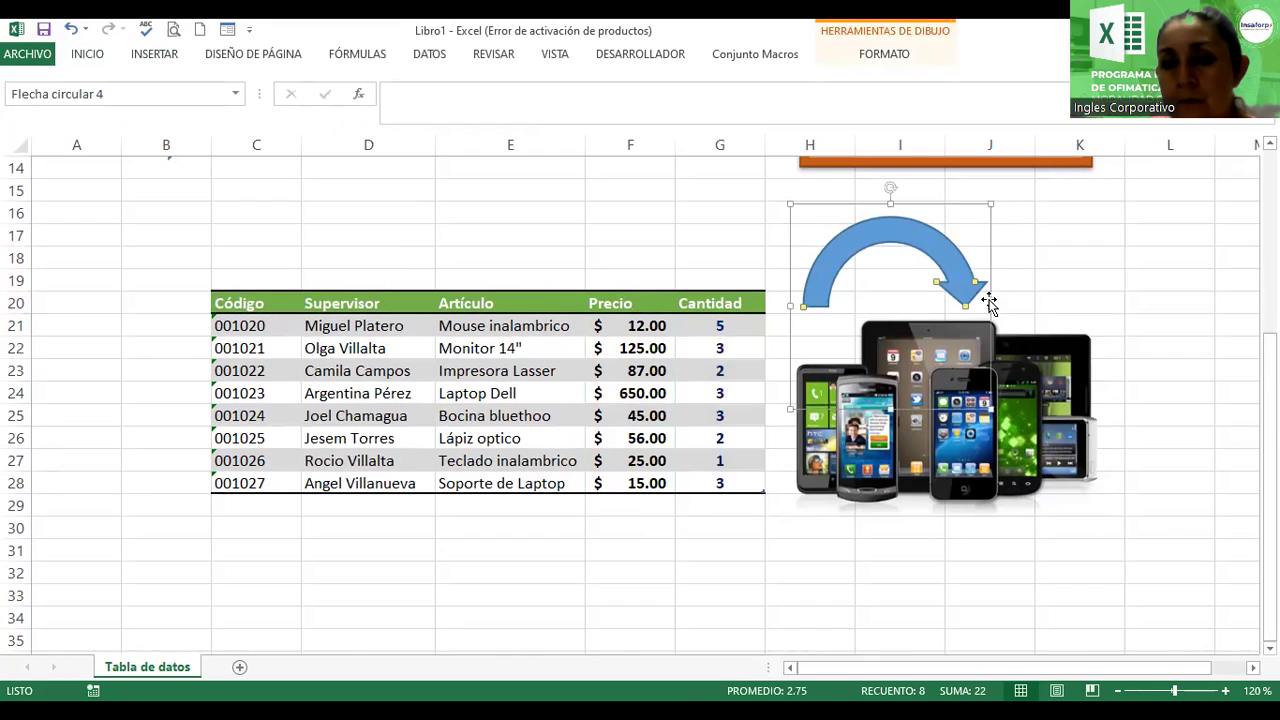
Step: Enlarge the curved arrow, raise the phones picture and give it a soft-edged style
drag(990, 306, 1045, 320)
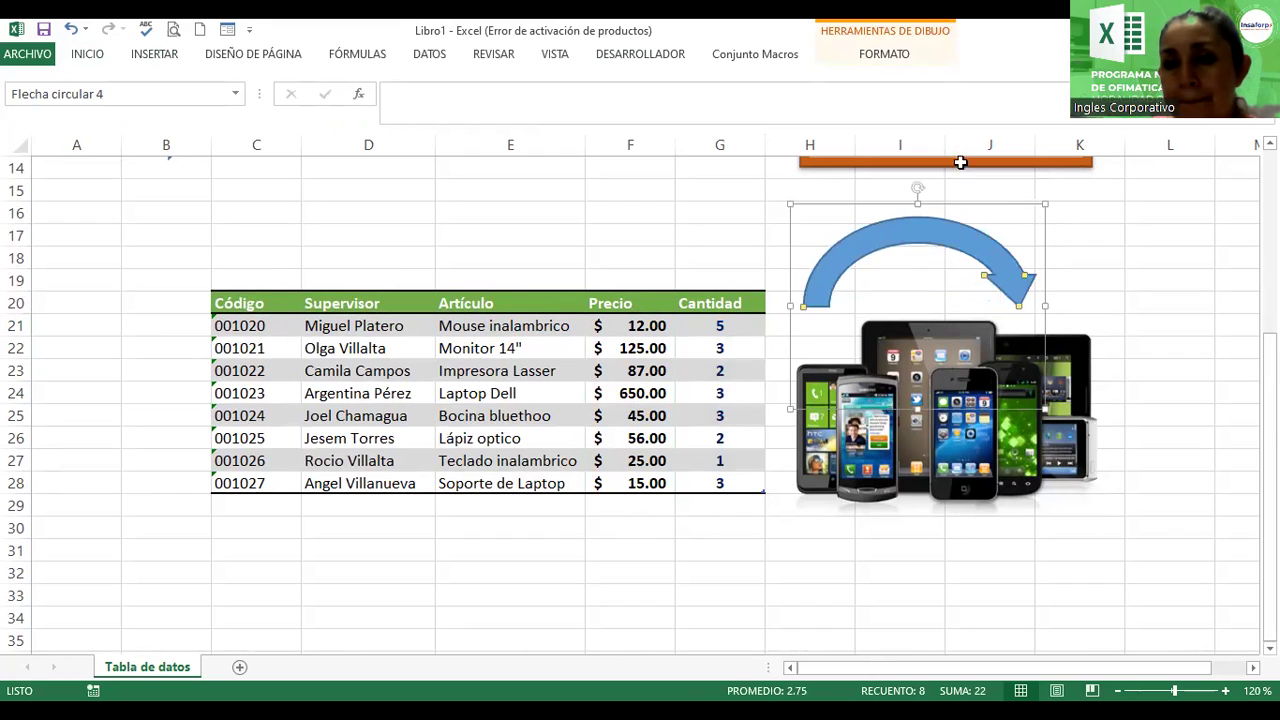
drag(918, 203, 917, 189)
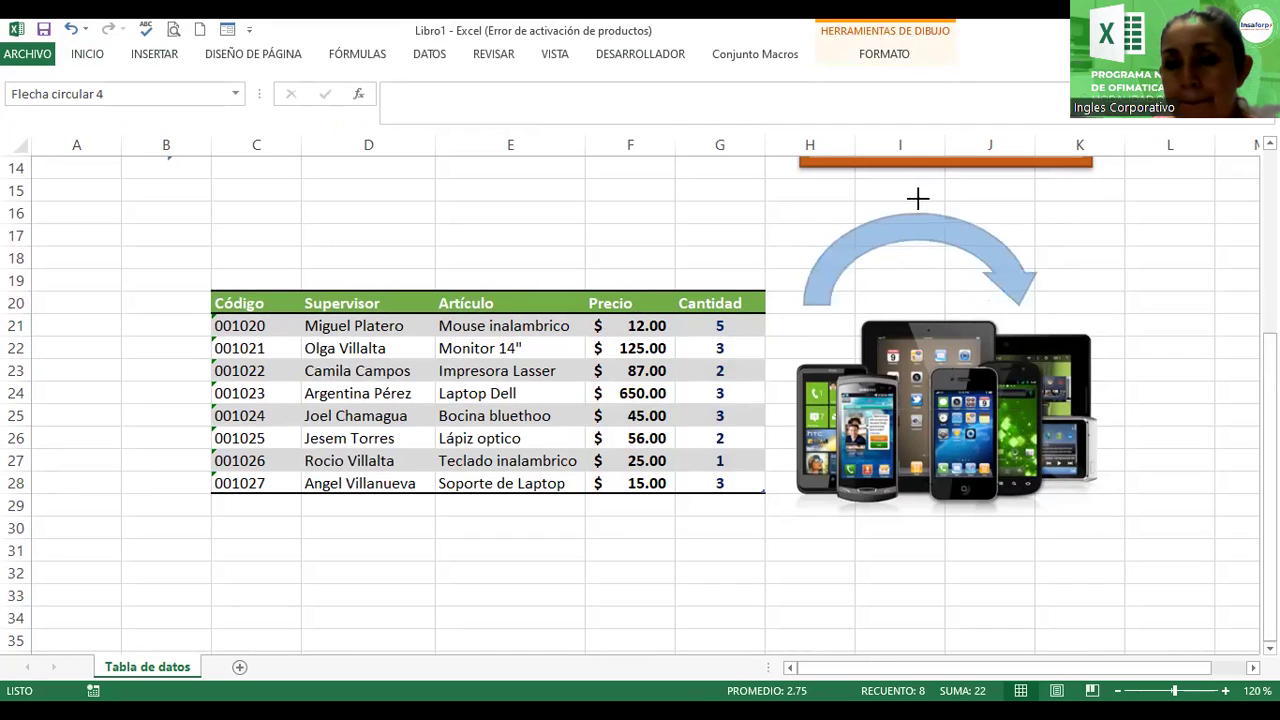
drag(940, 430, 945, 418)
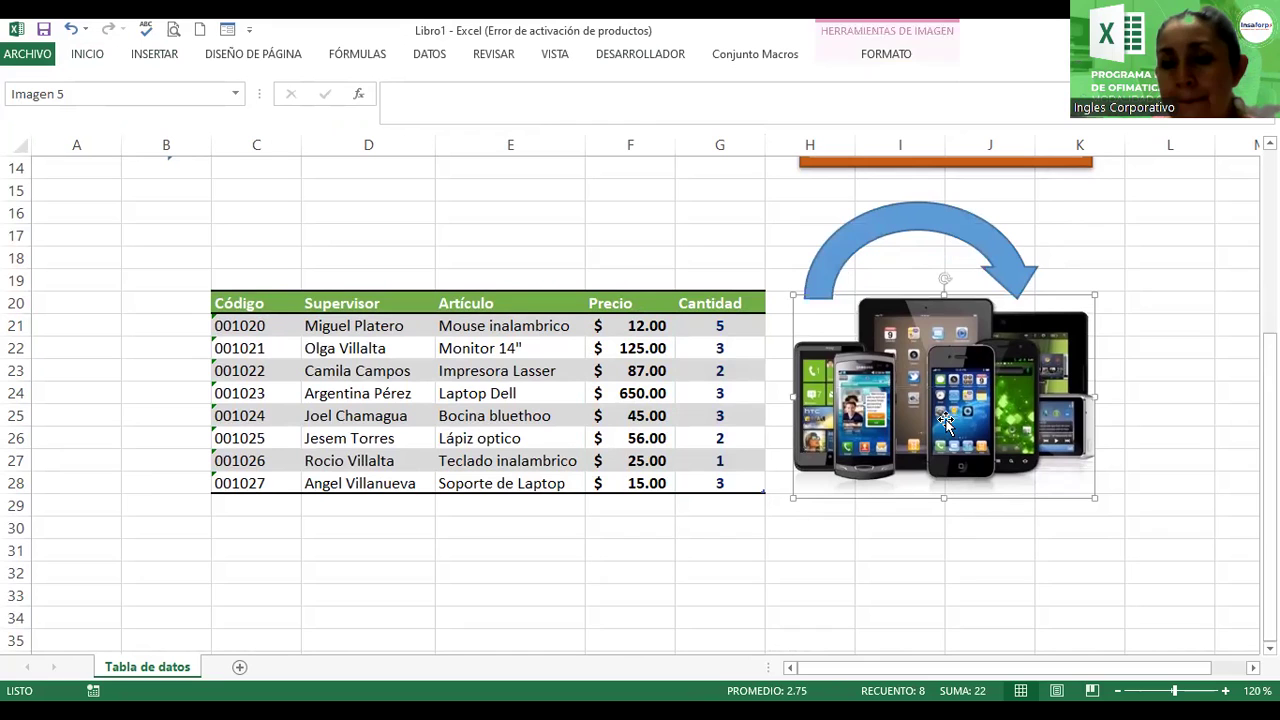
click(892, 45)
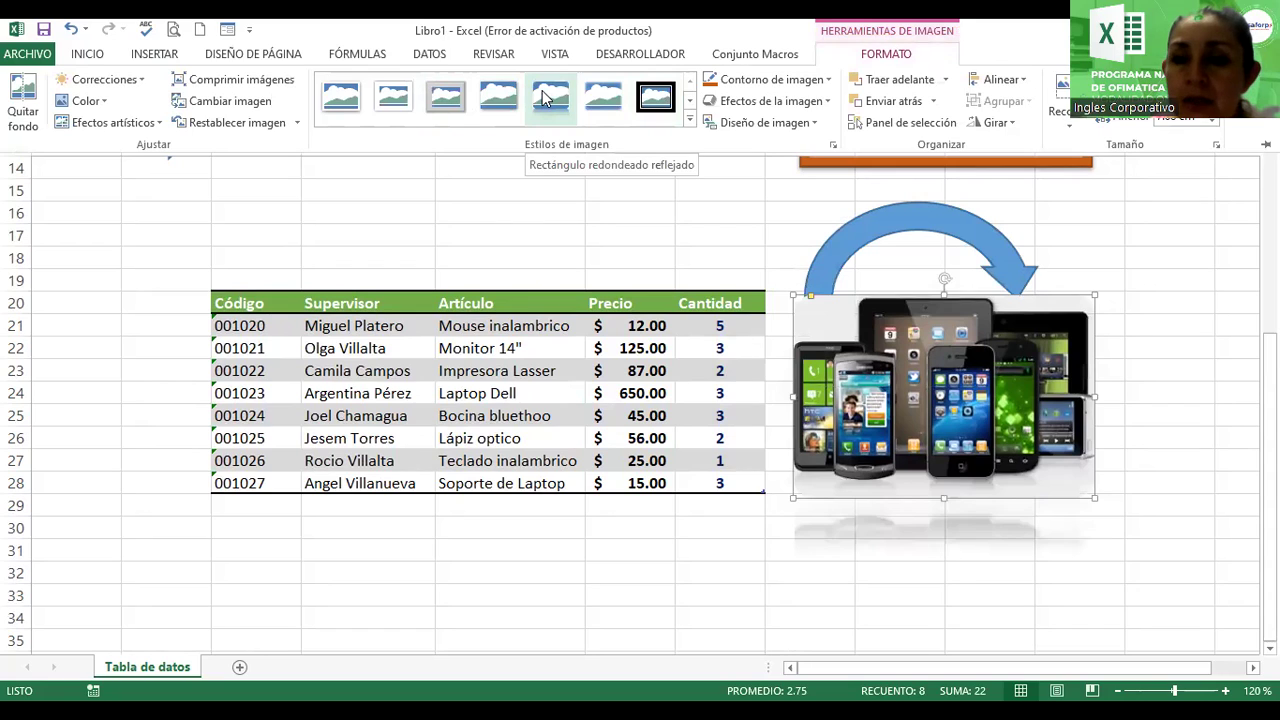
click(597, 107)
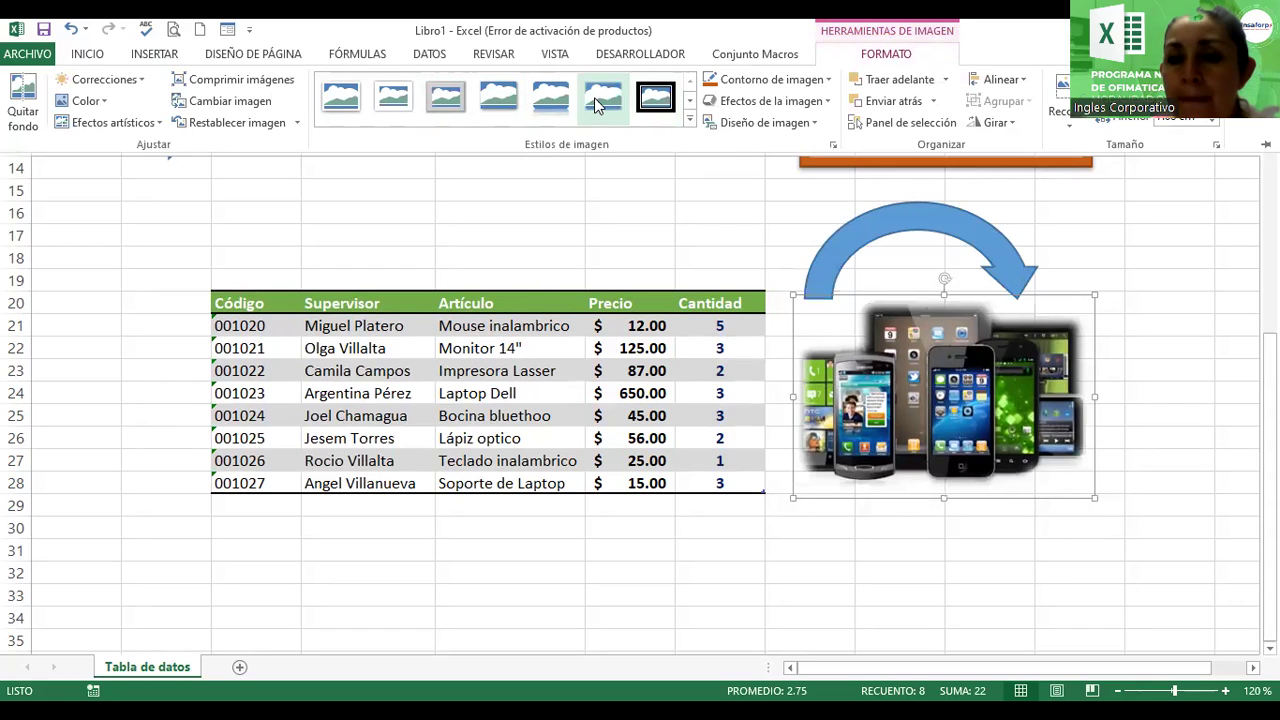
click(972, 358)
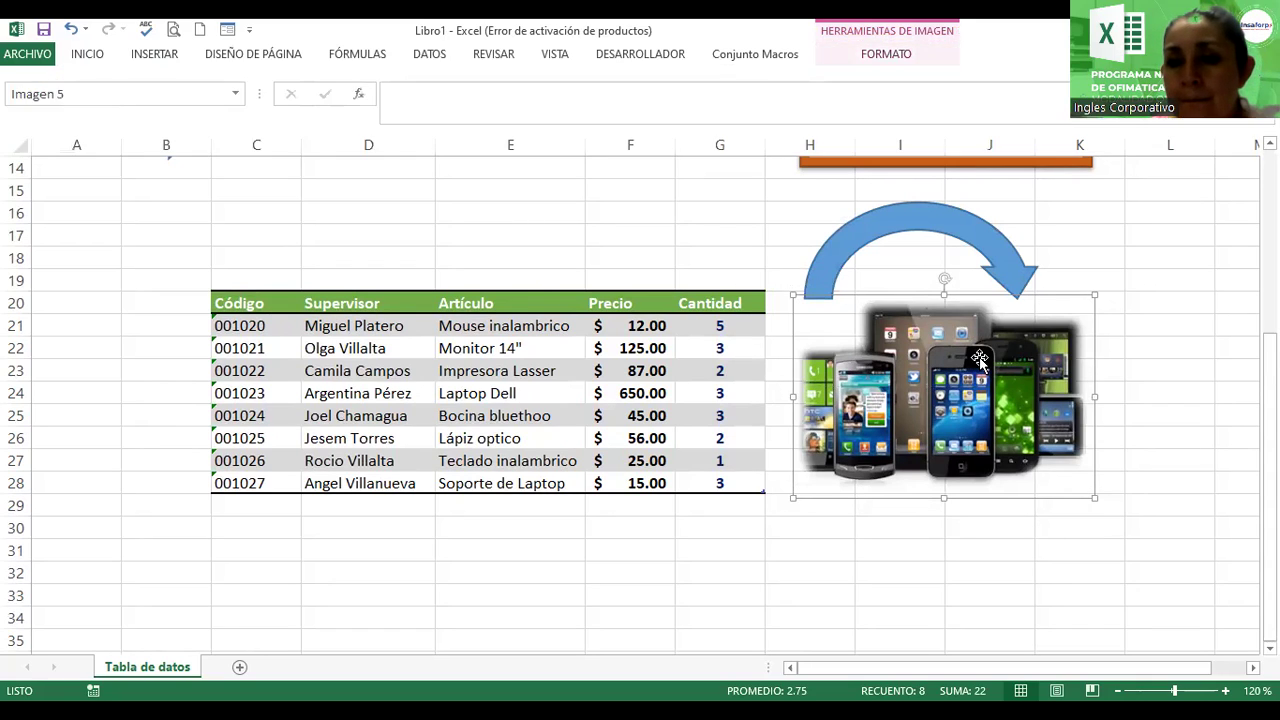
drag(972, 377, 978, 375)
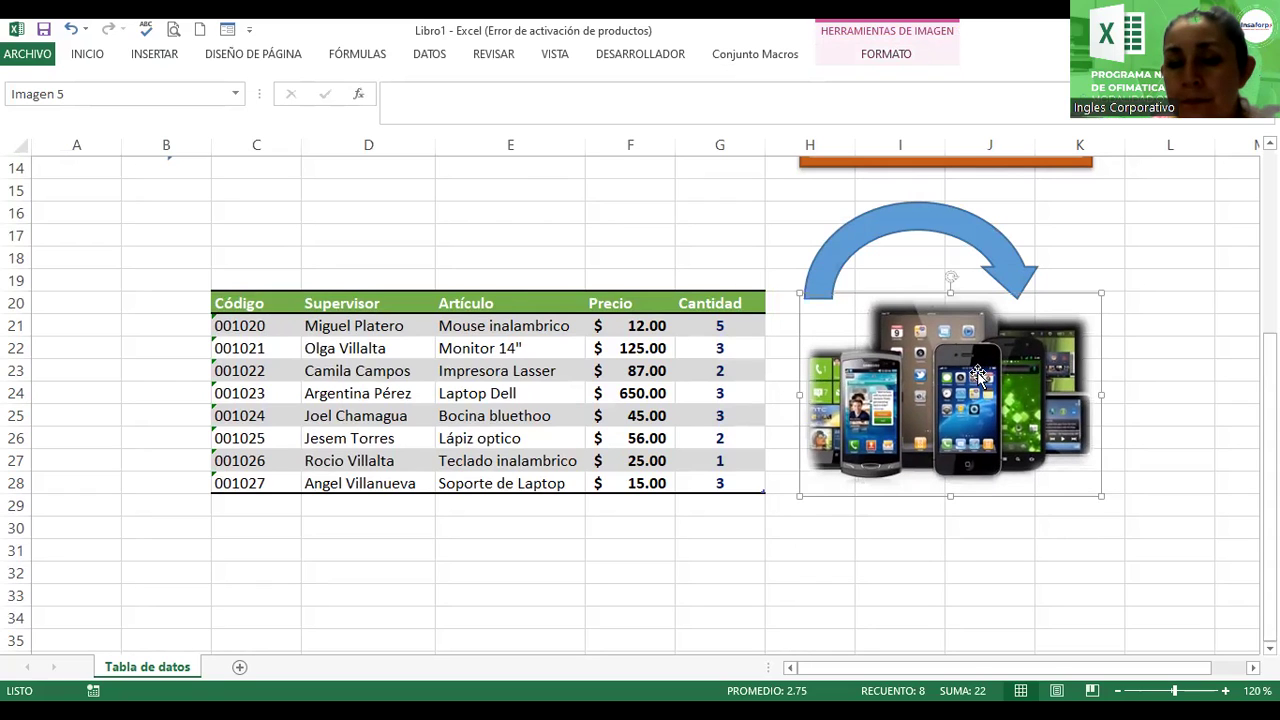
click(1157, 447)
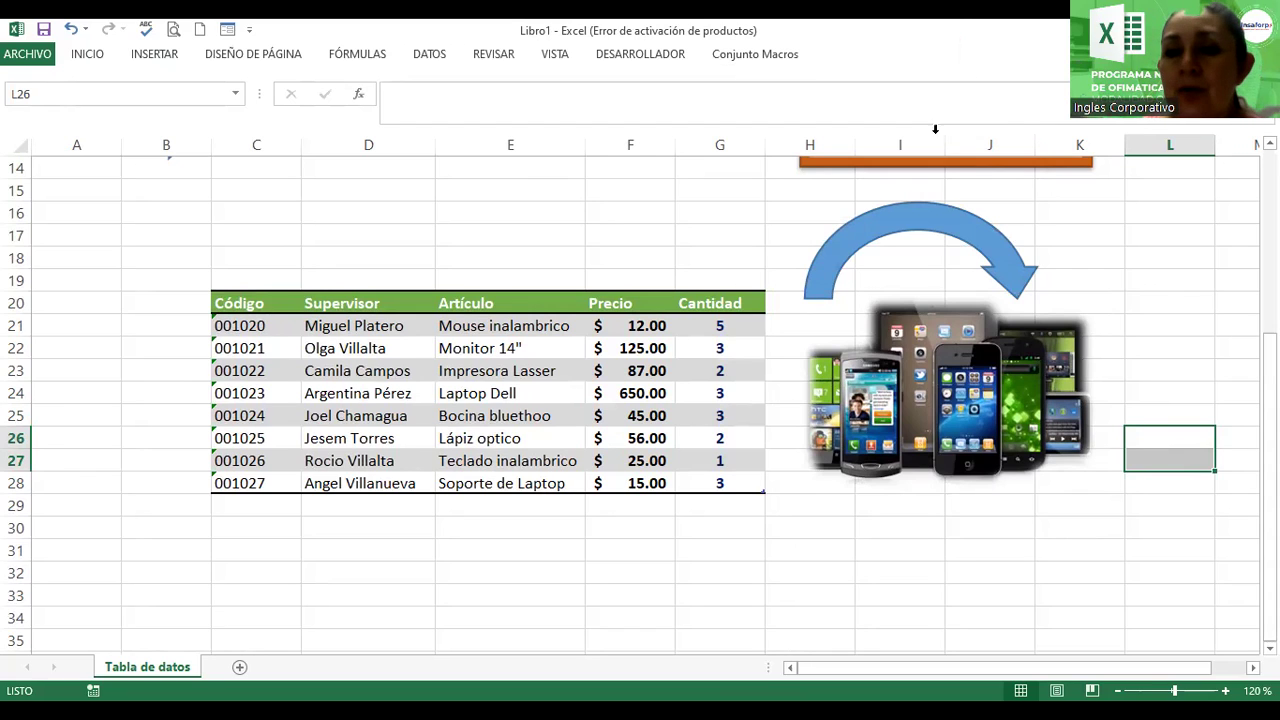
Step: Apply a green shape style and a bevel effect to the curved arrow
click(857, 235)
click(868, 58)
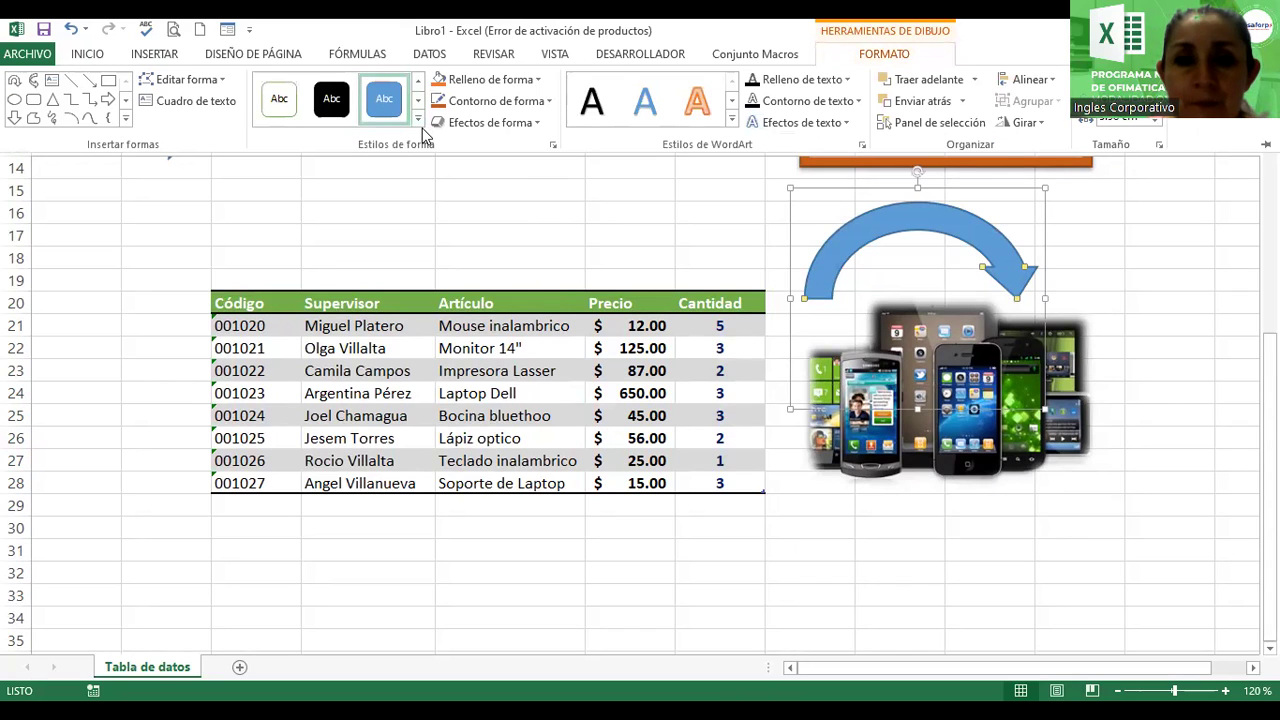
click(418, 122)
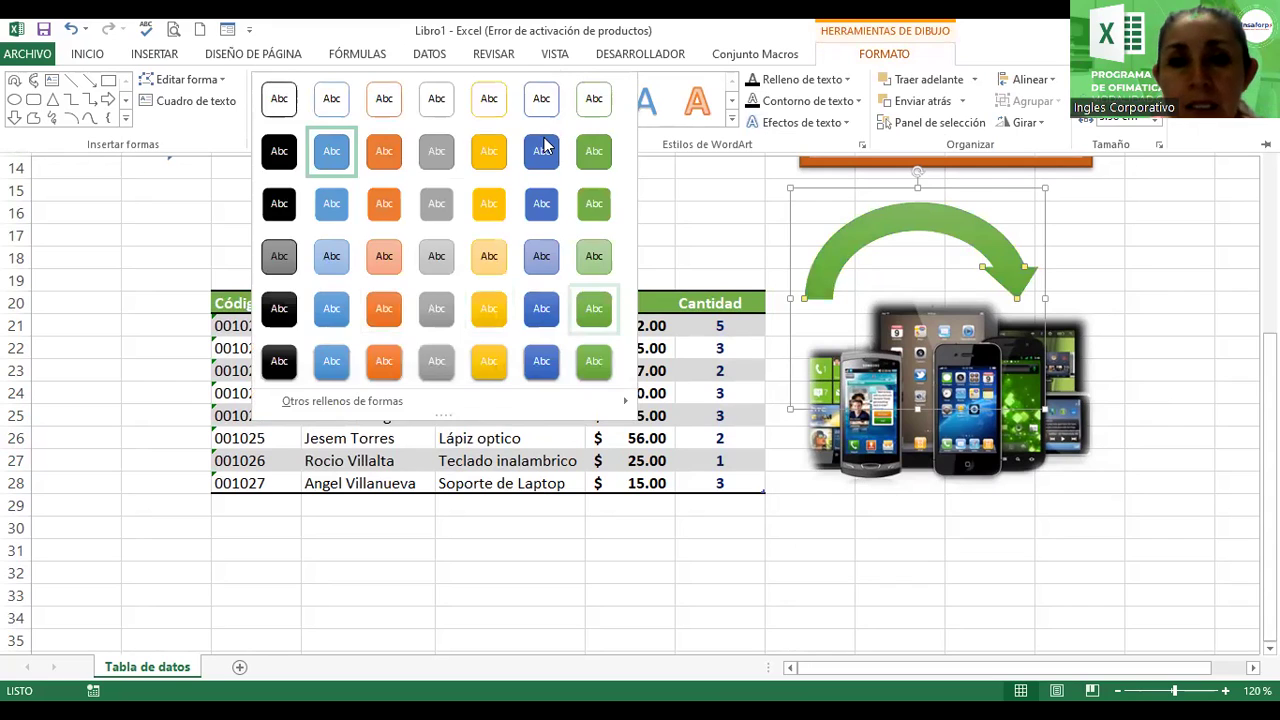
click(482, 126)
click(482, 122)
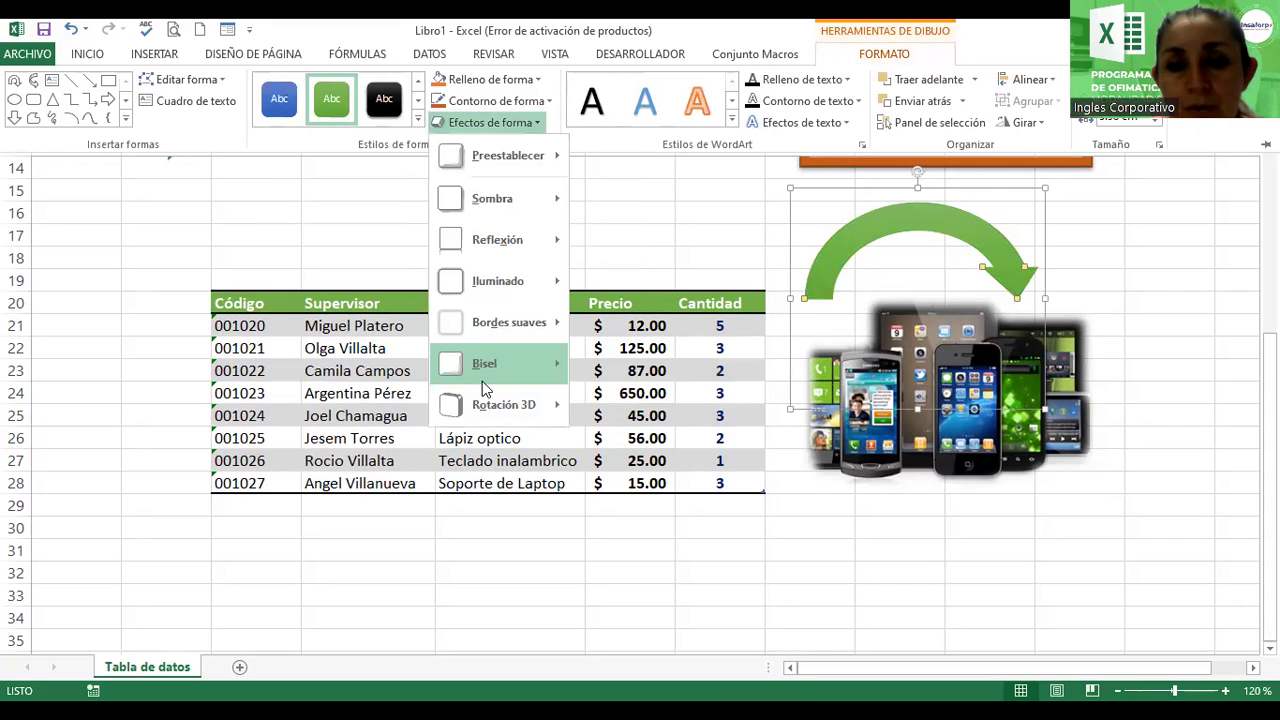
mouse_move(484, 363)
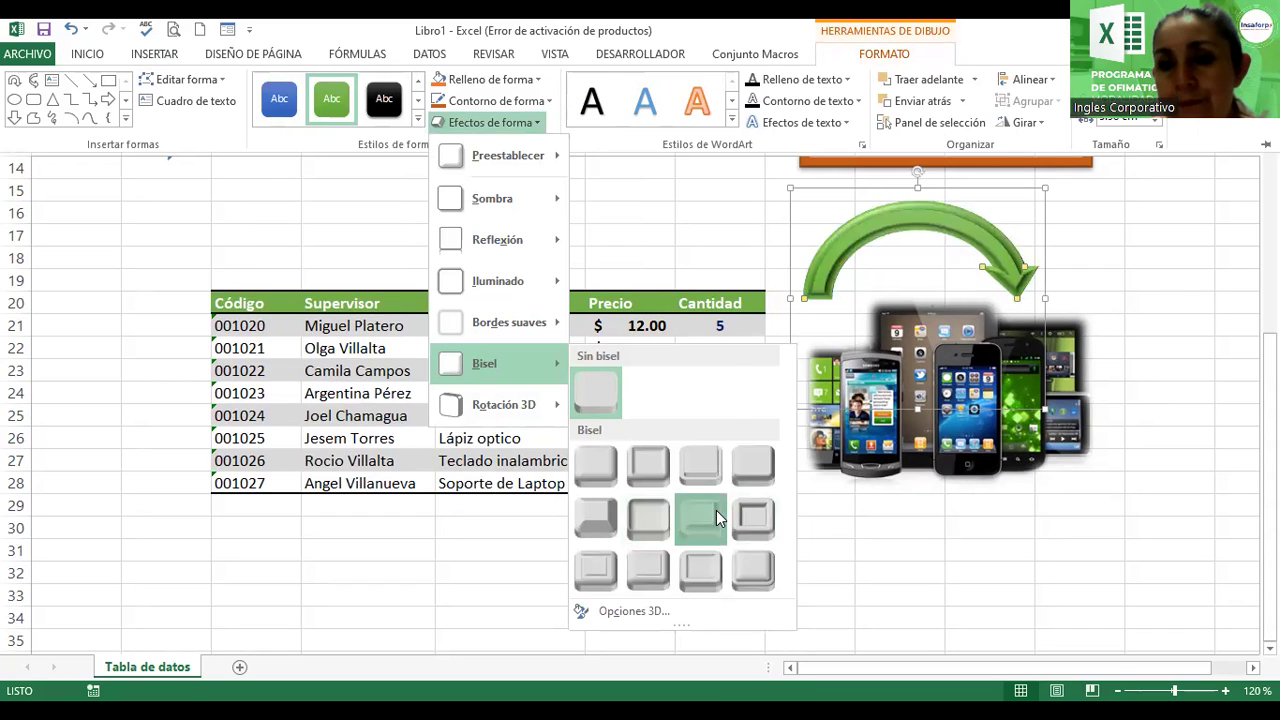
click(716, 517)
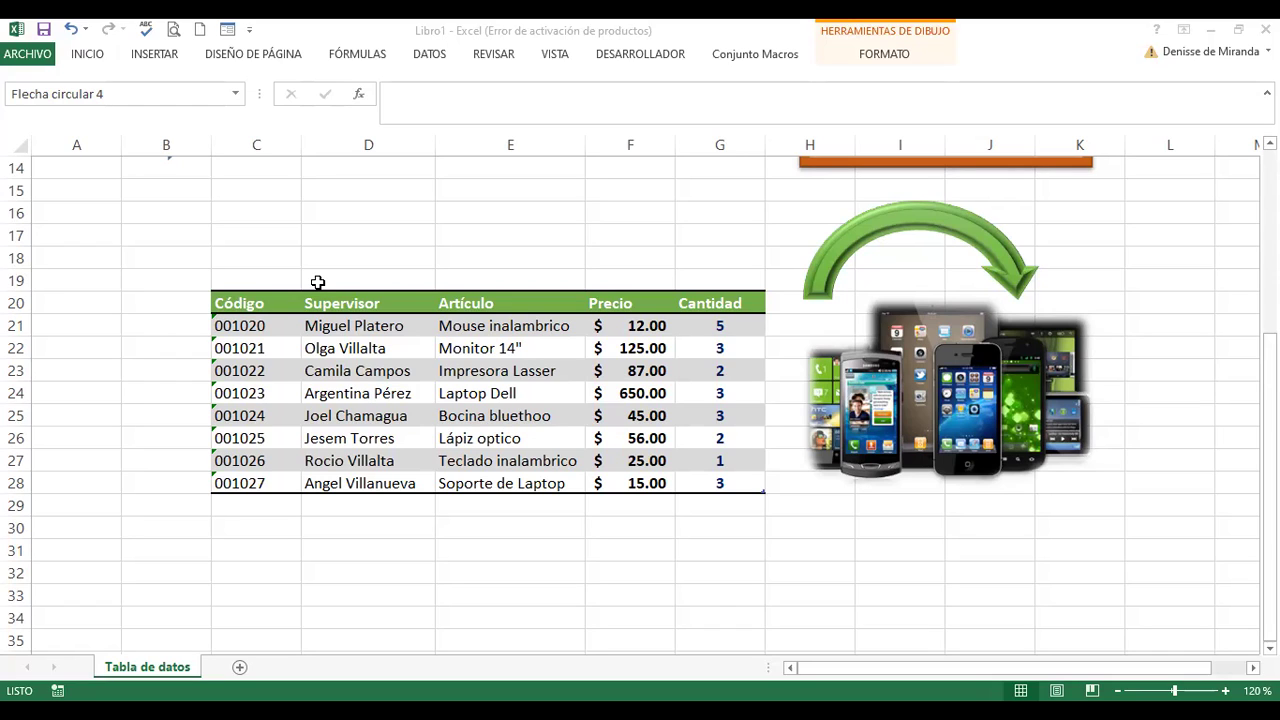
key(Escape)
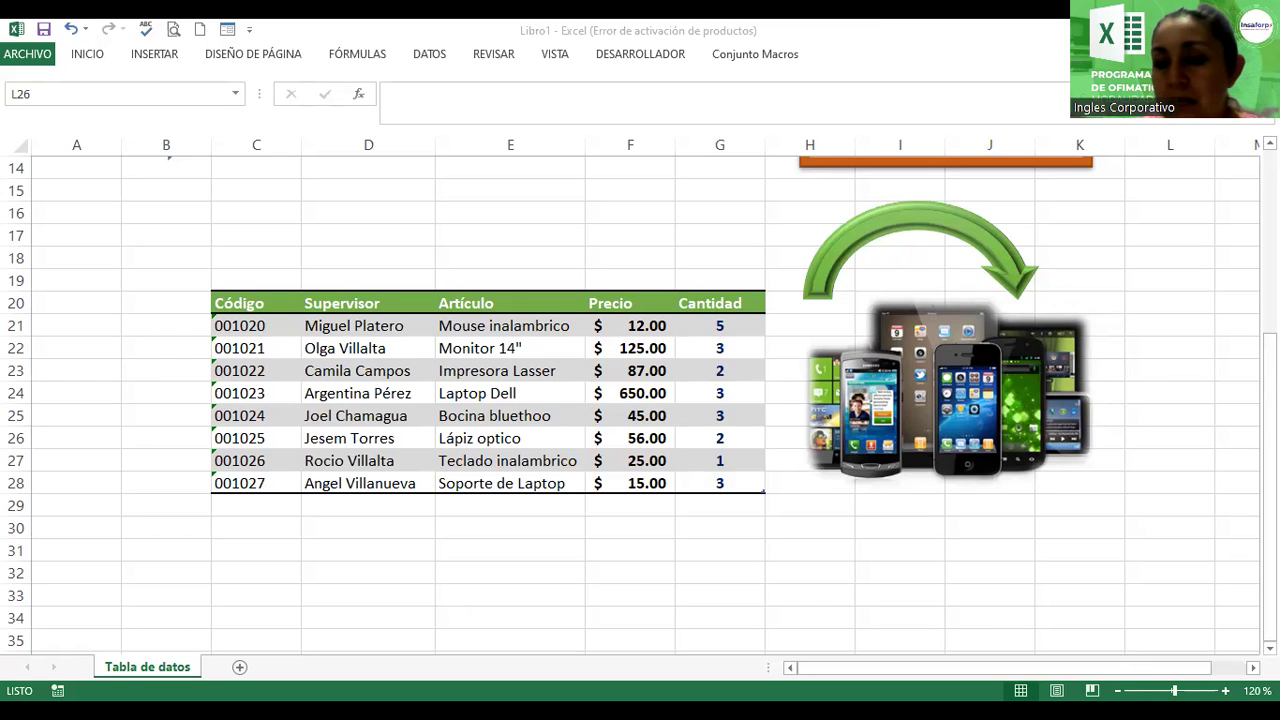
Step: Zoom out to 90% and scroll to row 1 to show the title, both tables and photos
scroll(640, 400, up, 2)
ctrl+scroll(640, 400, down, 1)
ctrl+scroll(640, 400, down, 1)
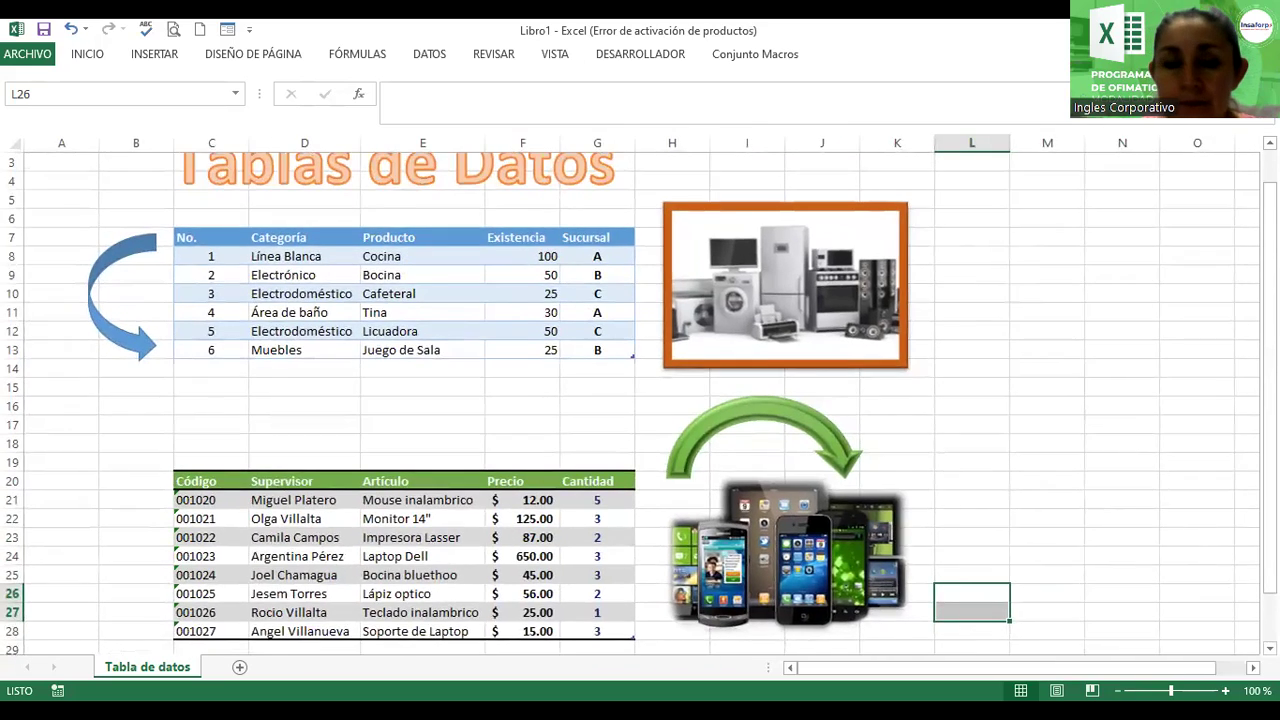
ctrl+scroll(640, 400, down, 1)
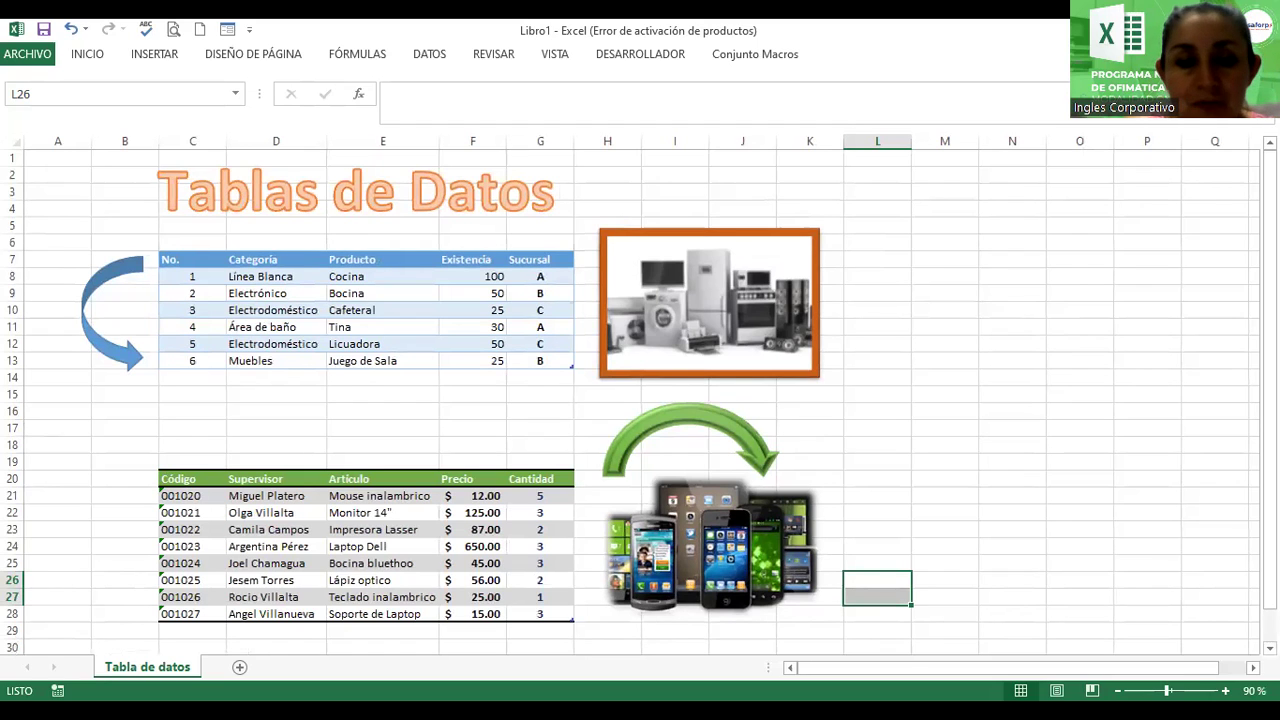
Step: Add a new sheet Hoja2 and enter the header 'Vendedor' in C2
click(239, 667)
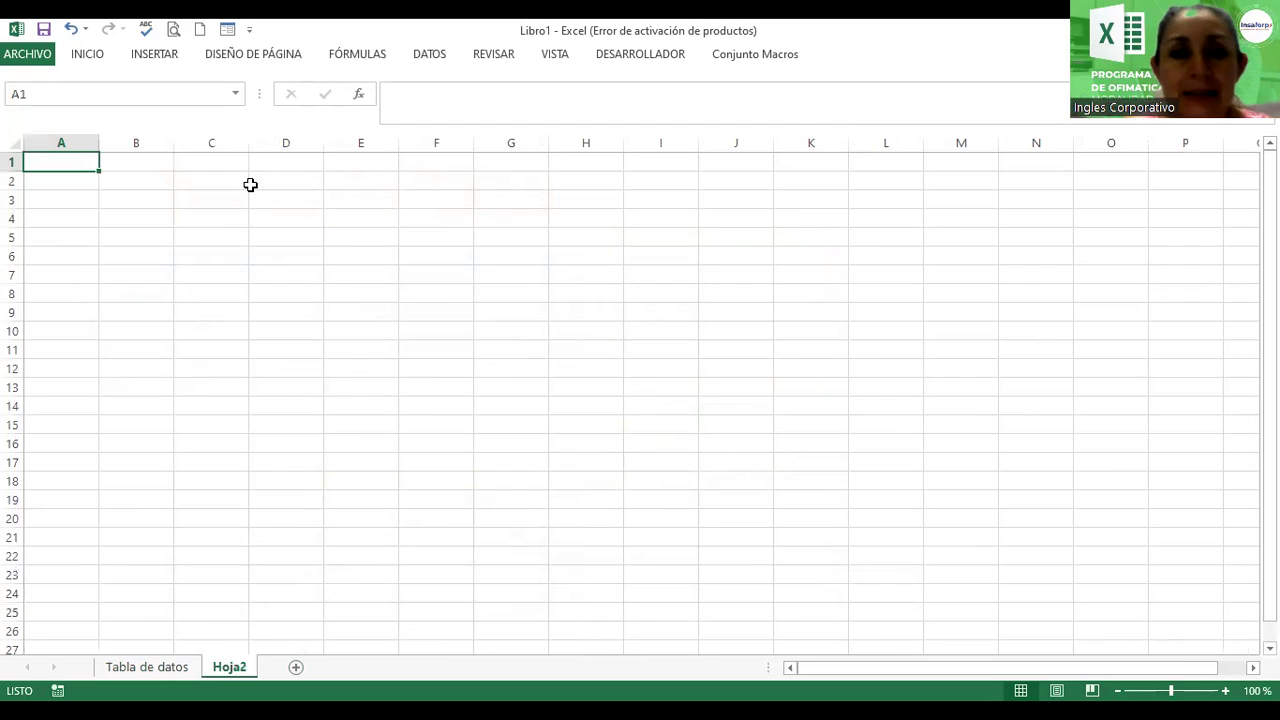
click(207, 185)
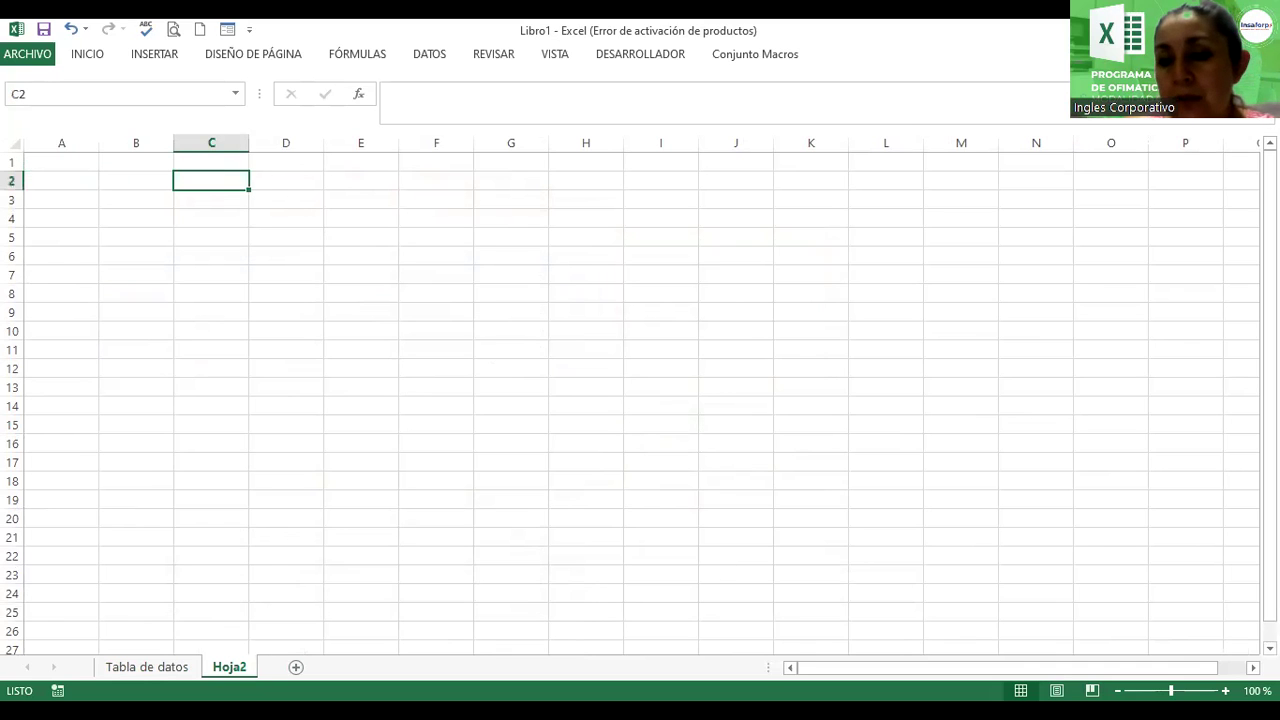
ctrl+scroll(646, 425, up, 3)
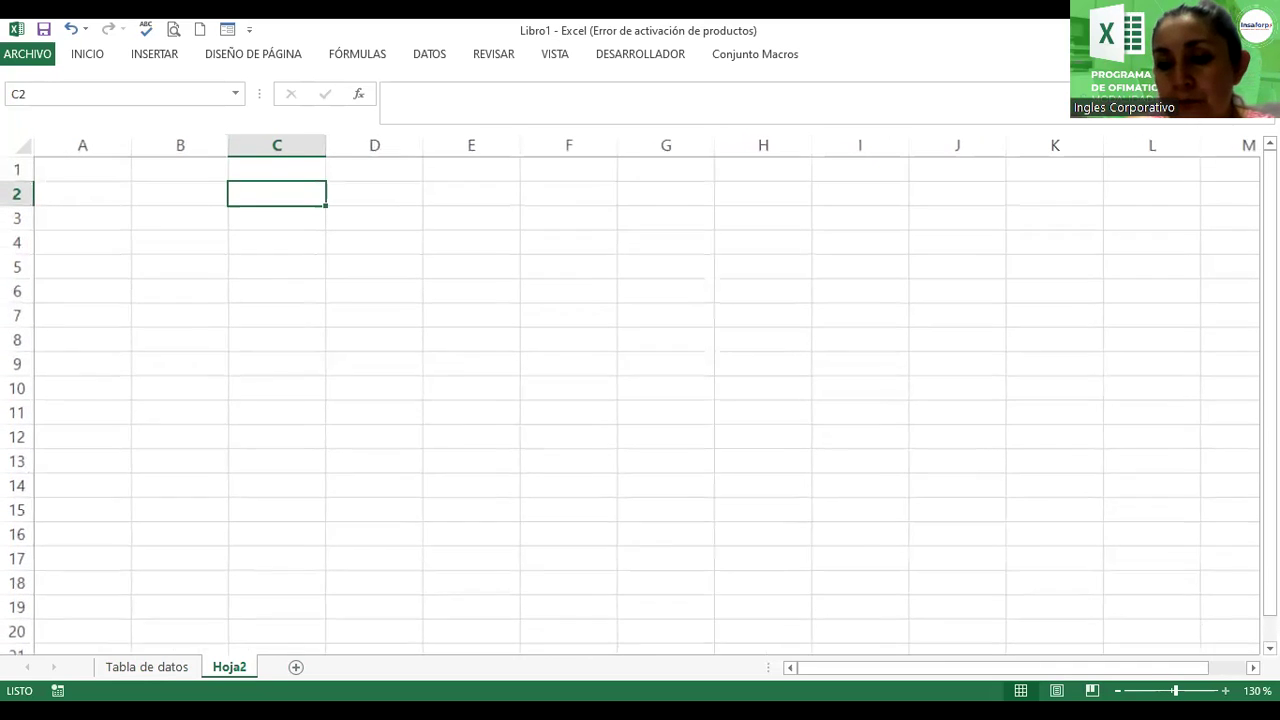
text(Vendedor)
key(BackSpace)
text(r)
key(Tab)
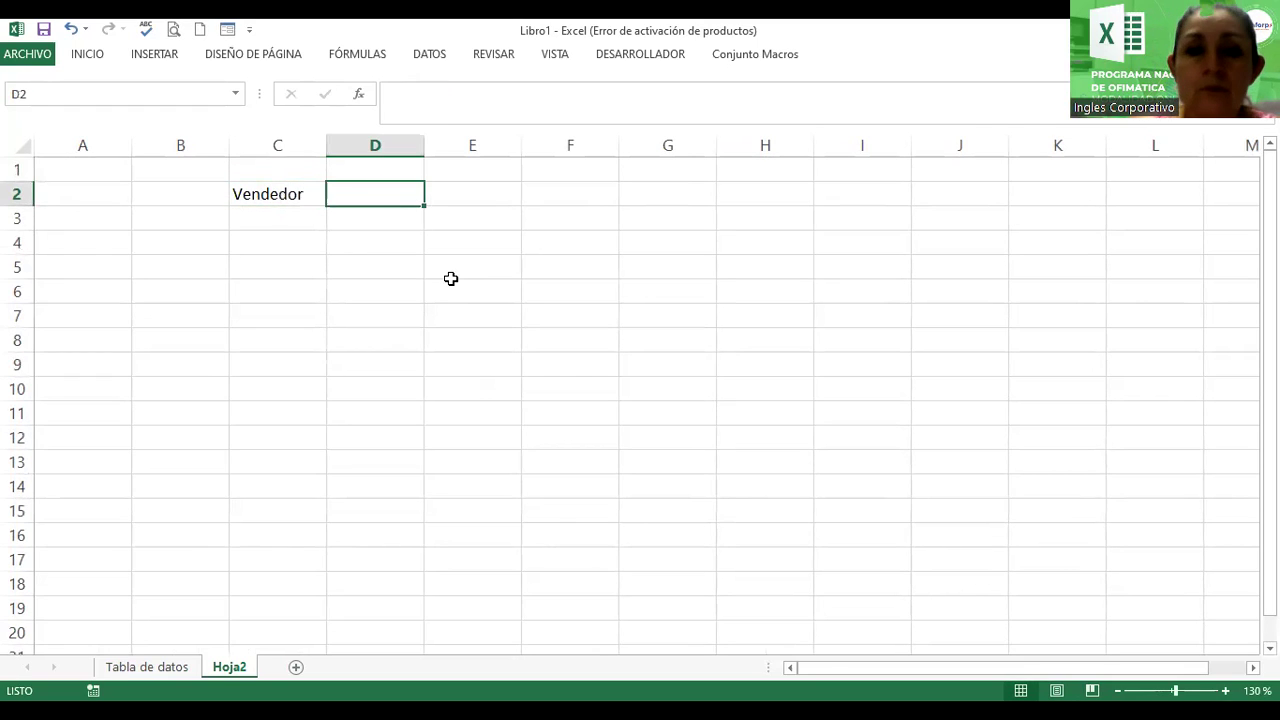
Step: Enter 'Lunes' in D2 and fill Martes through Viernes across E2:H2
text(Lunes)
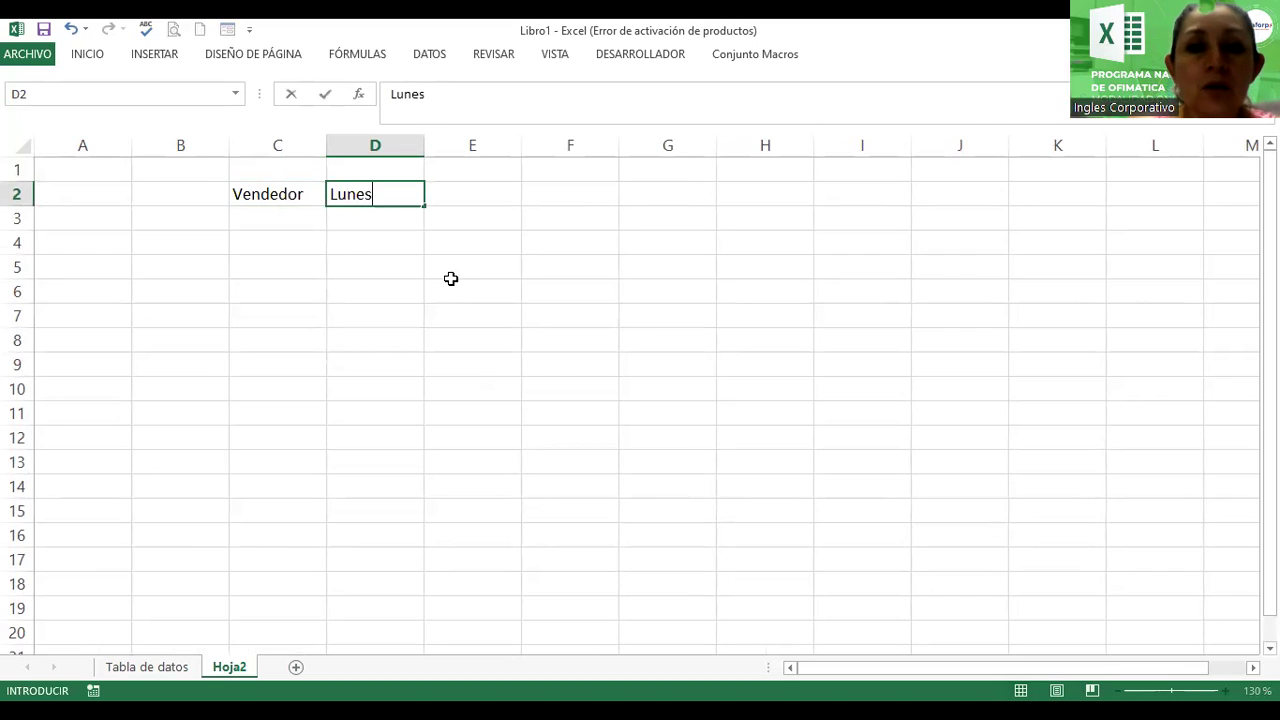
key(Return)
click(385, 190)
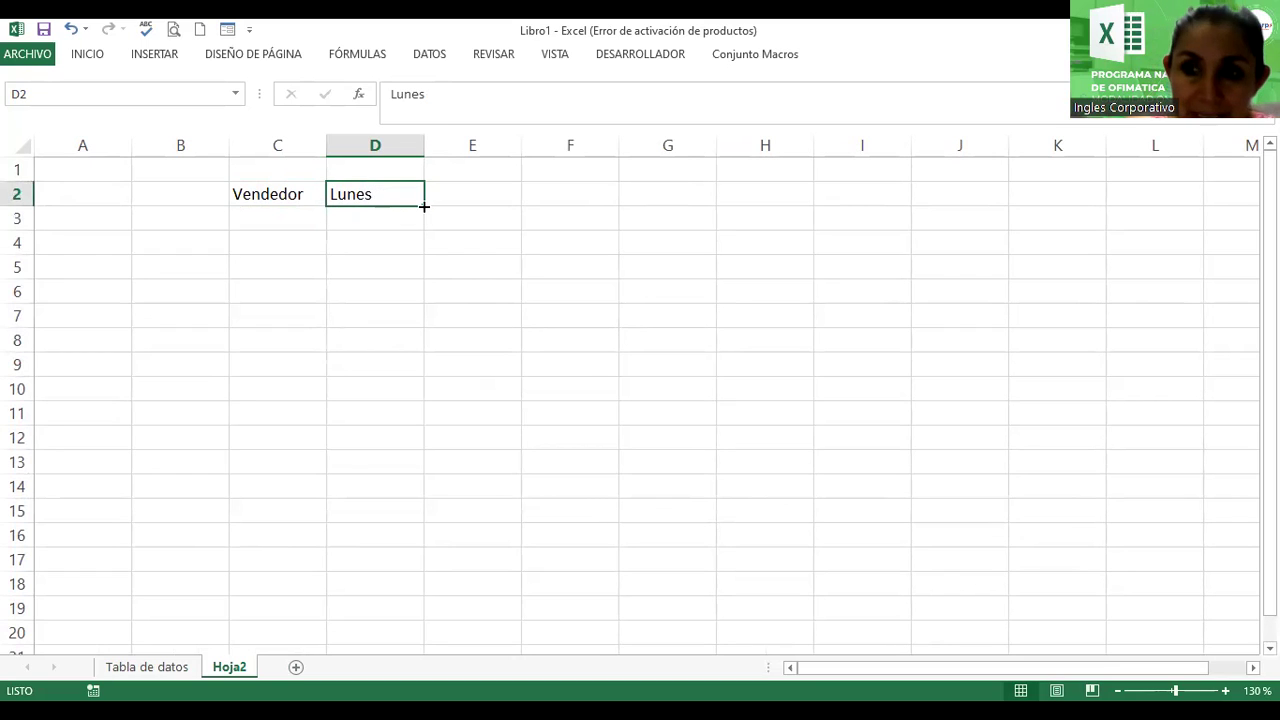
mouse_move(424, 203)
mouse_down()
mouse_move(709, 186)
mouse_move(786, 204)
mouse_up()
Step: Enter the first seller name in C3 and fill it down the column
click(264, 212)
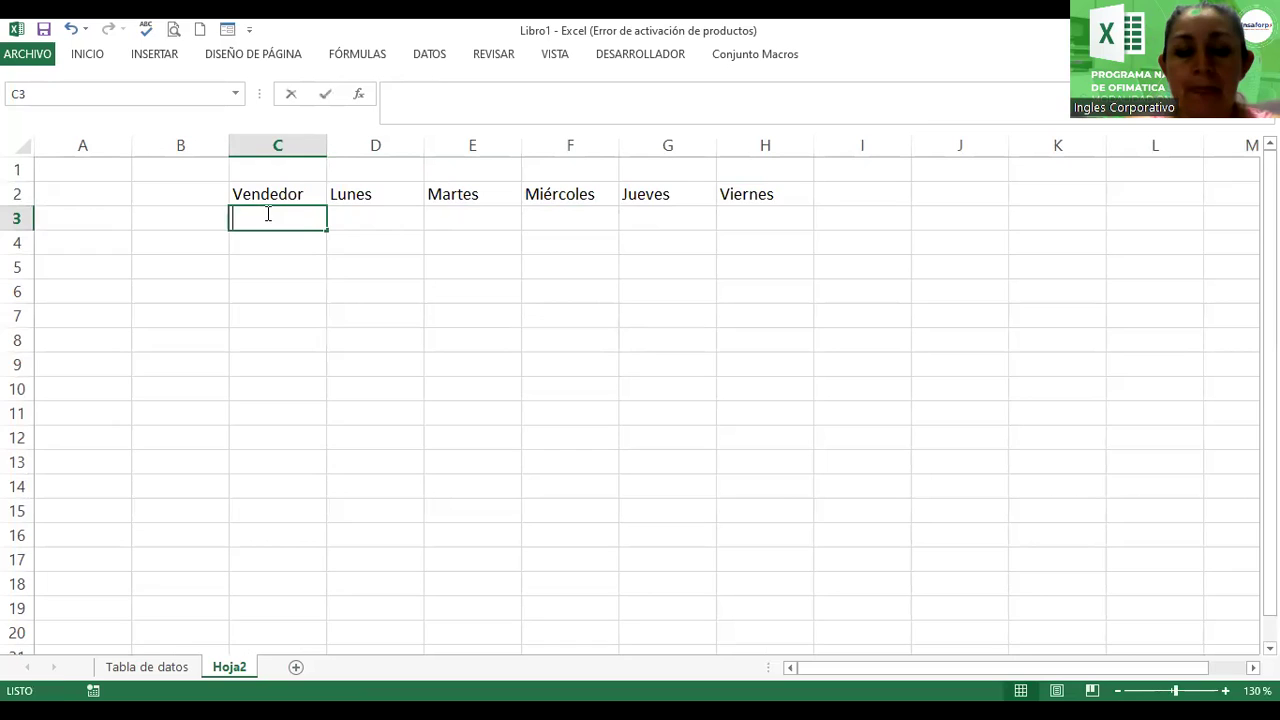
text(Vendero 0)
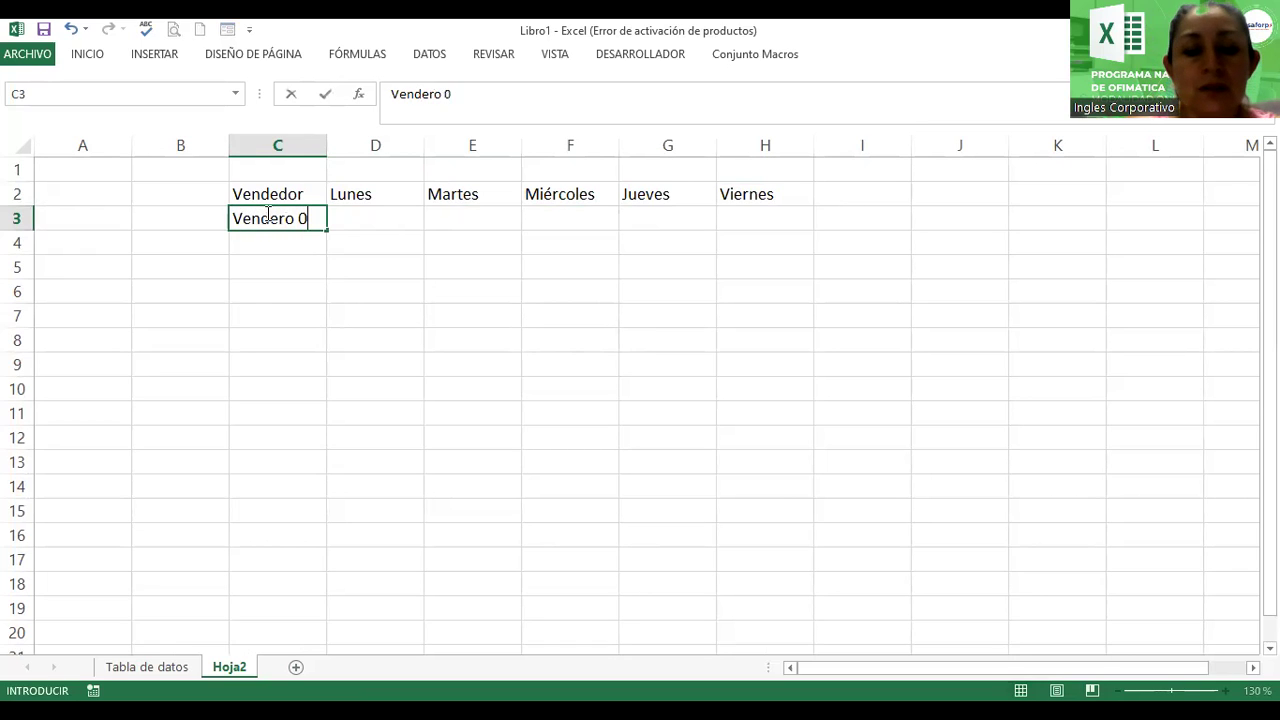
text(1)
key(Return)
click(304, 218)
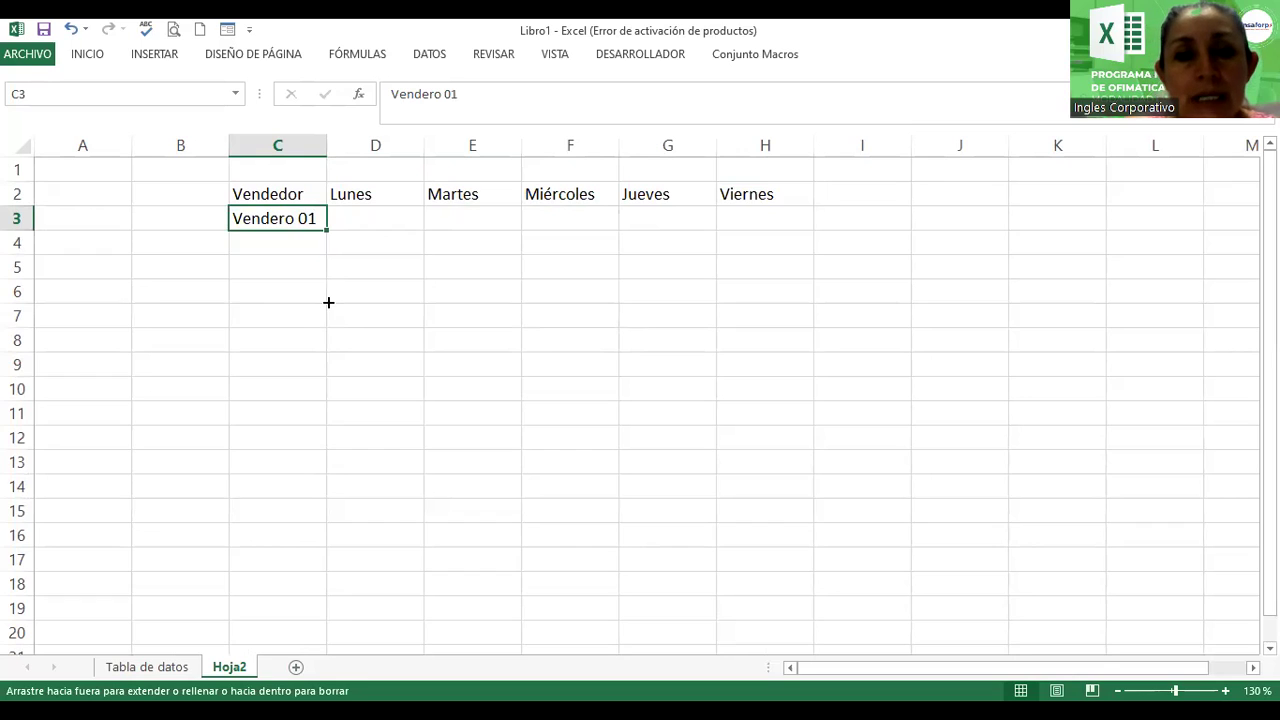
mouse_move(317, 403)
mouse_down()
mouse_move(313, 450)
mouse_move(300, 224)
mouse_up()
Step: Correct C3 to 'Vendedor 01' and fill Vendedor 01–Vendedor 10 down to C12
double_click(286, 218)
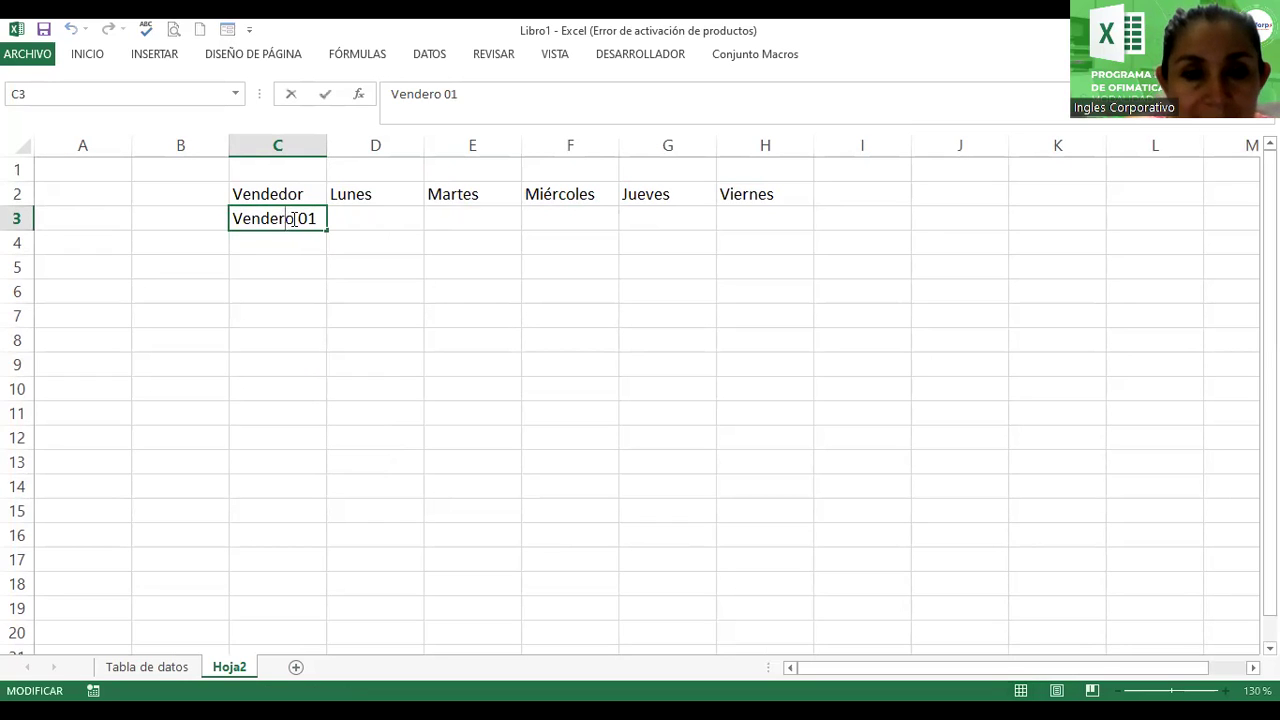
key(BackSpace)
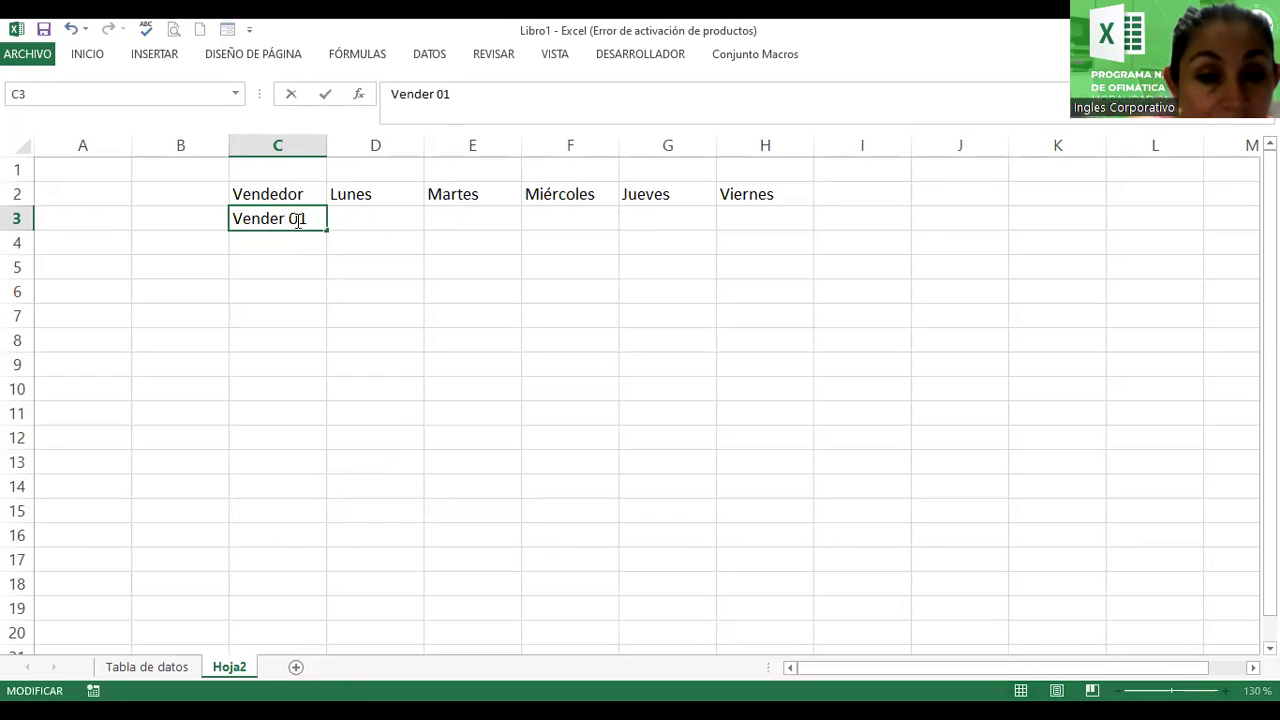
key(BackSpace)
text(dor)
key(Return)
click(299, 218)
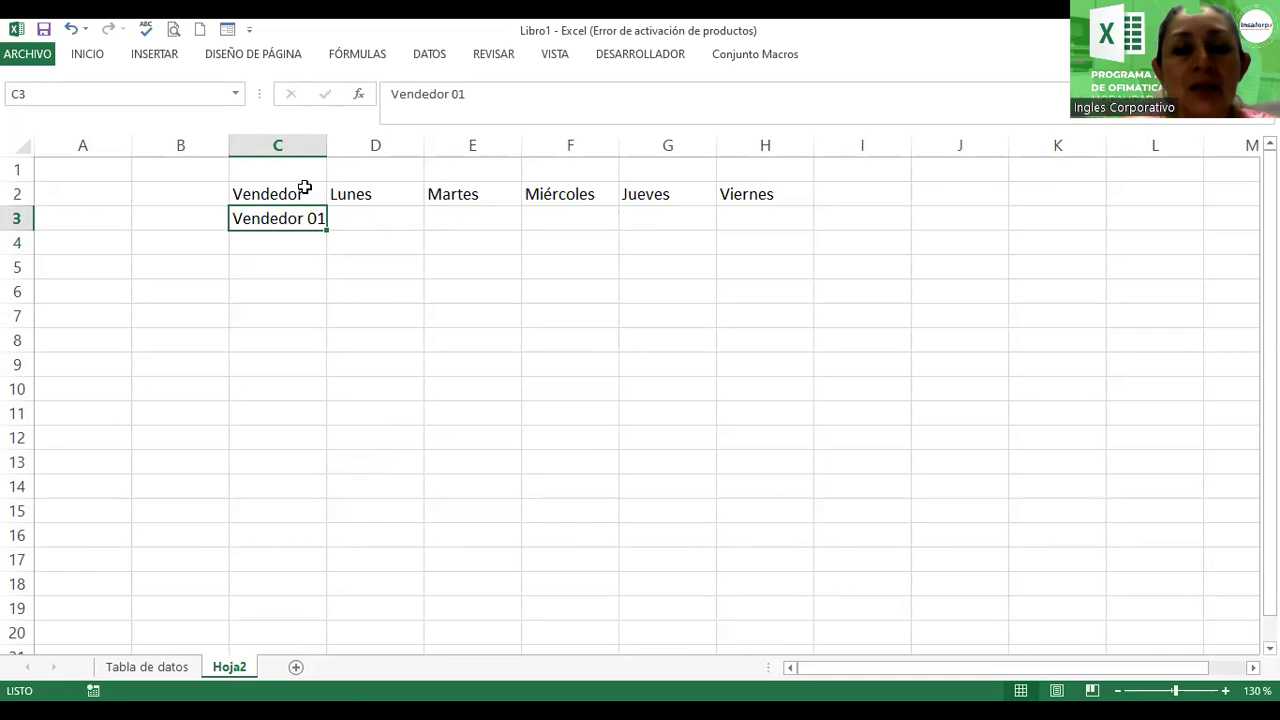
drag(326, 232, 322, 448)
Step: Make the headers in C2:H2, Vendedor through Viernes, bold and centred
click(269, 192)
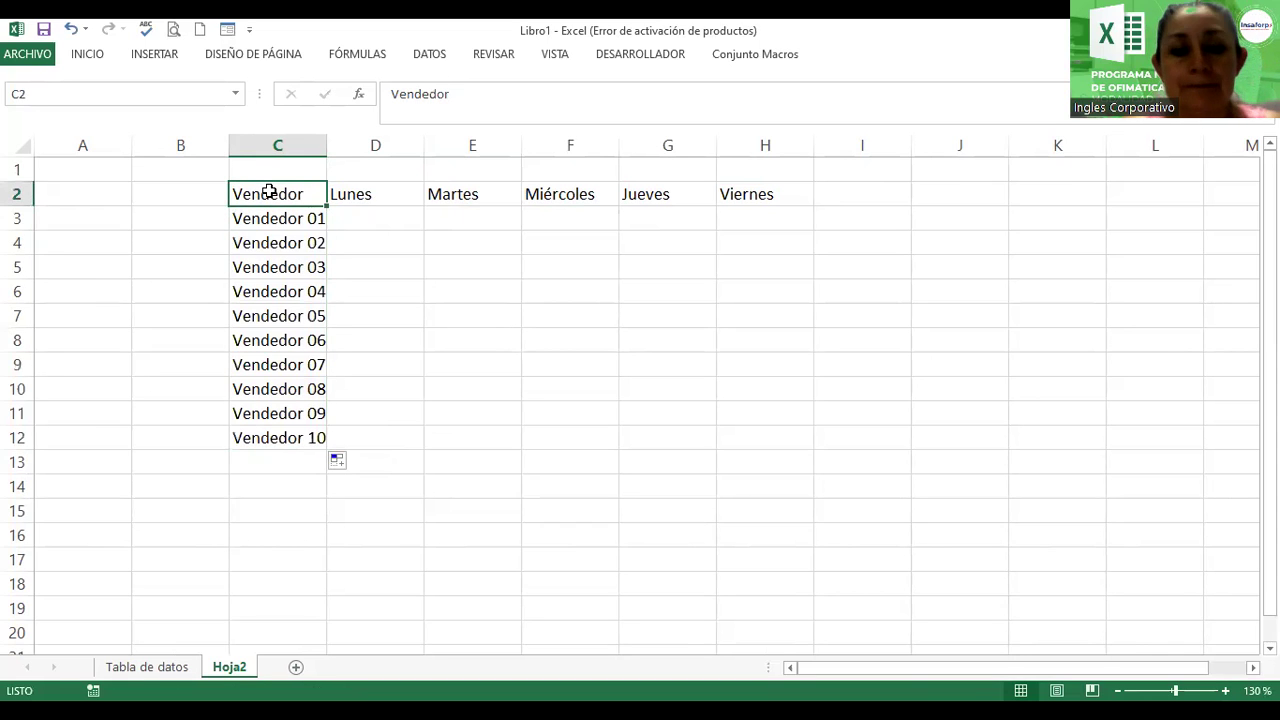
key(shift+Right)
key(shift+Right)
key(shift+Right)
key(shift+Right)
key(shift+Right)
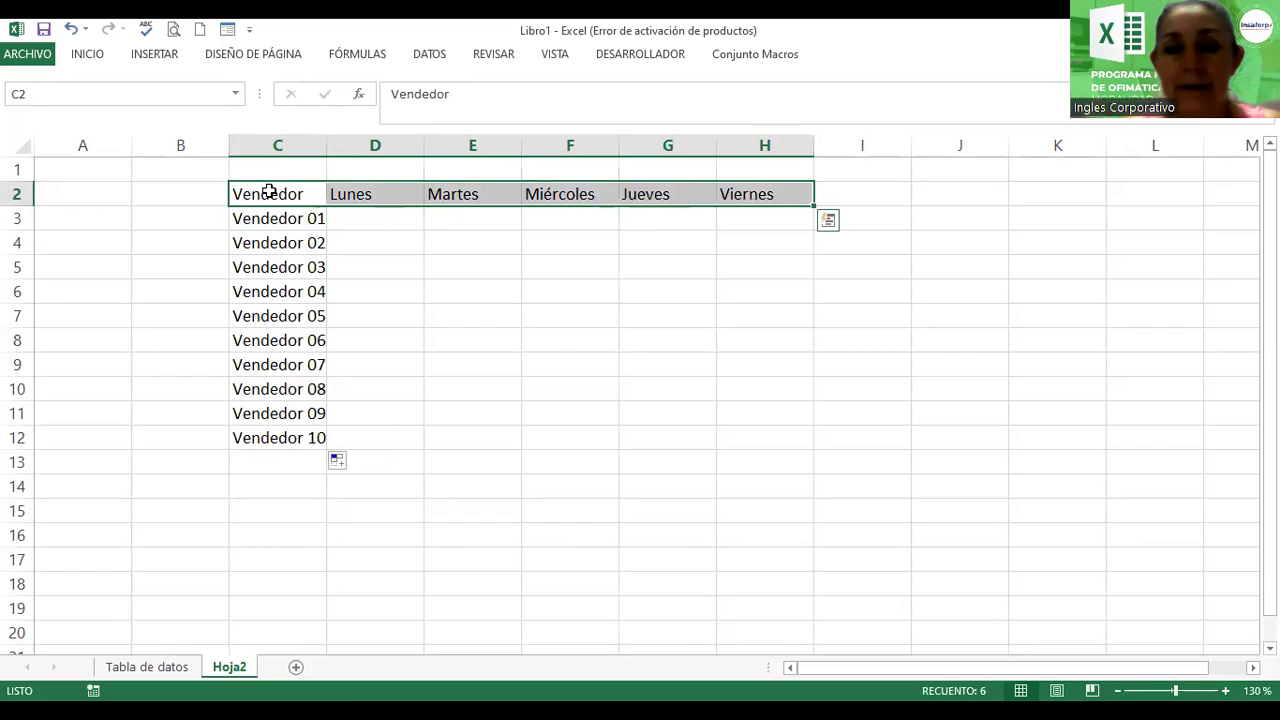
click(84, 56)
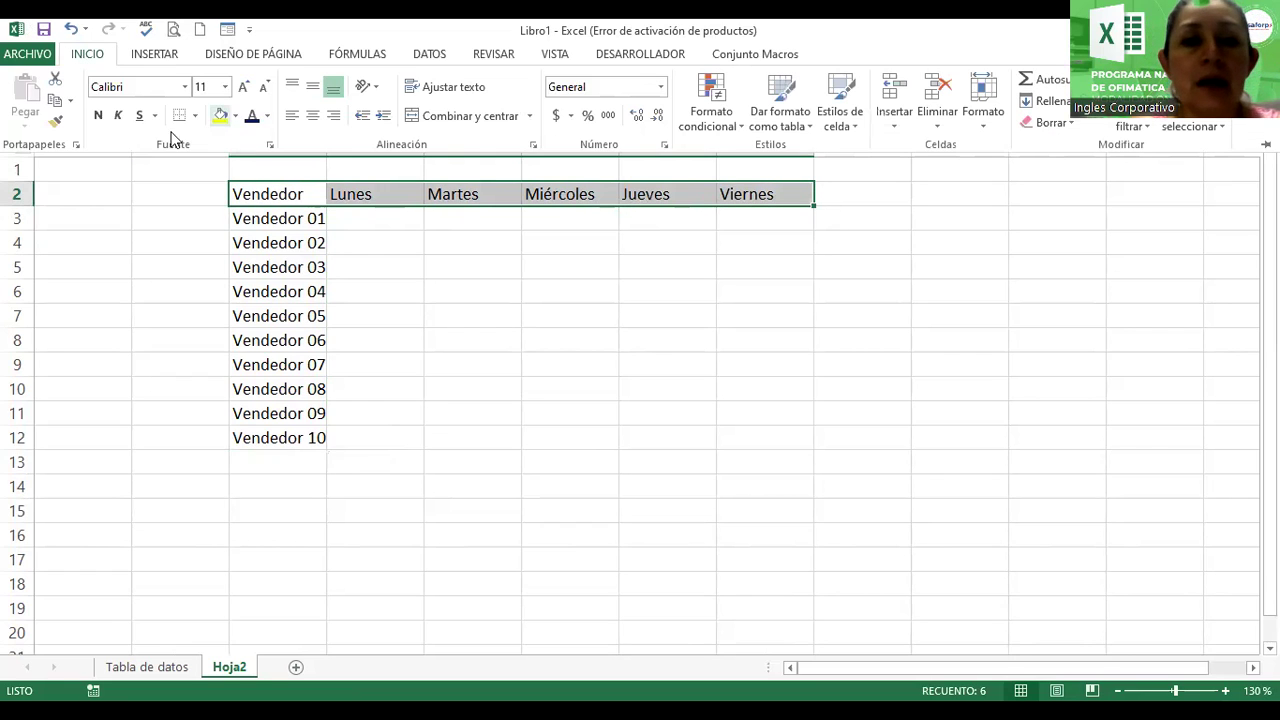
click(97, 116)
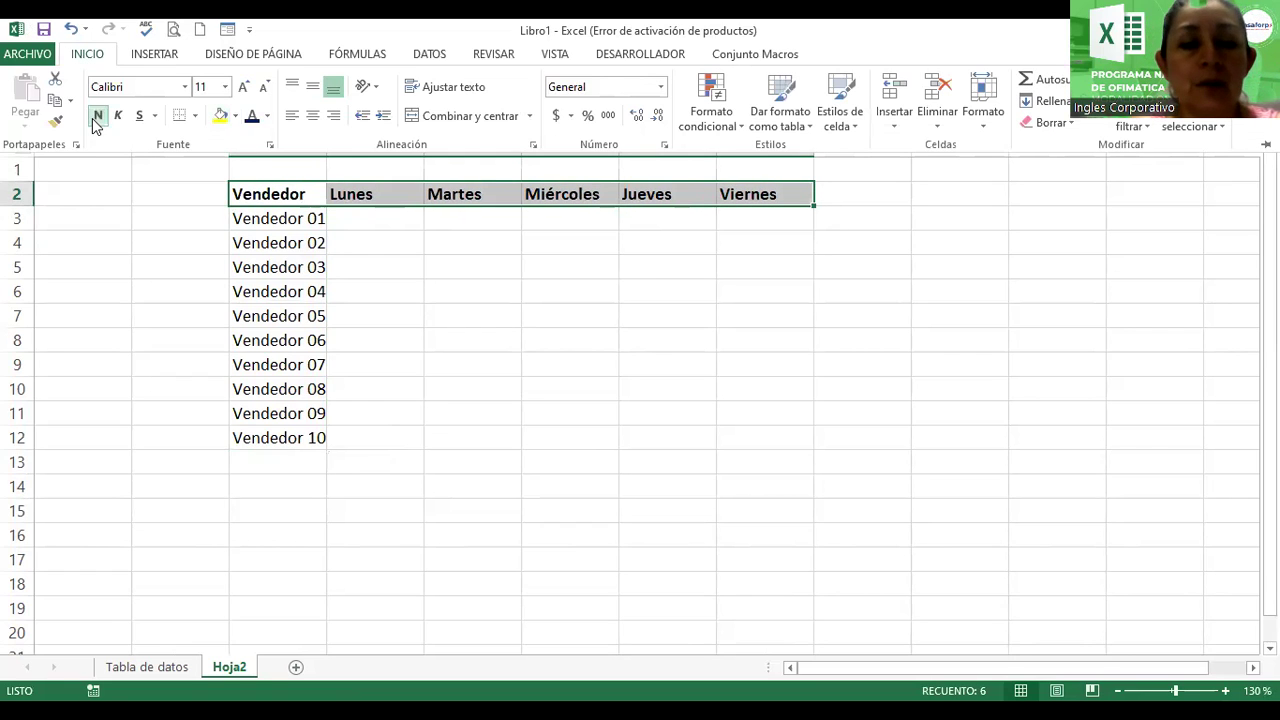
click(312, 116)
click(408, 220)
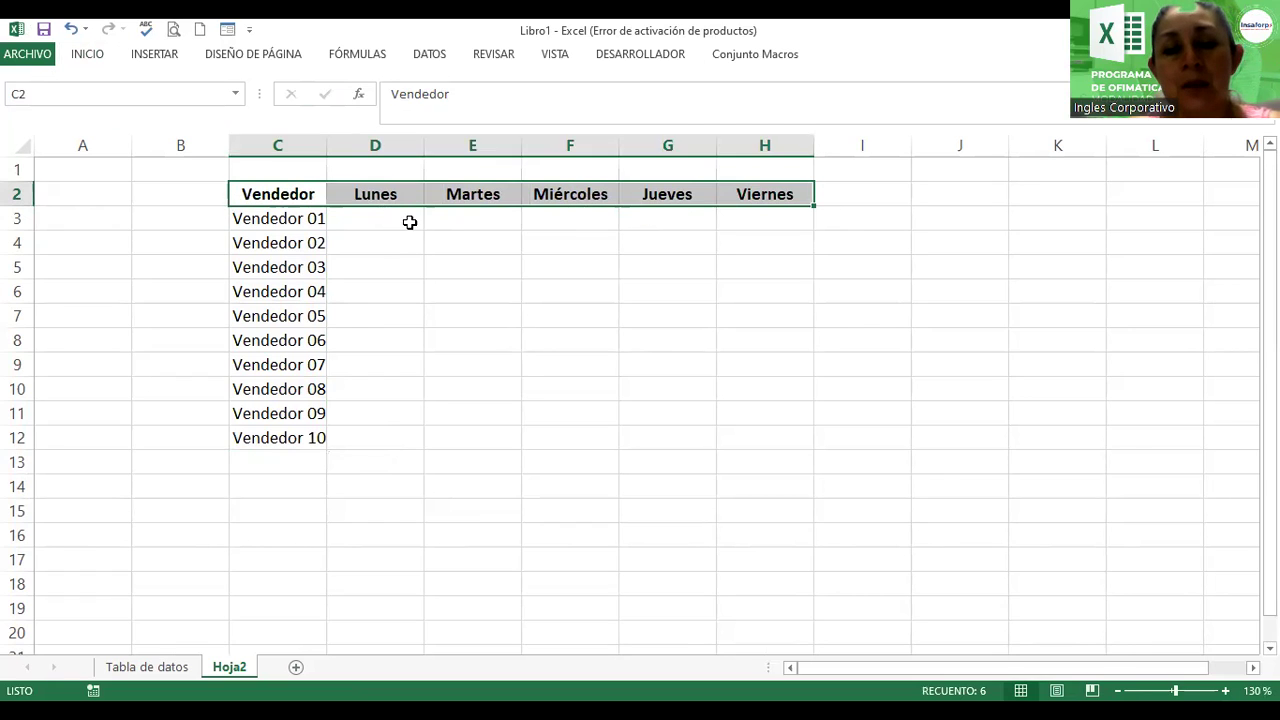
click(410, 222)
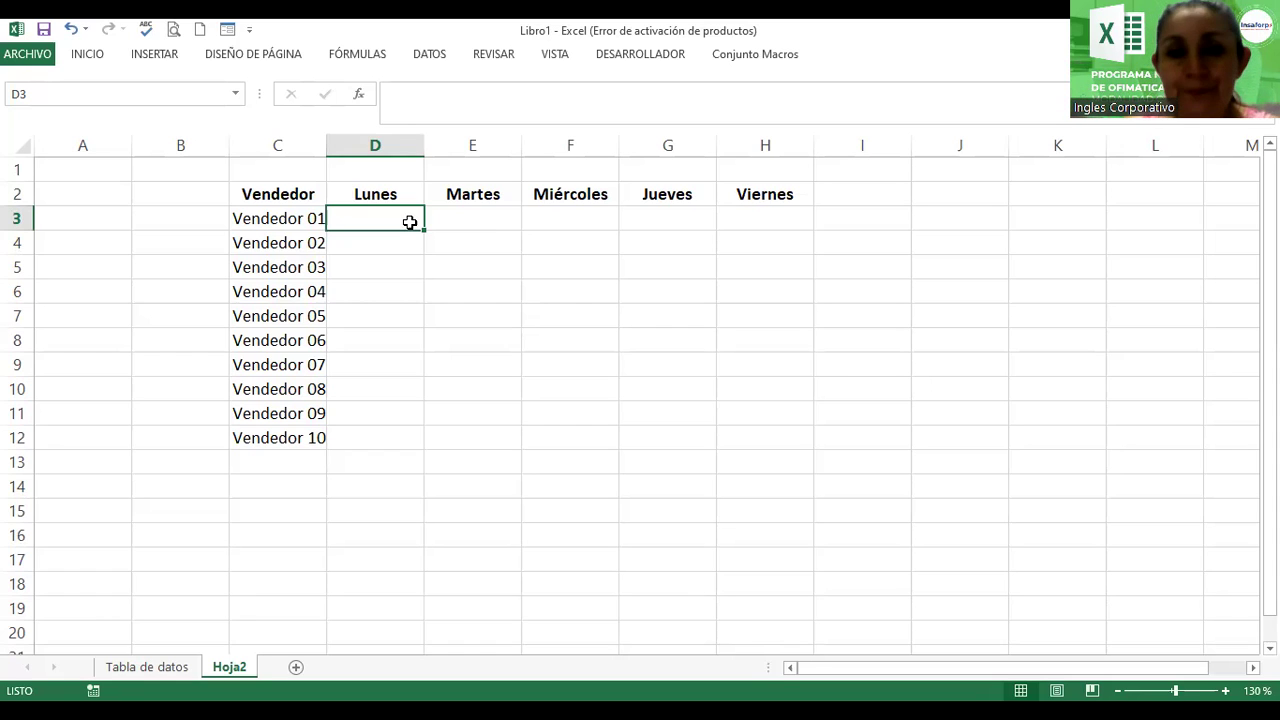
Step: Enter =ALEATORIO.ENTRE(100;500) in D3, picking the function from autocomplete
text(=a)
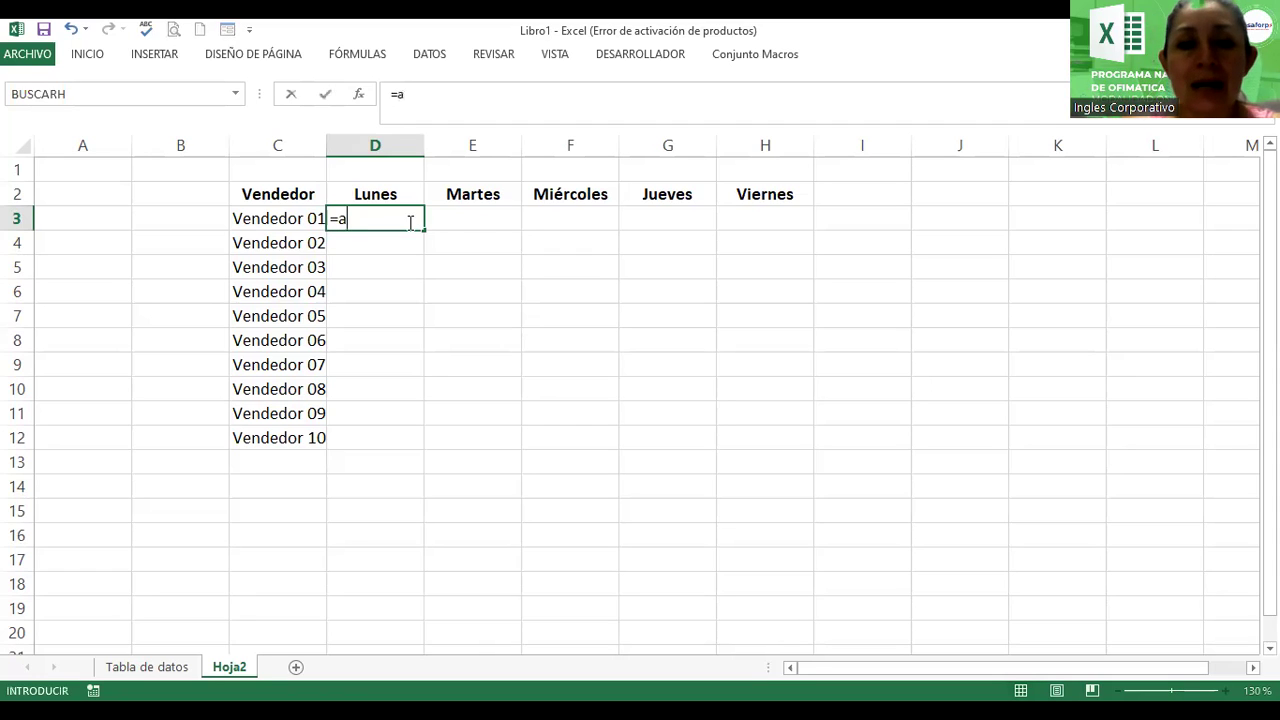
text(le)
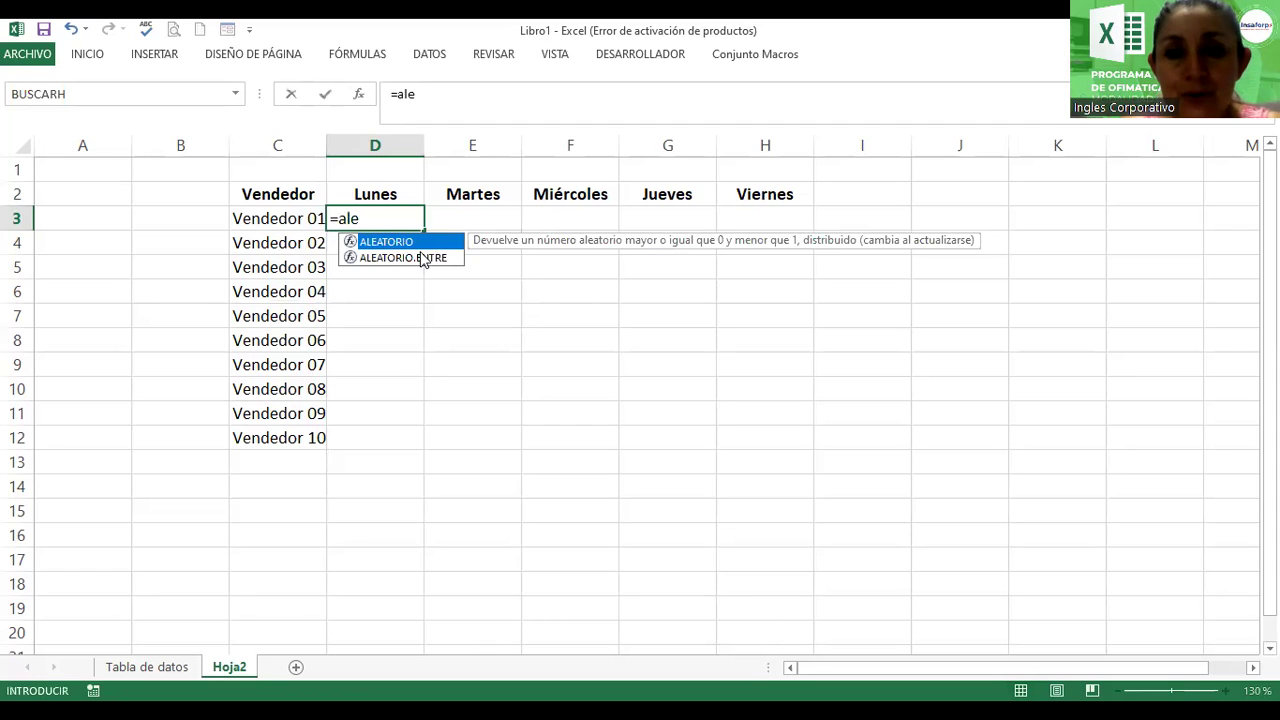
click(397, 260)
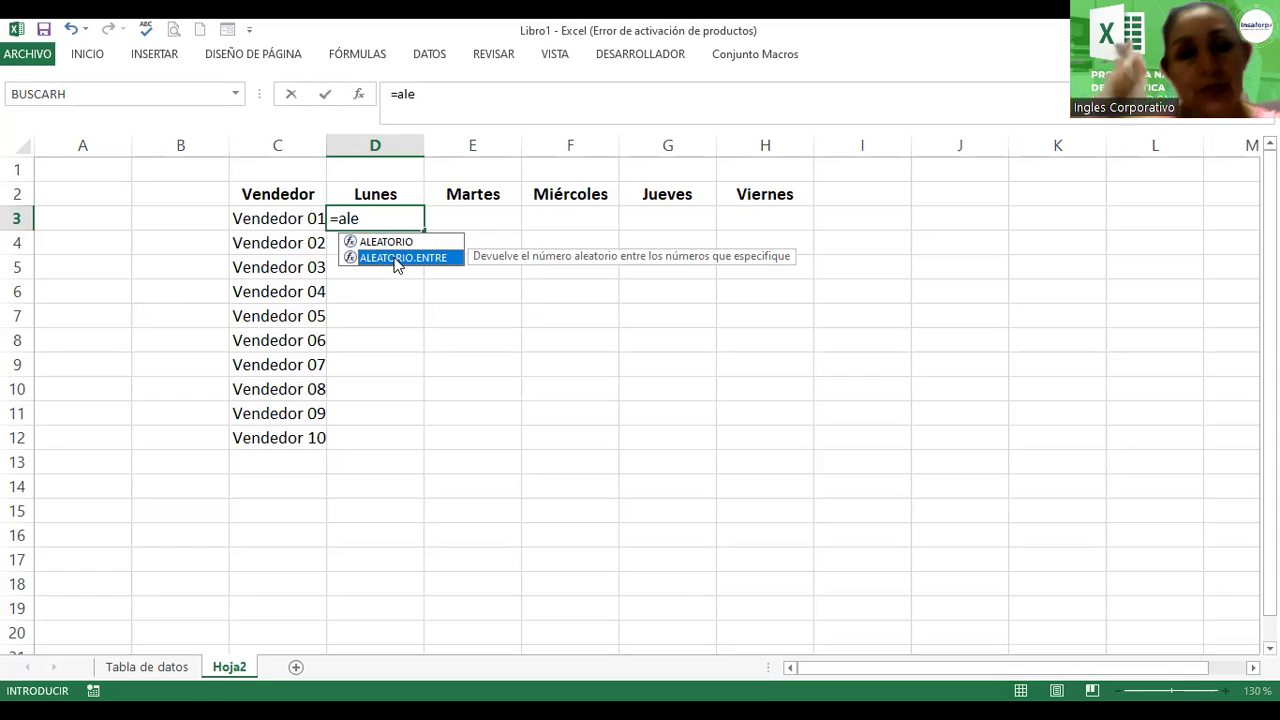
double_click(397, 260)
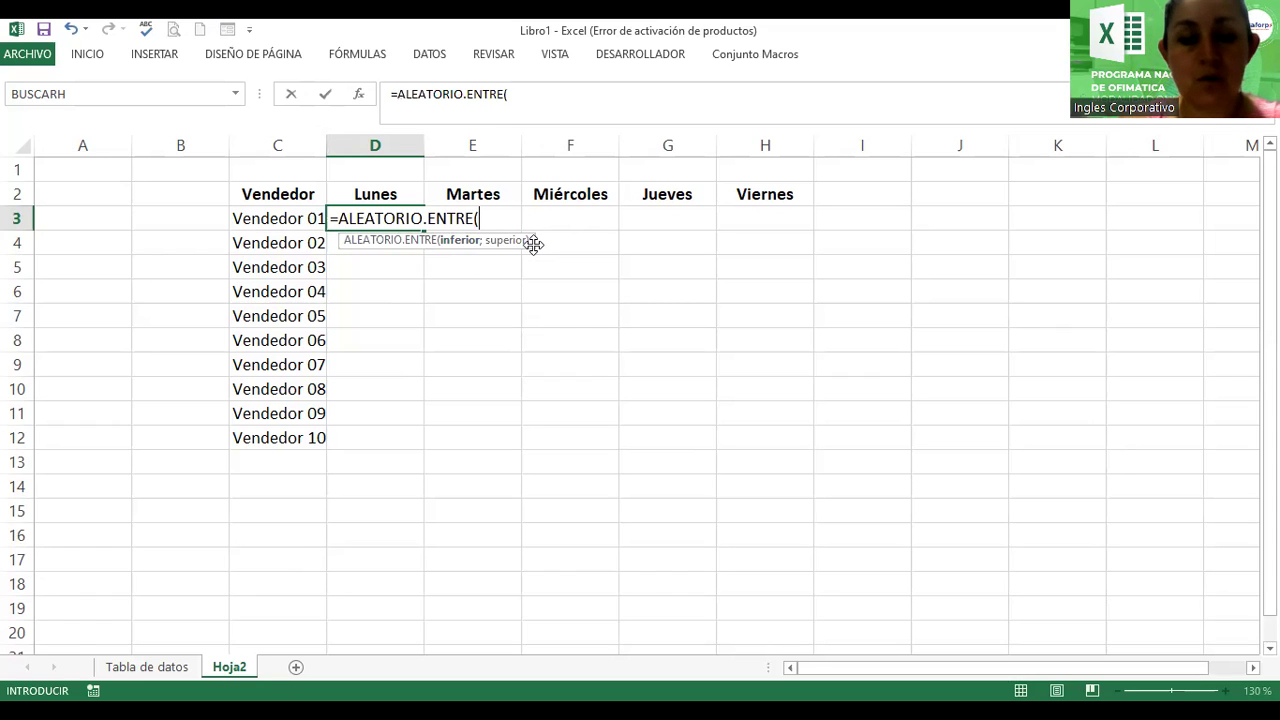
text(100)
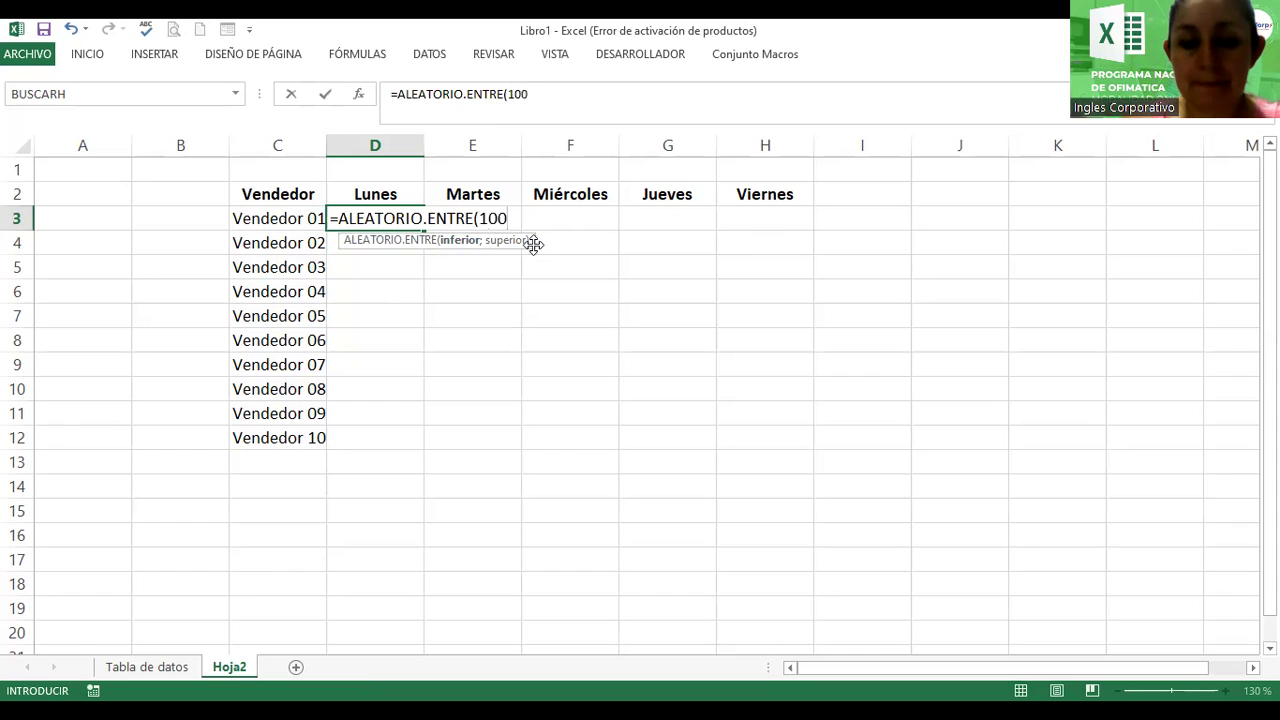
text(;)
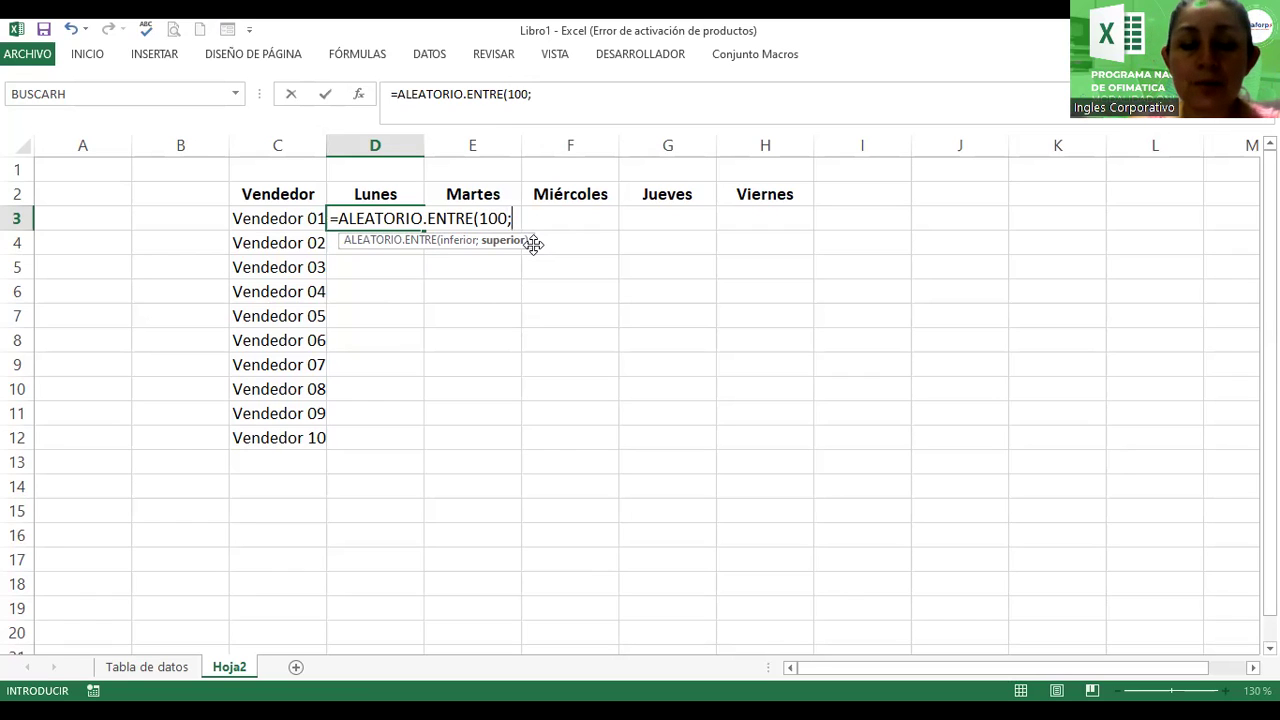
text(500))
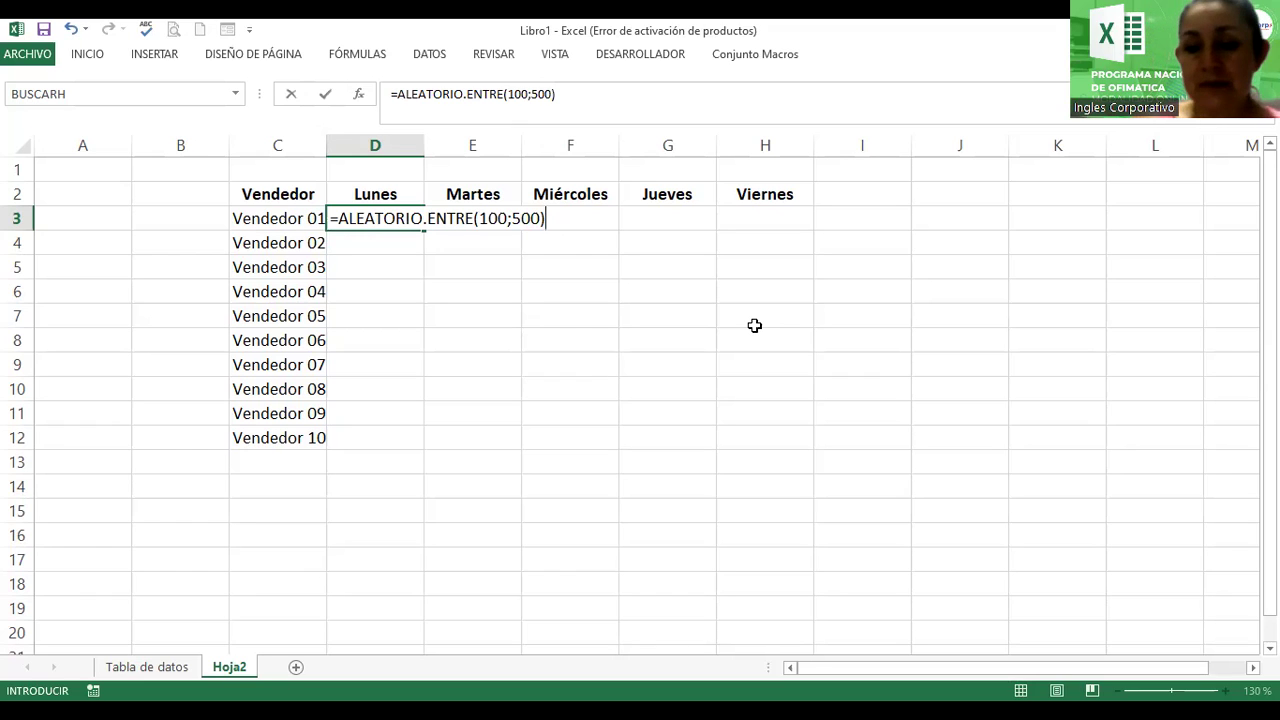
key(Return)
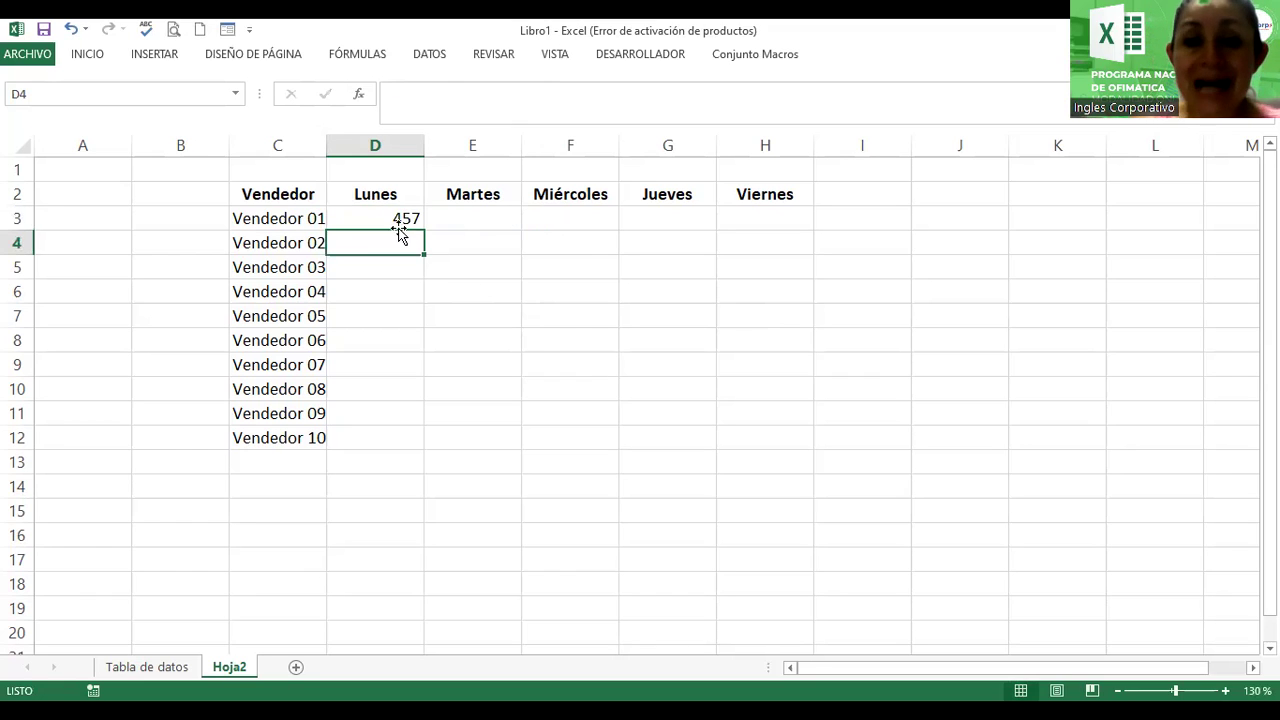
Step: Copy D3's random formula through D3:H12 and format the values as dollar accounting
click(396, 215)
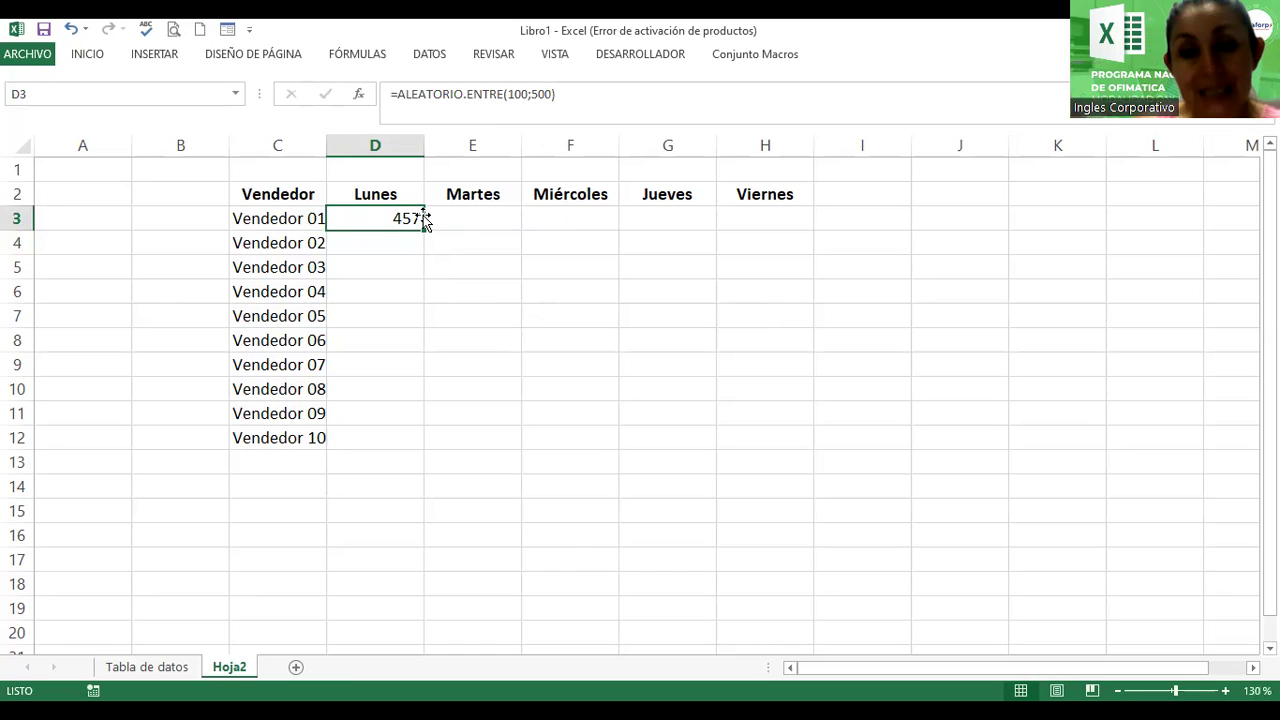
drag(422, 229, 432, 462)
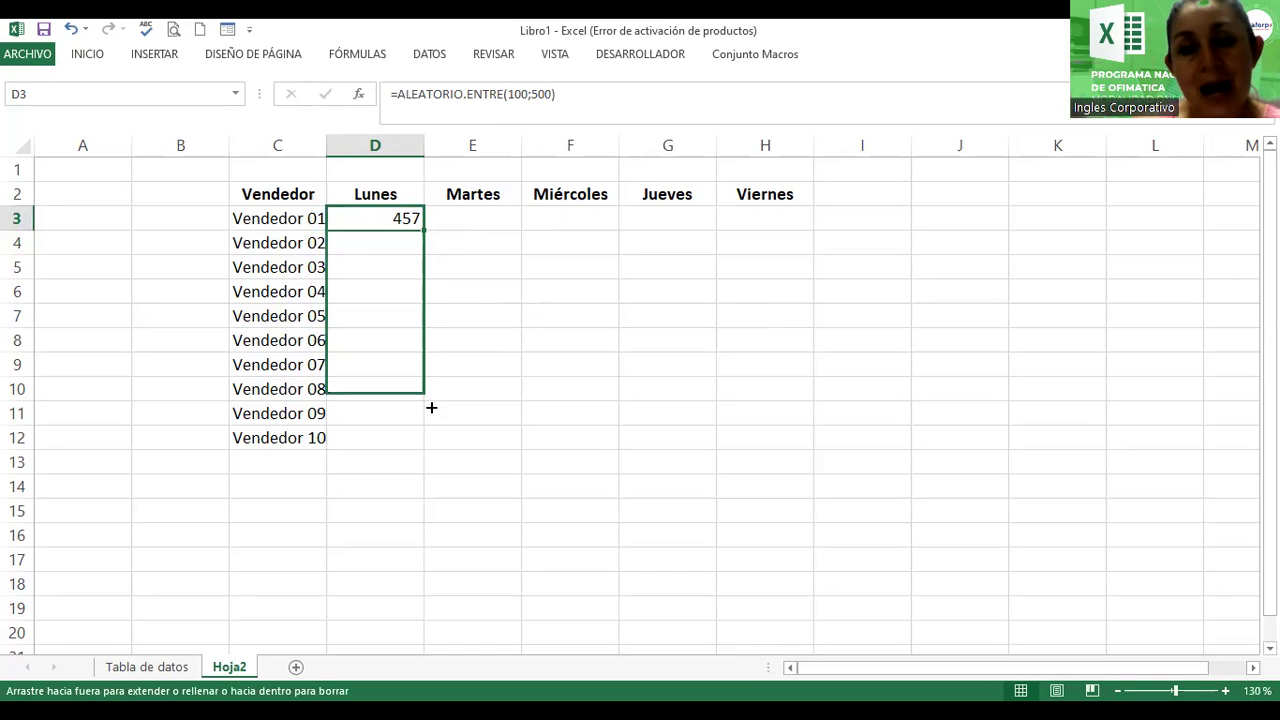
drag(425, 451, 791, 432)
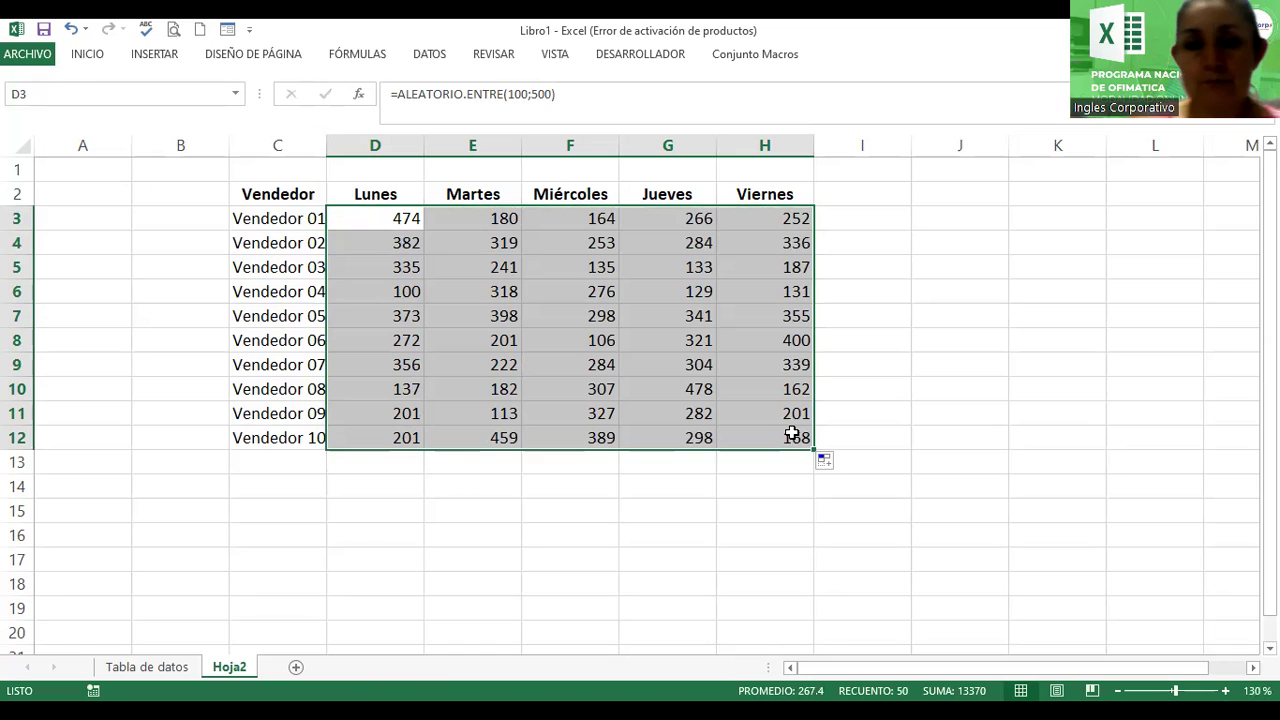
click(88, 54)
click(556, 115)
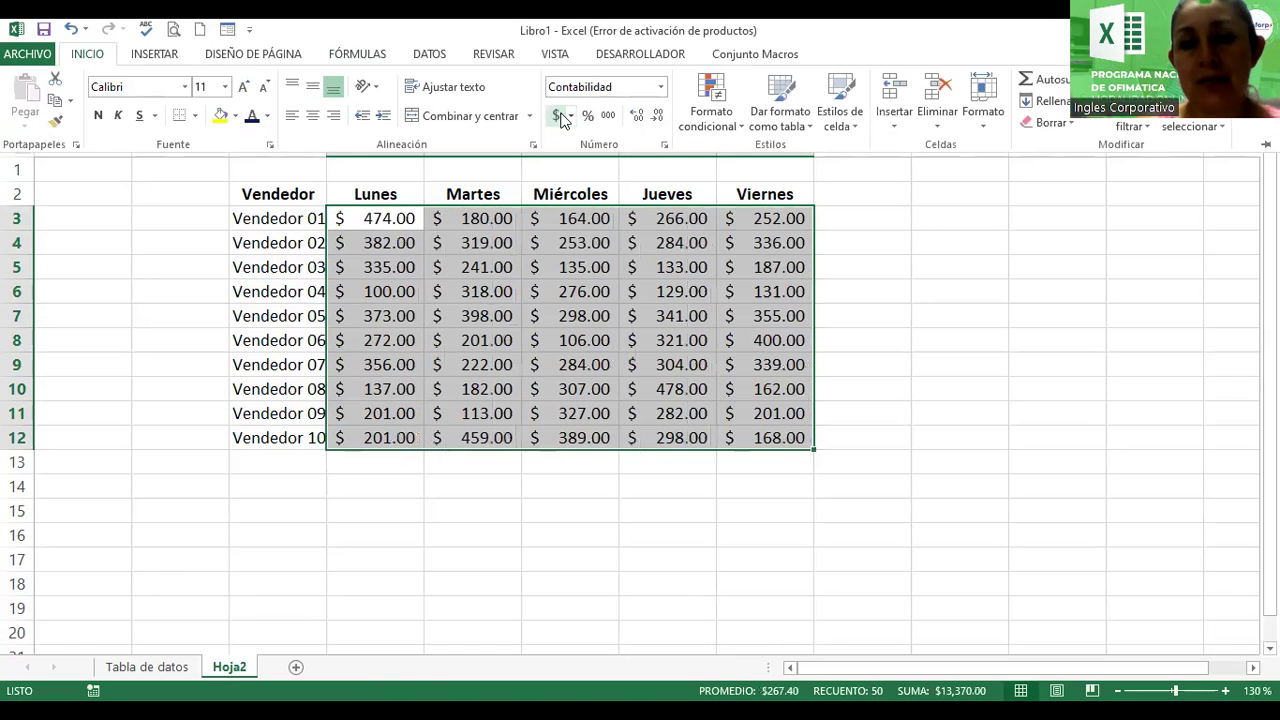
click(866, 271)
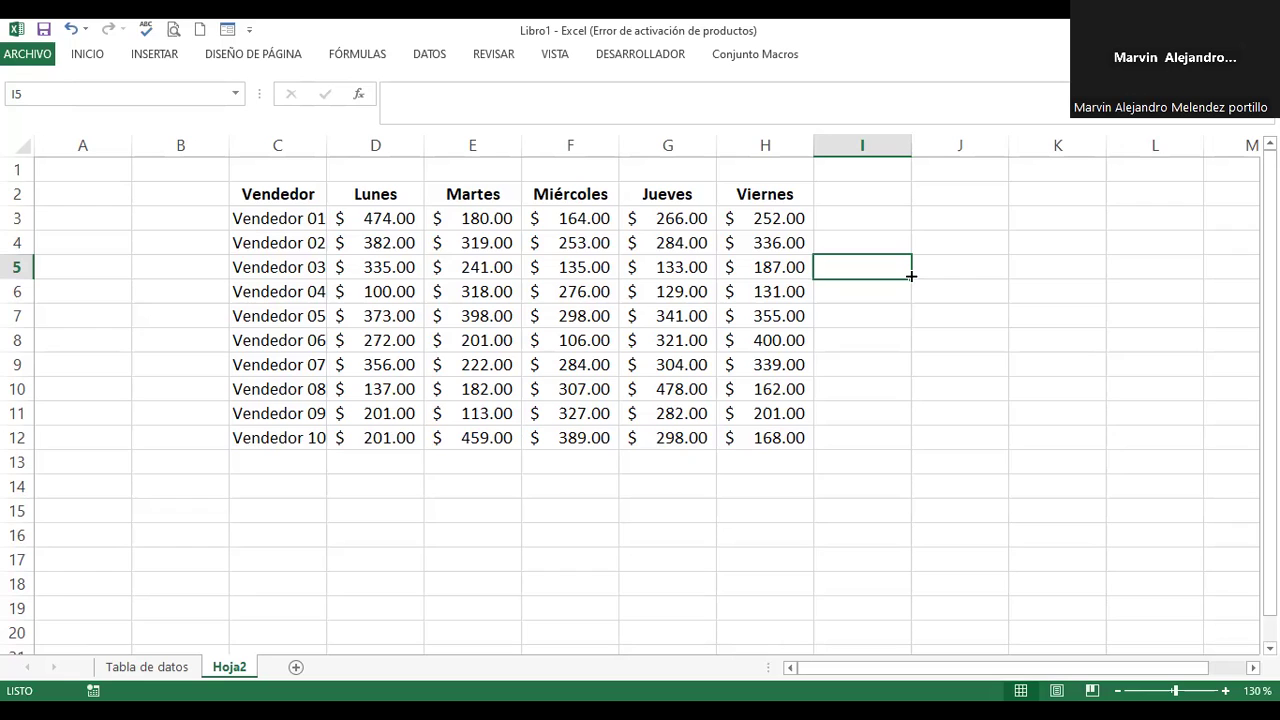
Step: Undo the accounting format and the fill across Martes to Viernes
key(ctrl+z)
key(ctrl+z)
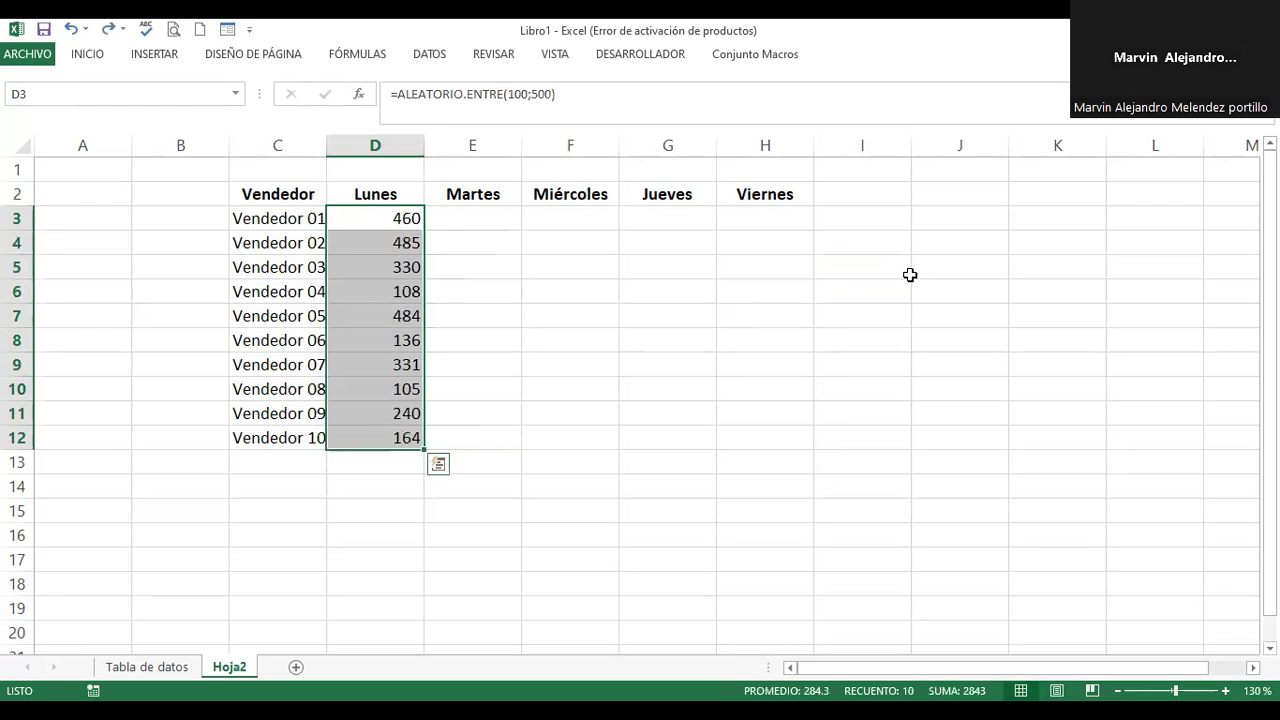
key(ctrl+z)
key(ctrl+z)
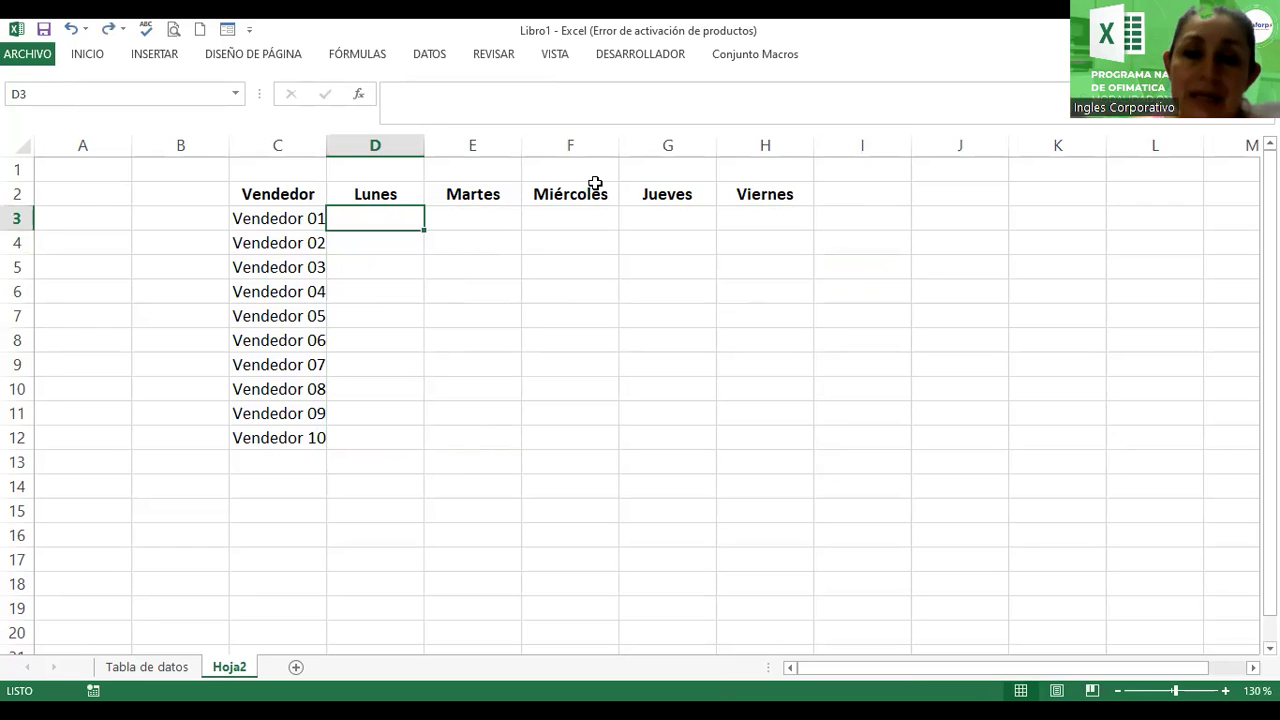
click(300, 197)
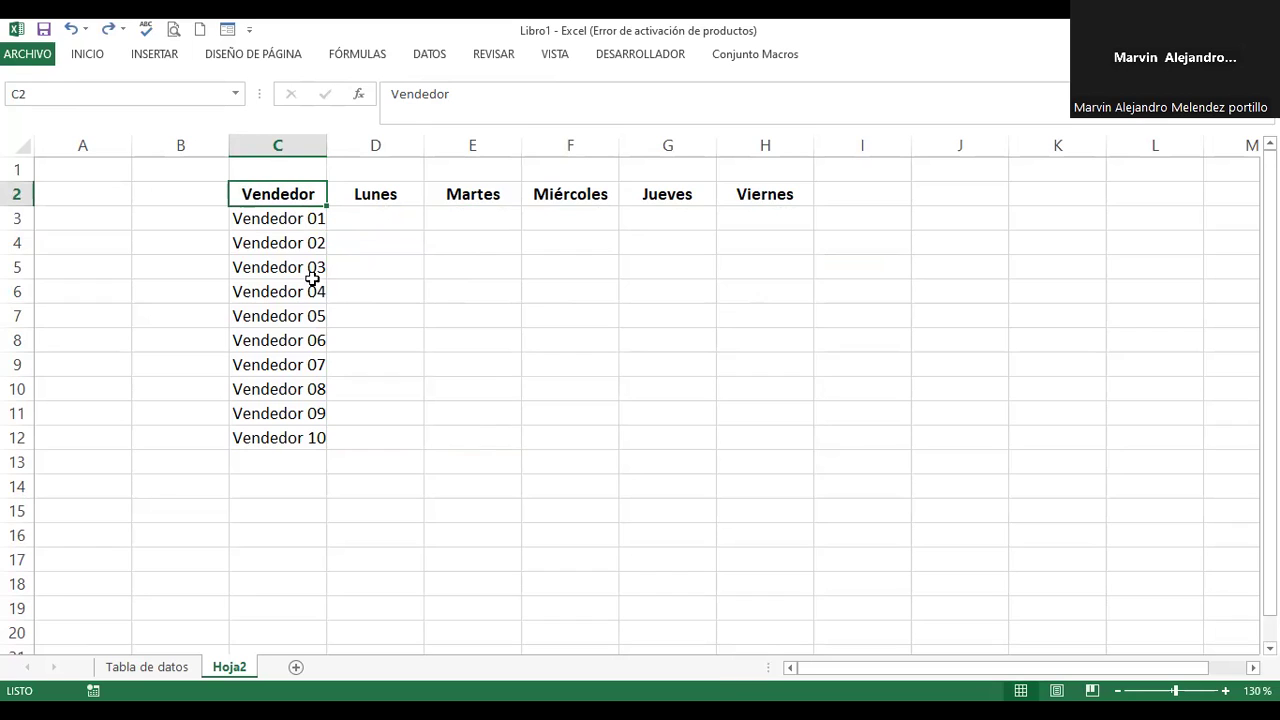
click(367, 215)
Step: Re-enter =ALEATORIO.ENTRE(100;500) in D3 using the autocomplete suggestion
text(=)
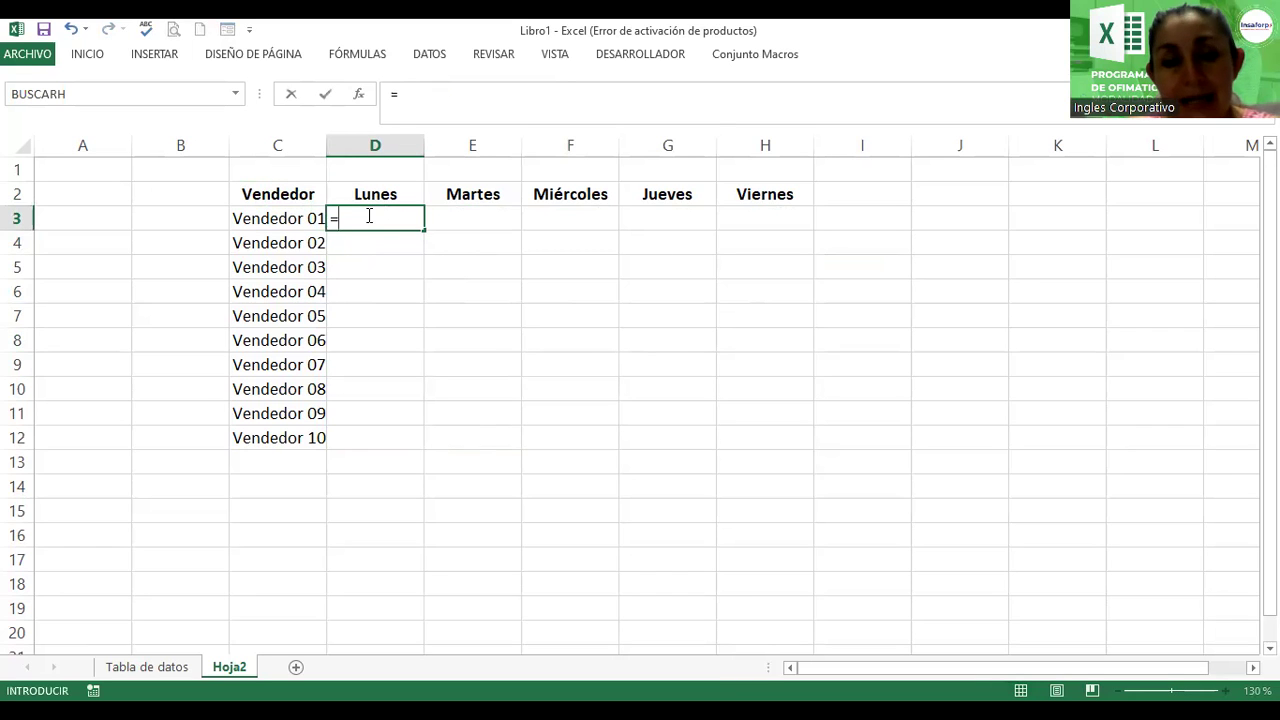
text(al)
key(Down)
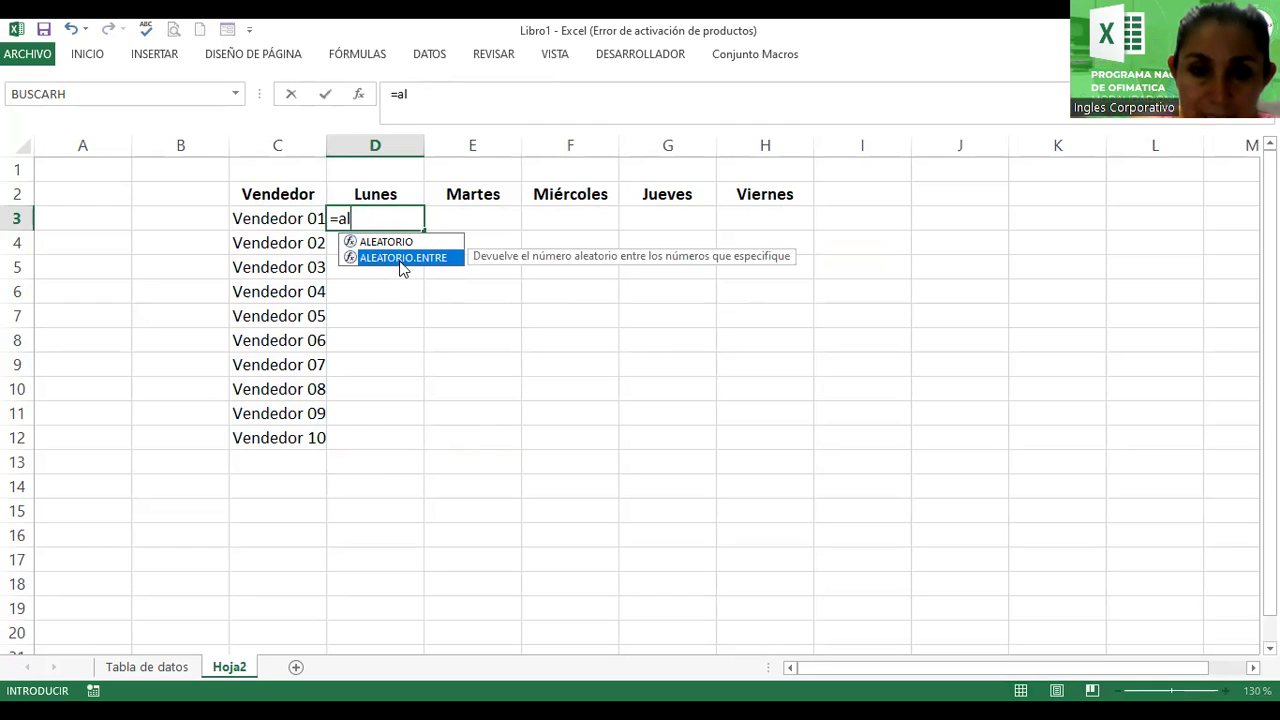
double_click(398, 260)
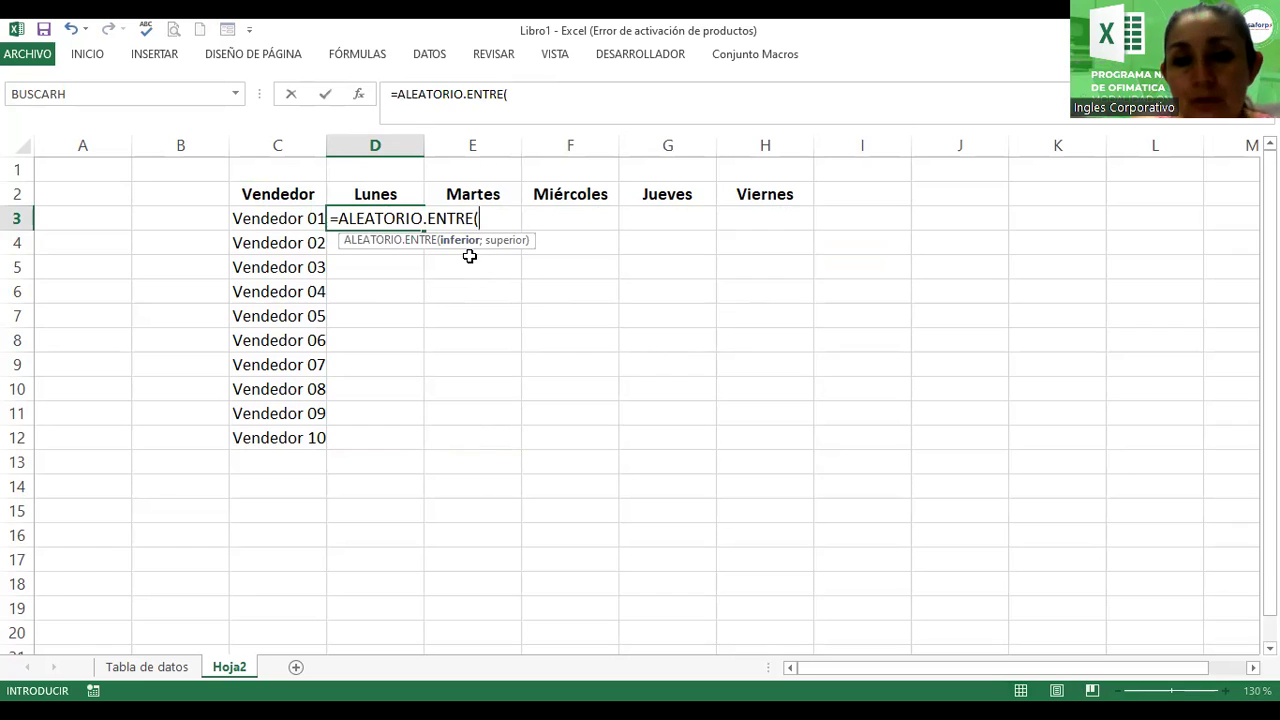
text(100)
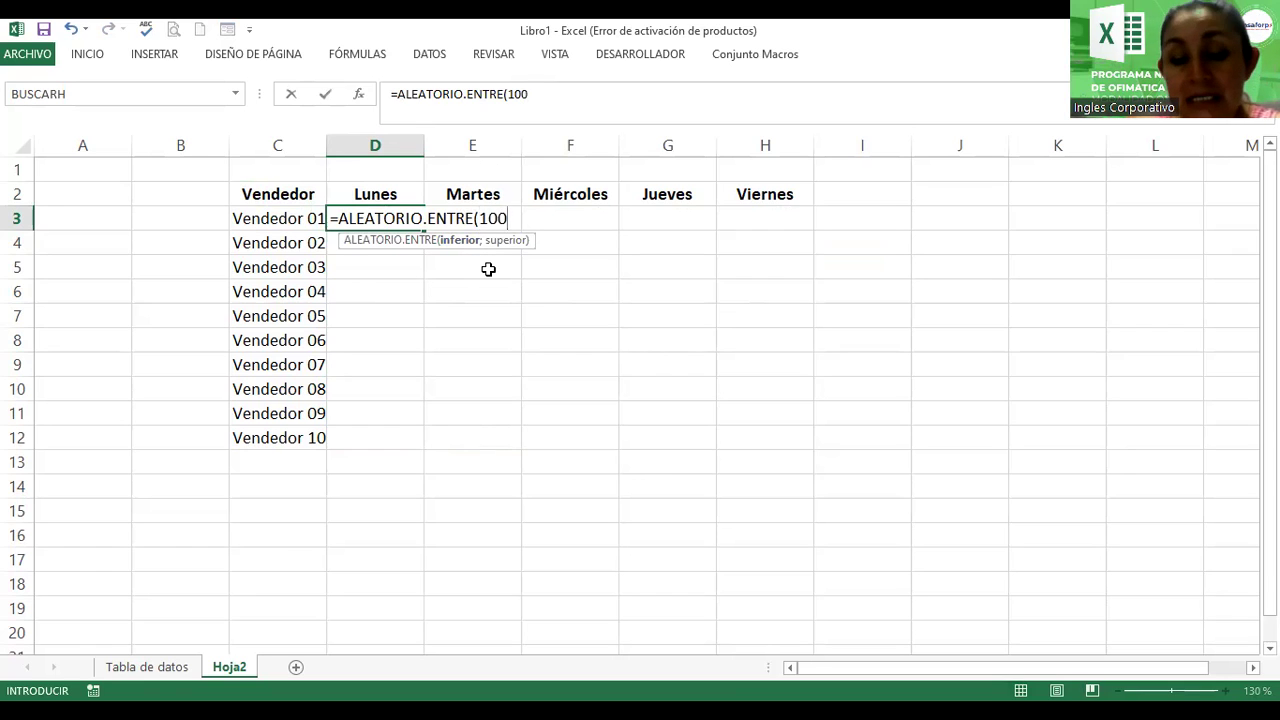
text(;)
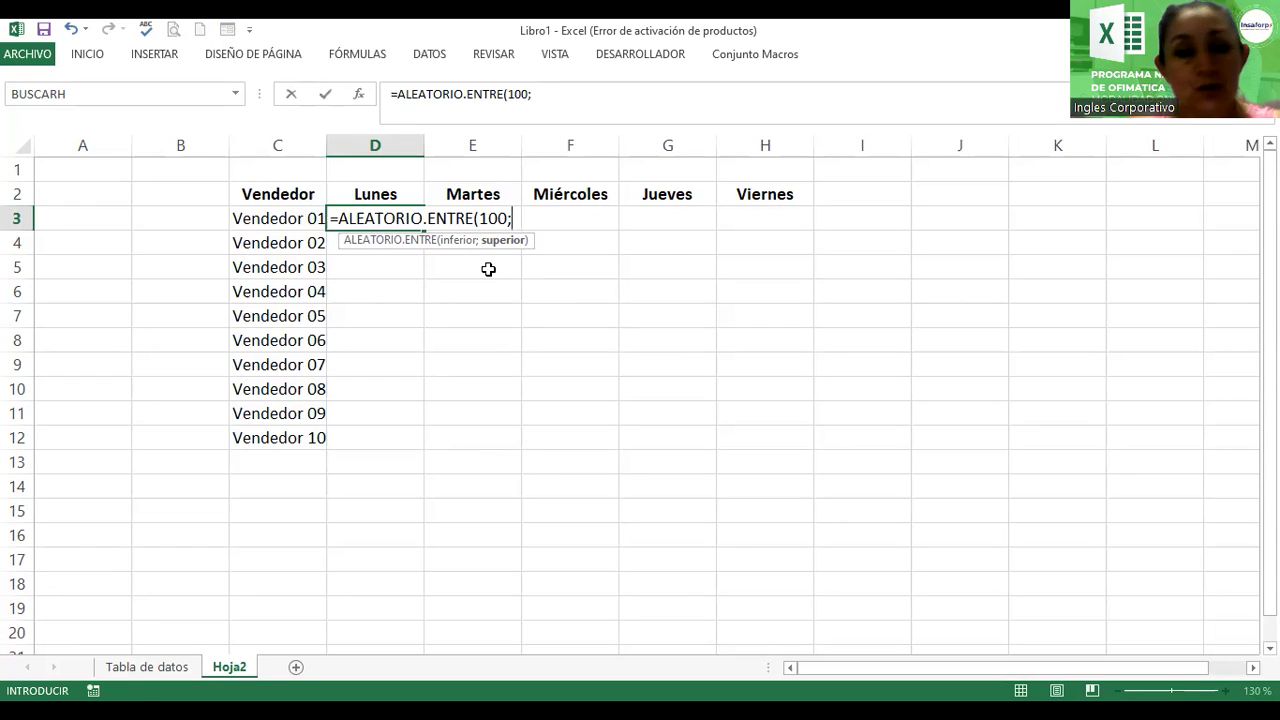
text(500))
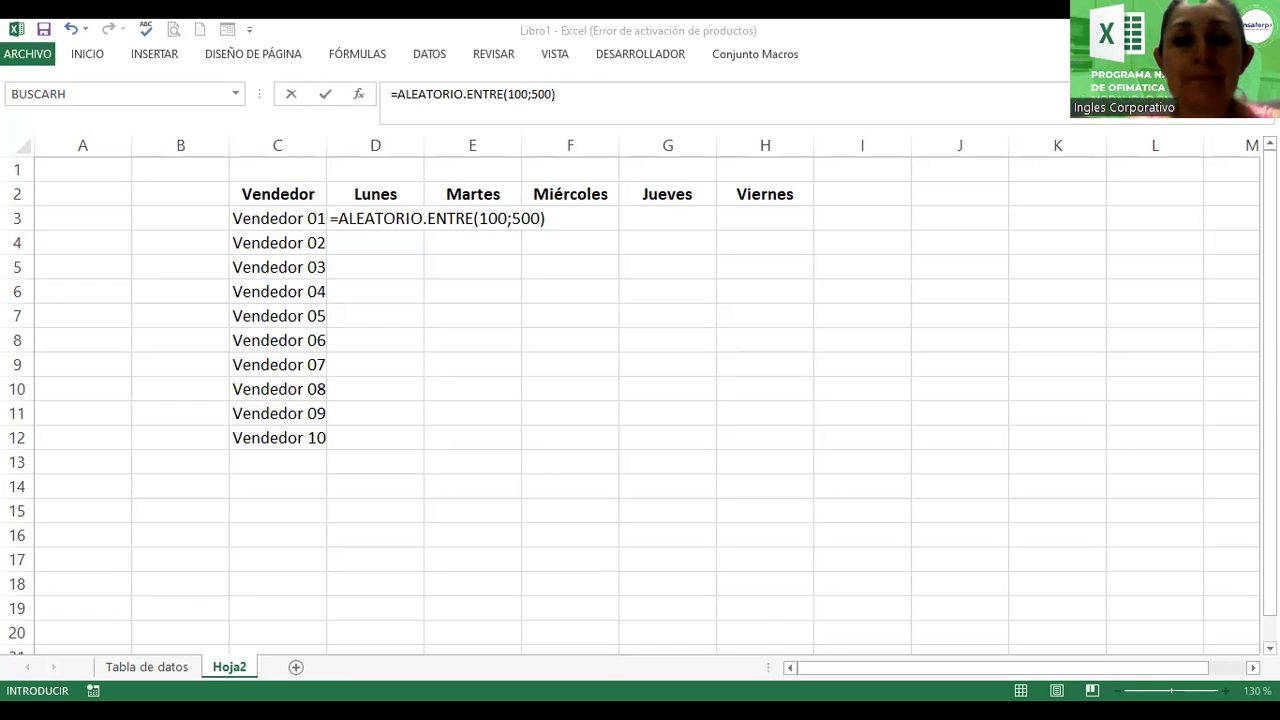
key(Return)
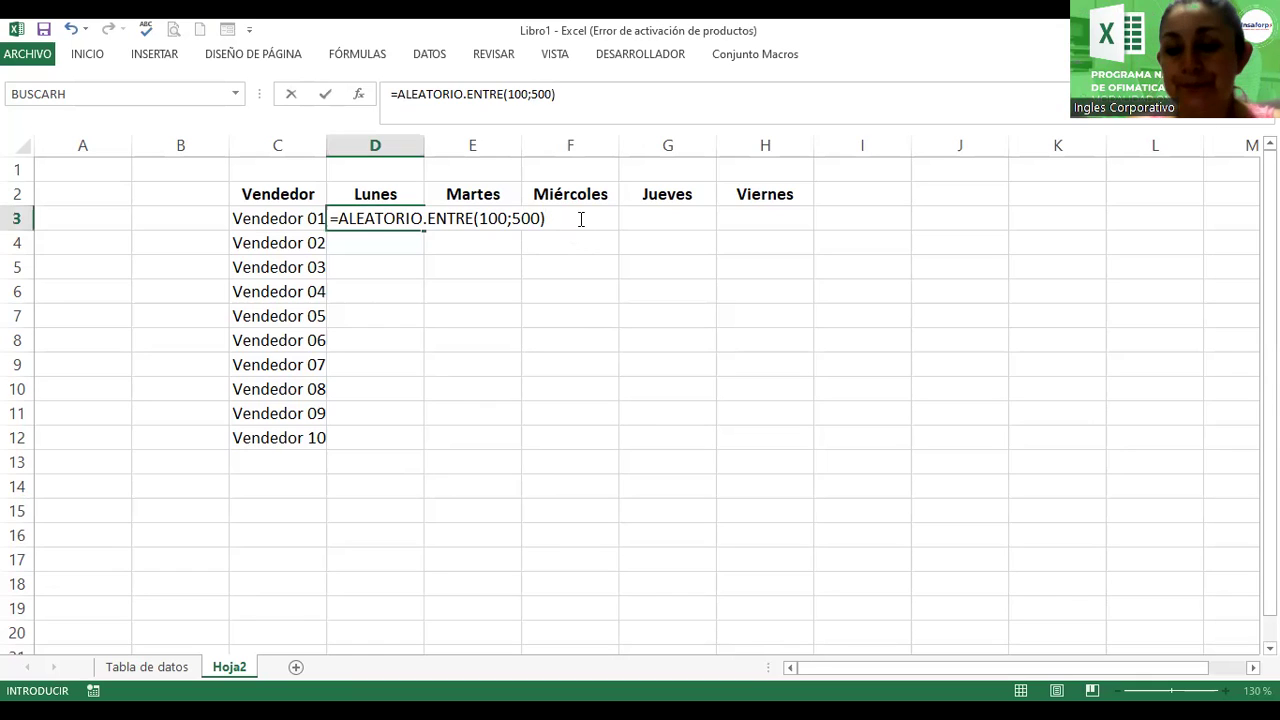
click(398, 220)
Step: Fill D3's random formula across D3:H12 and apply Contabilidad ($) number format
mouse_move(424, 229)
mouse_down()
mouse_move(412, 437)
mouse_move(424, 452)
mouse_move(786, 456)
mouse_up()
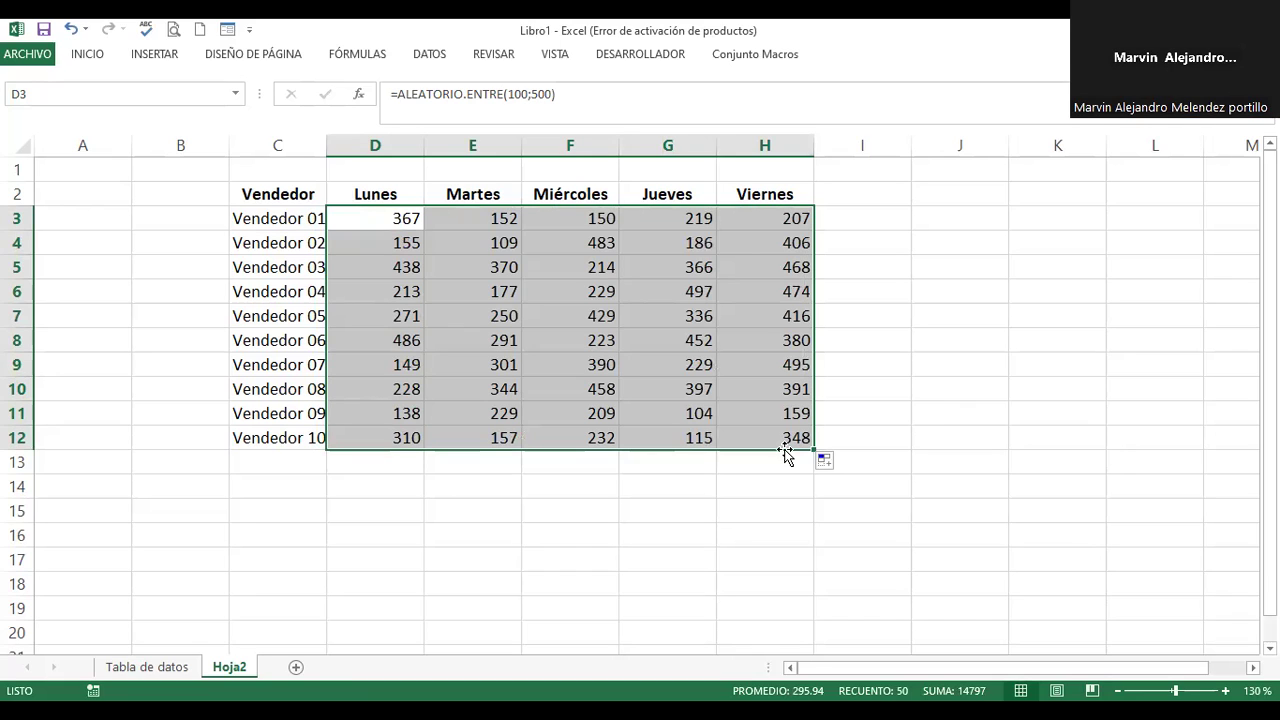
click(74, 57)
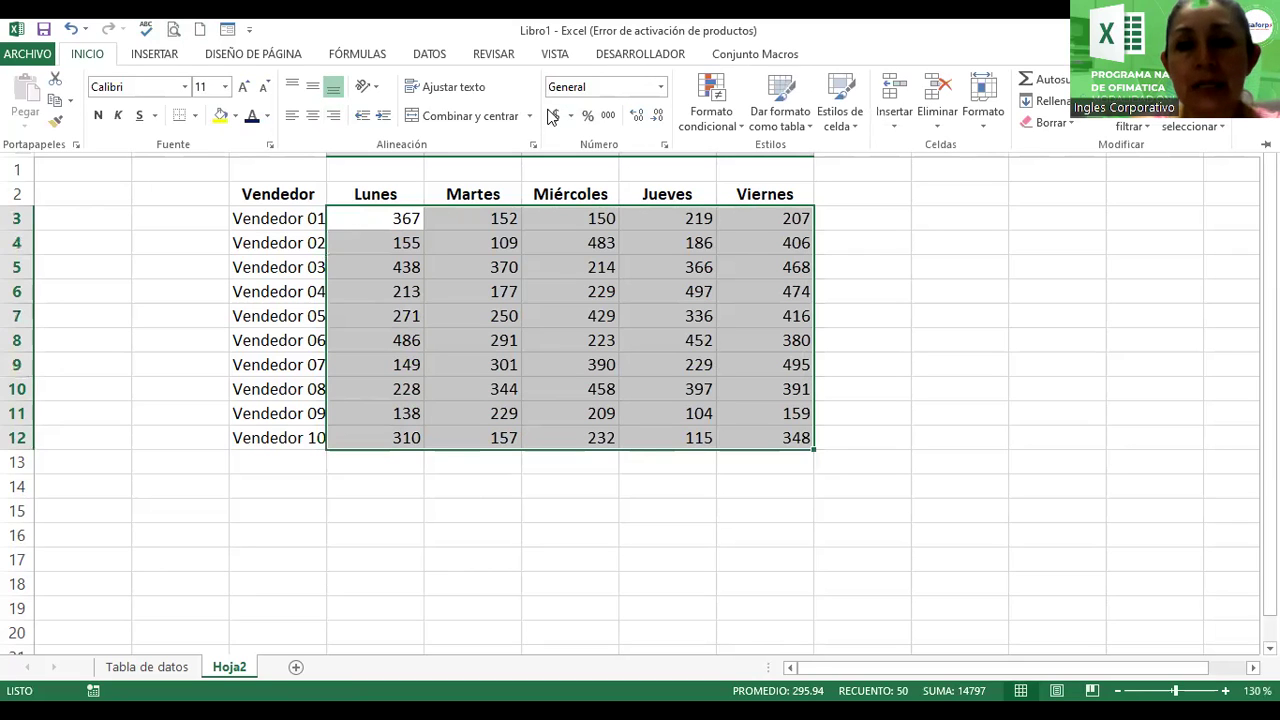
click(553, 116)
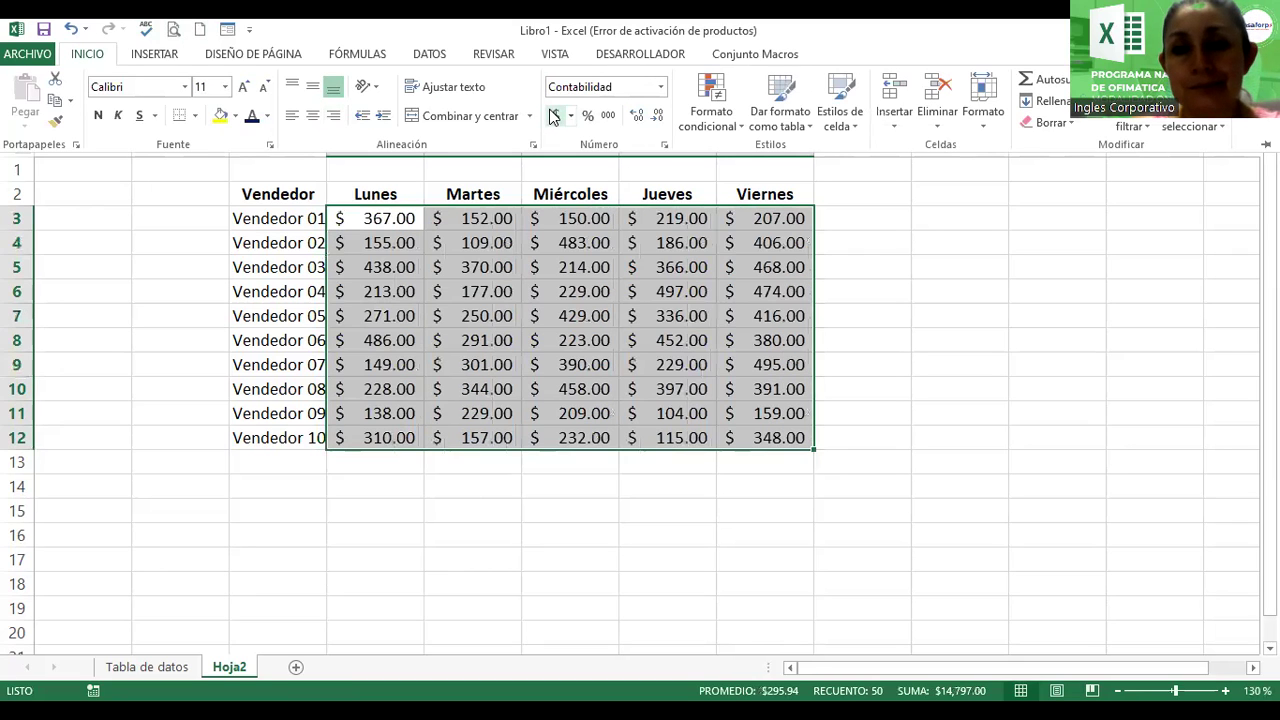
Step: Type 'Total' in C14 and begin a =suma( formula in D14
click(284, 488)
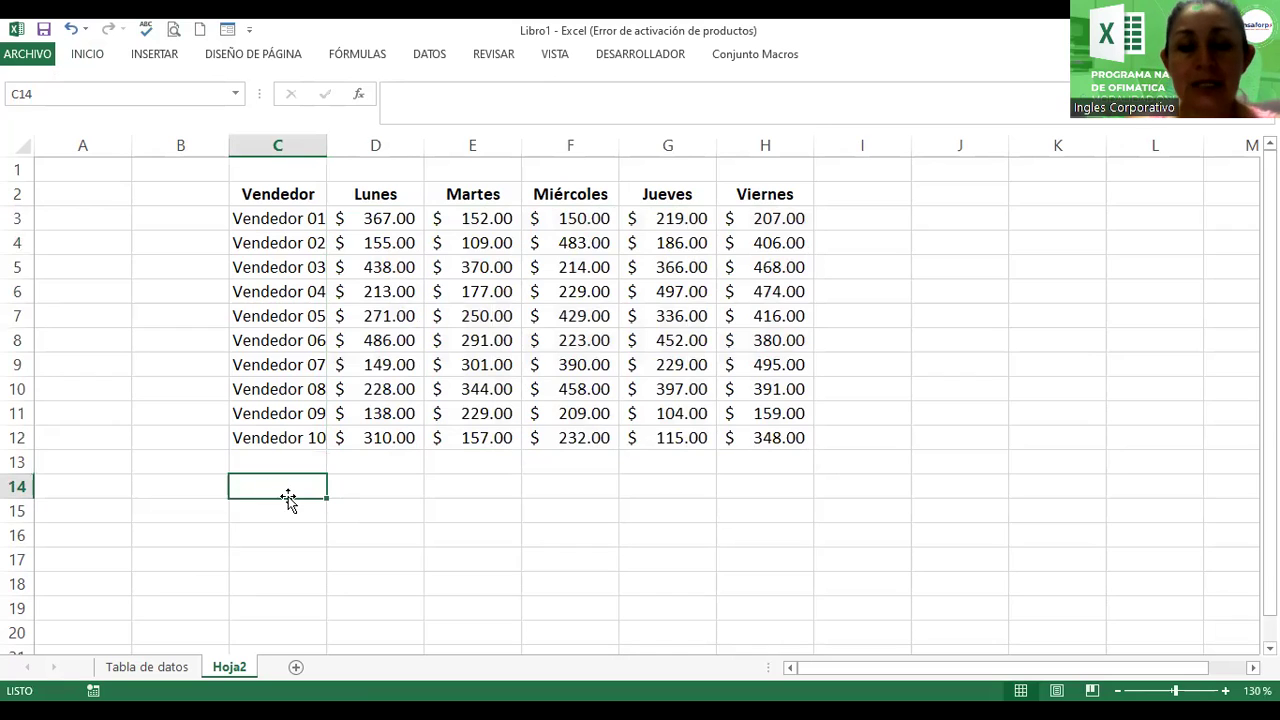
text(Total)
key(Return)
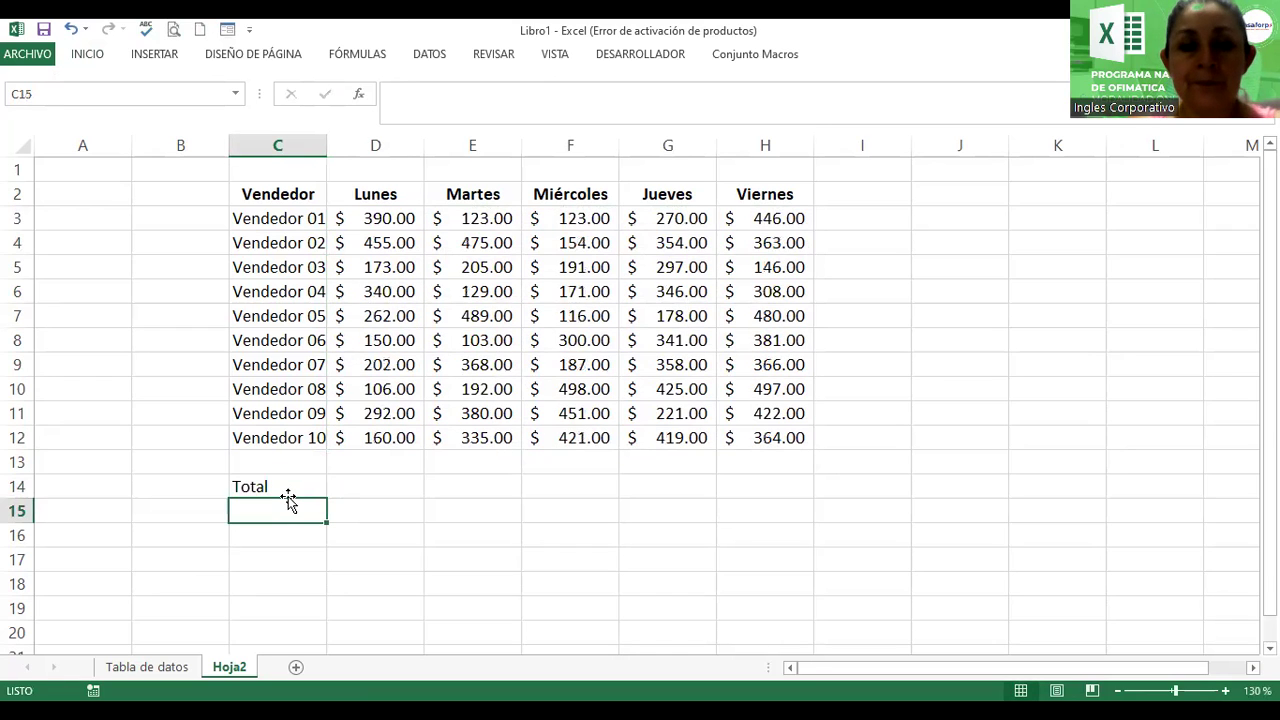
click(361, 488)
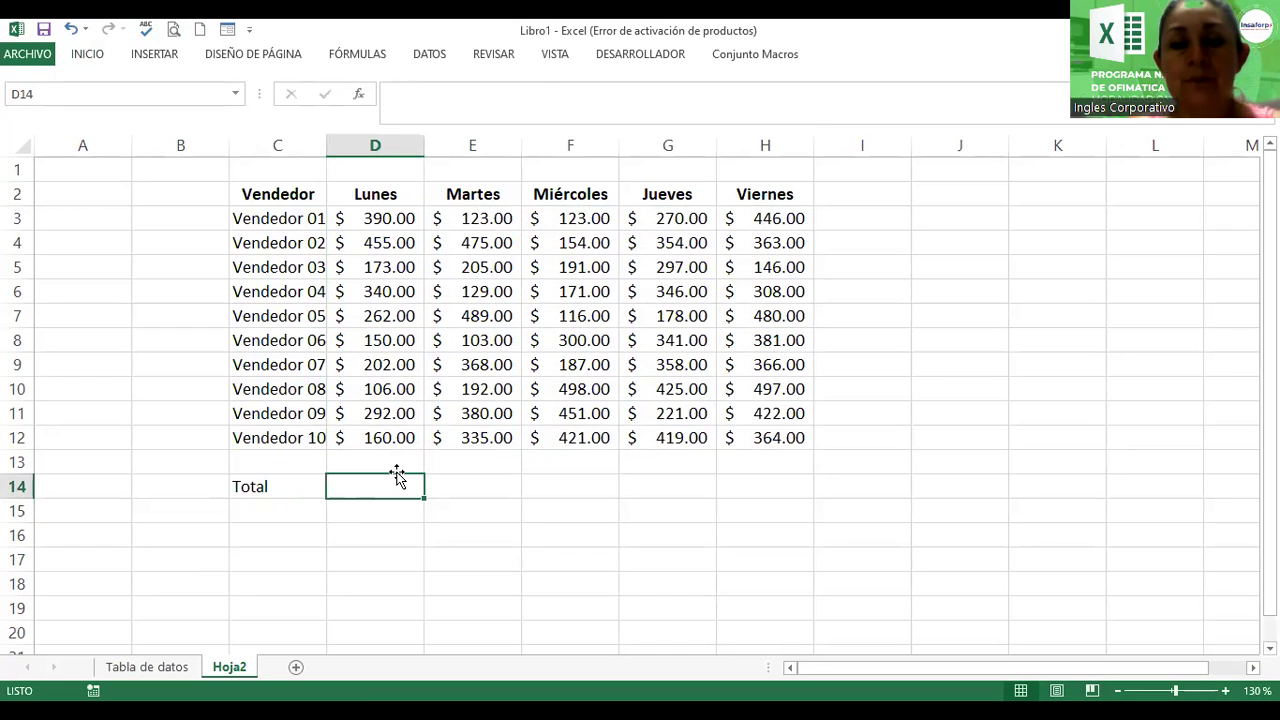
text(=s)
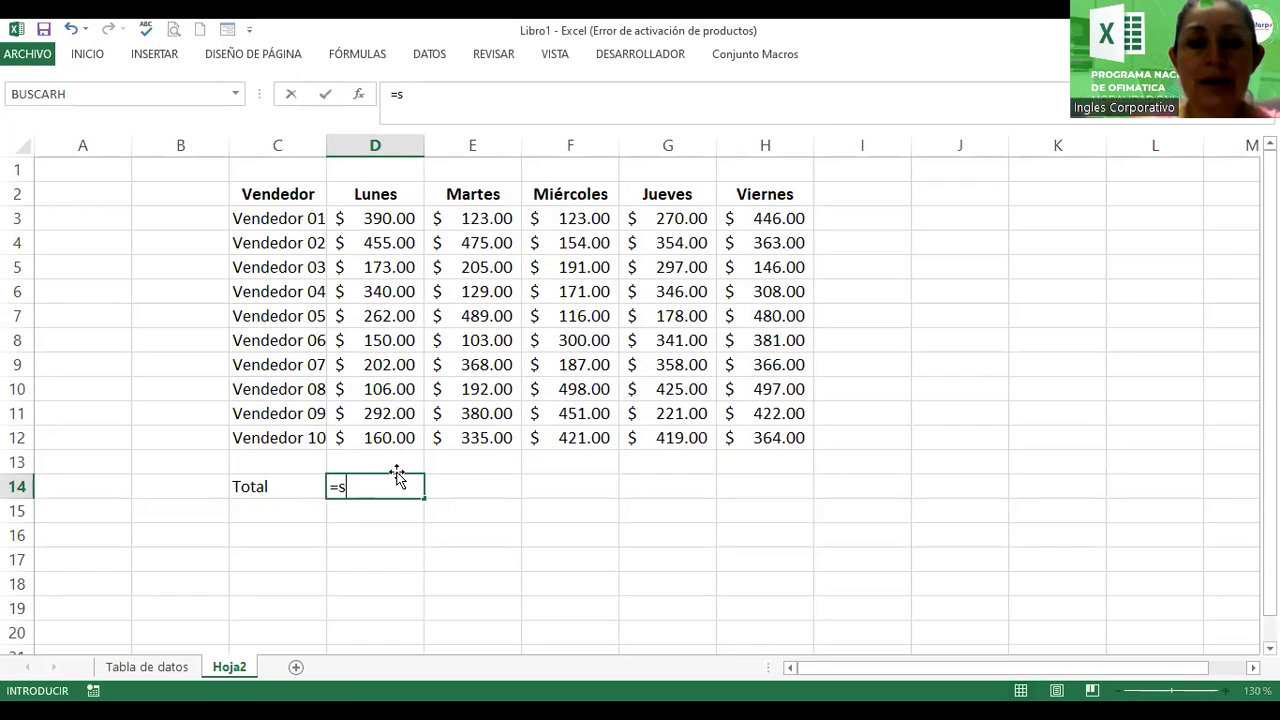
text(uma()
Step: Complete the Lunes total in D14 as =suma(D3:D12)
scroll(398, 472, down, 3)
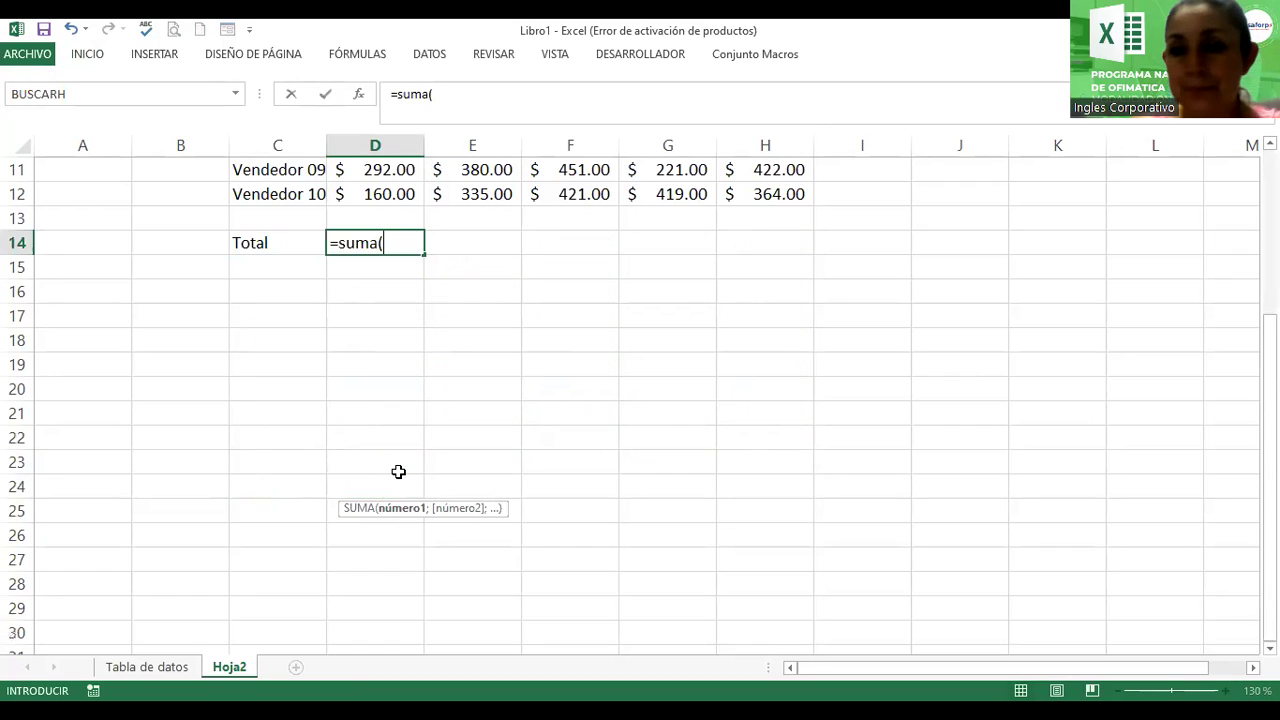
mouse_move(1268, 422)
mouse_down()
mouse_move(1268, 310)
mouse_move(1242, 247)
mouse_up()
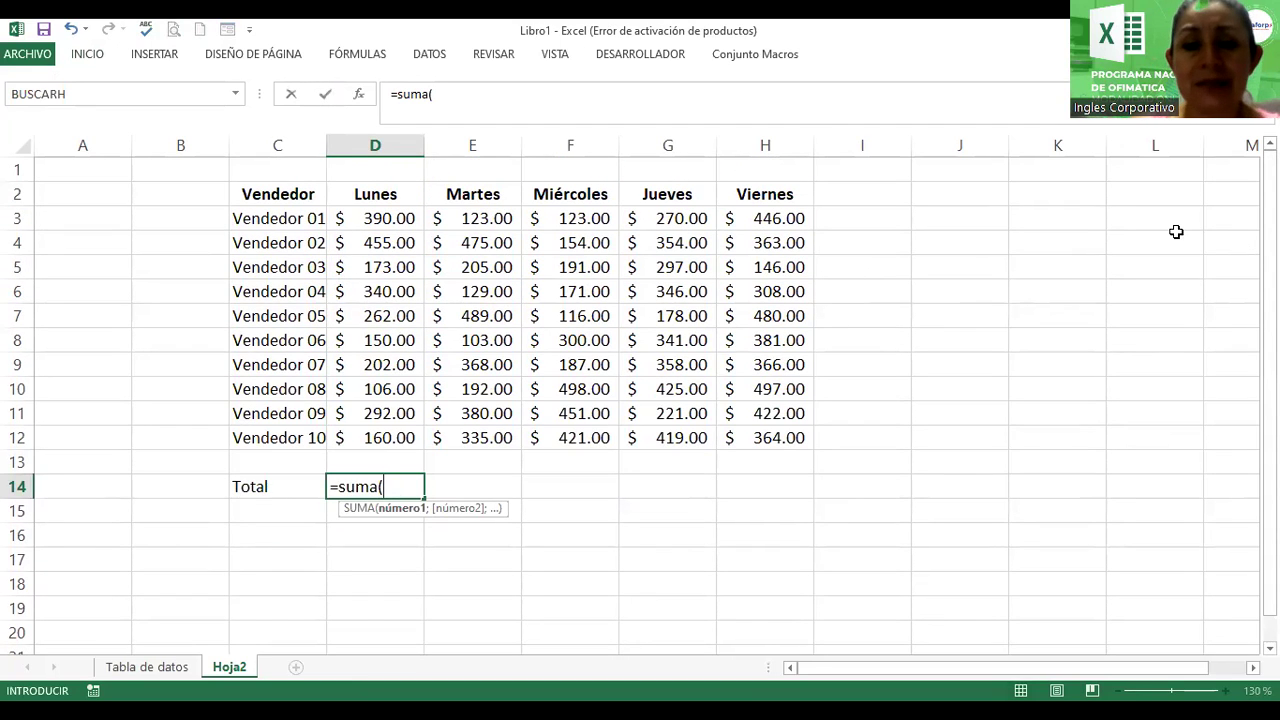
click(372, 220)
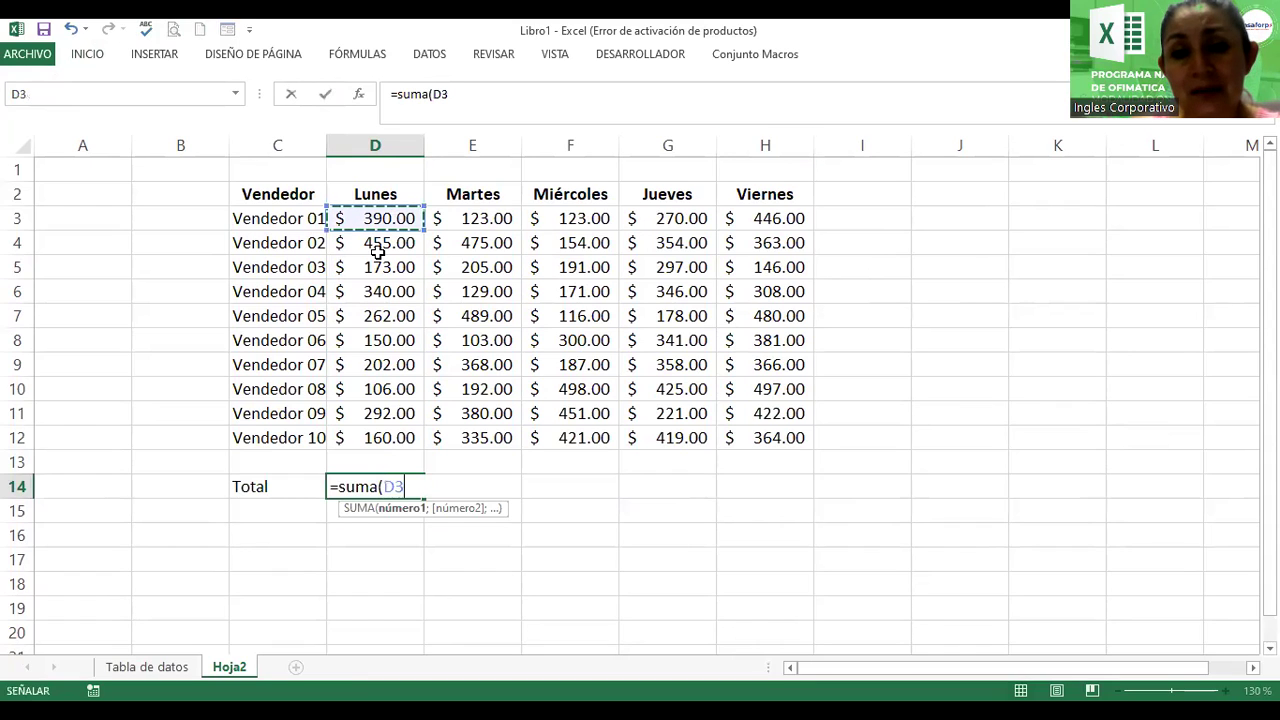
shift+click(397, 432)
key(Return)
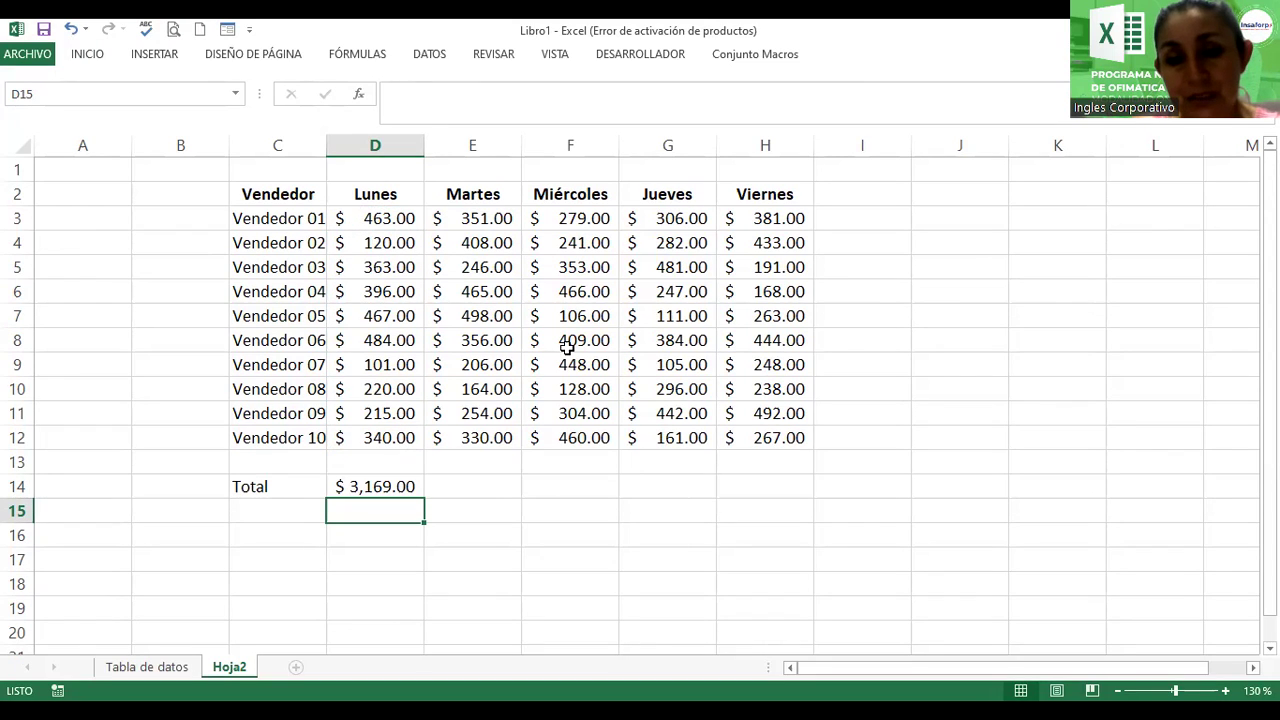
Step: Enter the Martes total =suma(E3:E12) in E14
click(469, 222)
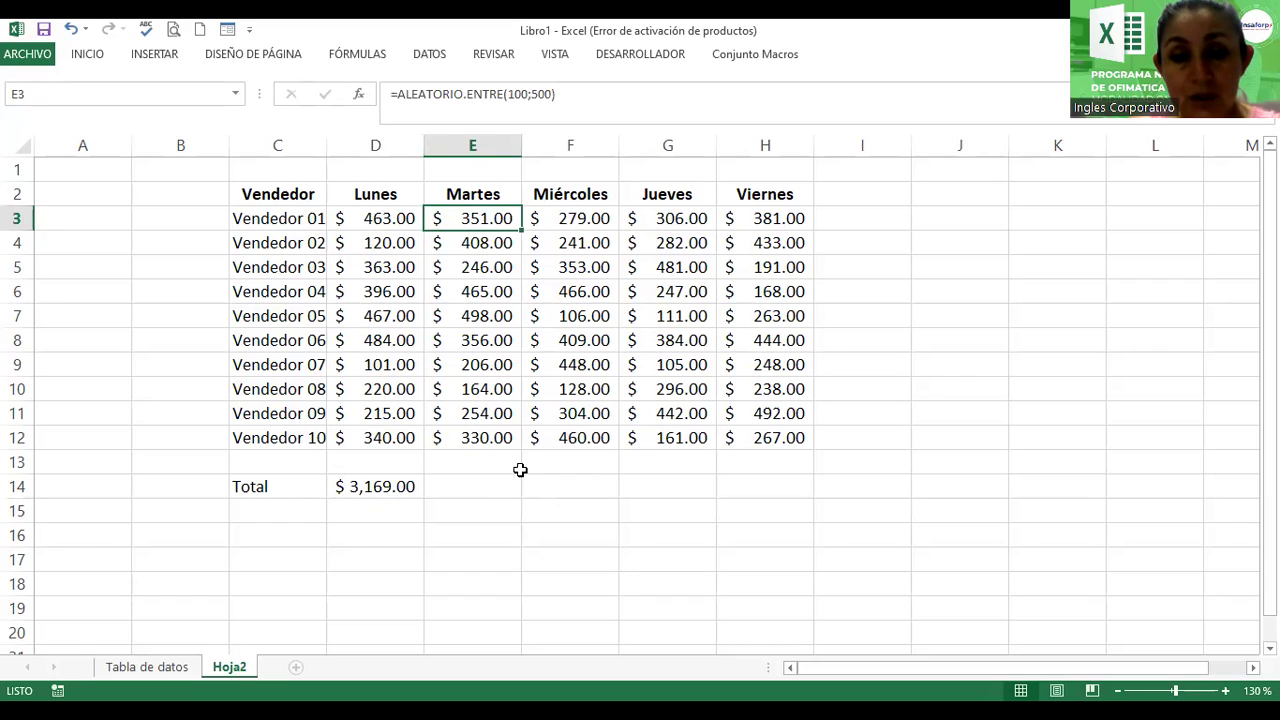
click(483, 489)
text(=)
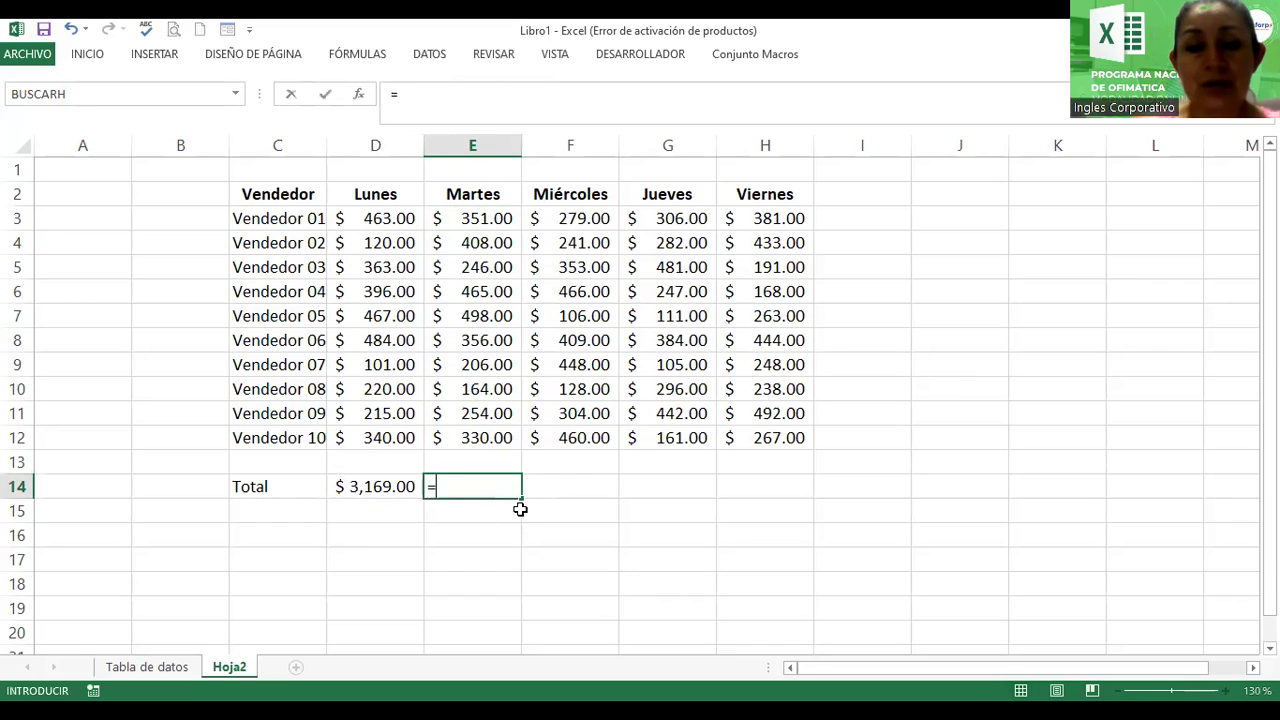
text(suma()
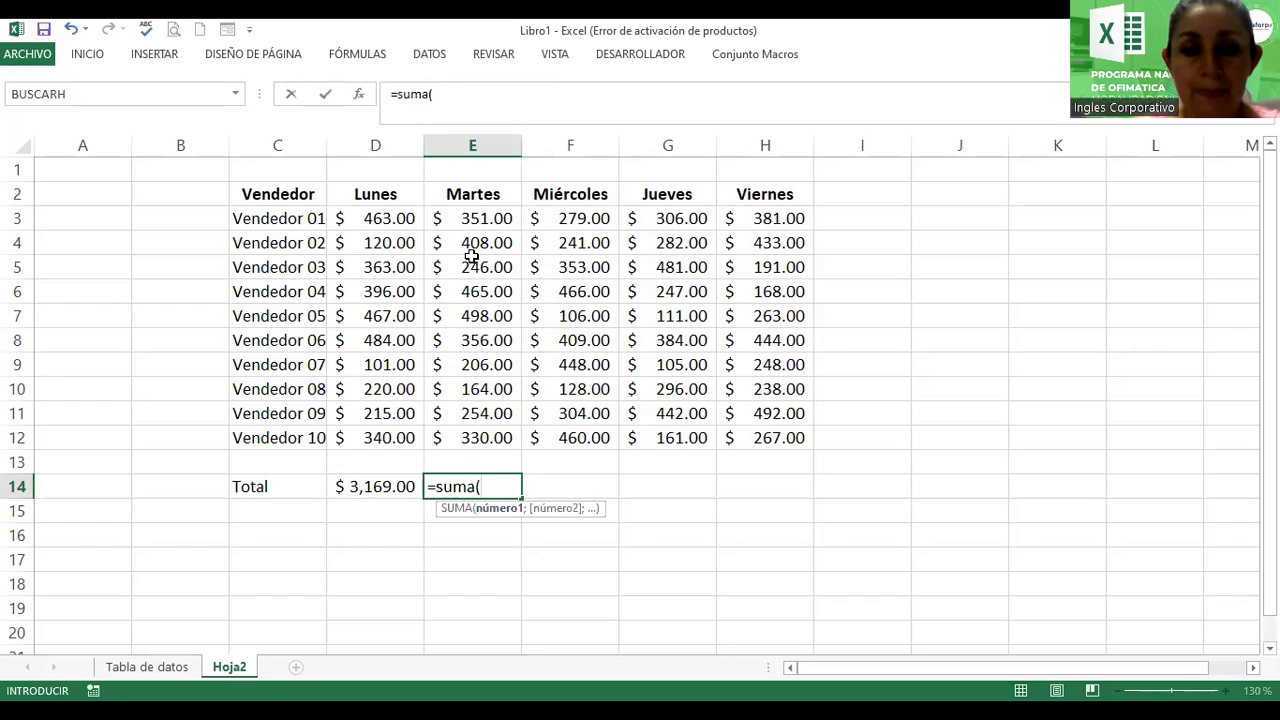
click(471, 215)
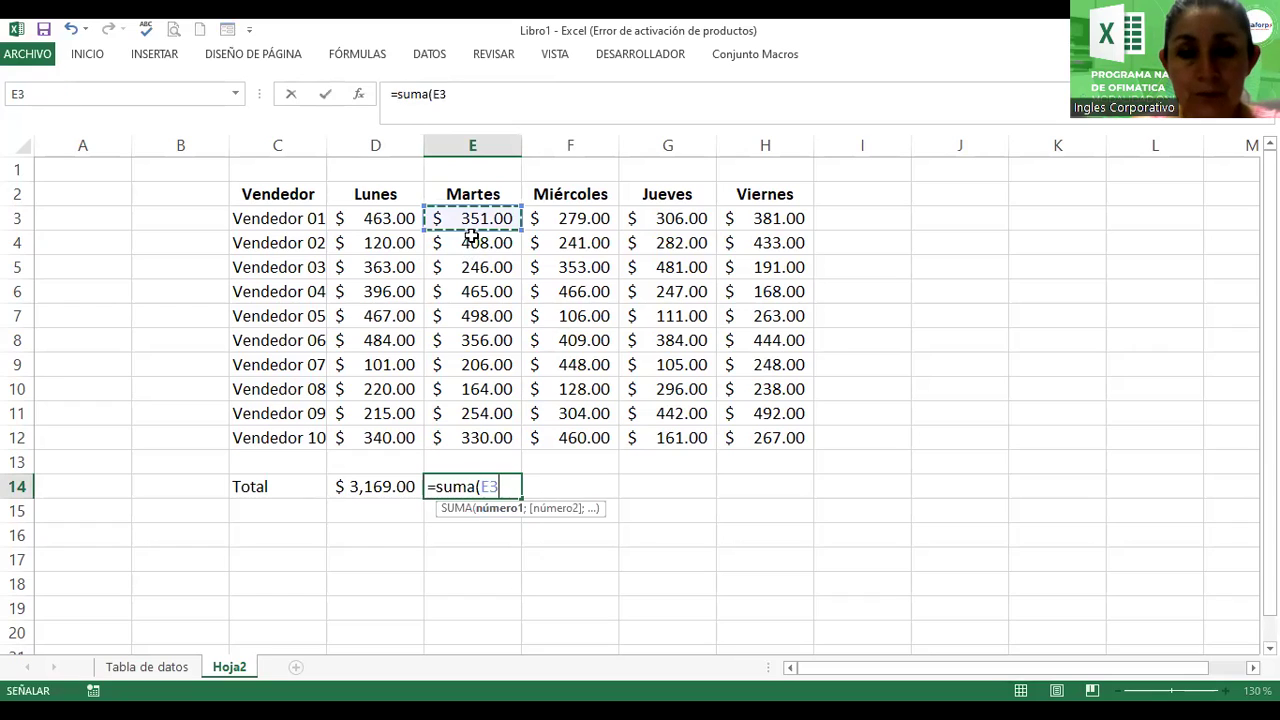
shift+click(491, 435)
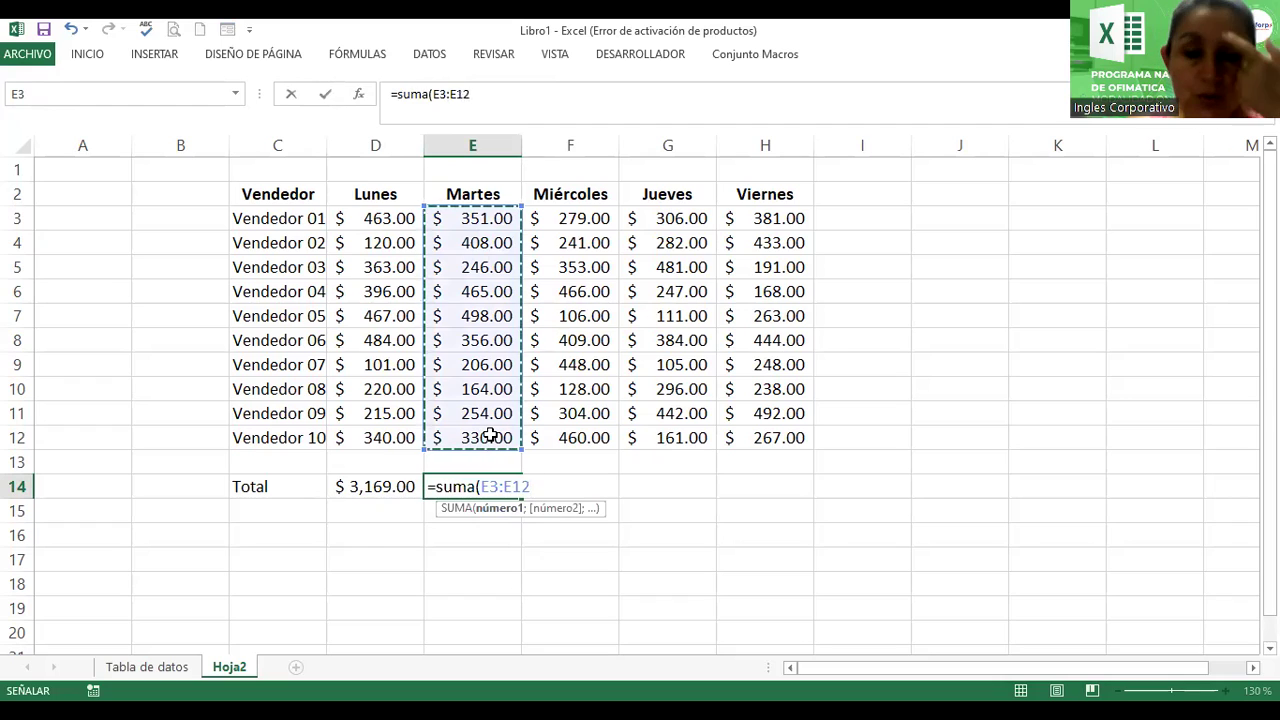
key(Return)
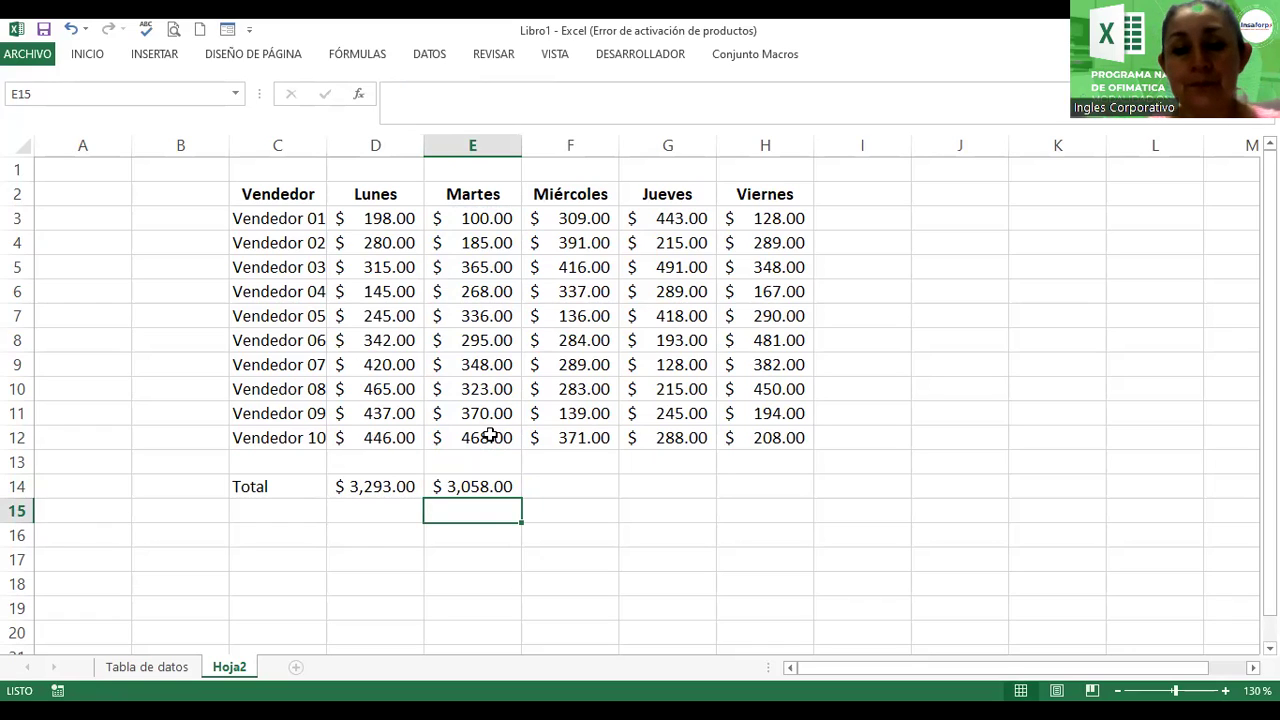
click(590, 486)
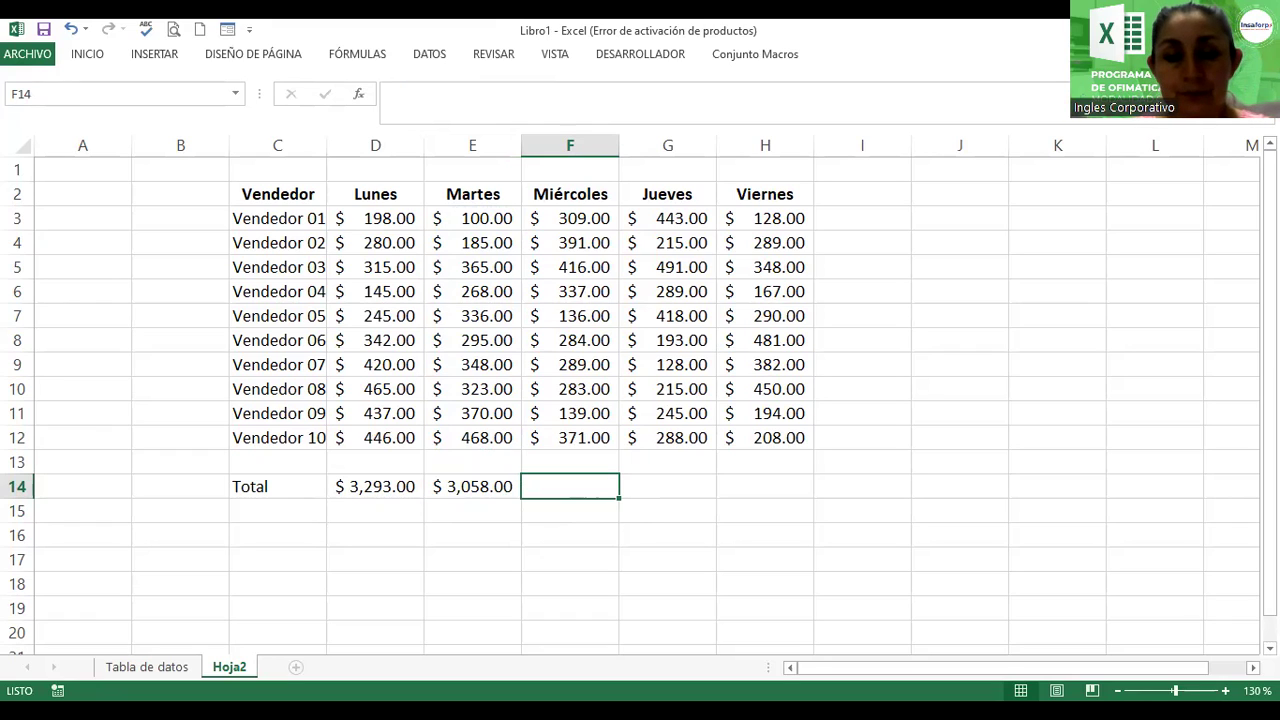
key(alt+Tab)
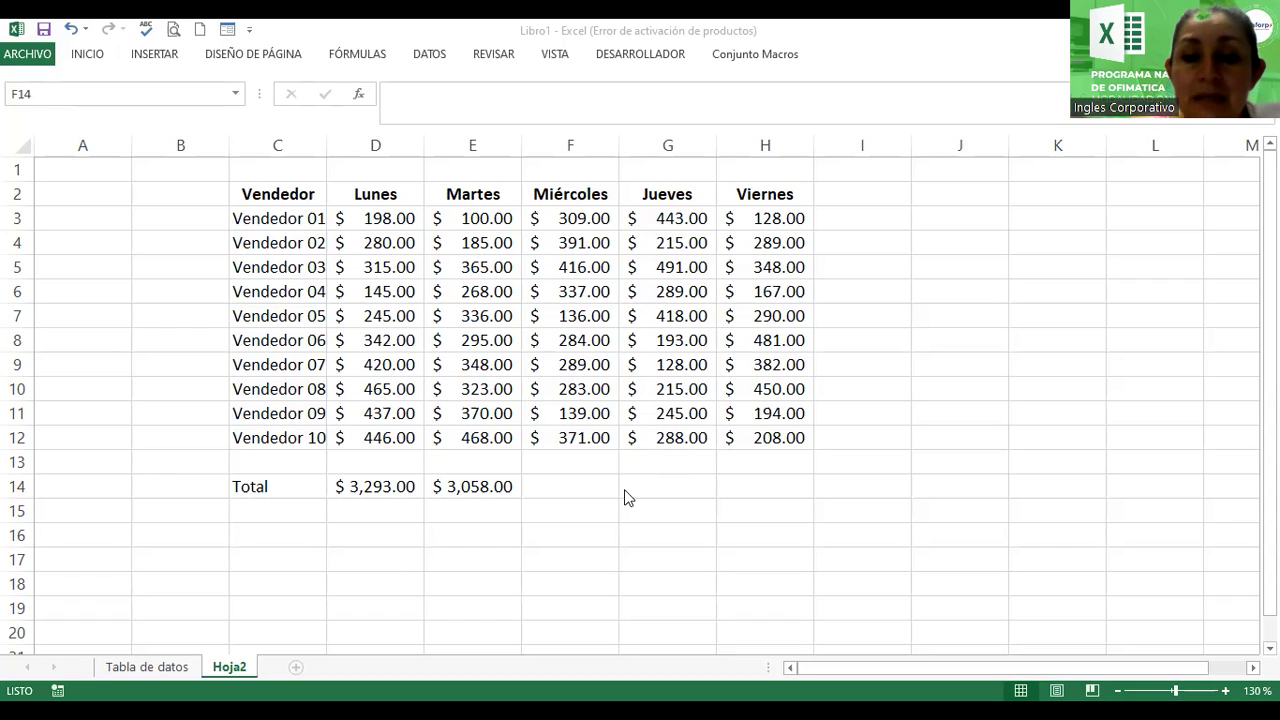
Step: Sum the Miércoles column in F14, copy it to Jueves and Viernes, then select C2:H12
click(585, 496)
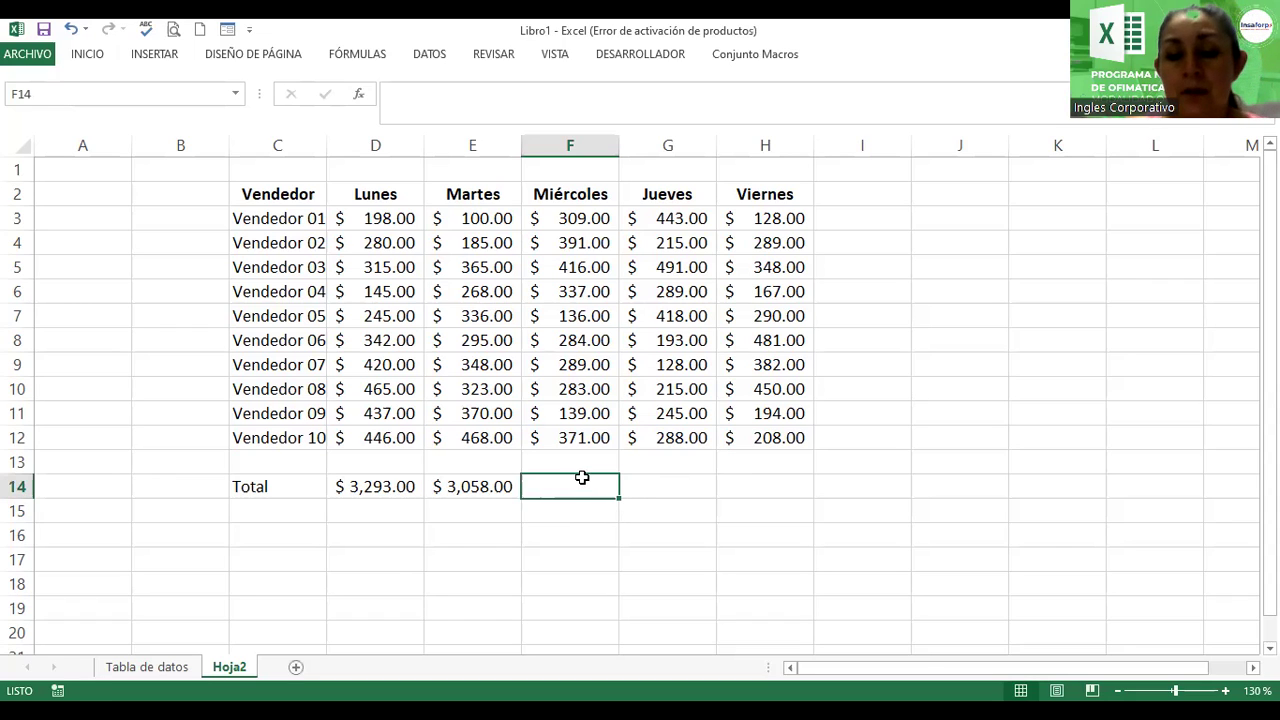
text(=)
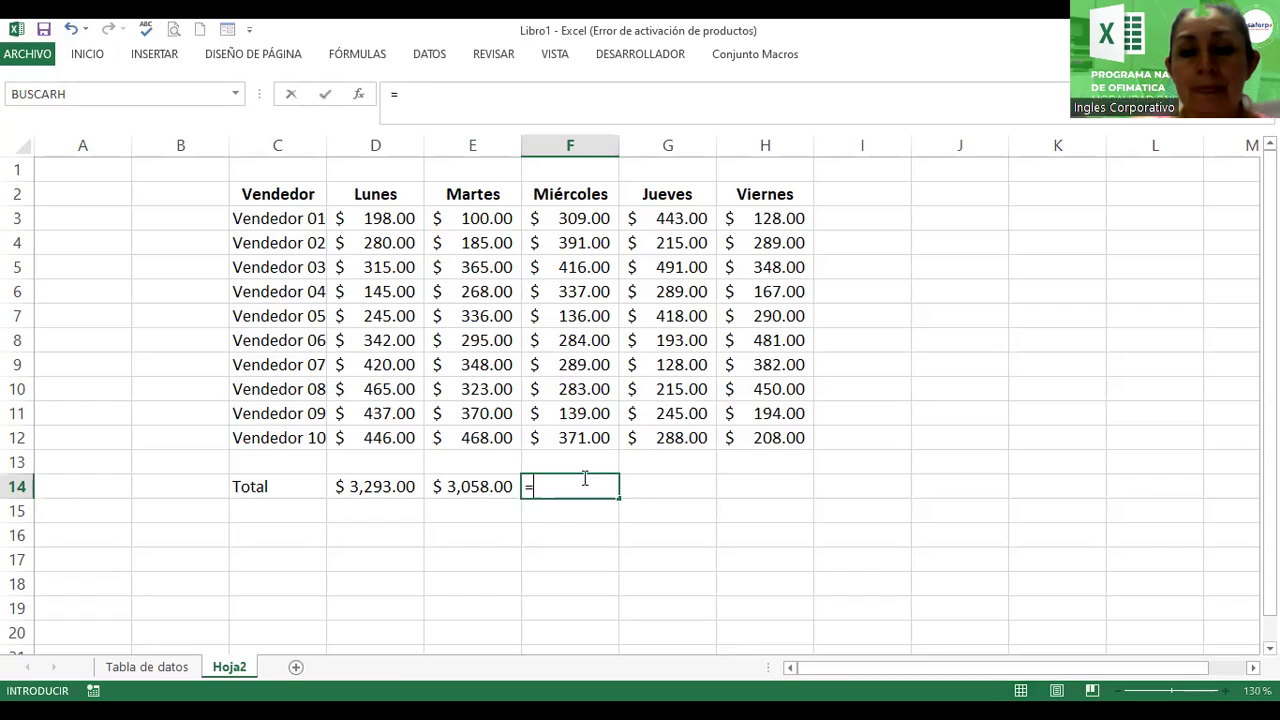
text(suma()
drag(584, 218, 585, 280)
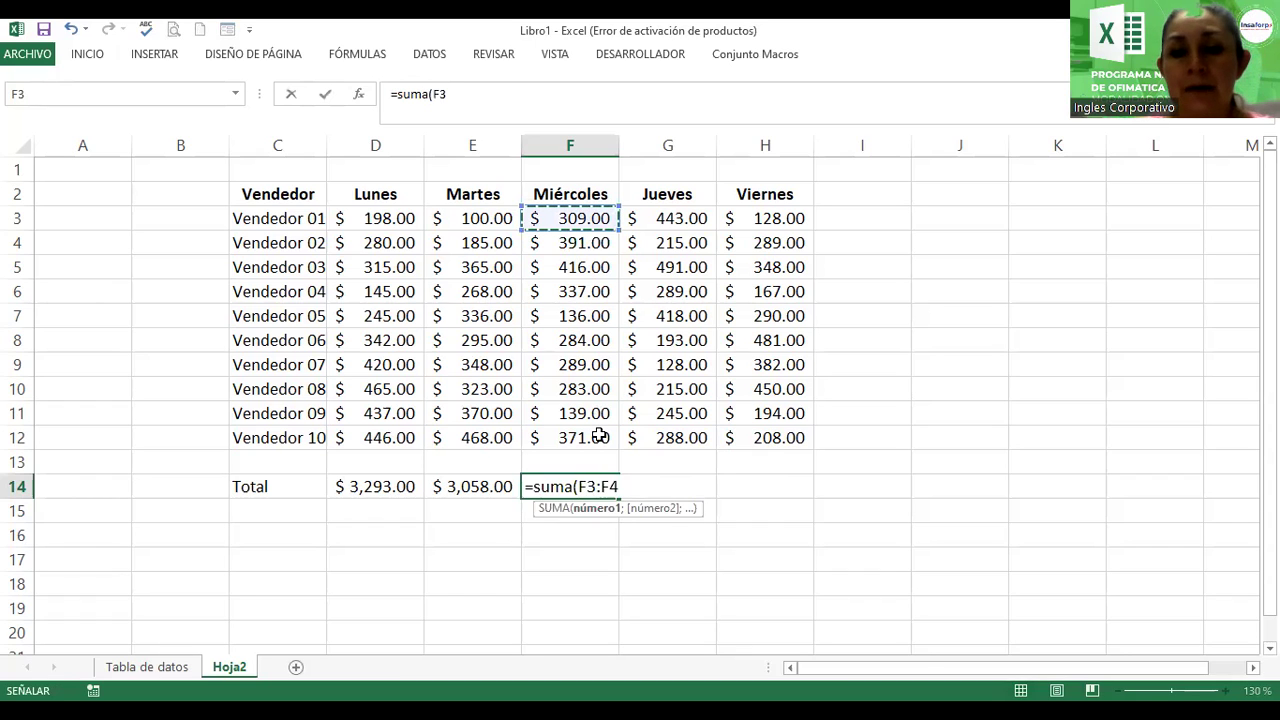
key(Return)
click(665, 484)
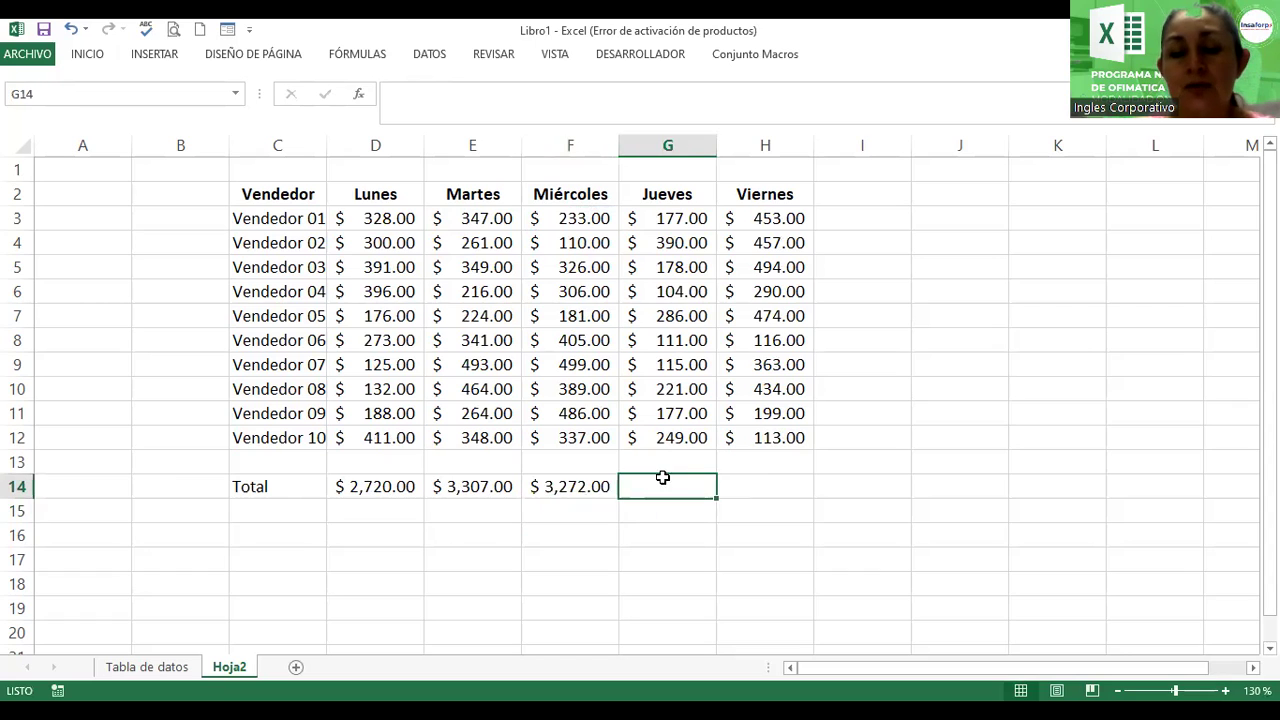
click(597, 489)
drag(620, 497, 774, 489)
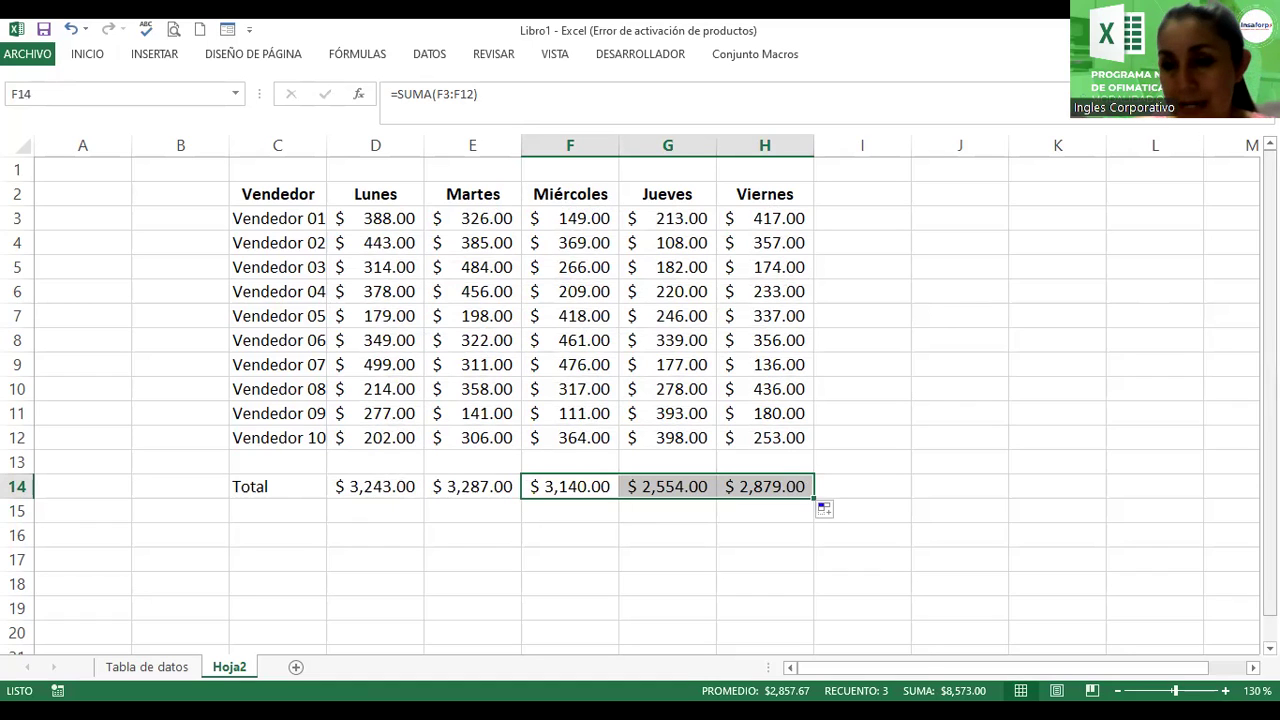
mouse_move(263, 194)
mouse_down()
mouse_move(703, 323)
mouse_move(717, 403)
mouse_up()
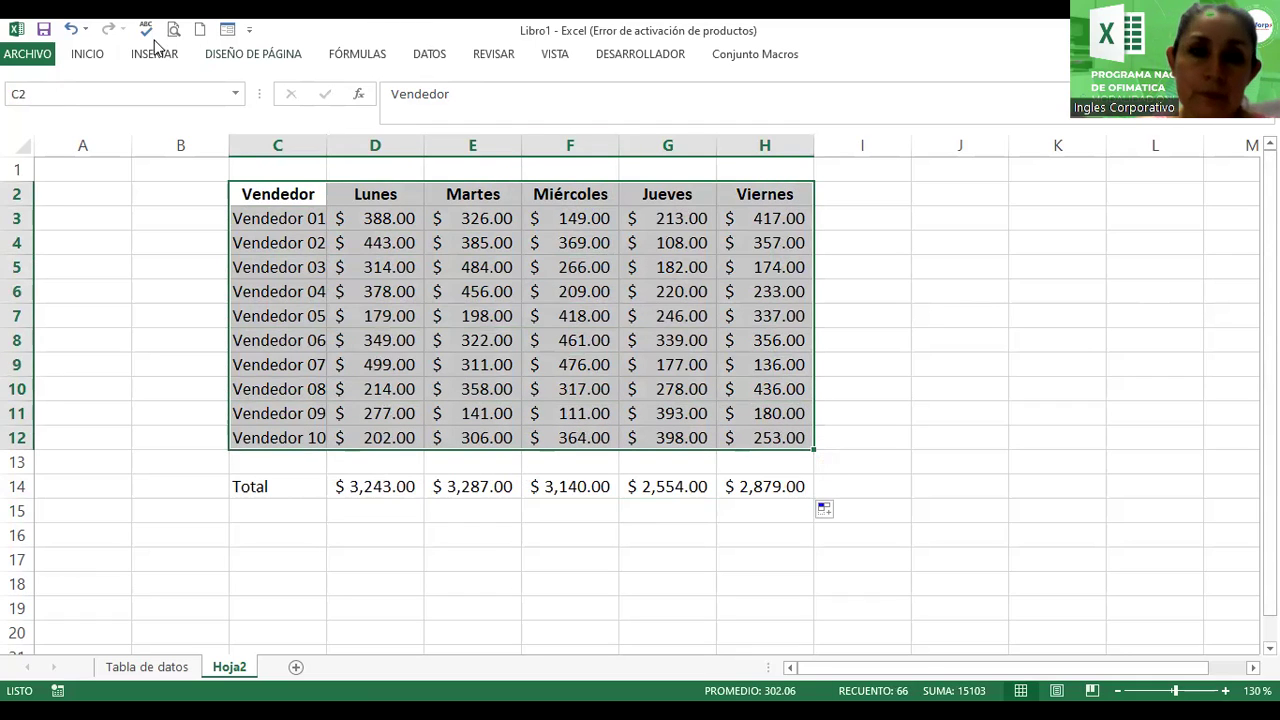
Step: Format C2:H12 as a table in the dark orange style, keeping its headers
click(103, 54)
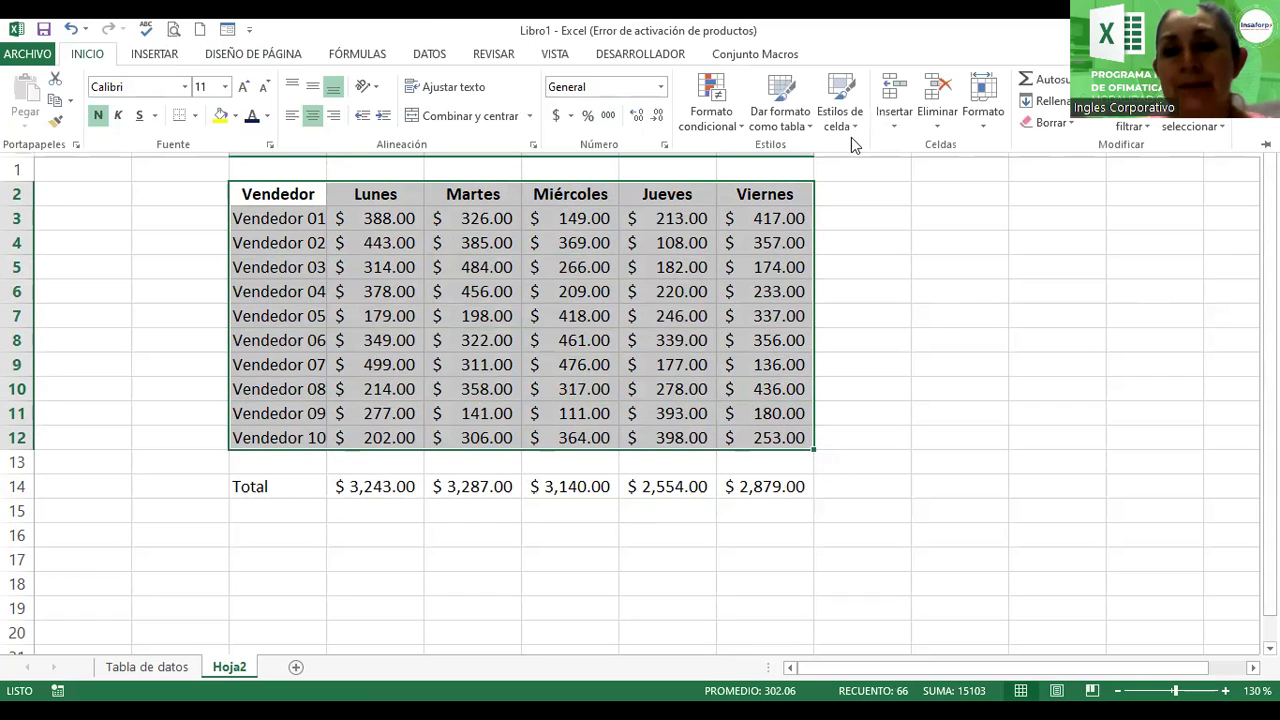
click(808, 120)
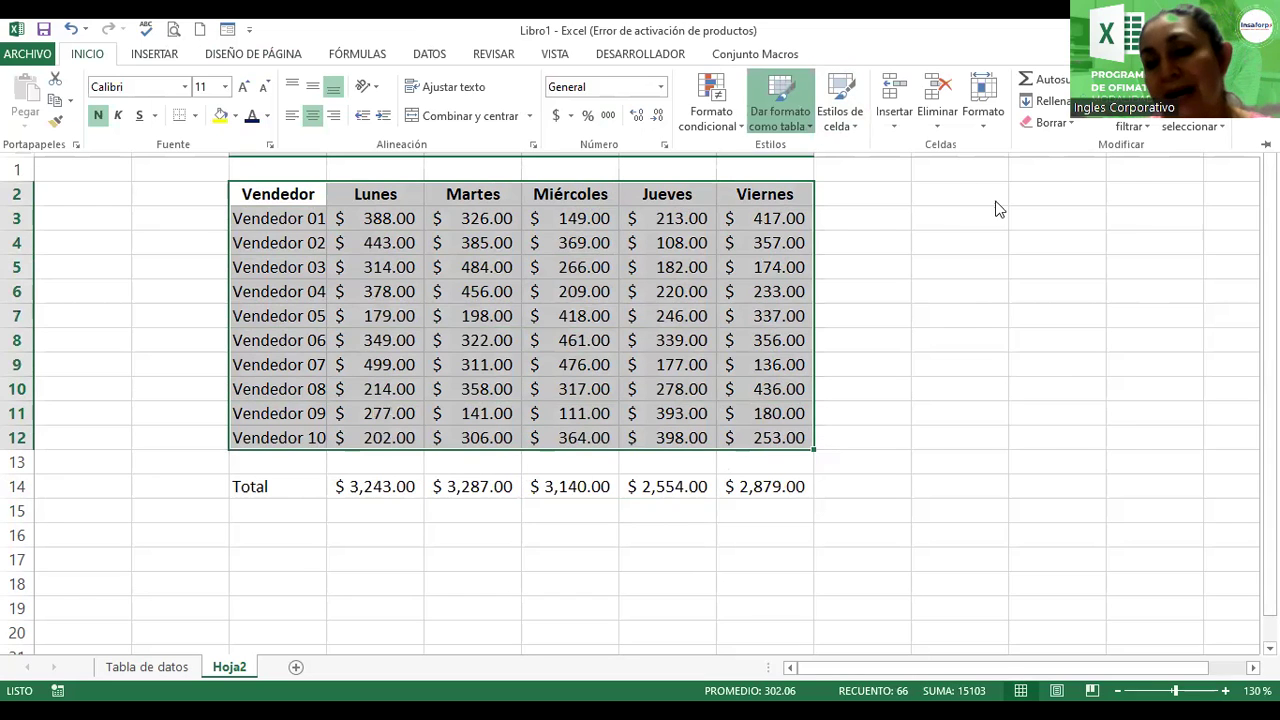
scroll(1208, 290, down, 1)
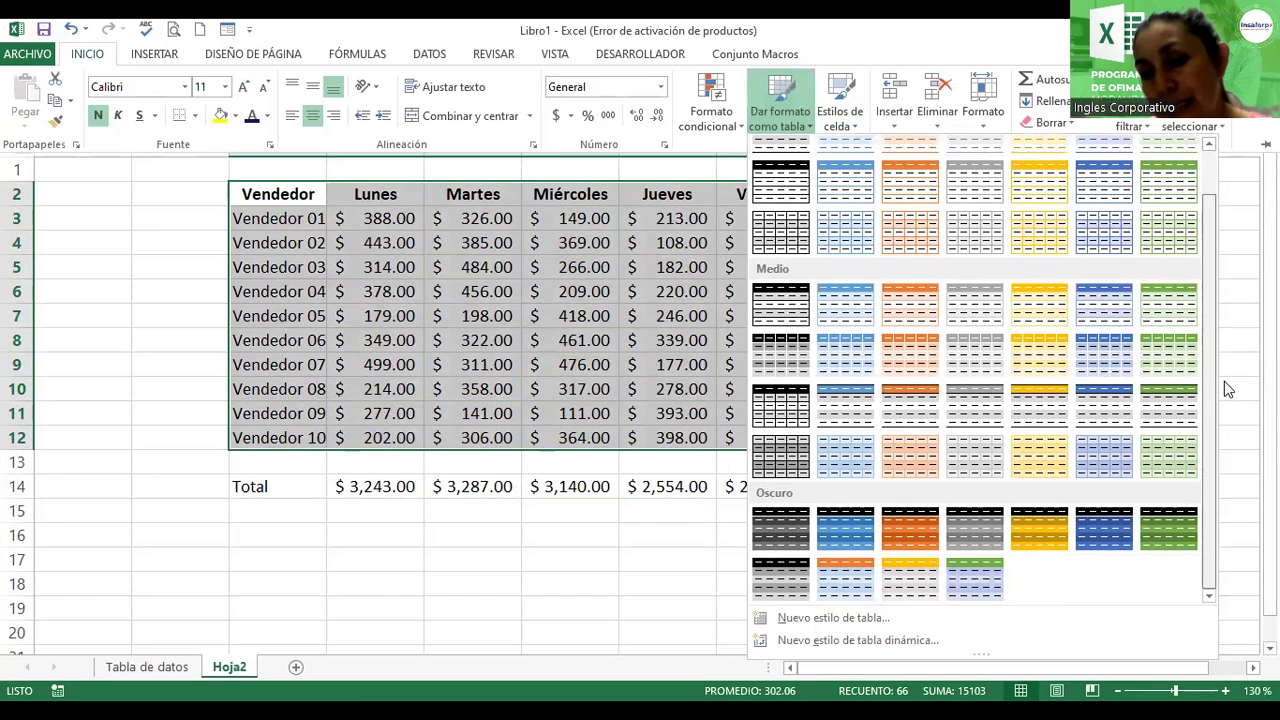
click(926, 532)
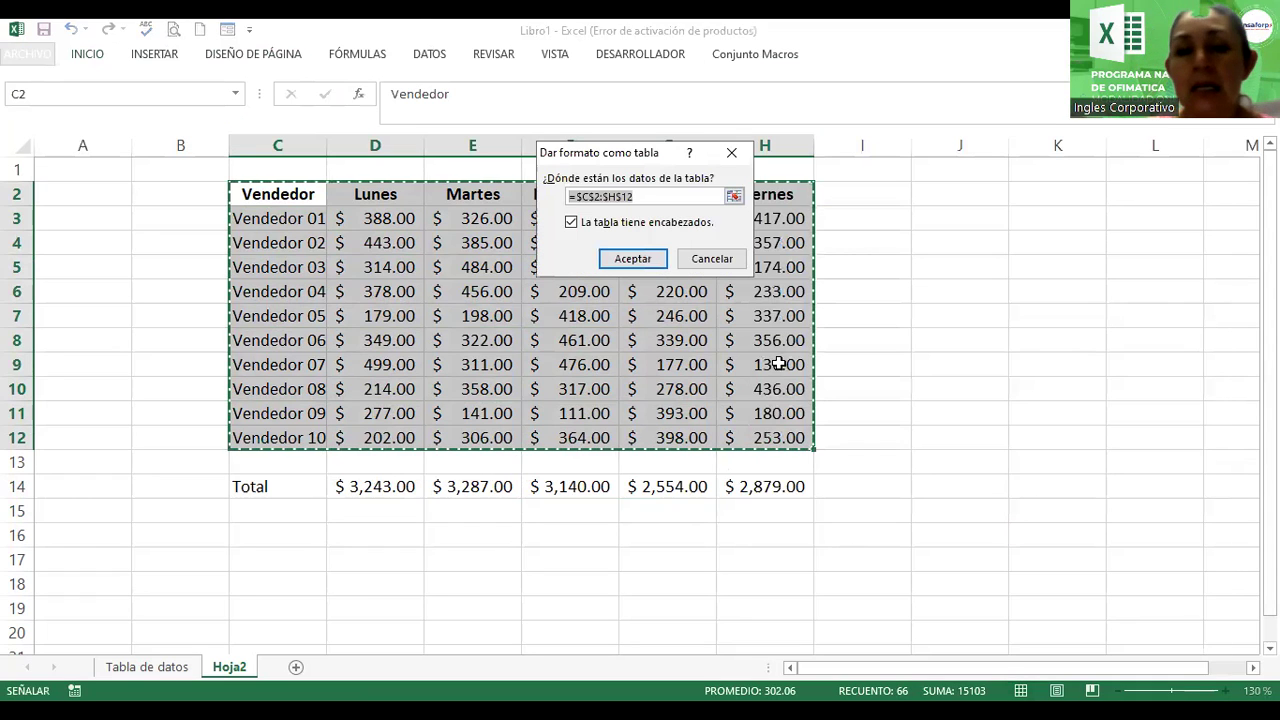
click(655, 262)
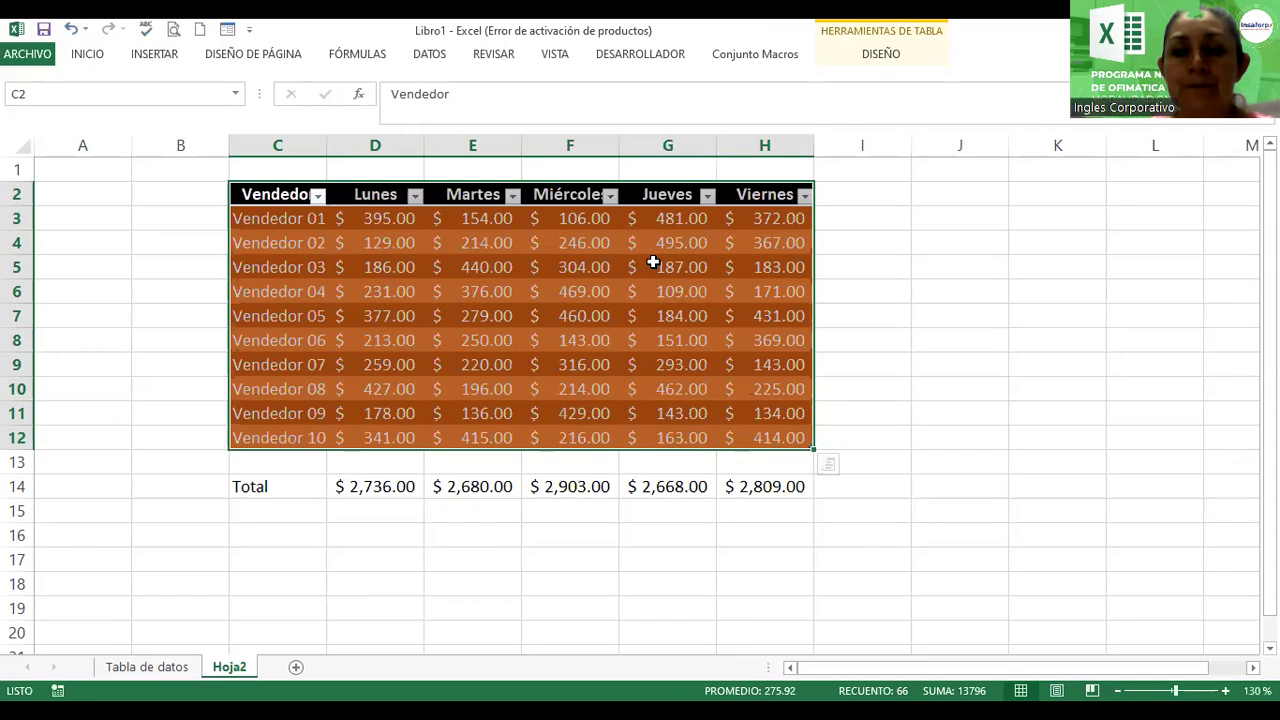
drag(280, 486, 771, 488)
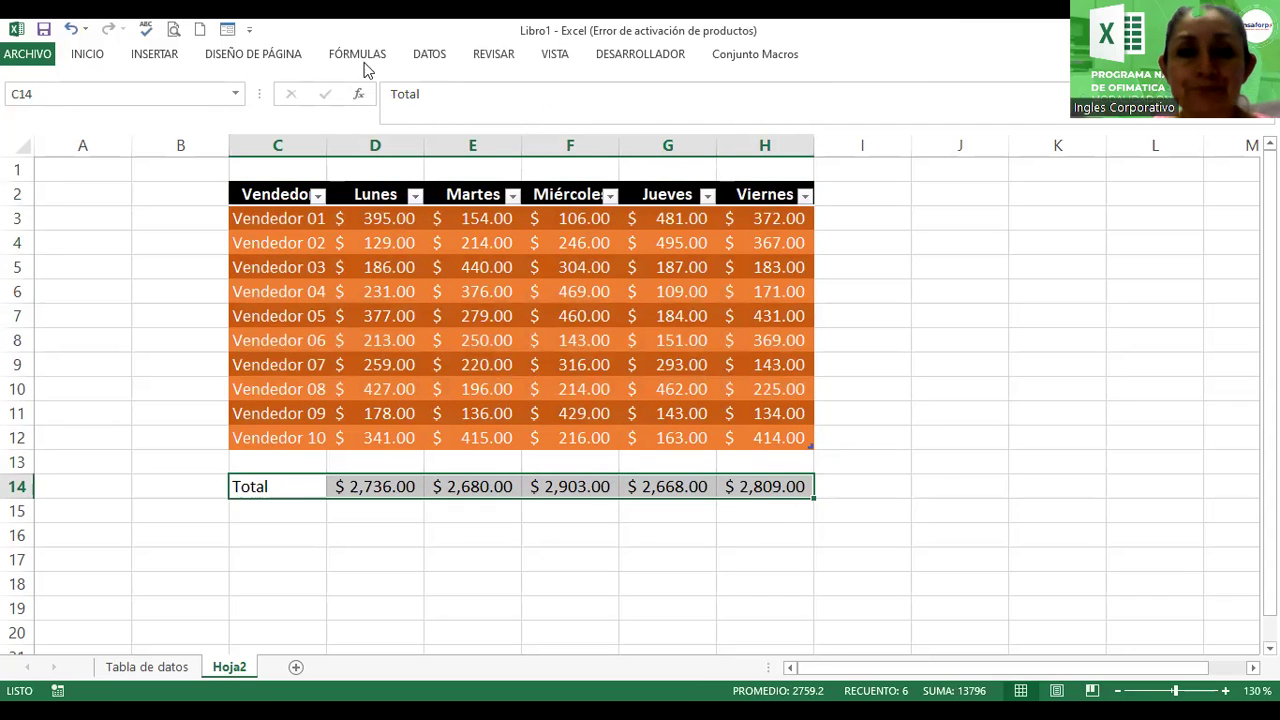
click(85, 56)
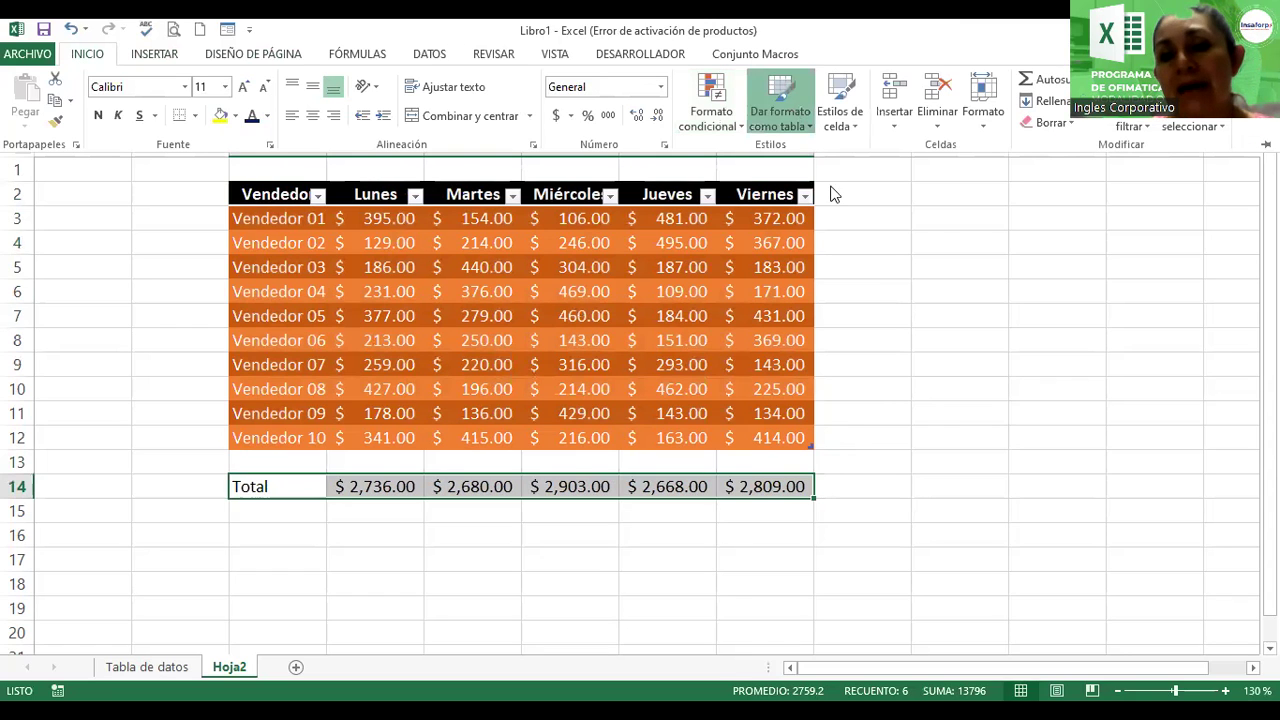
click(780, 110)
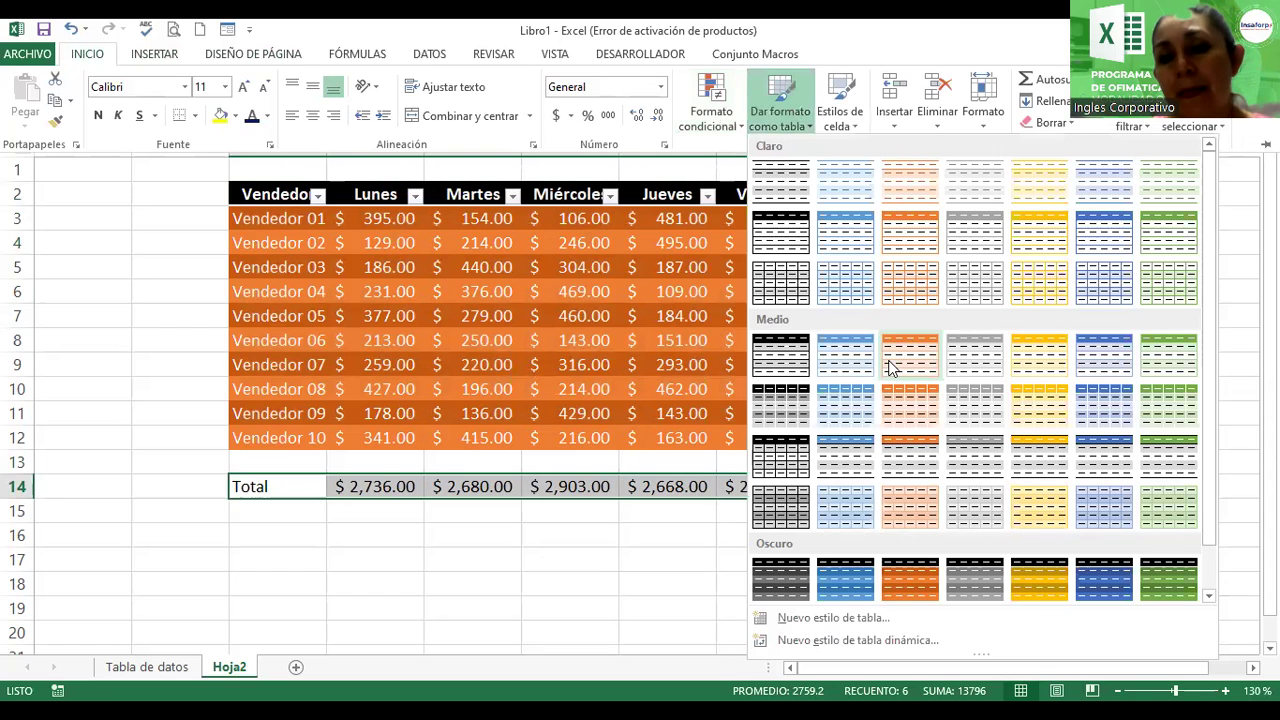
click(913, 583)
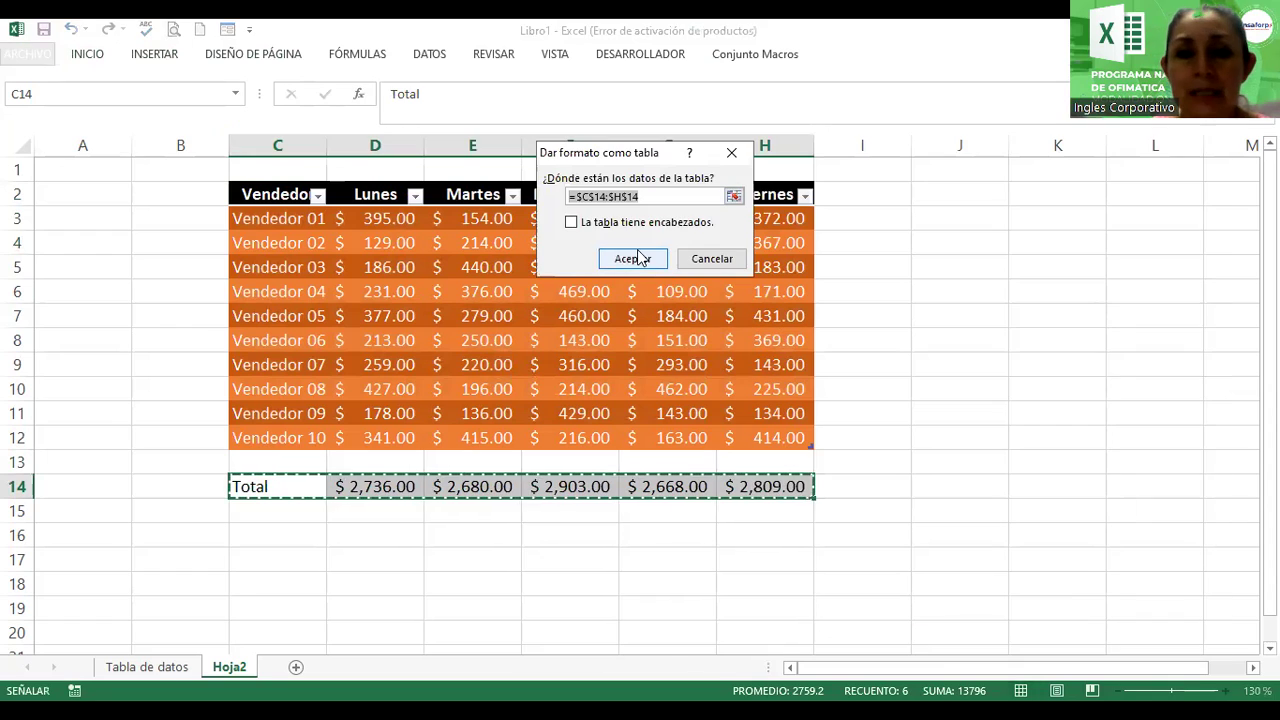
click(572, 223)
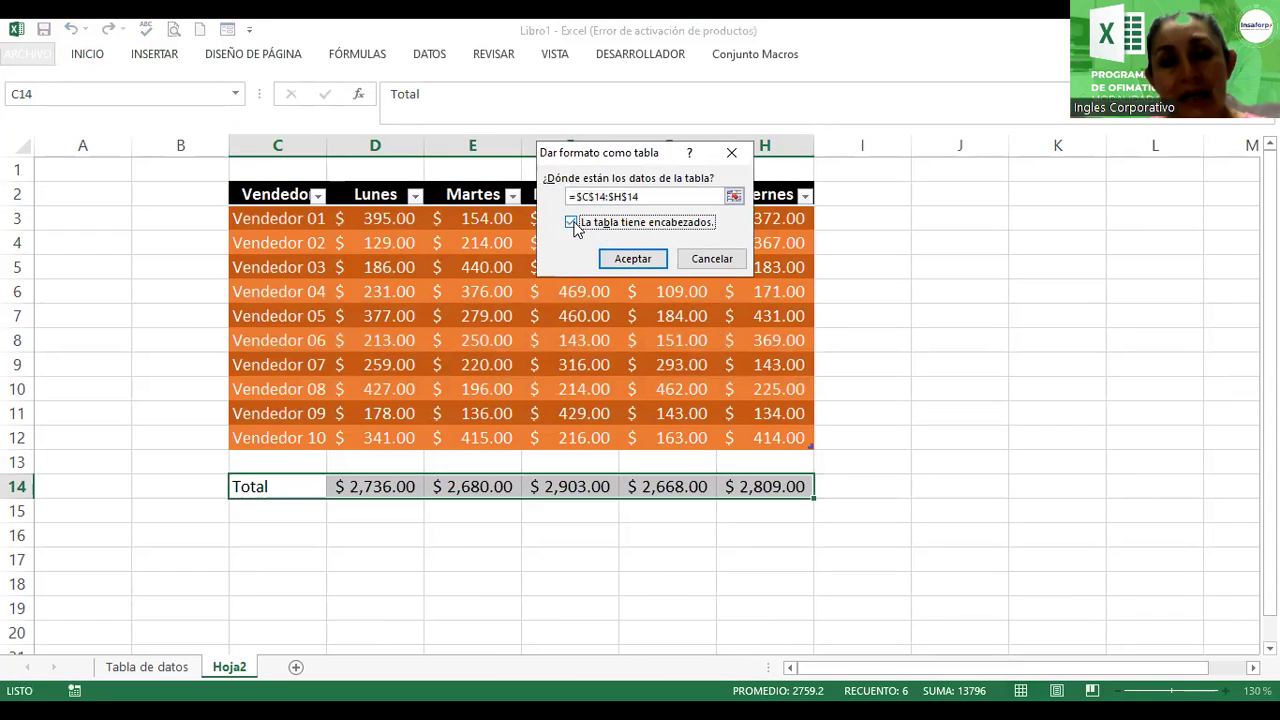
click(633, 260)
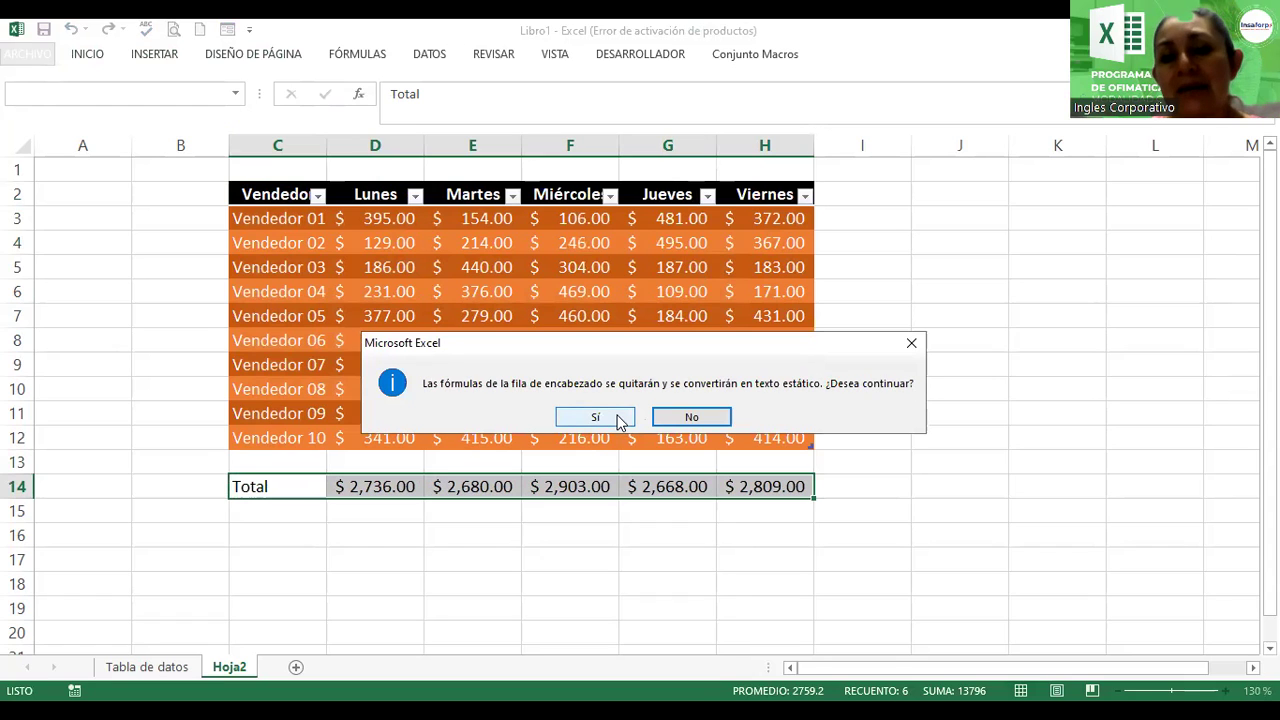
click(617, 420)
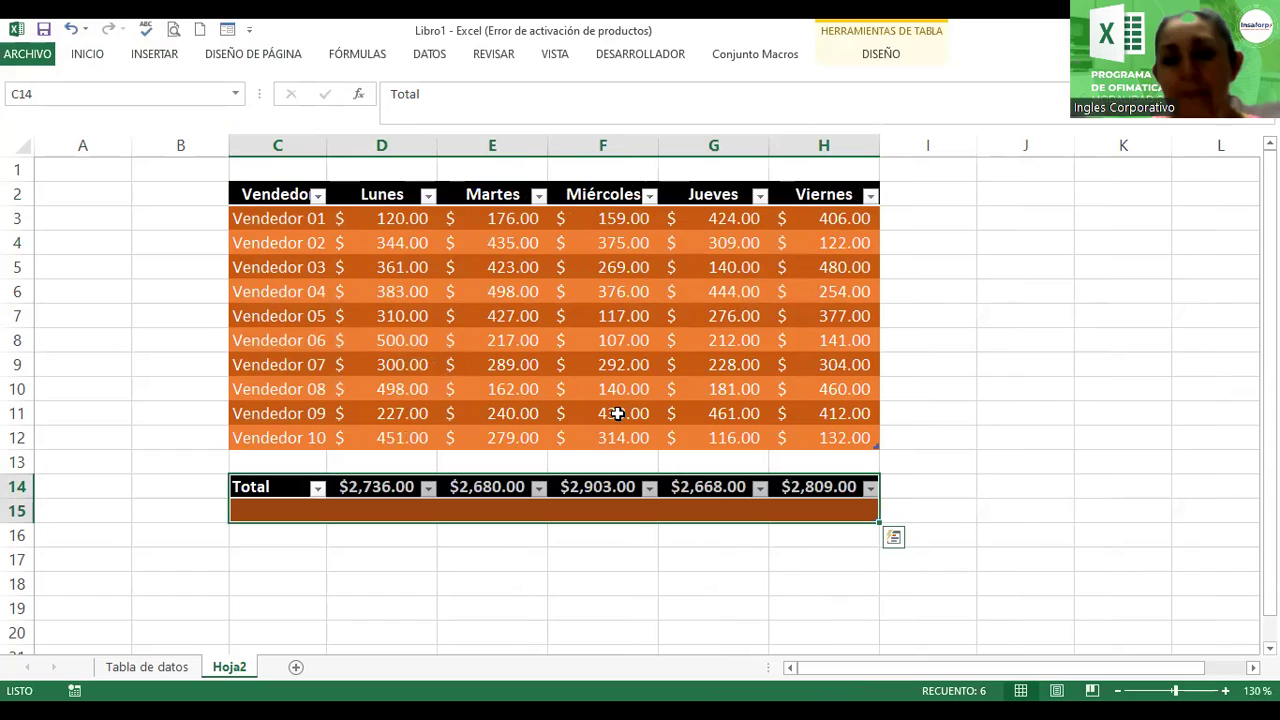
key(ctrl+z)
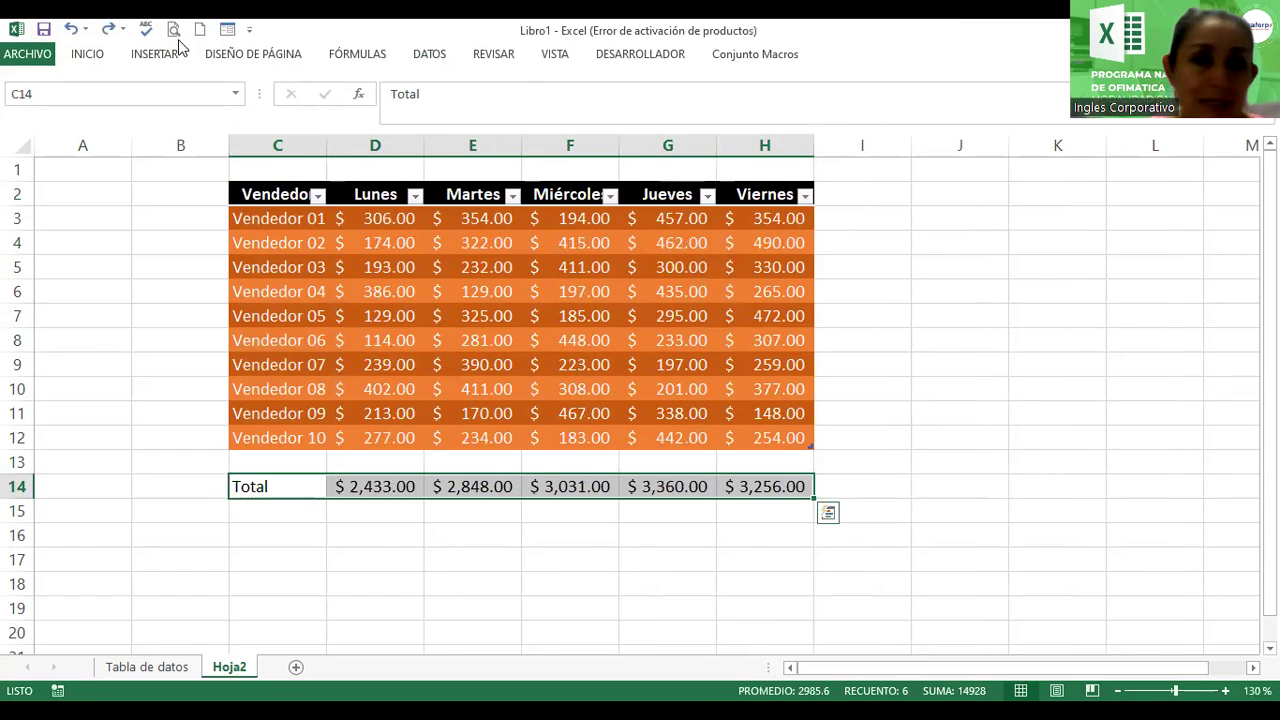
click(86, 56)
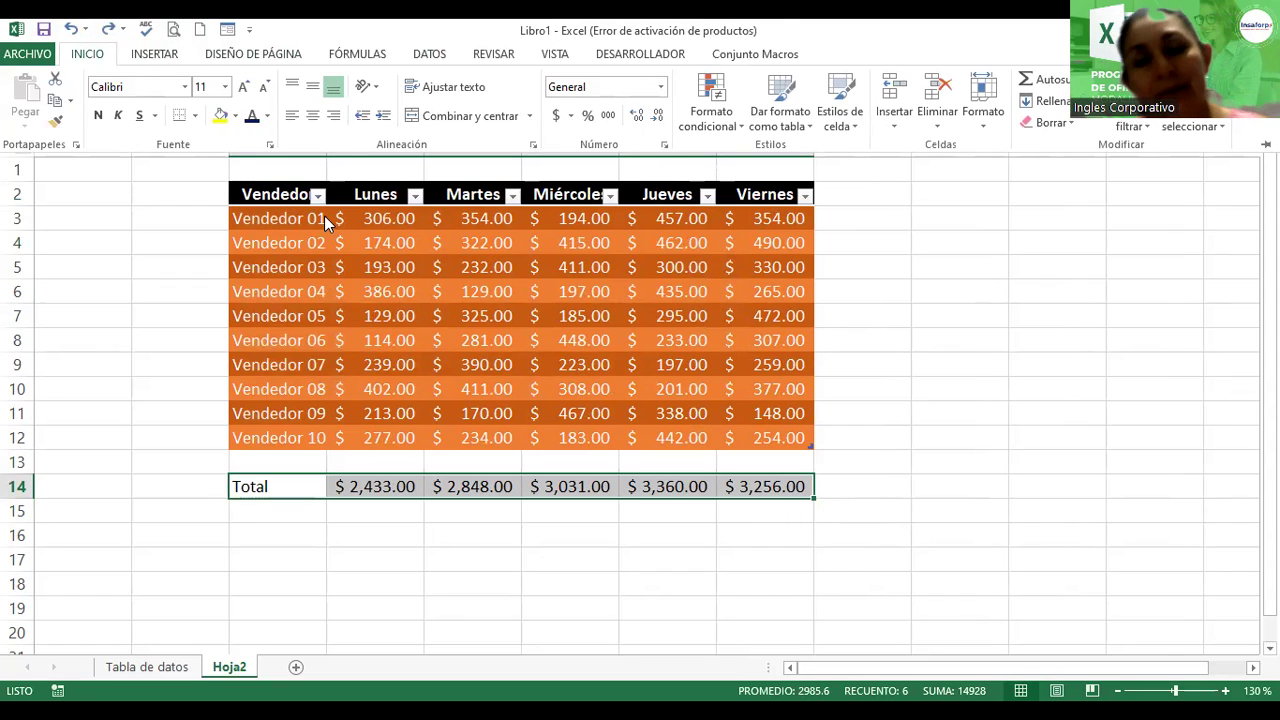
click(385, 337)
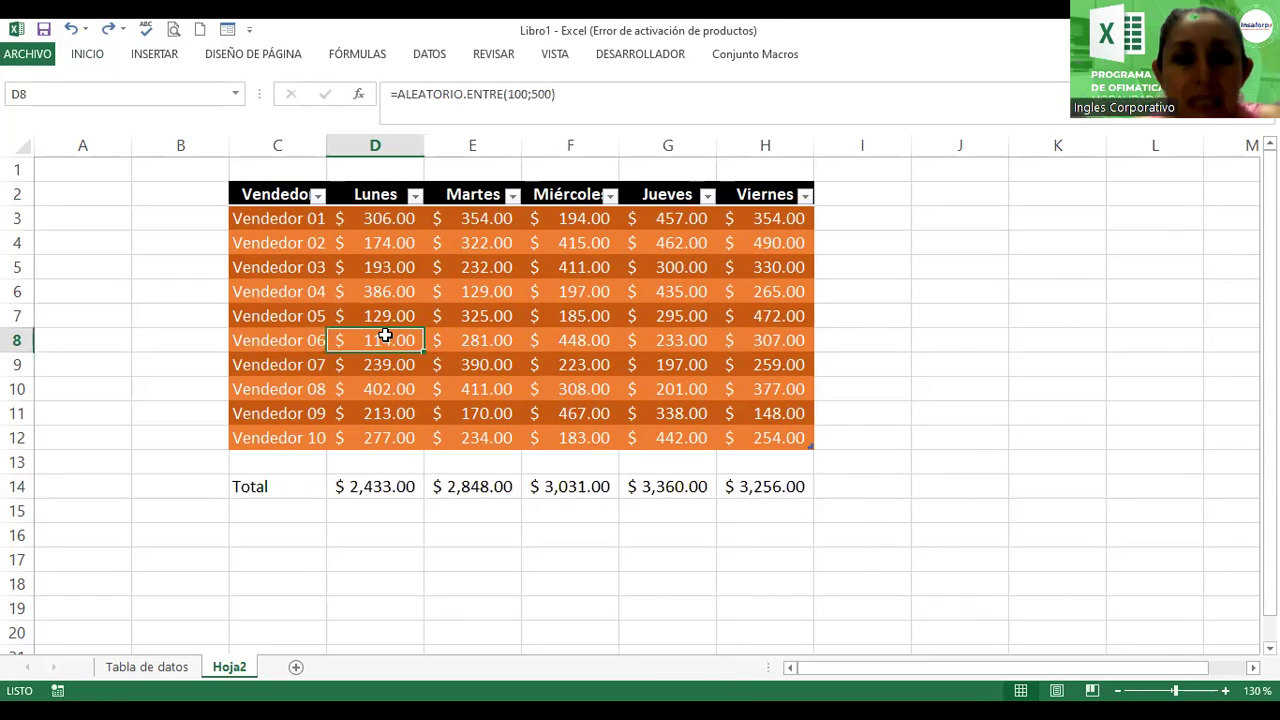
mouse_move(271, 192)
mouse_down()
mouse_move(577, 362)
mouse_move(732, 478)
mouse_up()
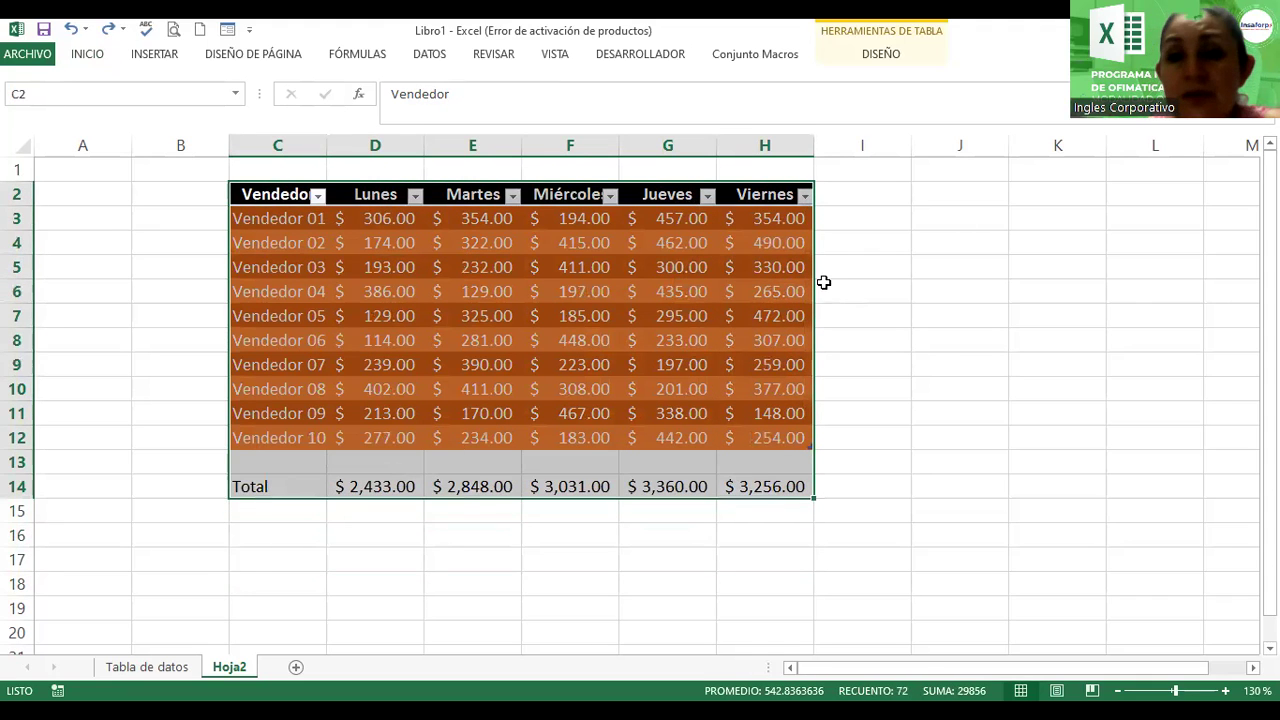
click(421, 58)
click(92, 56)
click(771, 113)
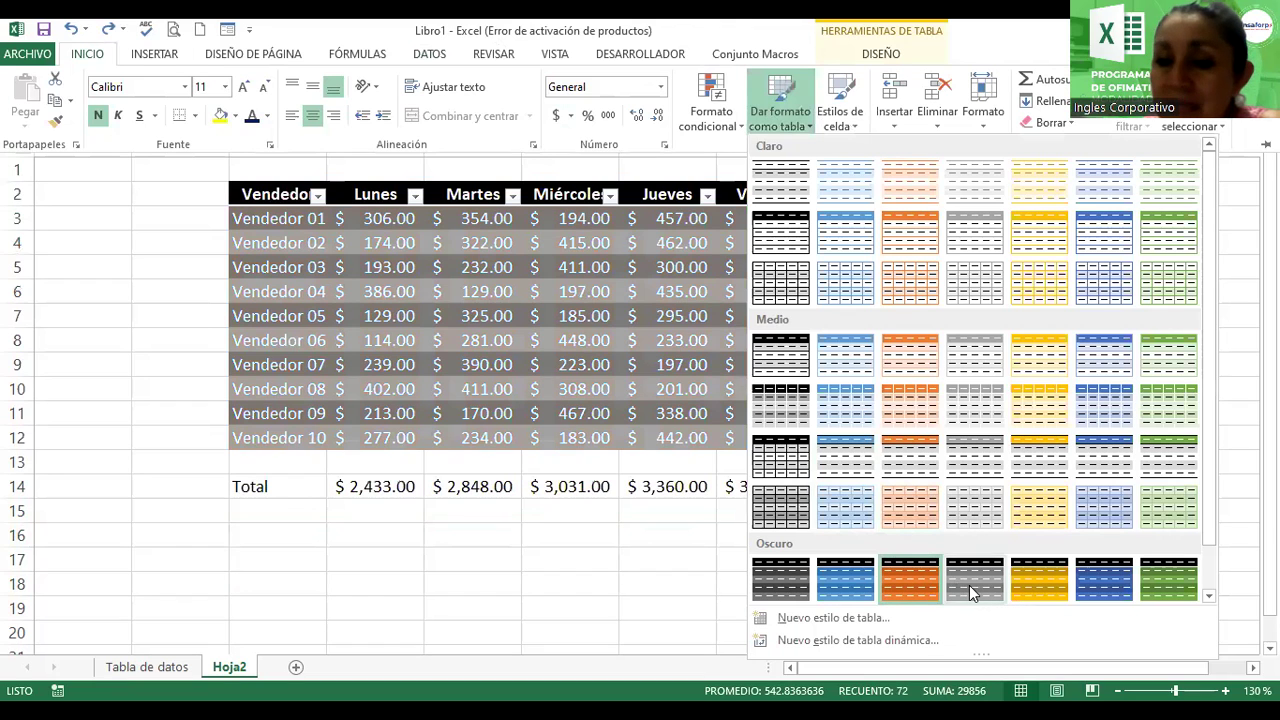
click(916, 579)
click(405, 480)
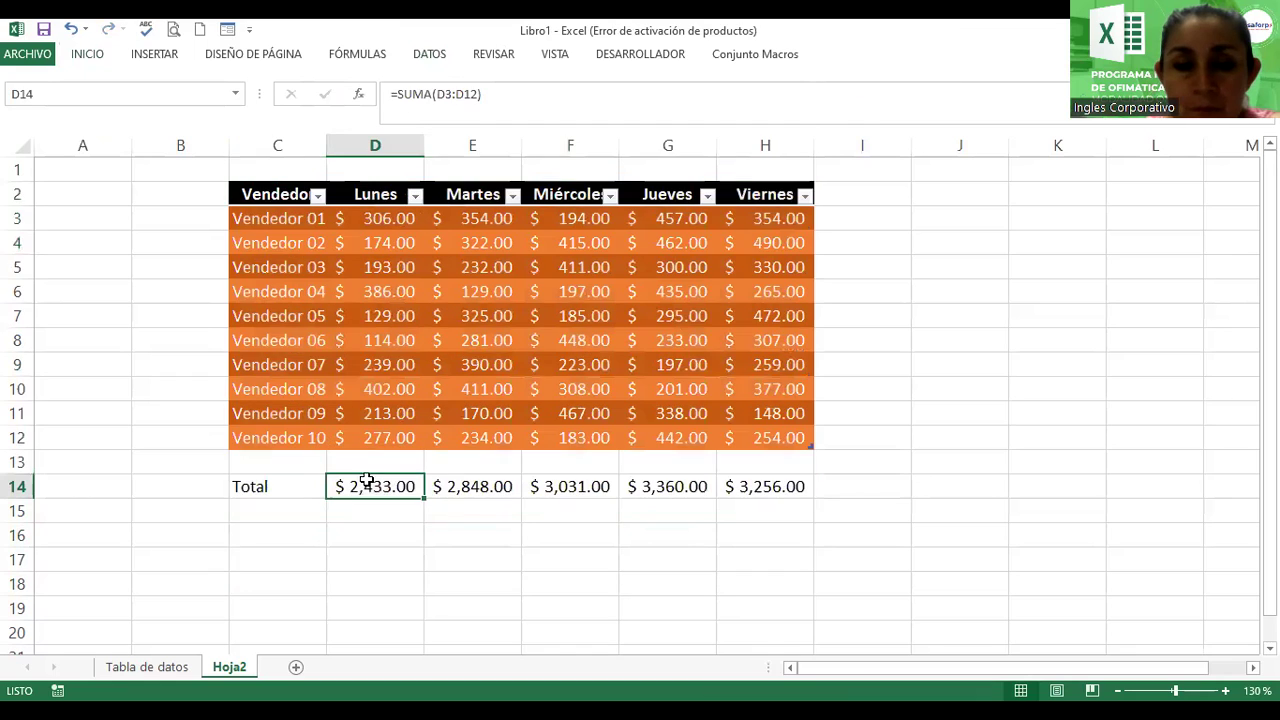
drag(290, 486, 770, 488)
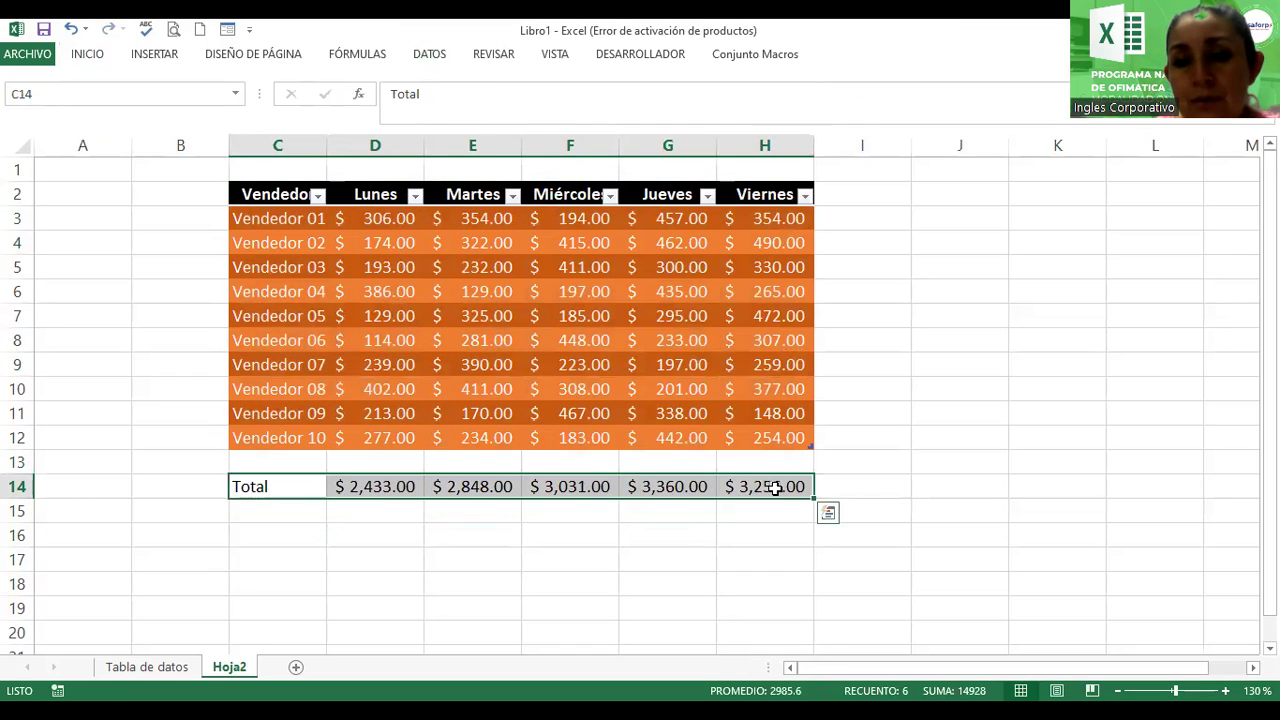
click(87, 55)
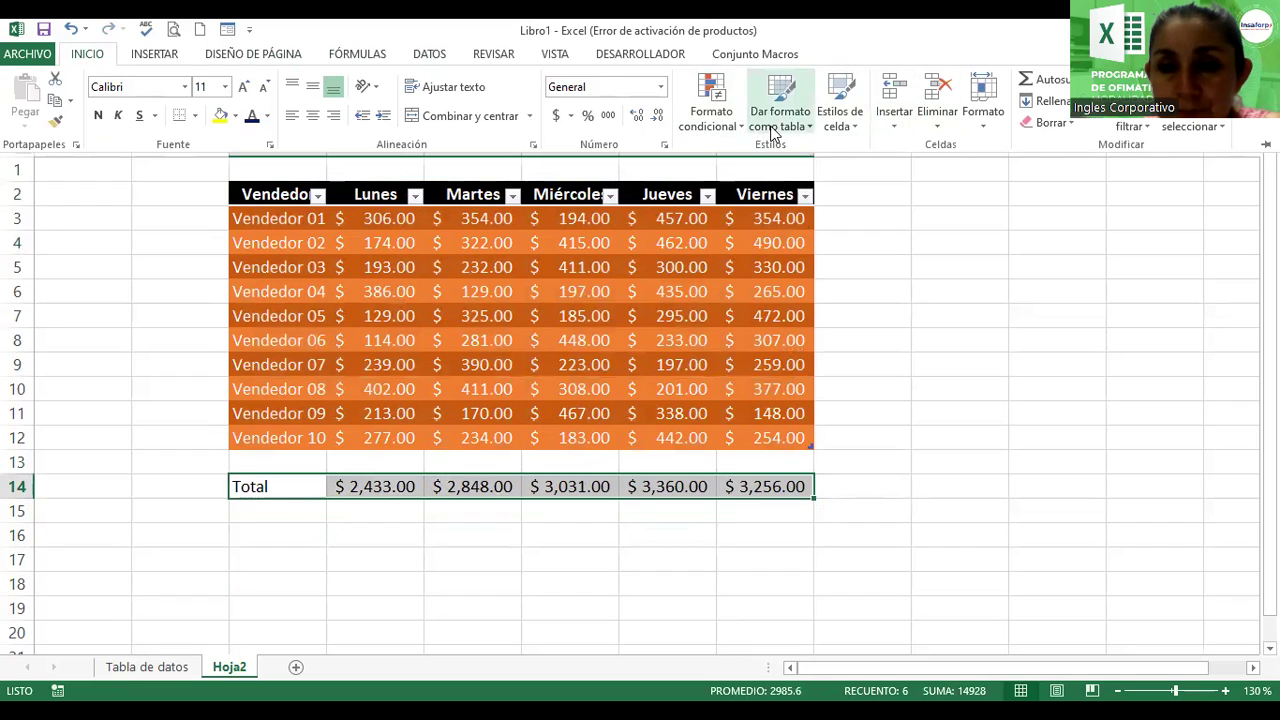
Step: Format C14:H14 as a table in the dark gold style
click(780, 115)
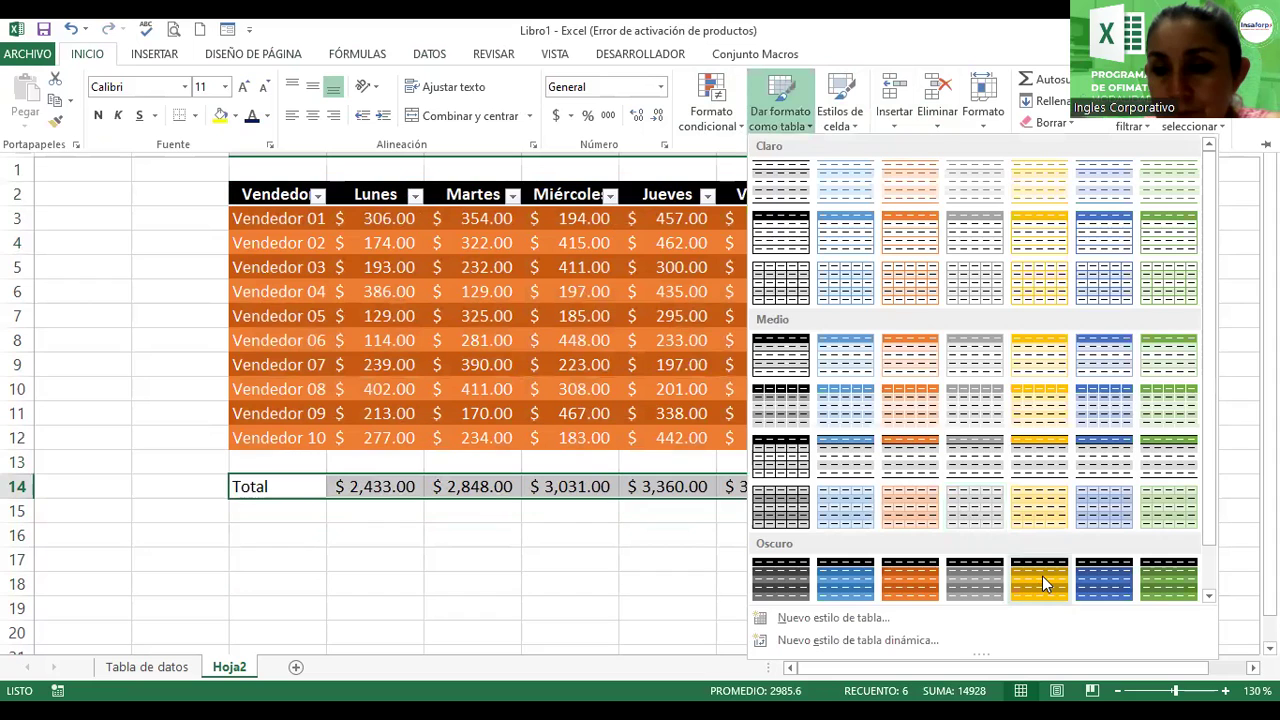
click(1042, 576)
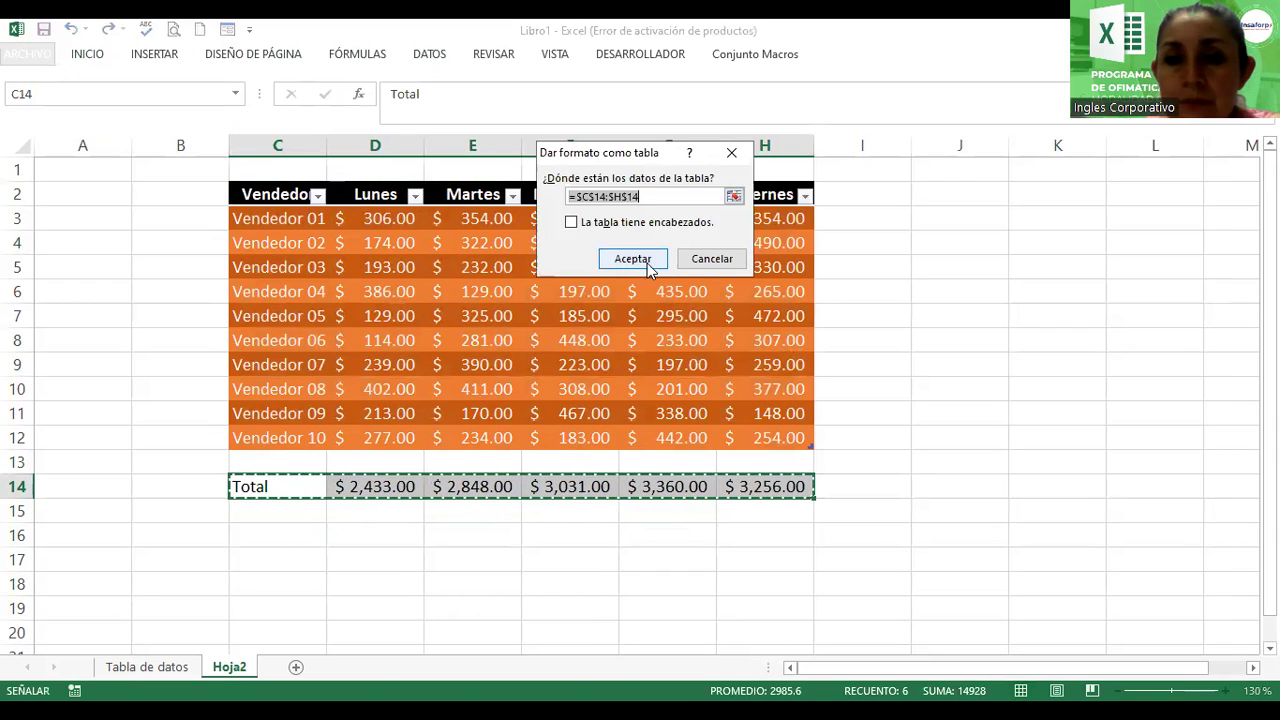
click(630, 259)
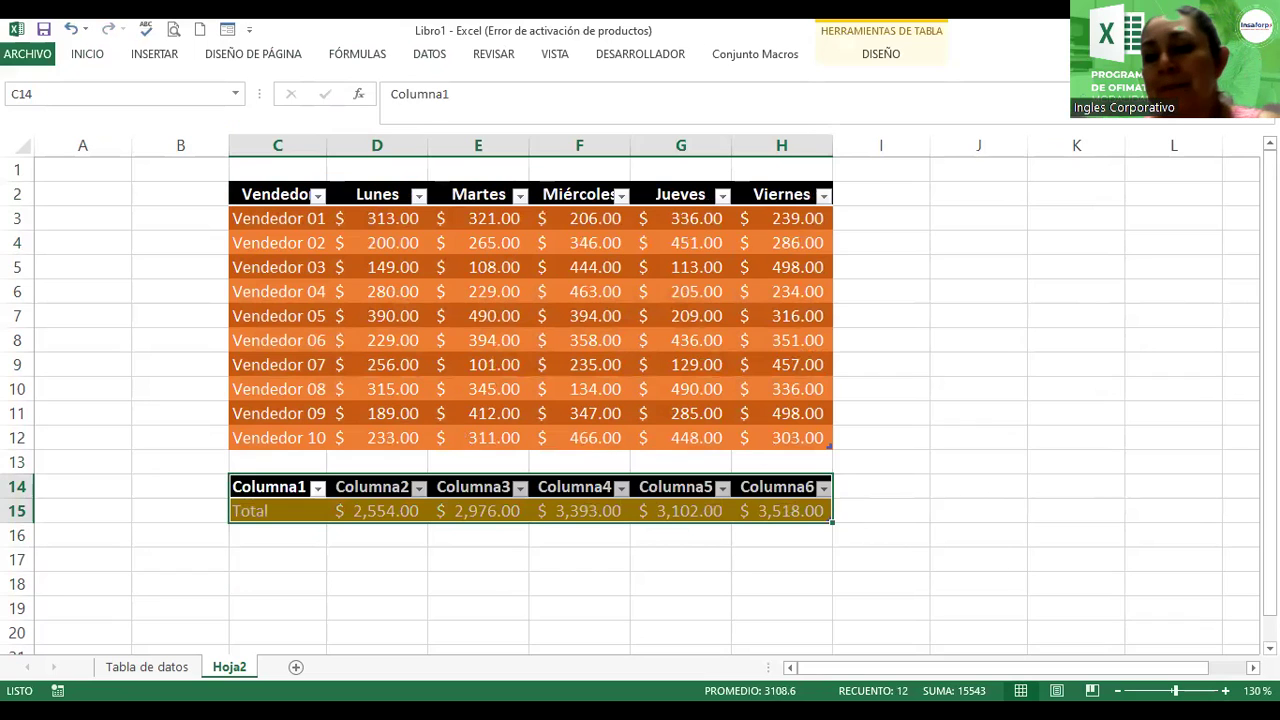
scroll(950, 490, down, 1)
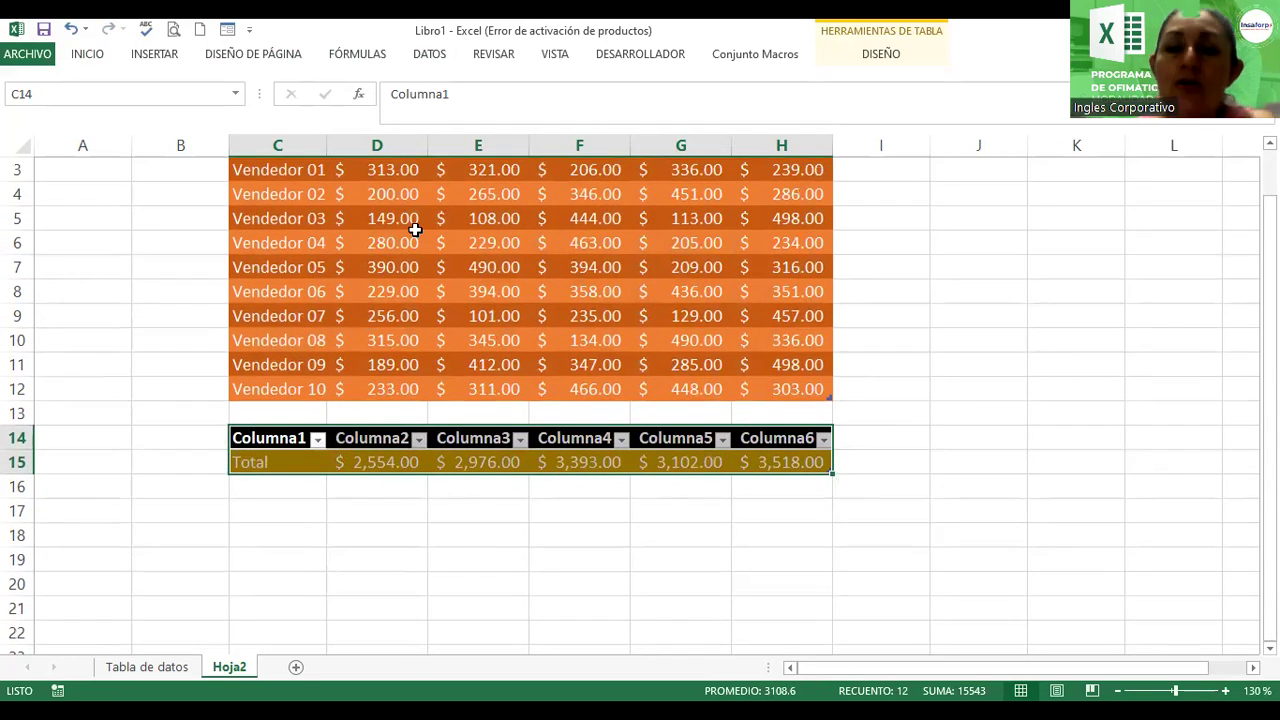
Step: Remove the Total table's filter buttons and header row, and bold its first column
click(873, 52)
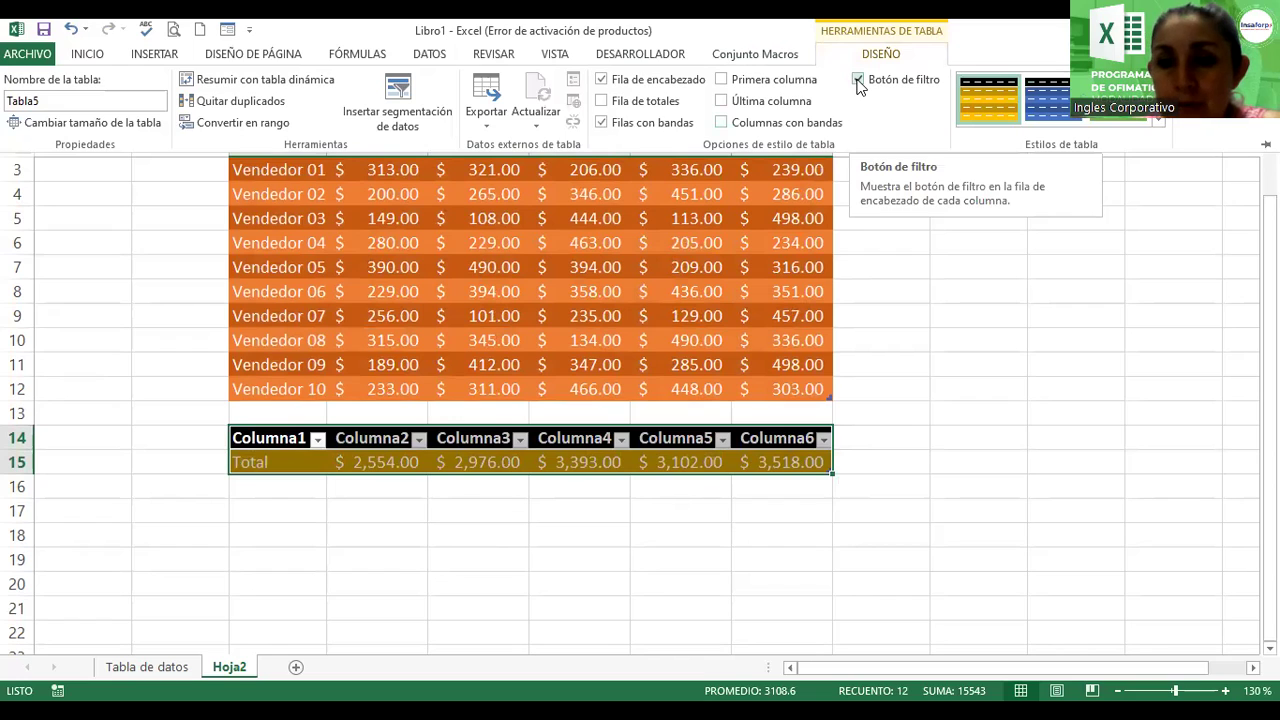
click(857, 80)
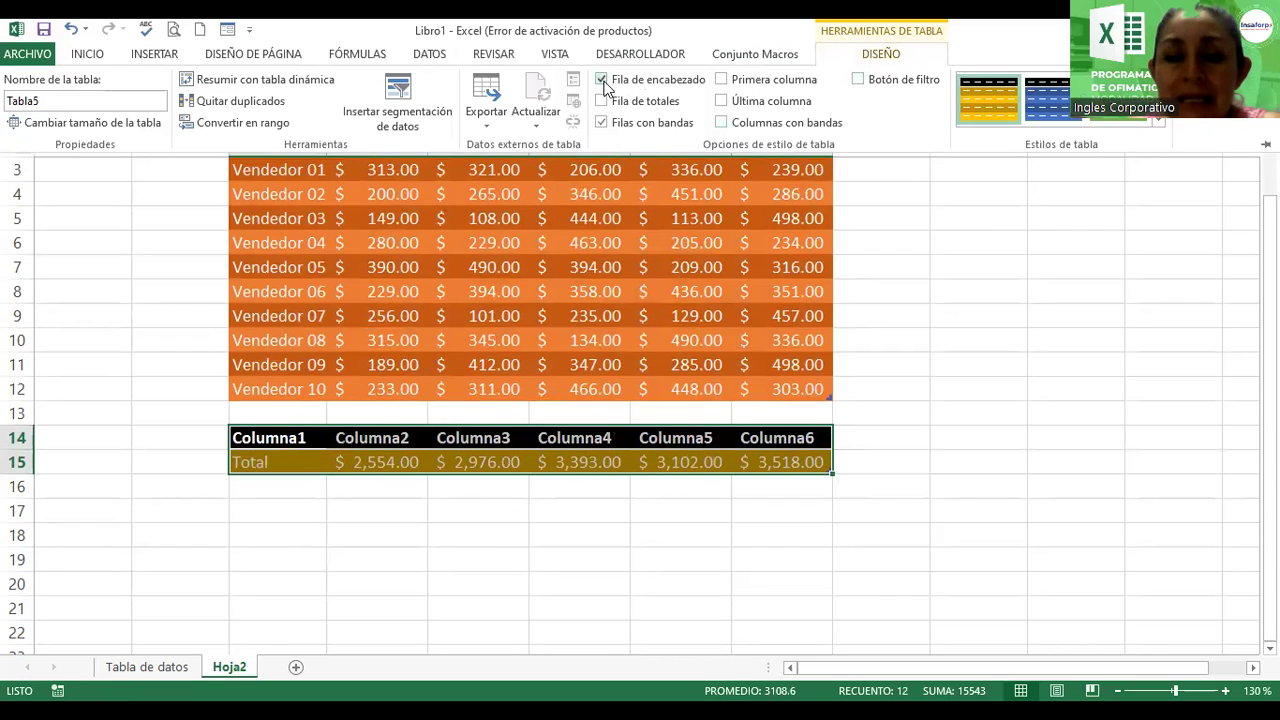
click(603, 80)
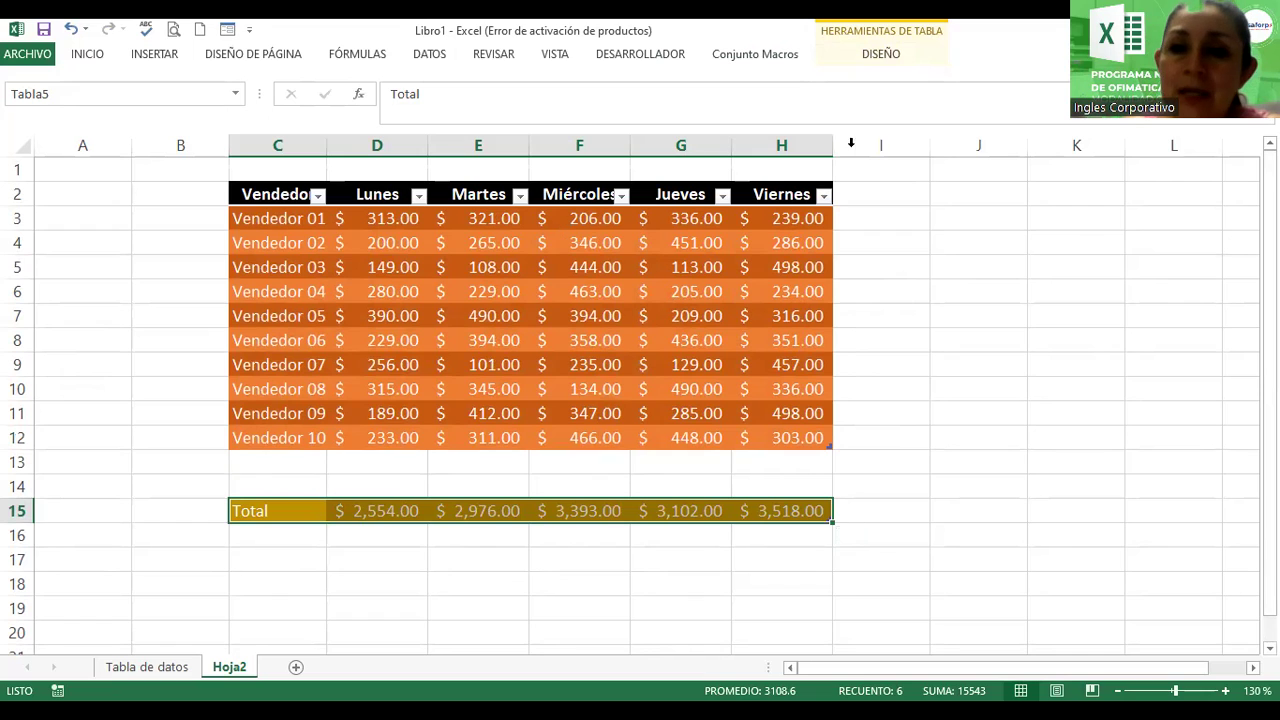
click(879, 56)
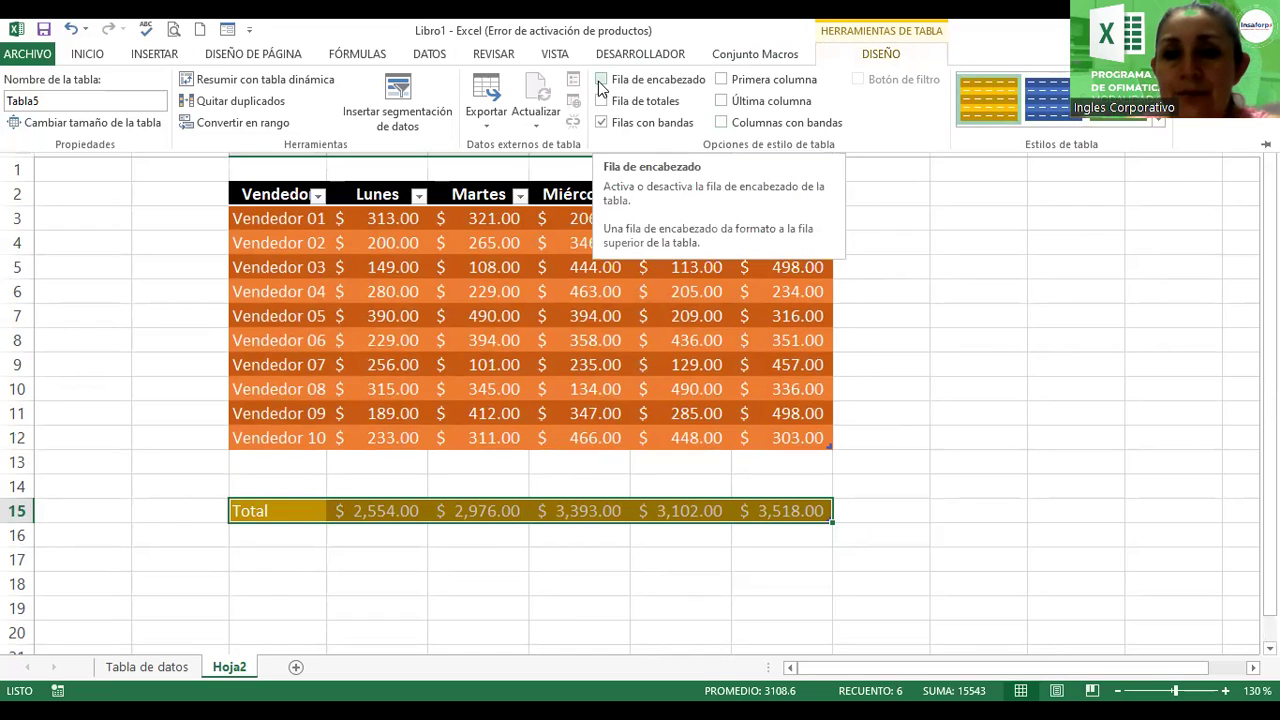
click(723, 81)
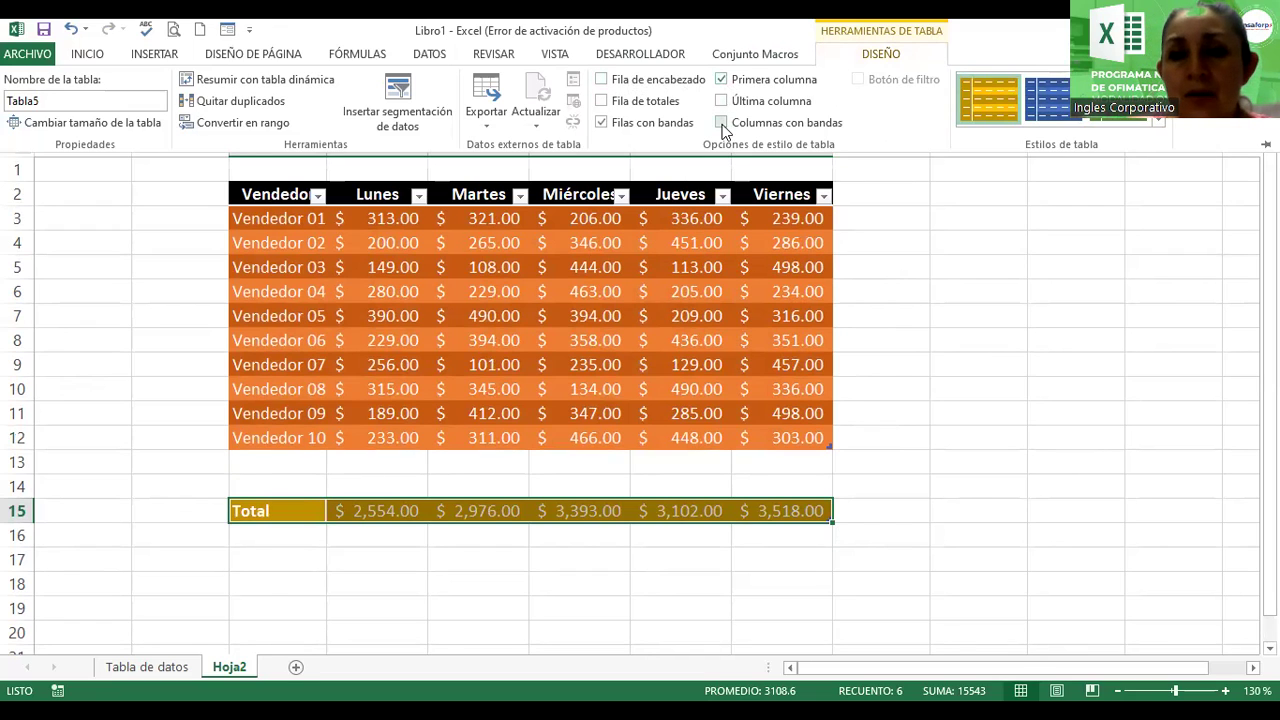
click(596, 306)
click(713, 245)
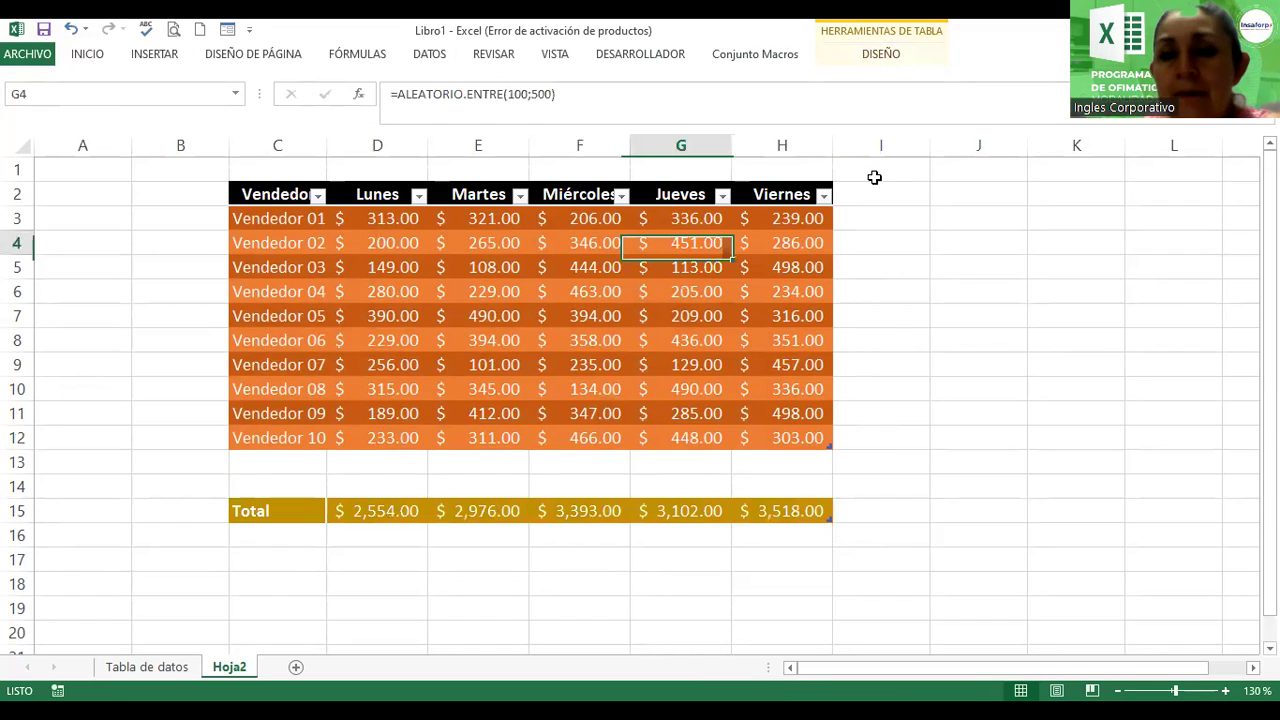
Step: Hide the filter arrows on the sales table headers
click(873, 60)
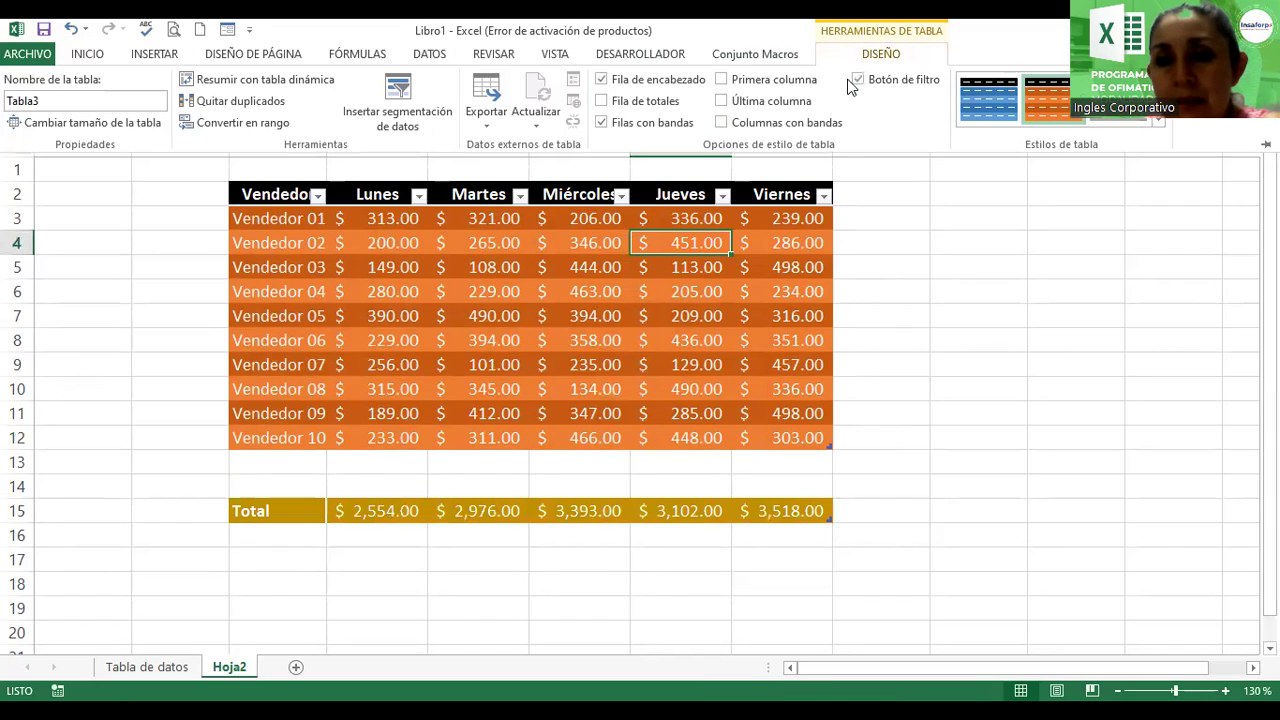
click(855, 80)
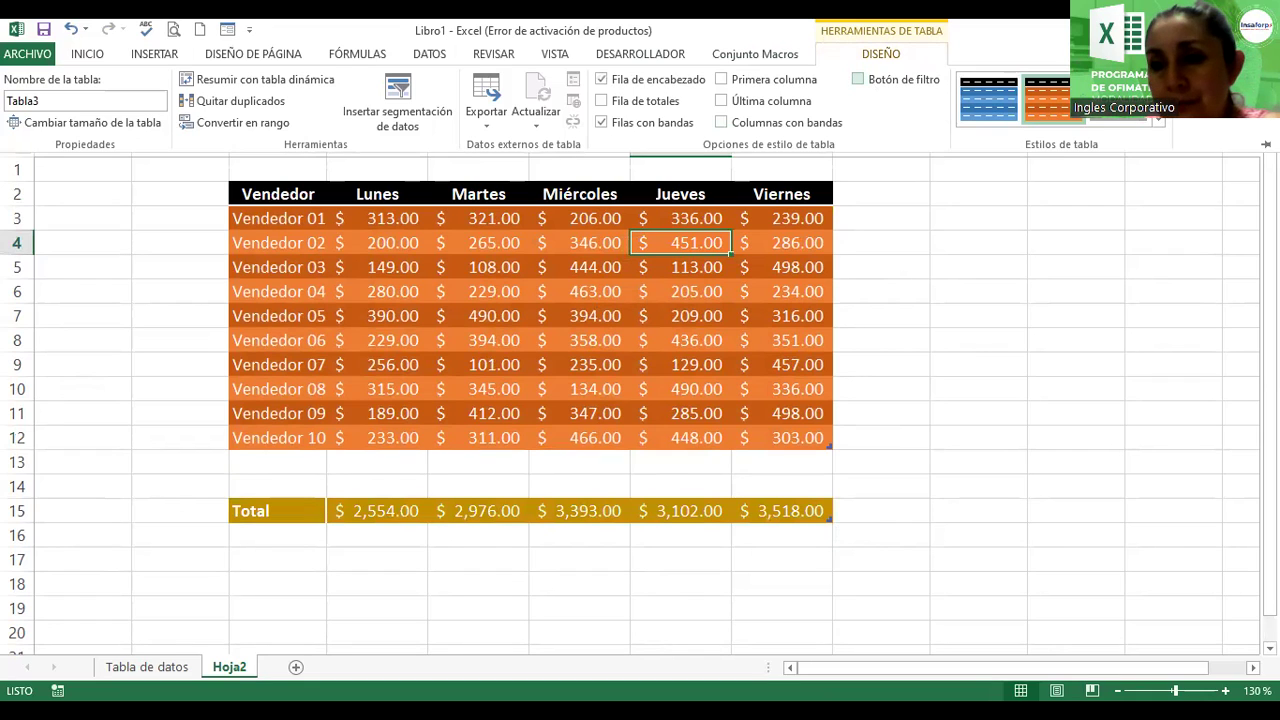
click(940, 367)
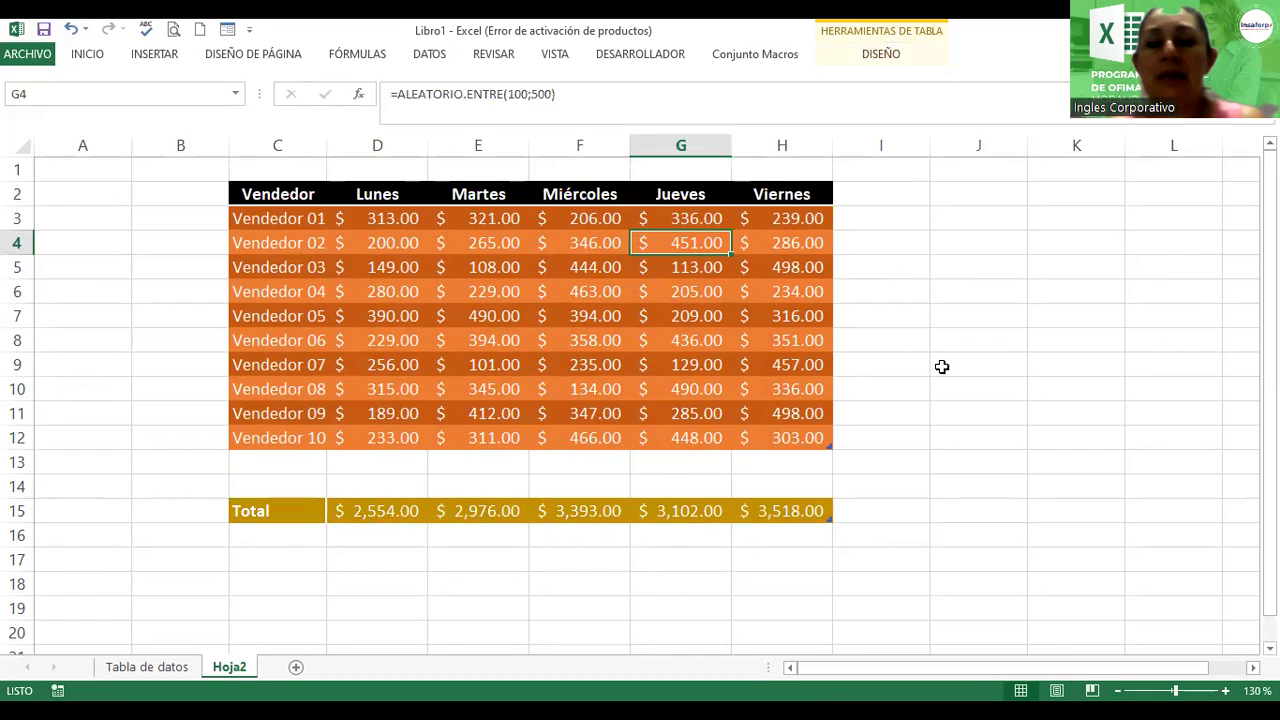
click(940, 367)
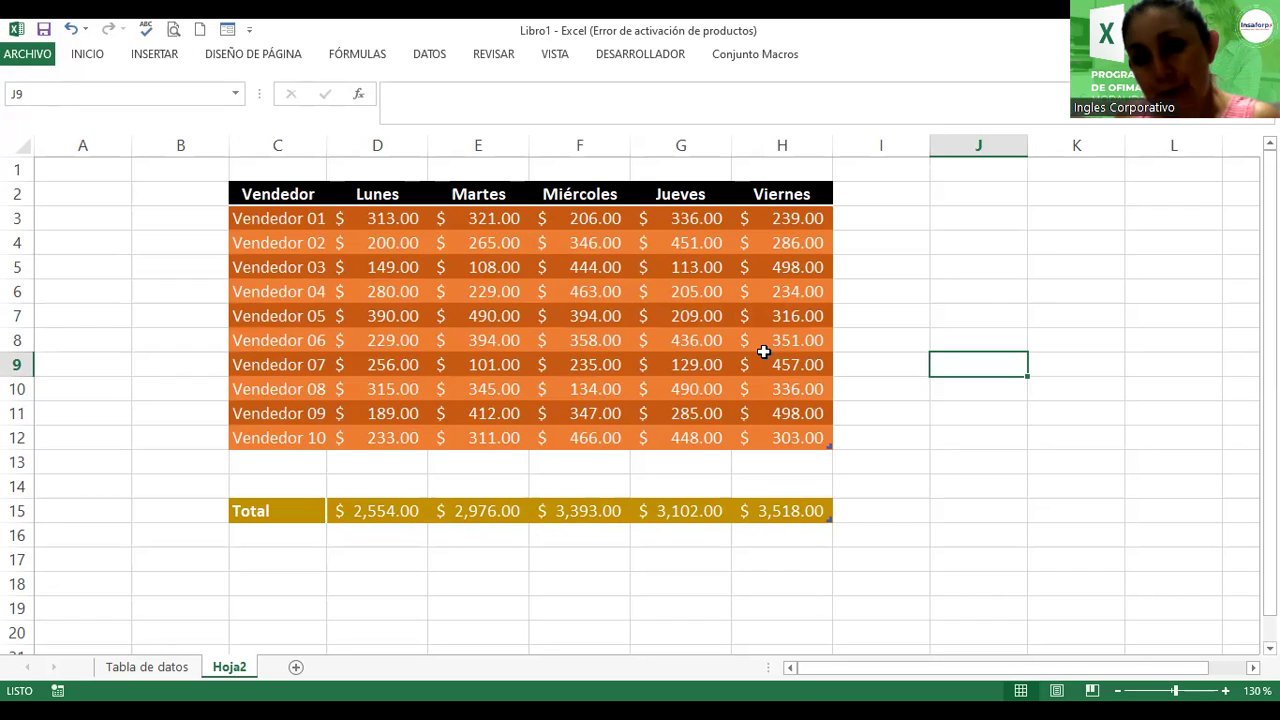
Step: Turn on Fila de totales for the sales table, showing $3,157.00 under Viernes
click(763, 350)
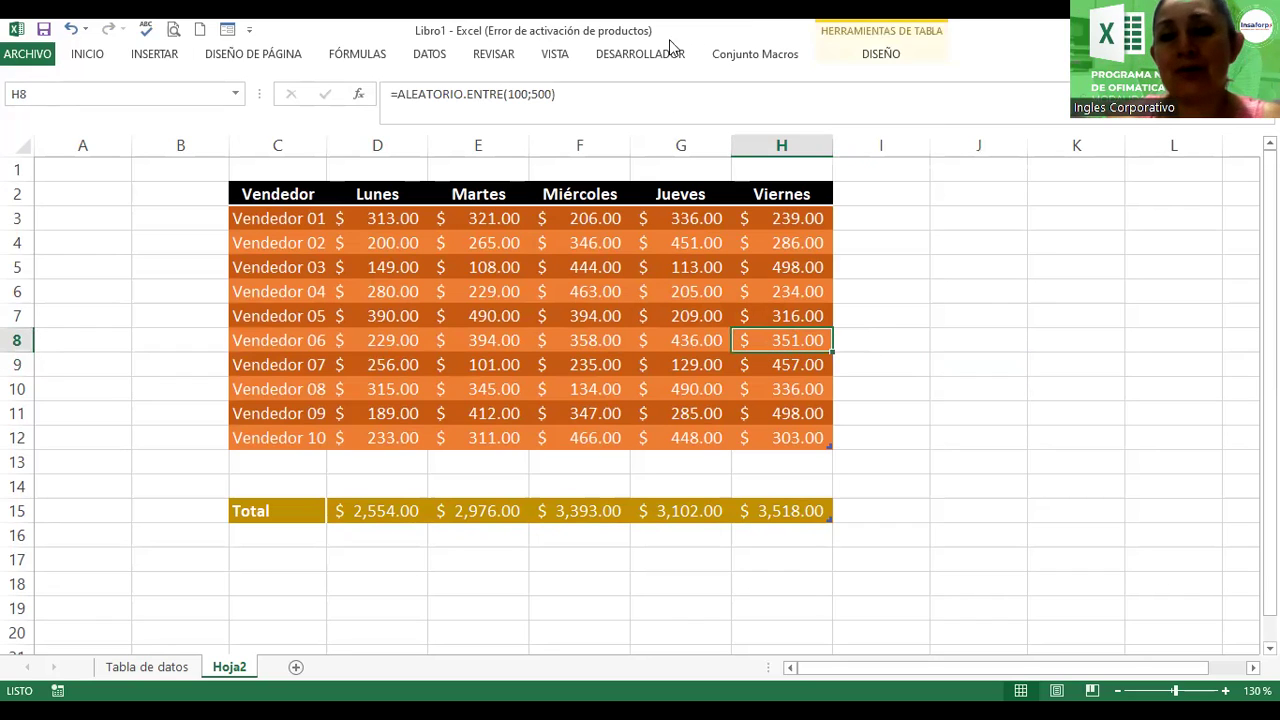
click(884, 54)
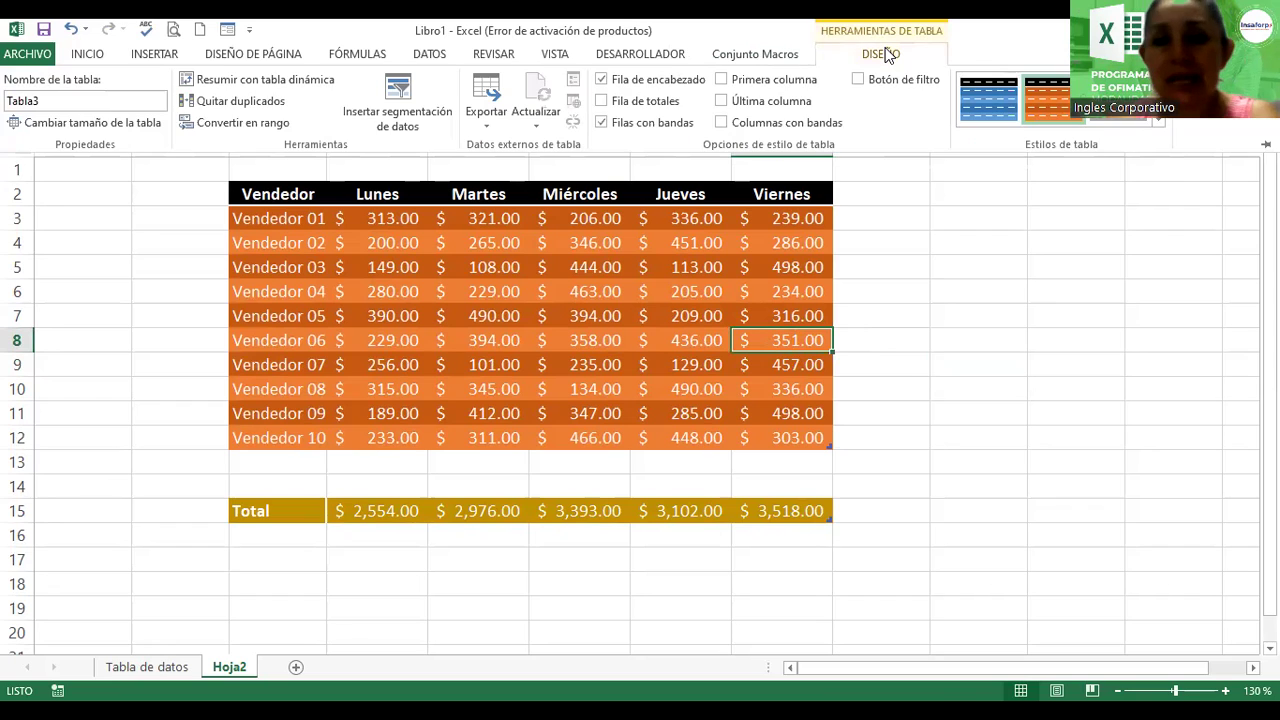
click(601, 101)
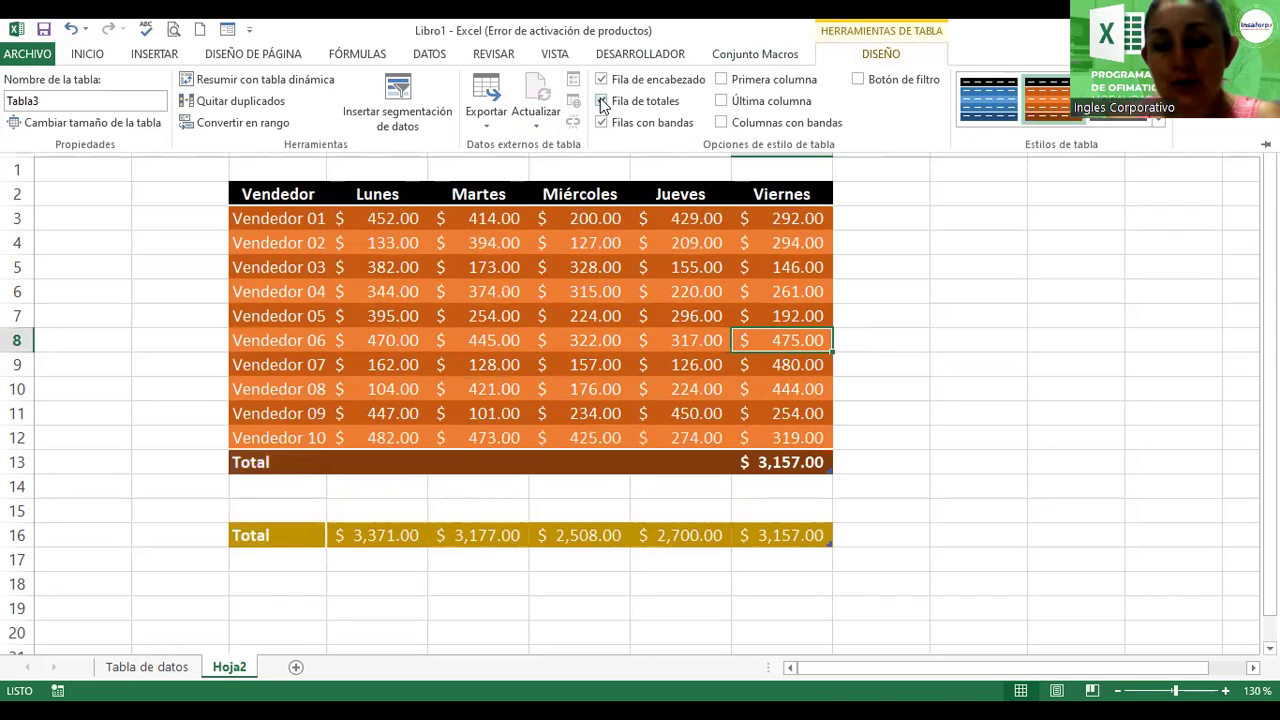
Step: Switch the H13 Viernes total through Promedio, Cuenta and Máx., then back to Suma
click(772, 460)
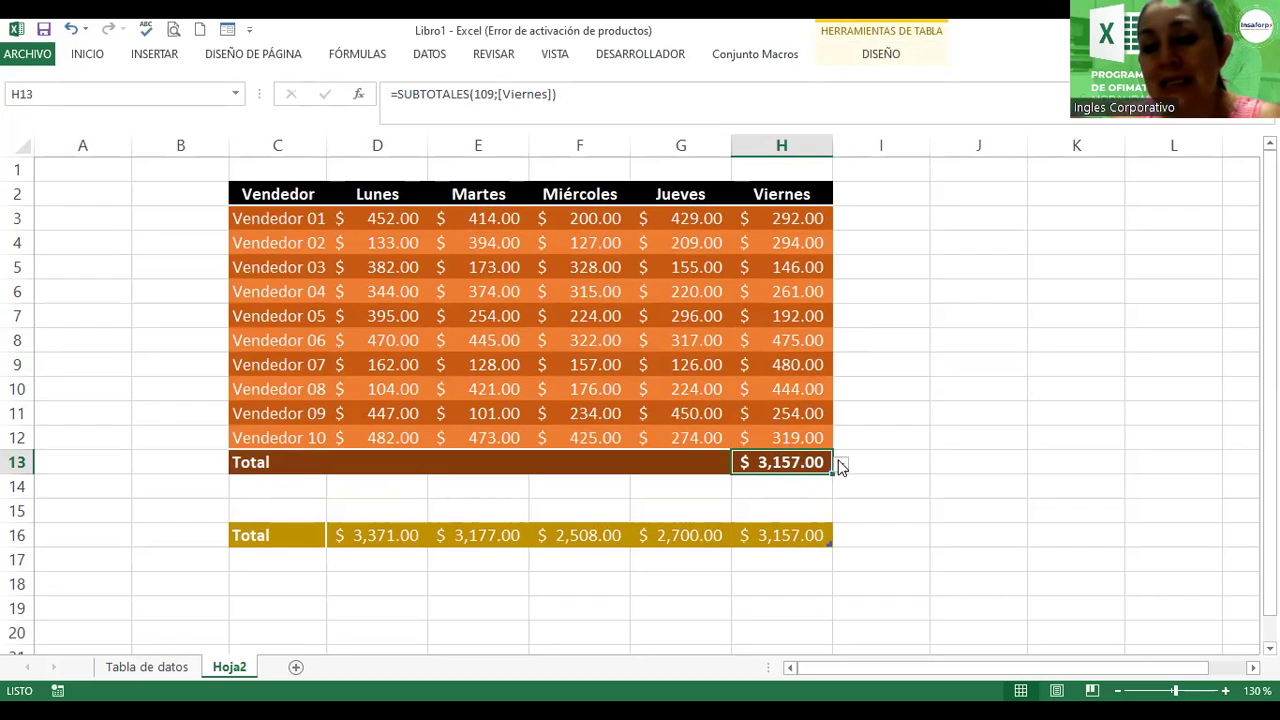
click(841, 465)
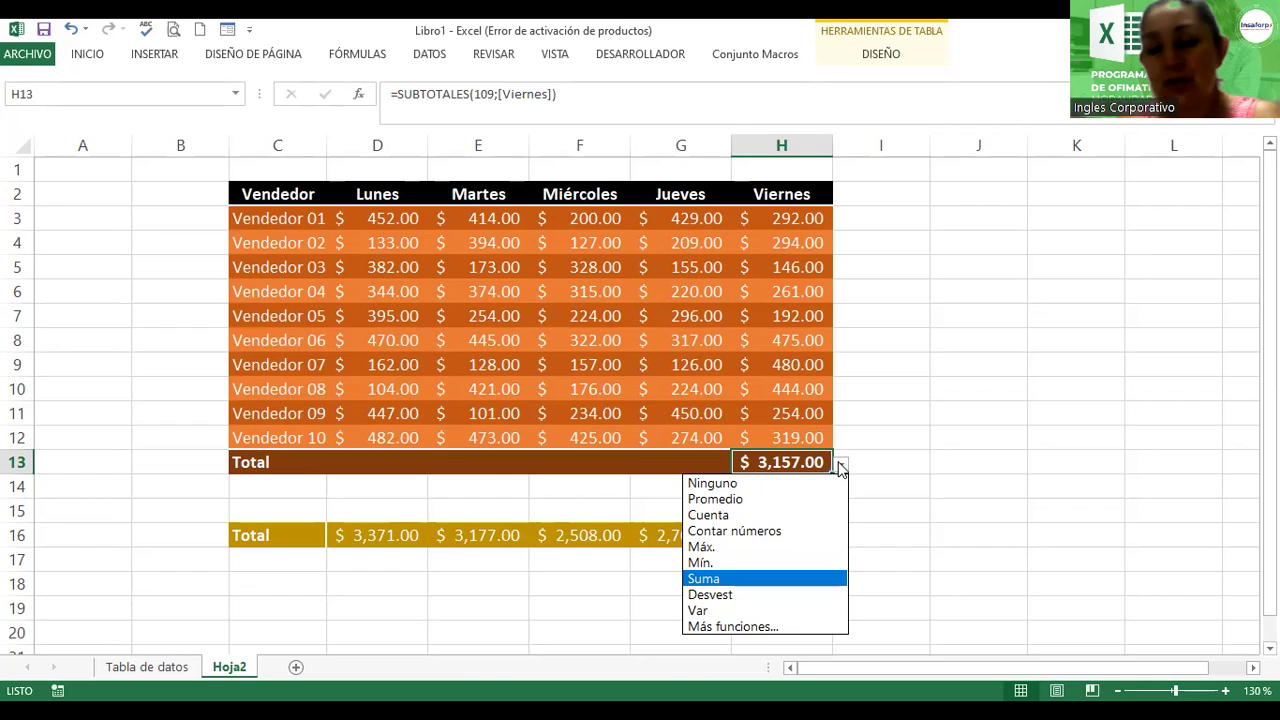
click(714, 499)
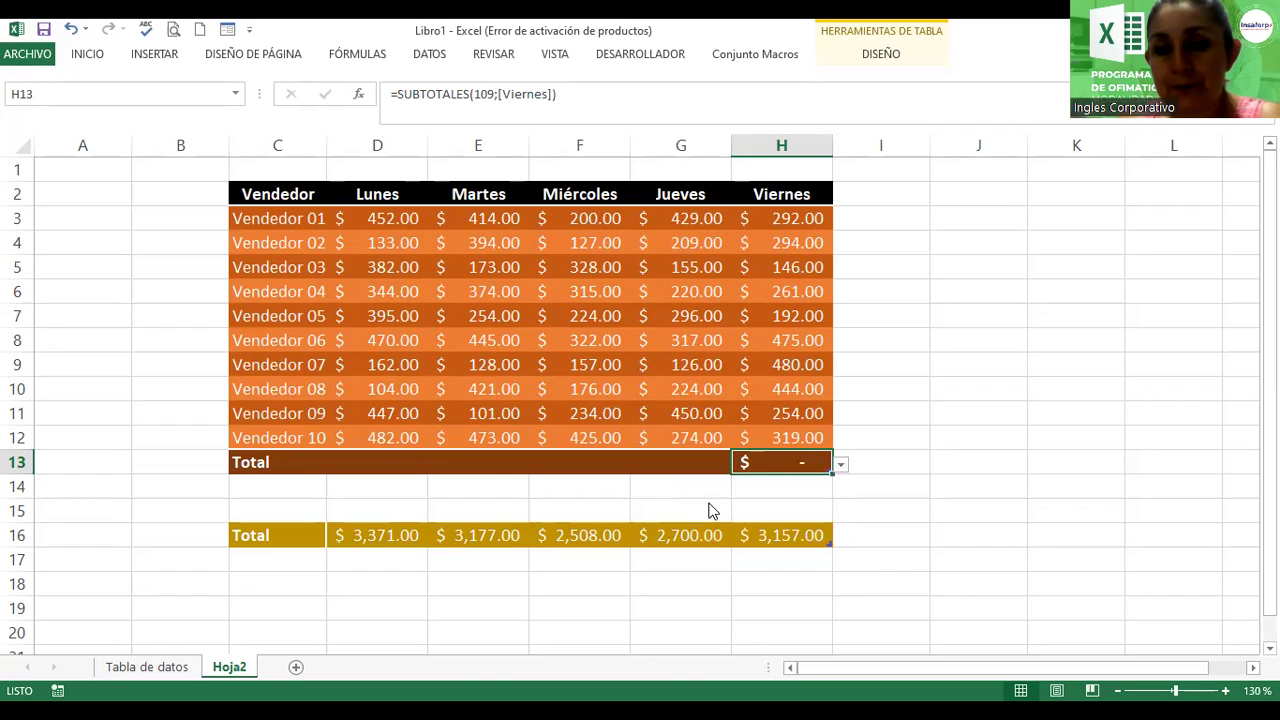
click(842, 466)
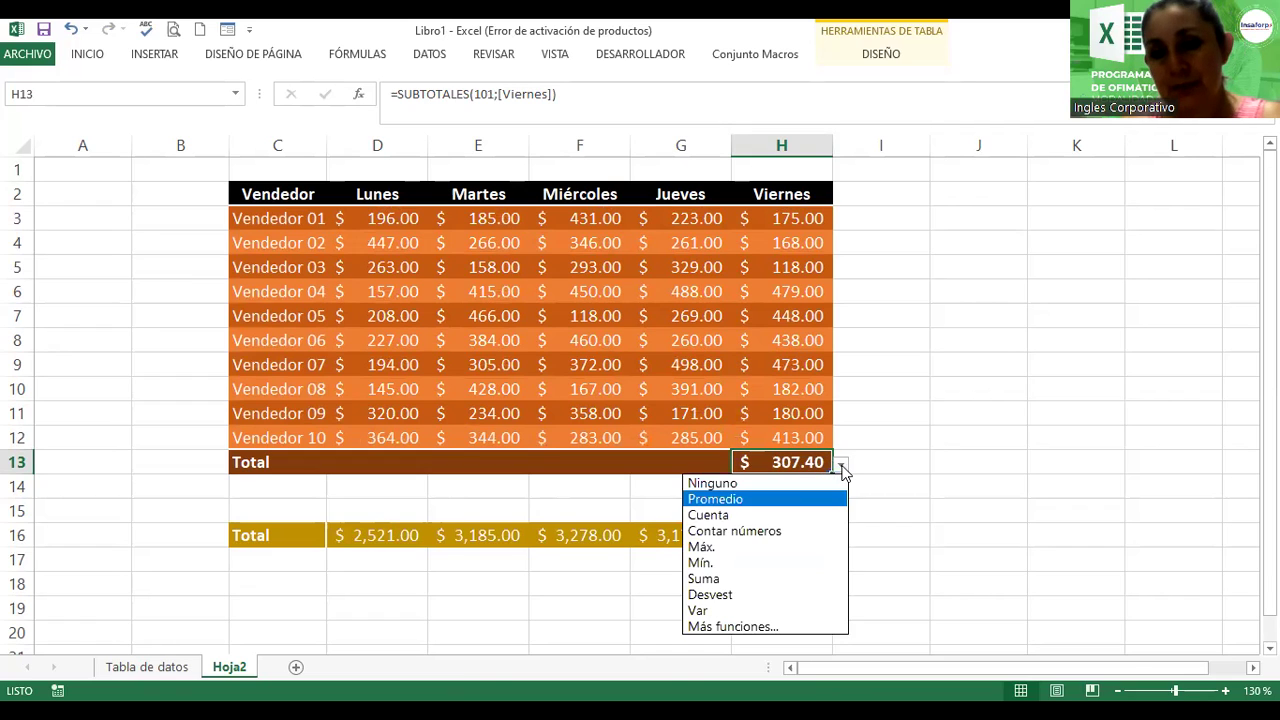
click(707, 515)
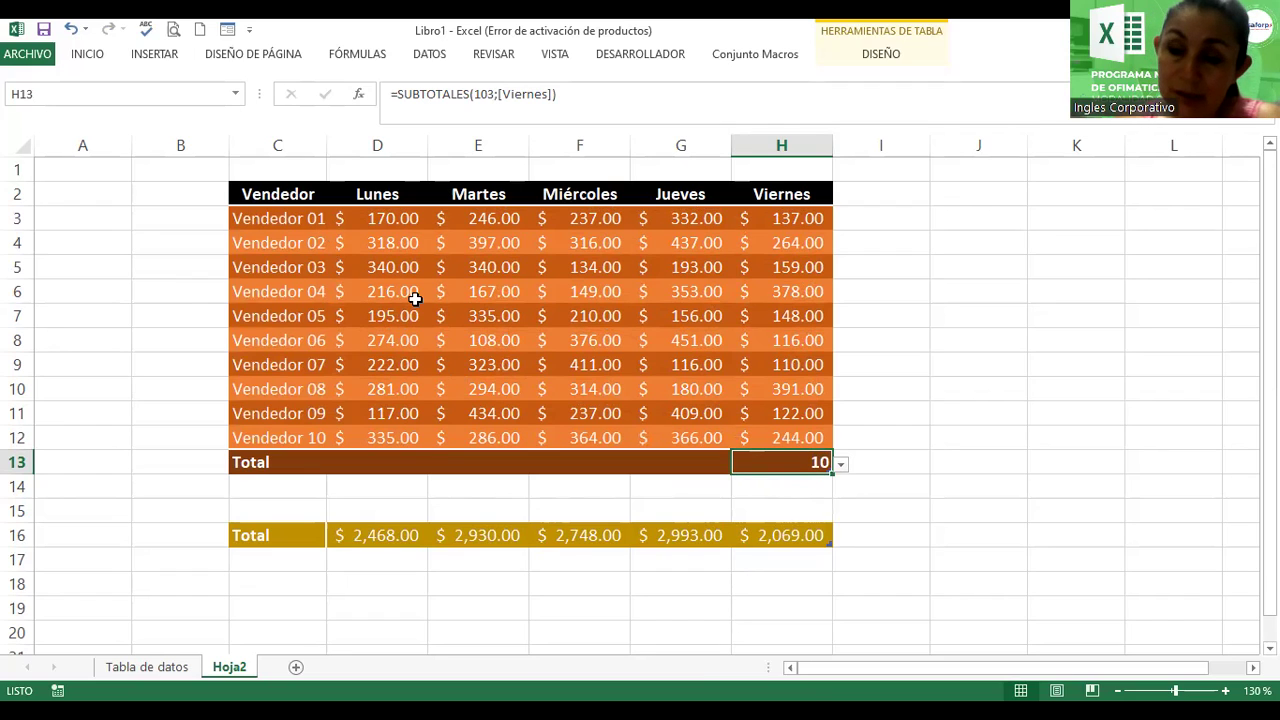
click(841, 465)
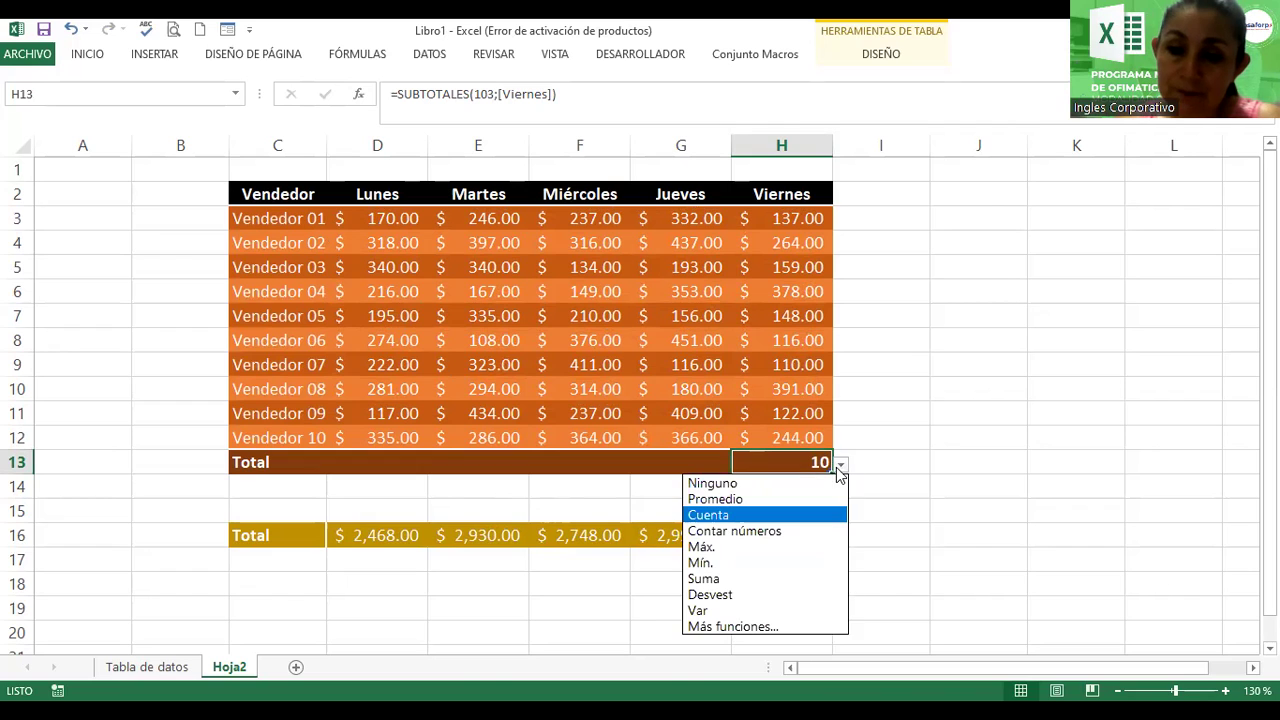
click(730, 547)
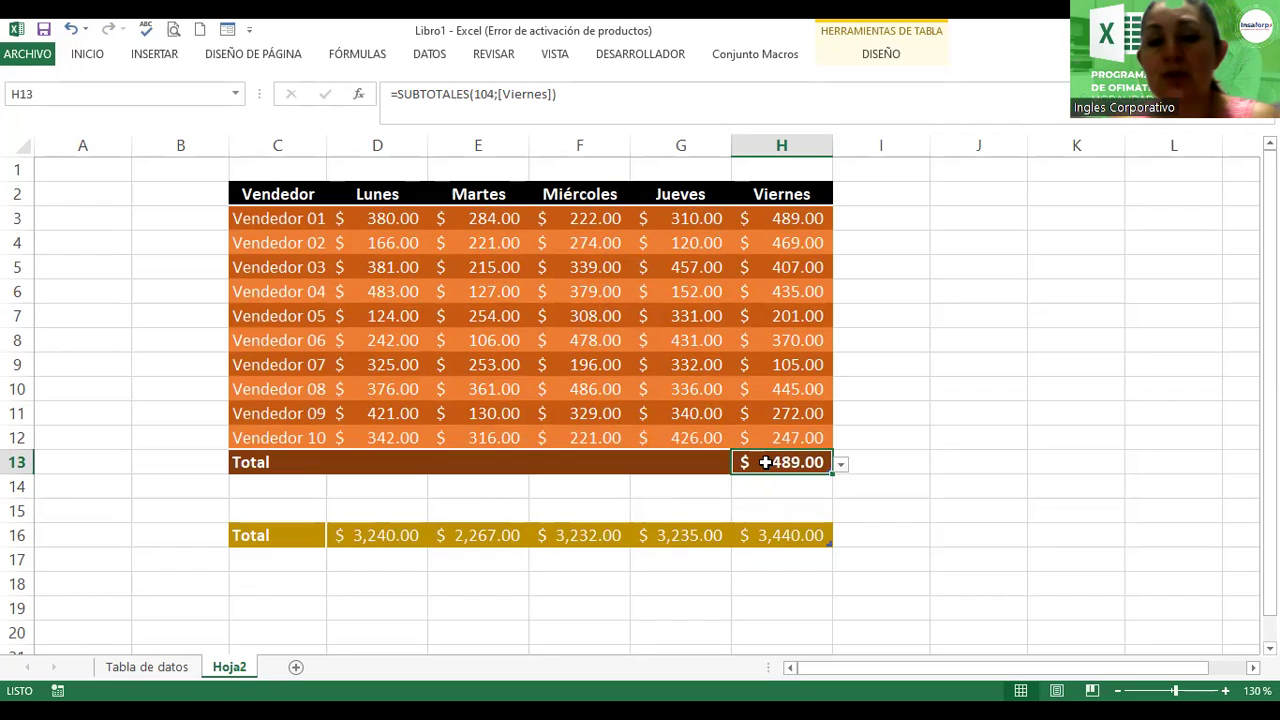
click(841, 464)
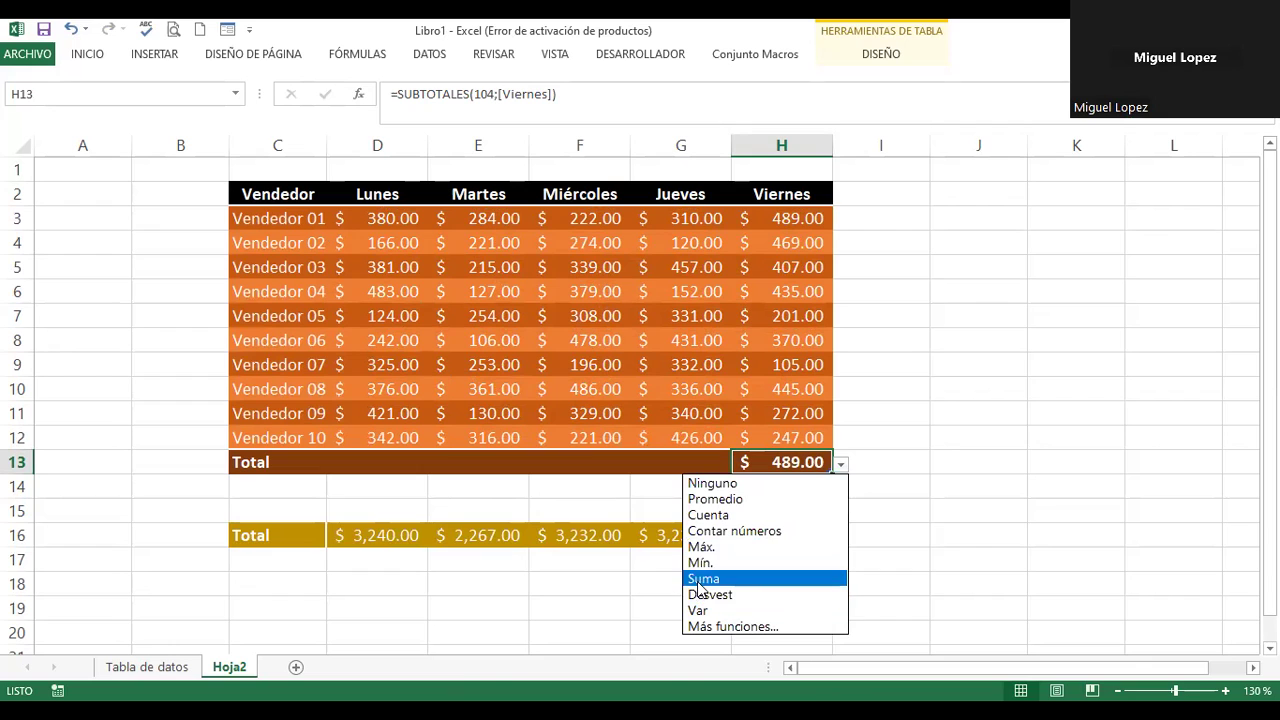
click(703, 578)
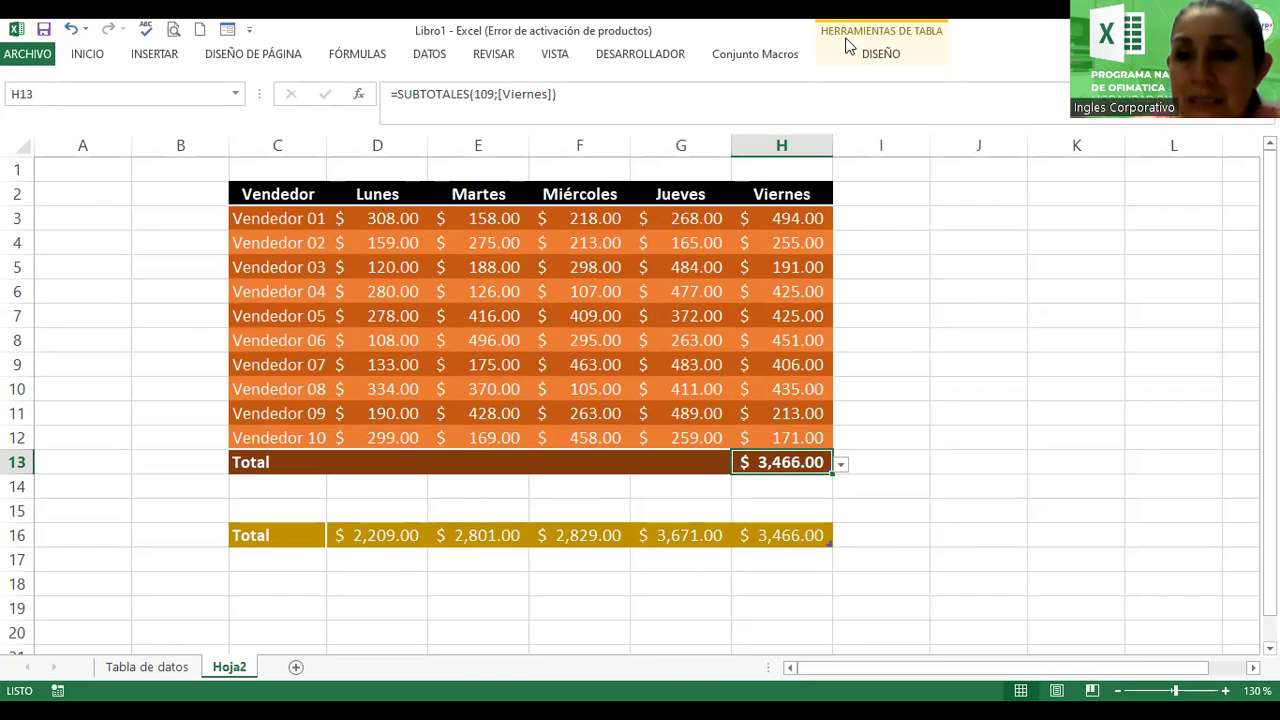
click(880, 54)
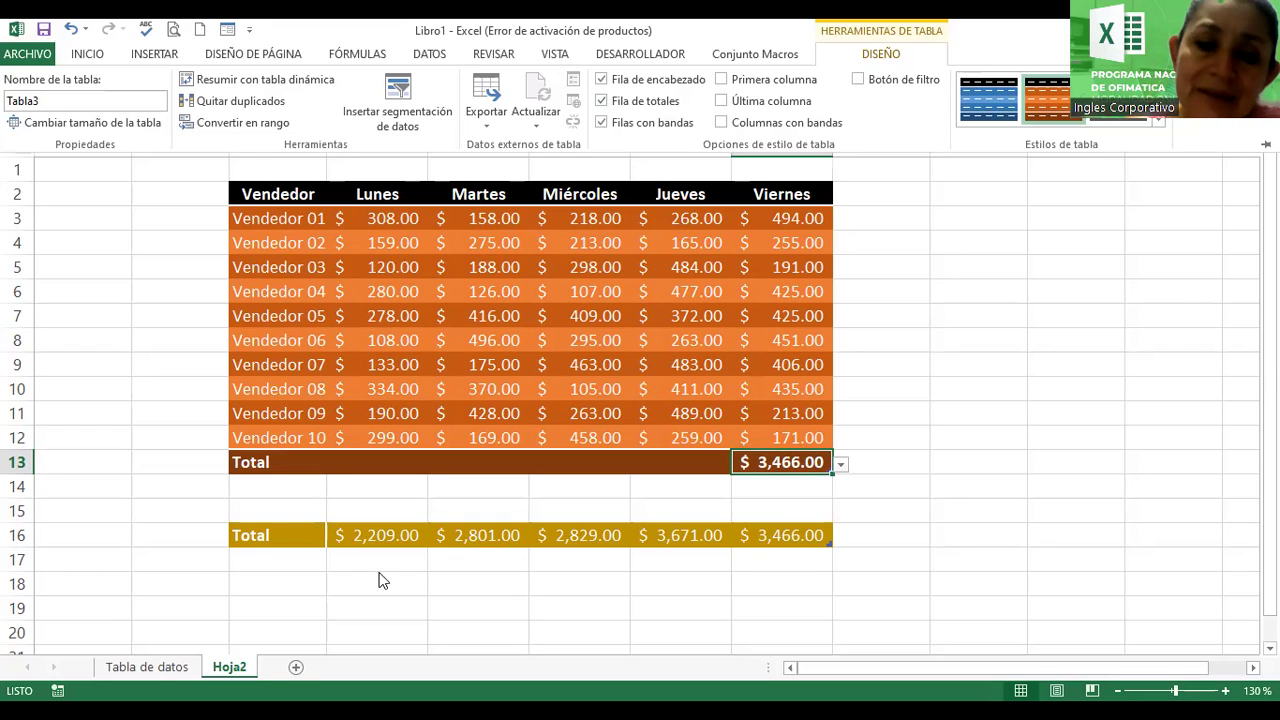
Step: Go to the Tabla de datos sheet and zoom in on the product table
click(150, 670)
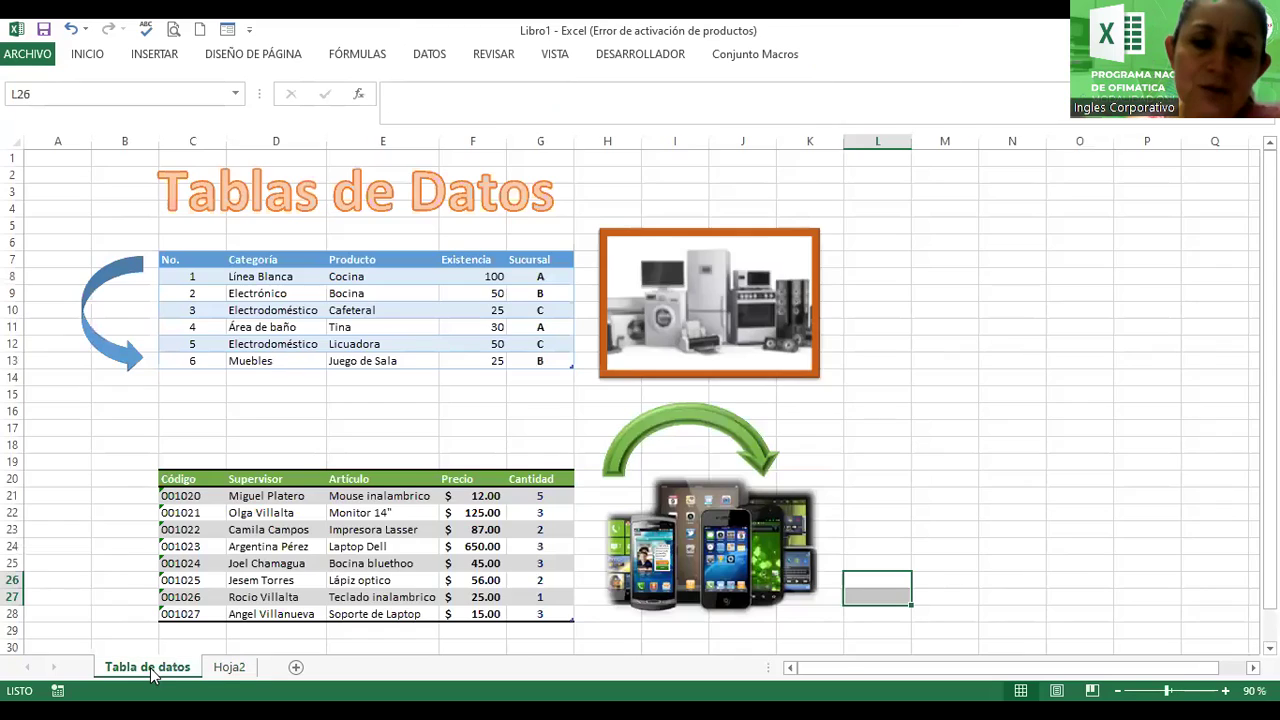
click(333, 362)
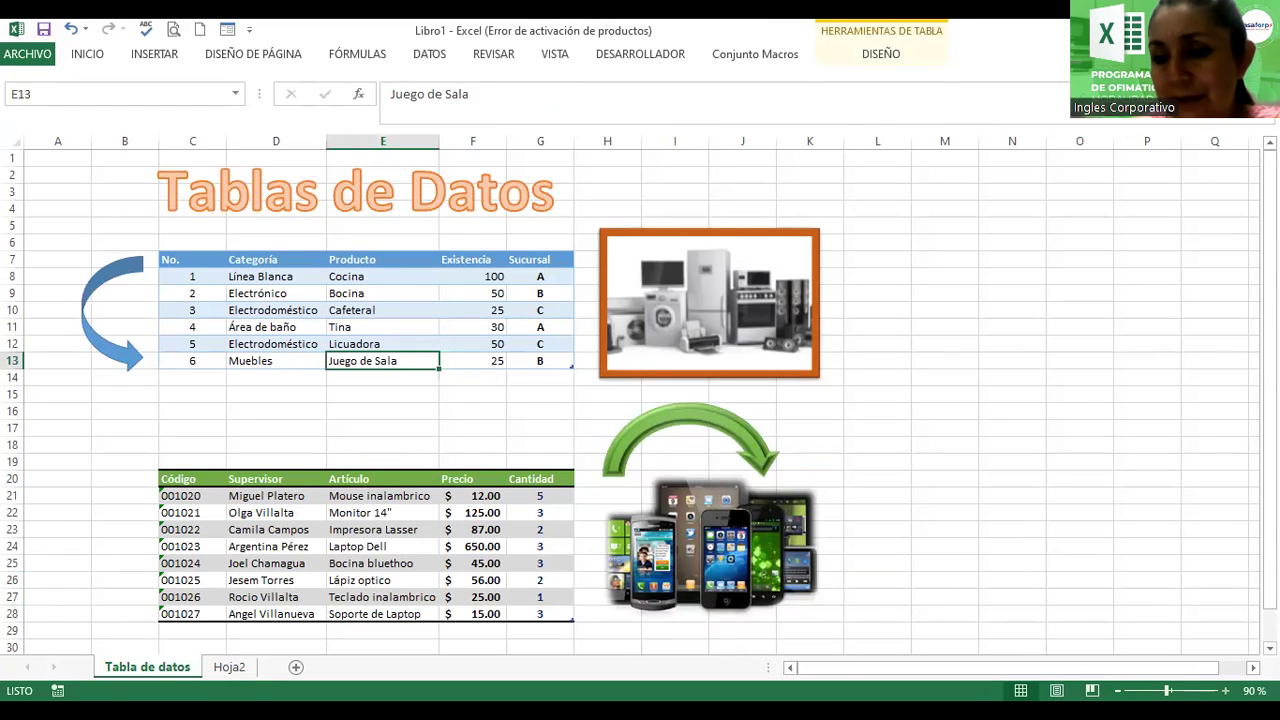
click(1224, 690)
click(1224, 690)
click(1224, 690)
click(1224, 690)
click(1224, 690)
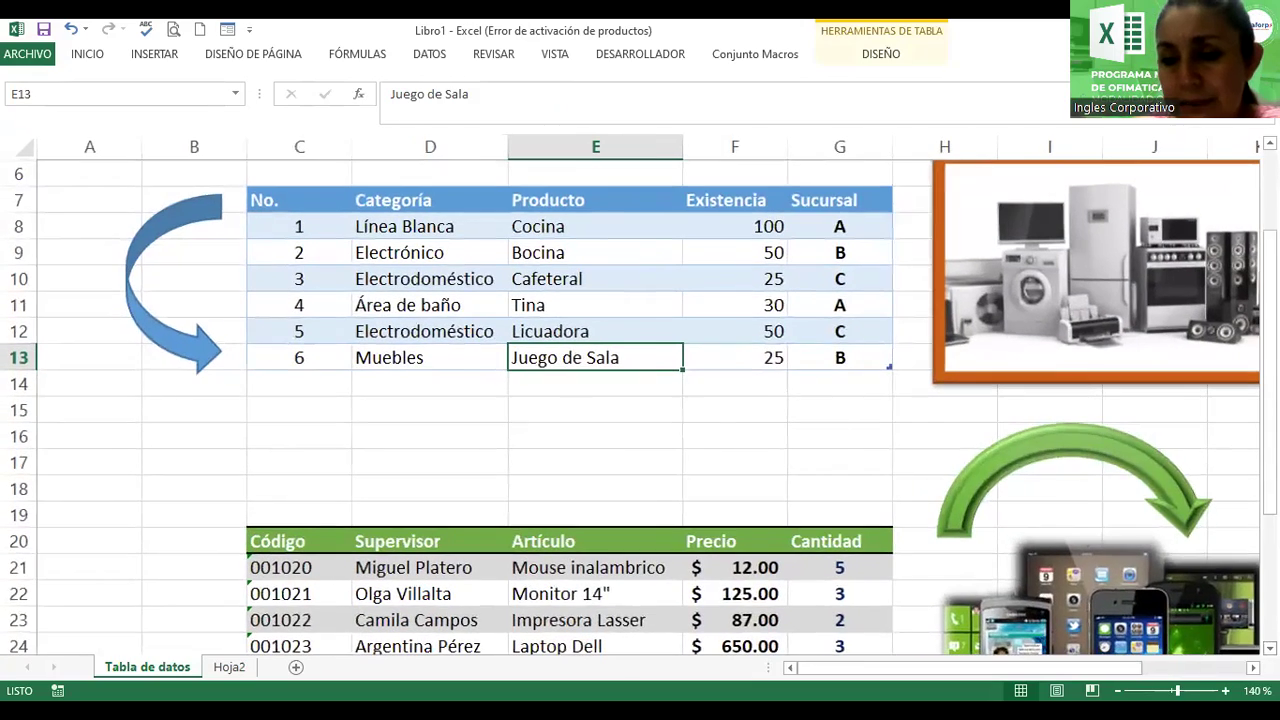
scroll(681, 467, down, 1)
scroll(681, 467, down, 1)
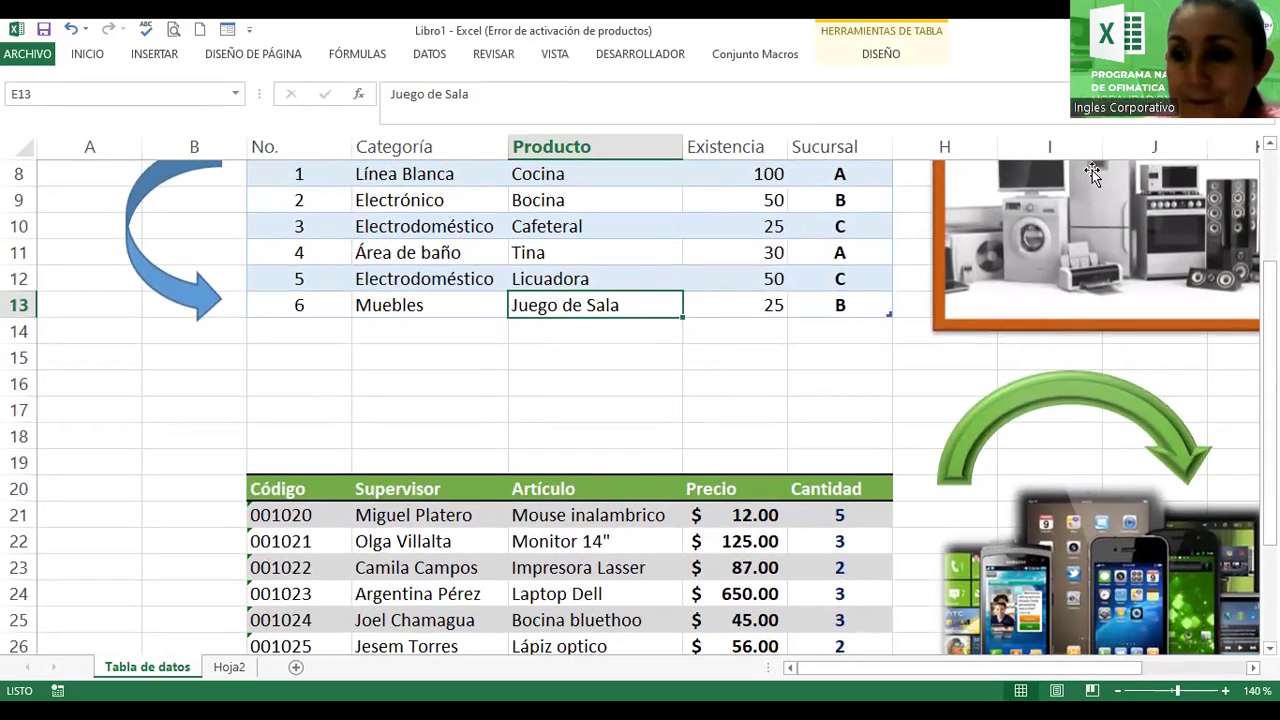
scroll(1093, 172, up, 1)
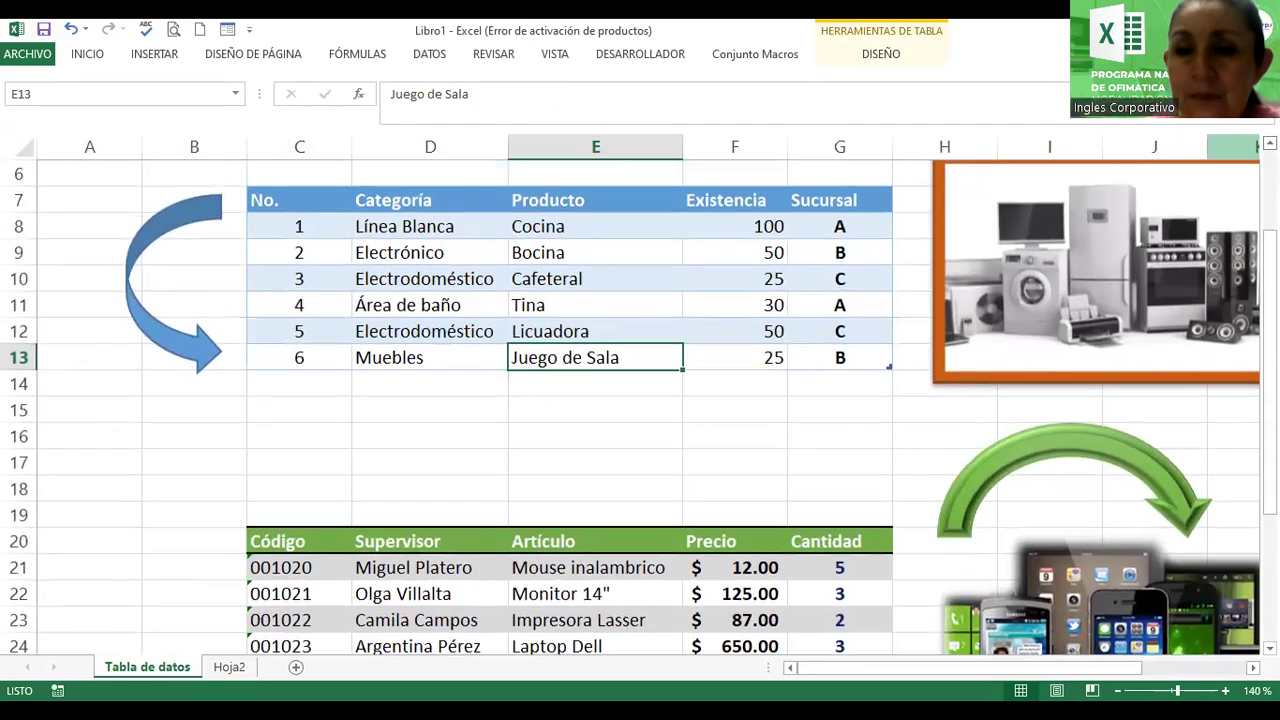
Step: Add a Total row to the product table, showing a Sucursal count of 6
click(876, 56)
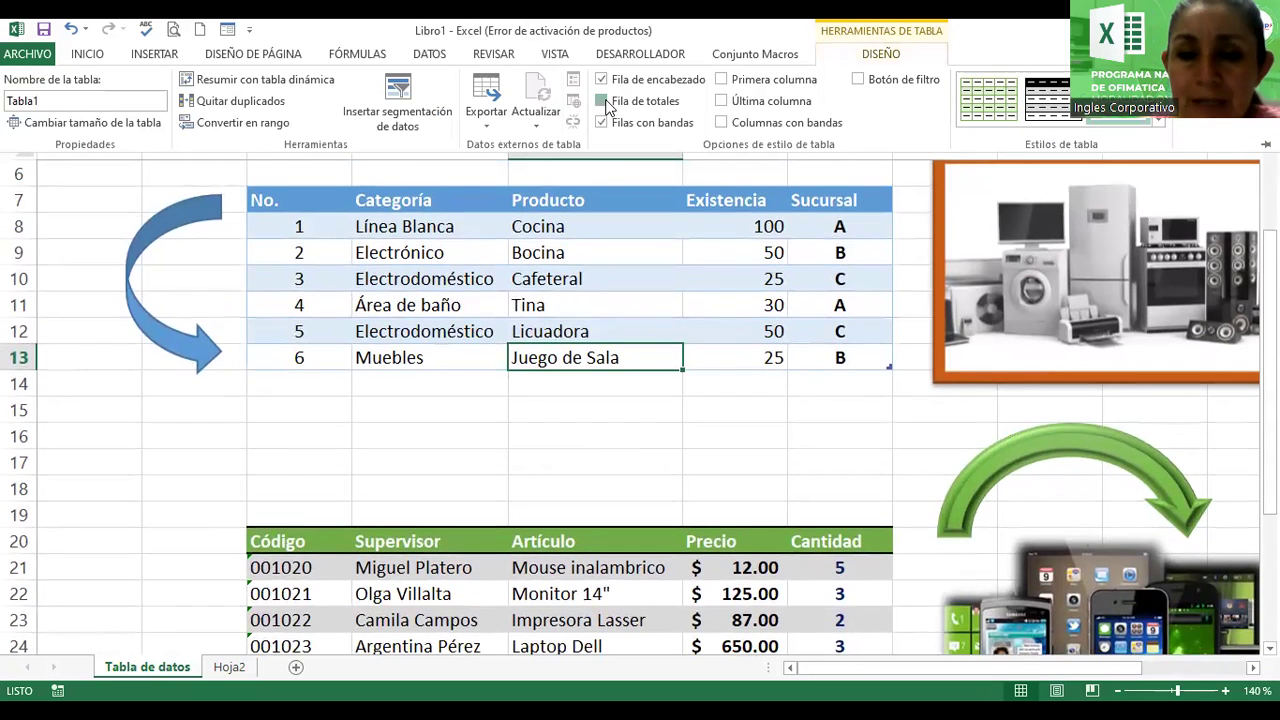
click(603, 101)
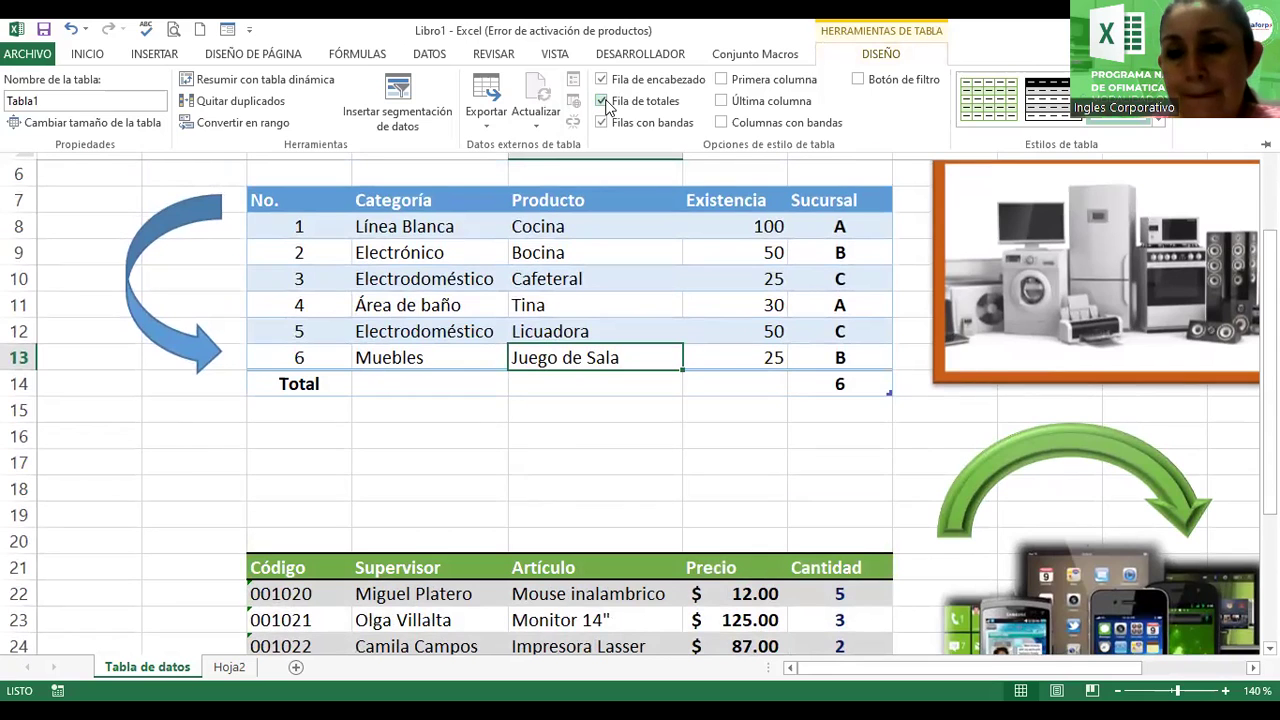
click(840, 390)
click(825, 387)
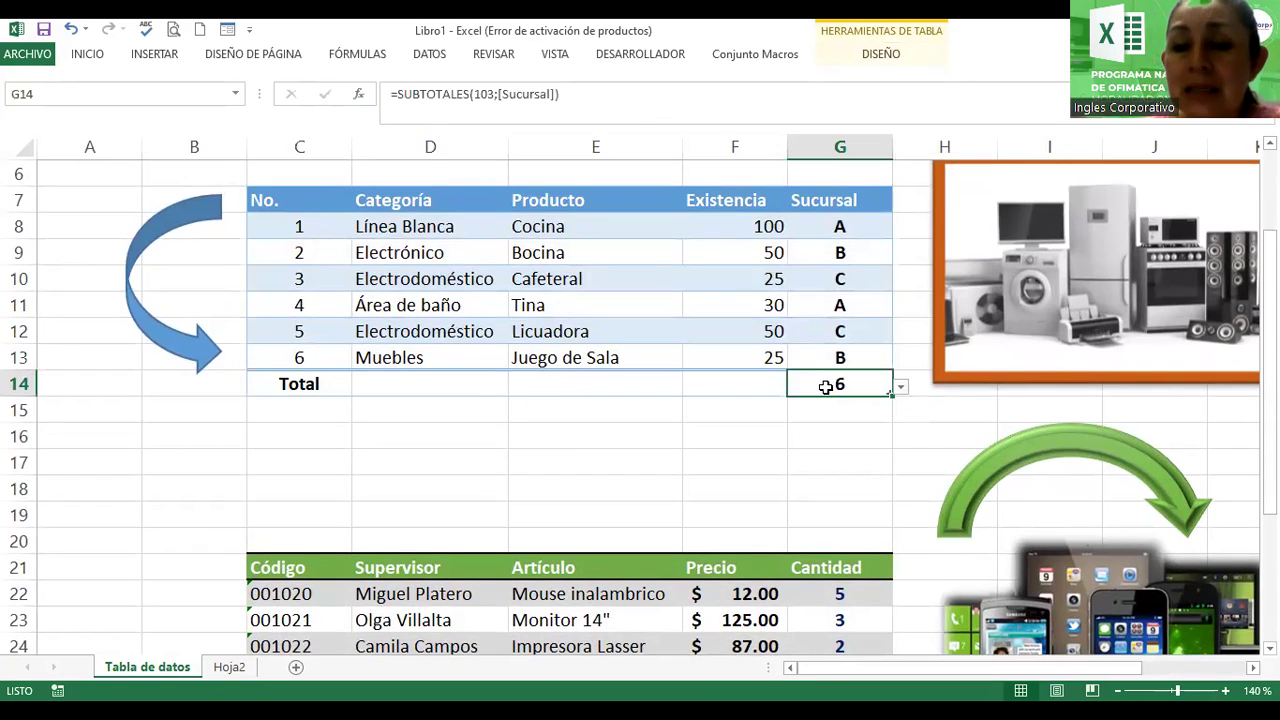
click(900, 387)
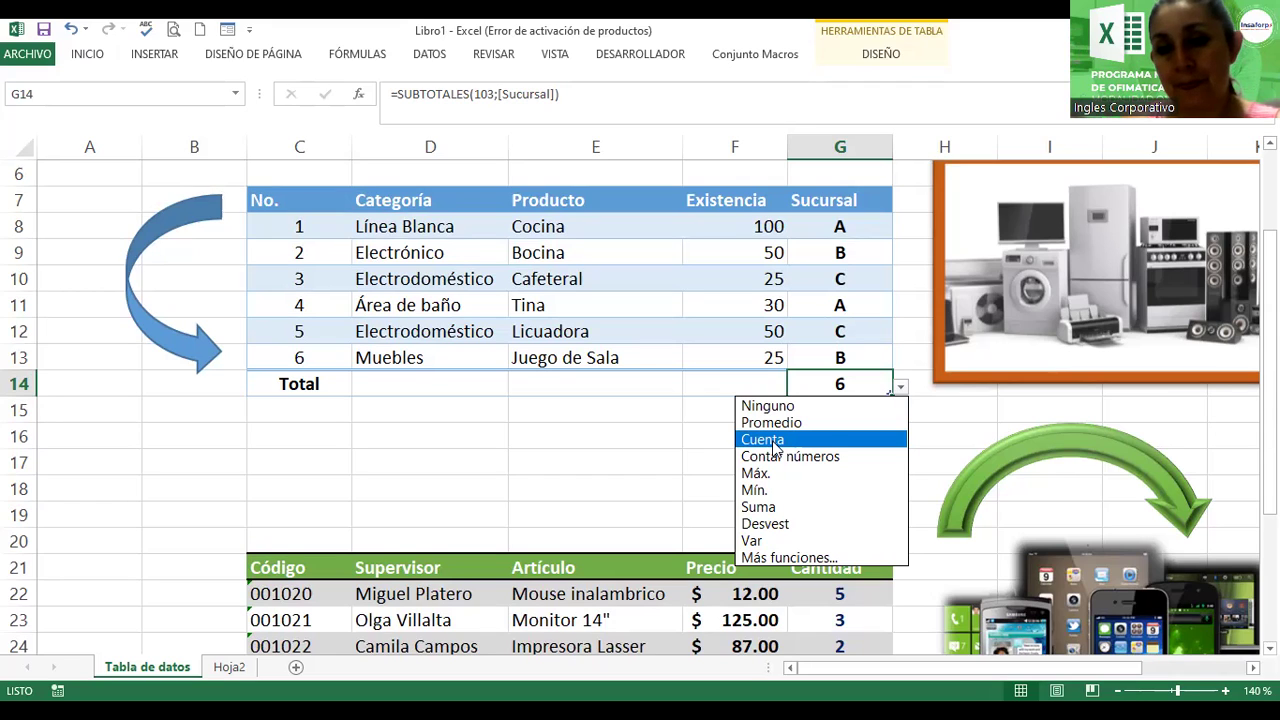
click(758, 475)
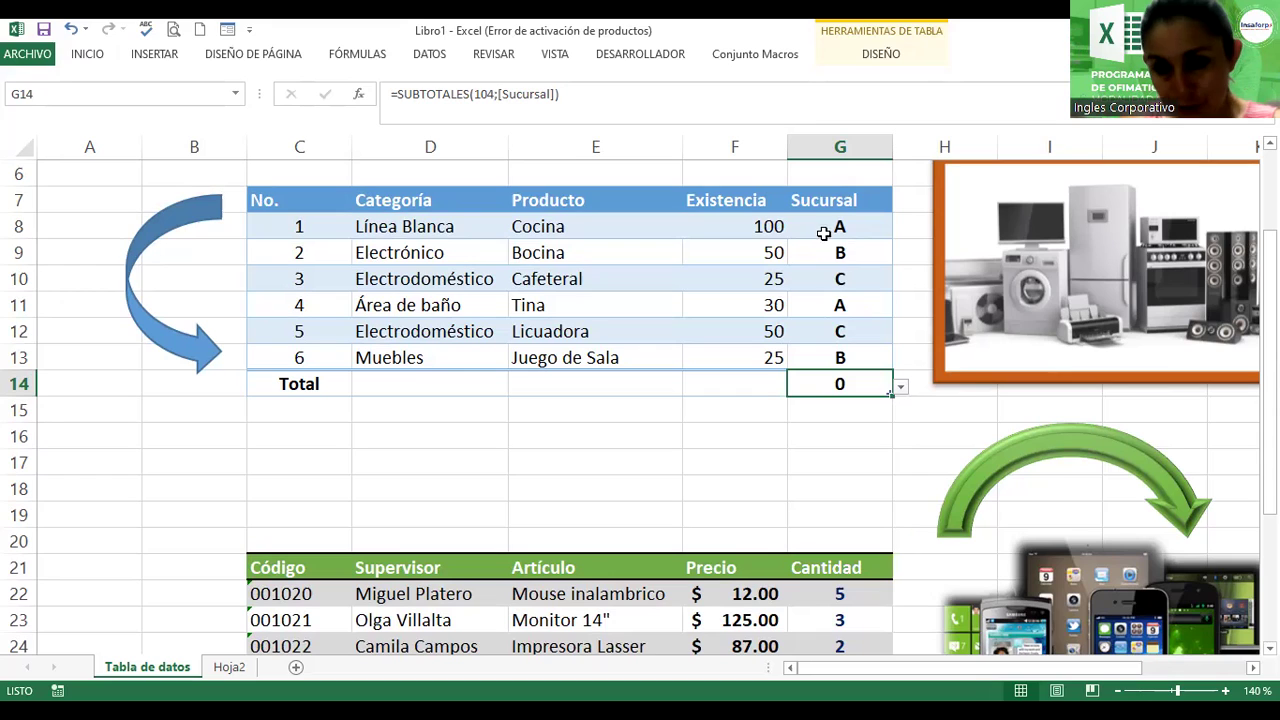
click(900, 386)
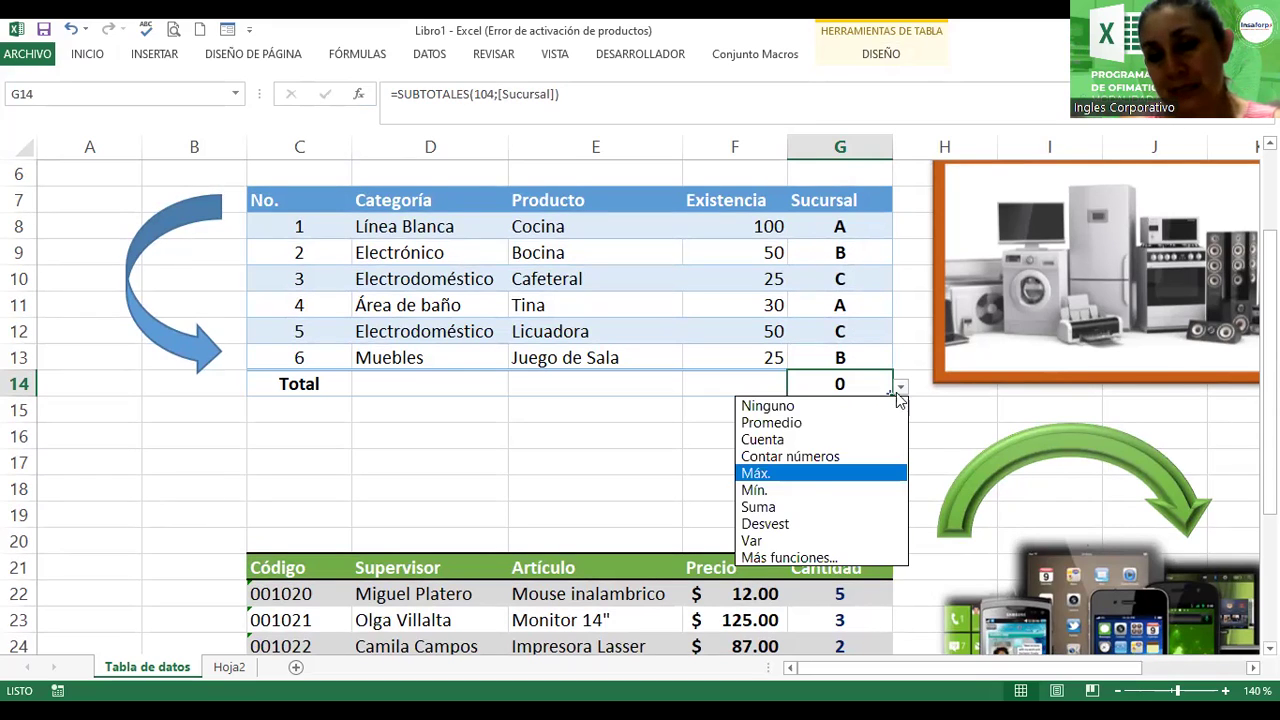
click(793, 440)
drag(1268, 300, 1268, 380)
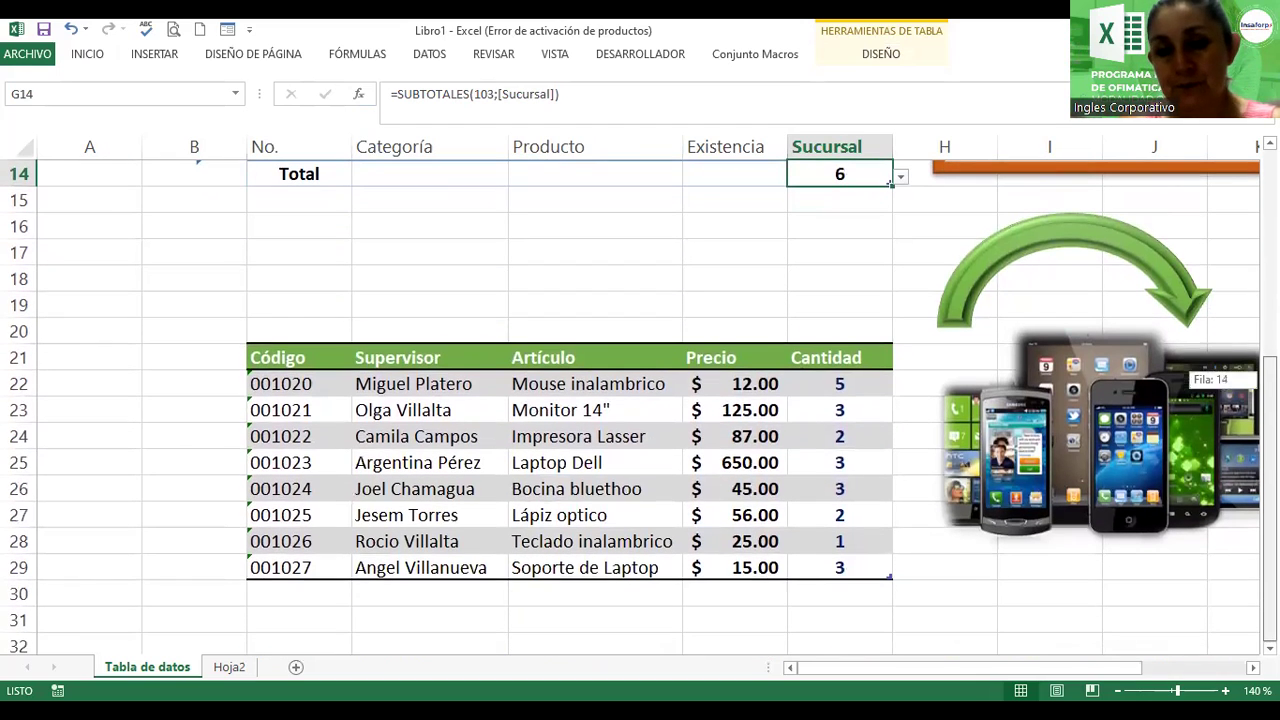
drag(1268, 380, 1268, 400)
click(609, 492)
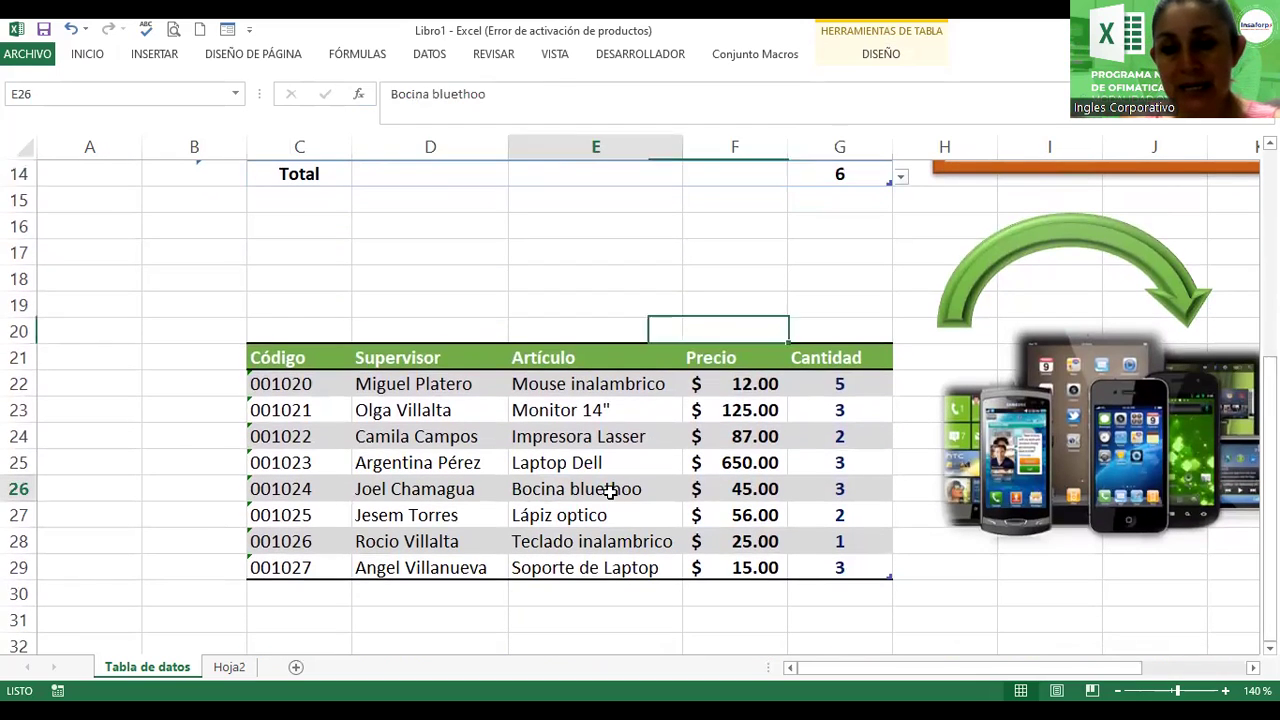
Step: Add a Total row to the lower supervisor table, totalling Cantidad to 22
click(725, 462)
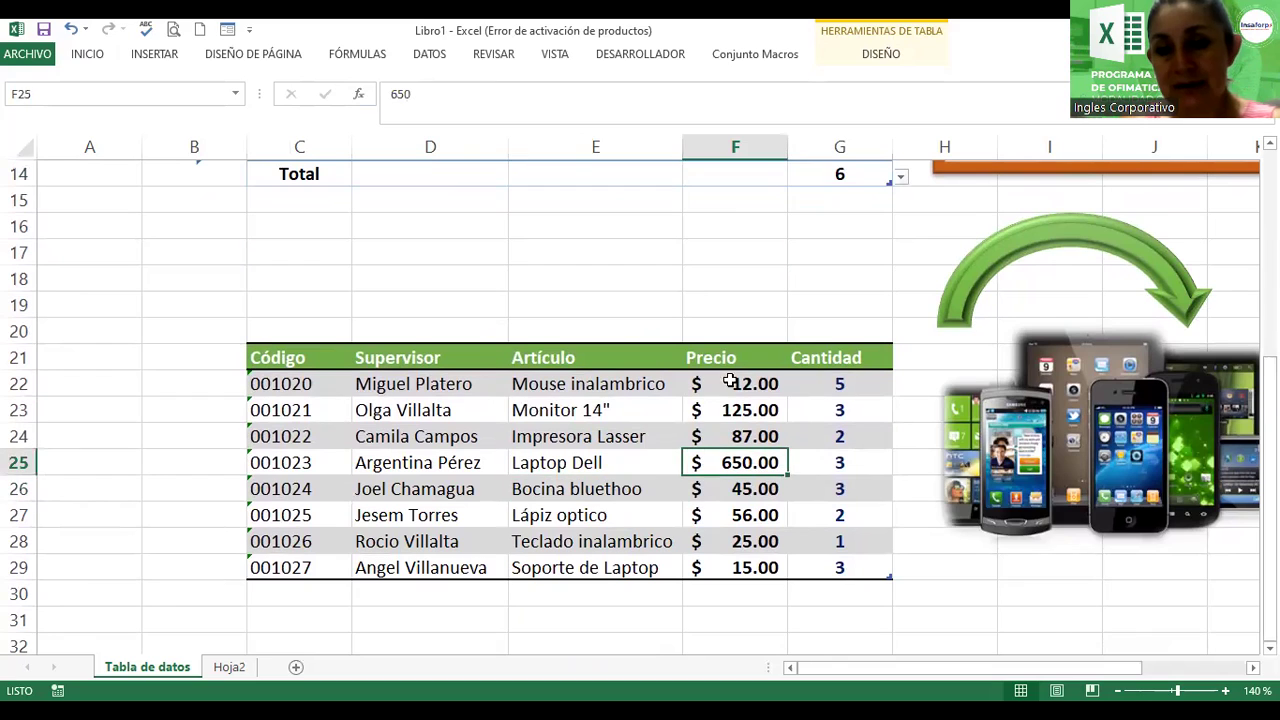
click(880, 58)
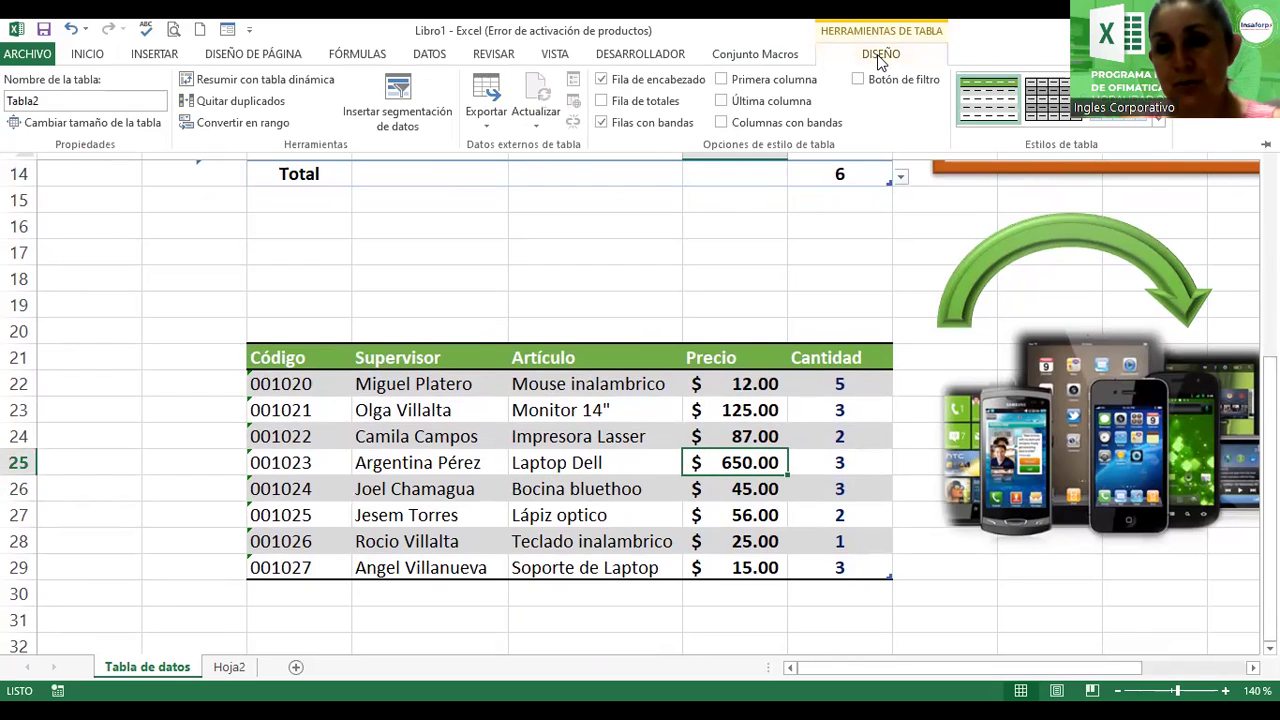
click(602, 101)
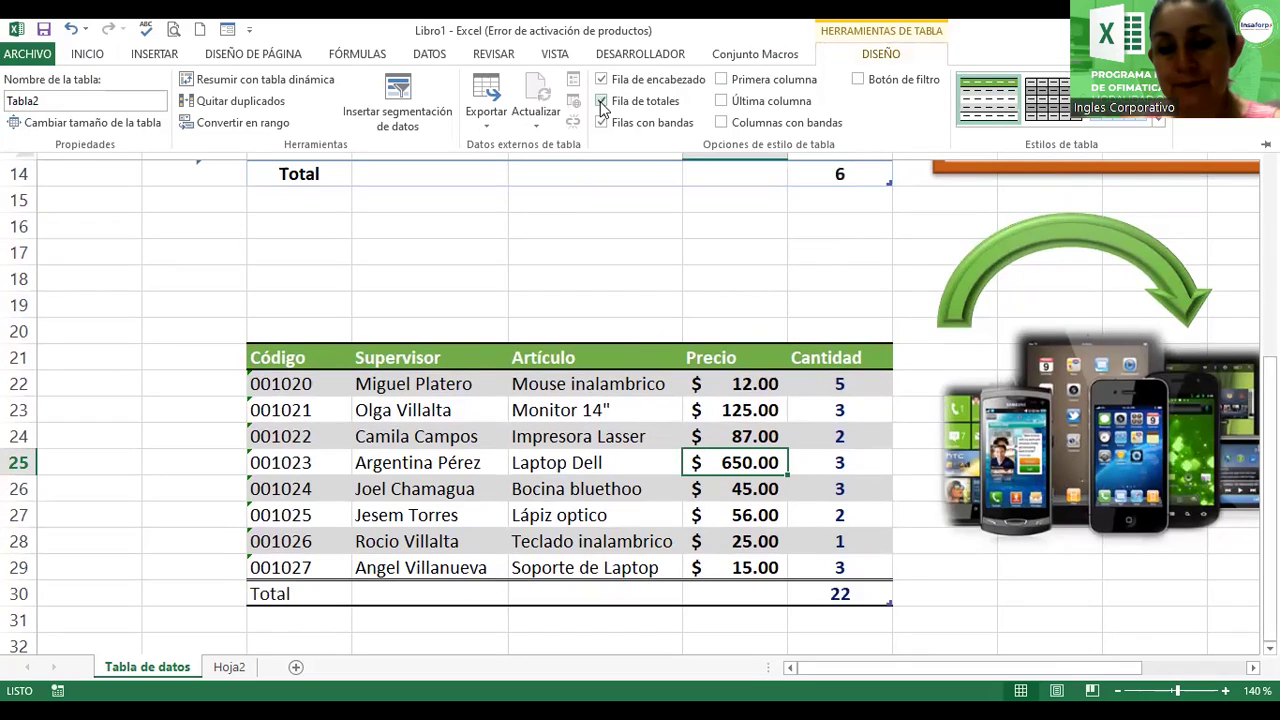
click(844, 594)
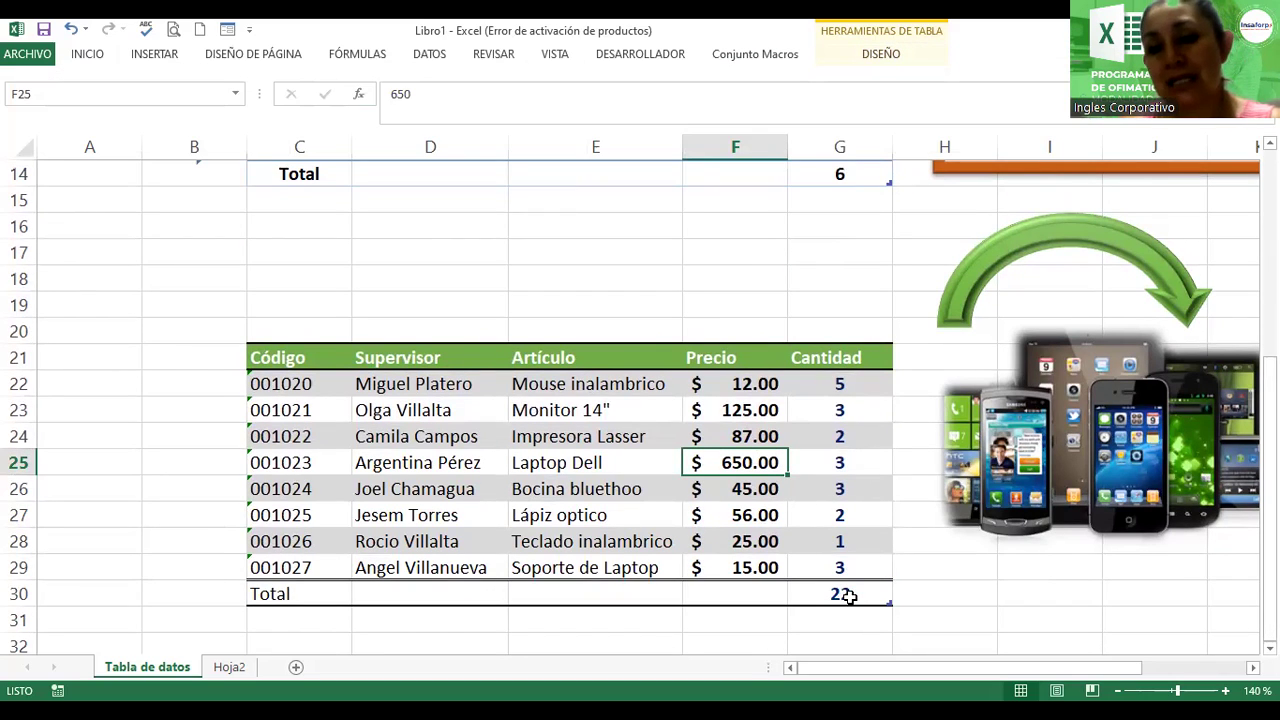
click(846, 595)
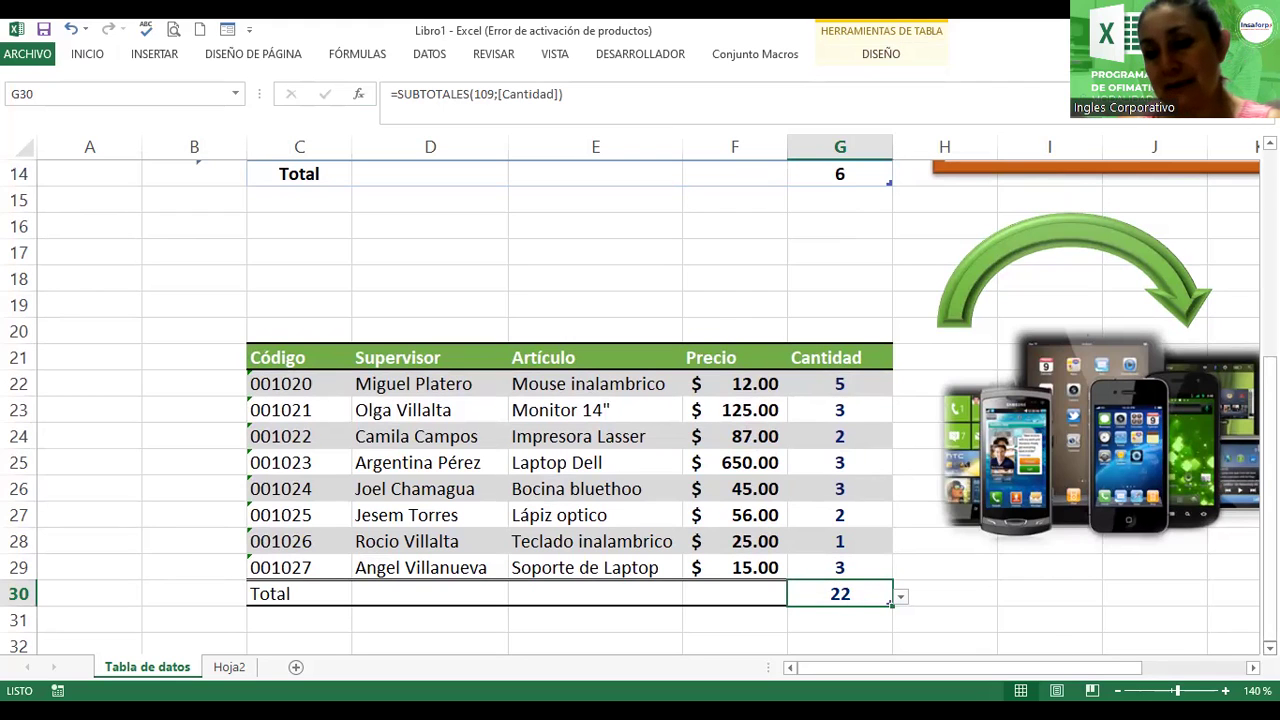
scroll(640, 400, down, 1)
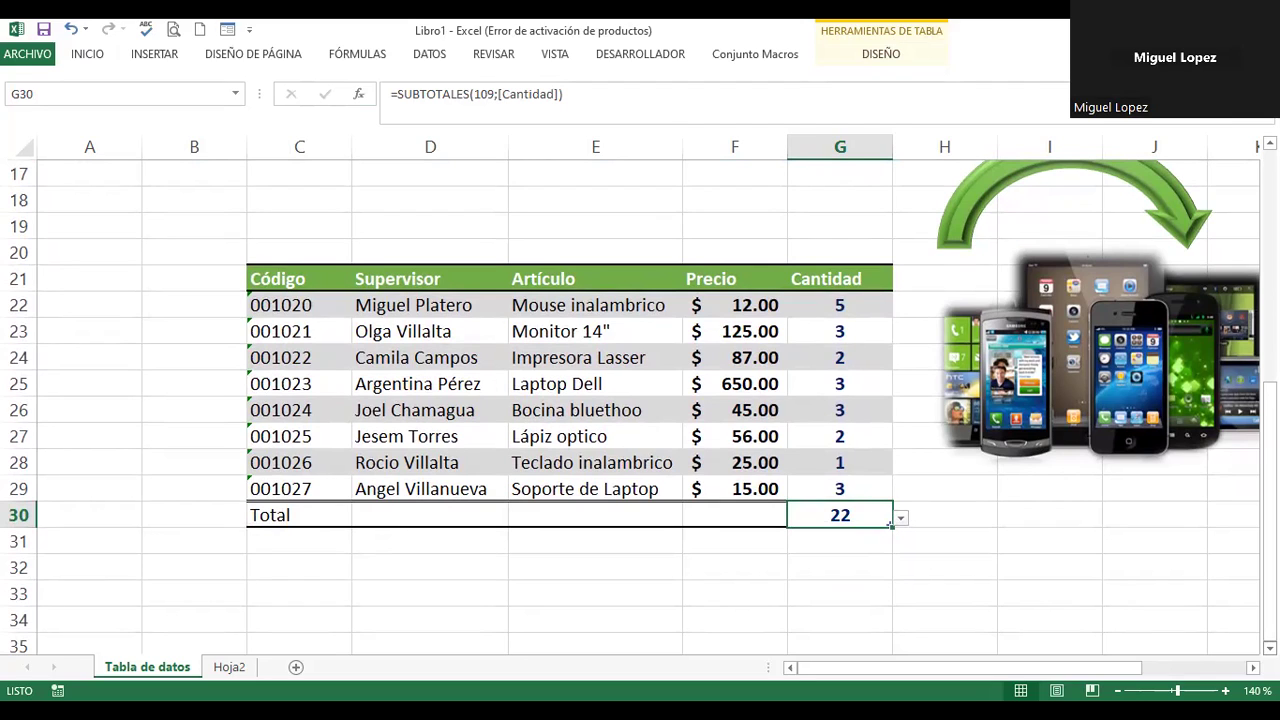
Step: Enter =SUMA(F22:F29) in F30 and format the $1,015.00 result as Contabilidad
click(725, 517)
text(=s)
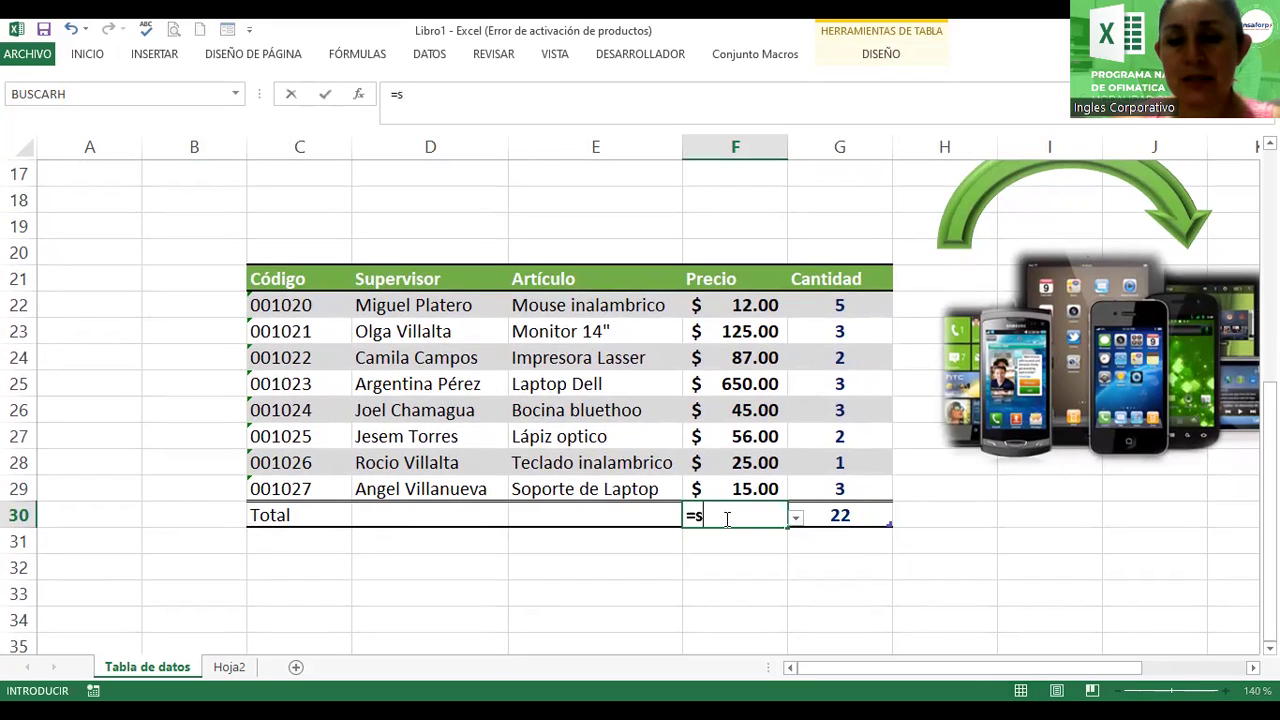
text(uma()
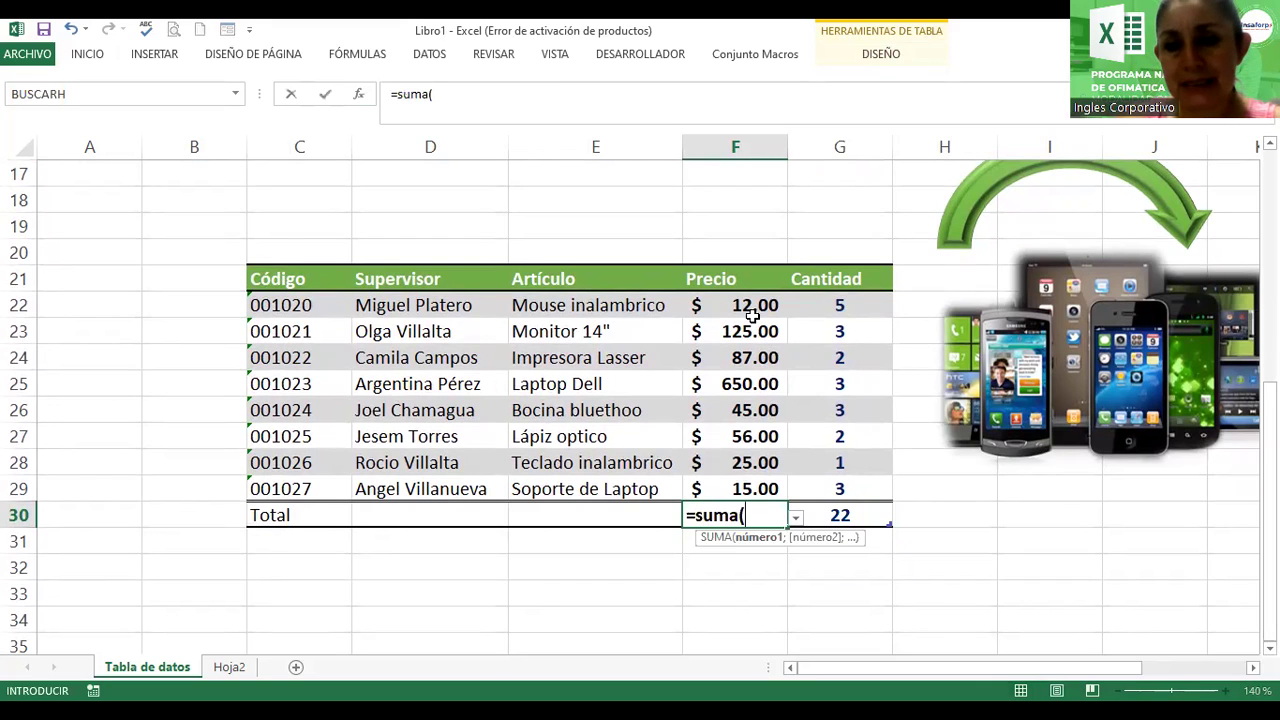
drag(752, 306, 748, 467)
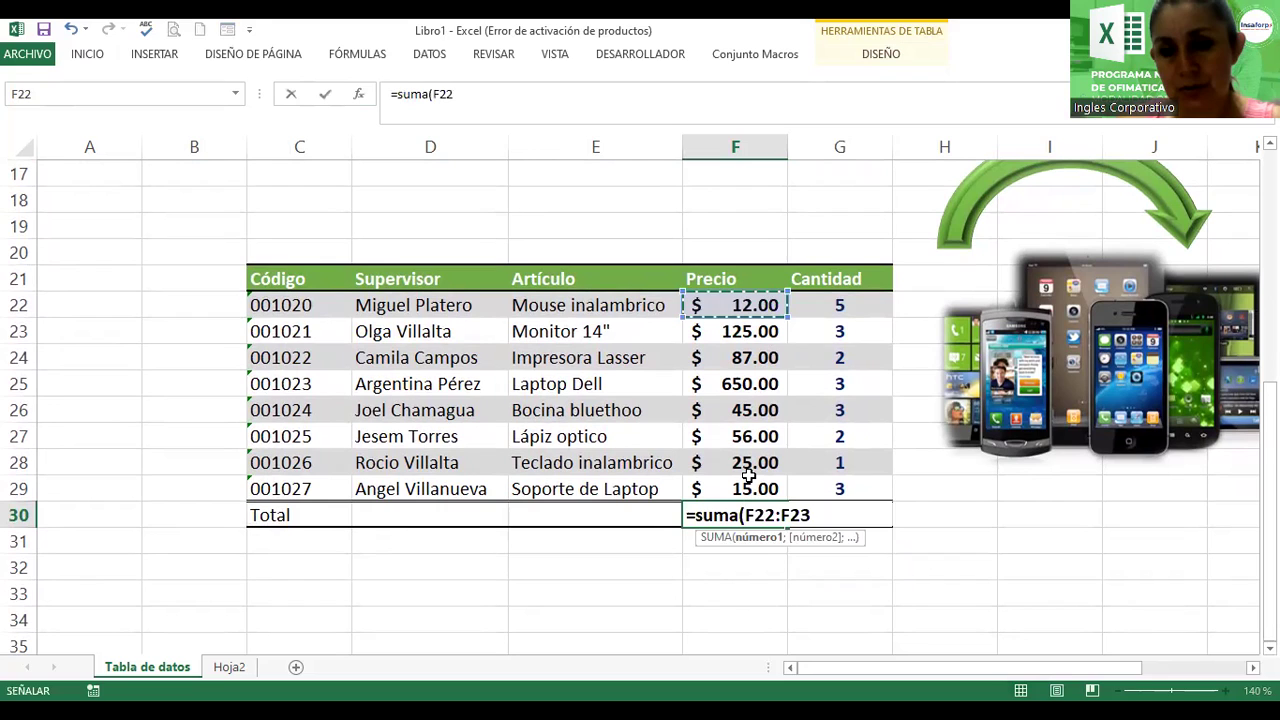
key(Return)
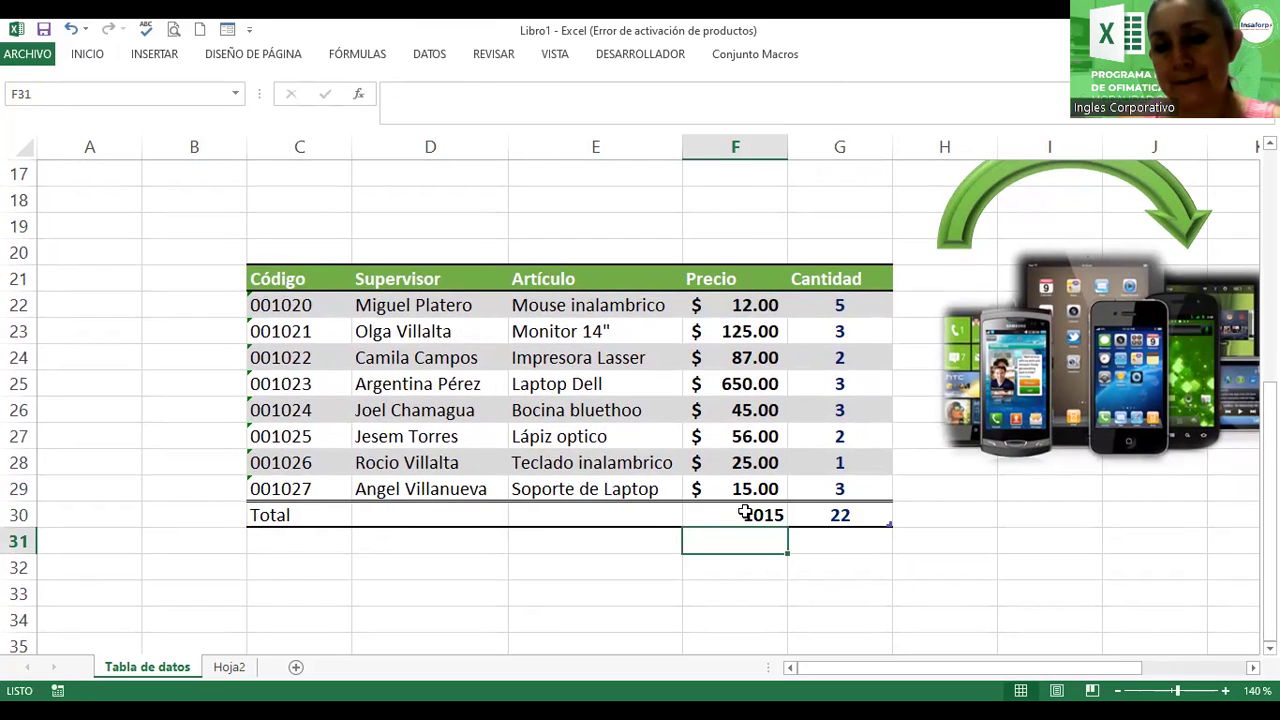
click(745, 515)
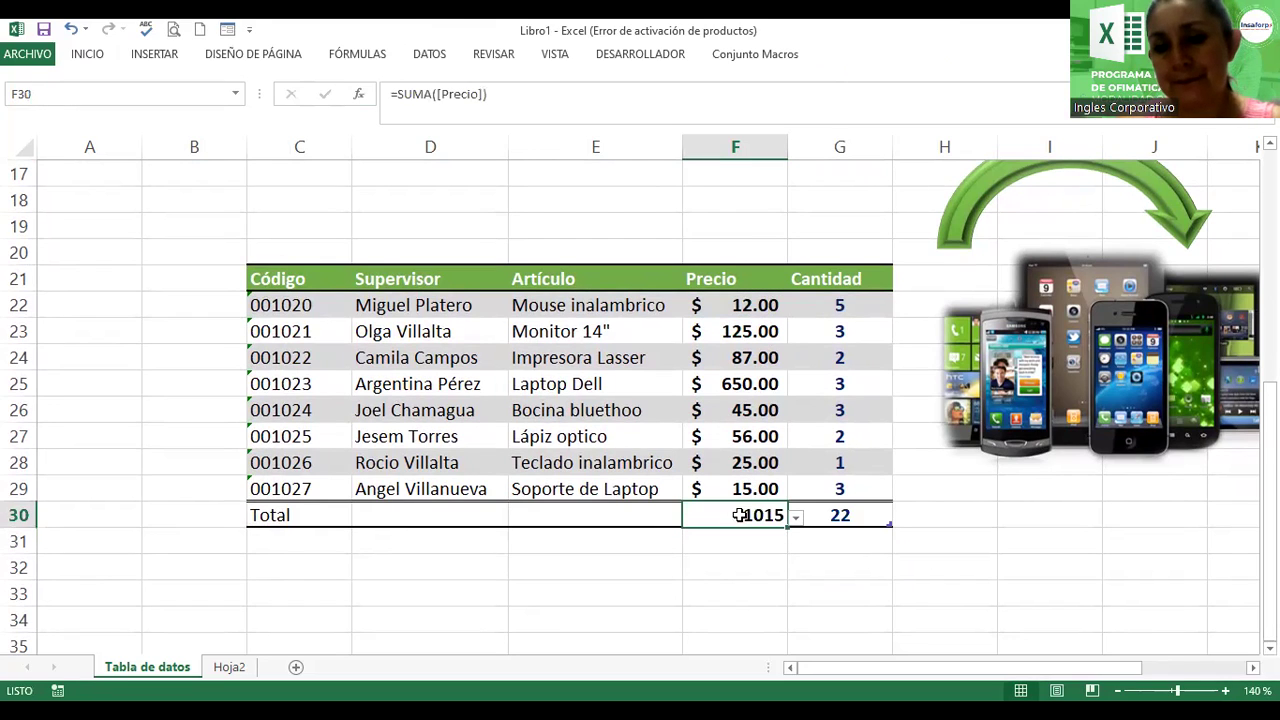
click(87, 54)
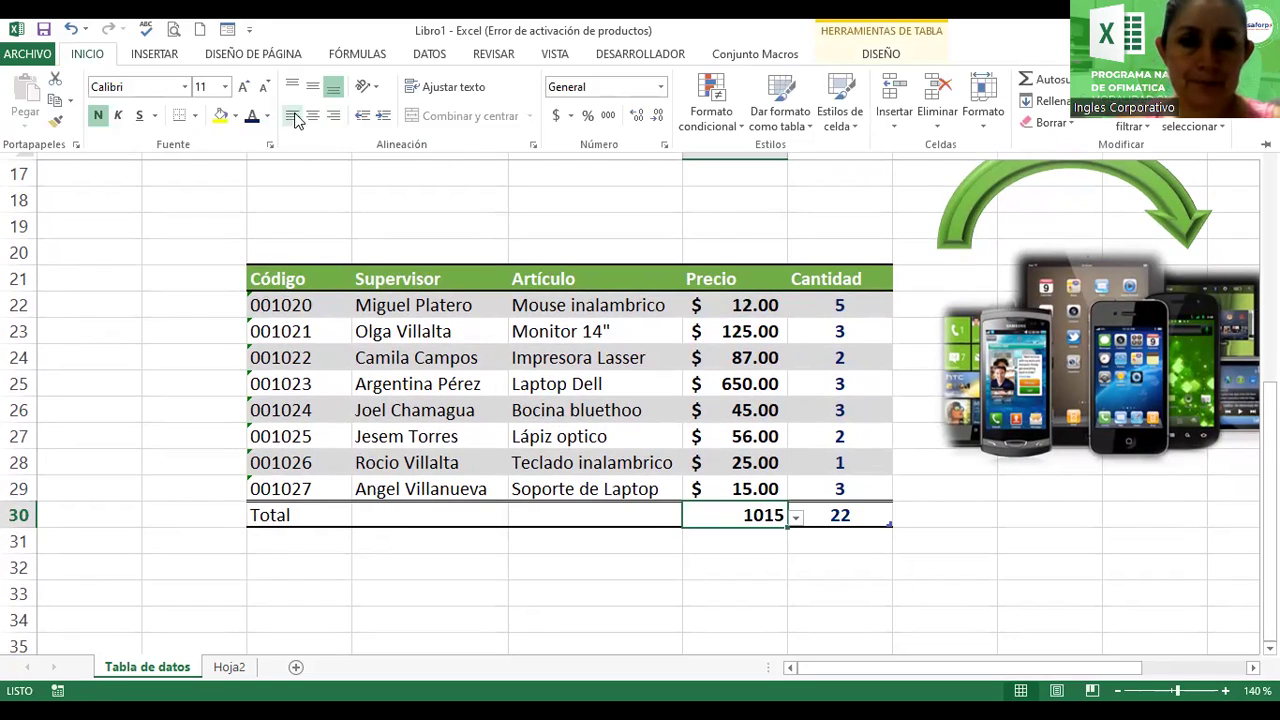
click(556, 115)
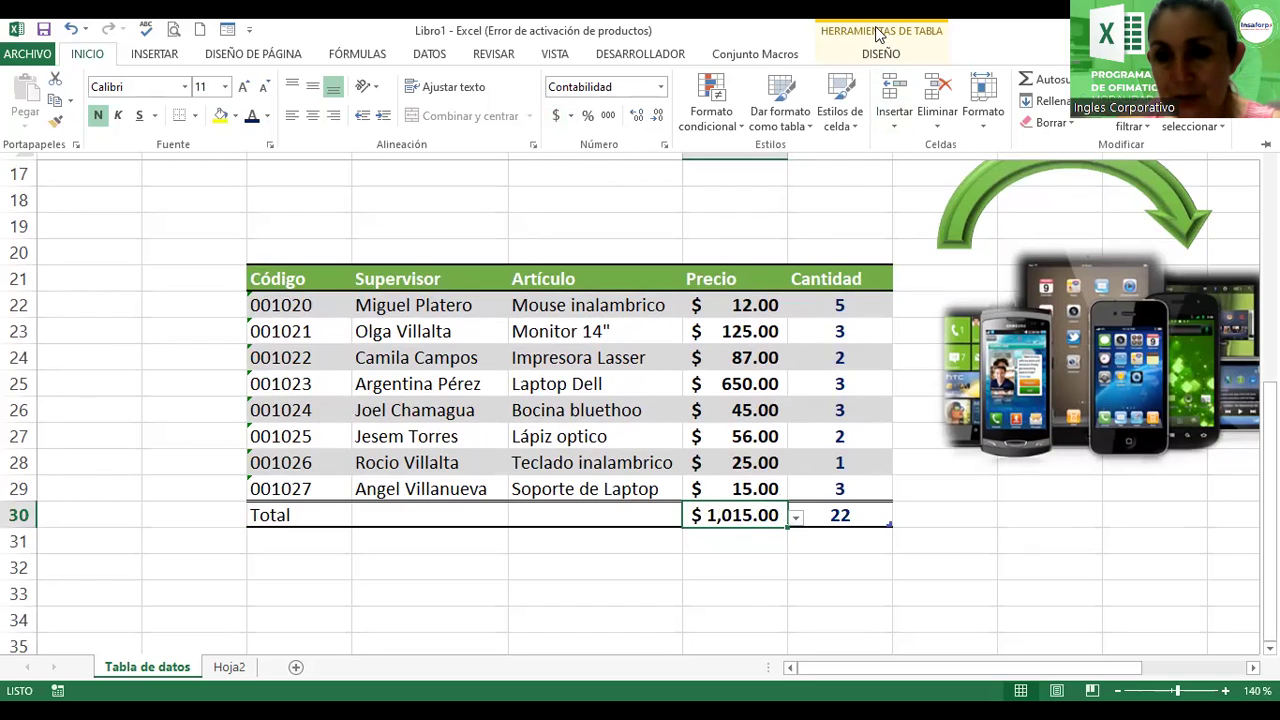
Step: Hide the filter buttons on the supervisor table's headers
click(878, 57)
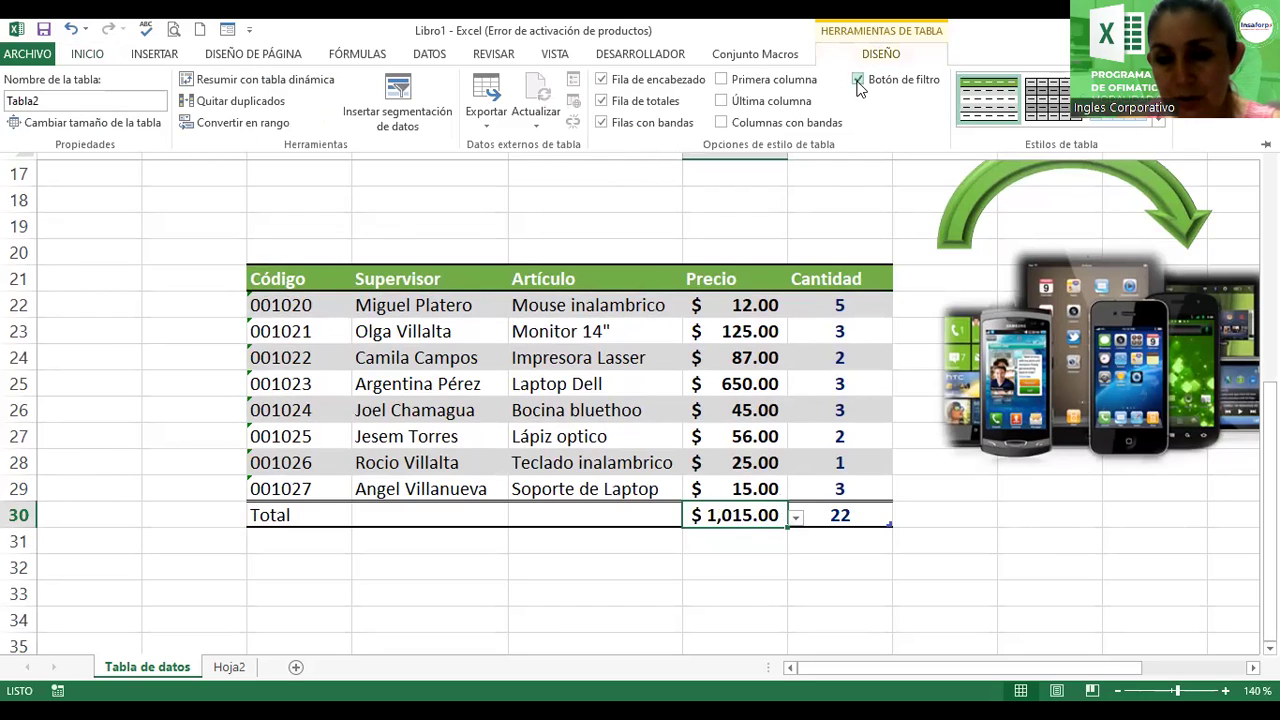
click(858, 80)
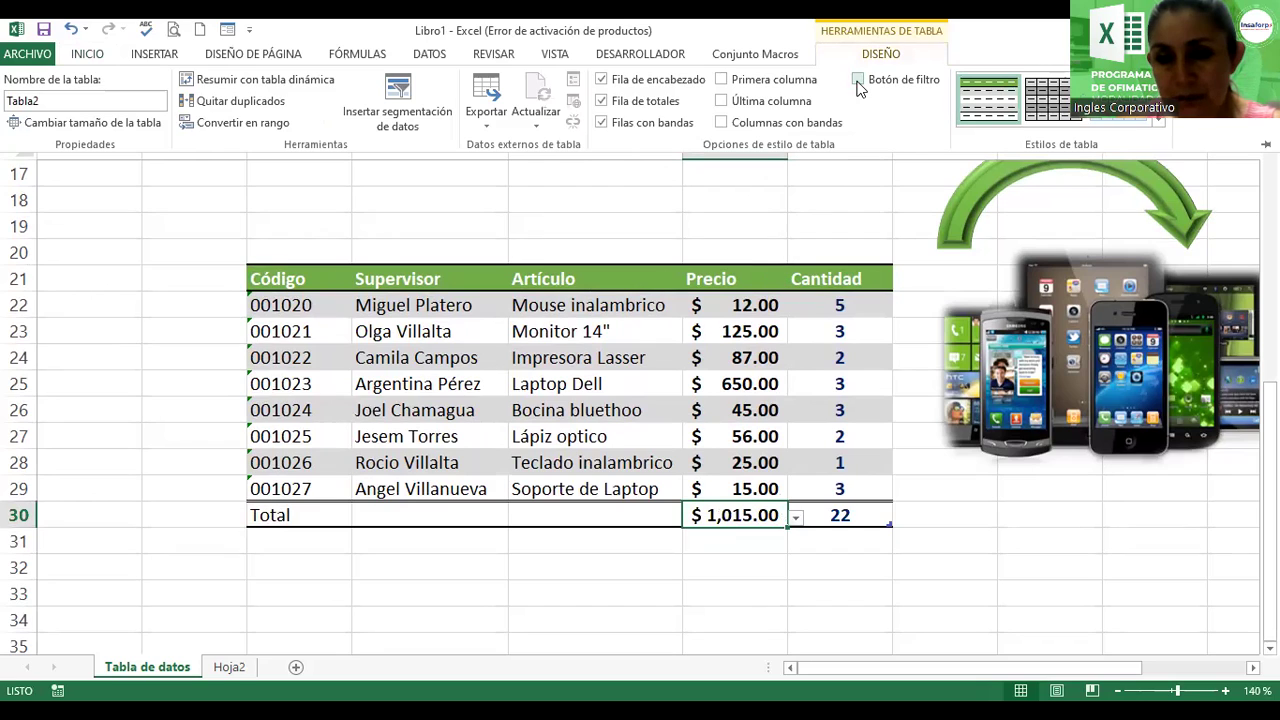
click(735, 546)
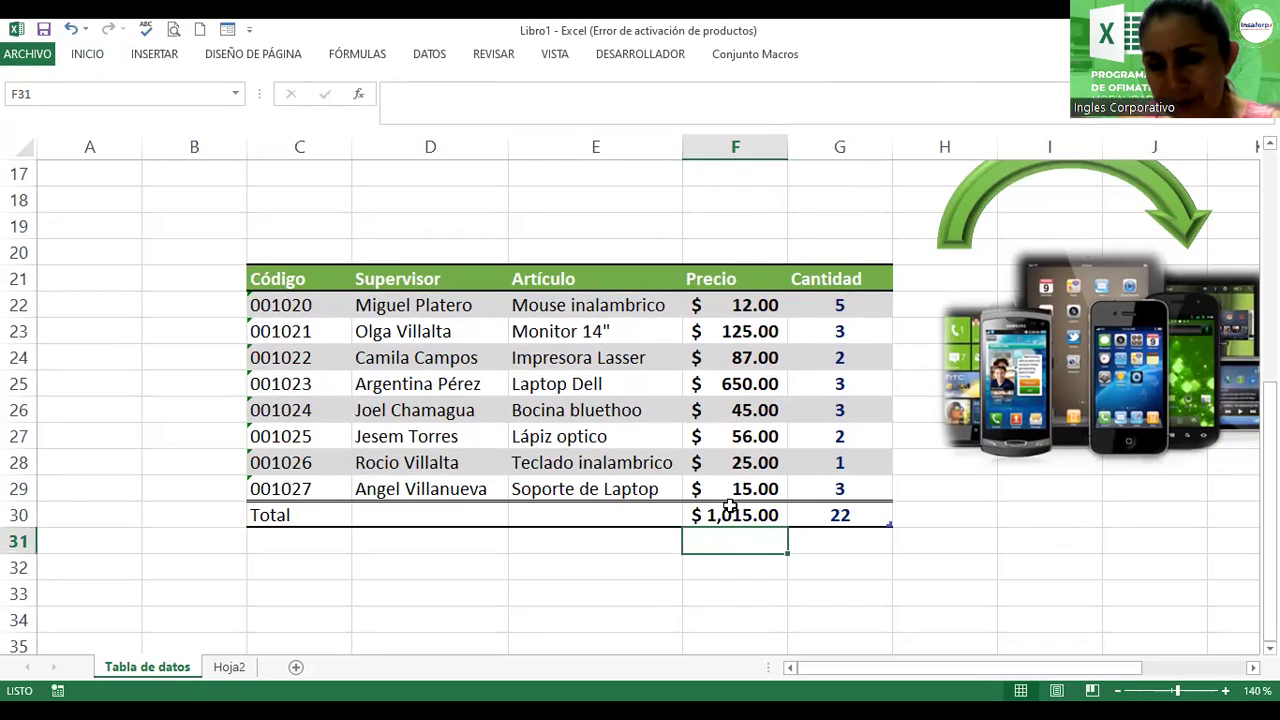
click(833, 560)
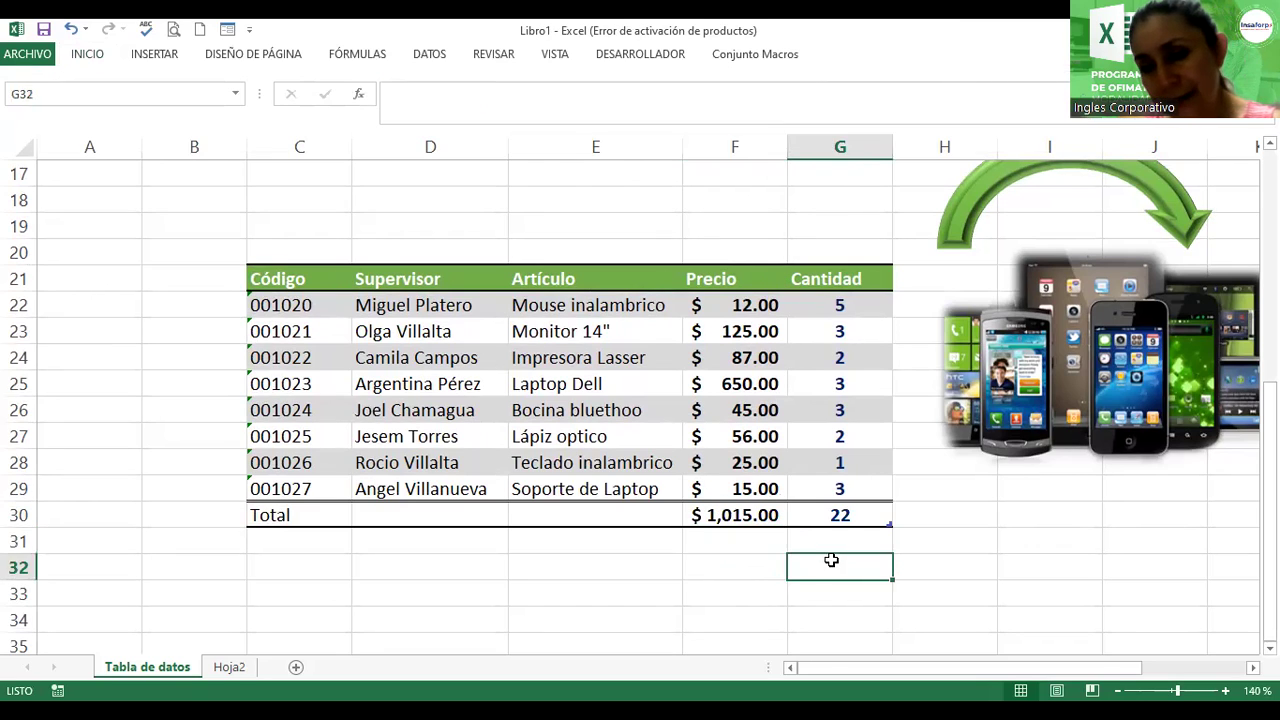
click(752, 516)
click(797, 518)
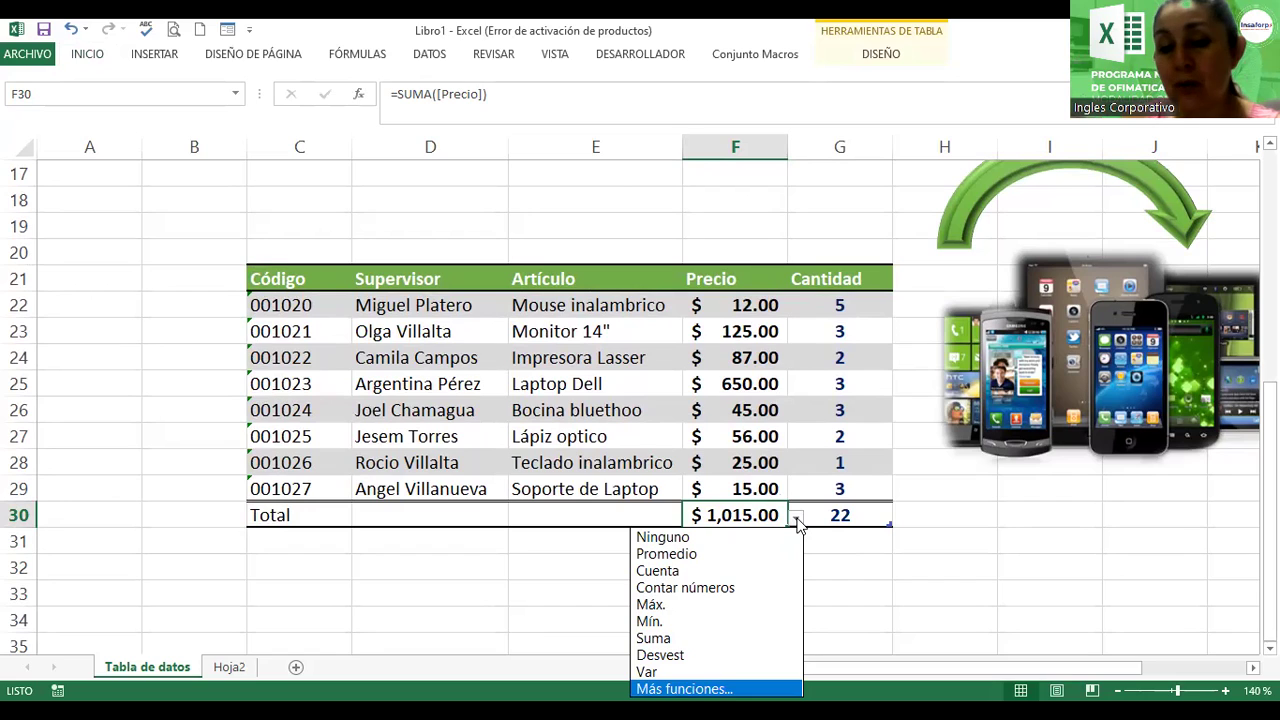
click(651, 606)
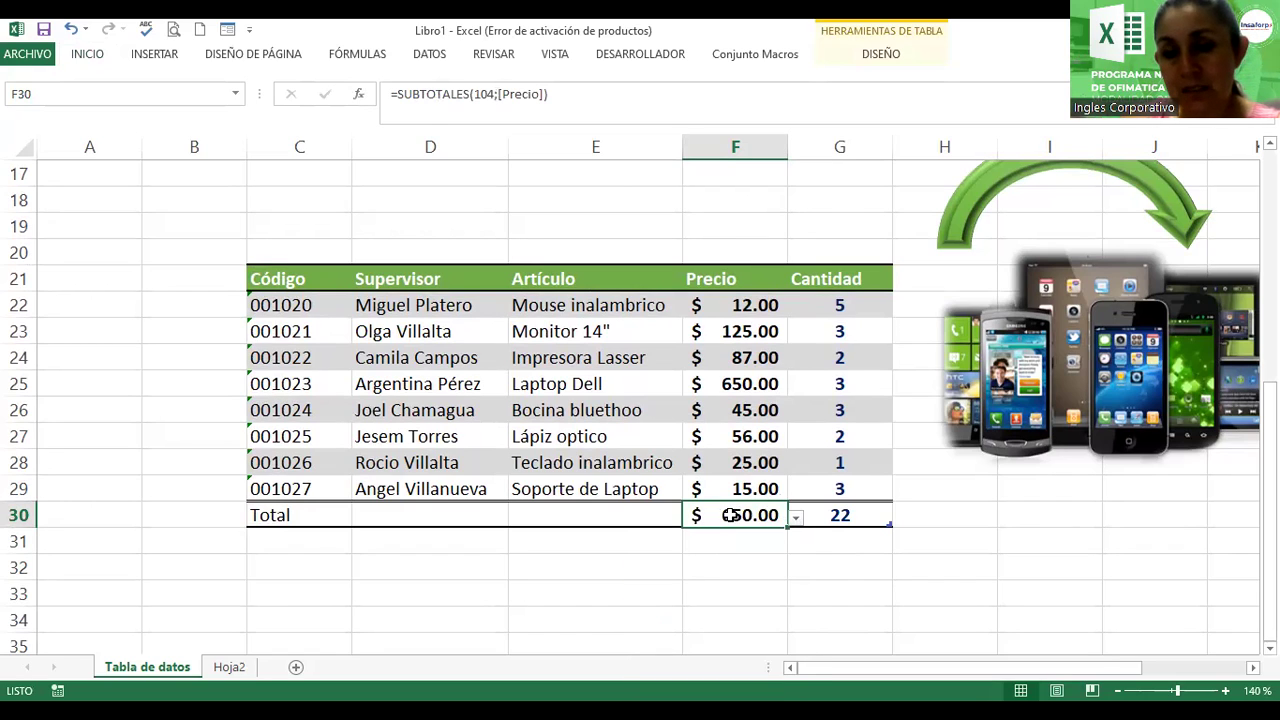
click(695, 380)
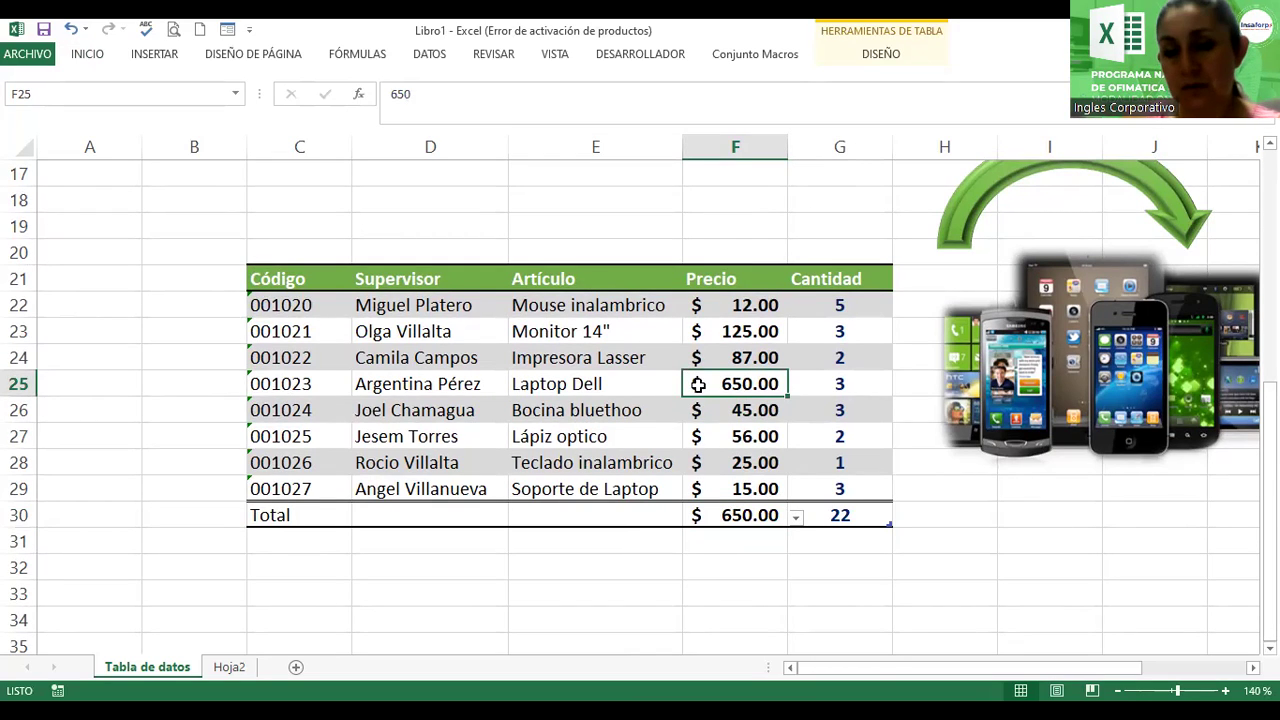
click(793, 521)
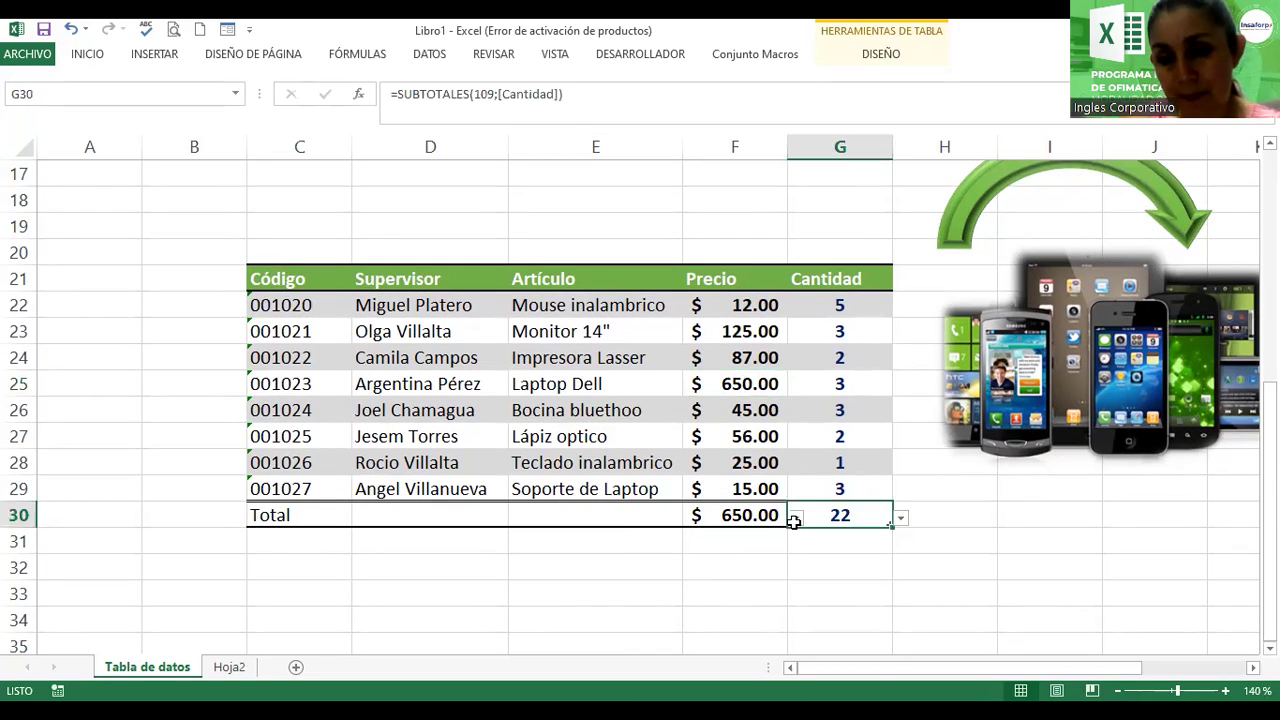
click(772, 517)
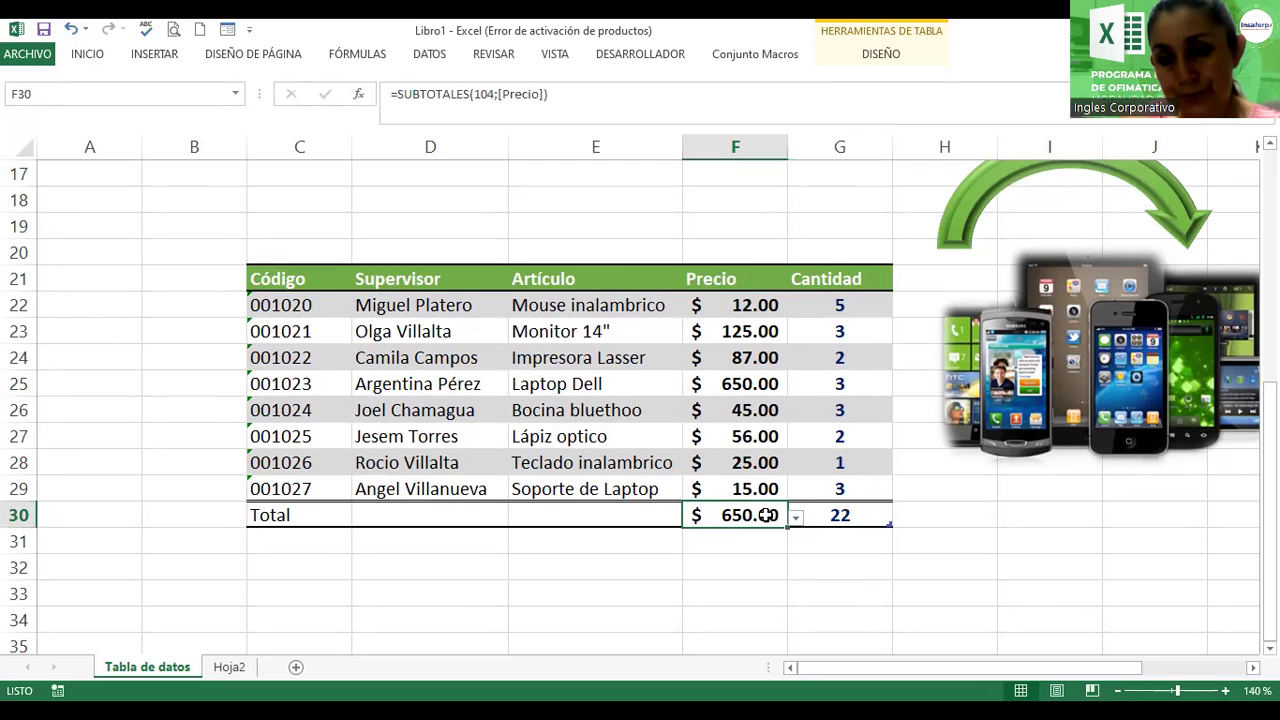
click(797, 519)
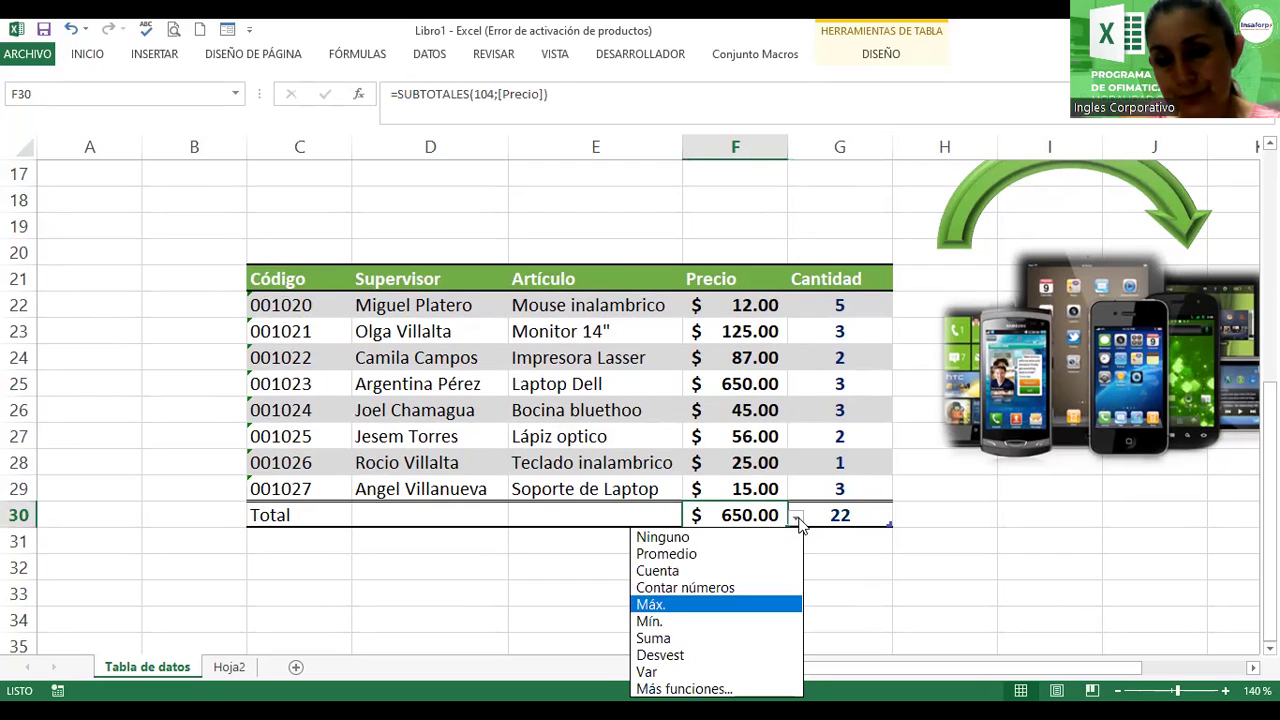
click(692, 620)
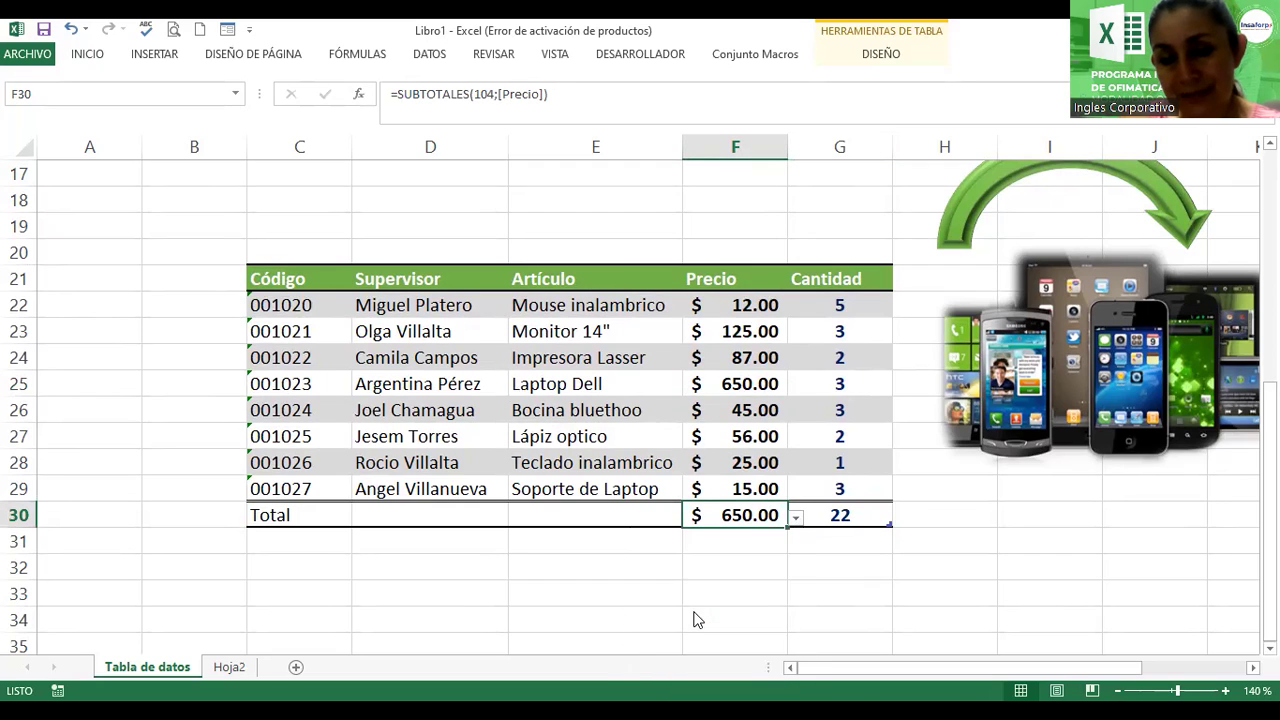
click(799, 522)
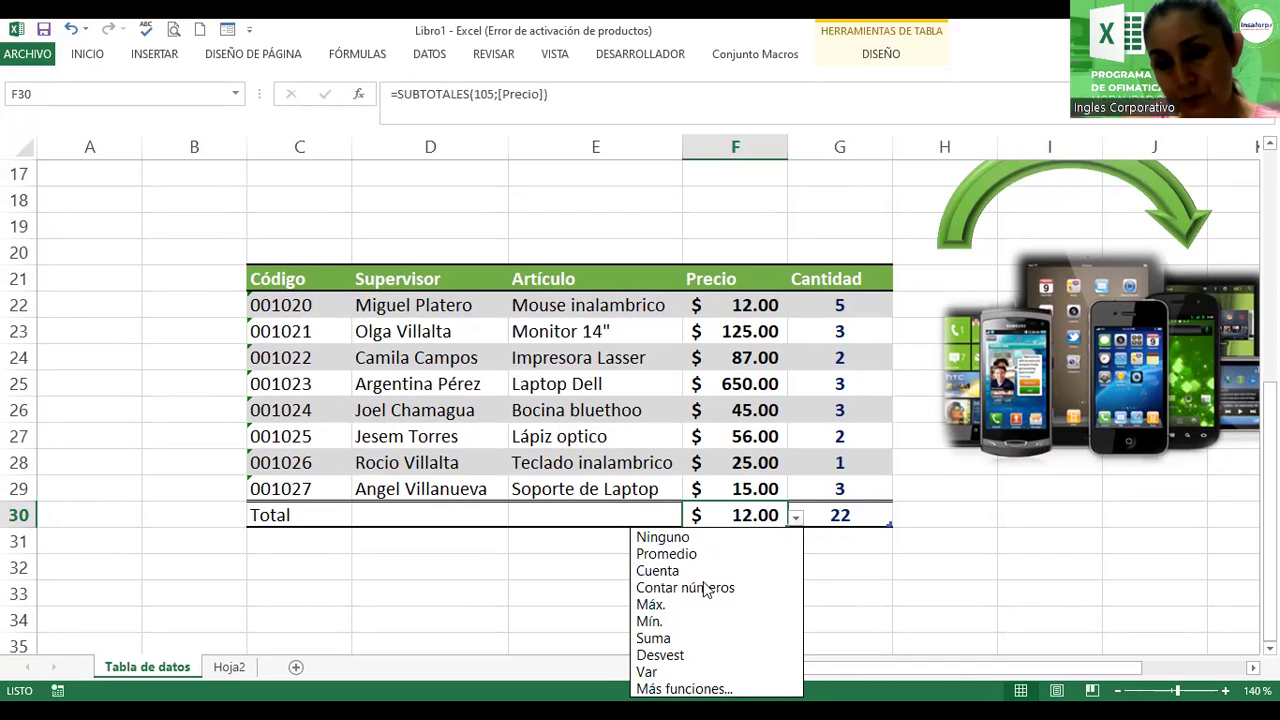
click(690, 638)
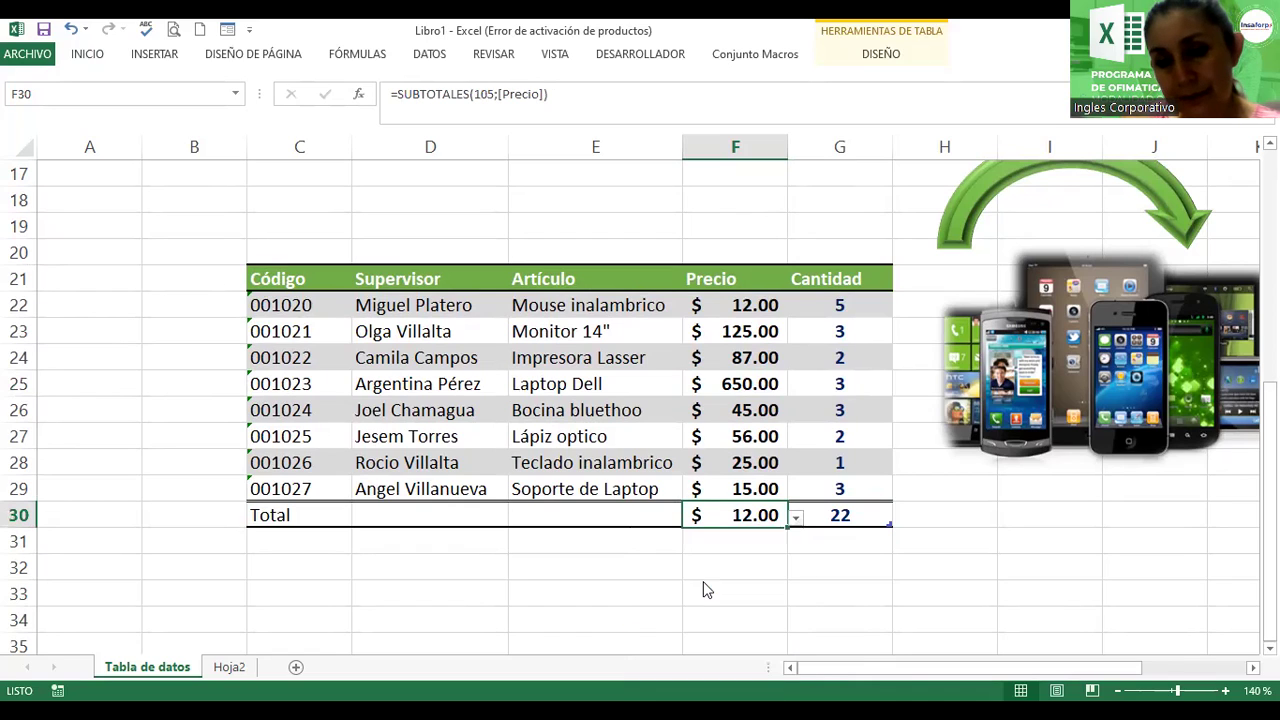
click(755, 548)
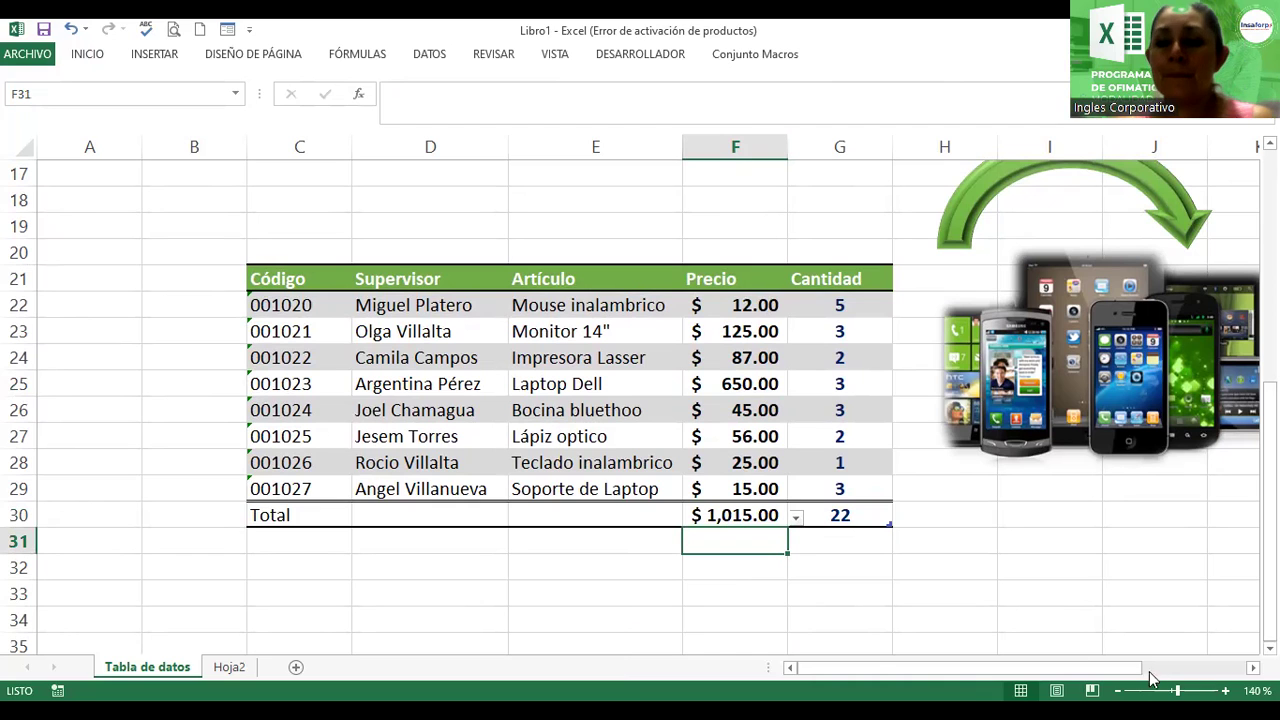
Step: Zoom out to 120% and enter 'Creado por: Su nombre' in C17
click(1117, 690)
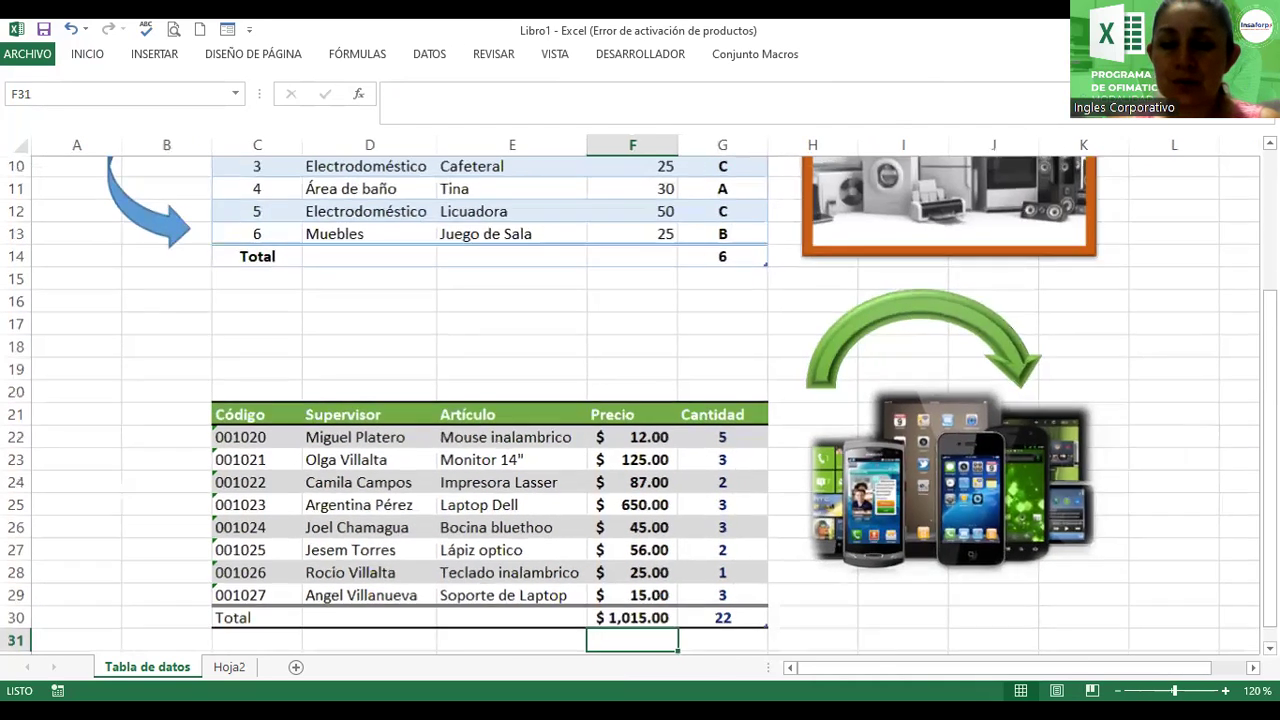
click(1117, 690)
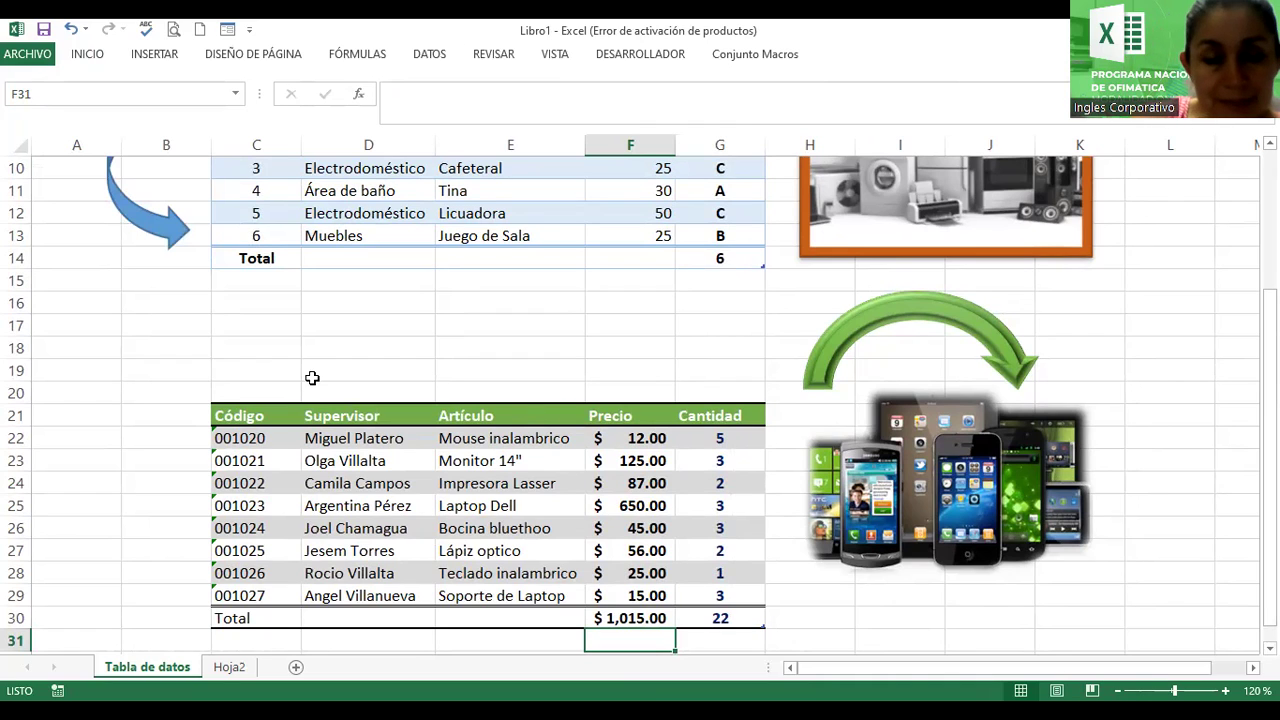
click(263, 325)
text(Creado por:)
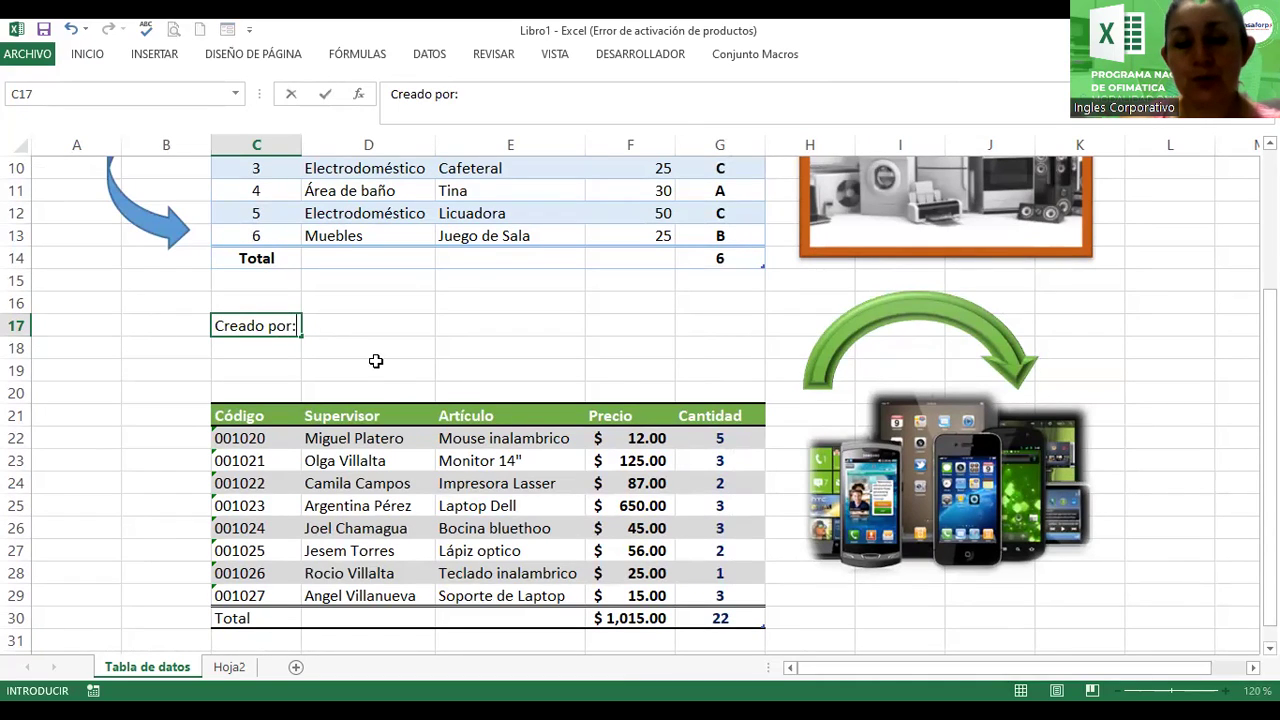
text( Su nombr)
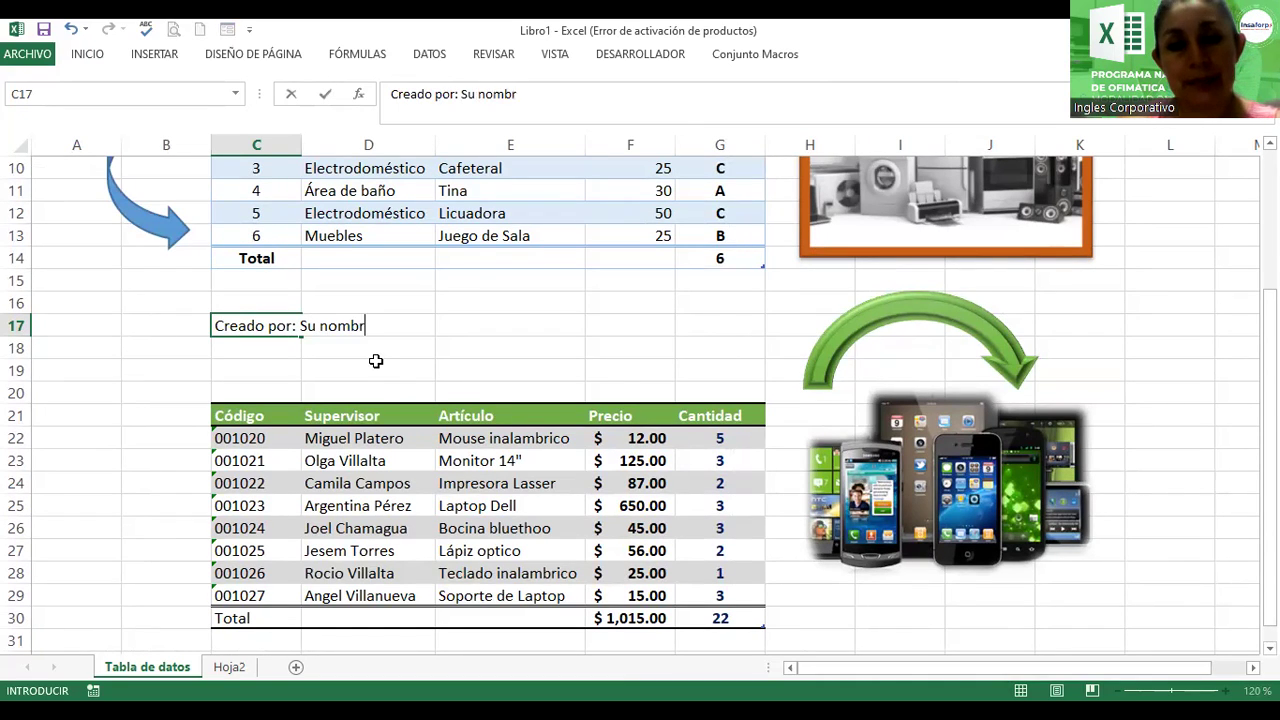
key(Return)
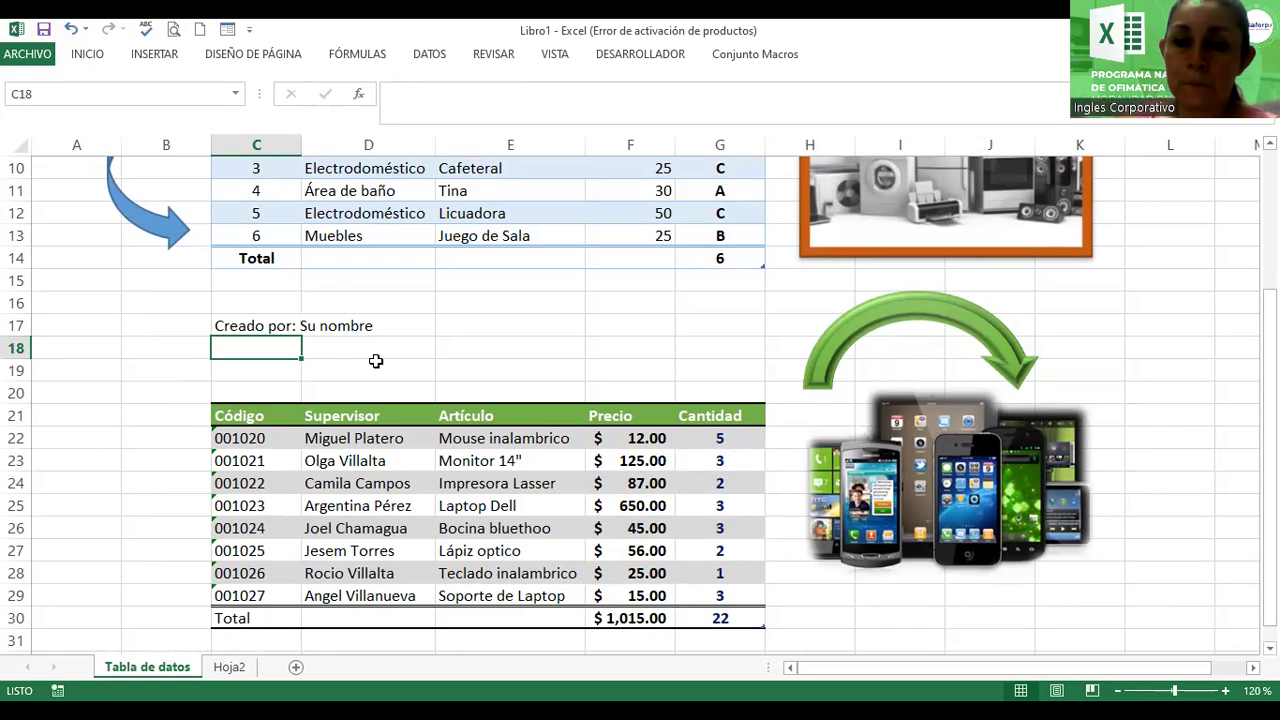
click(428, 258)
click(640, 190)
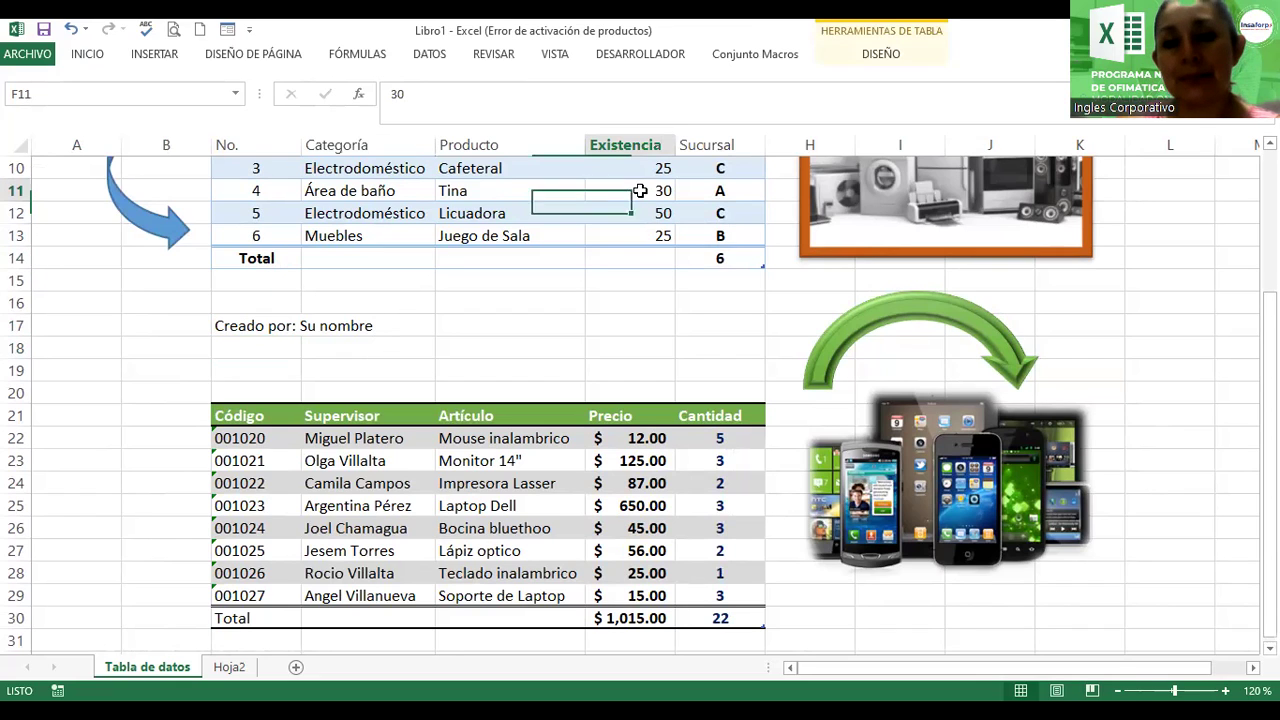
Step: Apply the gold Estilo de tabla medio 12 to the appliance table
click(881, 54)
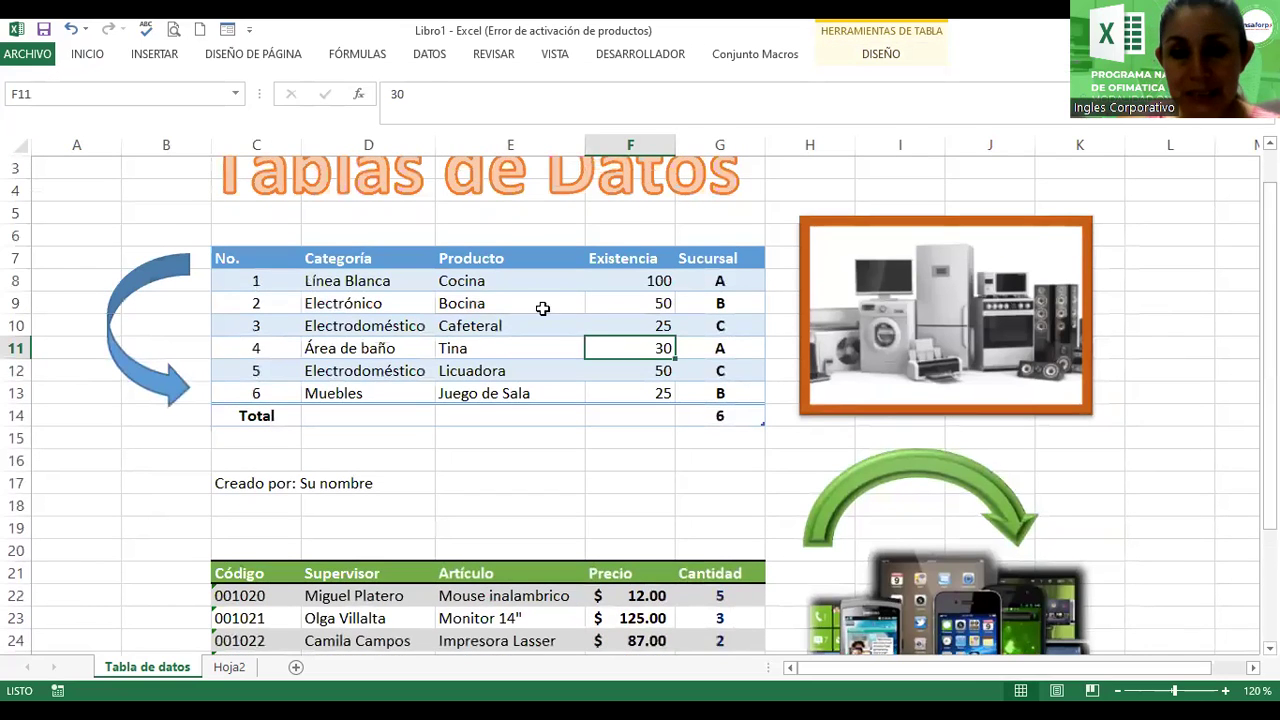
click(542, 308)
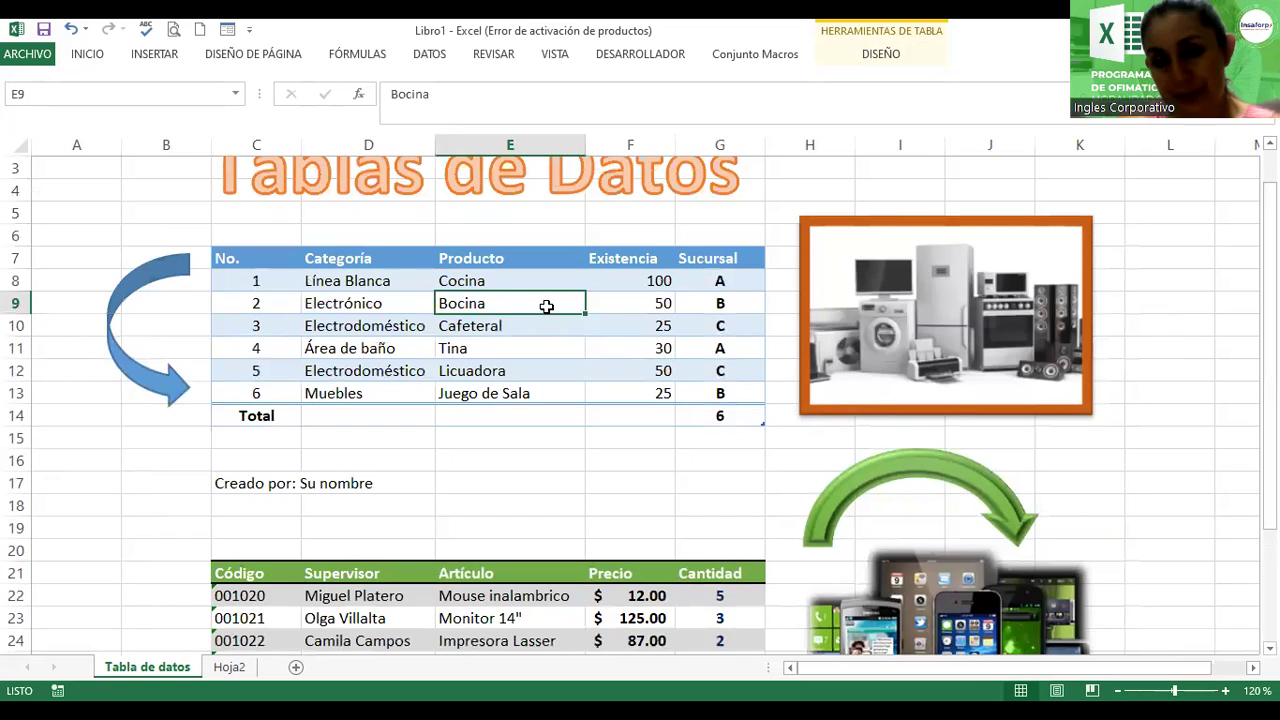
click(880, 54)
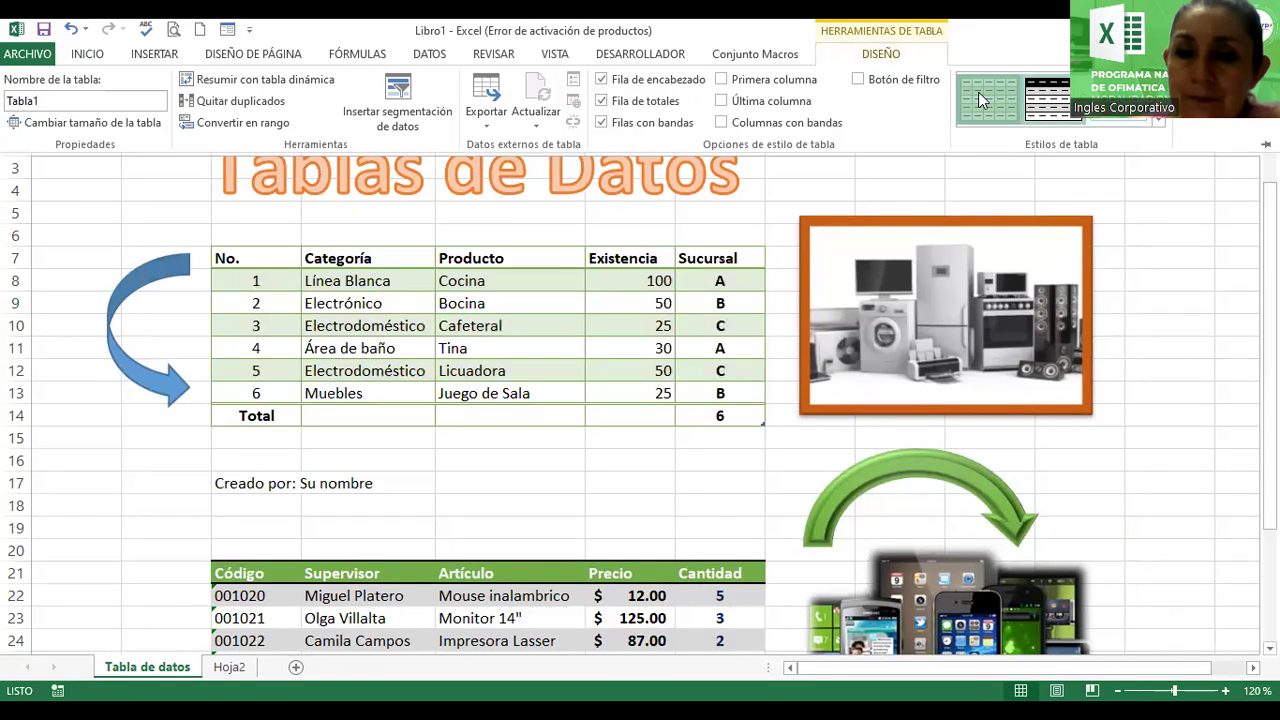
click(1160, 122)
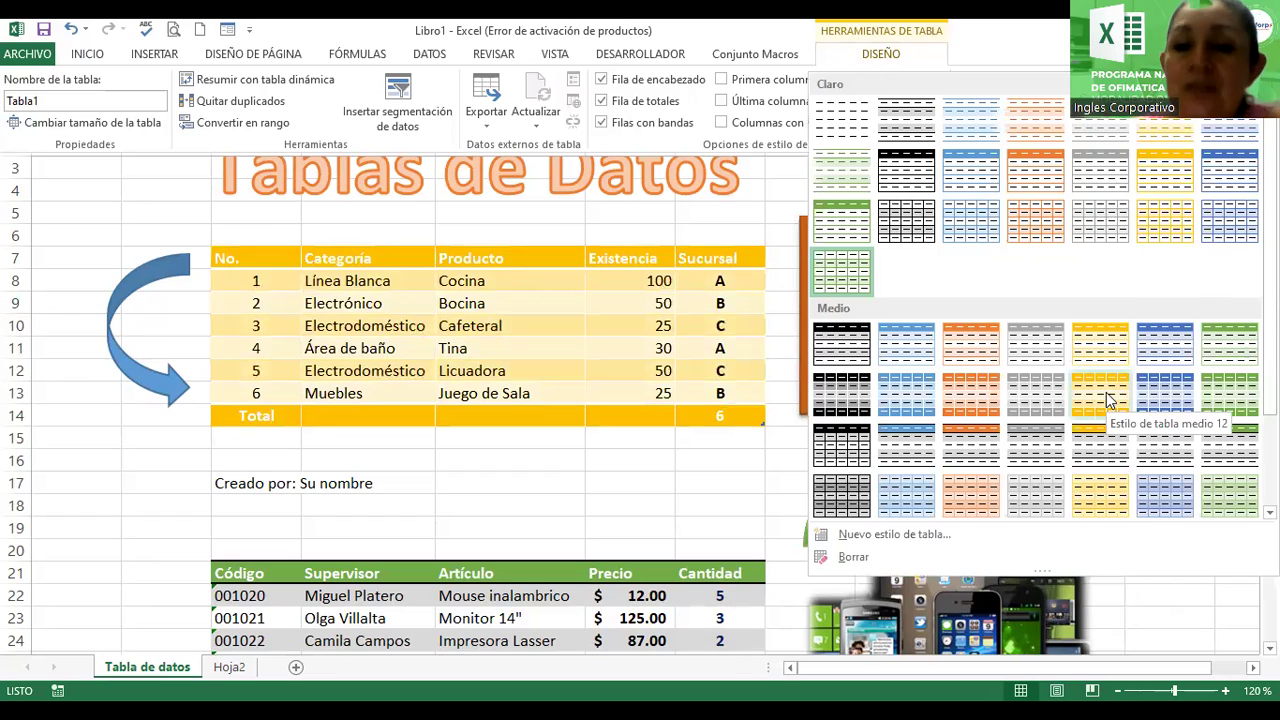
click(1104, 392)
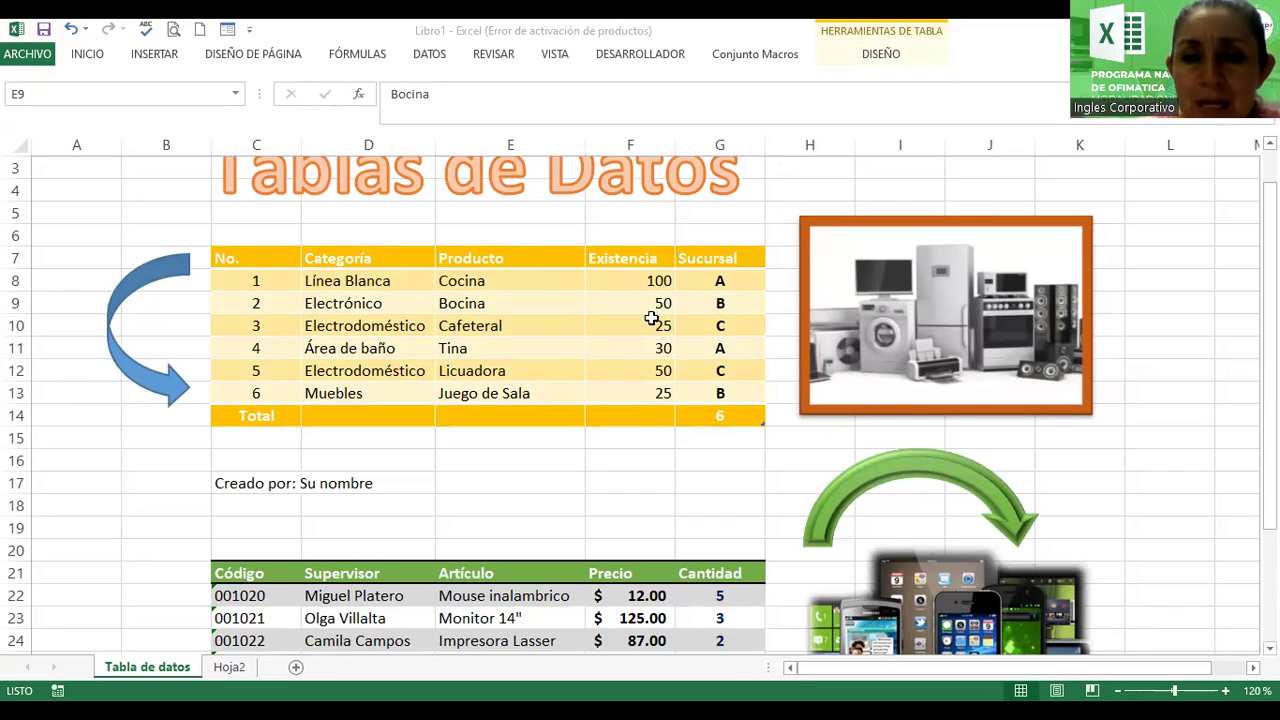
click(870, 60)
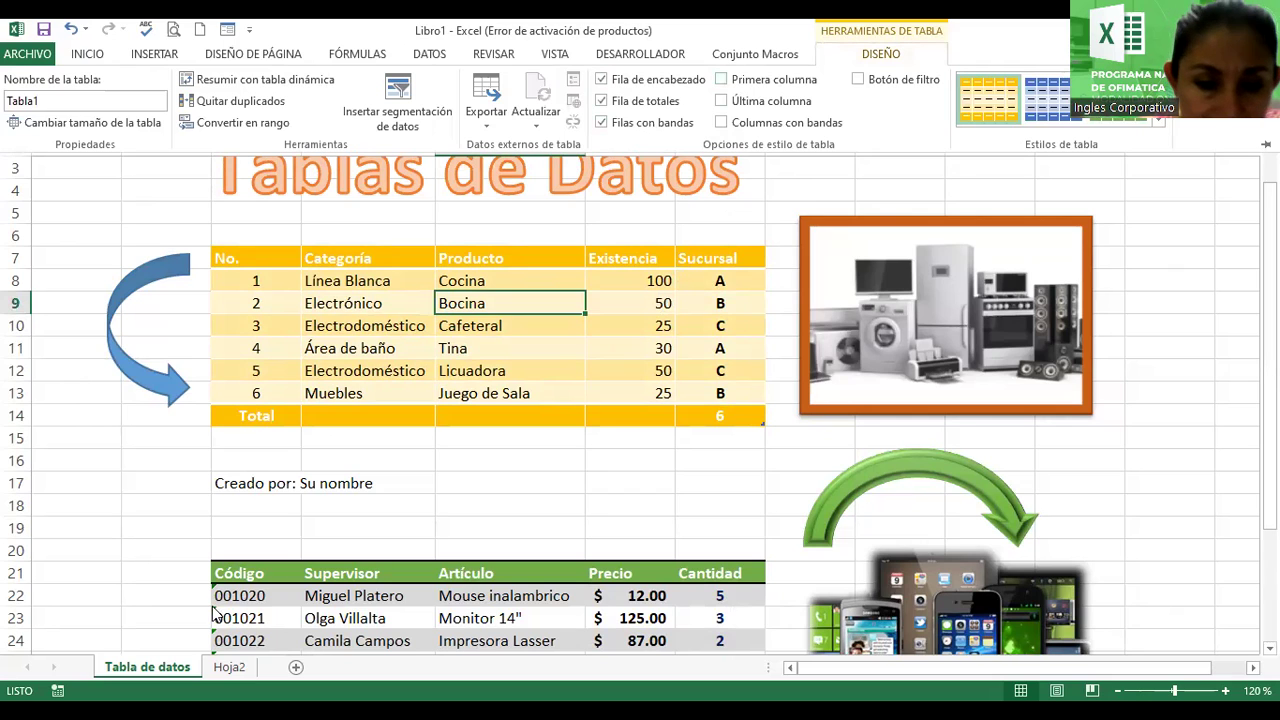
Step: On Hoja2, check Primera columna for the Total table and toggle its header row on and off
key(ctrl+Page_Down)
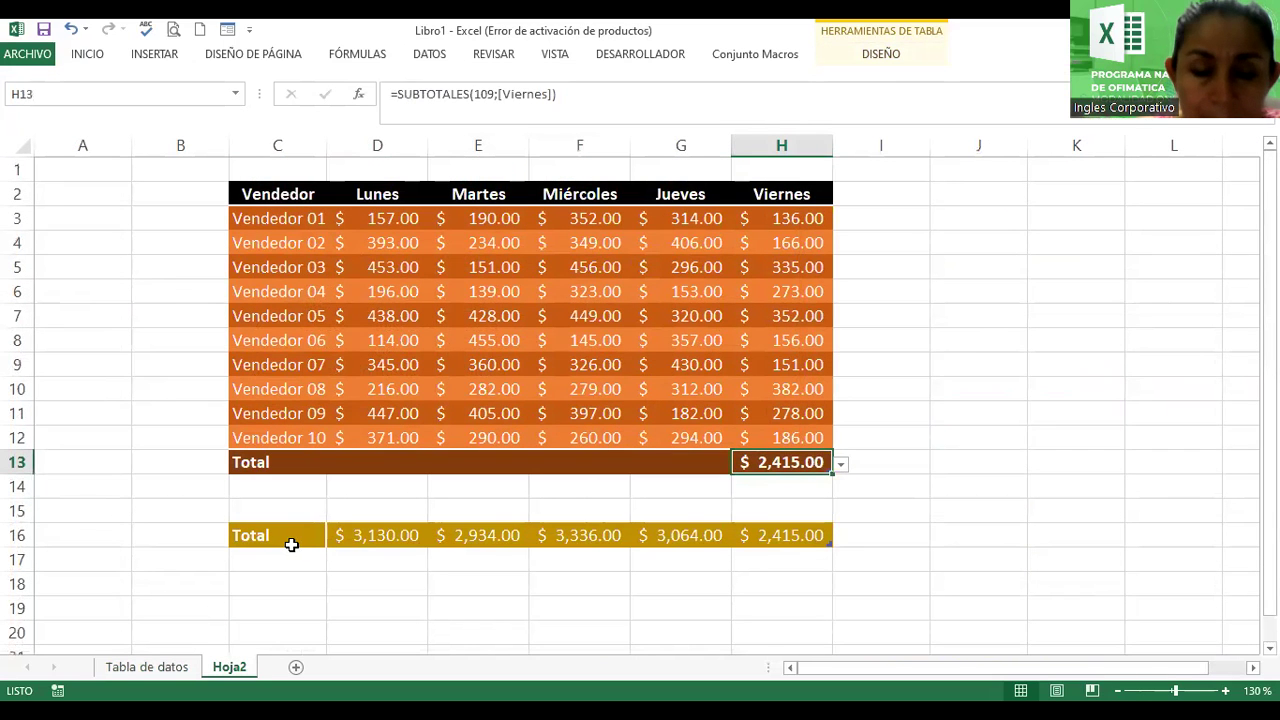
click(291, 533)
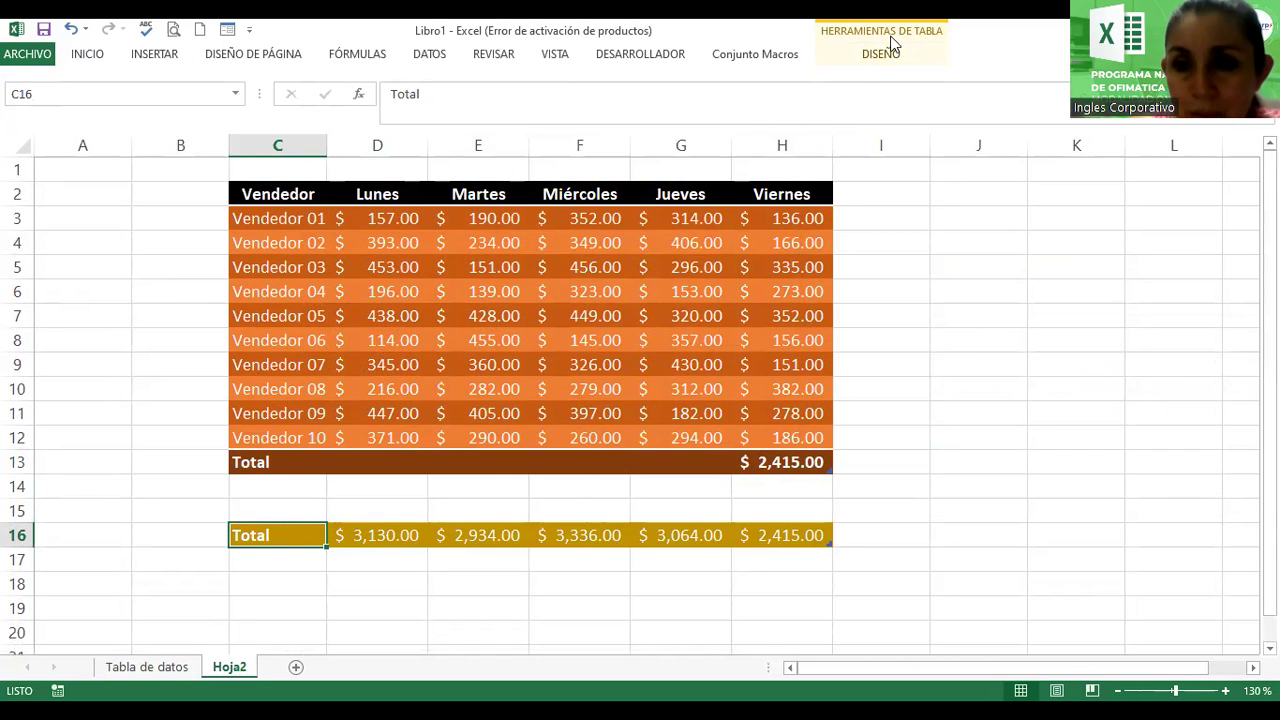
click(873, 57)
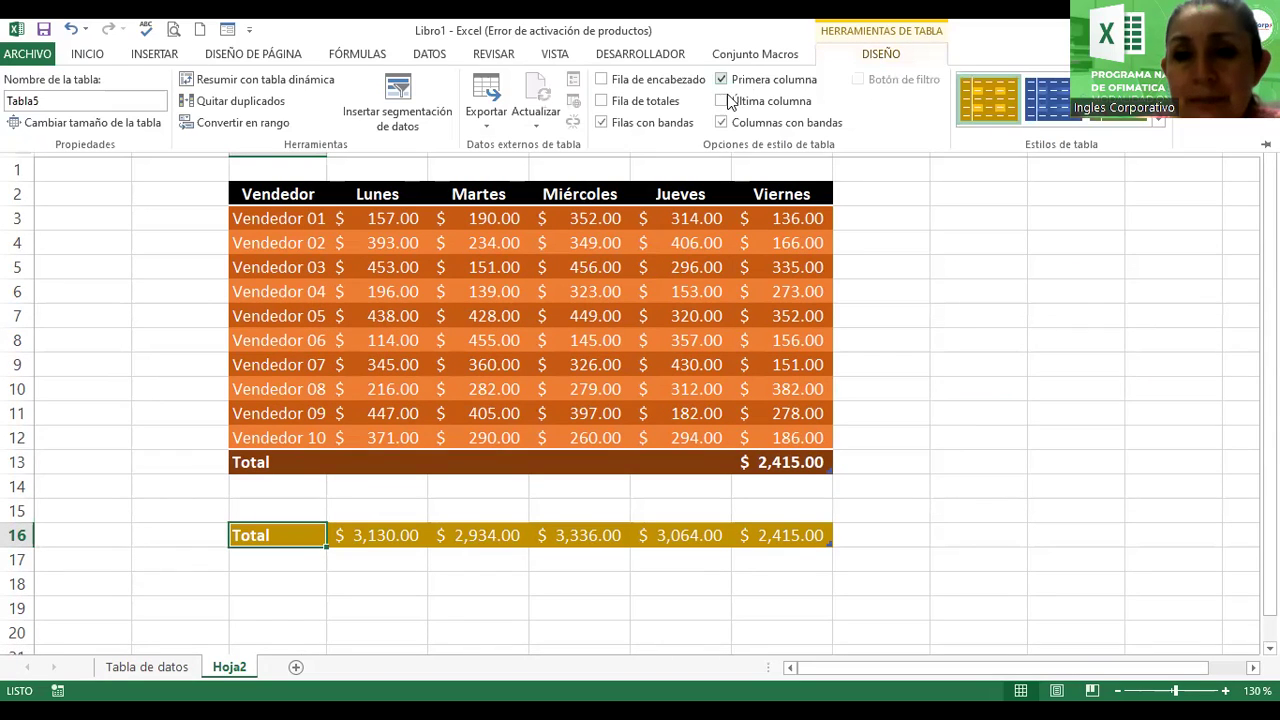
click(721, 80)
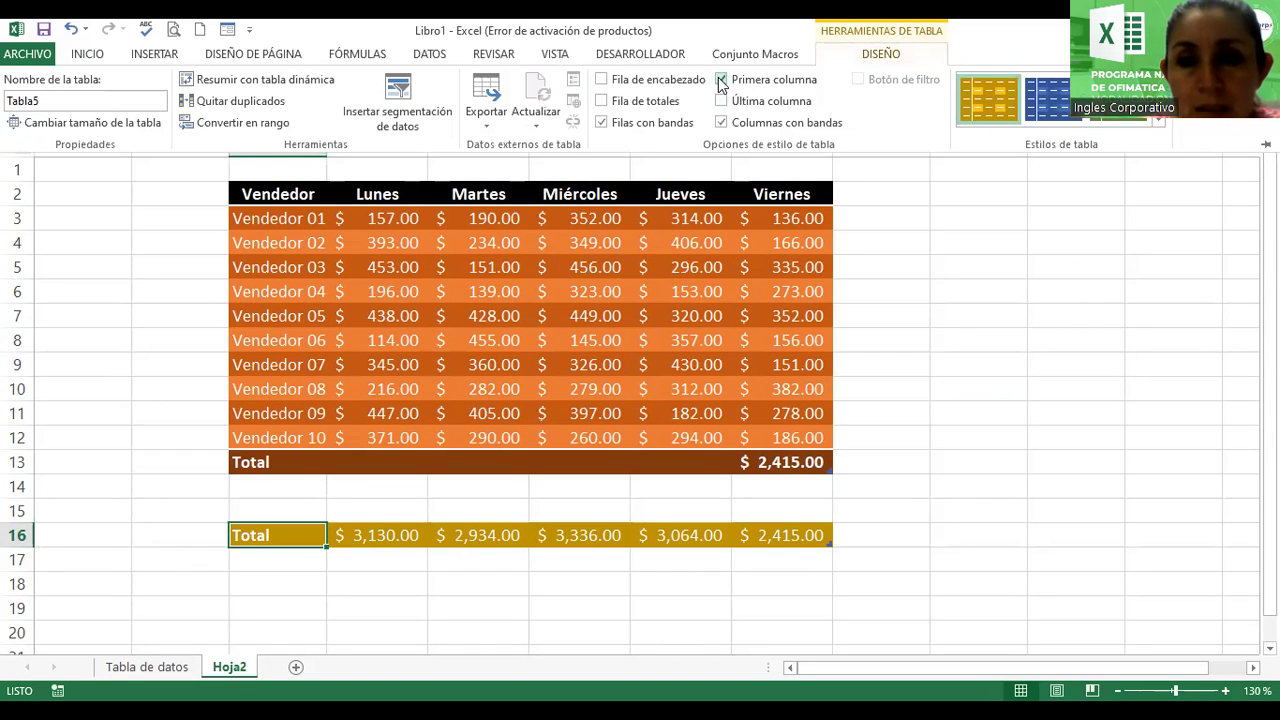
click(653, 81)
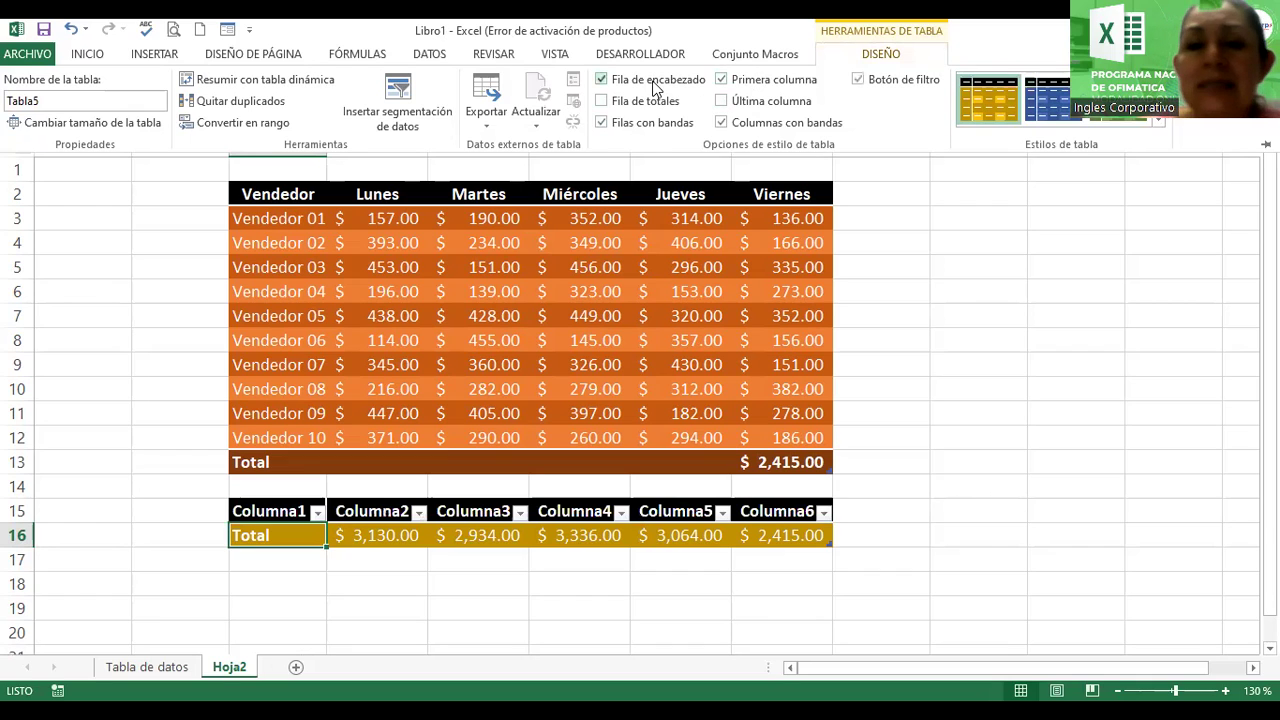
click(601, 80)
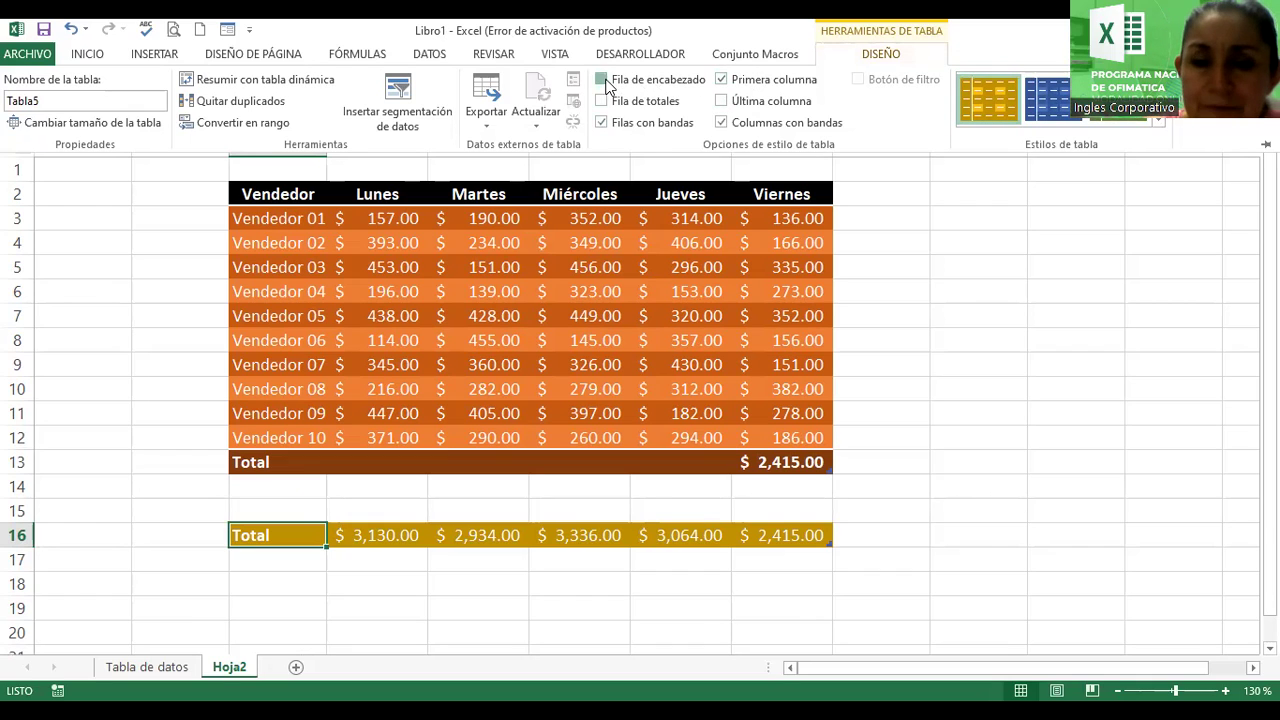
click(601, 80)
click(602, 80)
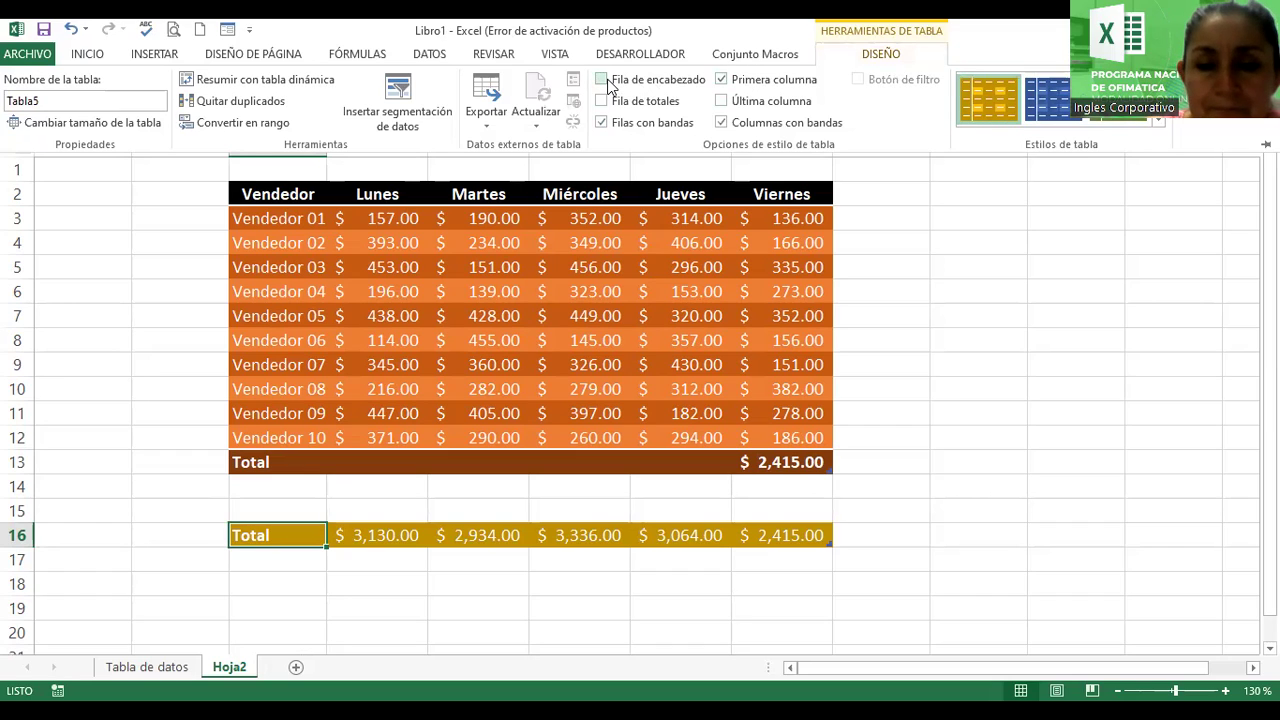
click(603, 80)
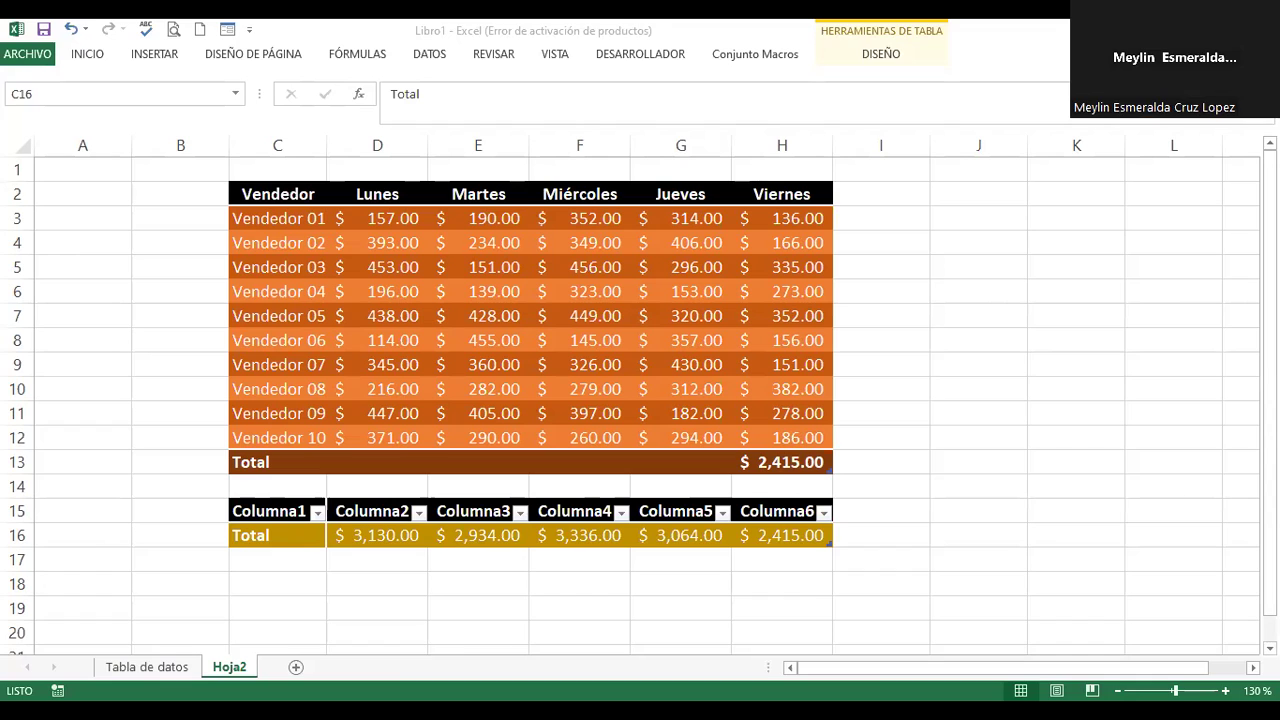
Step: Add and remove the Total table's totals row, then hide its header row again
click(896, 55)
click(893, 56)
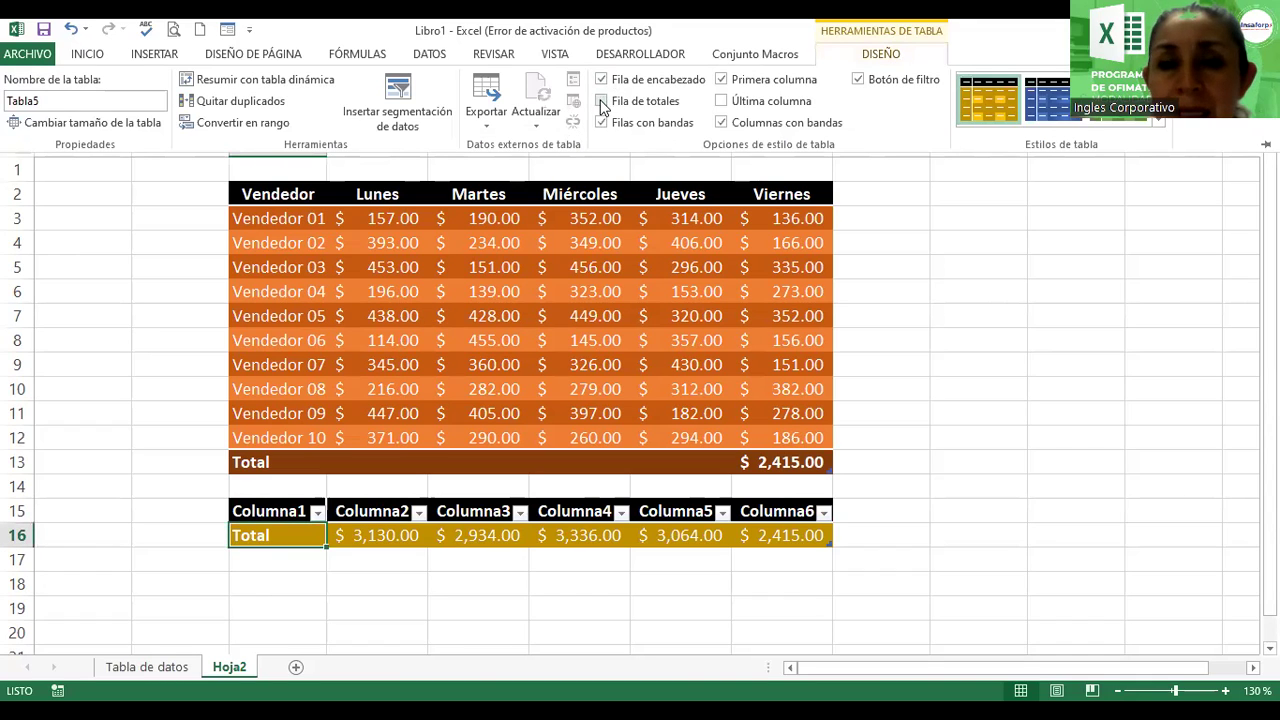
click(601, 101)
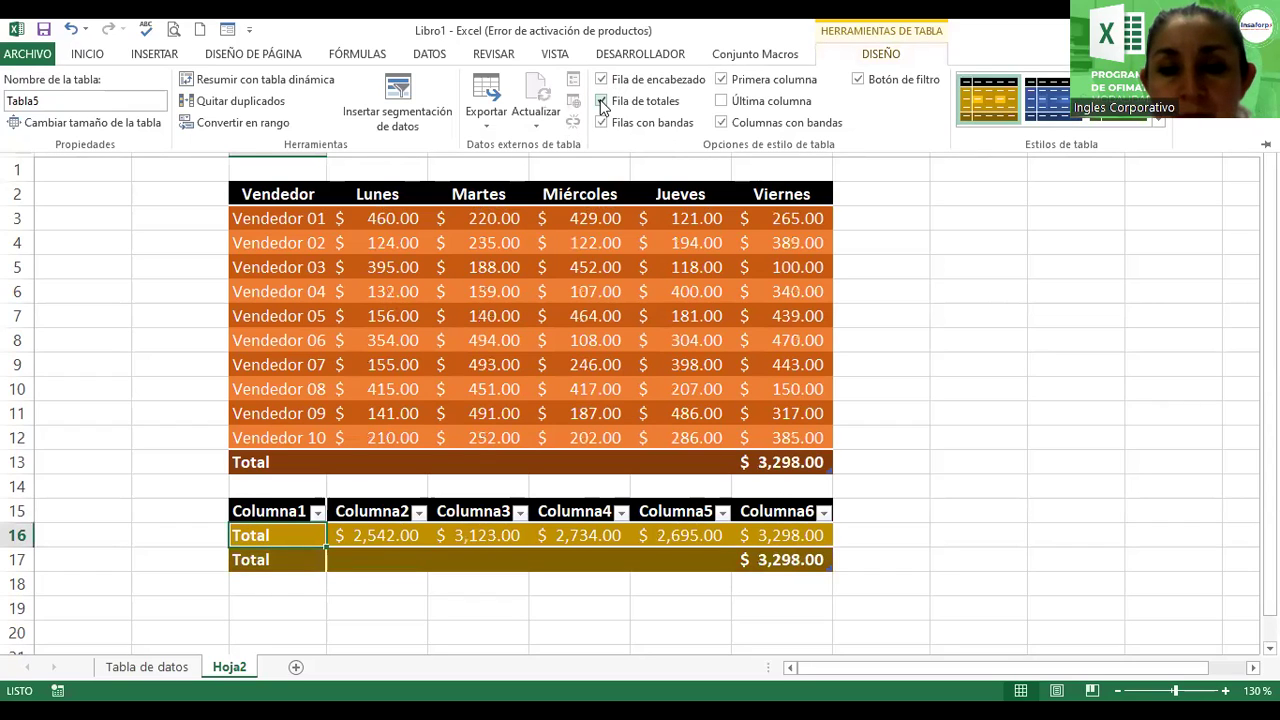
click(601, 101)
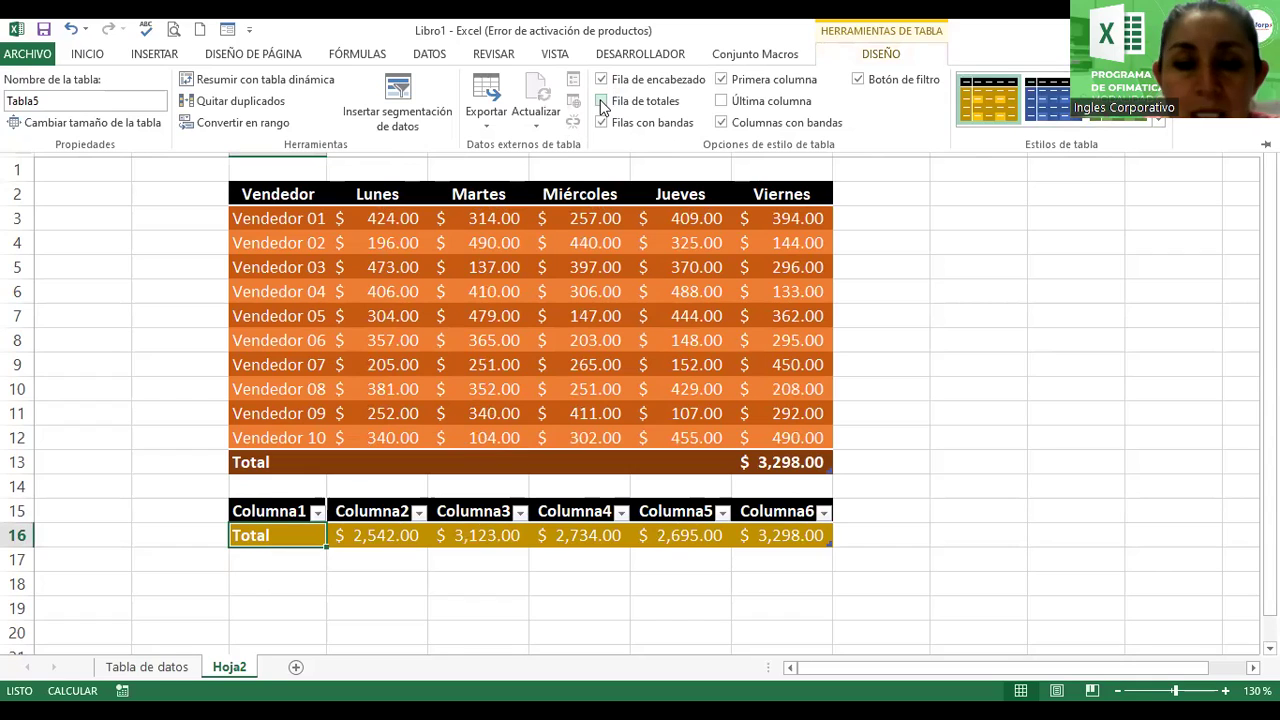
click(601, 80)
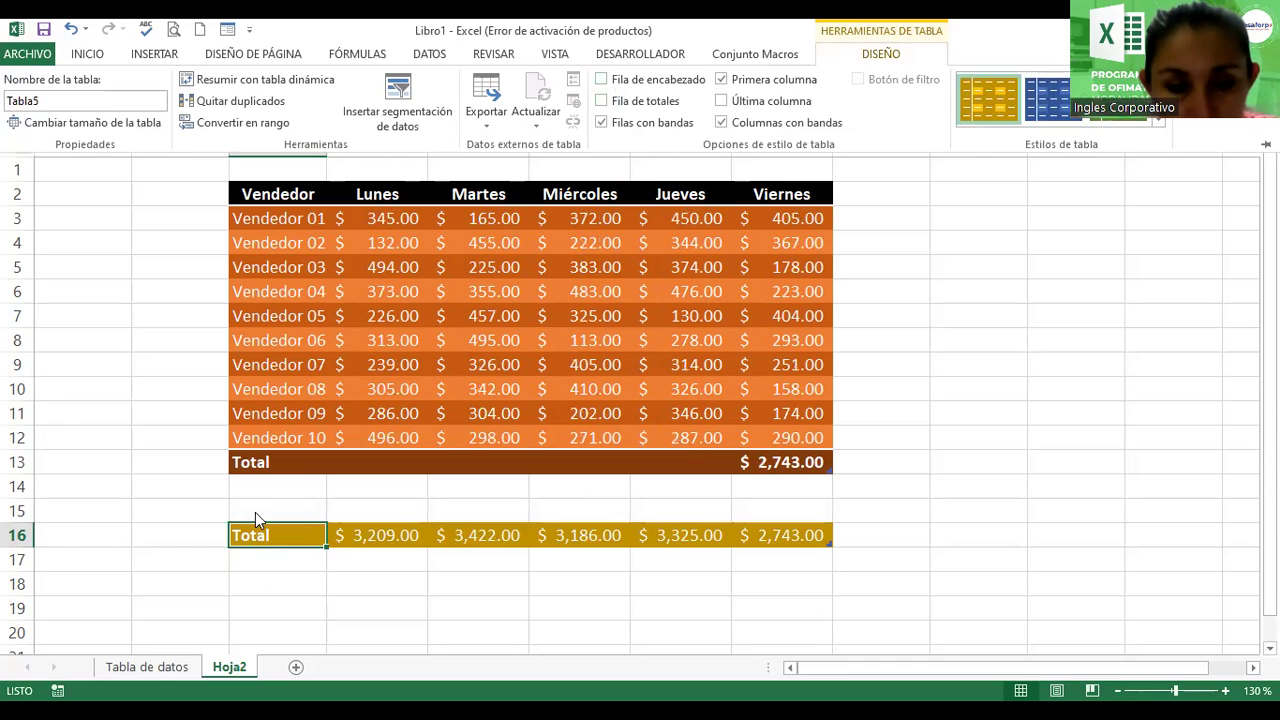
Step: Collapse the ribbon and drag row 1 taller to leave room for a title
click(281, 553)
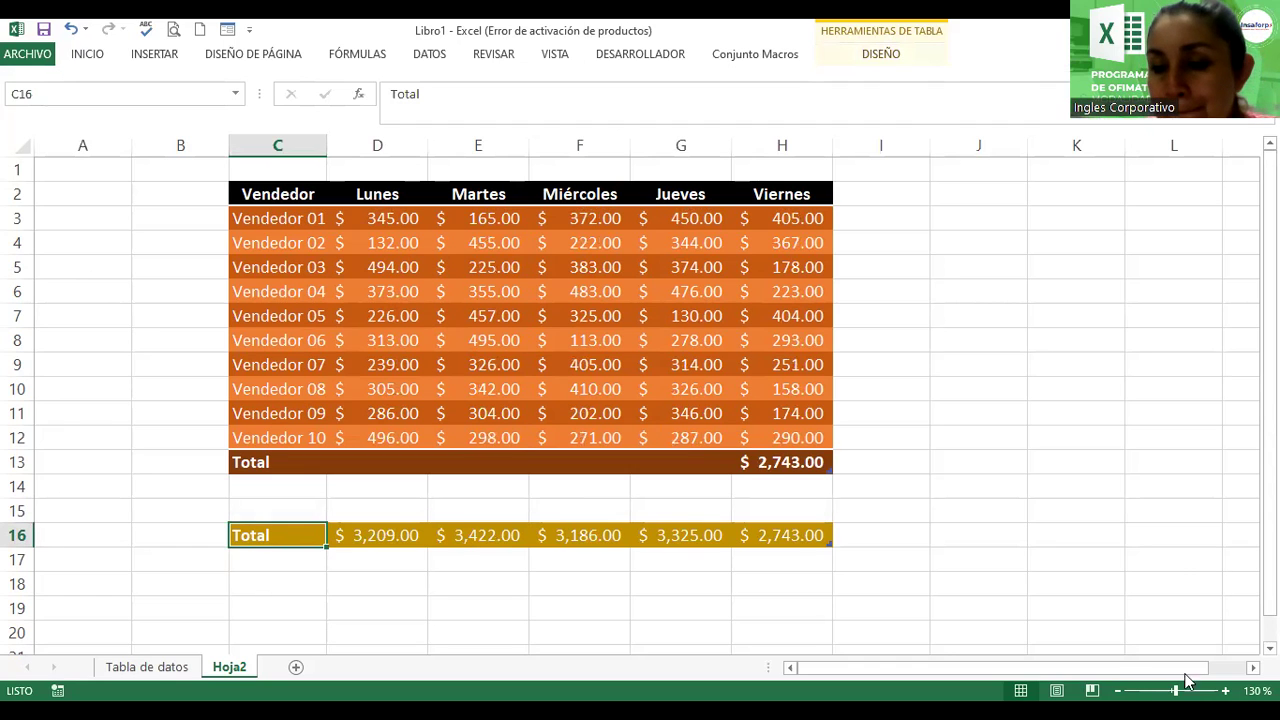
ctrl+scroll(1008, 480, down, 2)
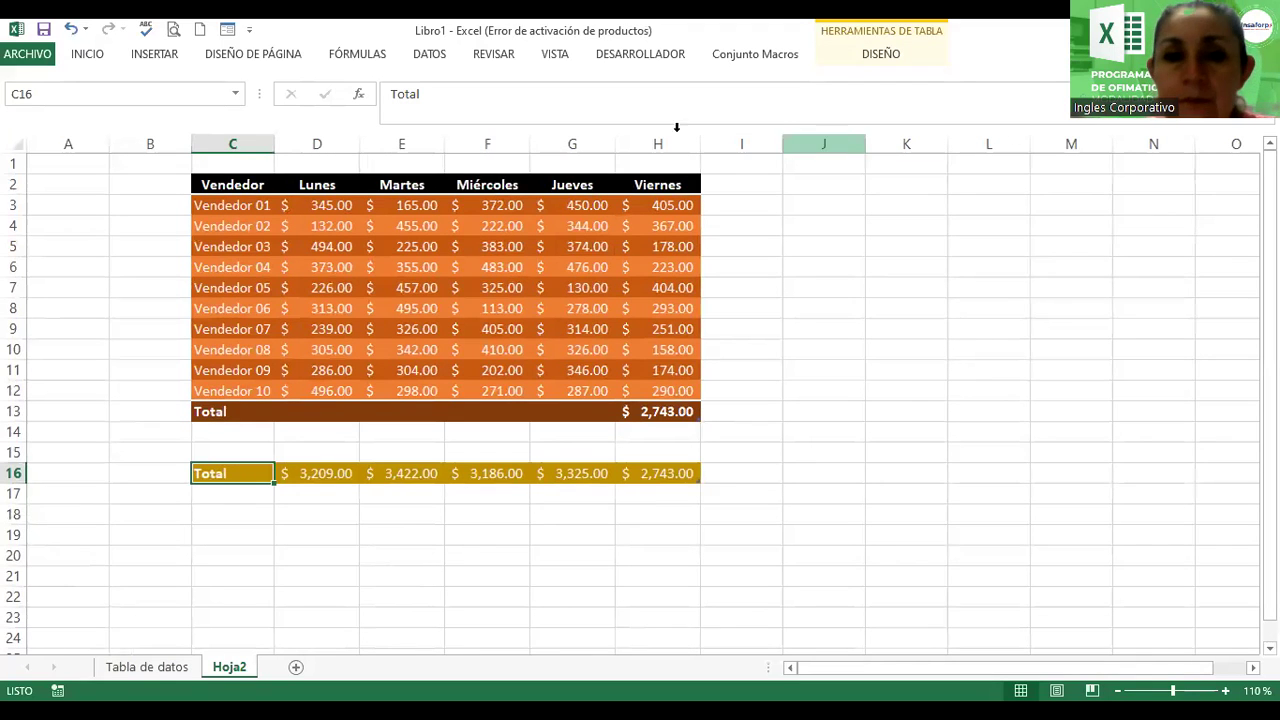
drag(19, 175, 19, 207)
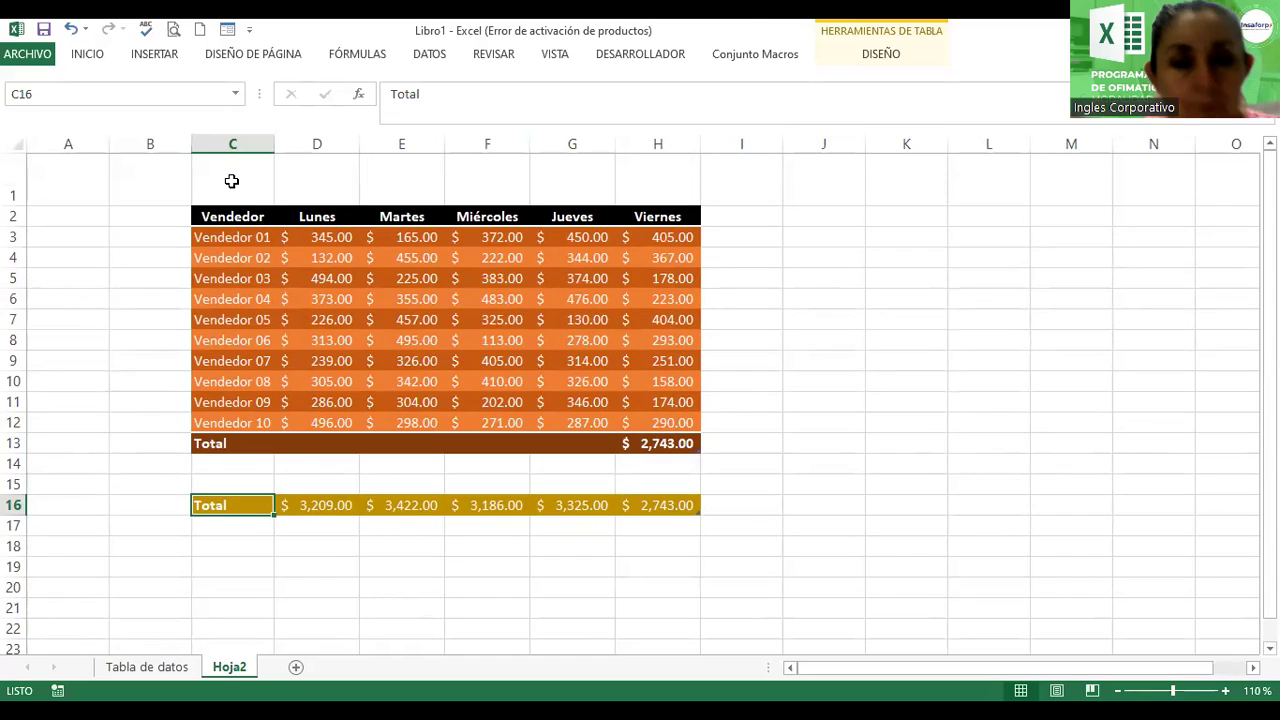
Step: Enter the title 'Tabla Vendedores' in C1 and select C1:H1
click(231, 181)
text(Ta)
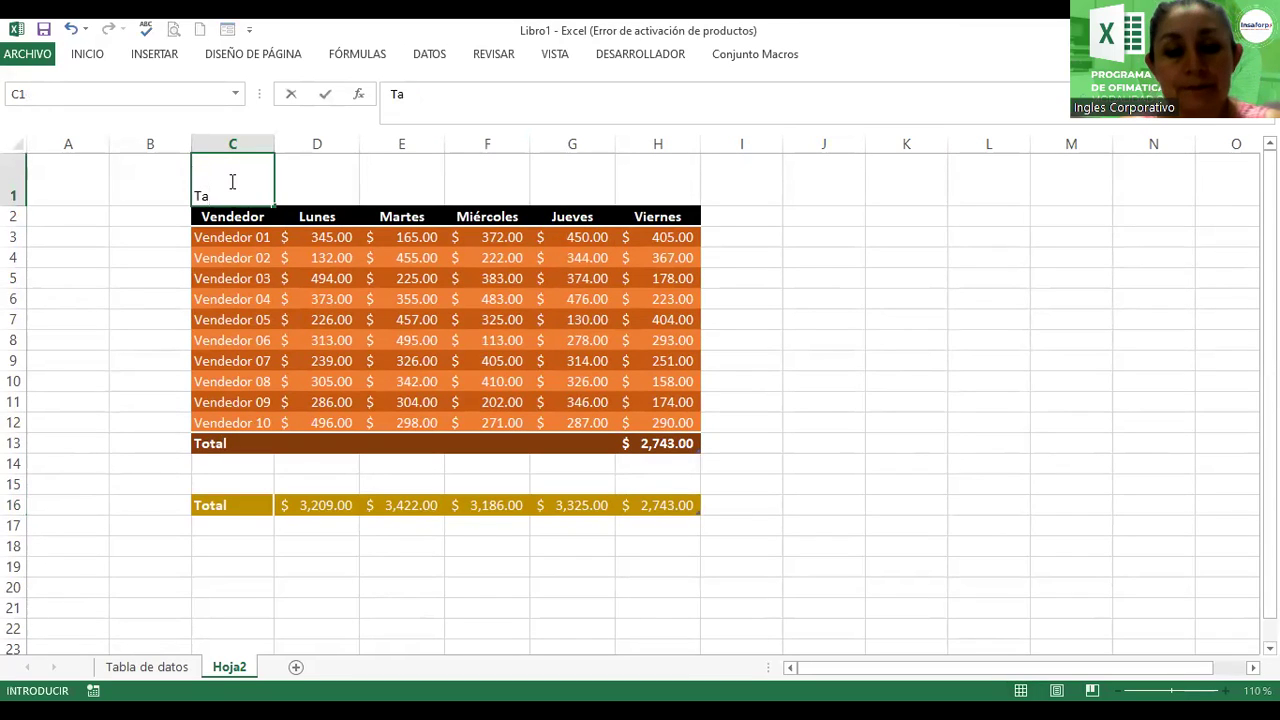
text(bla Vene)
text(dedores)
key(Return)
click(231, 181)
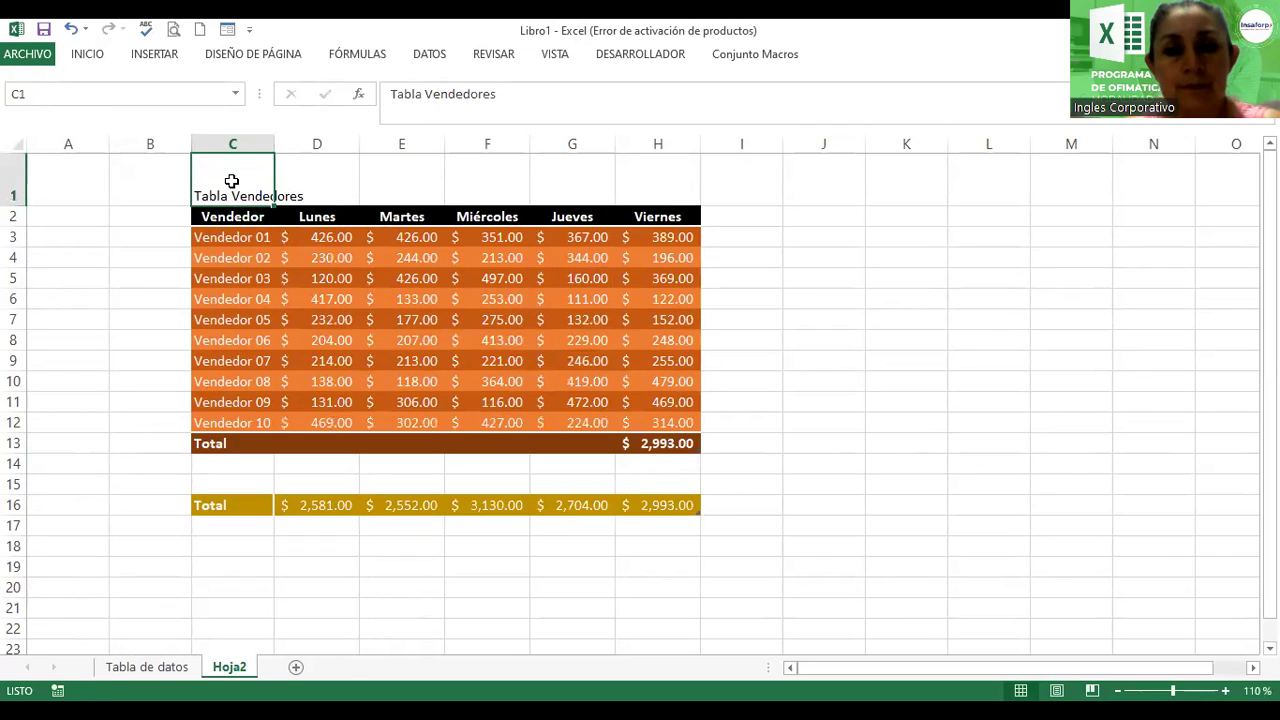
key(shift+Right)
key(shift+Right)
key(shift+Right)
key(shift+Right)
key(shift+Right)
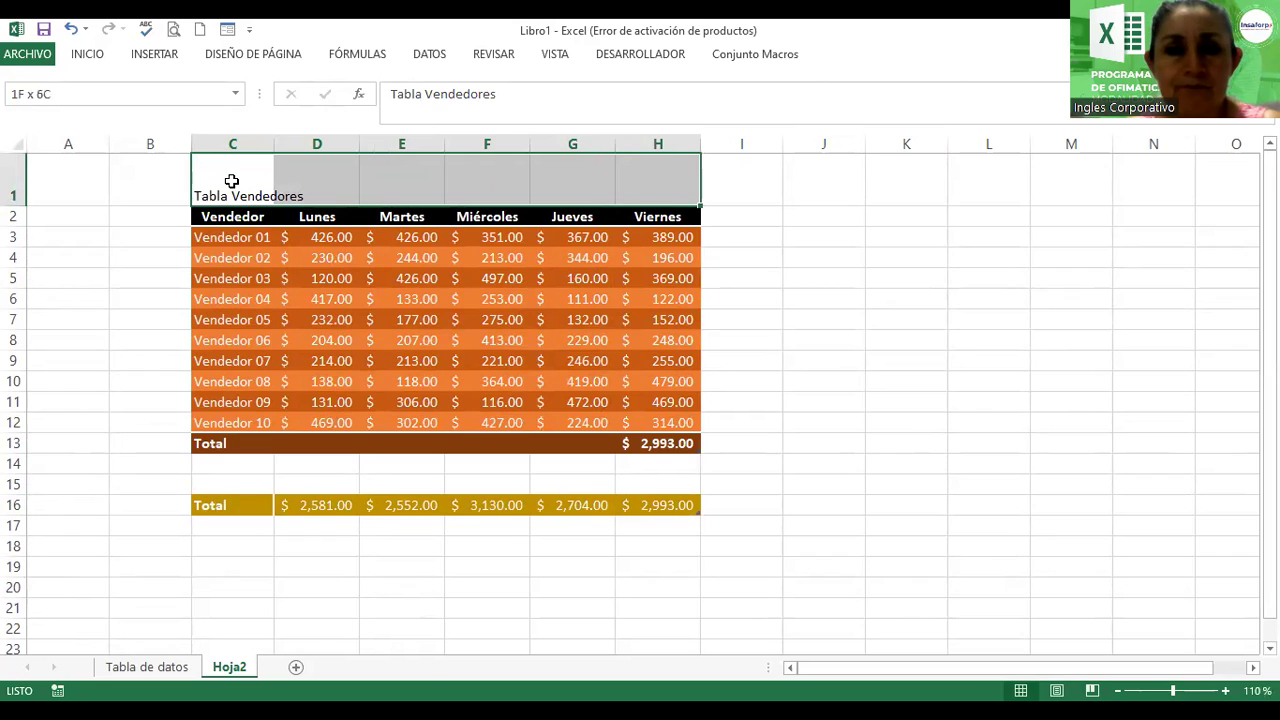
Step: Merge and centre the title across C1:H1, bold it and set size 20
click(87, 55)
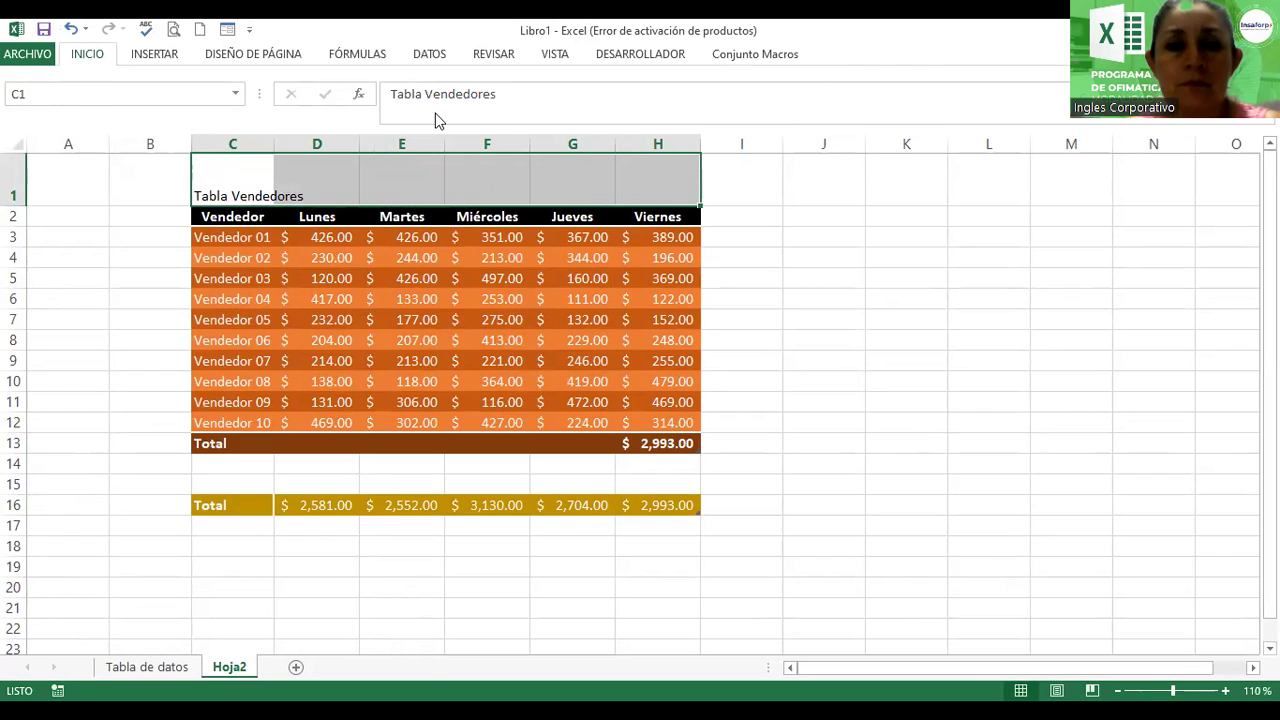
click(457, 115)
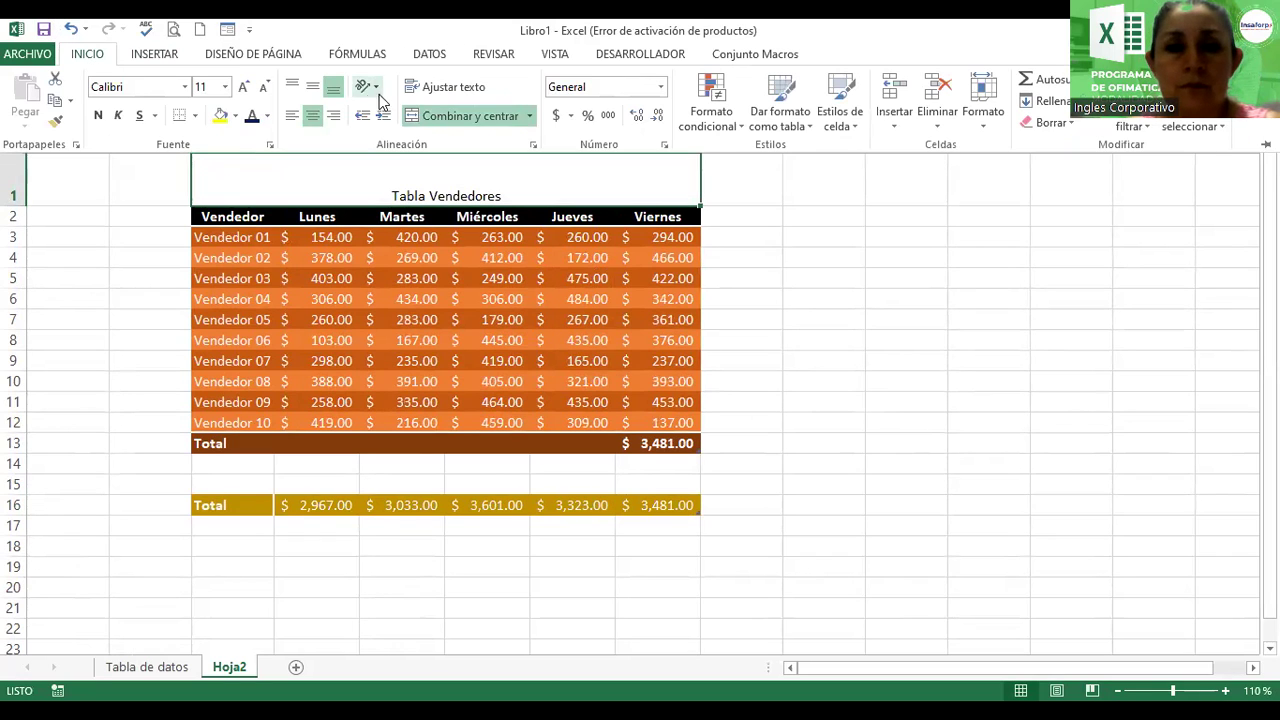
click(312, 88)
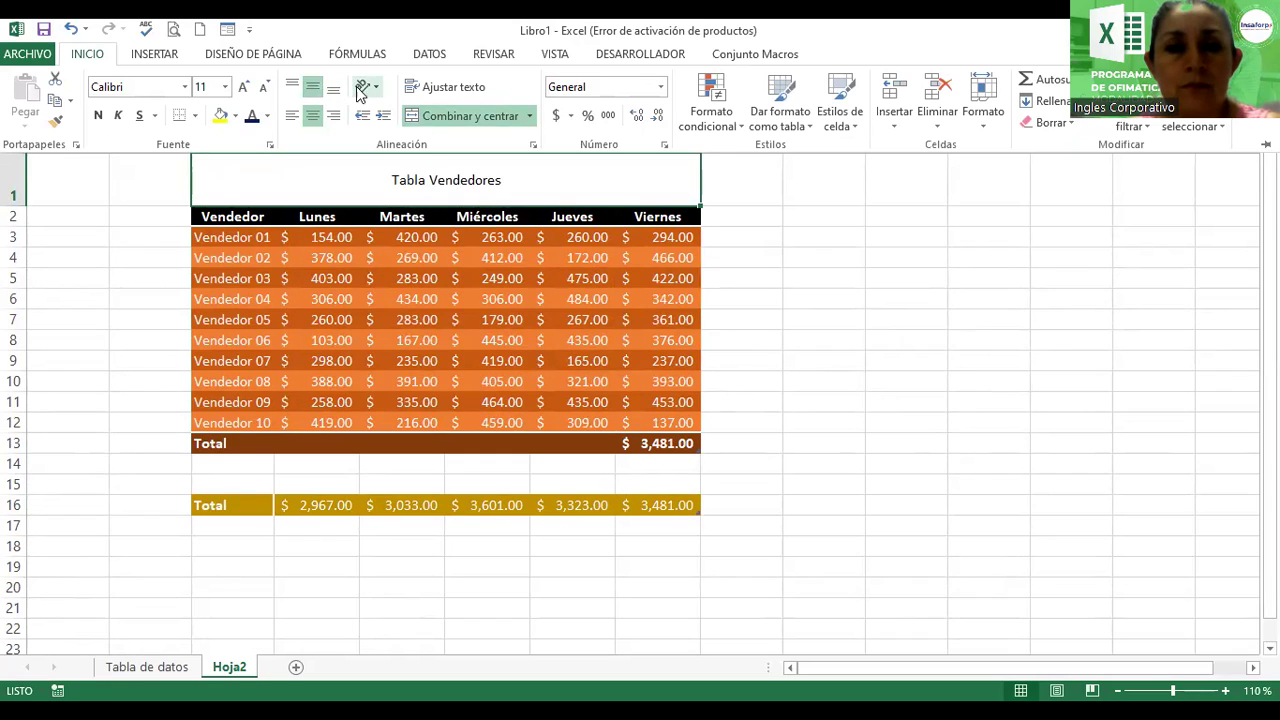
click(98, 115)
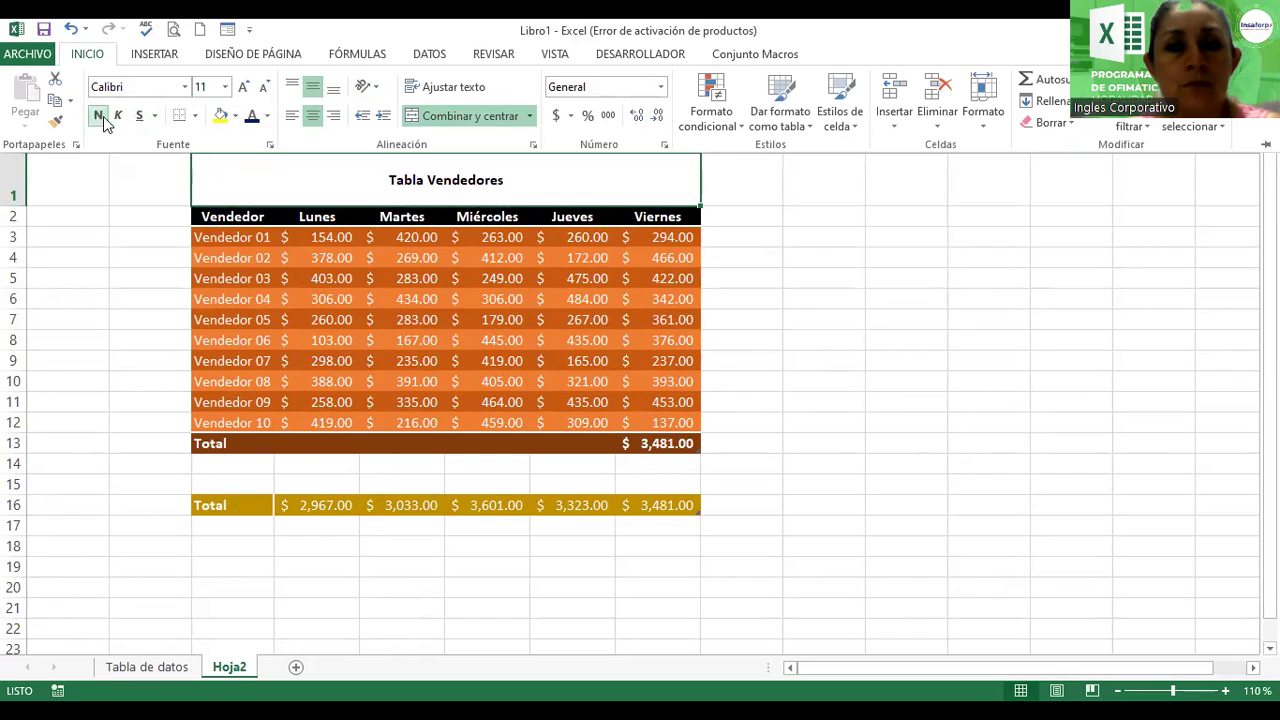
click(244, 87)
click(244, 87)
click(244, 87)
click(244, 87)
click(246, 88)
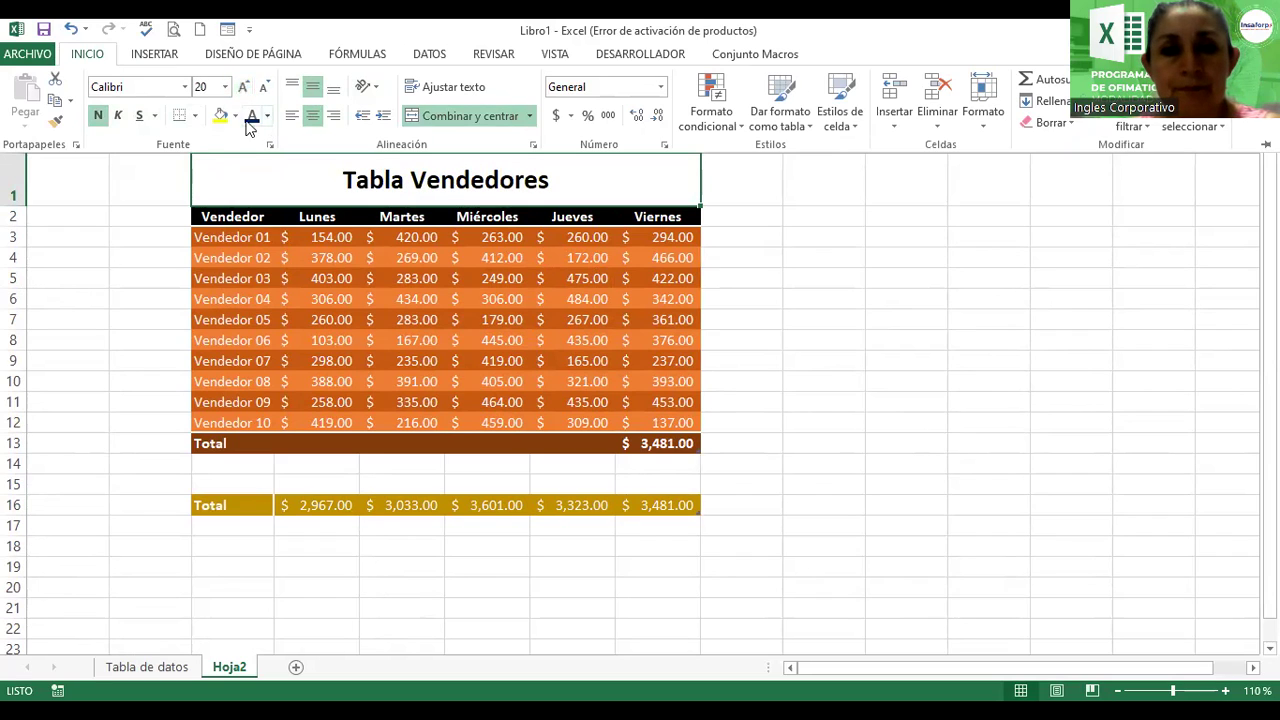
Step: Give the merged title a light gold fill
click(235, 116)
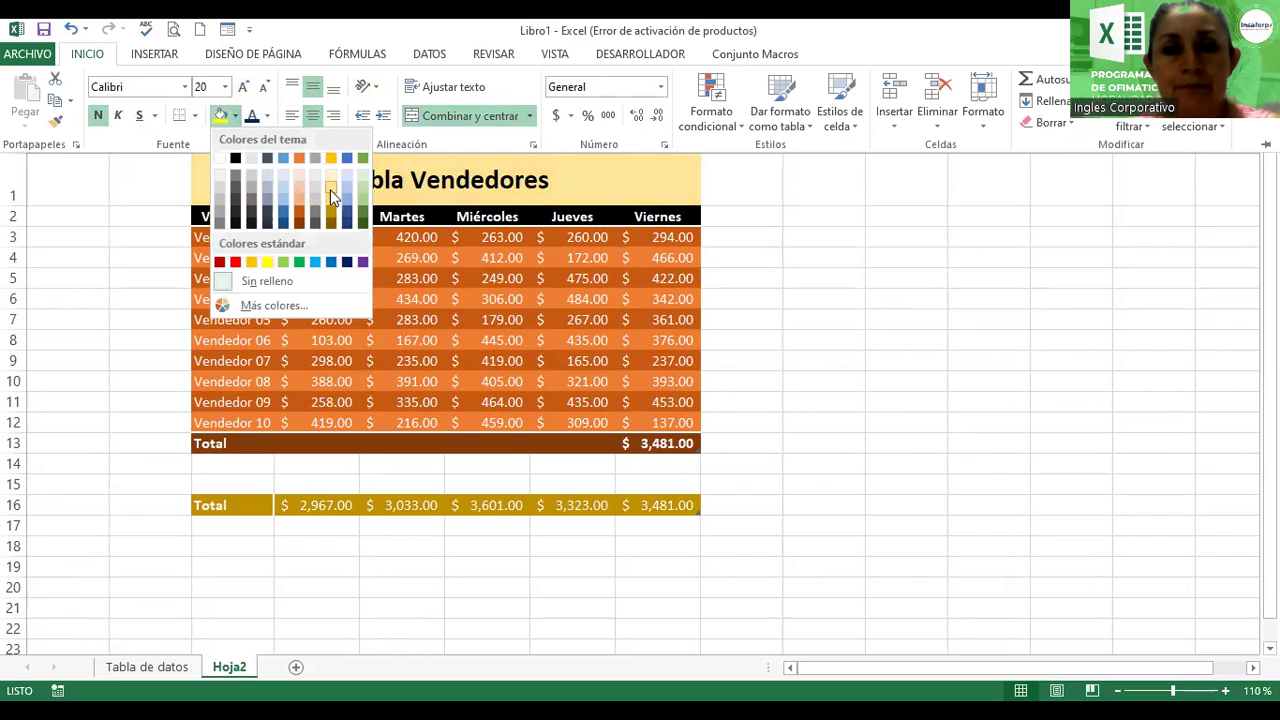
click(791, 212)
click(805, 239)
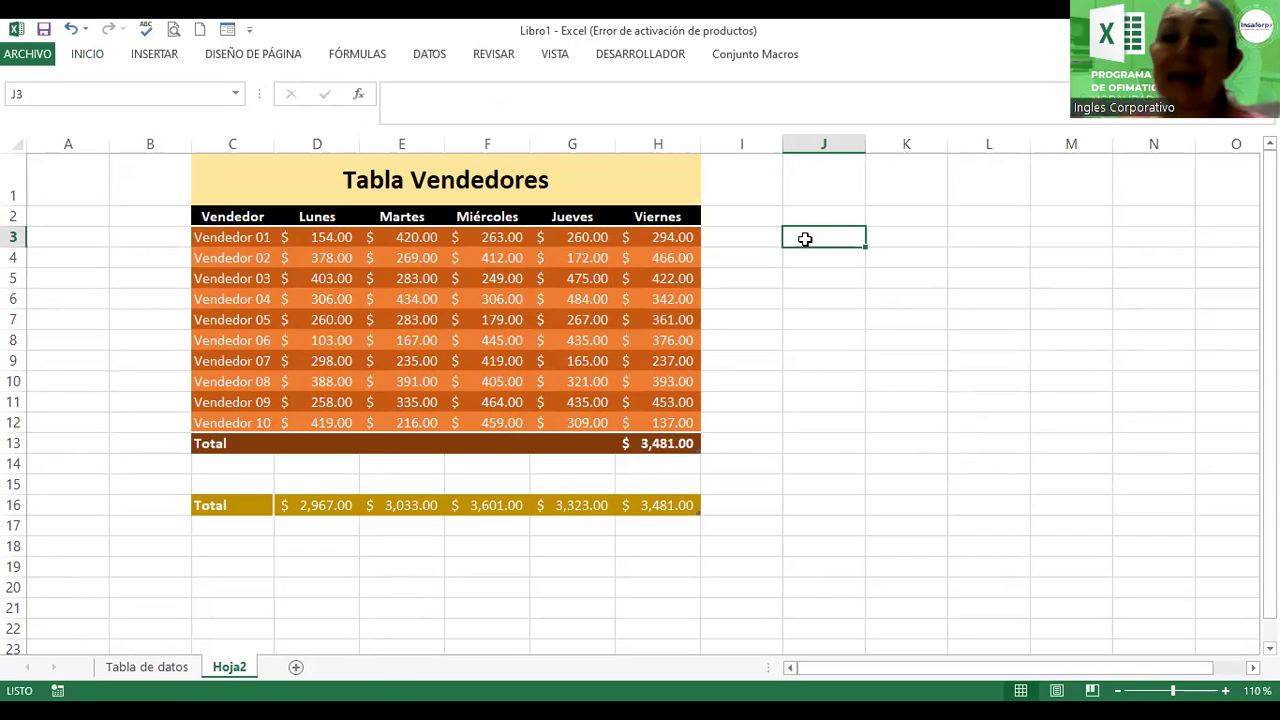
click(640, 179)
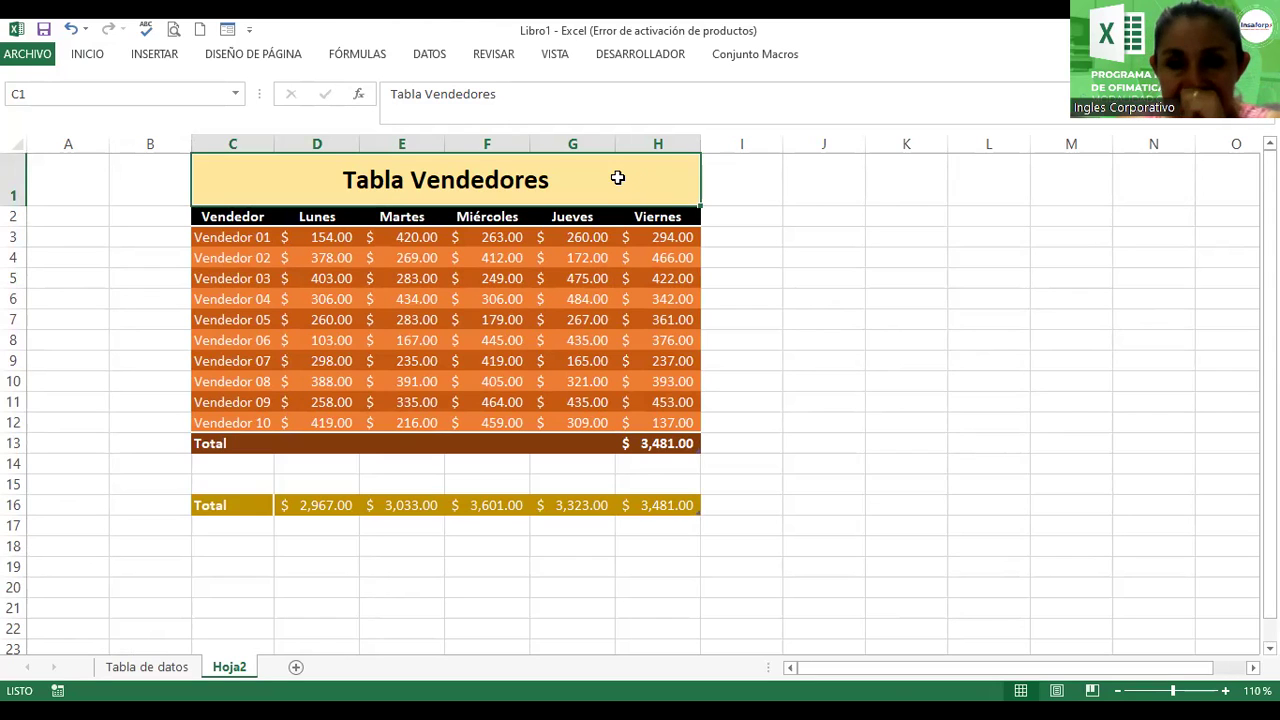
drag(611, 191, 613, 440)
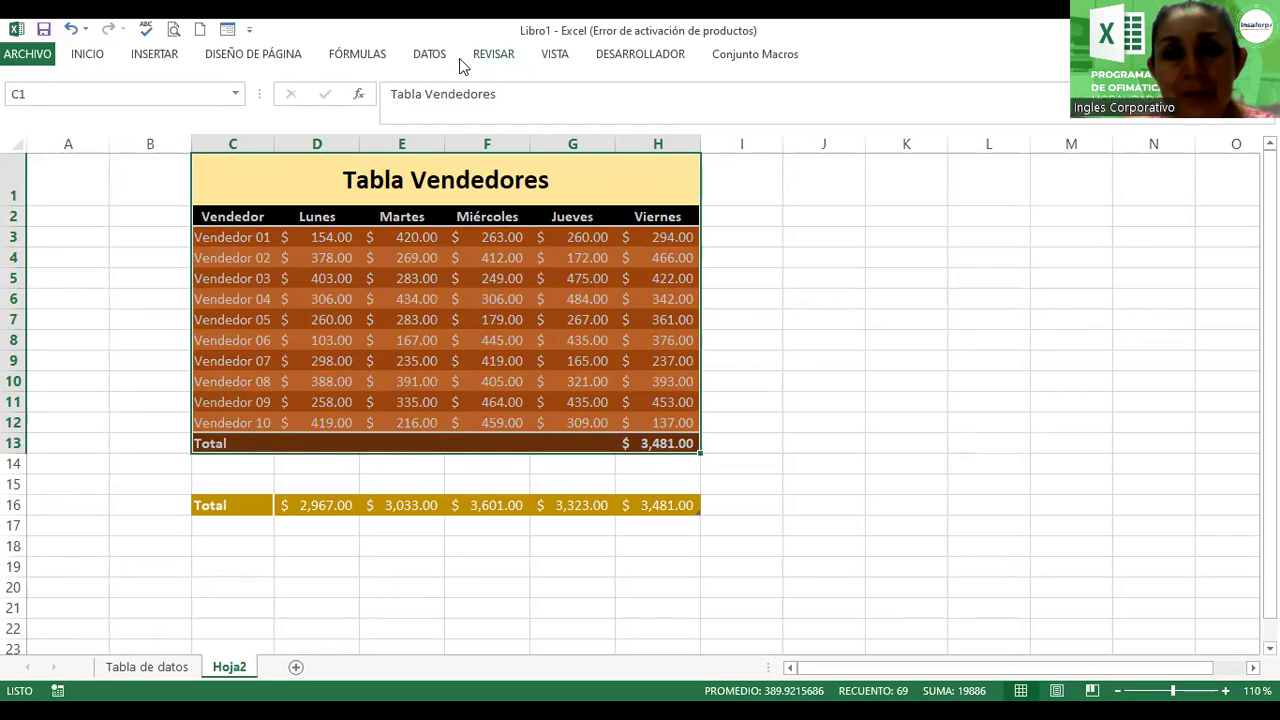
click(428, 58)
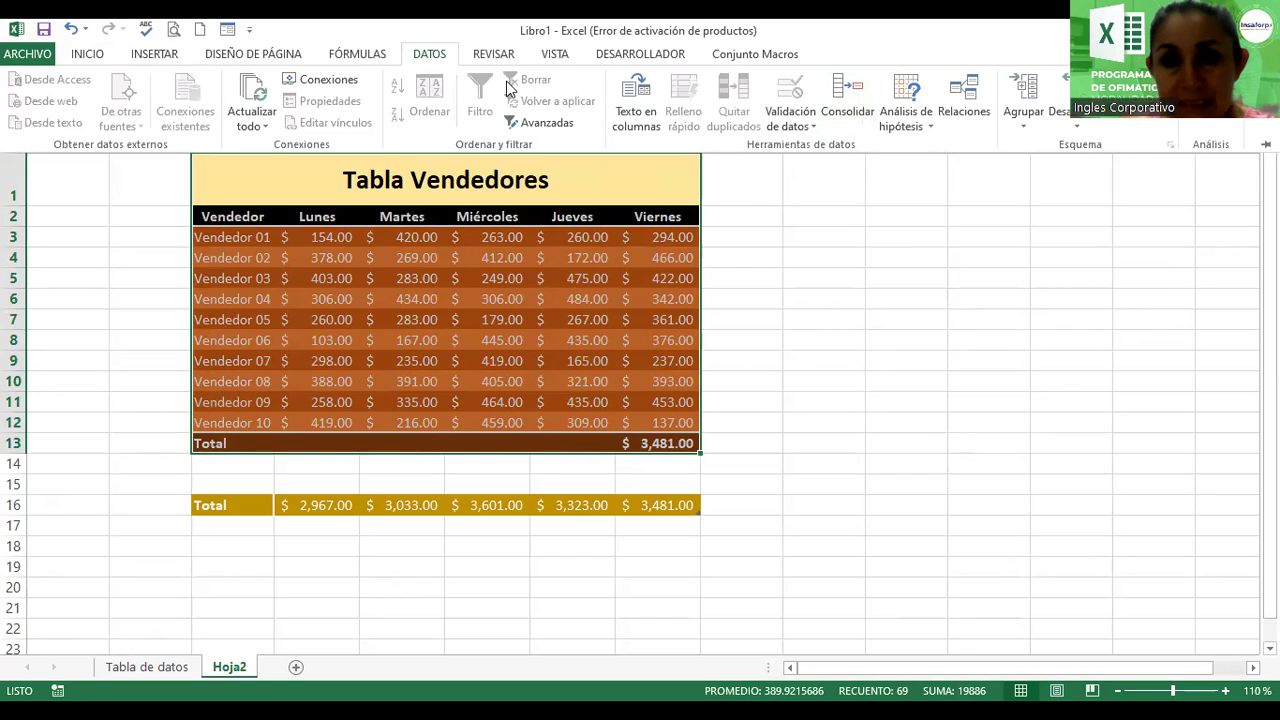
click(82, 56)
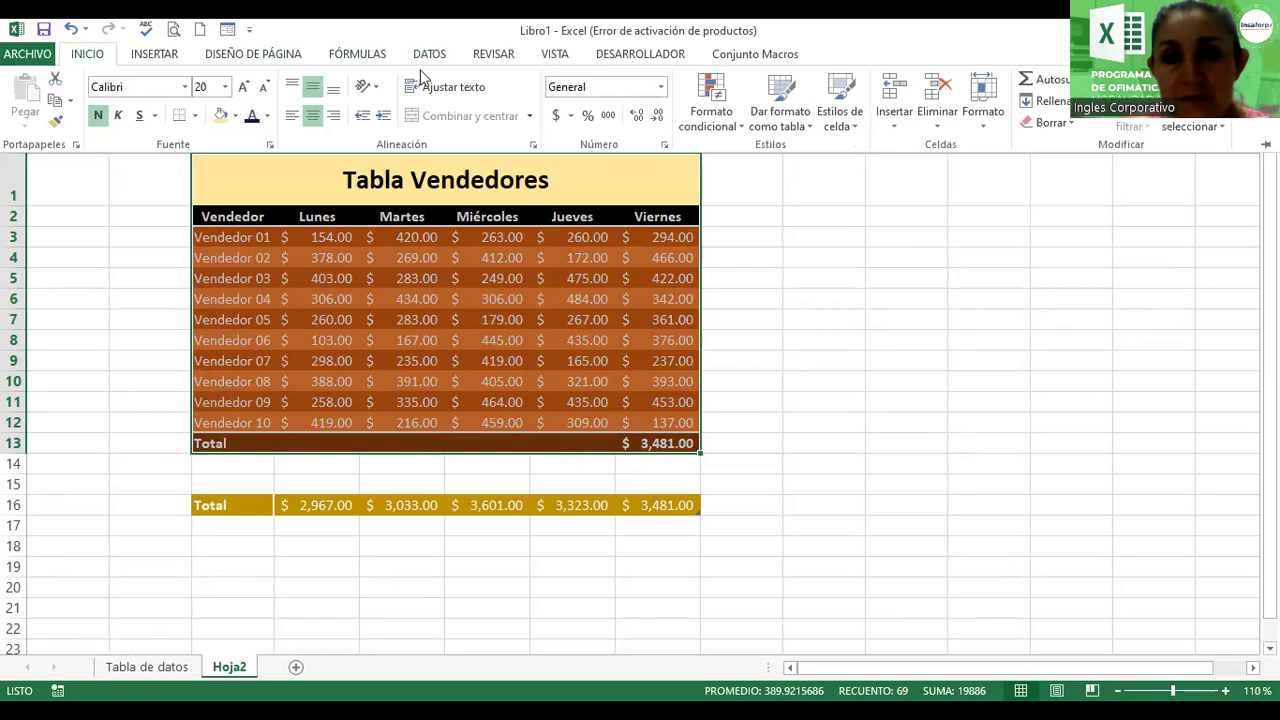
click(778, 112)
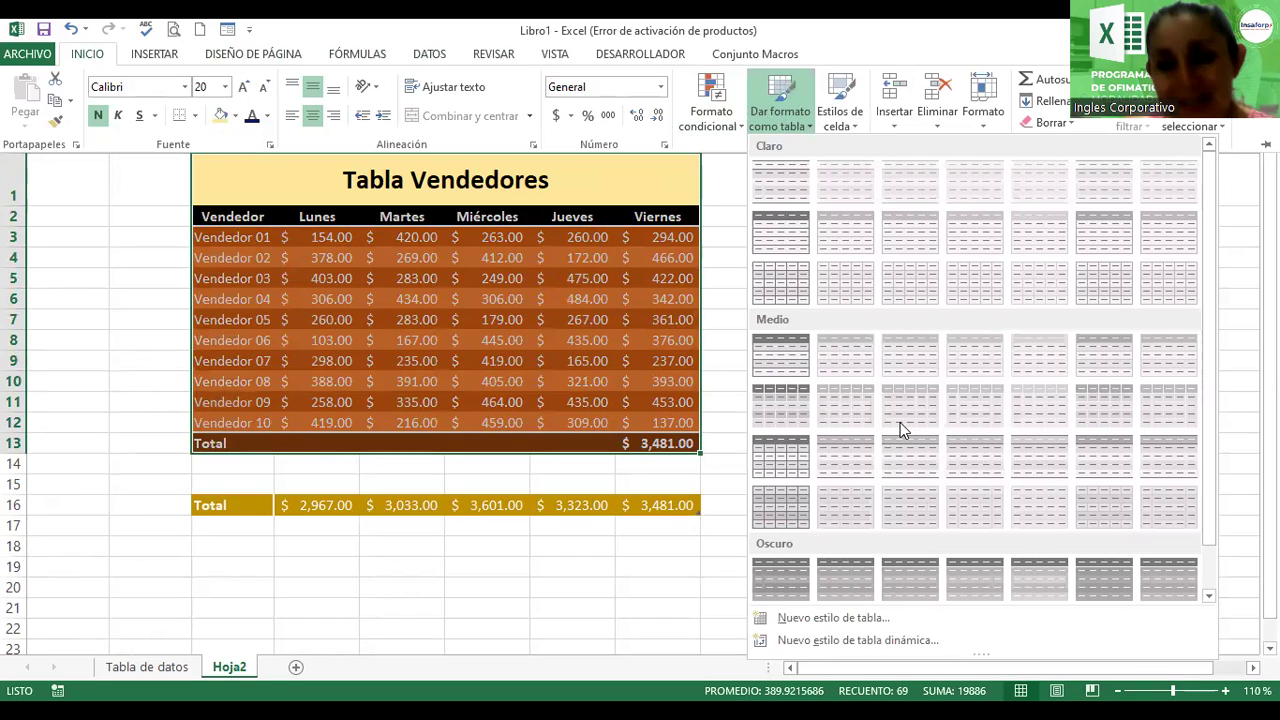
click(605, 172)
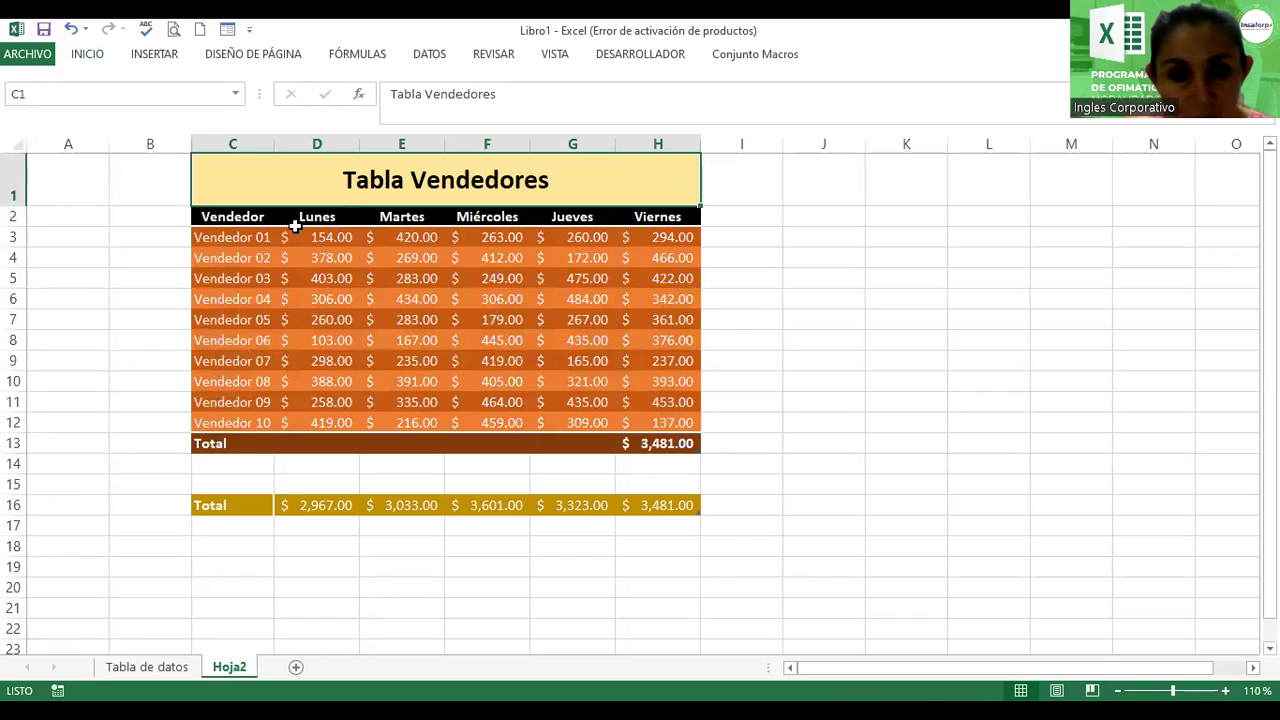
Step: Format the Vendedores table, from its header row down, with the dark gold style from the Oscuro group
mouse_move(262, 220)
mouse_down()
mouse_move(598, 287)
mouse_move(663, 448)
mouse_up()
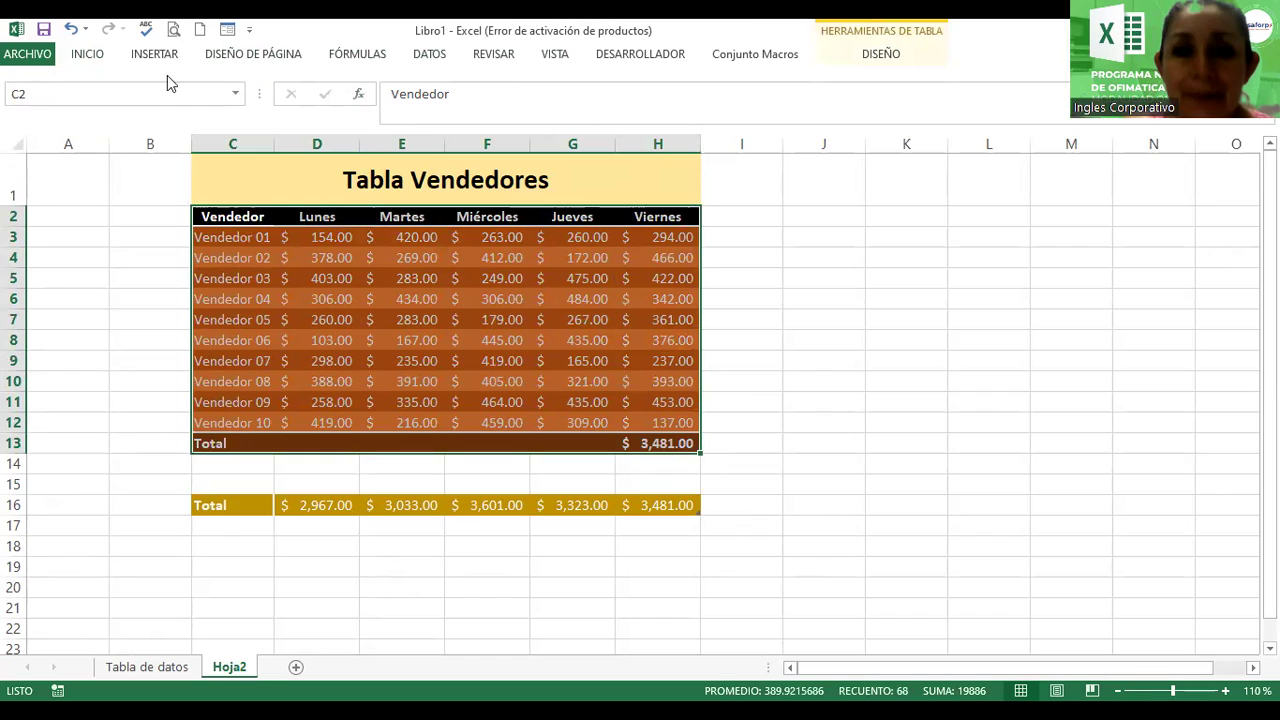
click(88, 62)
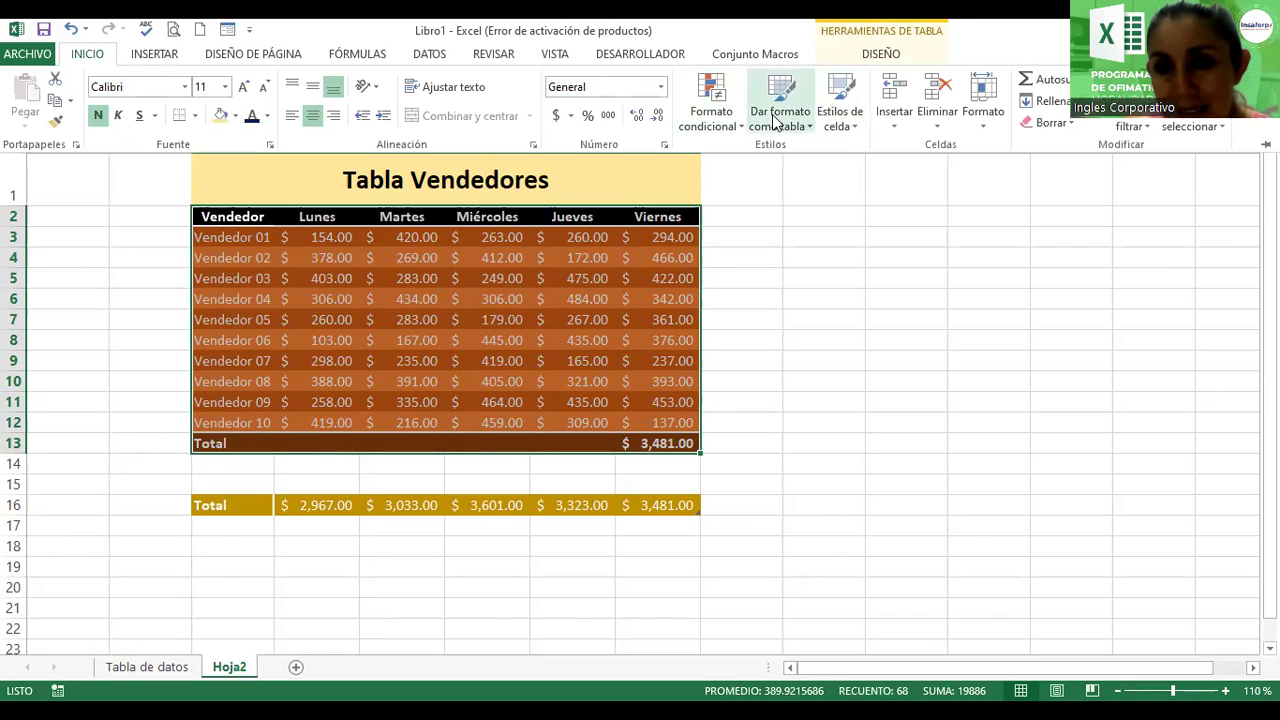
click(776, 120)
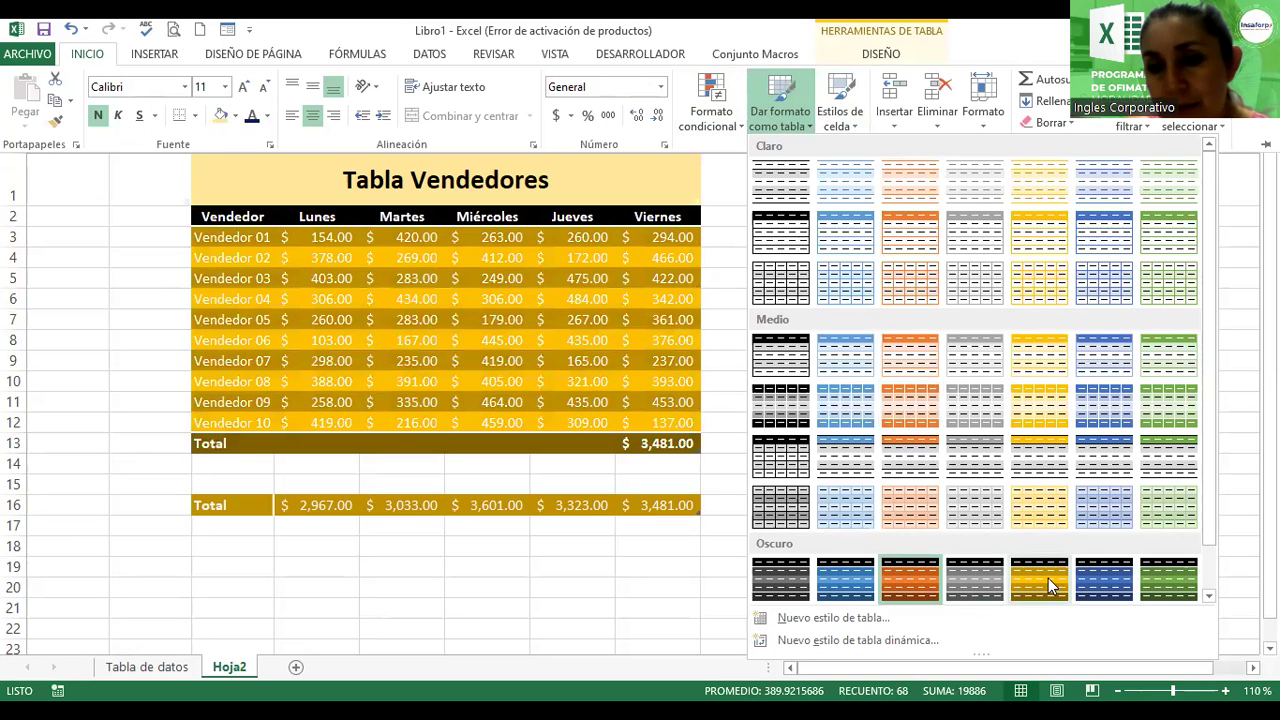
click(1048, 577)
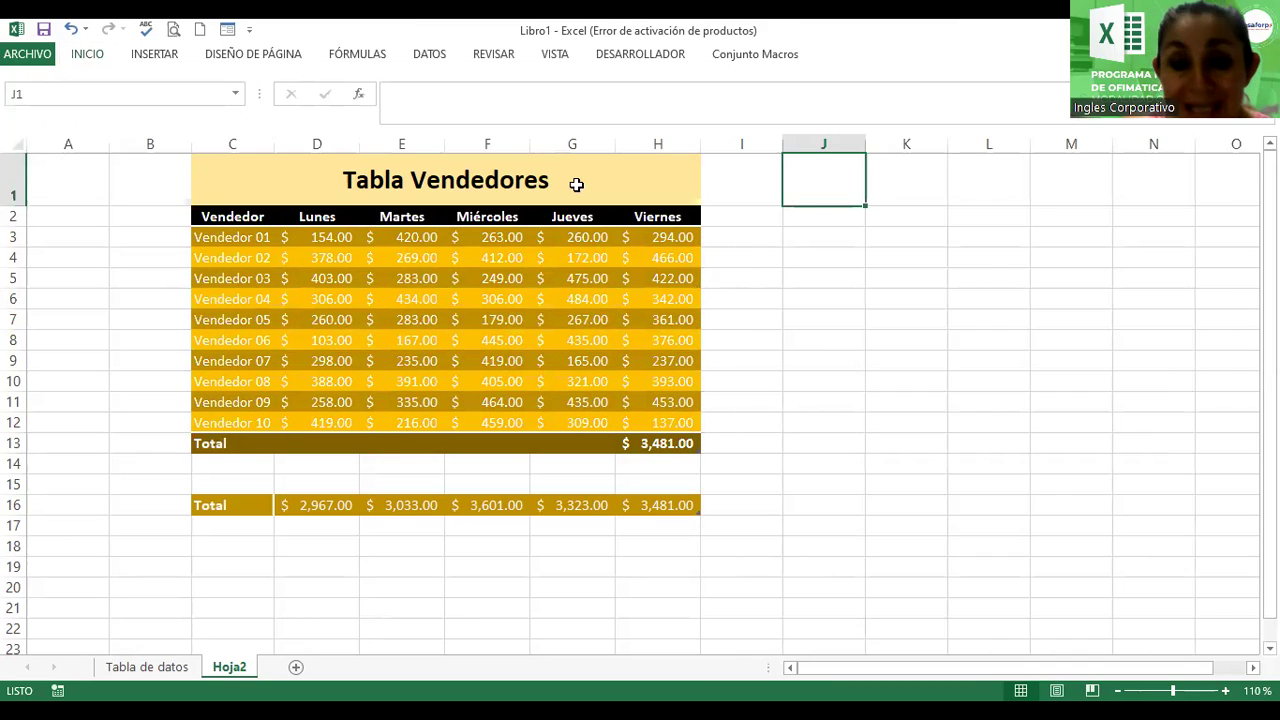
click(533, 180)
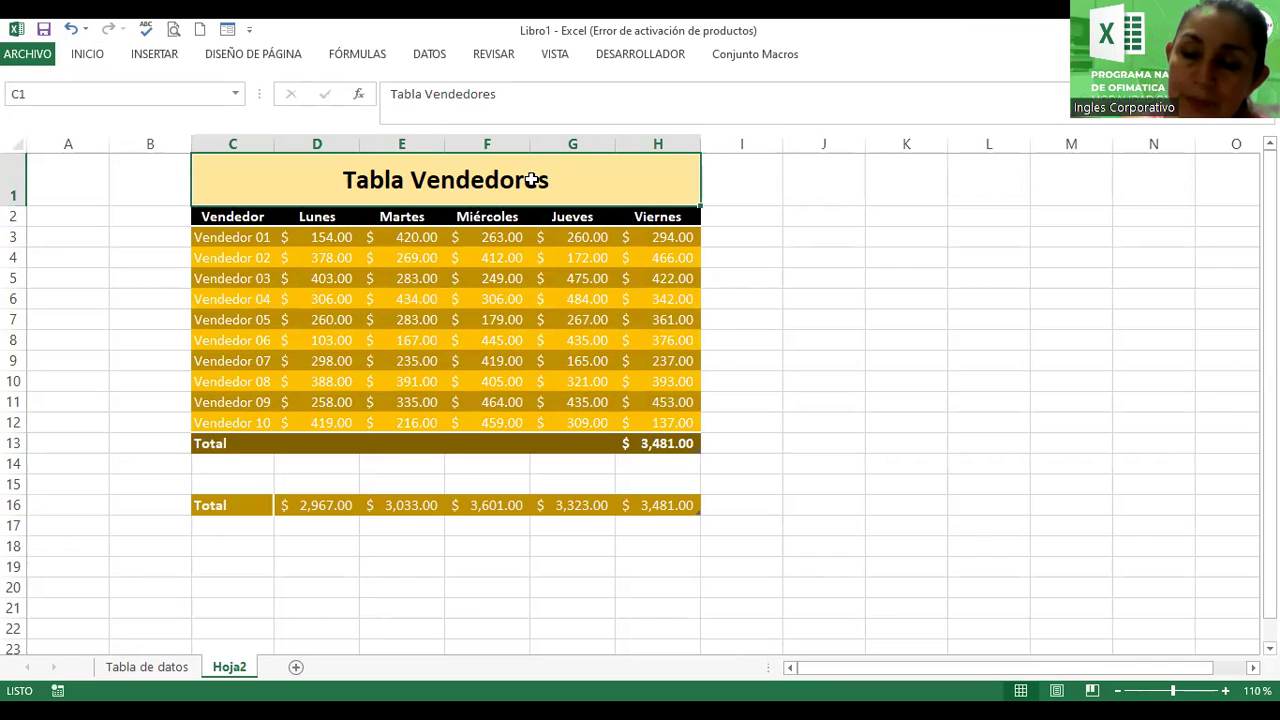
drag(533, 195, 585, 442)
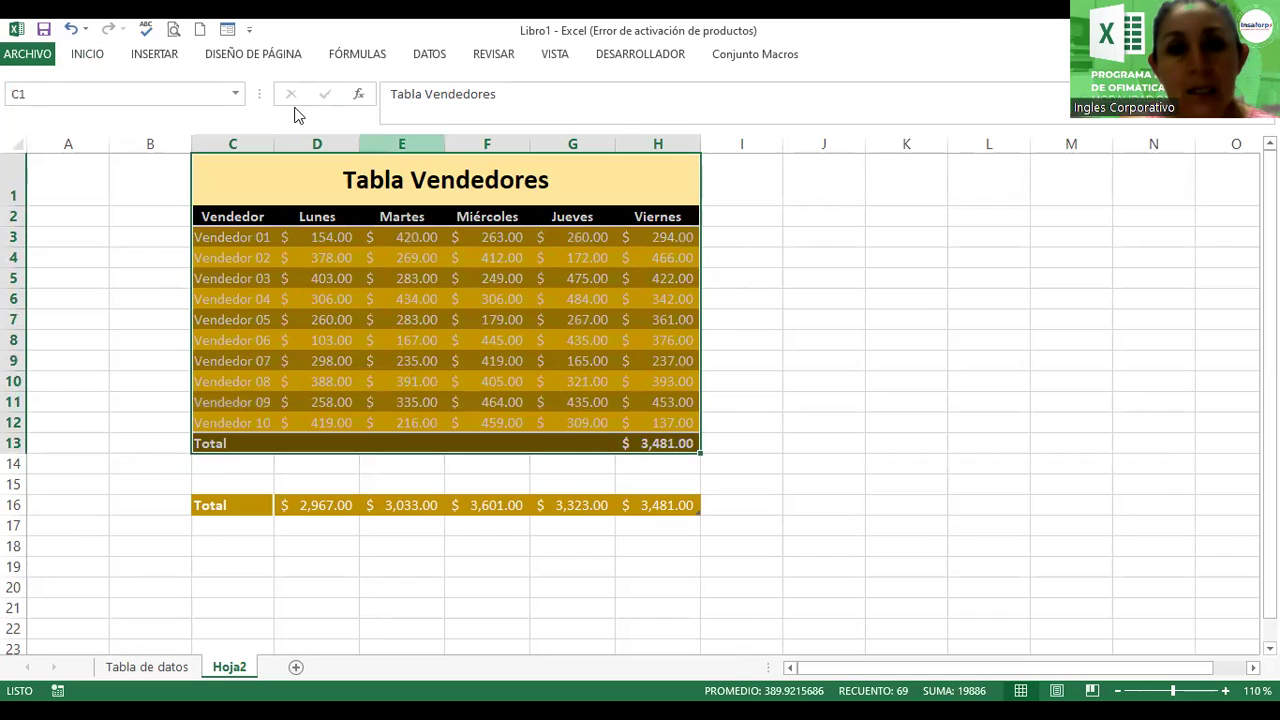
click(86, 55)
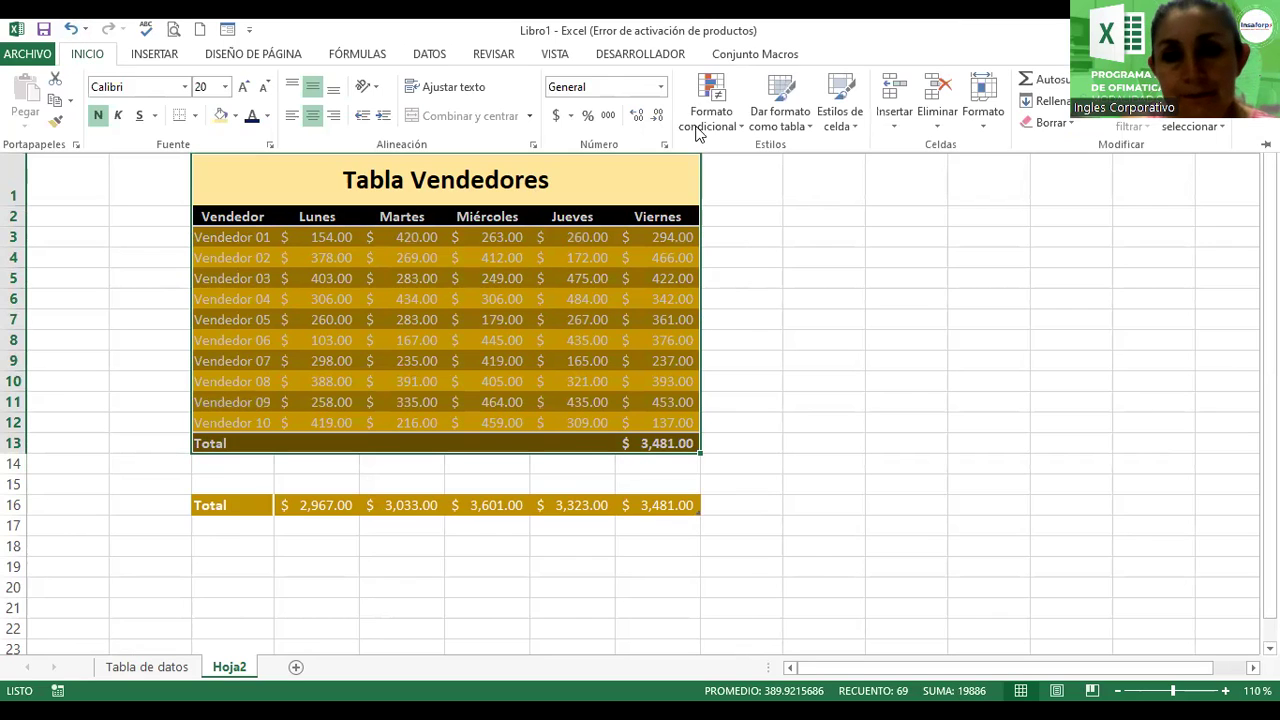
click(791, 124)
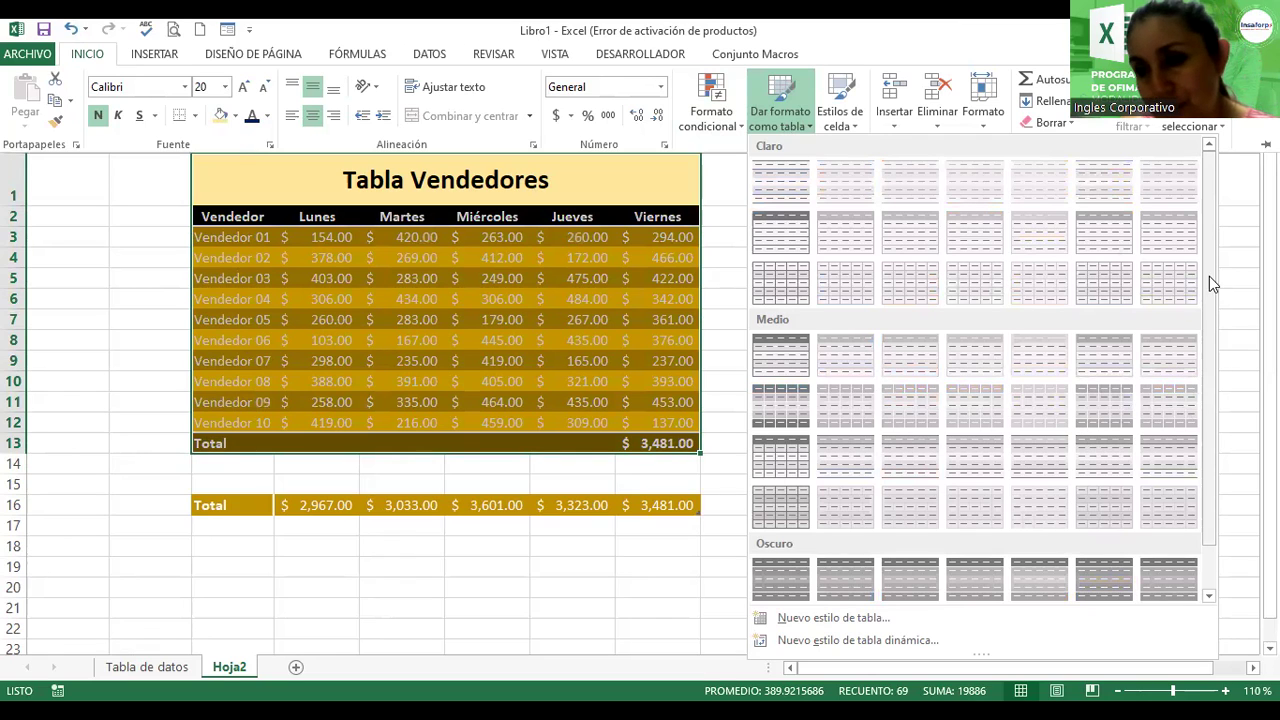
drag(1209, 276, 1218, 360)
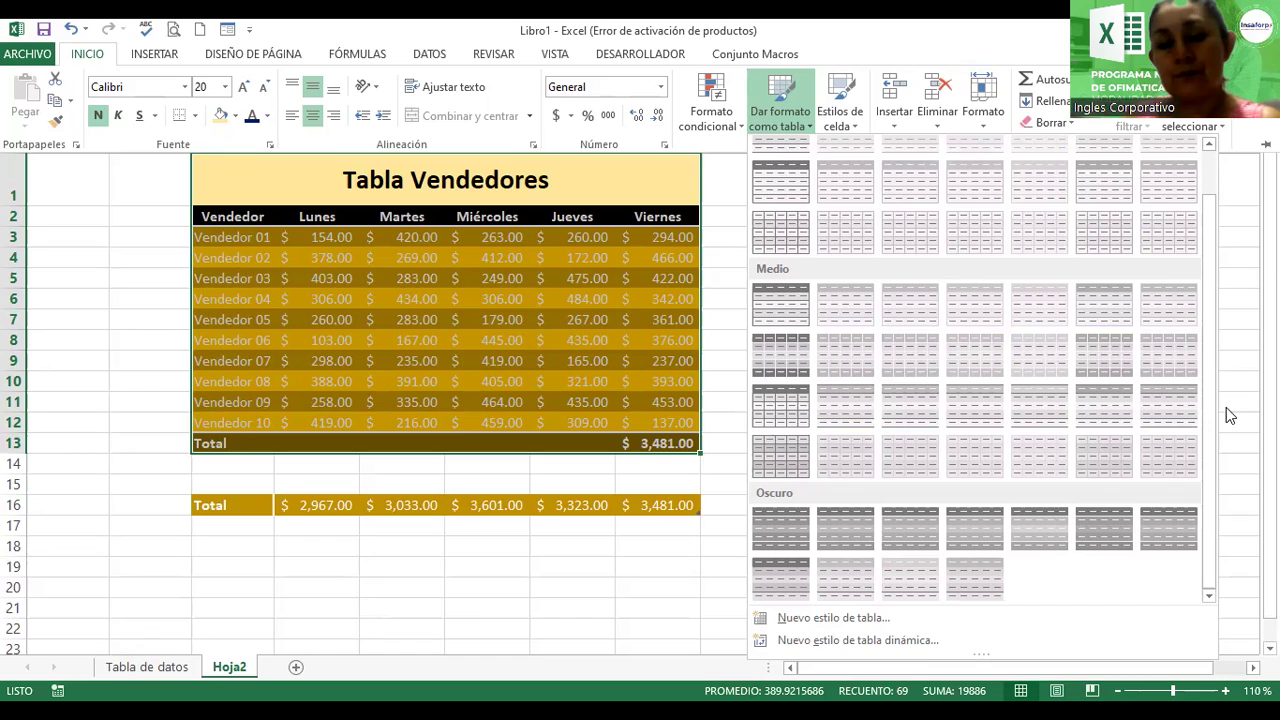
click(671, 538)
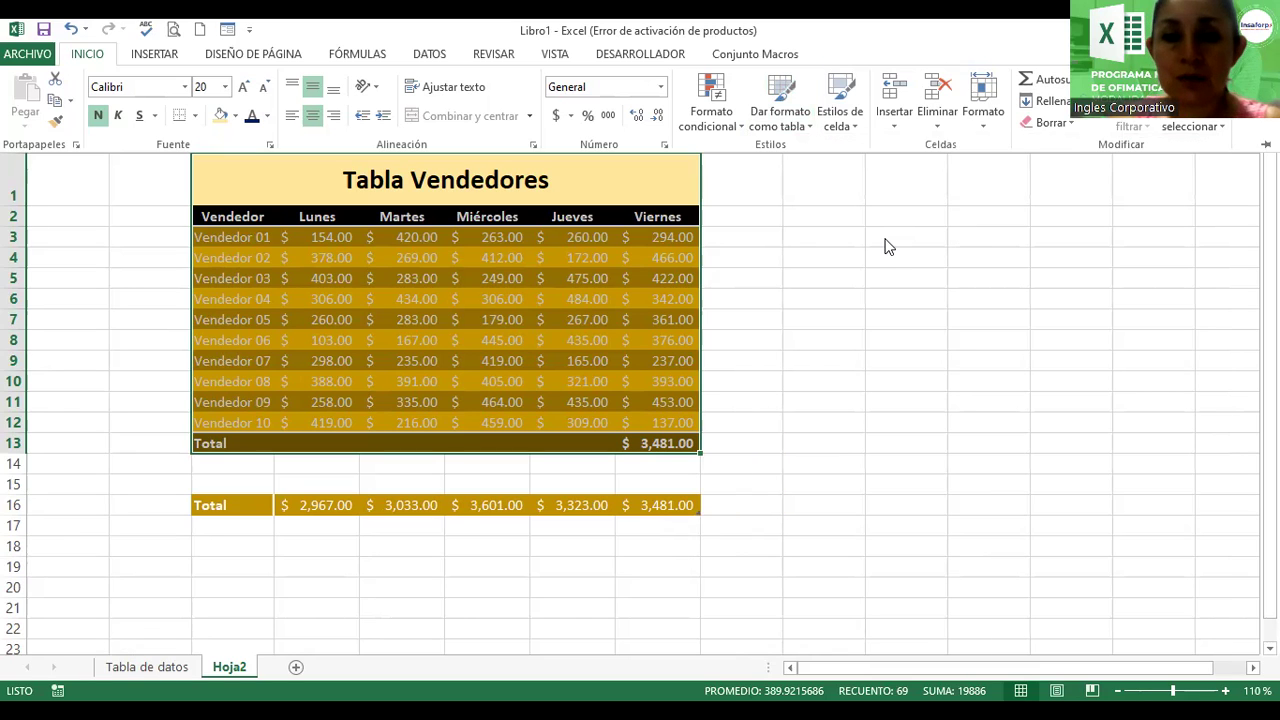
click(512, 280)
click(503, 182)
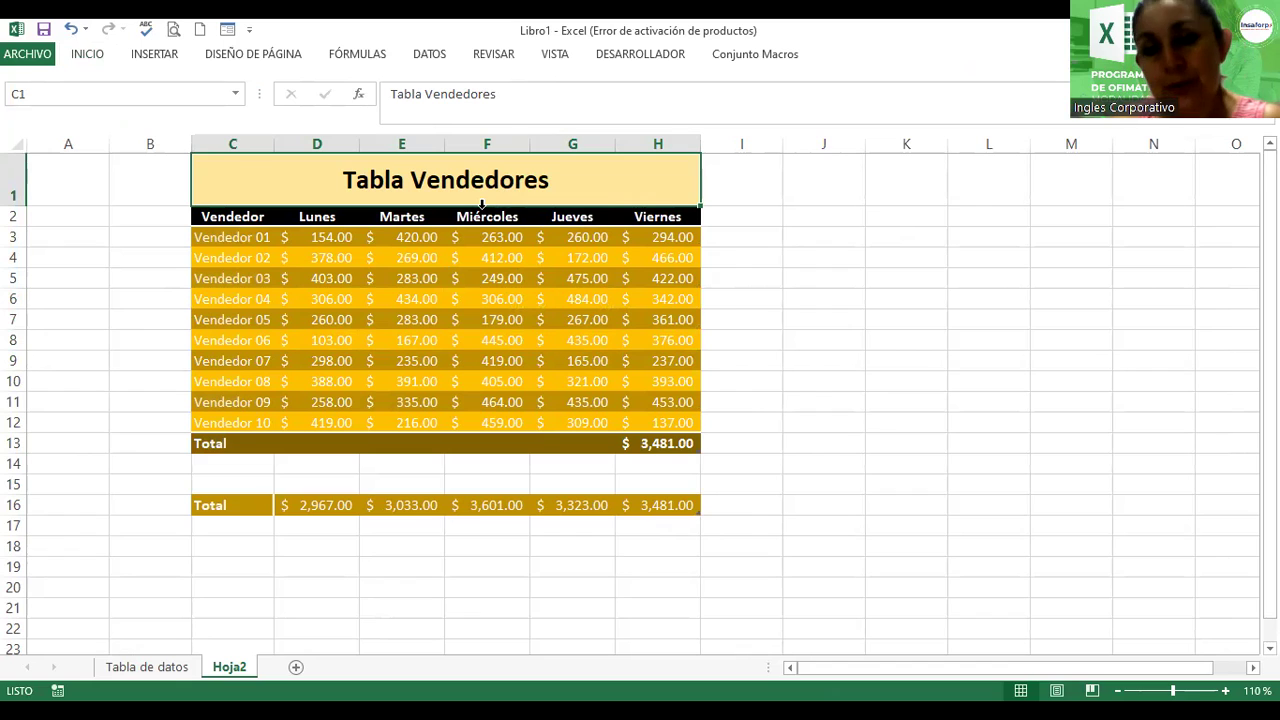
Step: Change the Hoja2 sheet name to 'Tabla 2' and set that tab's colour to brown
click(451, 333)
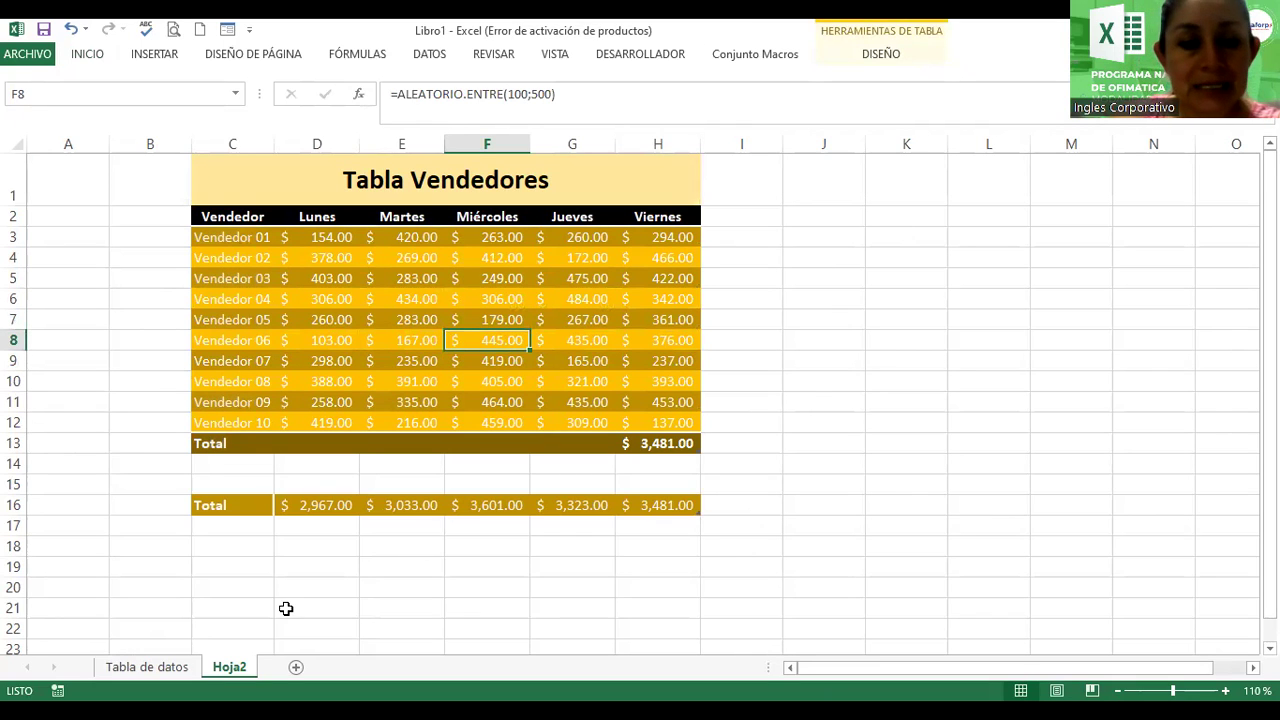
key(alt+h)
text(or)
text(Tabla 2)
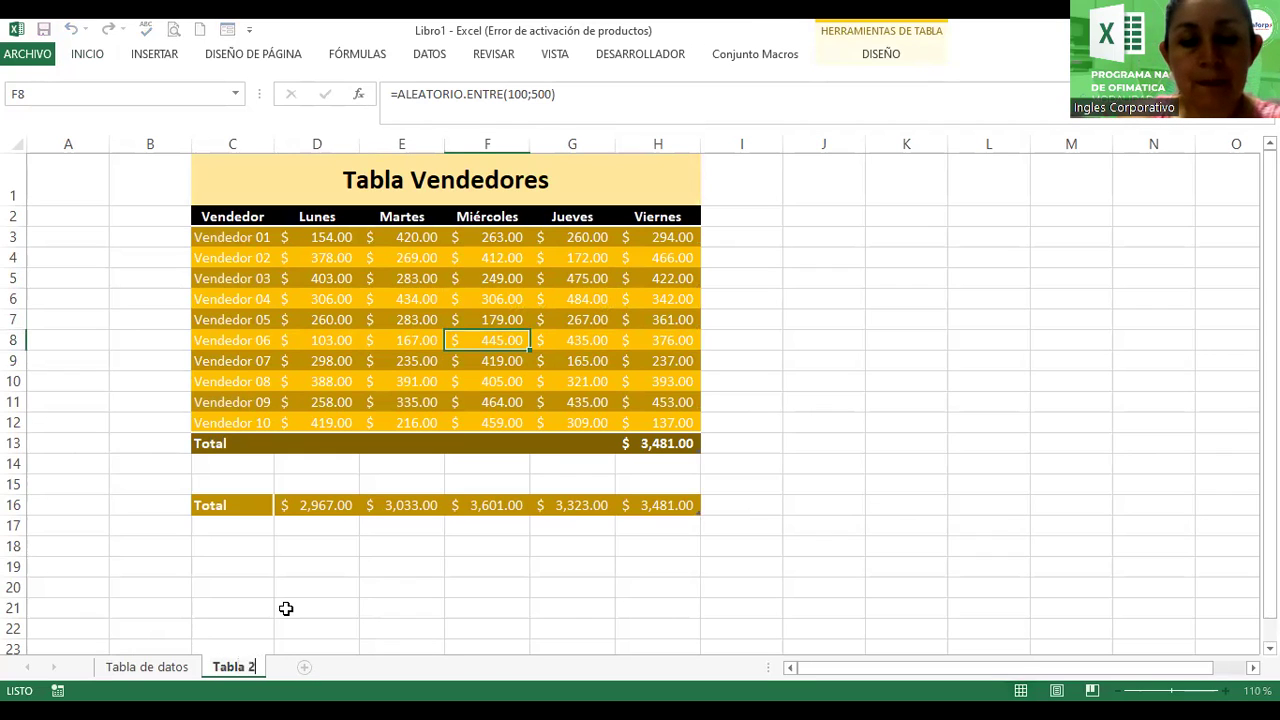
key(Return)
right_click(236, 666)
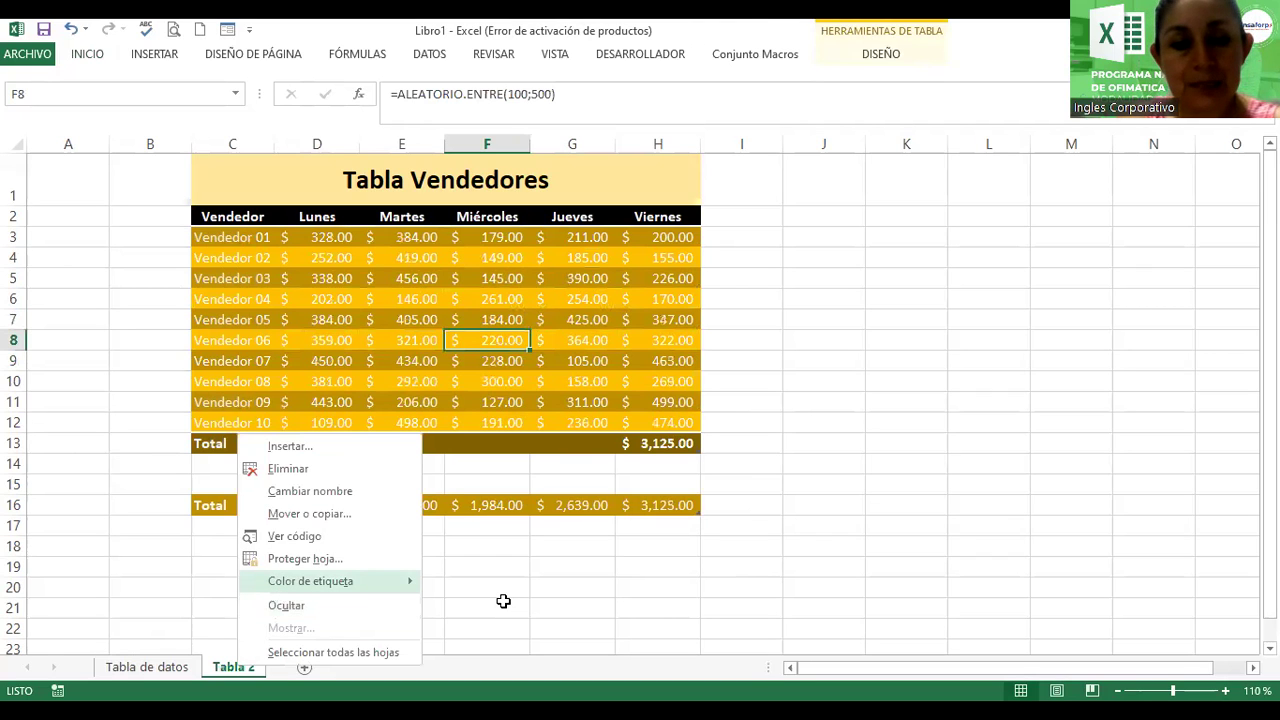
click(133, 677)
Step: Mark the Tabla de datos tab purple, return to that sheet and clear the product table selection
right_click(133, 677)
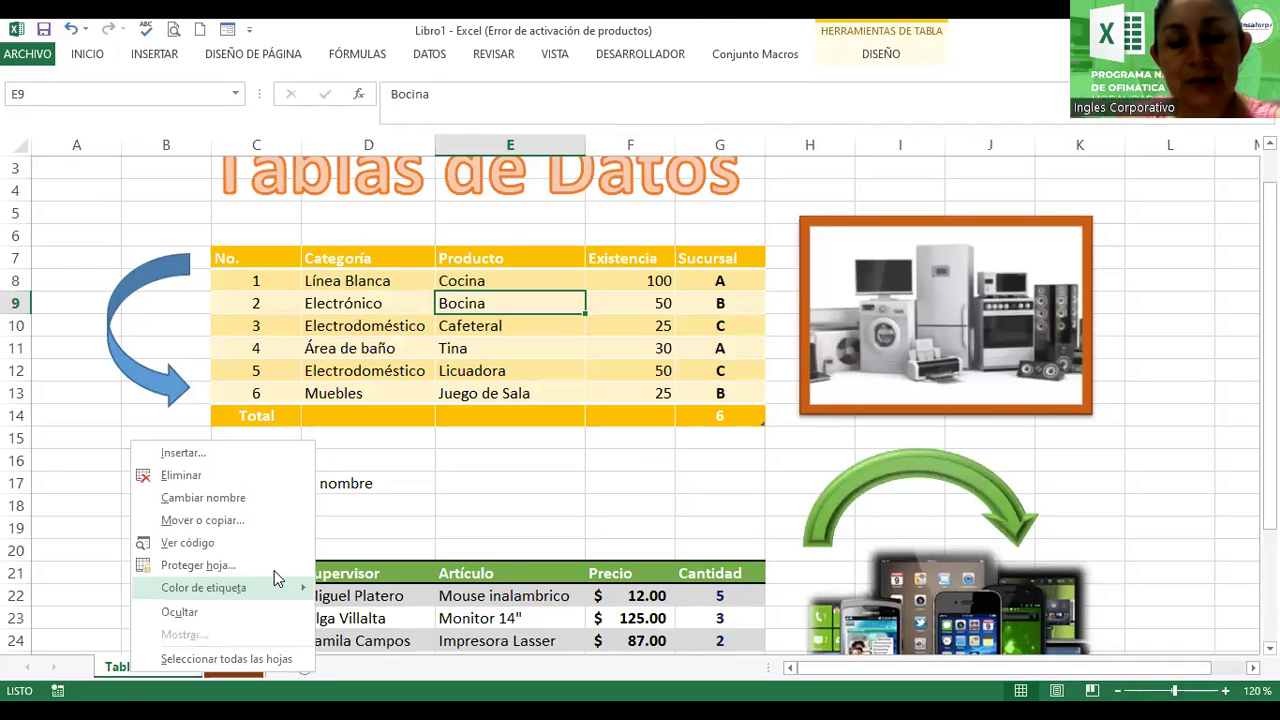
mouse_move(204, 587)
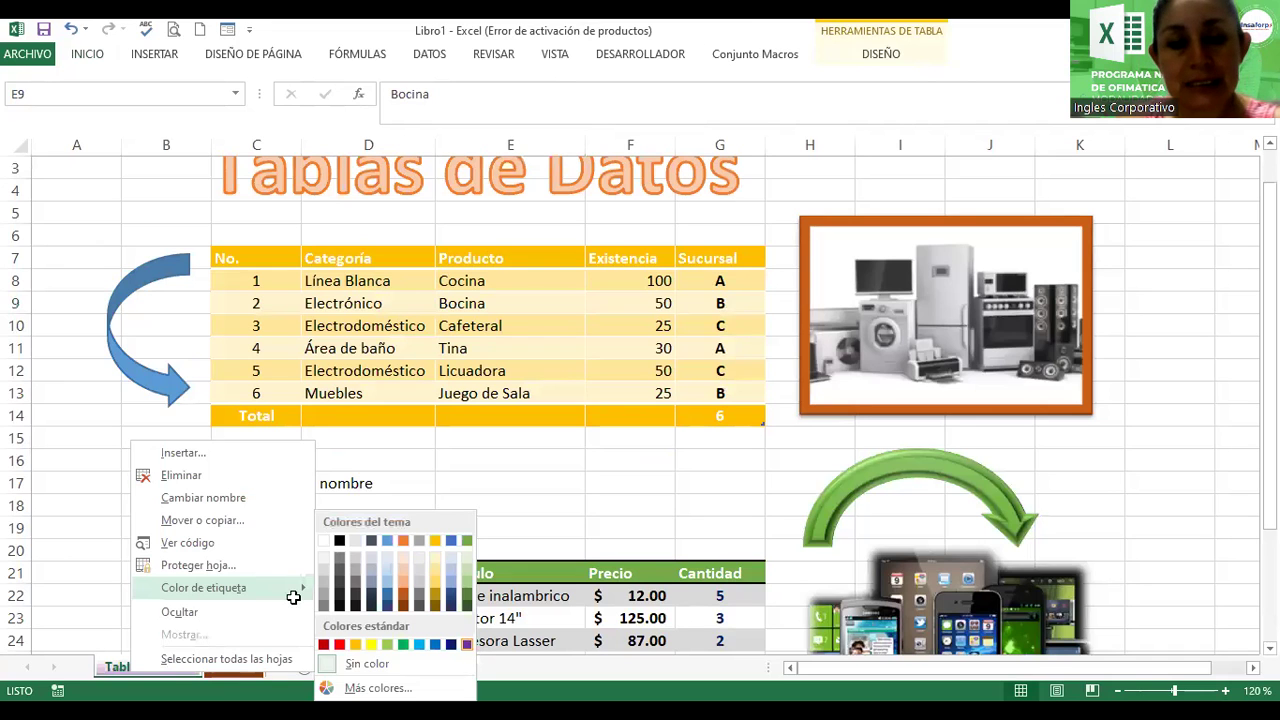
key(Escape)
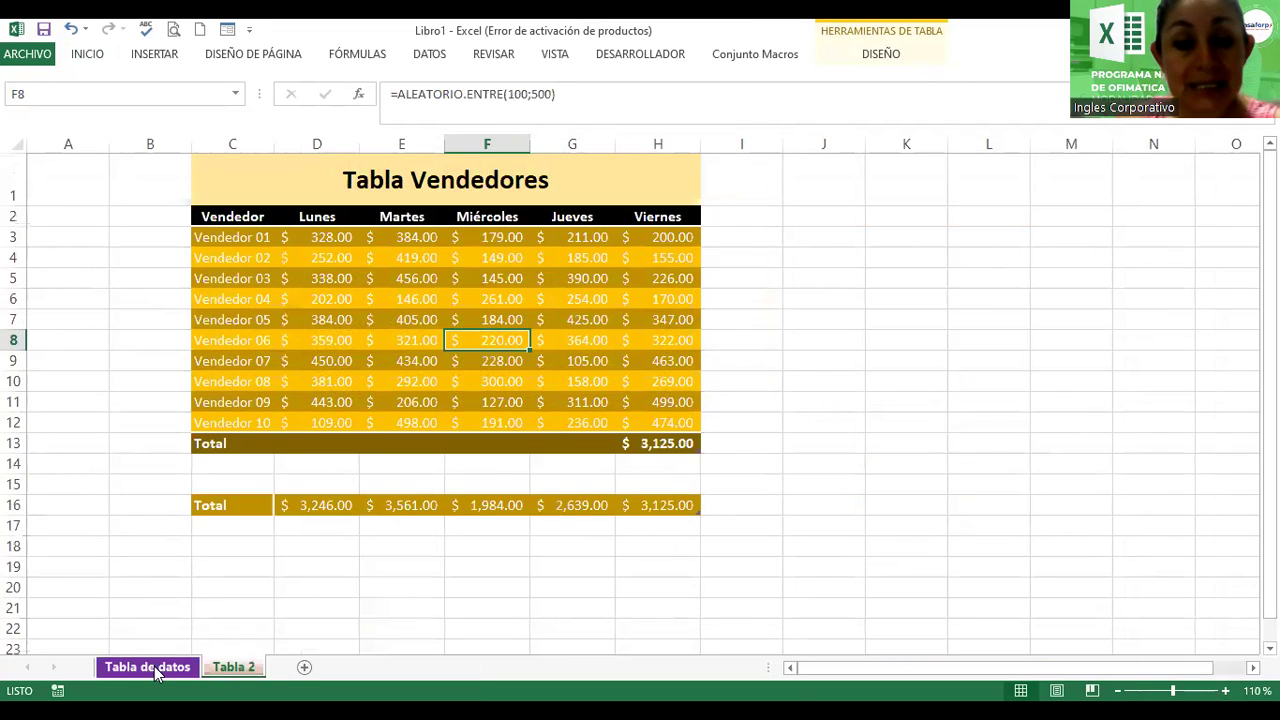
click(155, 668)
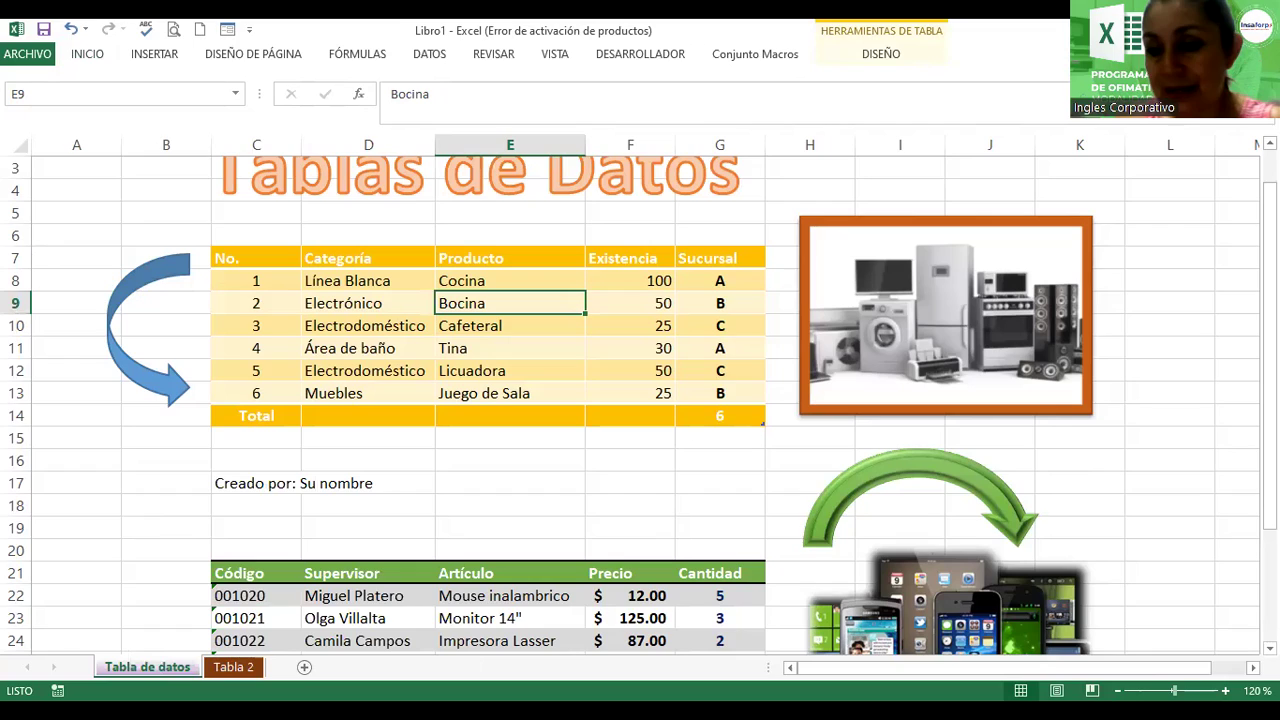
ctrl+scroll(640, 400, down, 2)
ctrl+scroll(640, 400, down, 1)
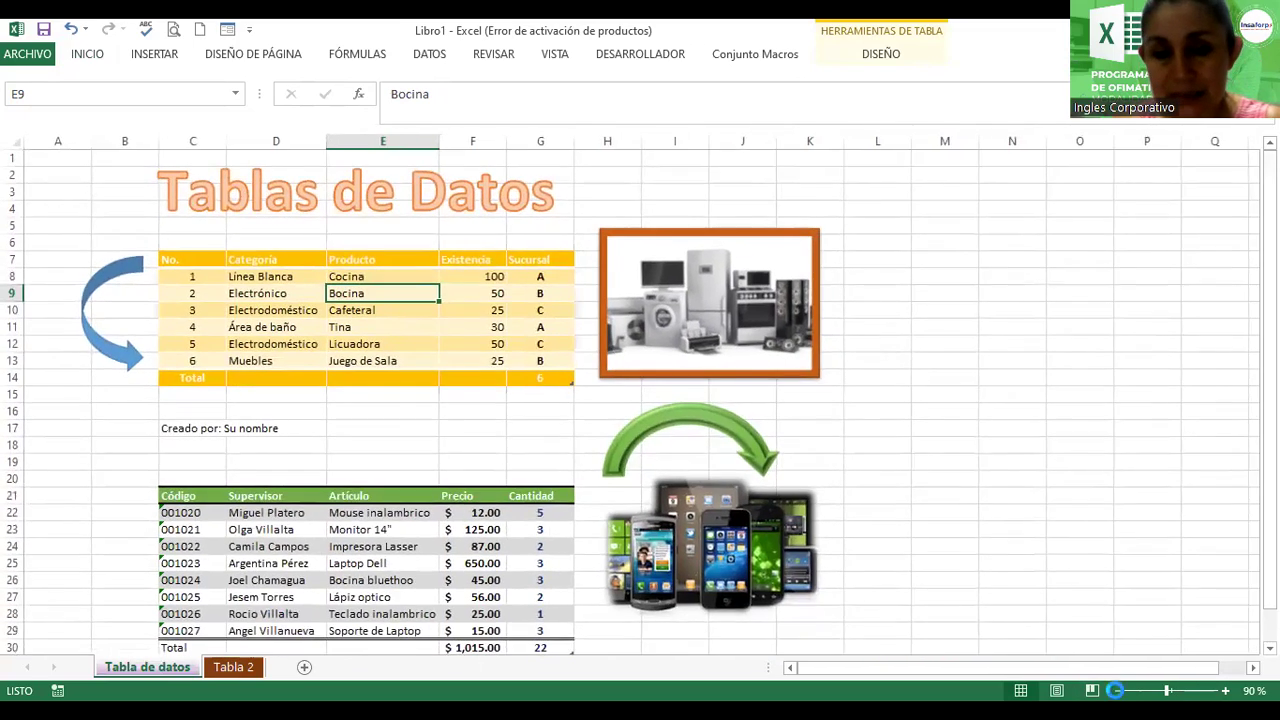
ctrl+scroll(640, 400, down, 1)
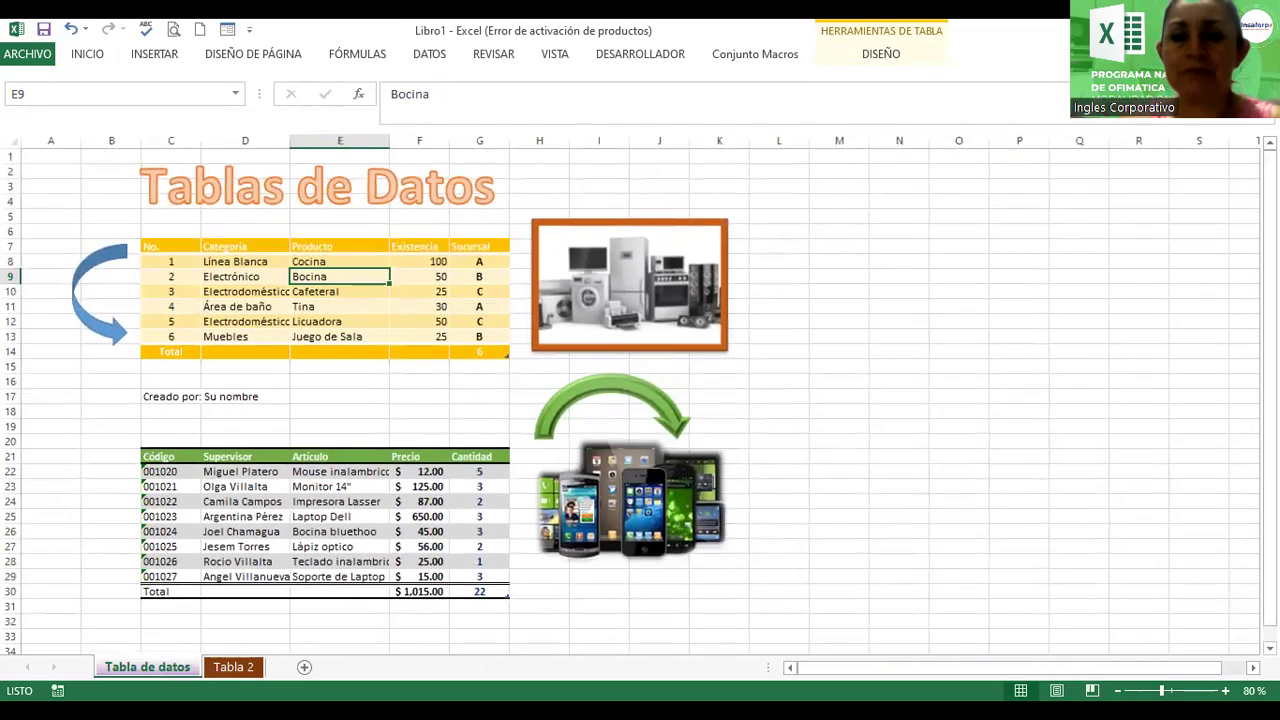
click(960, 400)
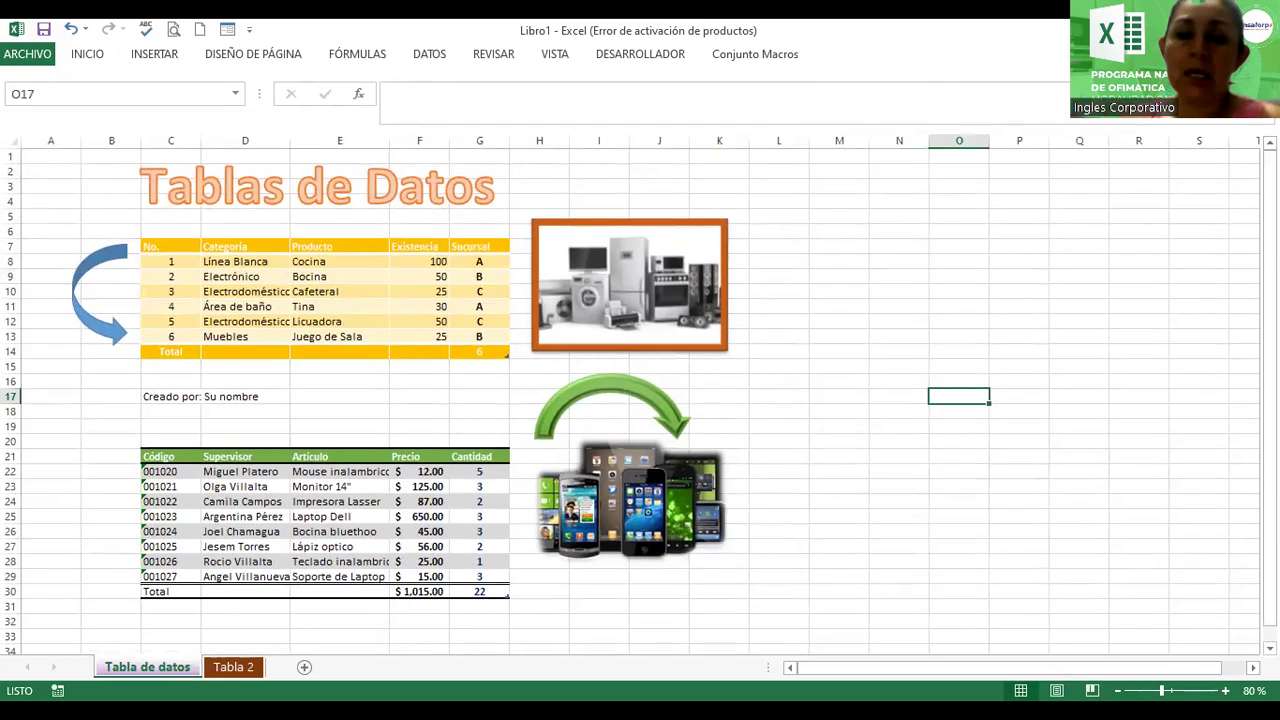